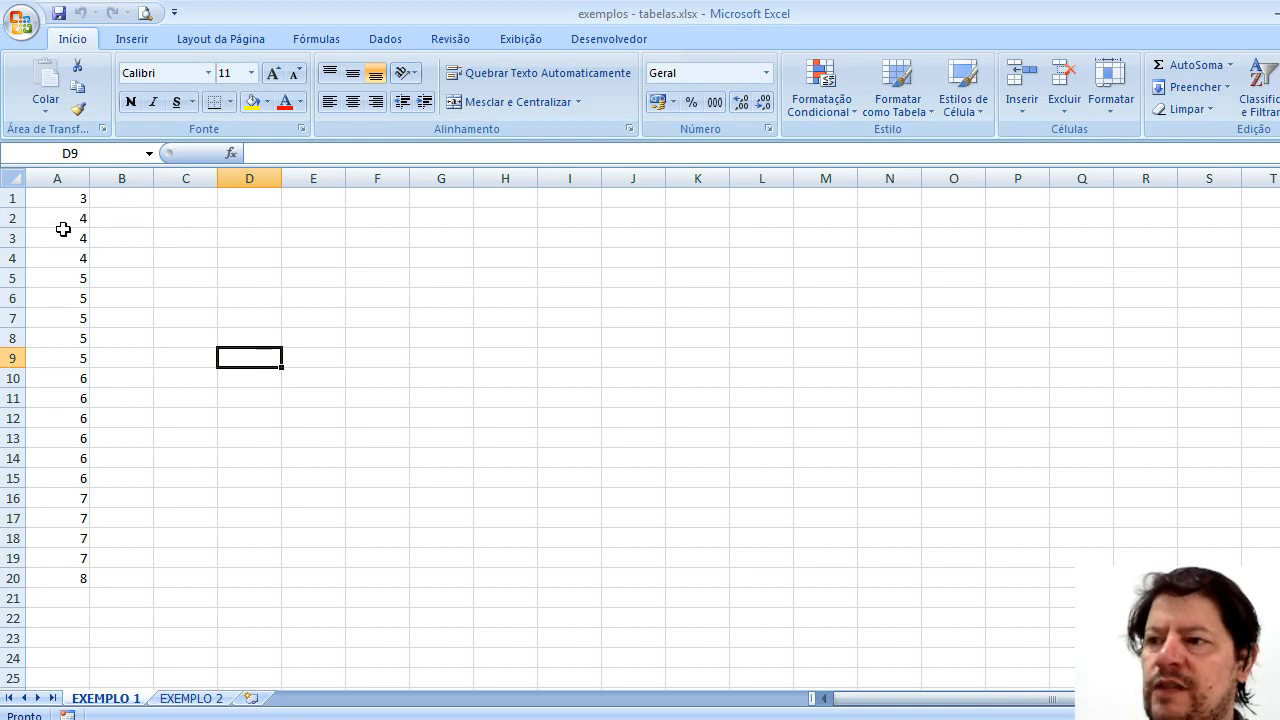
Step: Enter the table headers X in cell F5 and i in cell E5
{"action": "left_click", "coordinate": [382, 281]}
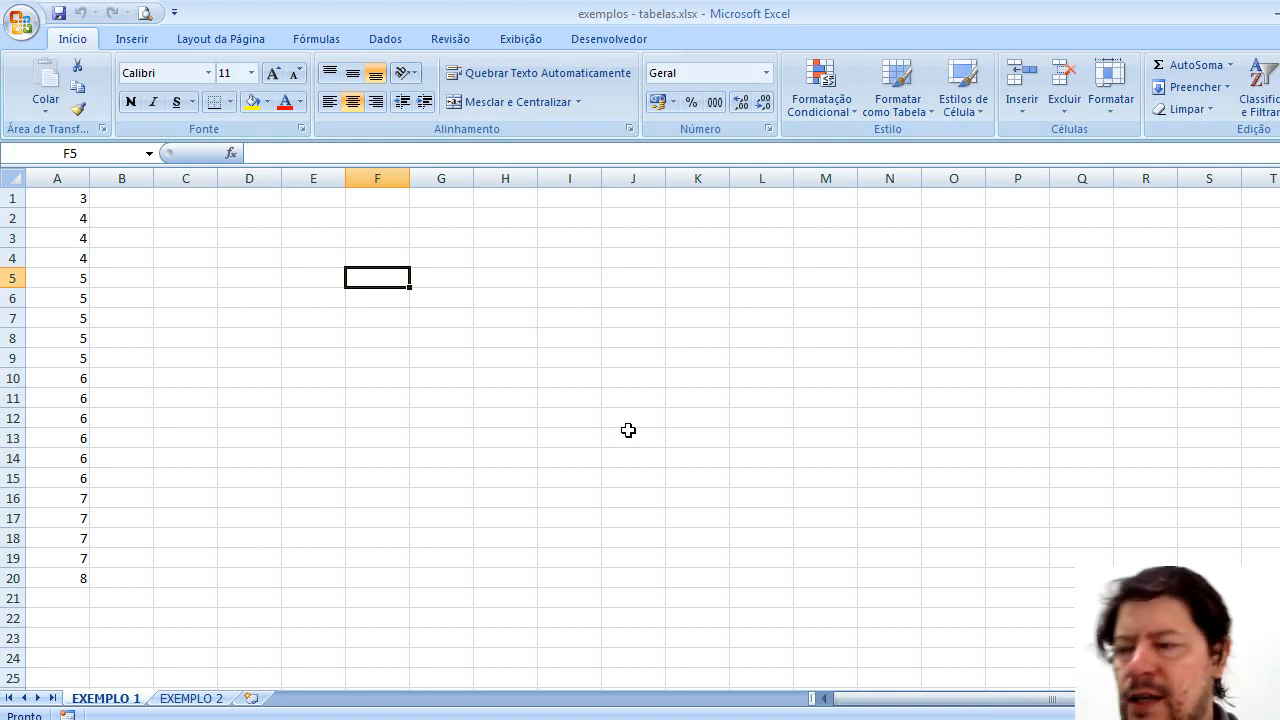
{"action": "type", "text": "X"}
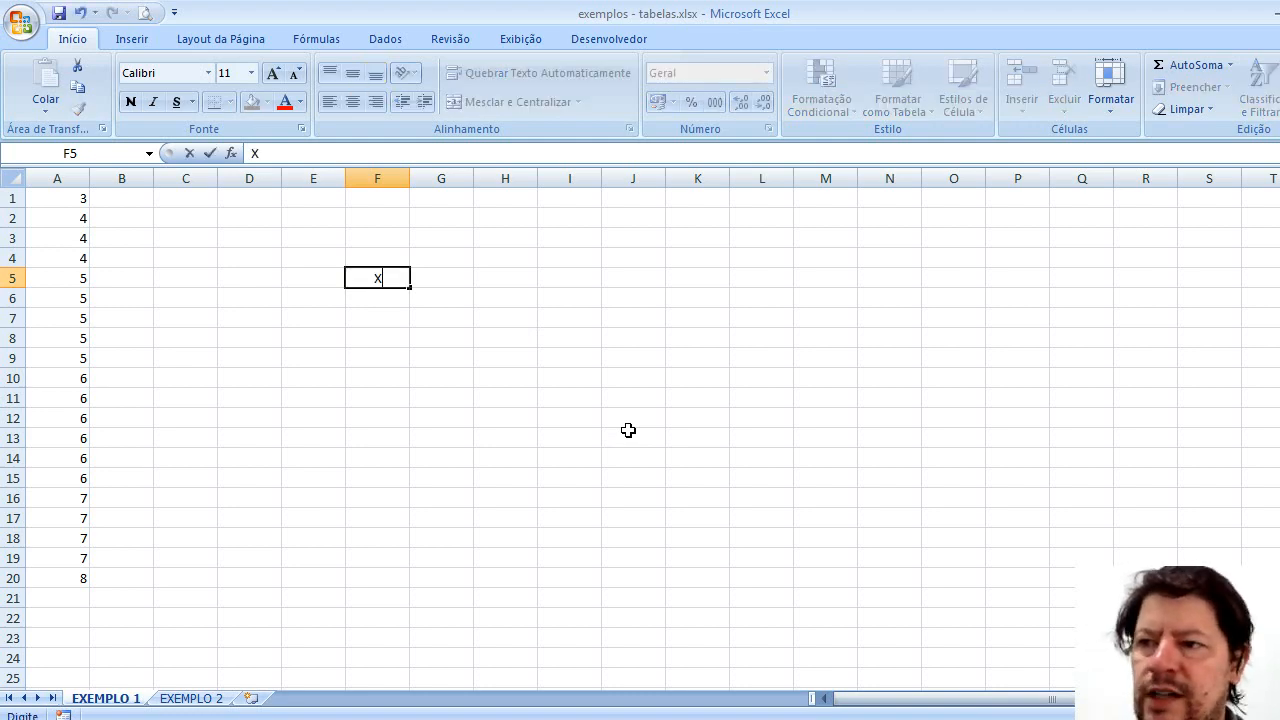
{"action": "key", "text": "Left"}
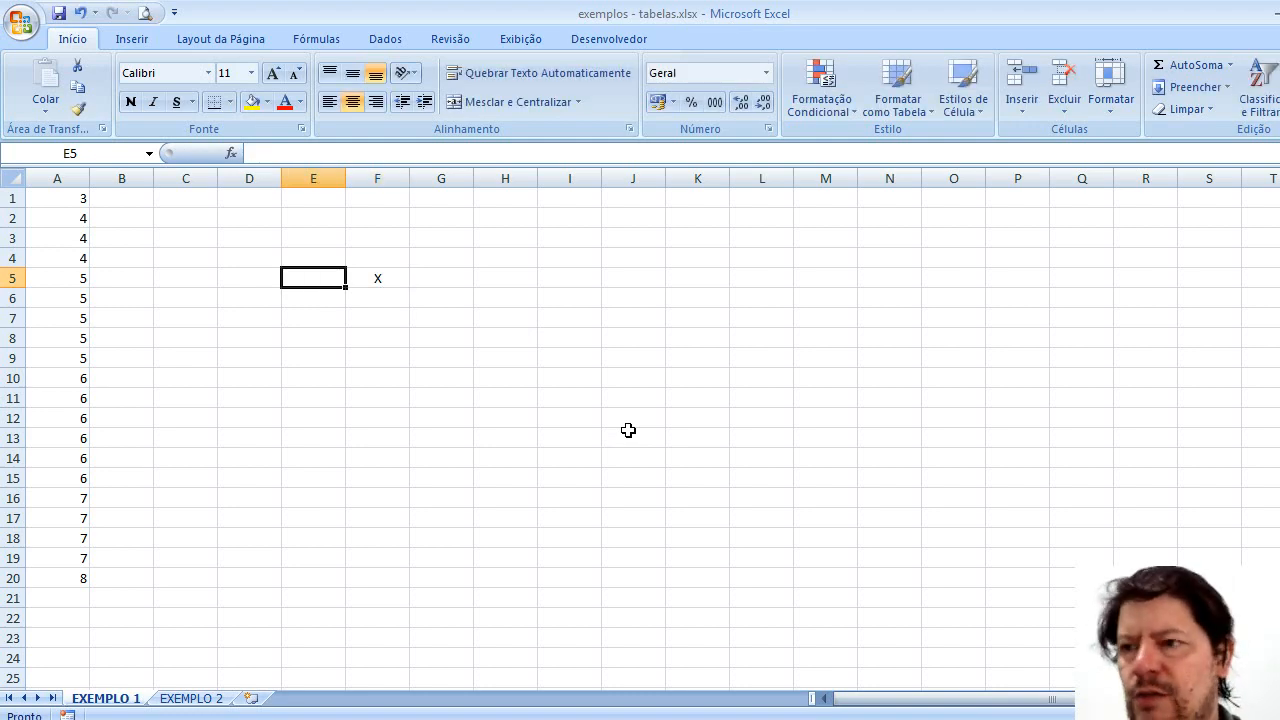
{"action": "type", "text": "i"}
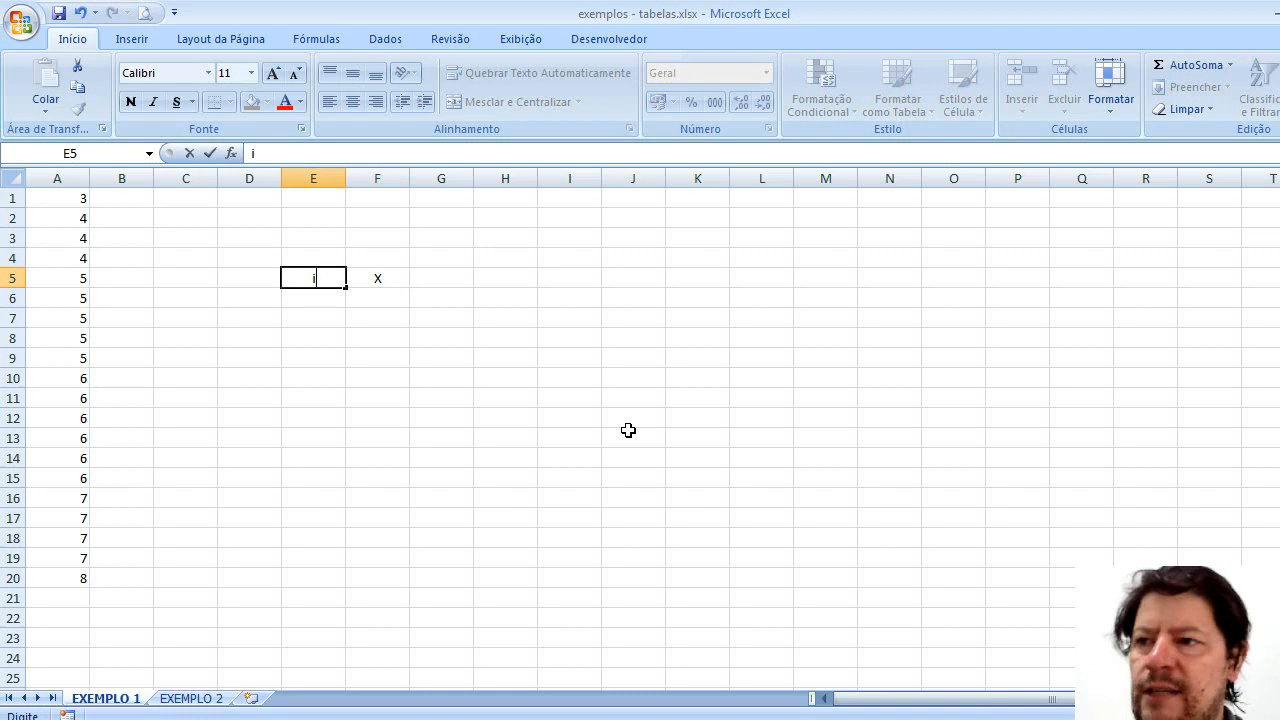
Step: List the distinct data values 3, 4, 5, 6, 7 and 8 under the X header in F6:F11
{"action": "left_click", "coordinate": [392, 295]}
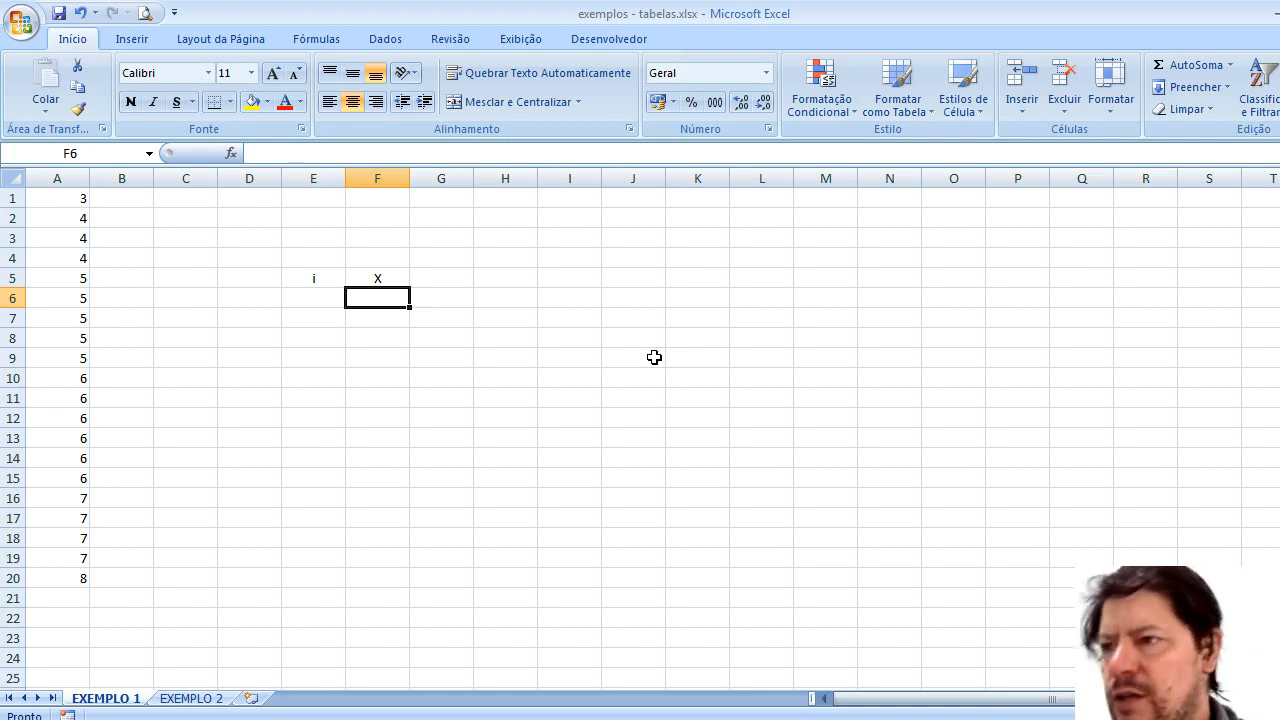
{"action": "type", "text": "3"}
{"action": "key", "text": "Return"}
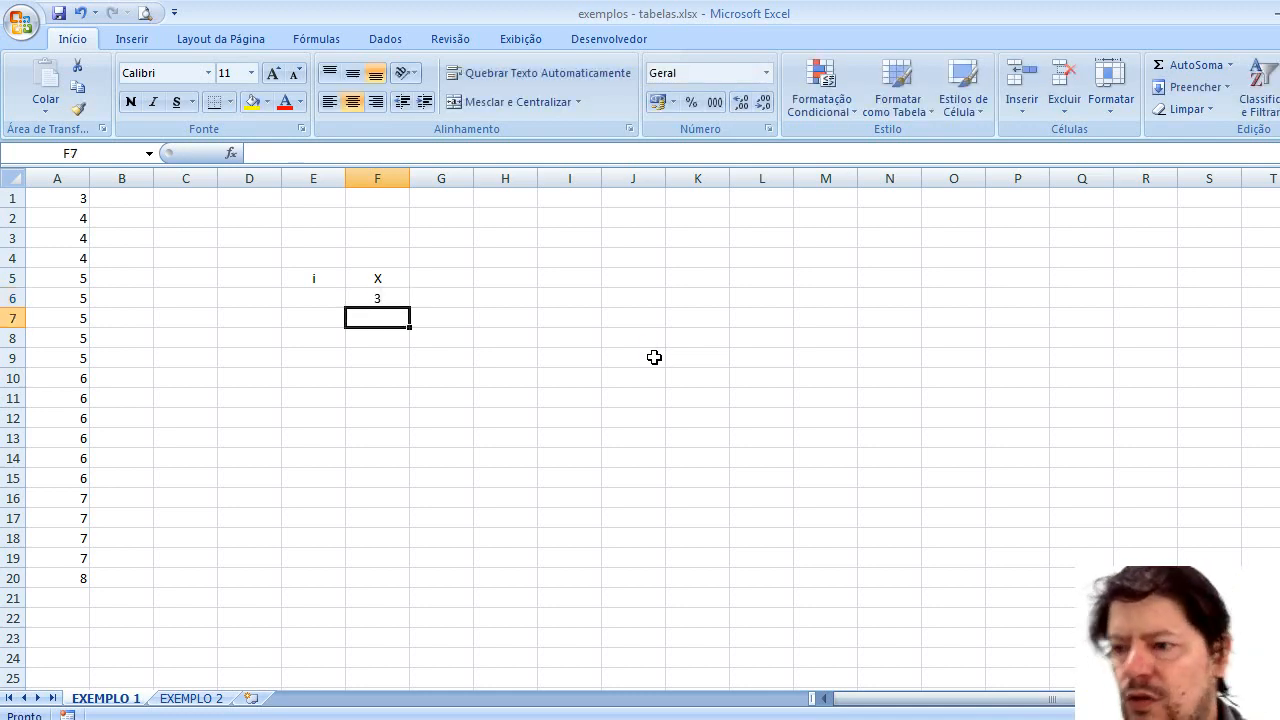
{"action": "type", "text": "4"}
{"action": "key", "text": "Return"}
{"action": "type", "text": "5"}
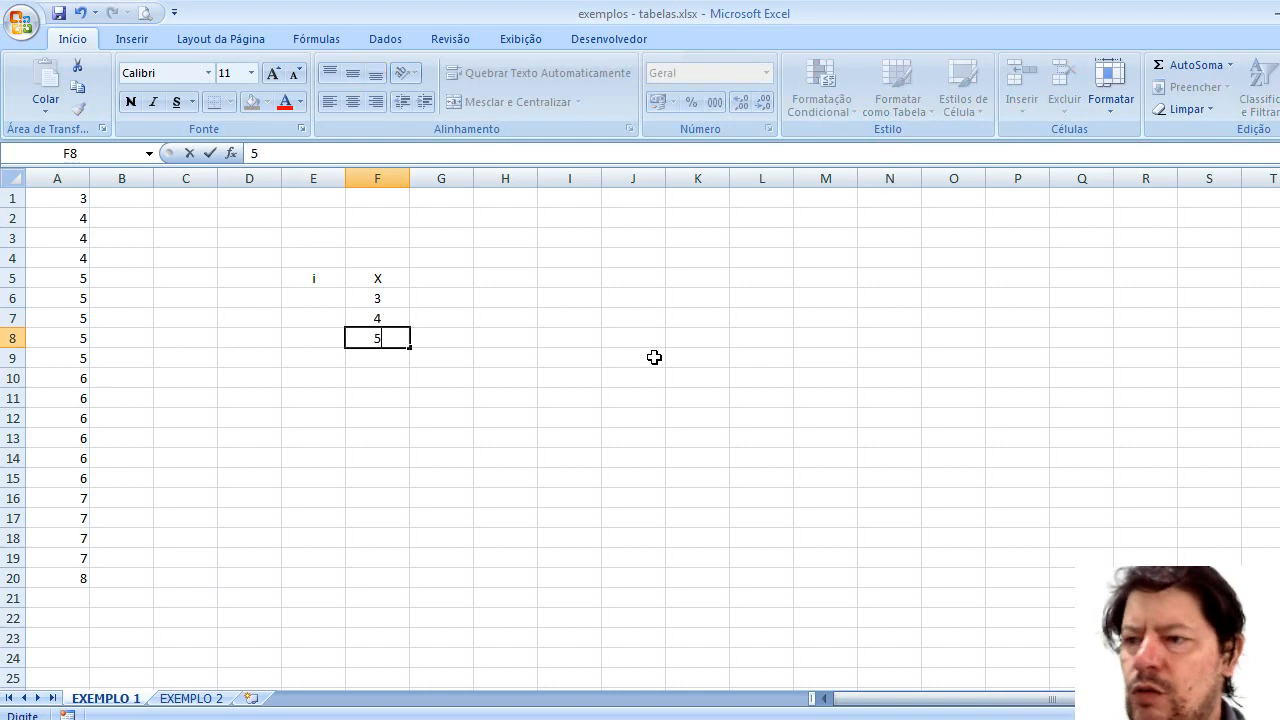
{"action": "key", "text": "Return"}
{"action": "type", "text": "6"}
{"action": "key", "text": "Return"}
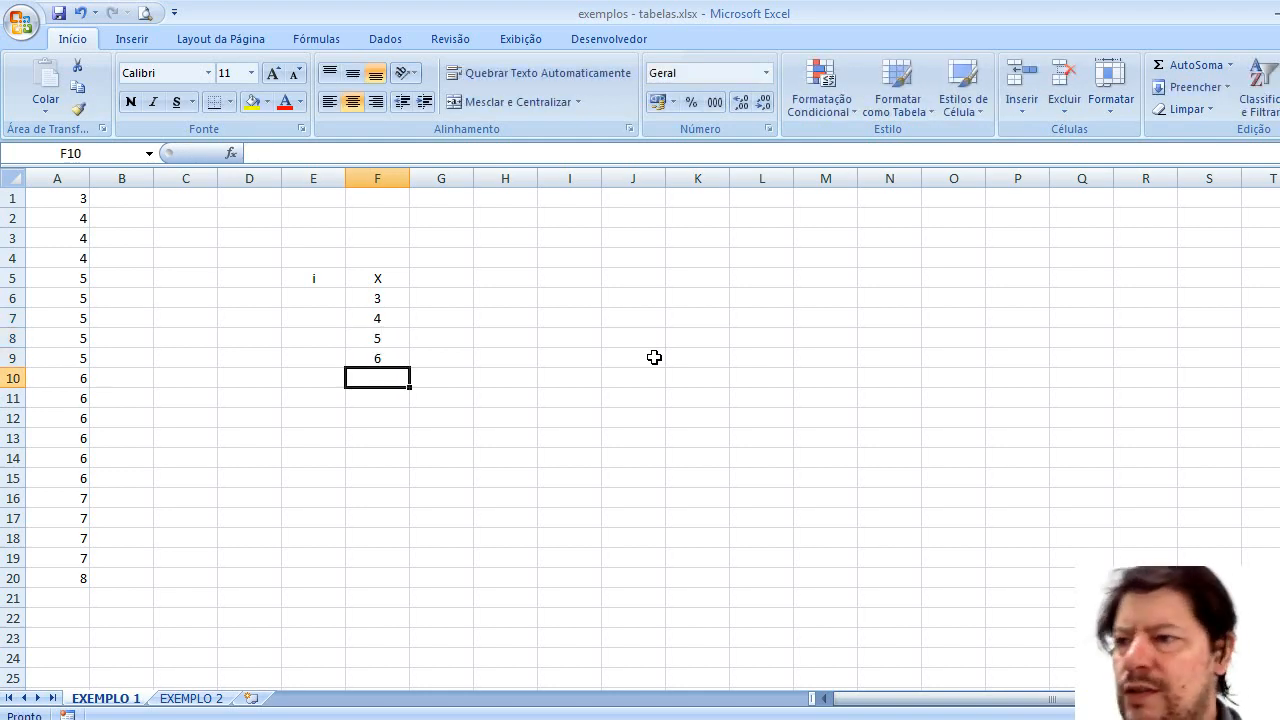
{"action": "type", "text": "7"}
{"action": "key", "text": "Return"}
{"action": "type", "text": "8"}
{"action": "key", "text": "Return"}
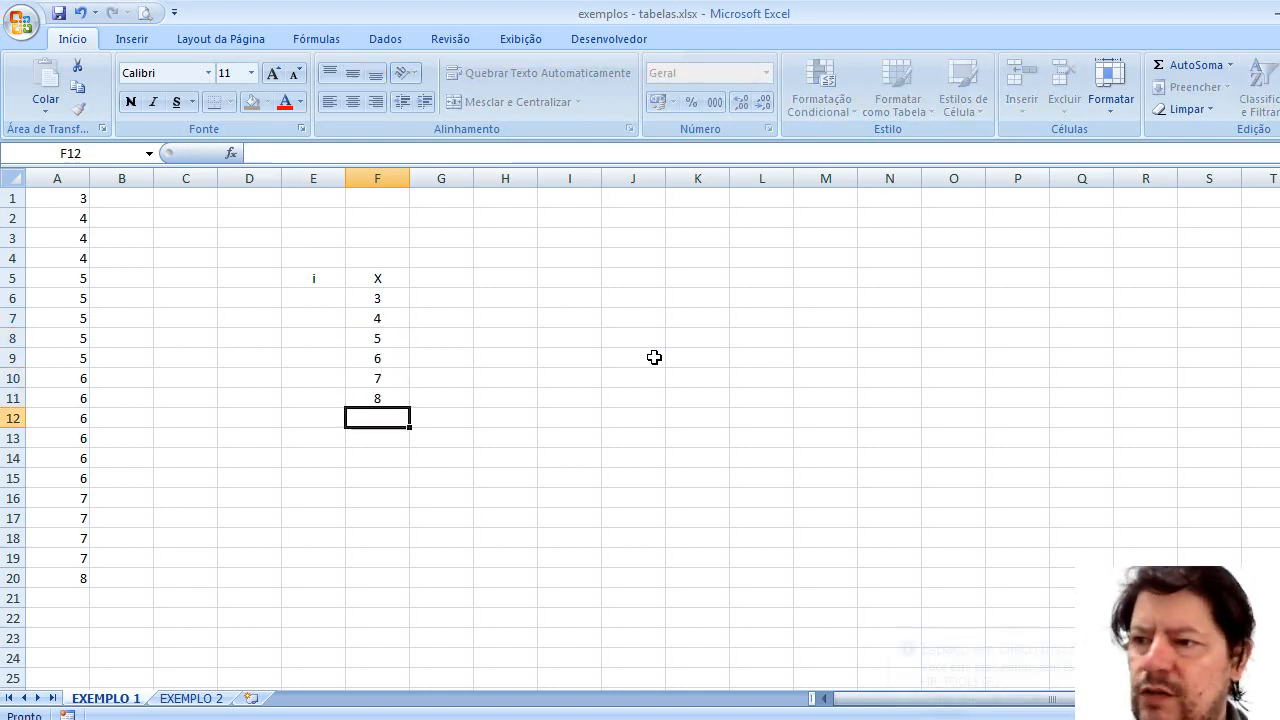
Step: Add the frequency header Fi in cell G5, beside X
{"action": "left_click", "coordinate": [446, 273]}
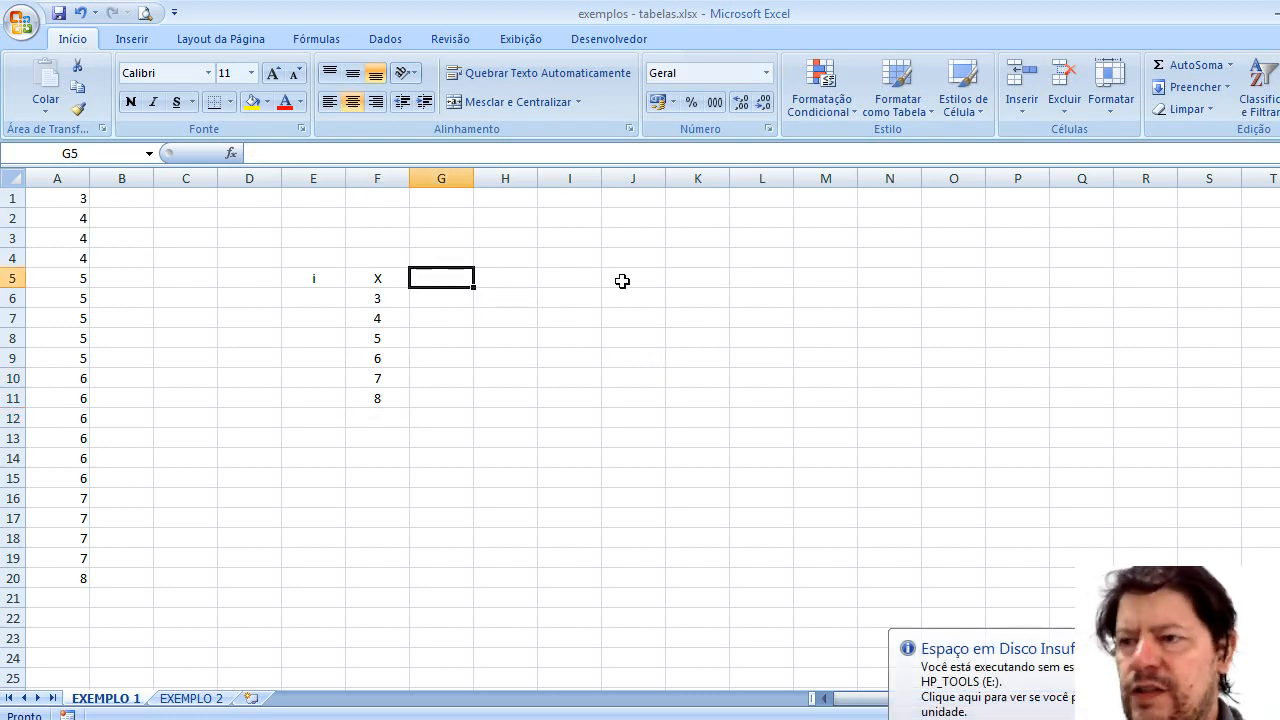
{"action": "type", "text": "Fi"}
{"action": "key", "text": "Return"}
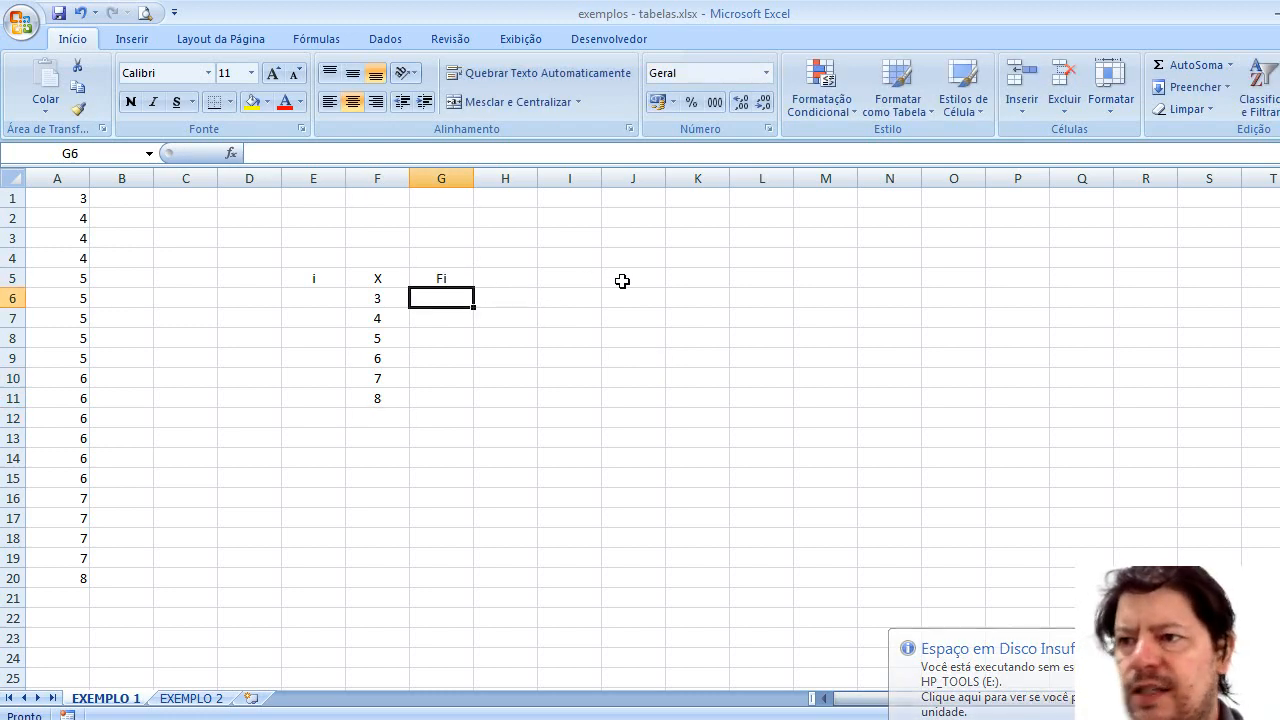
Step: Number the rows under the i header in E6:E11 from 1 to 6 as a filled series starting at 1
{"action": "left_click", "coordinate": [334, 293]}
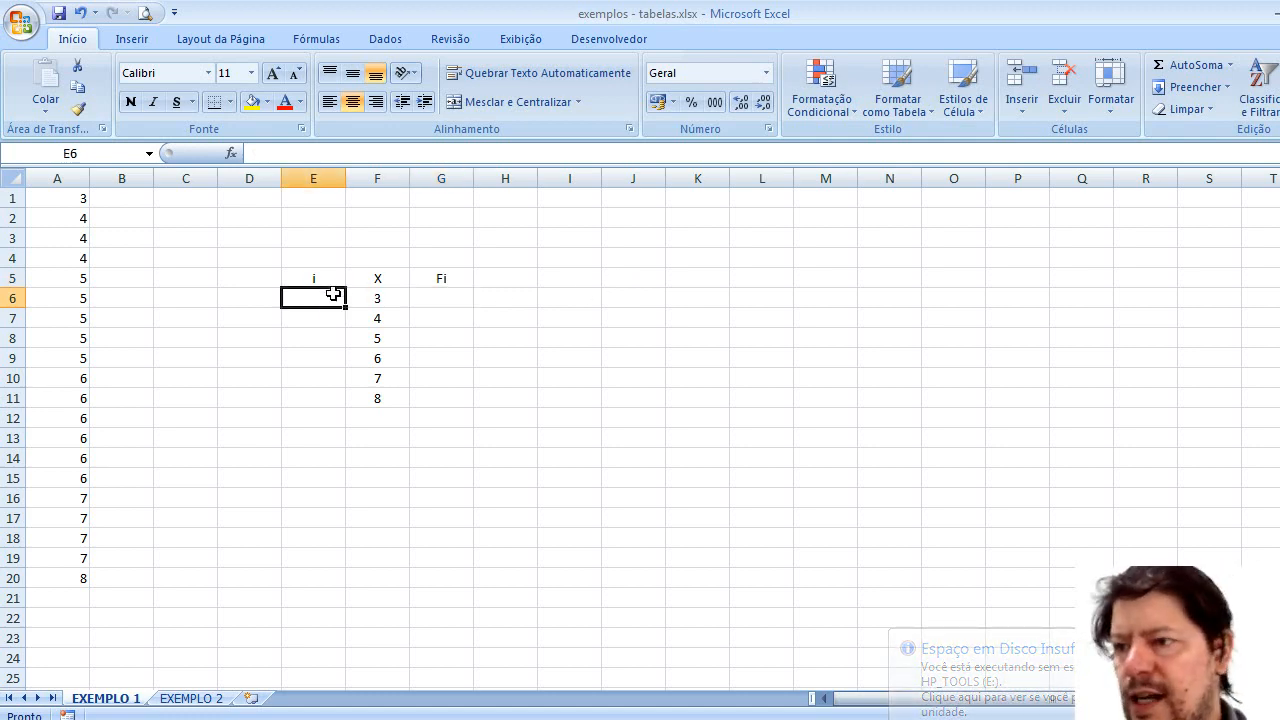
{"action": "type", "text": "1"}
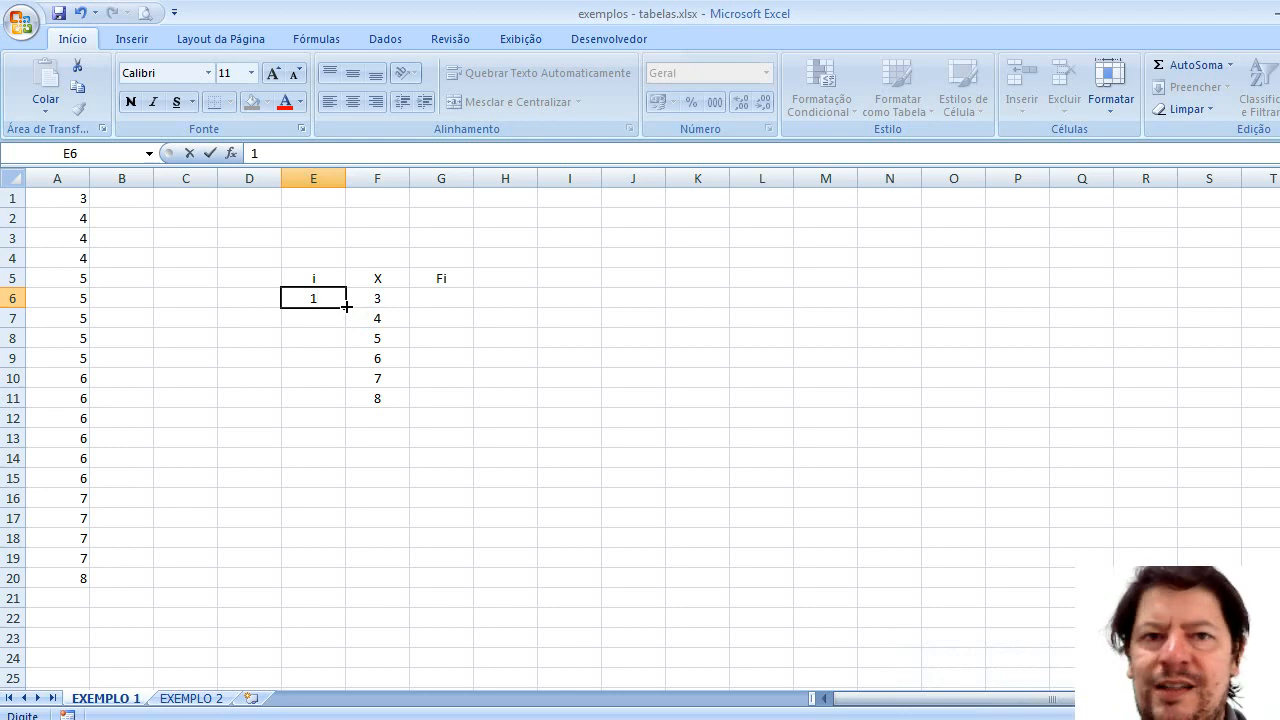
{"action": "left_click_drag", "start_coordinate": [346, 307], "coordinate": [343, 399]}
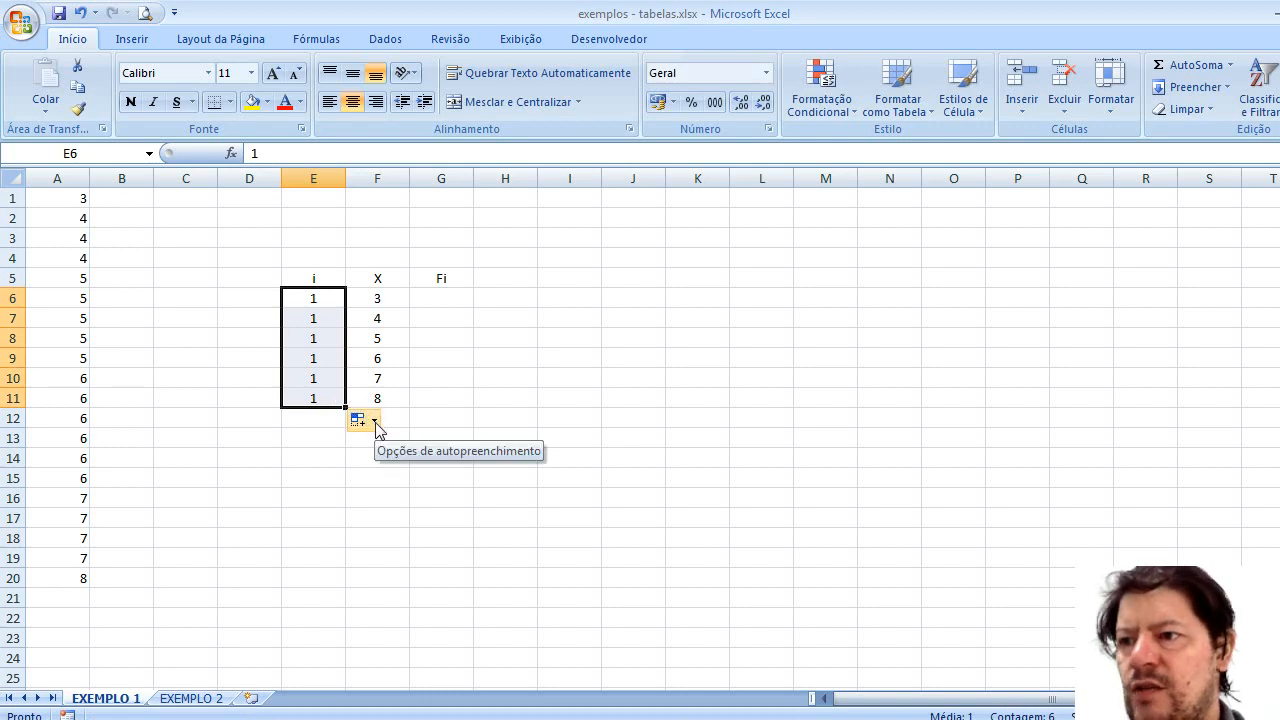
{"action": "left_click", "coordinate": [375, 421]}
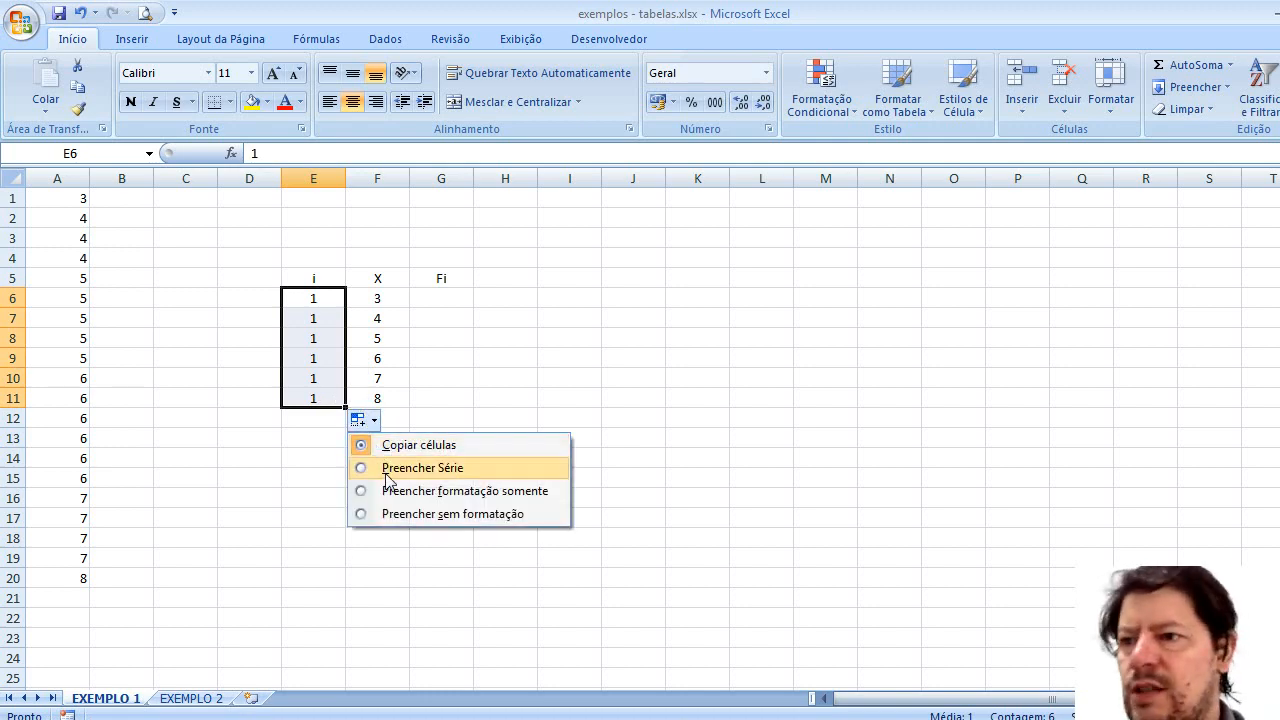
{"action": "left_click", "coordinate": [386, 468]}
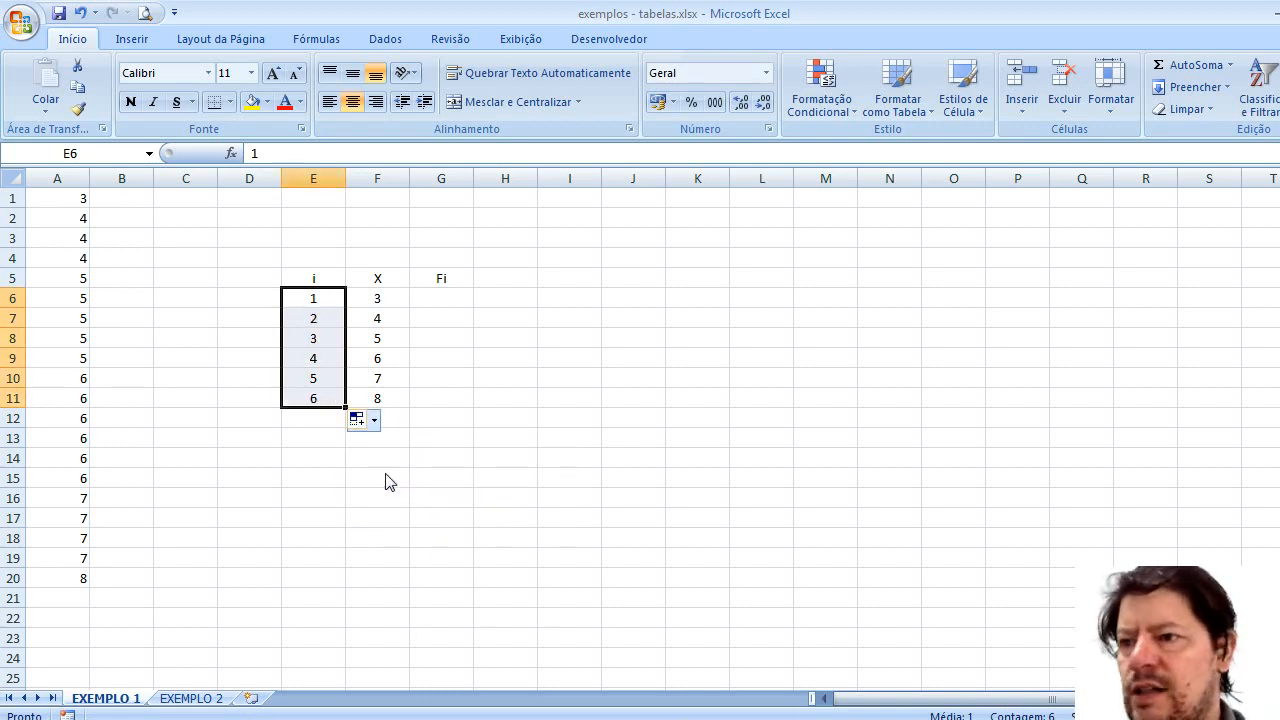
Step: Try to enter the formula =cont.se(A1:A20);3) in G6 to count the occurrences of 3 in the data
{"action": "left_click", "coordinate": [449, 292]}
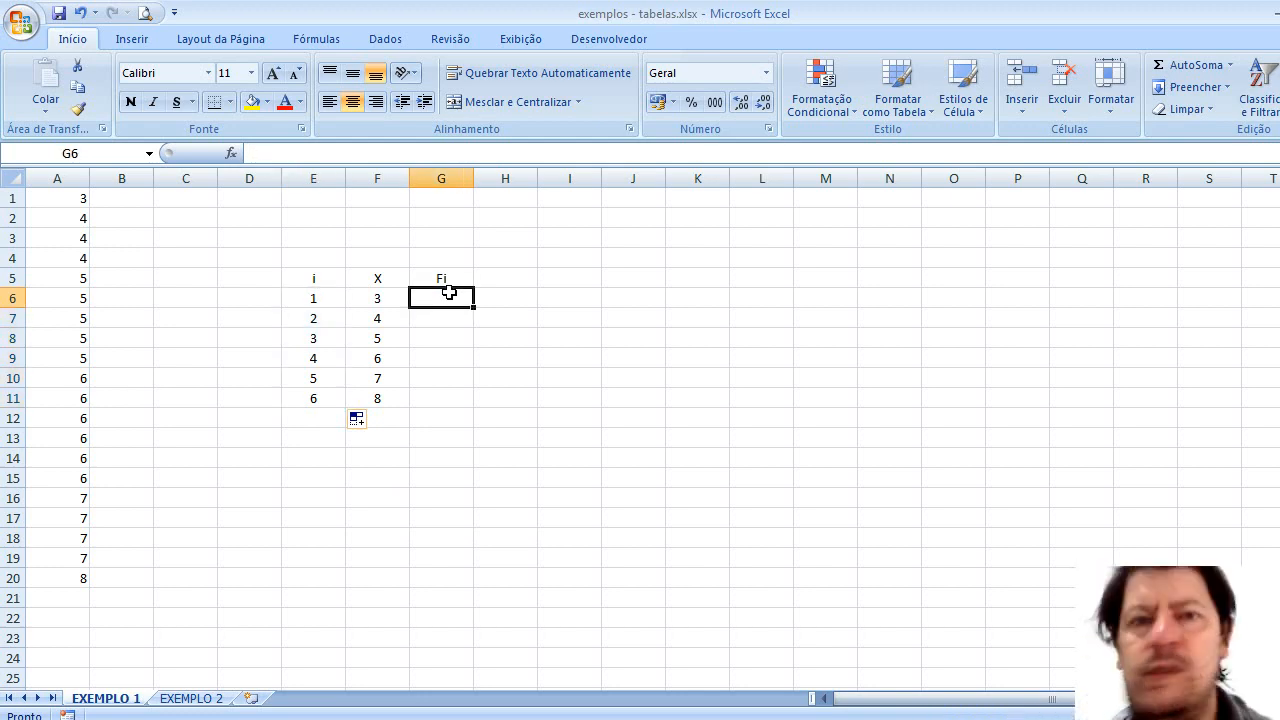
{"action": "left_click", "coordinate": [287, 153]}
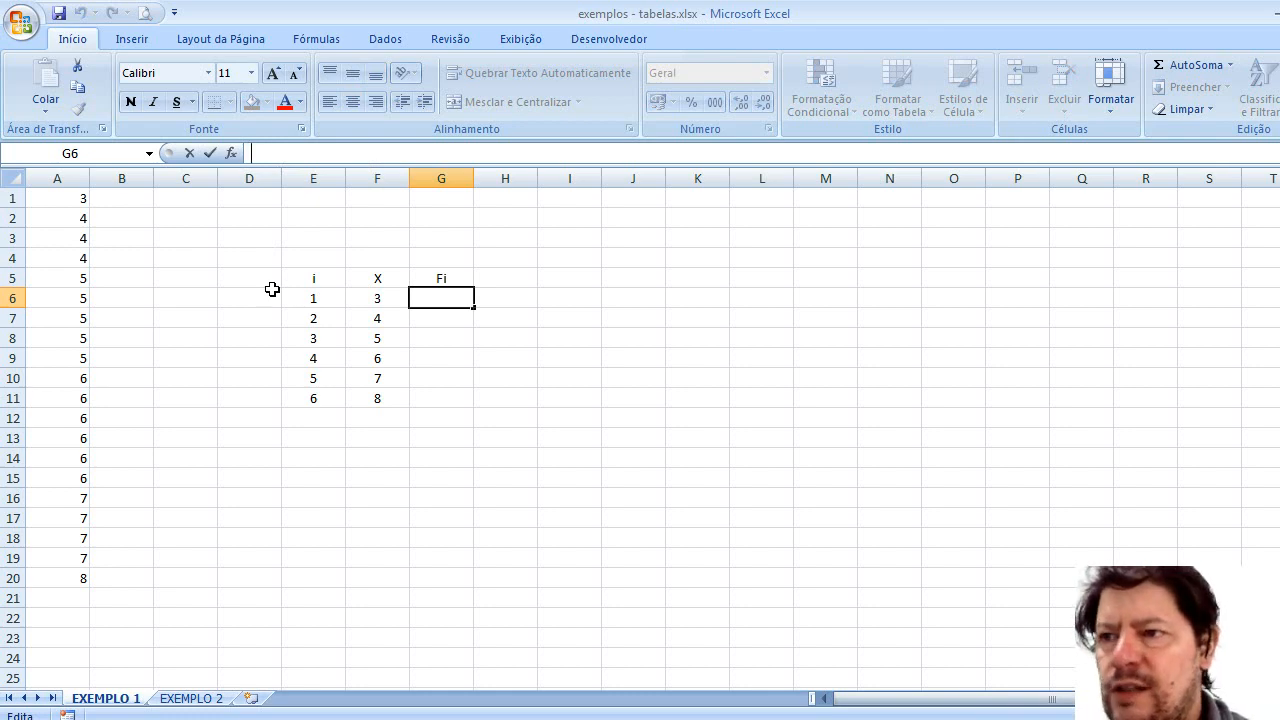
{"action": "type", "text": "="}
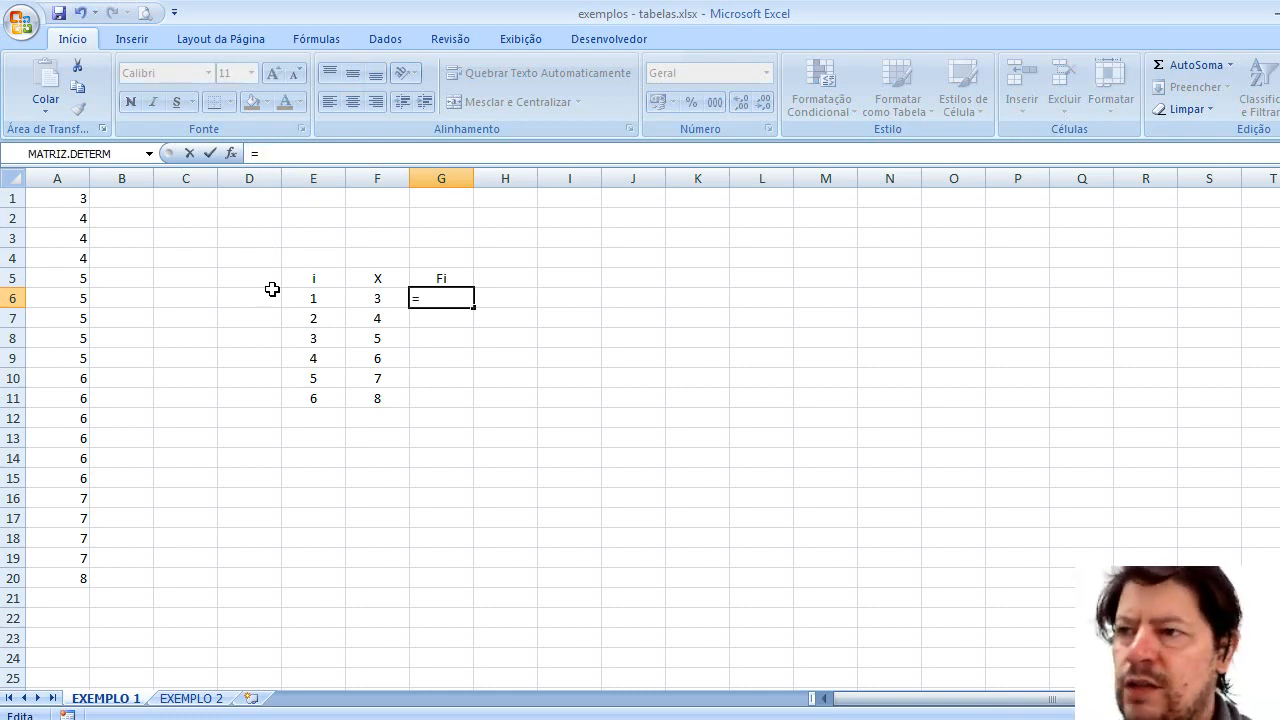
{"action": "type", "text": "cont"}
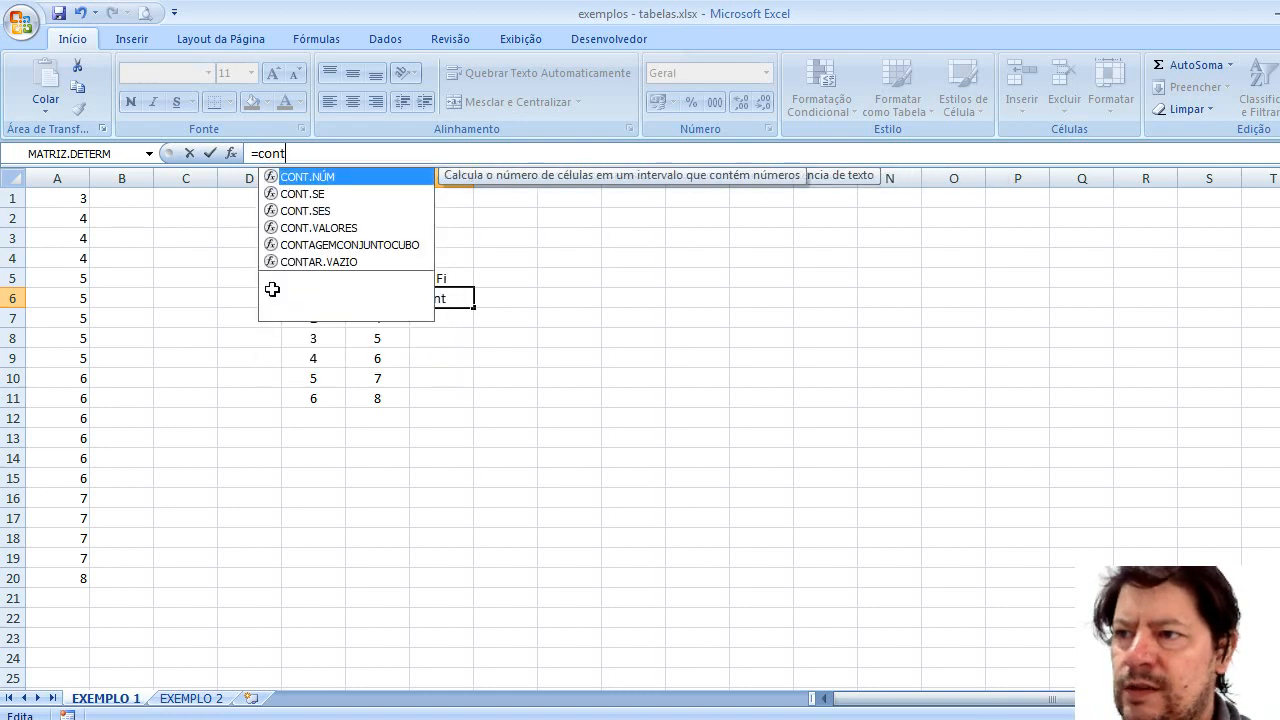
{"action": "type", "text": ".se"}
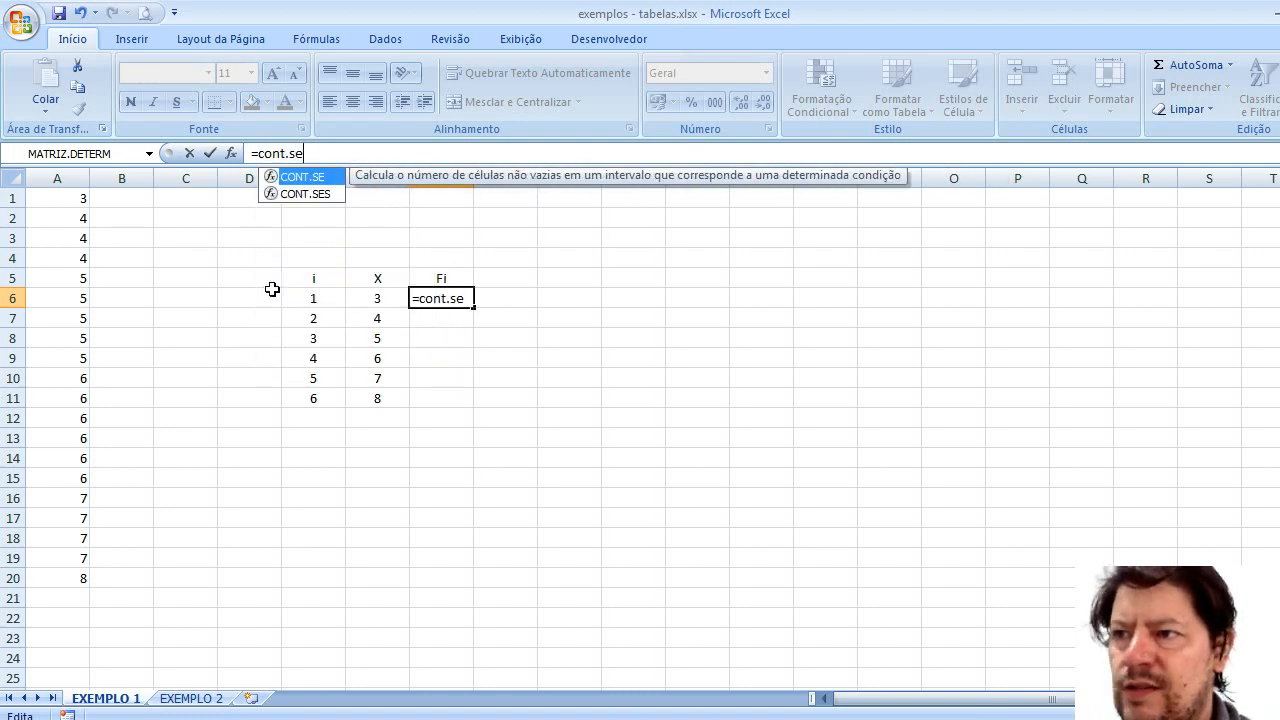
{"action": "type", "text": "("}
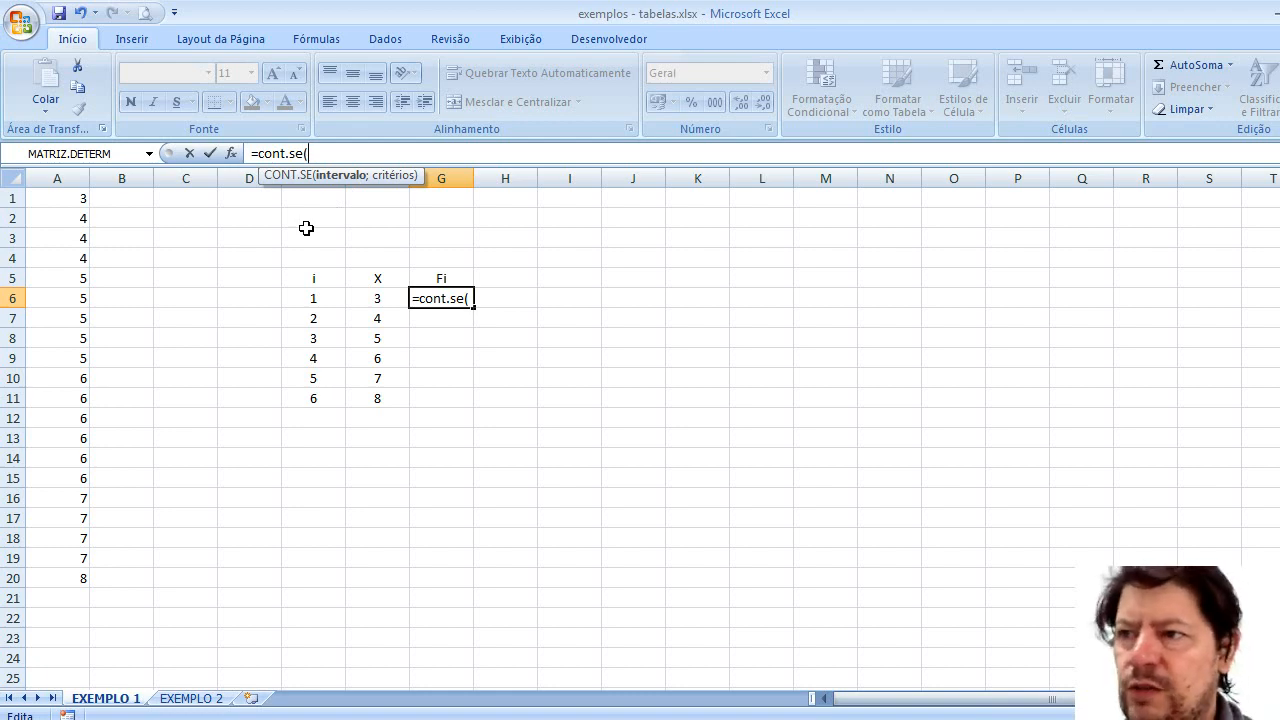
{"action": "type", "text": "A1"}
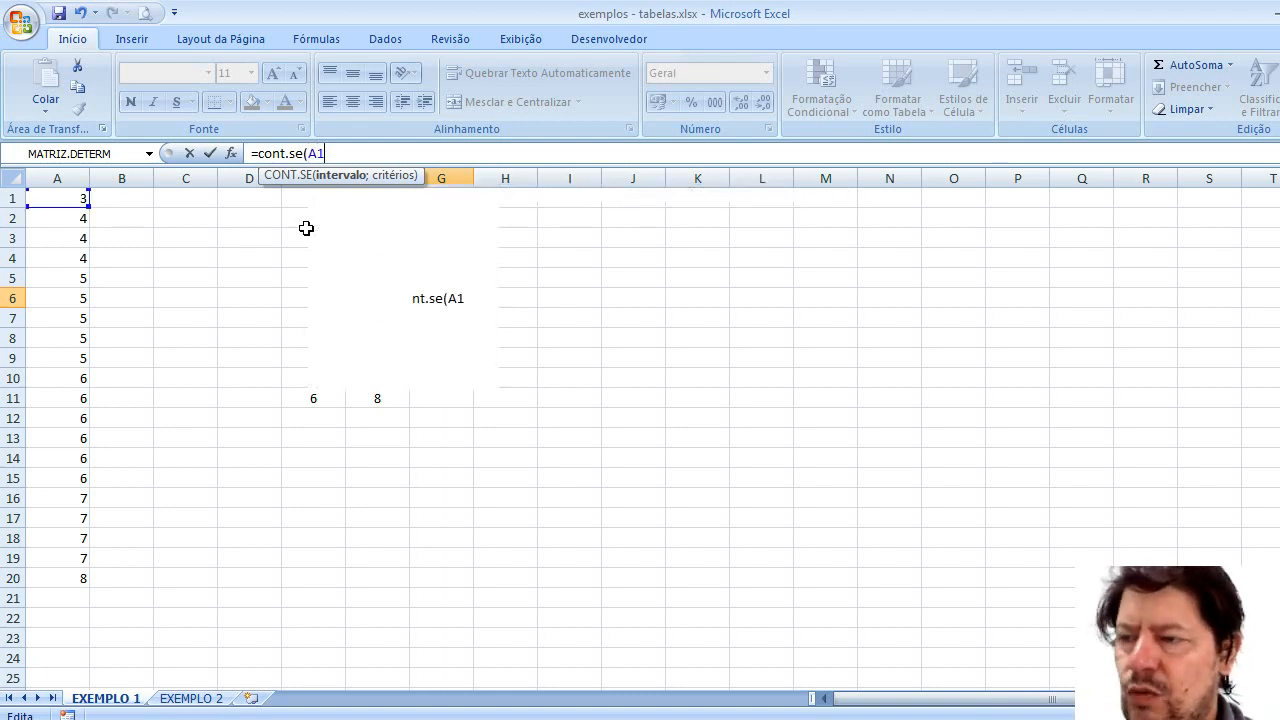
{"action": "type", "text": ":"}
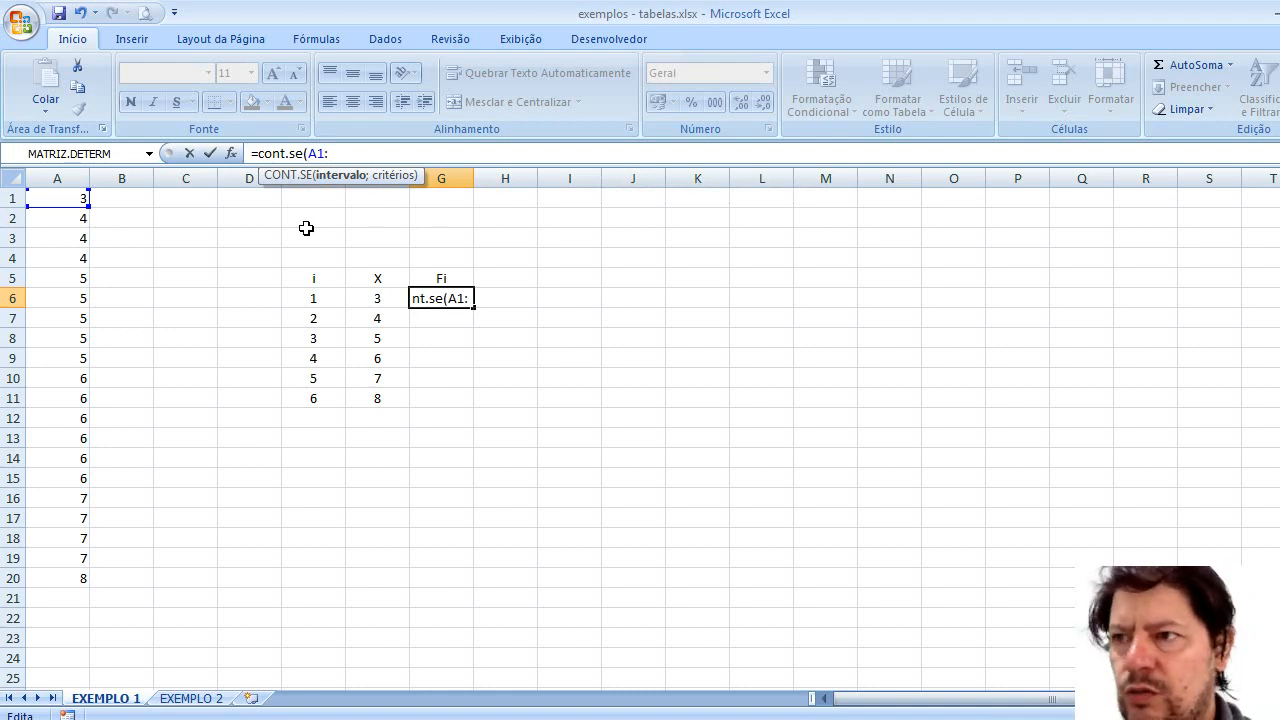
{"action": "type", "text": "A20"}
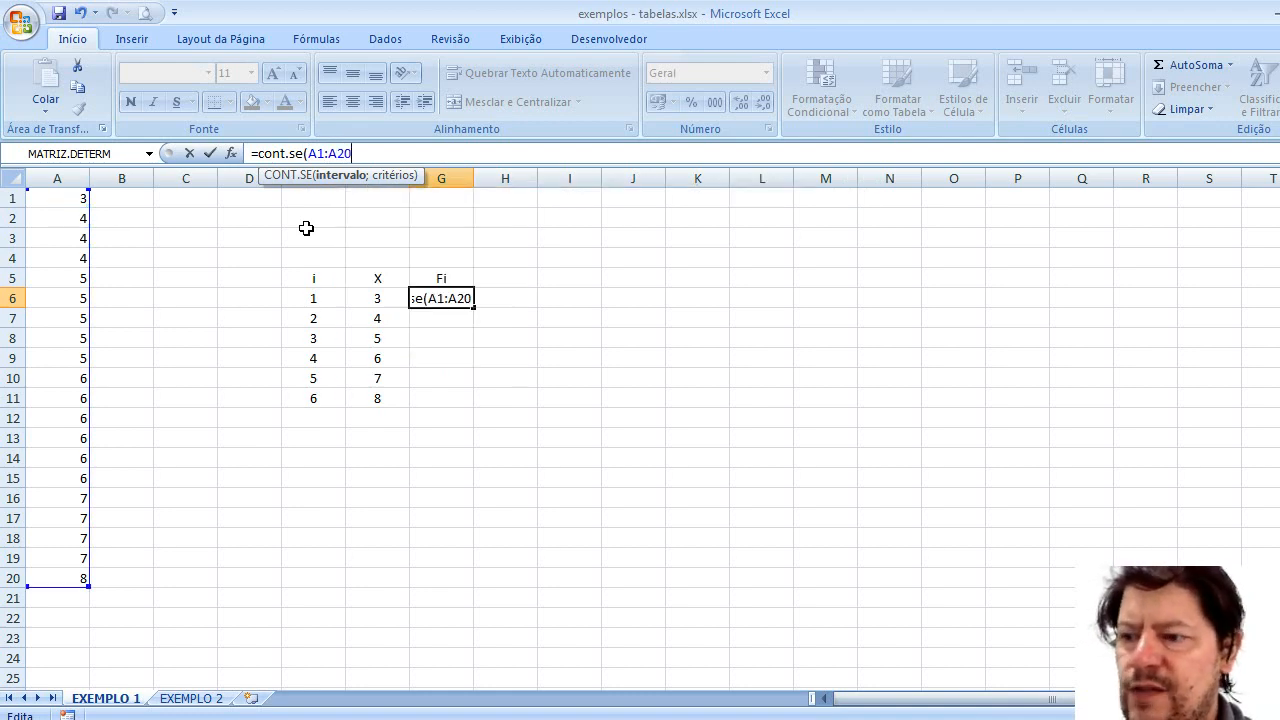
{"action": "type", "text": ")"}
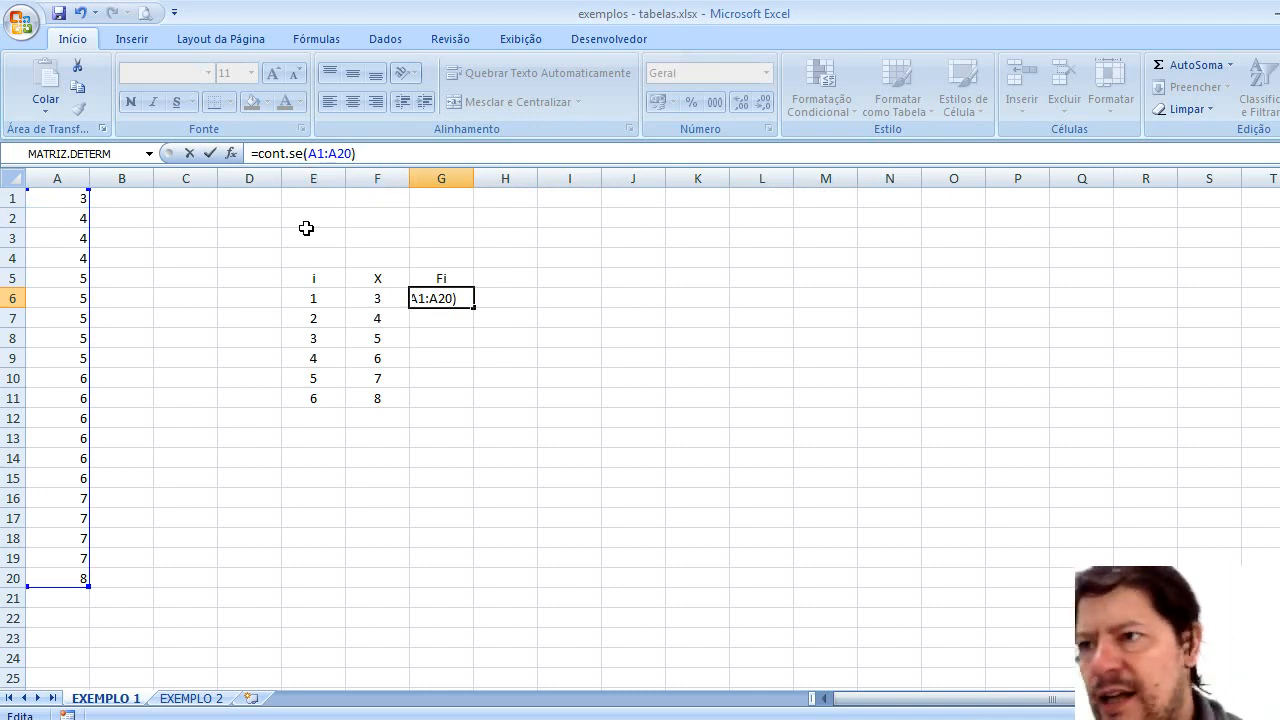
{"action": "type", "text": ";"}
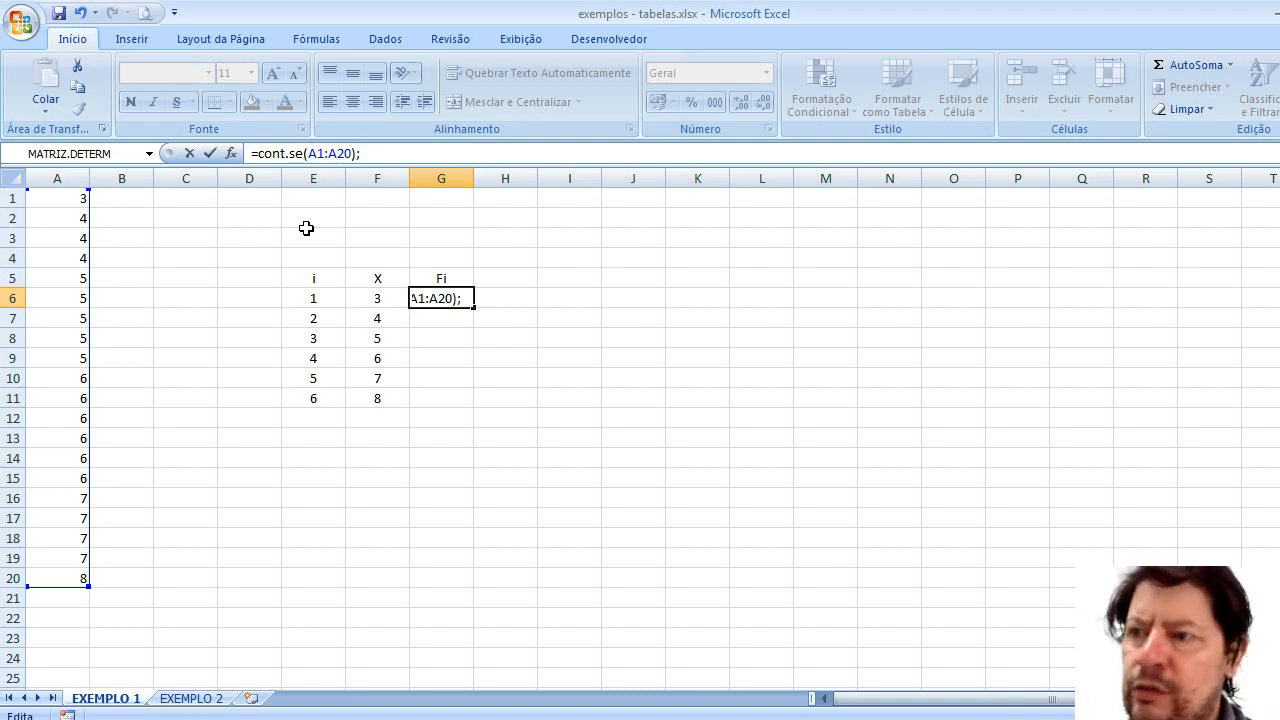
{"action": "type", "text": "3"}
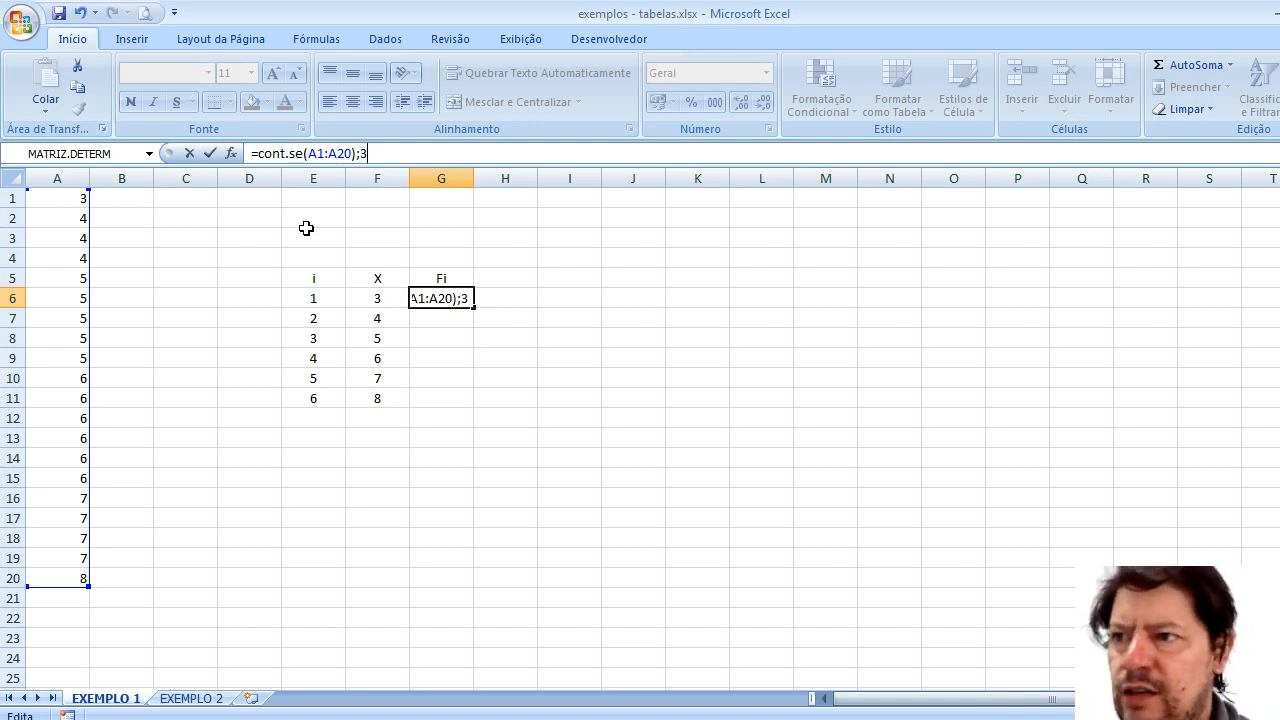
{"action": "type", "text": ")"}
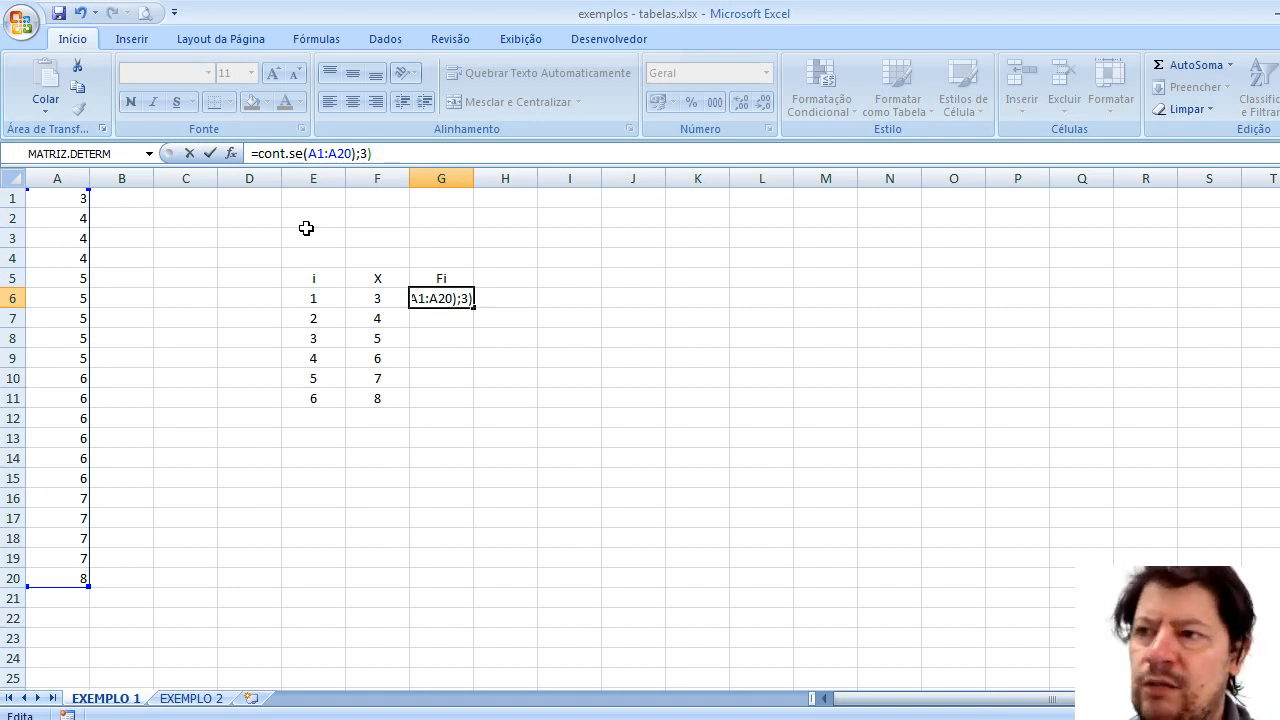
{"action": "key", "text": "Return"}
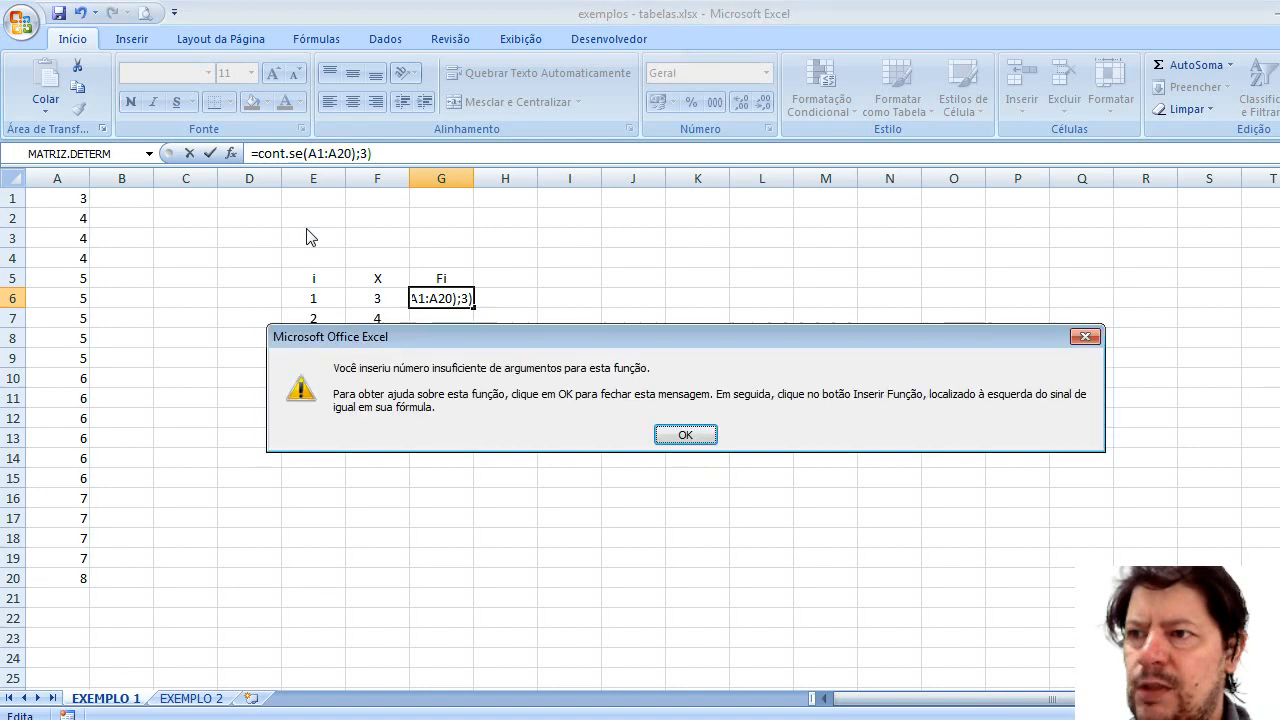
{"action": "left_click", "coordinate": [686, 435]}
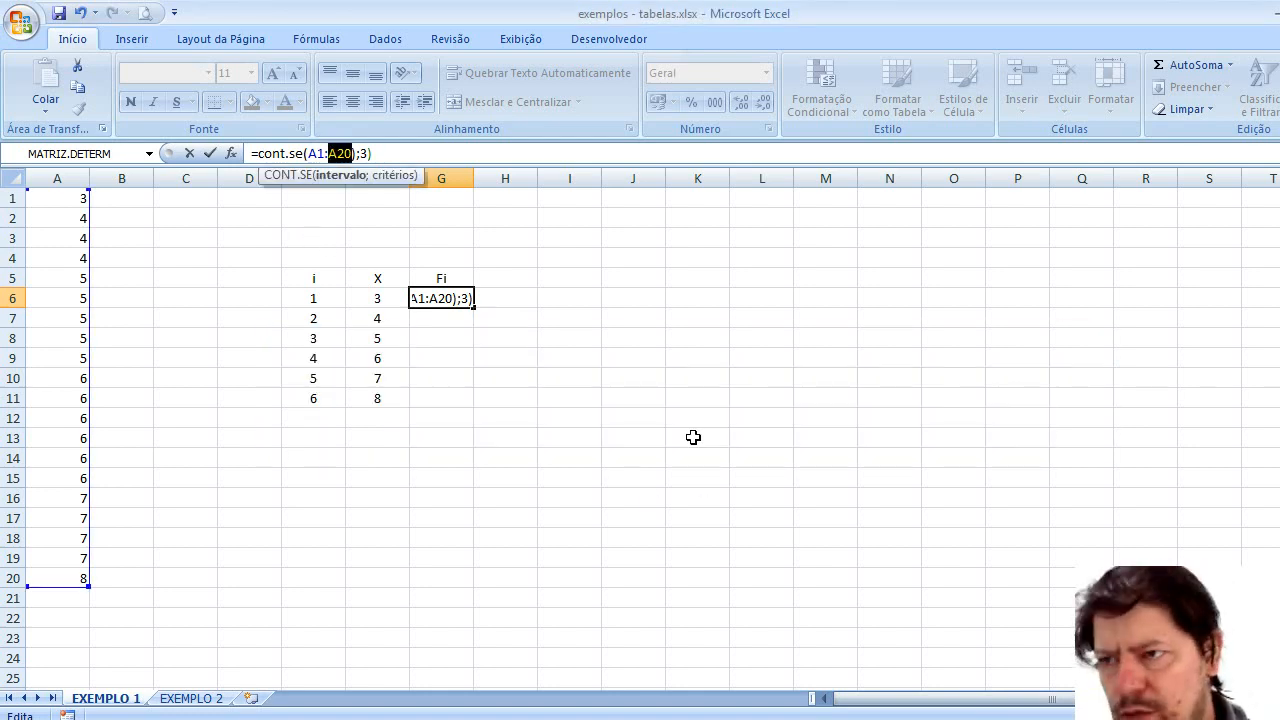
Step: Correct the G6 formula to =CONT.SE(A1:A20;3) by removing the extra parenthesis after A20, and reselect the cell
{"action": "left_click", "coordinate": [367, 155]}
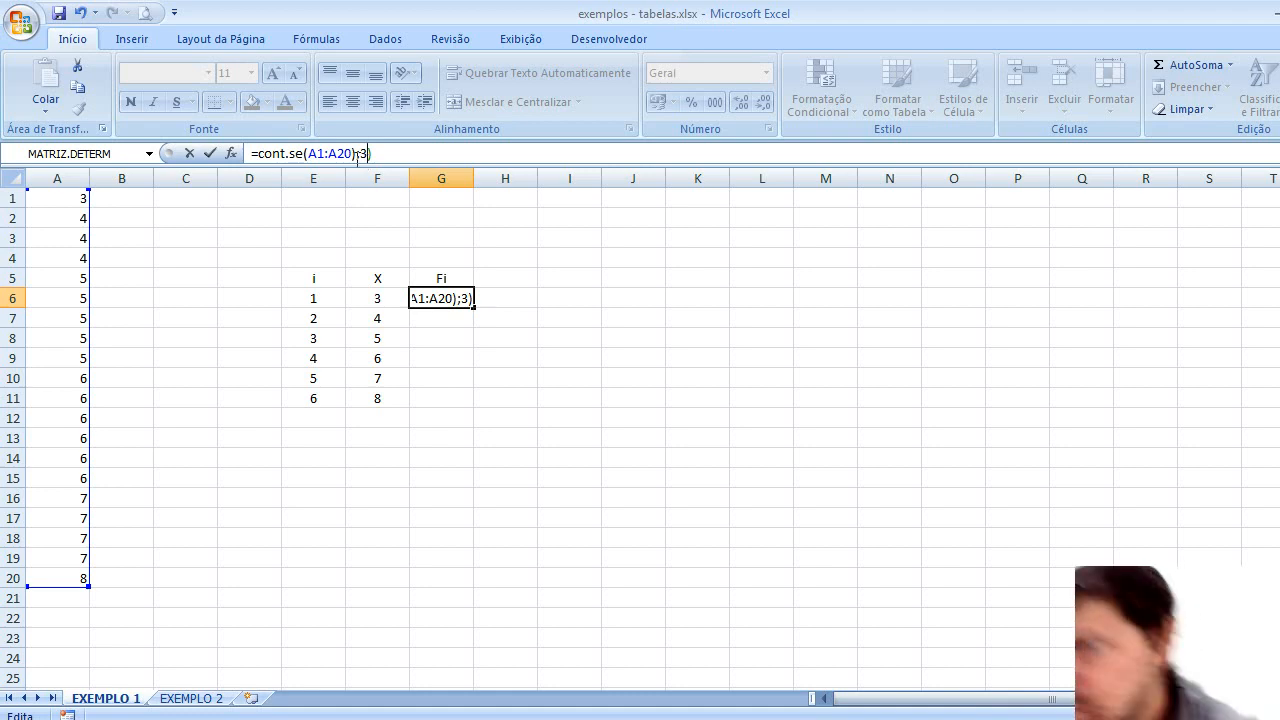
{"action": "left_click", "coordinate": [357, 155]}
{"action": "key", "text": "BackSpace"}
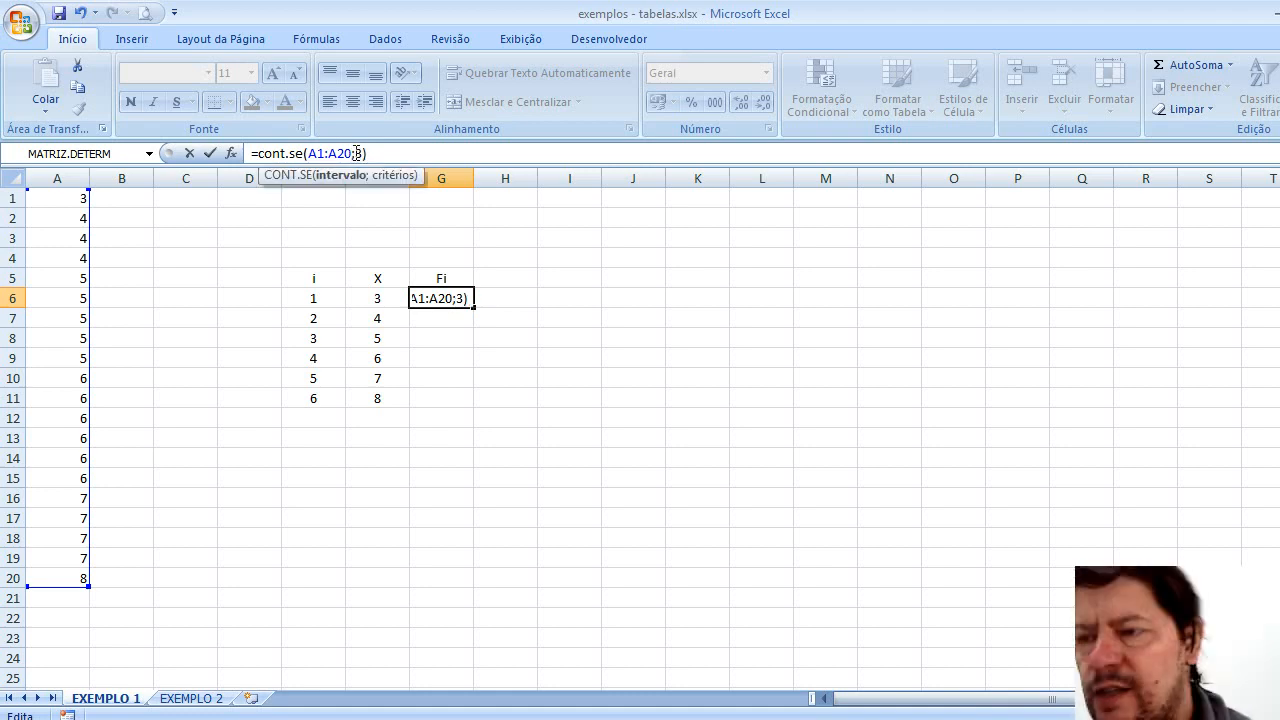
{"action": "key", "text": "Return"}
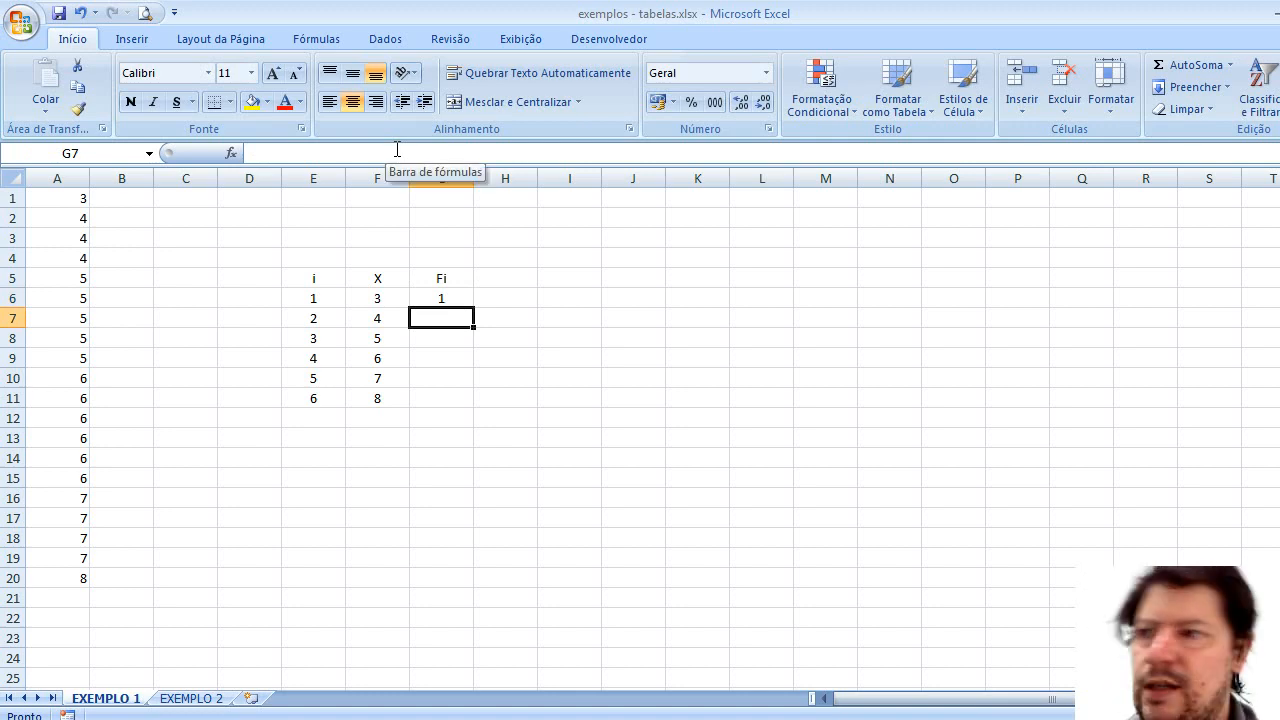
{"action": "left_click", "coordinate": [453, 299]}
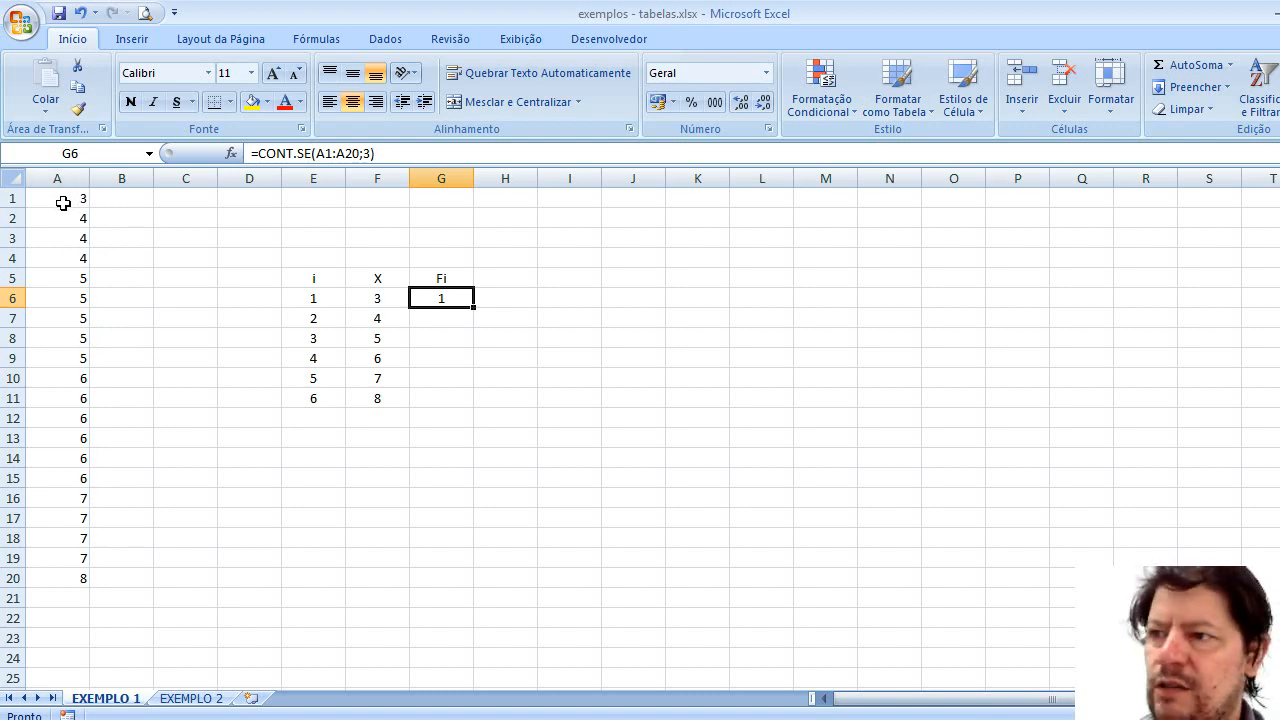
Step: Begin a counting formula in G7, beside X value 4, with =cont.se( and no range reference yet
{"action": "left_click", "coordinate": [454, 316]}
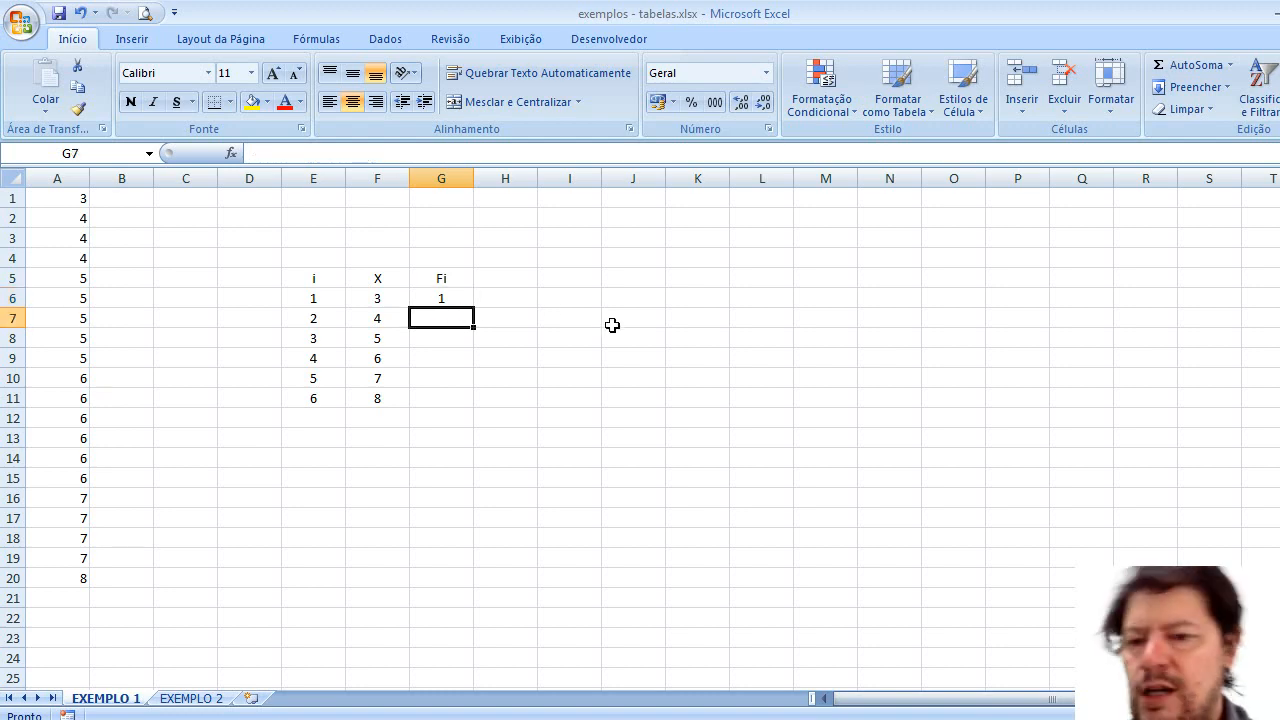
{"action": "type", "text": "="}
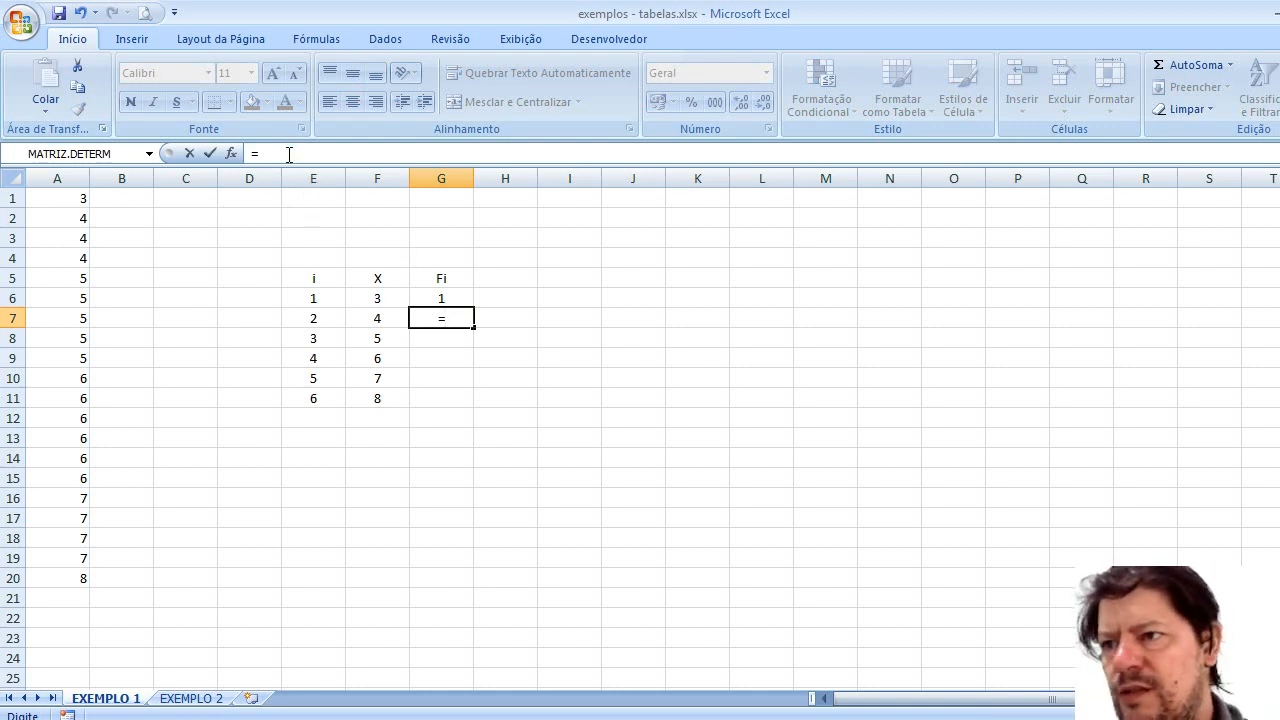
{"action": "left_click", "coordinate": [289, 154]}
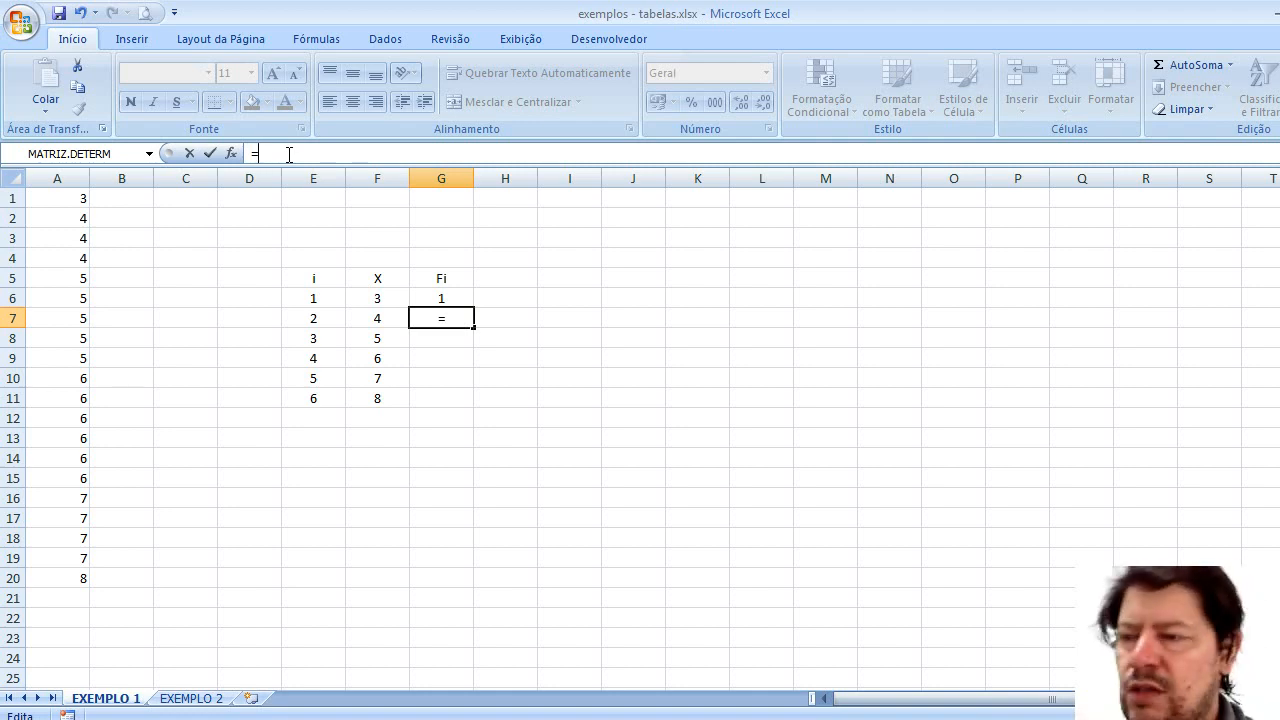
{"action": "type", "text": "con"}
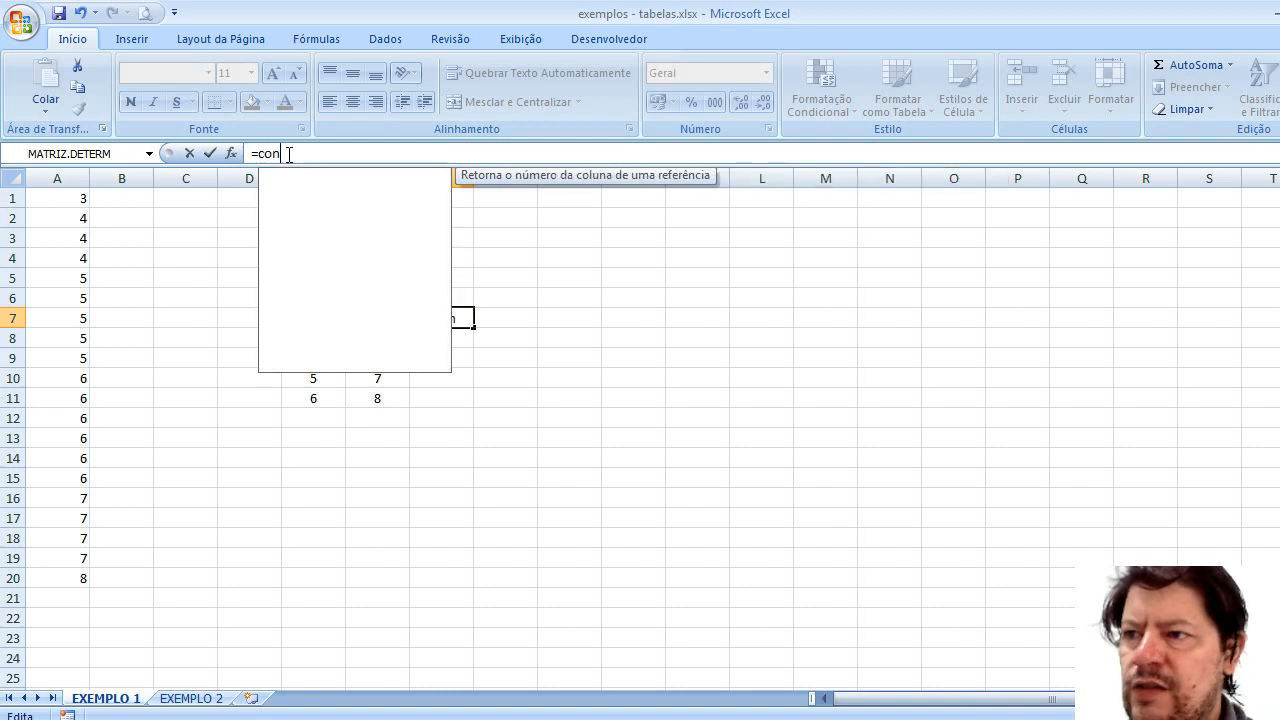
{"action": "type", "text": "t.se(A"}
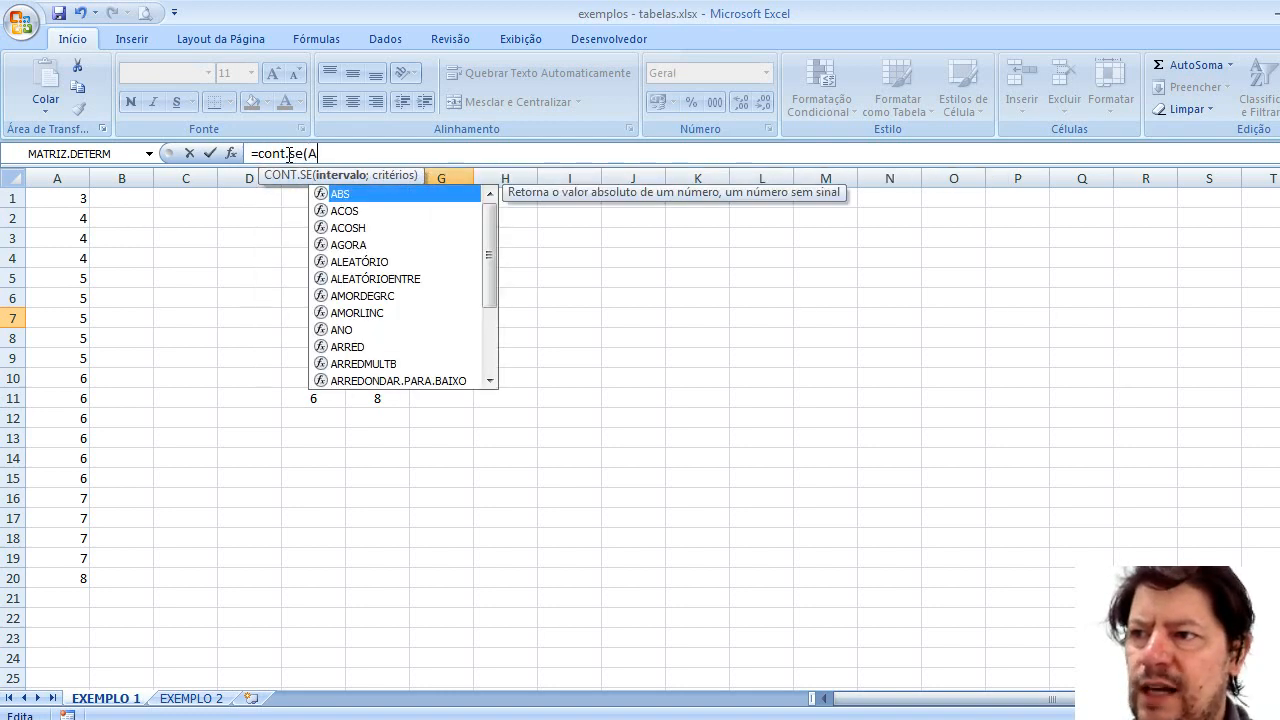
{"action": "type", "text": "1:"}
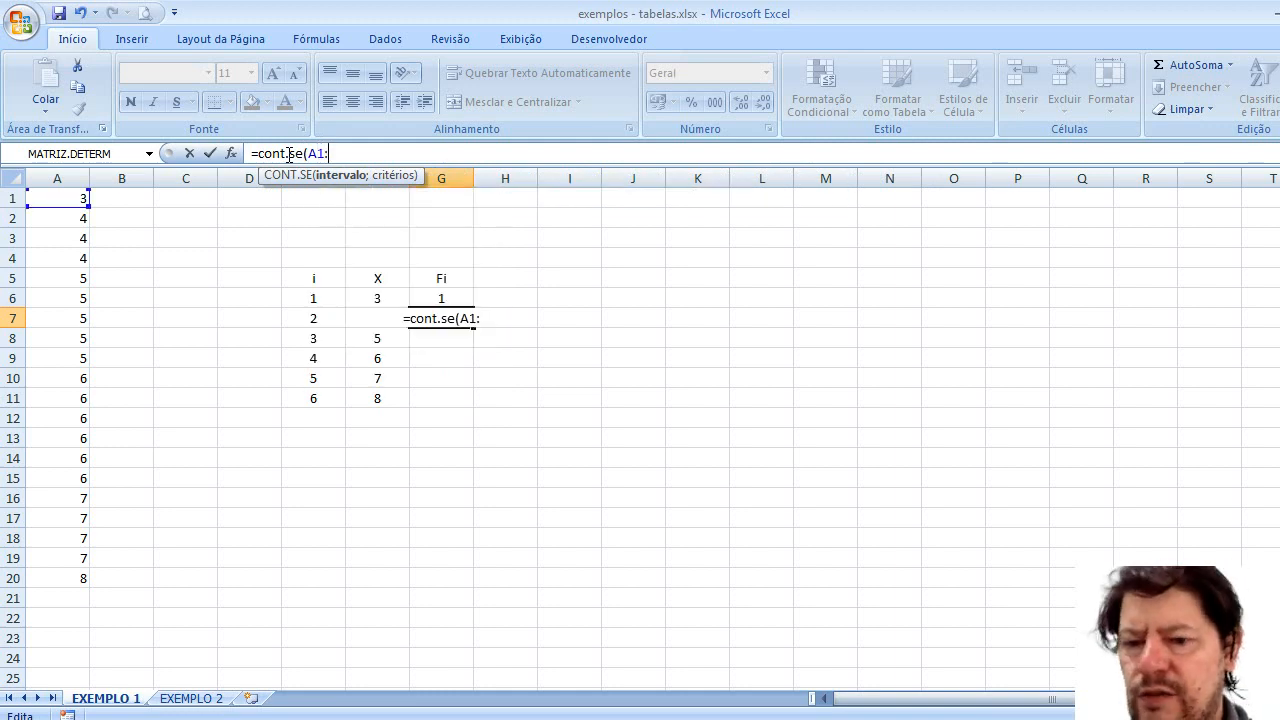
{"action": "key", "text": "BackSpace"}
{"action": "key", "text": "BackSpace"}
{"action": "key", "text": "BackSpace"}
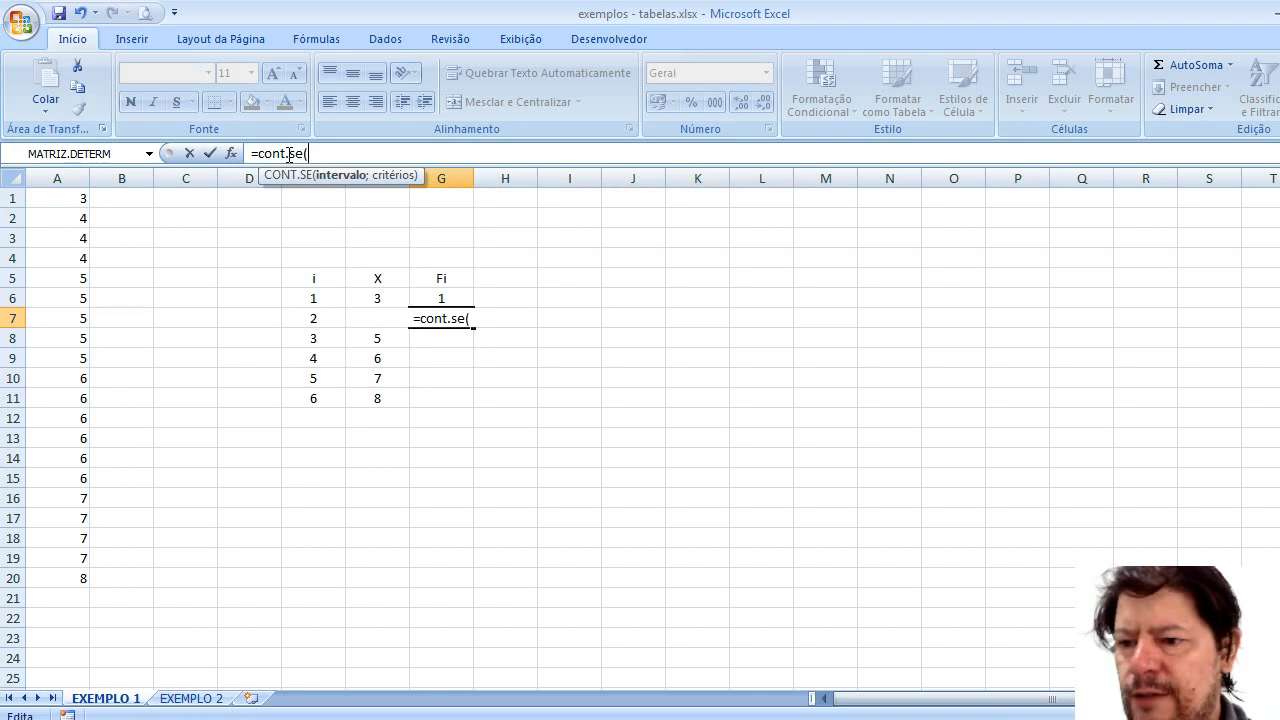
Step: Enter the absolute range $A$1:$A$20 as the interval of the G7 formula
{"action": "type", "text": "$"}
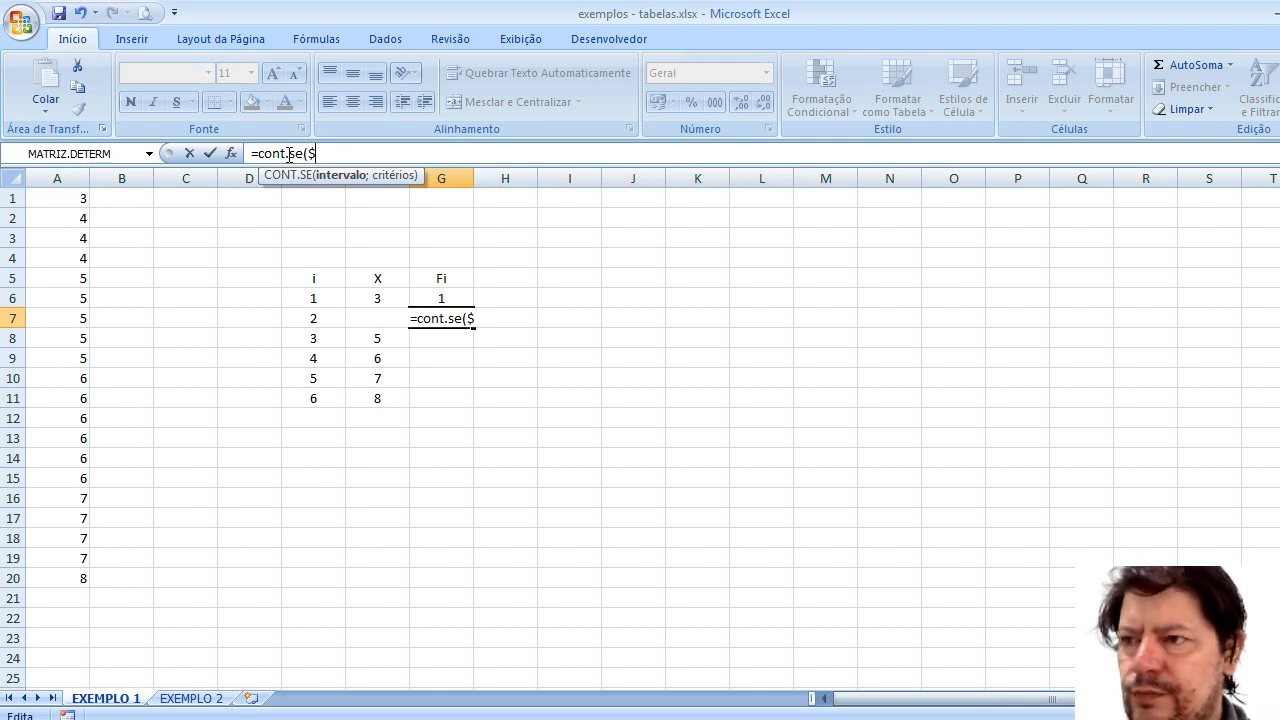
{"action": "type", "text": "A"}
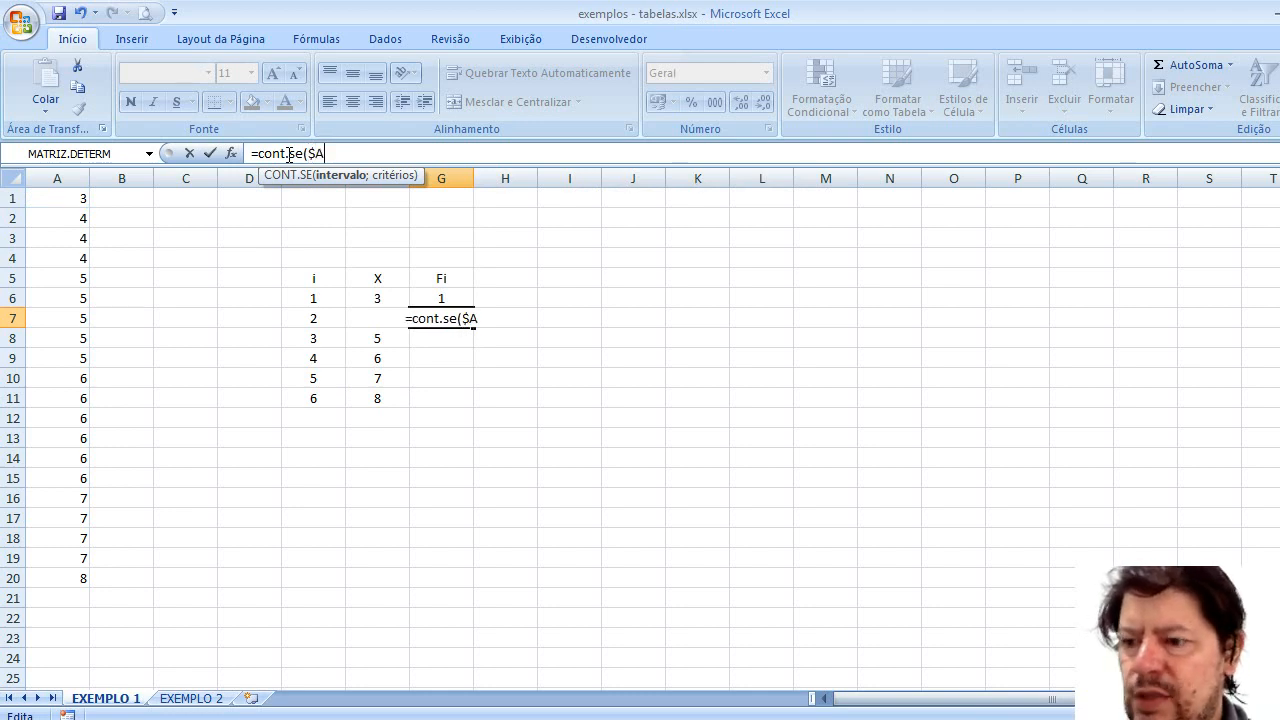
{"action": "type", "text": "$"}
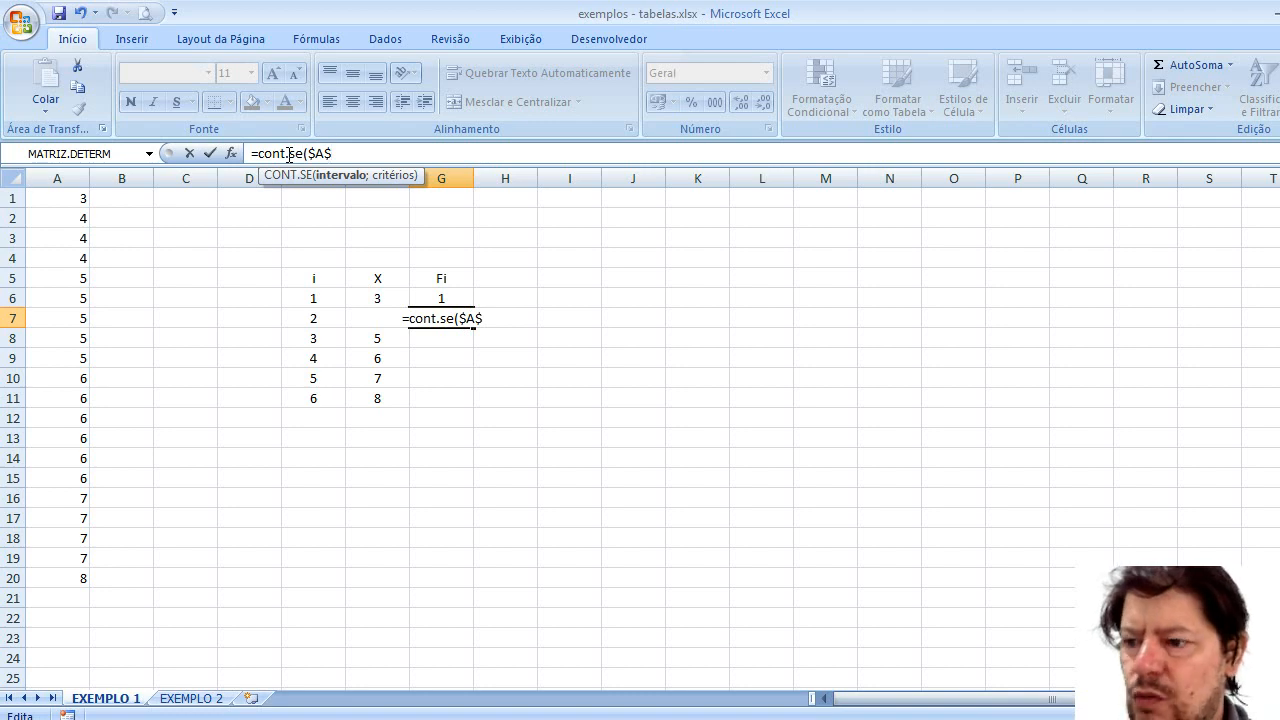
{"action": "type", "text": "1:"}
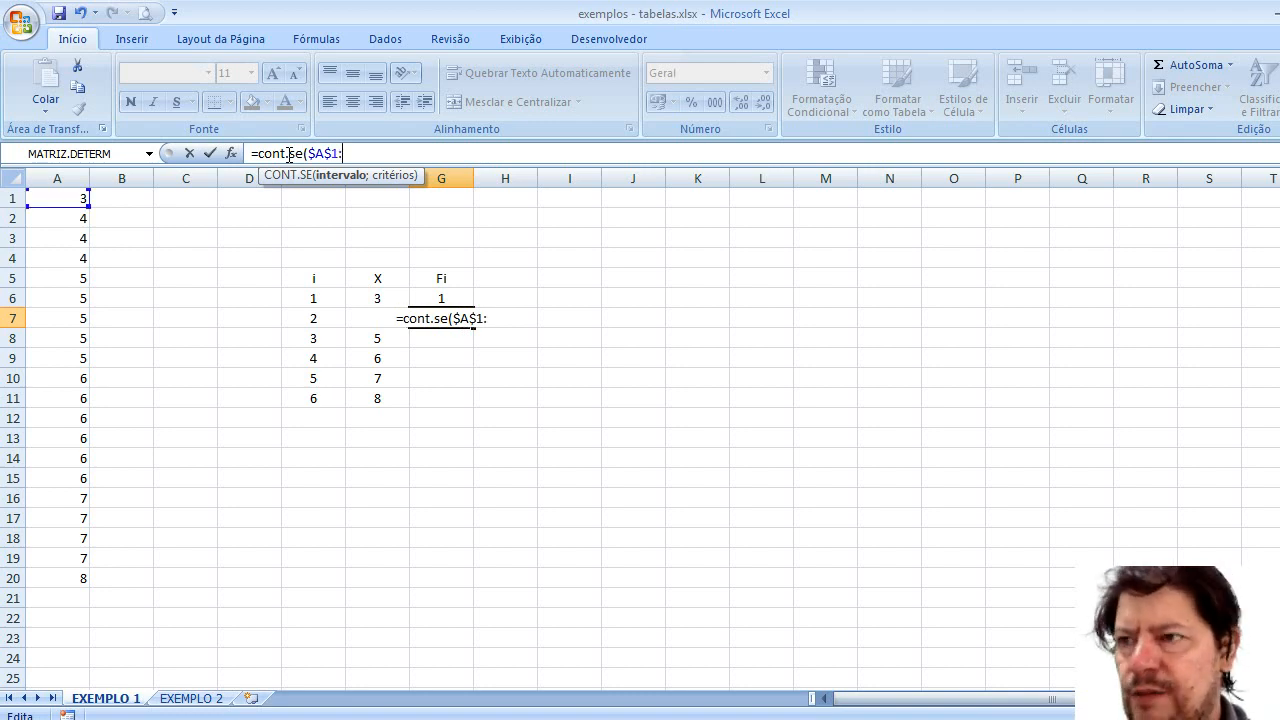
{"action": "type", "text": "4"}
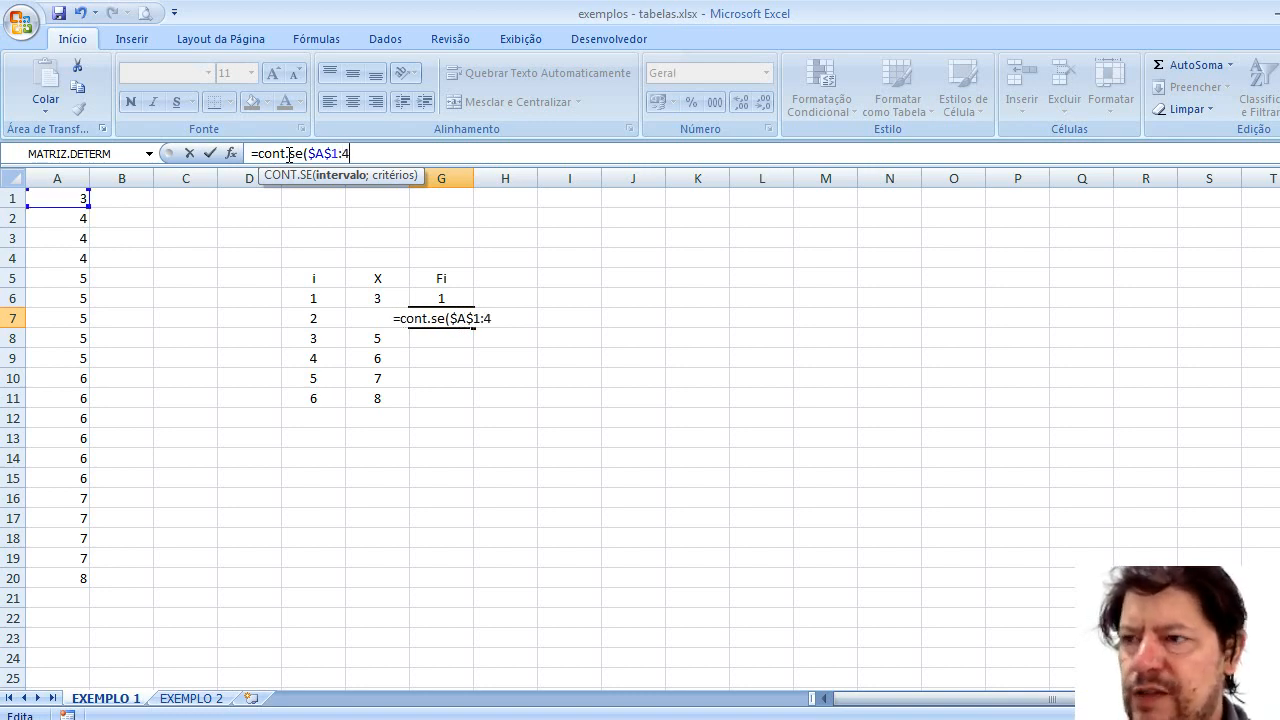
{"action": "key", "text": "BackSpace"}
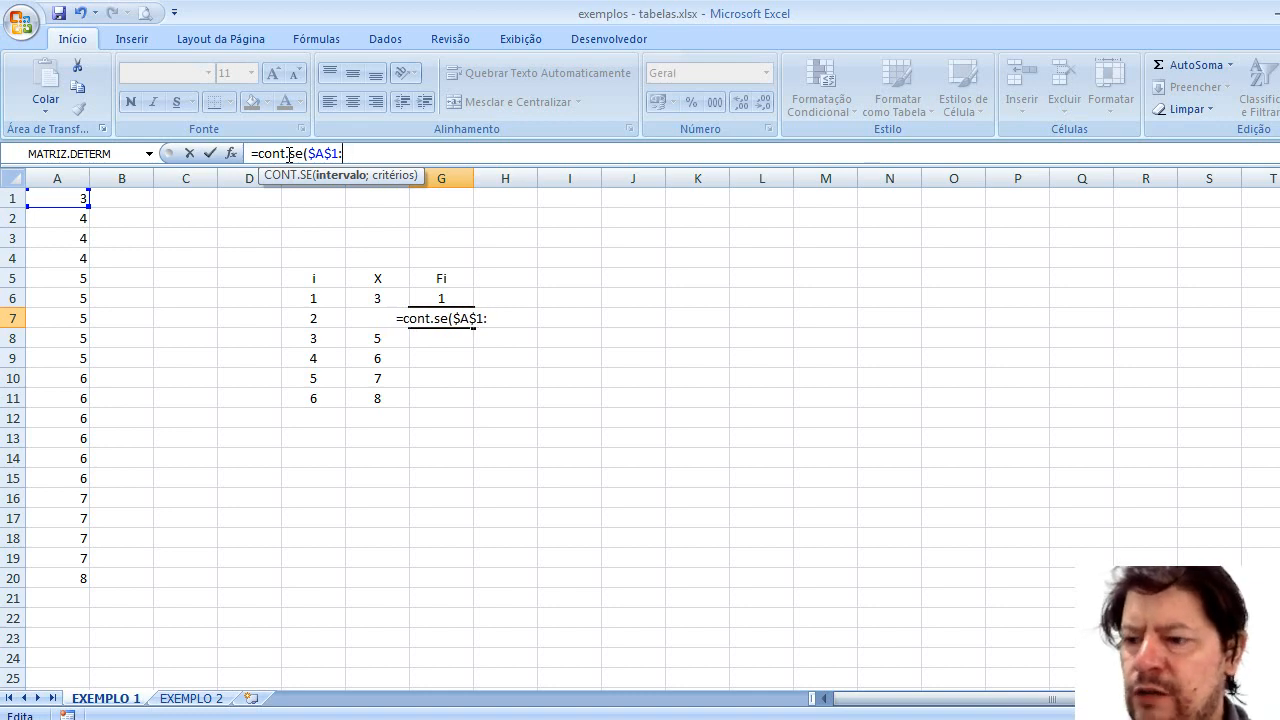
{"action": "type", "text": "$A"}
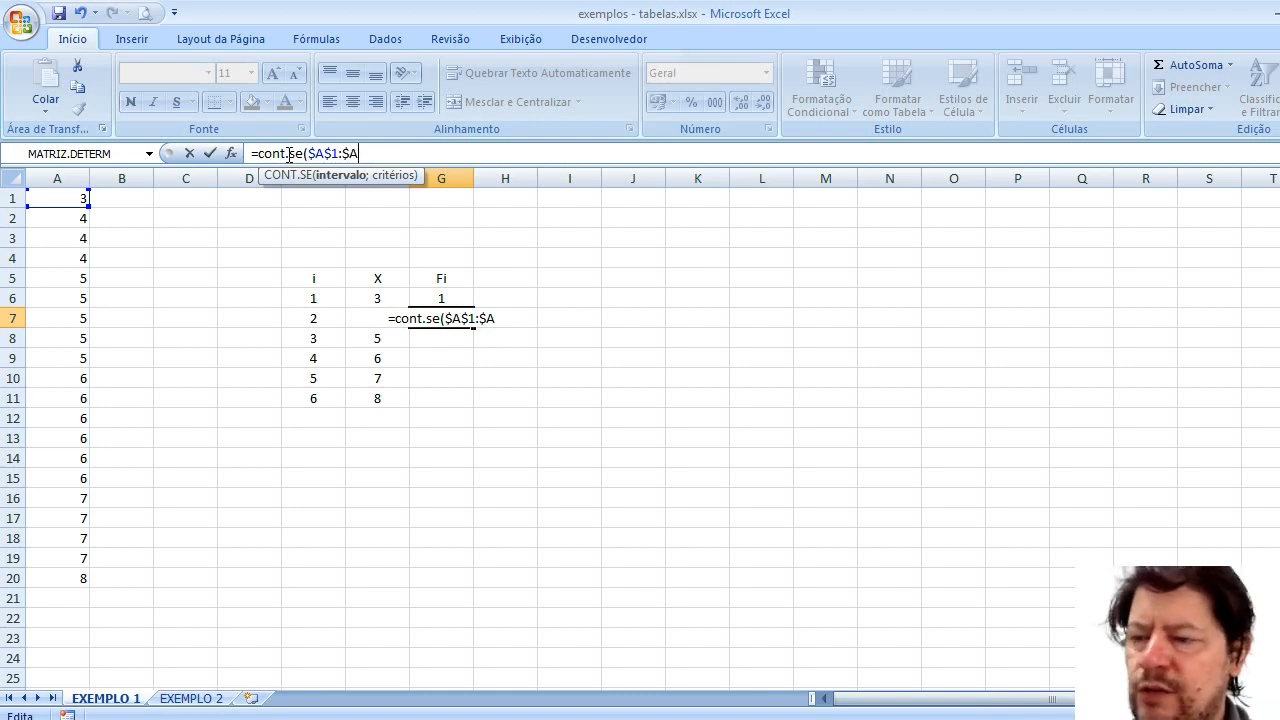
{"action": "type", "text": "$"}
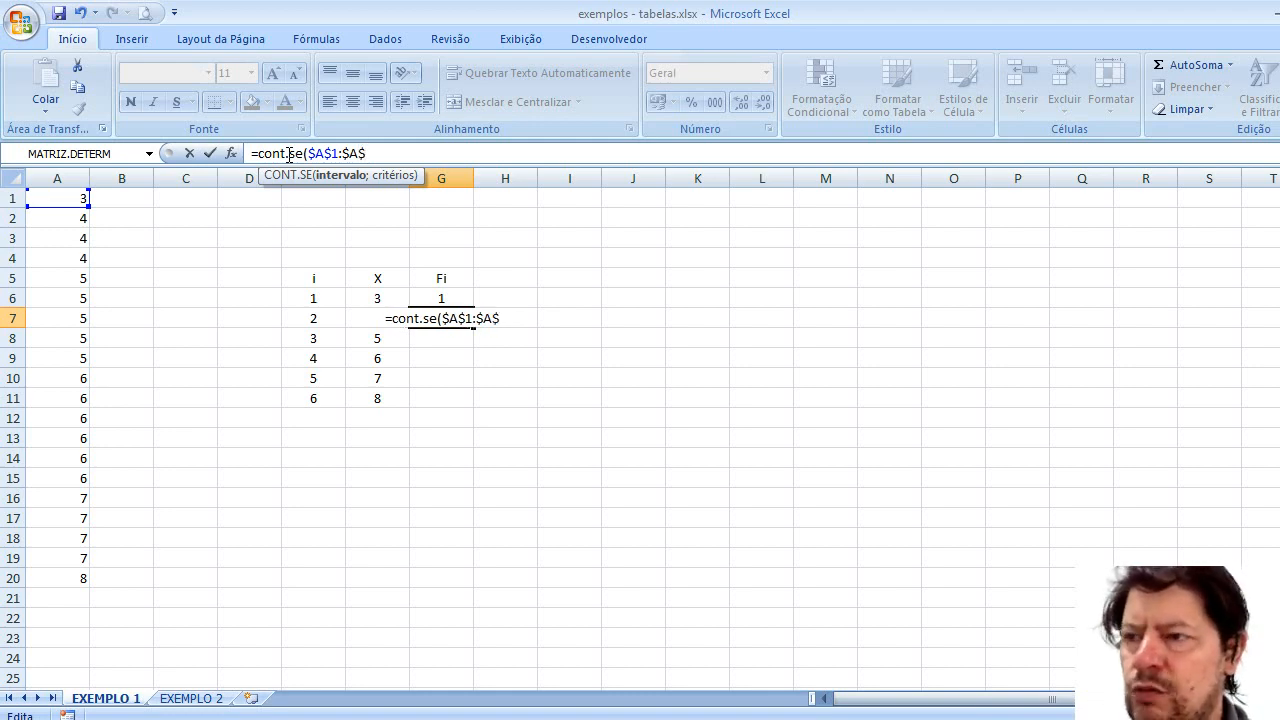
{"action": "type", "text": "20"}
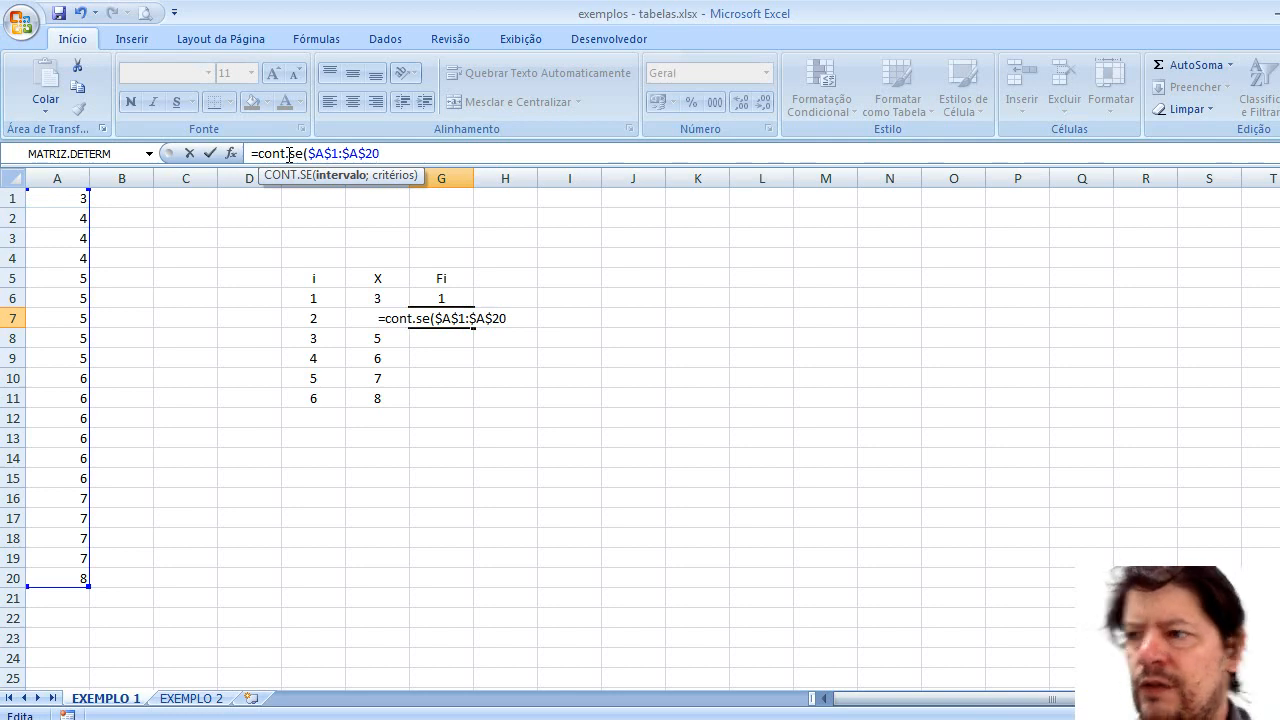
Step: Use cell F7 as the criterion and complete the G7 formula as =CONT.SE($A$1:$A$20;F7)
{"action": "type", "text": ";"}
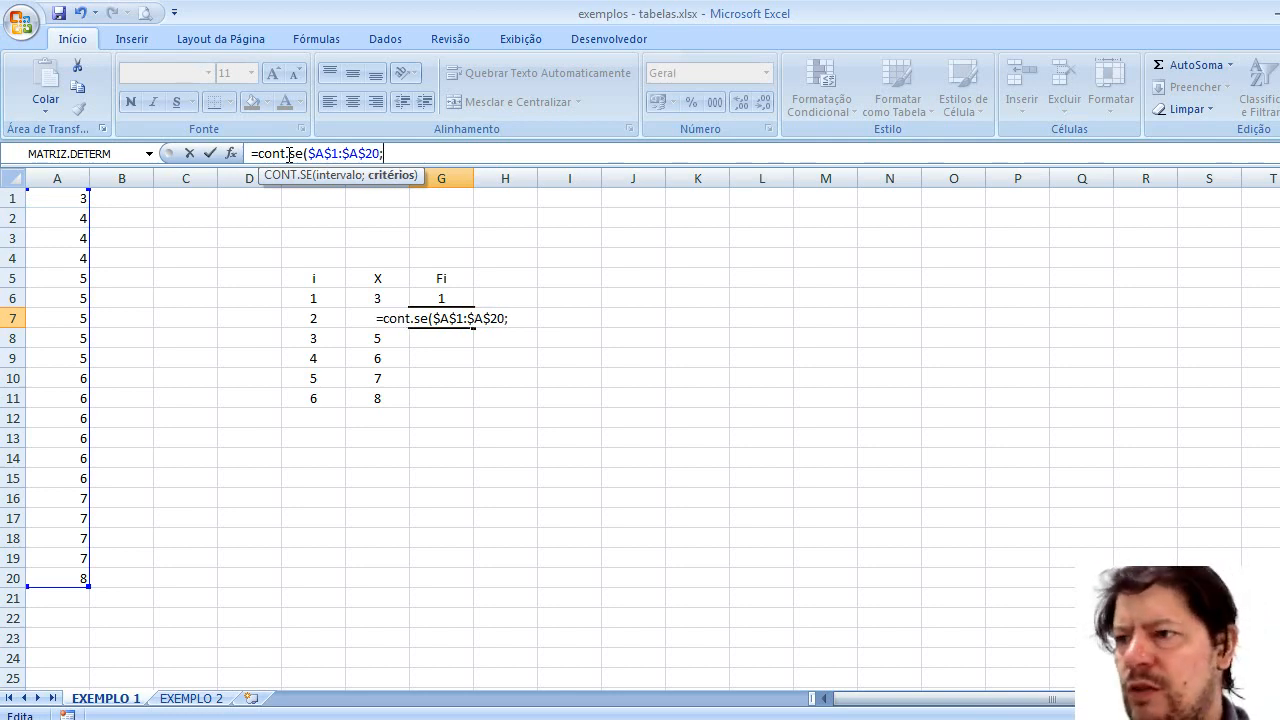
{"action": "type", "text": "4"}
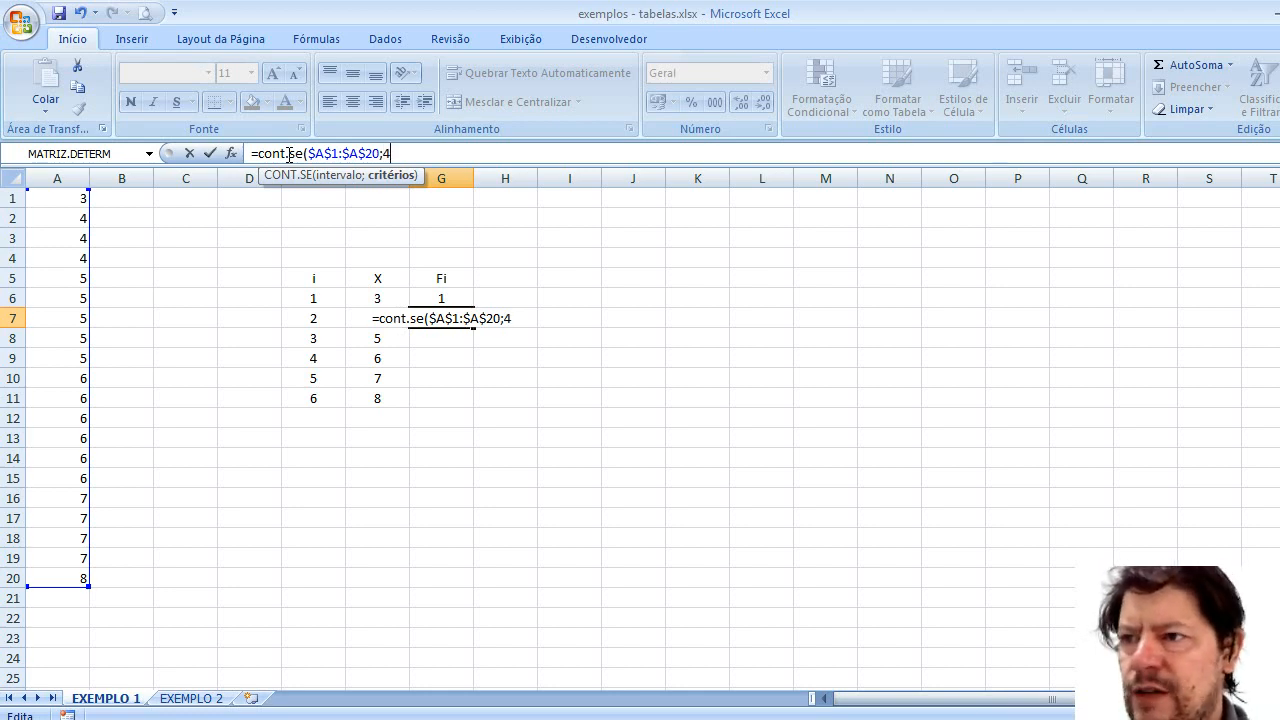
{"action": "key", "text": "BackSpace"}
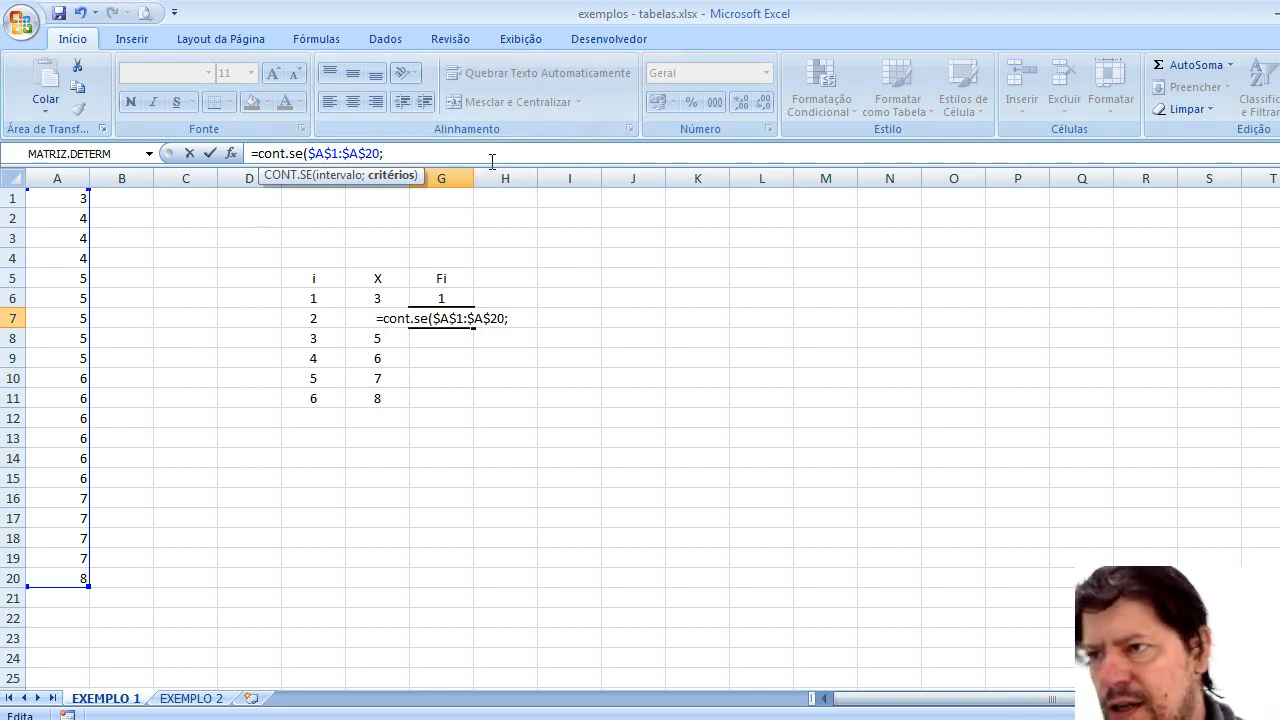
{"action": "type", "text": "F"}
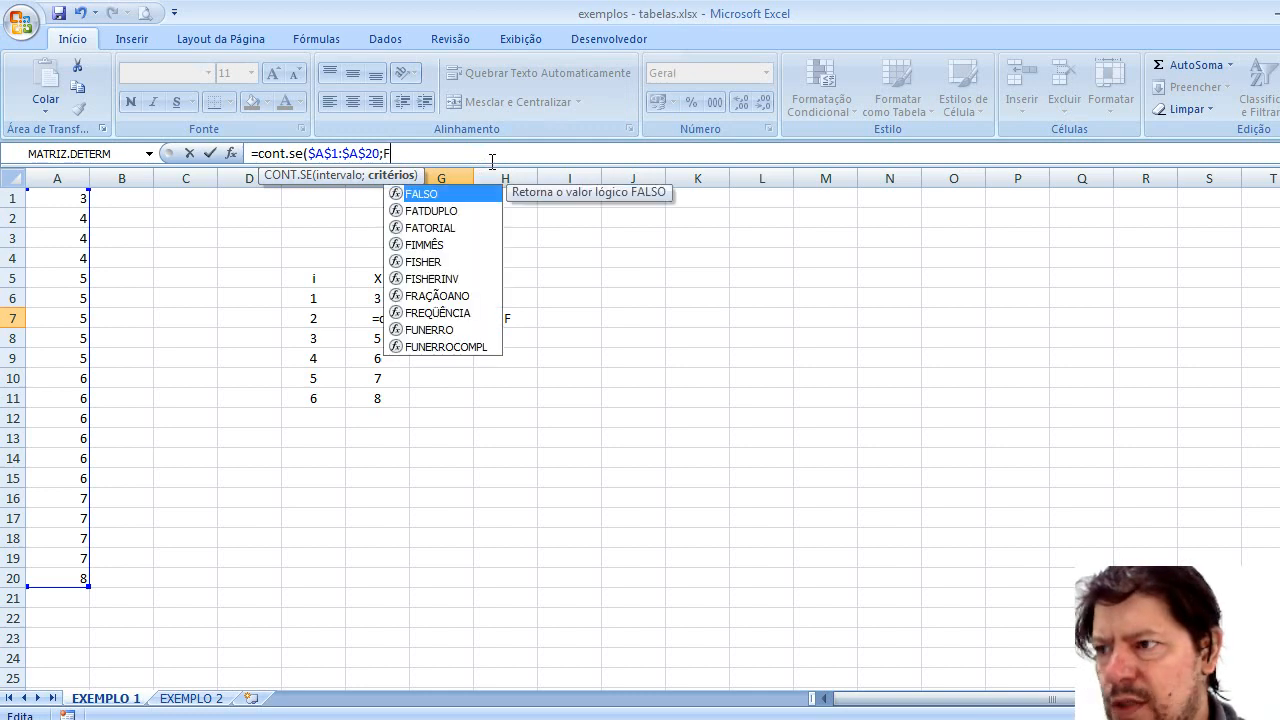
{"action": "type", "text": "7"}
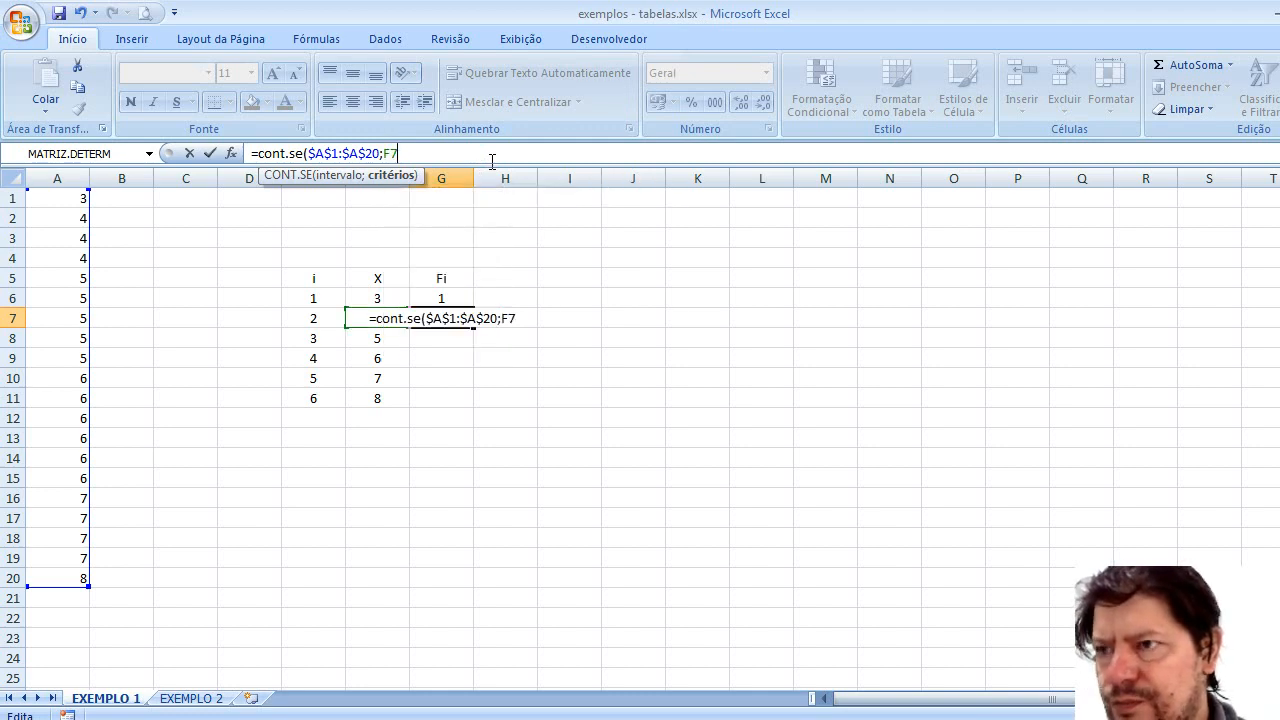
{"action": "type", "text": ")"}
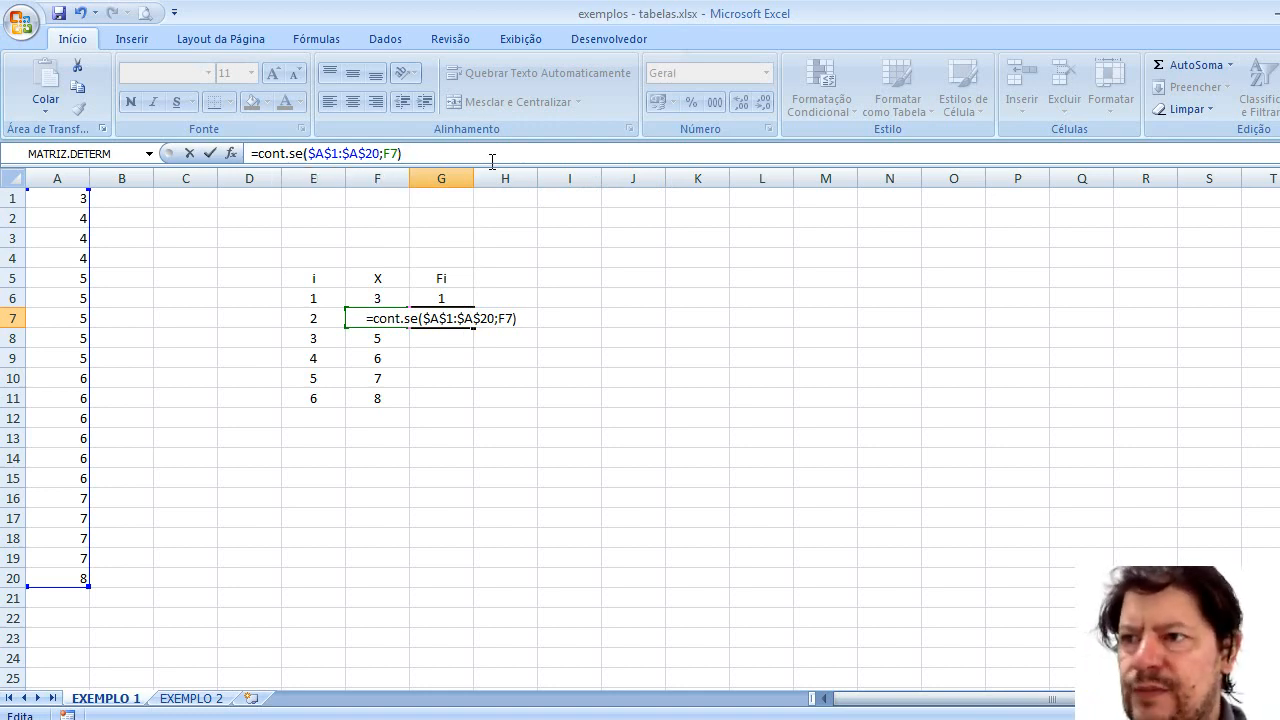
{"action": "key", "text": "Return"}
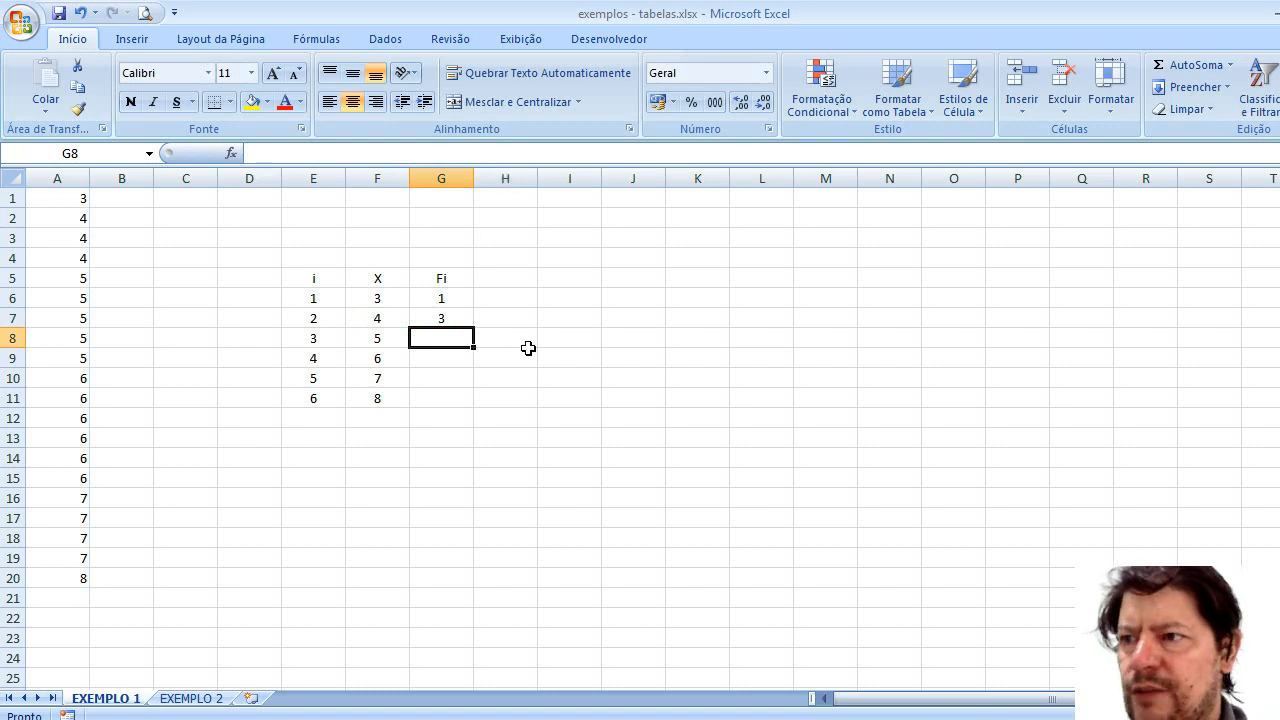
Step: Fill the CONT.SE formula from G7 down to G11 and review the copied cells
{"action": "left_click", "coordinate": [462, 318]}
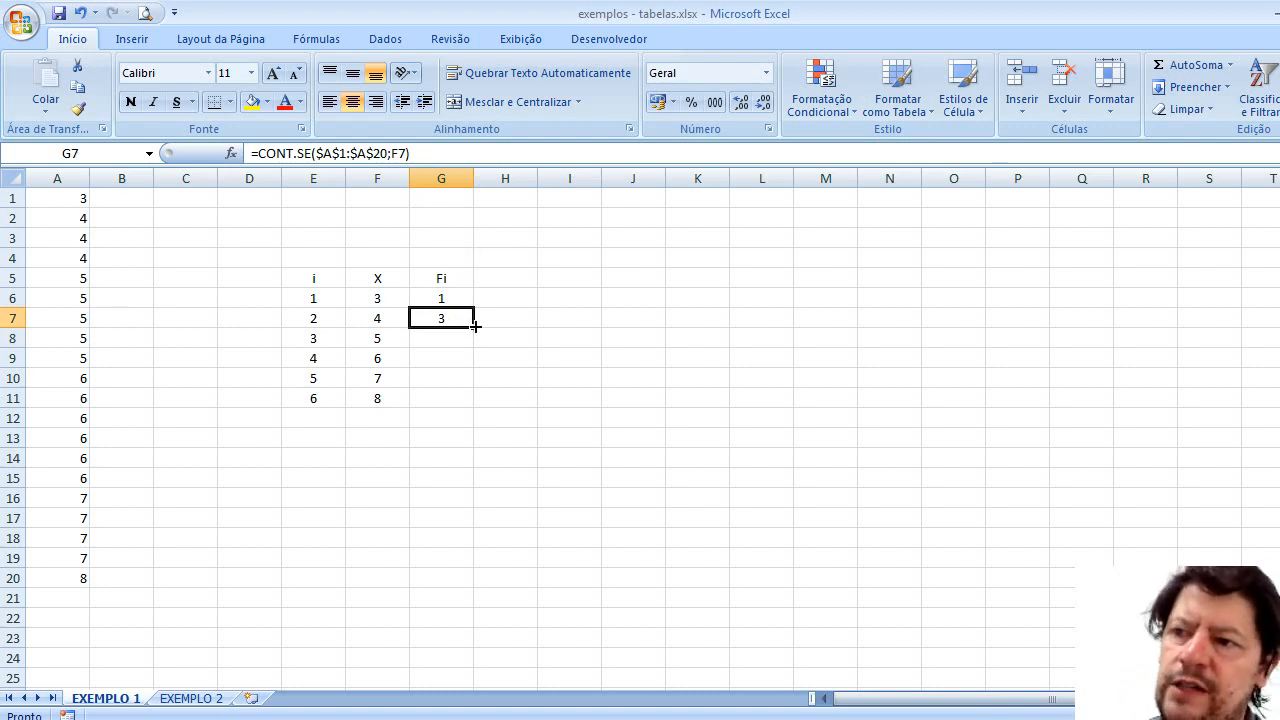
{"action": "left_click_drag", "start_coordinate": [474, 325], "coordinate": [474, 401]}
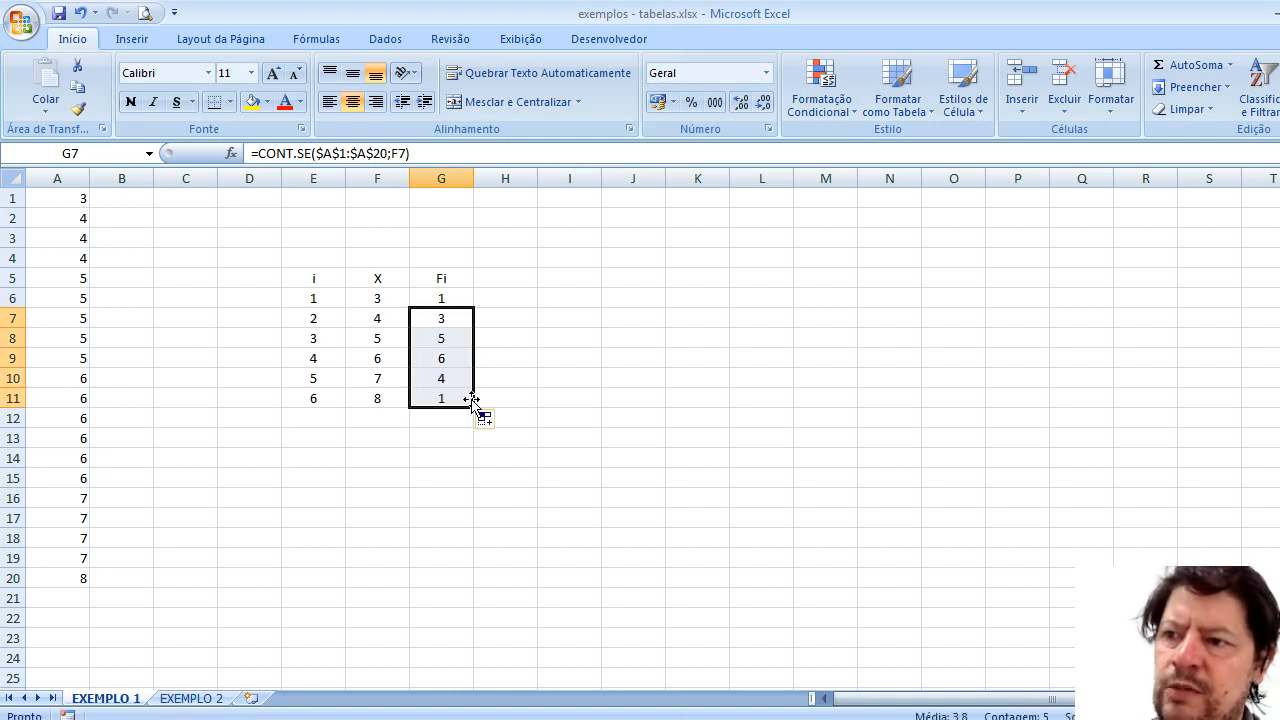
{"action": "left_click", "coordinate": [405, 476]}
{"action": "left_click", "coordinate": [466, 314]}
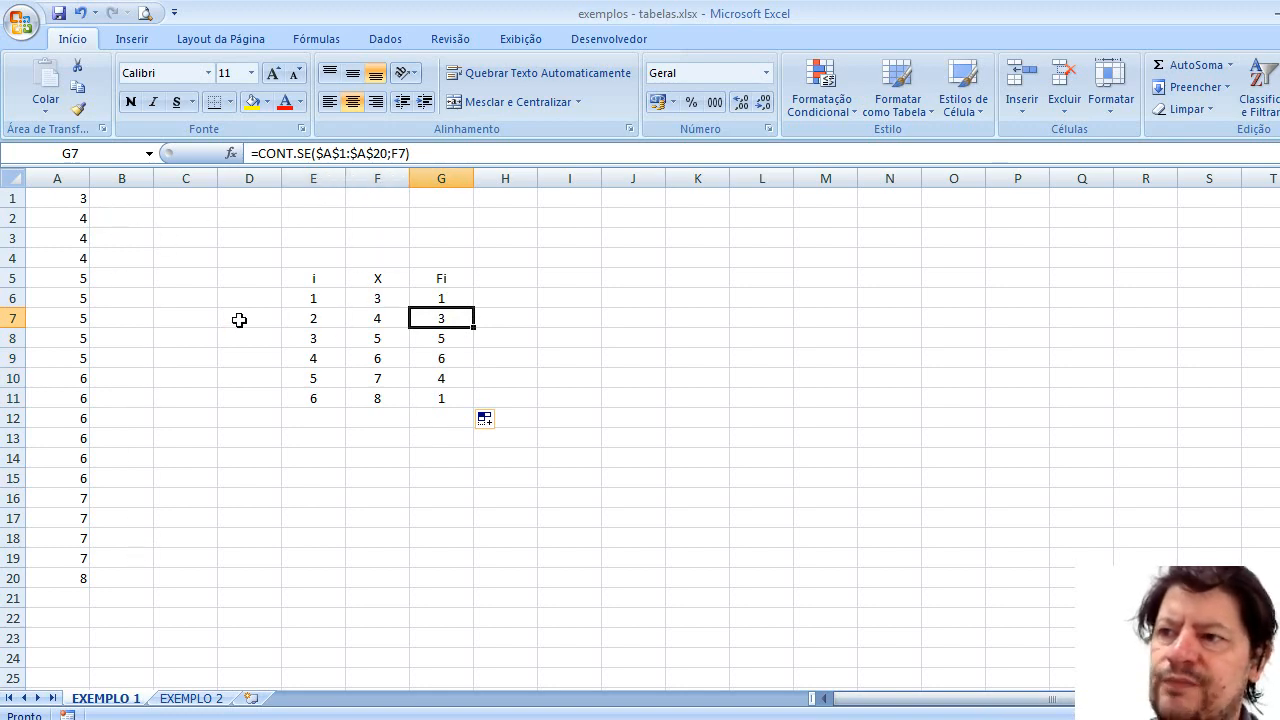
{"action": "left_click", "coordinate": [464, 514]}
Step: Label F12 as total and sum the frequencies in G12 with =SOMA(G6:G11)
{"action": "left_click", "coordinate": [387, 423]}
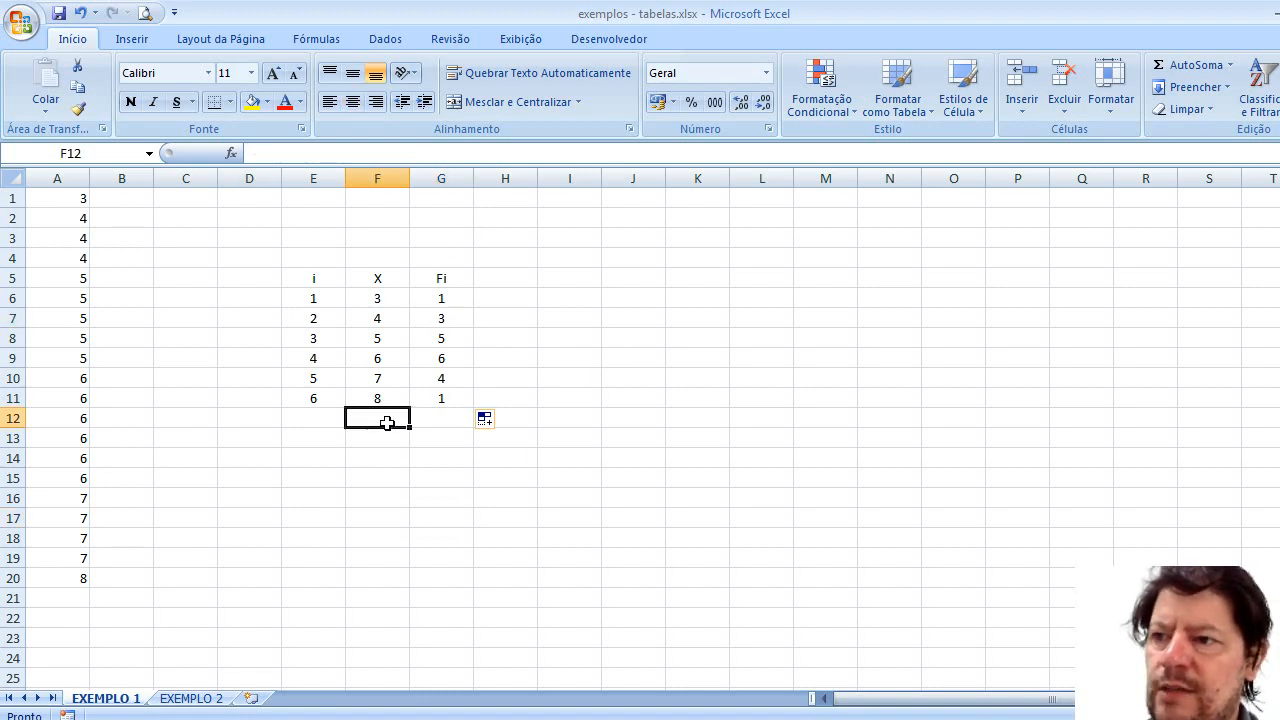
{"action": "type", "text": "total"}
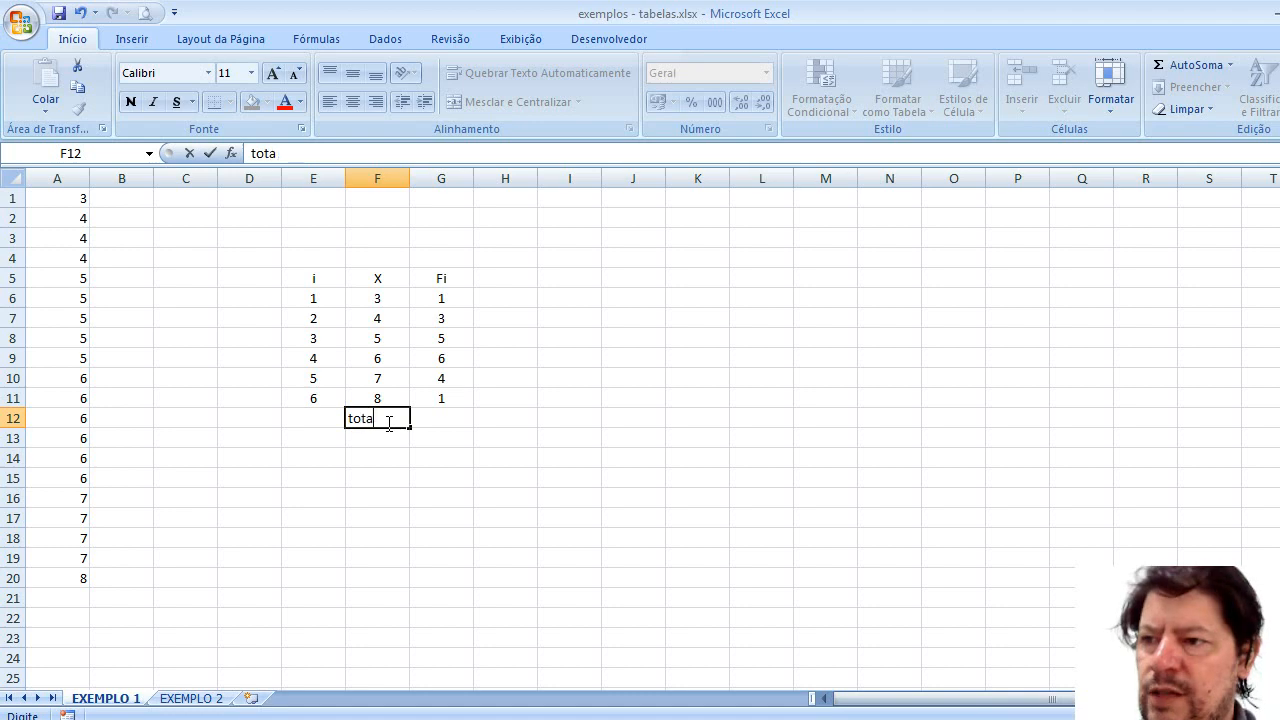
{"action": "left_click", "coordinate": [425, 418]}
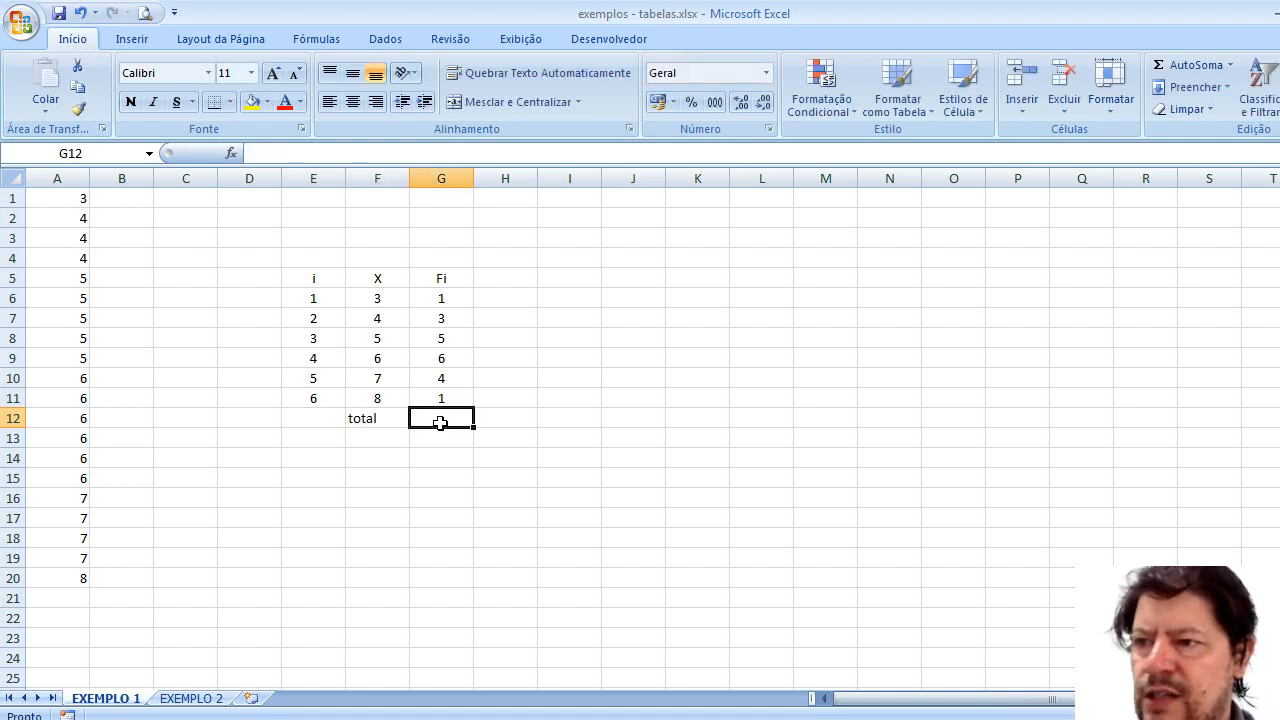
{"action": "left_click", "coordinate": [1226, 68]}
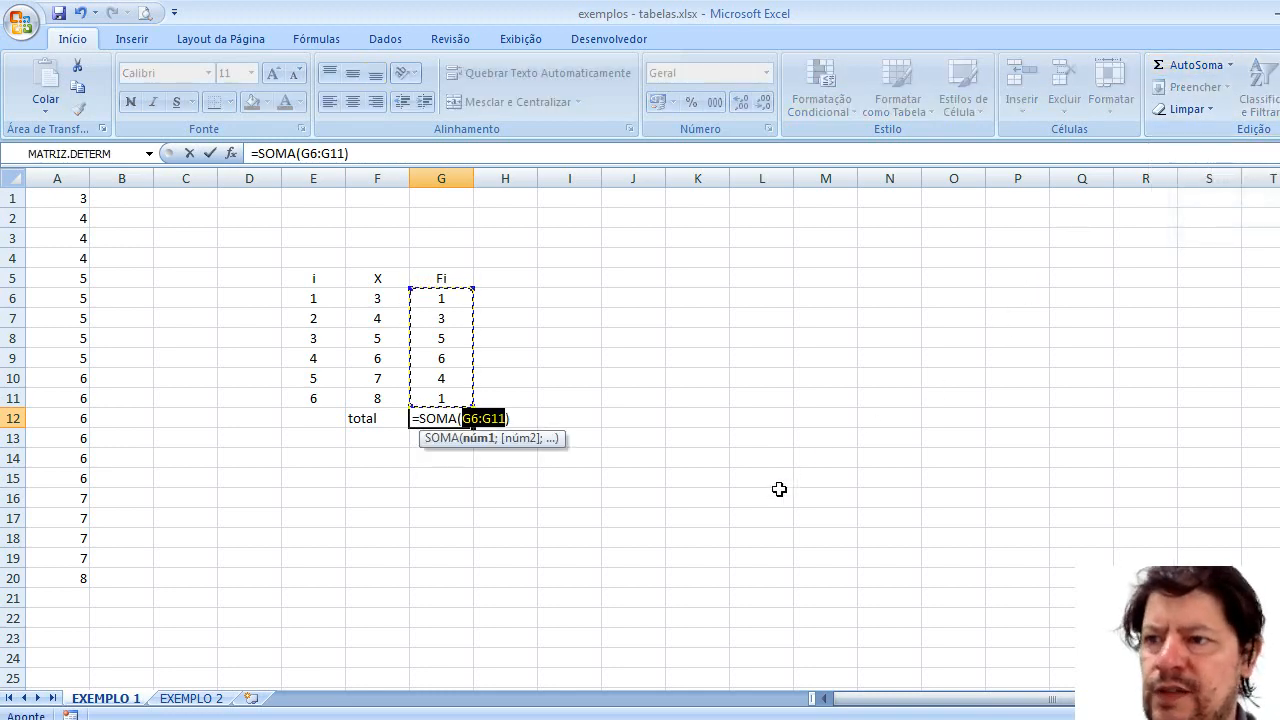
{"action": "key", "text": "Return"}
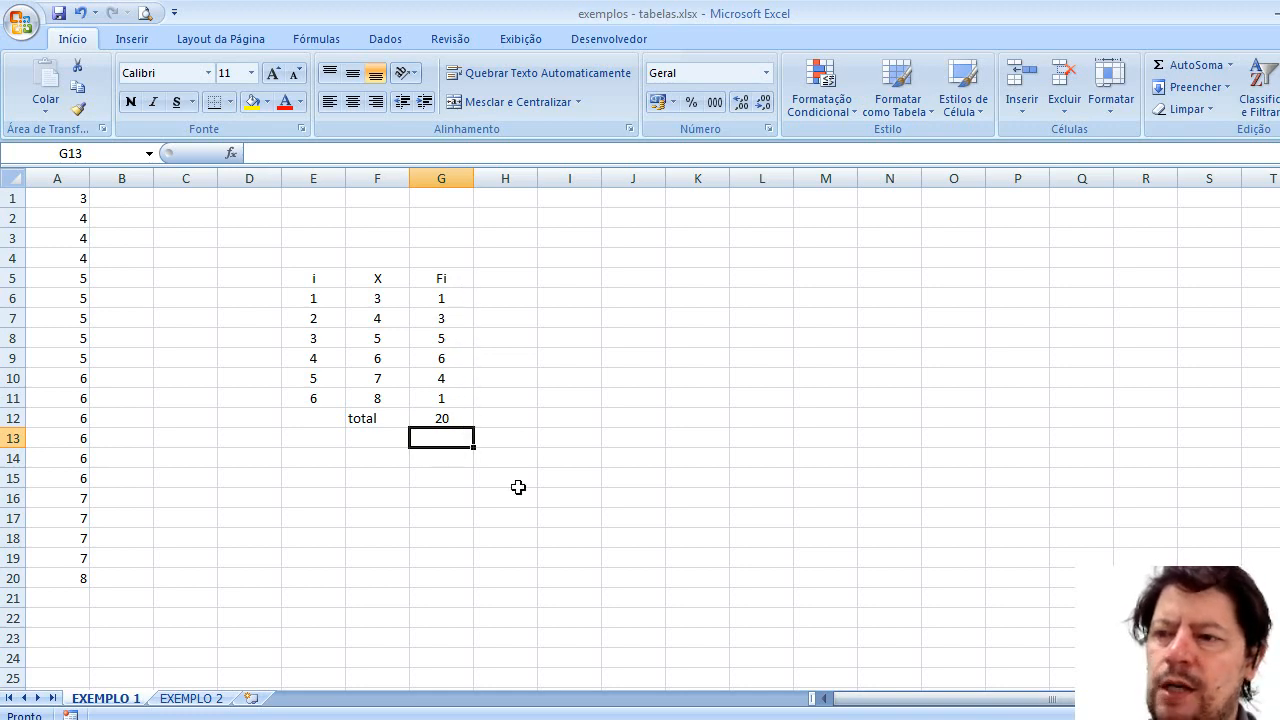
Step: Enter the header FAi in cell H5, beside the Fi column
{"action": "left_click", "coordinate": [509, 279]}
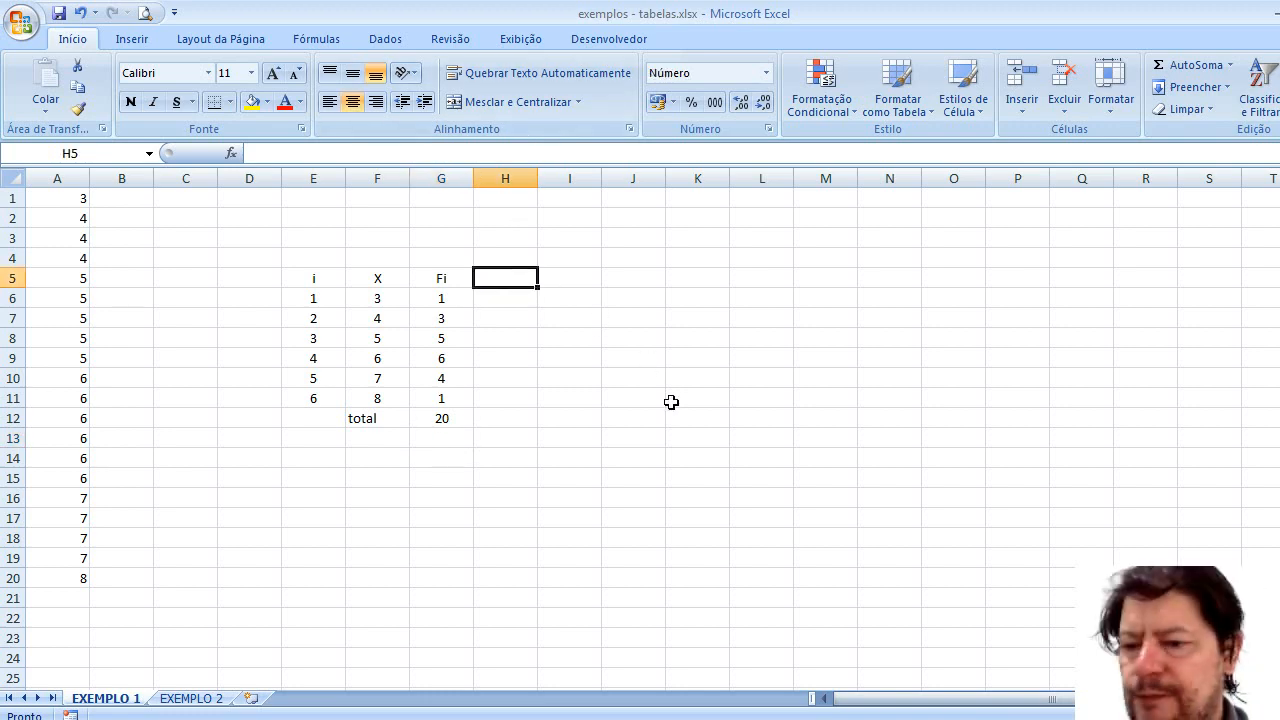
{"action": "type", "text": "F"}
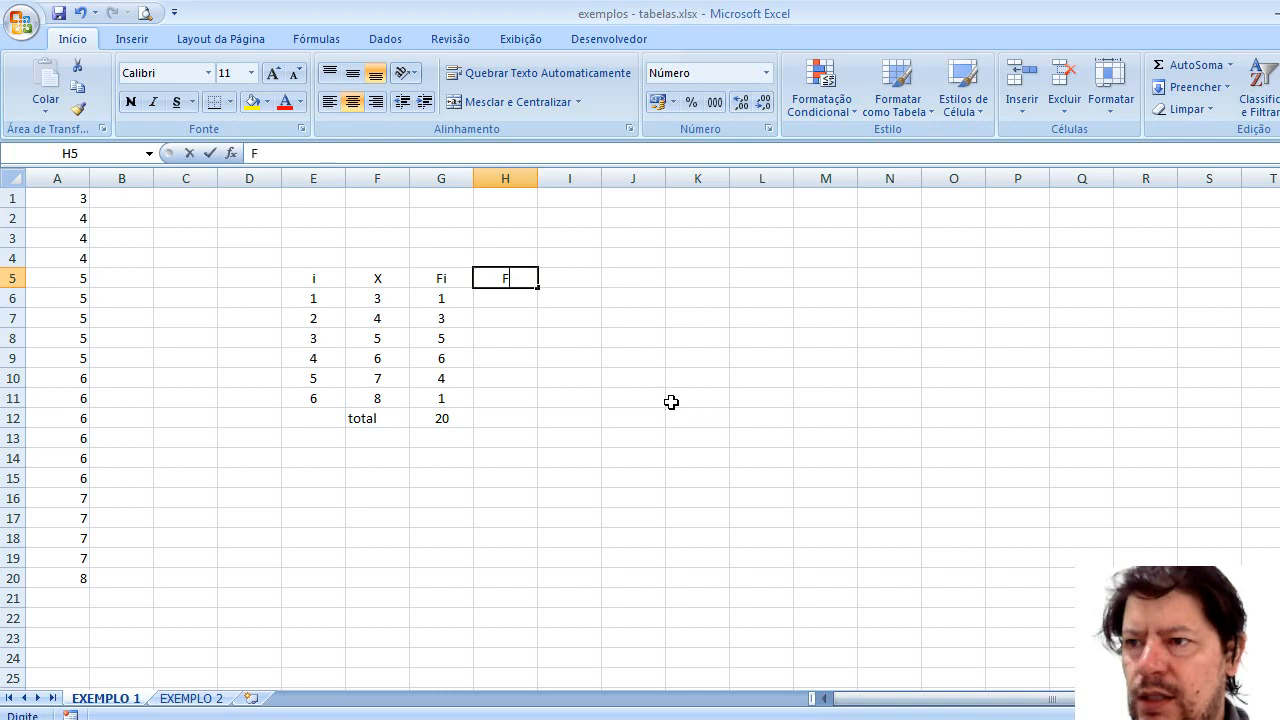
{"action": "type", "text": "A"}
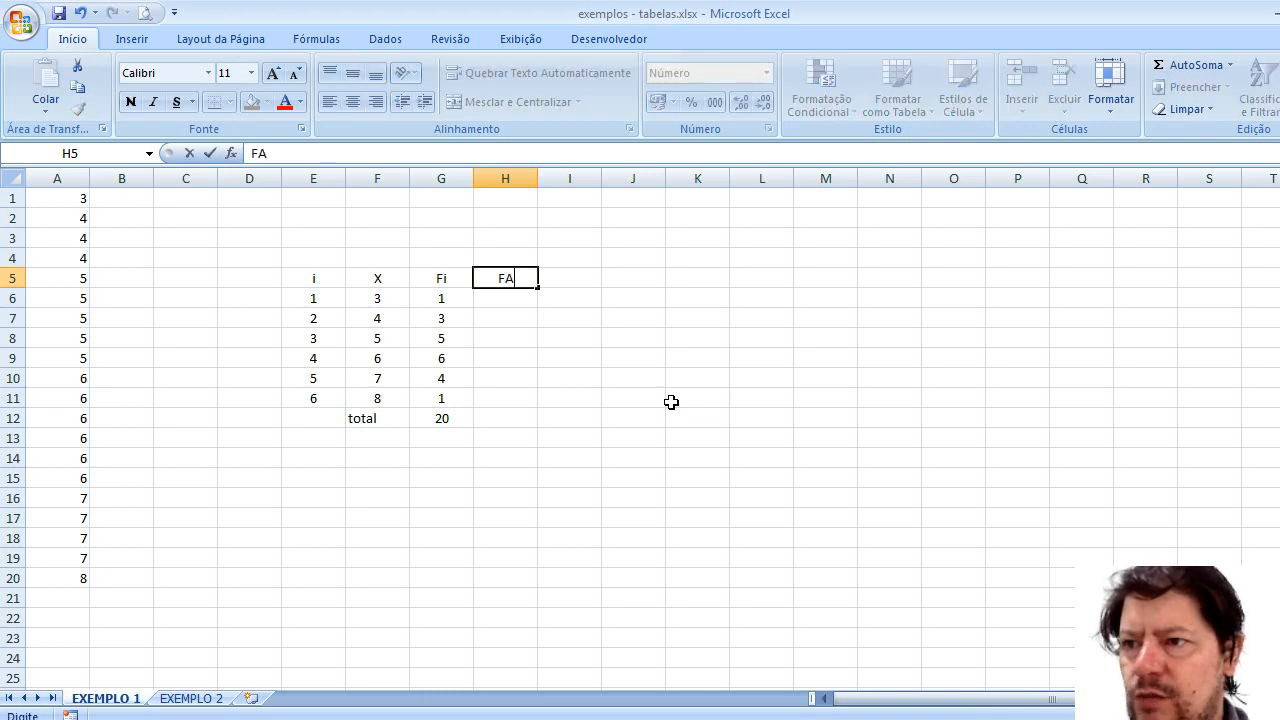
{"action": "type", "text": "i"}
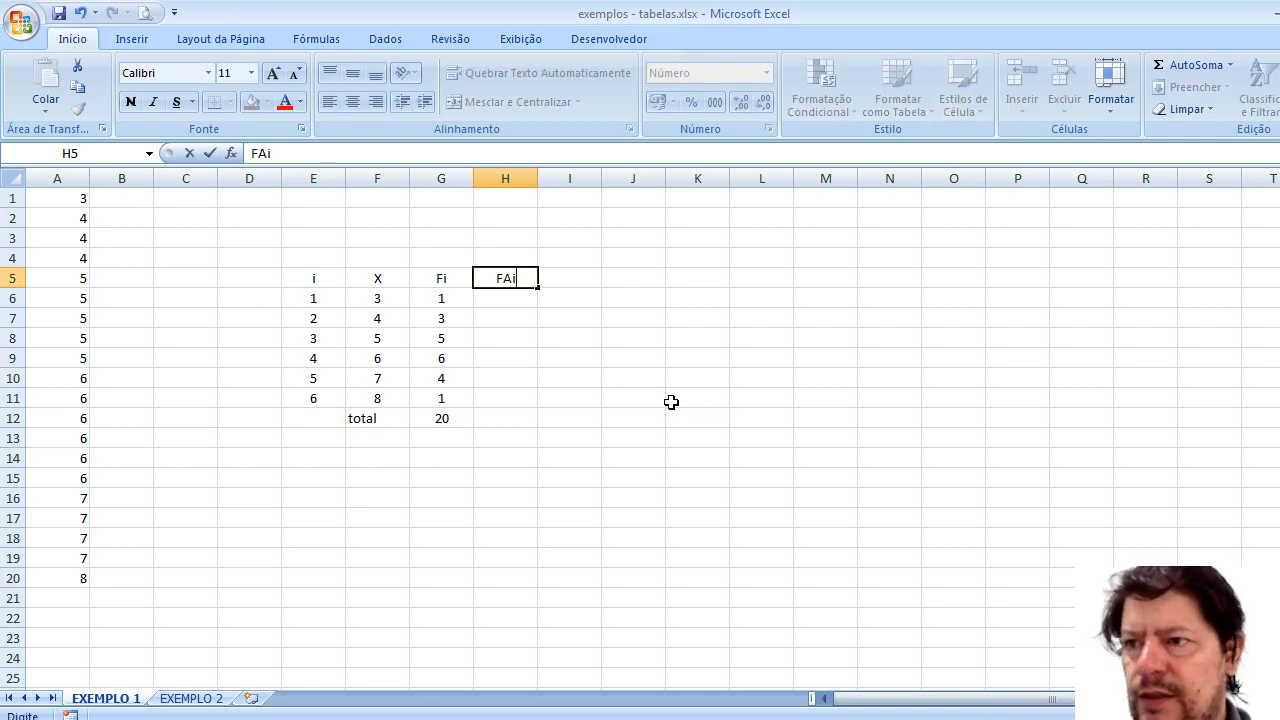
{"action": "key", "text": "Return"}
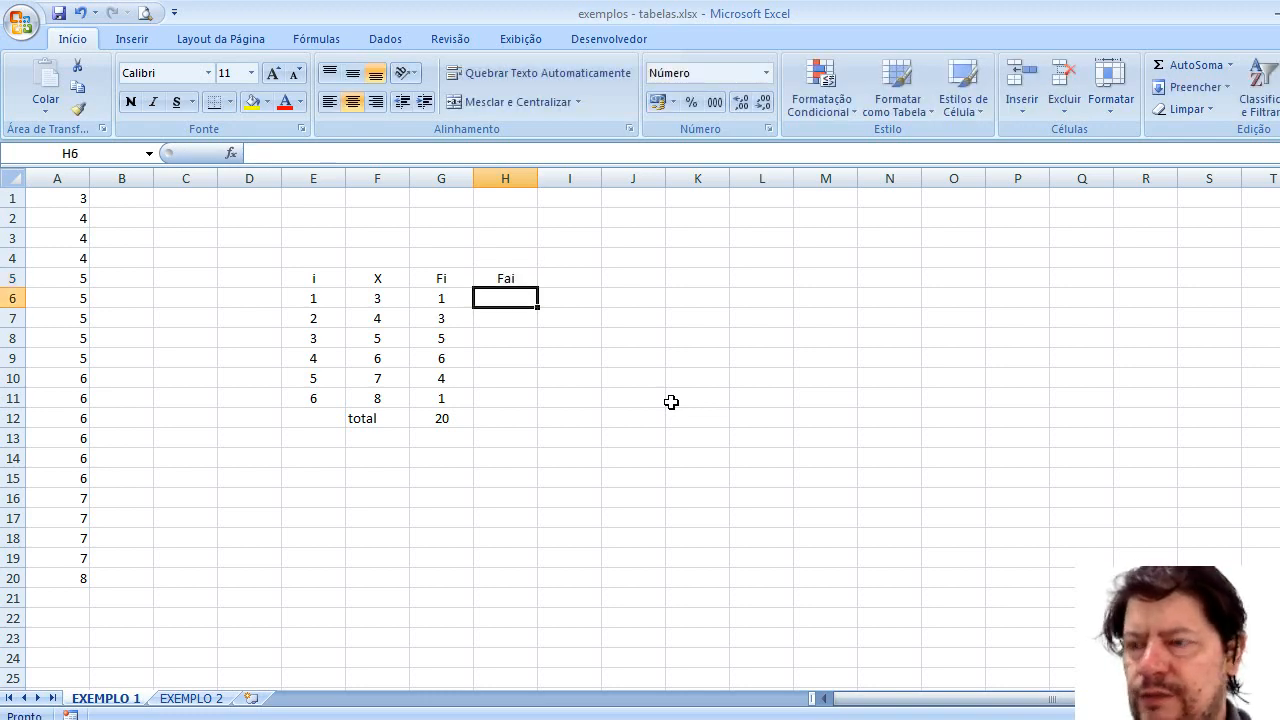
Step: Correct the capitalisation of the H5 header so it reads FAi with a capital A
{"action": "double_click", "coordinate": [512, 280]}
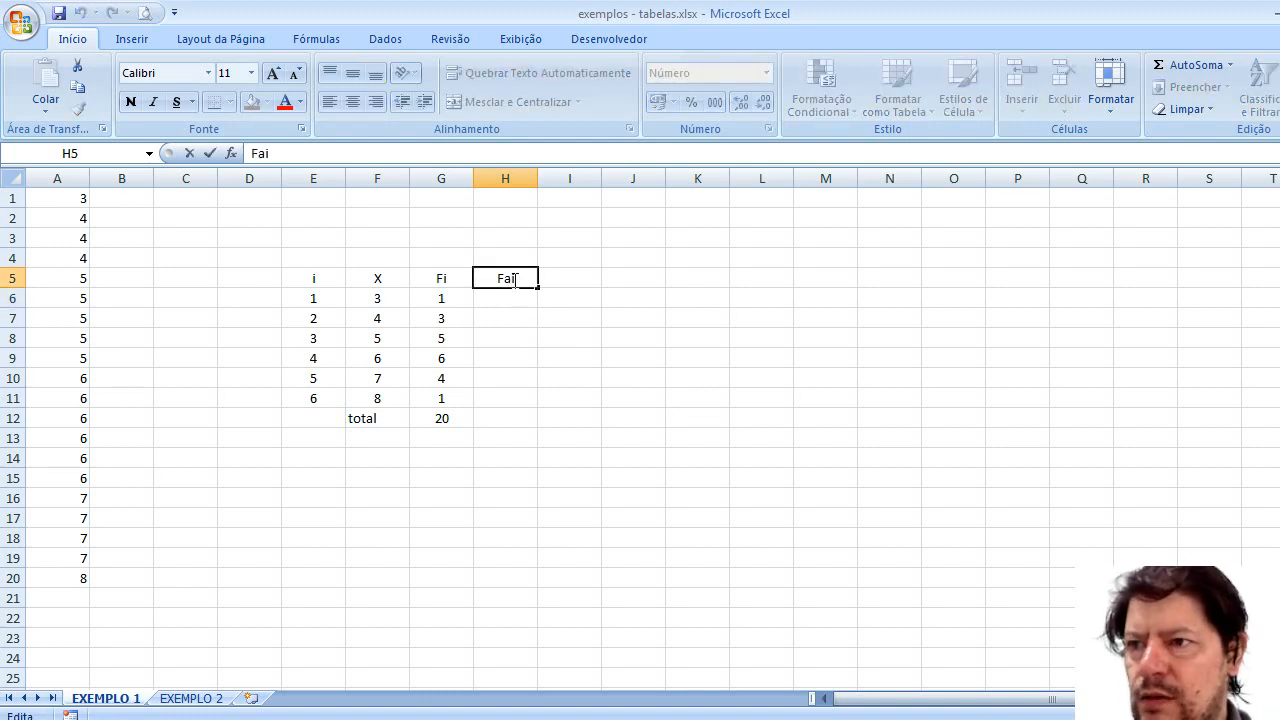
{"action": "key", "text": "BackSpace"}
{"action": "type", "text": "A"}
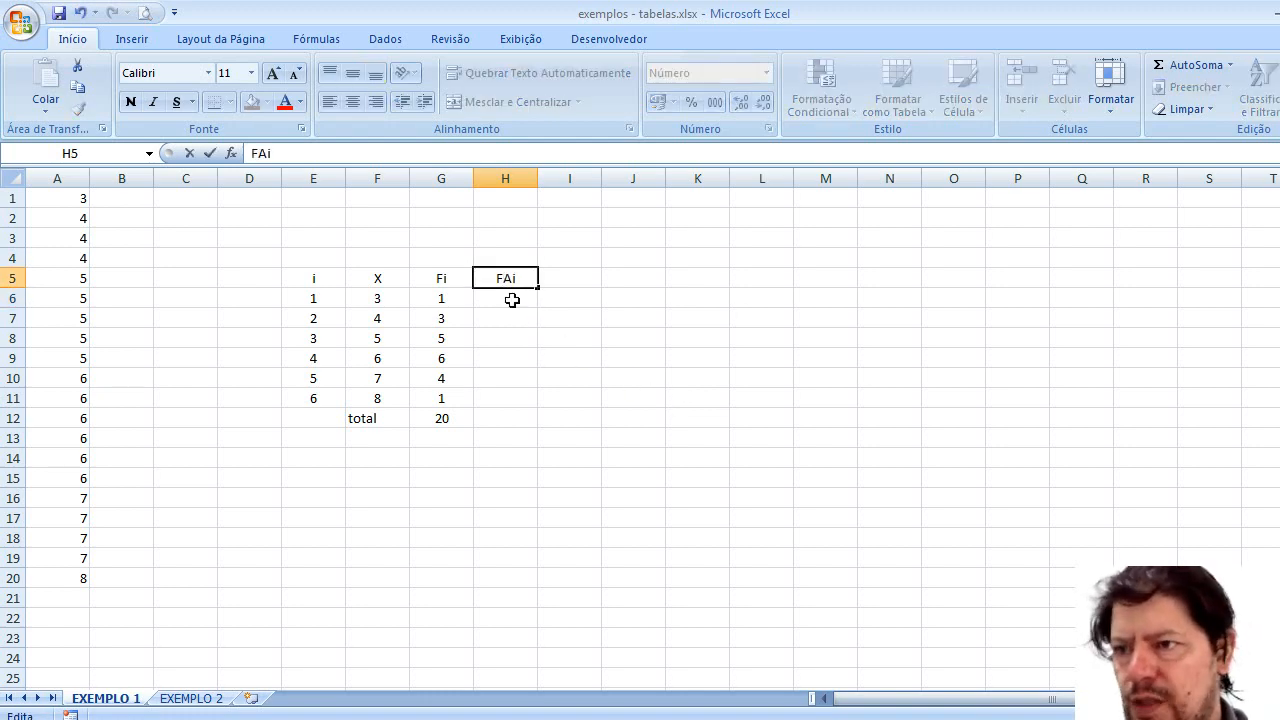
{"action": "key", "text": "Return"}
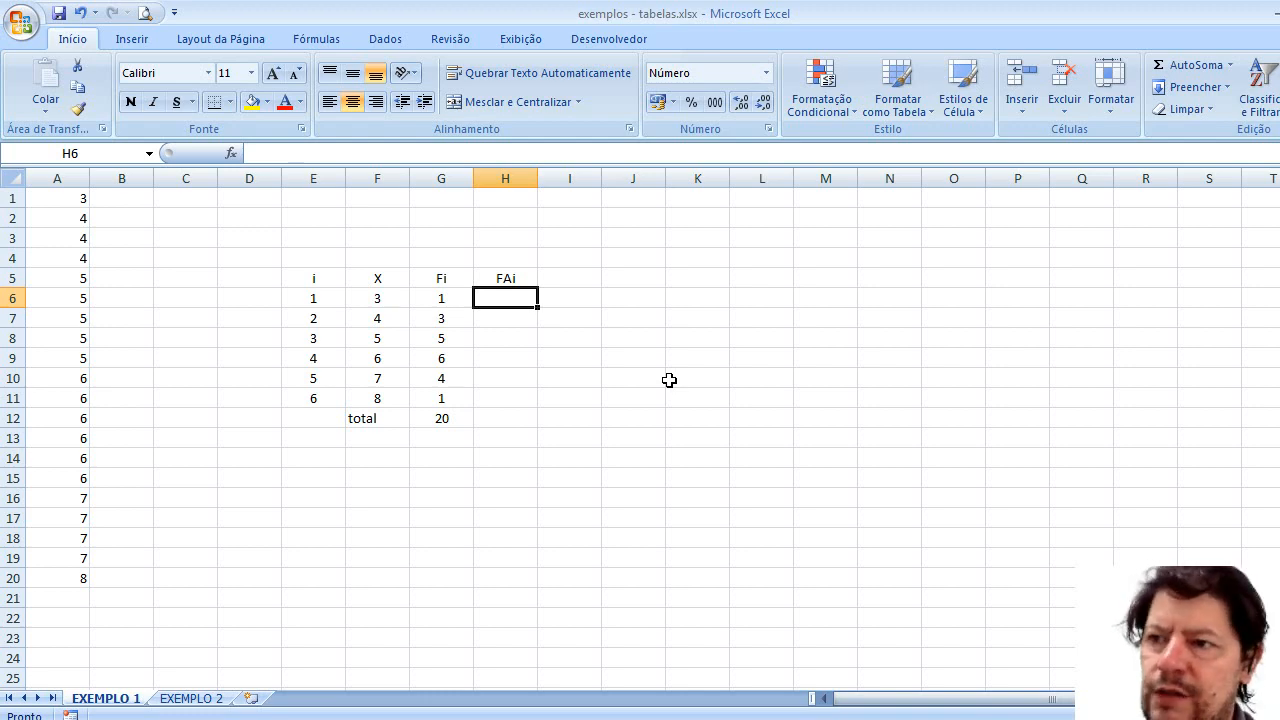
Step: Start the FAi column with 1 in H6 and accumulate the frequencies with =H6+G7 filled from H7 down to H11
{"action": "type", "text": "1"}
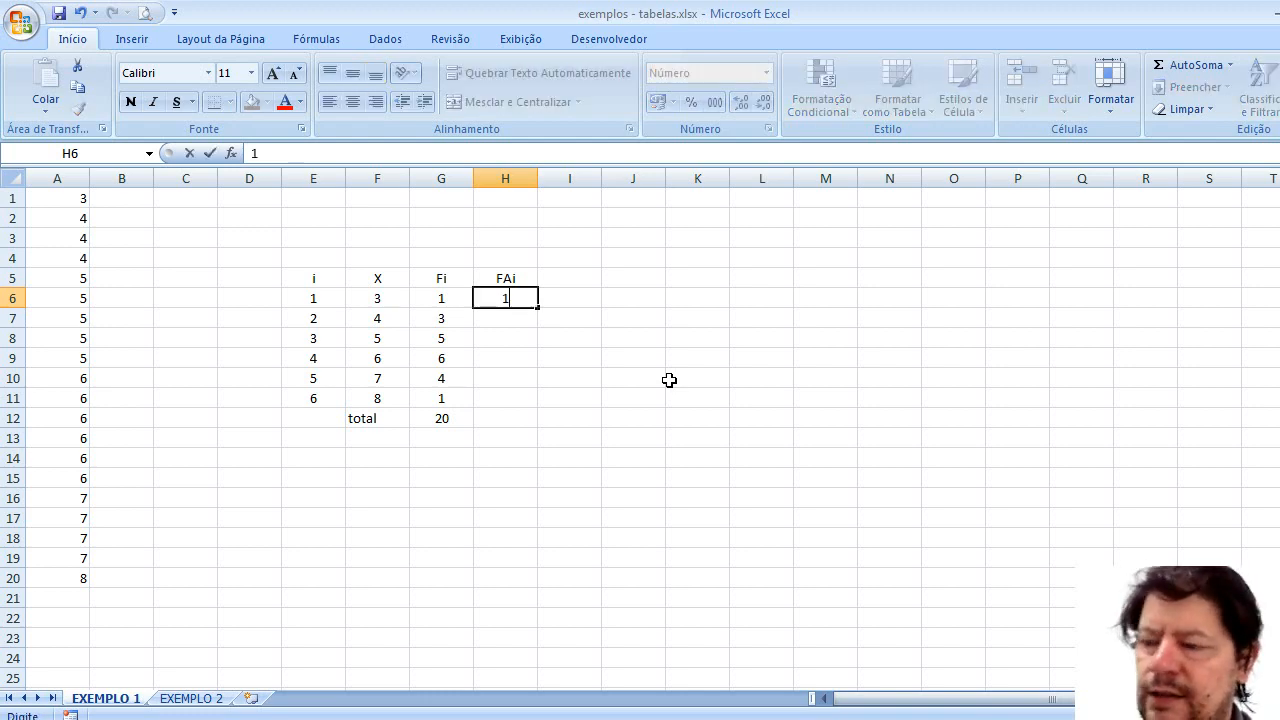
{"action": "key", "text": "Return"}
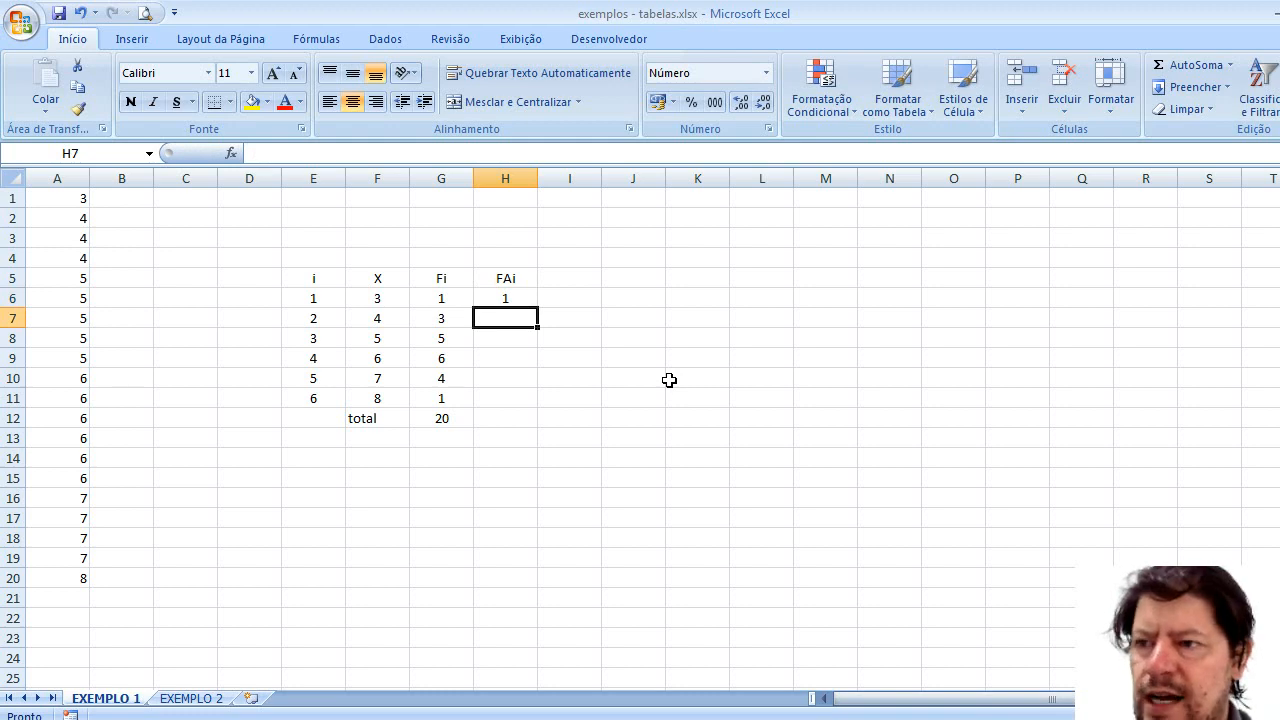
{"action": "type", "text": "="}
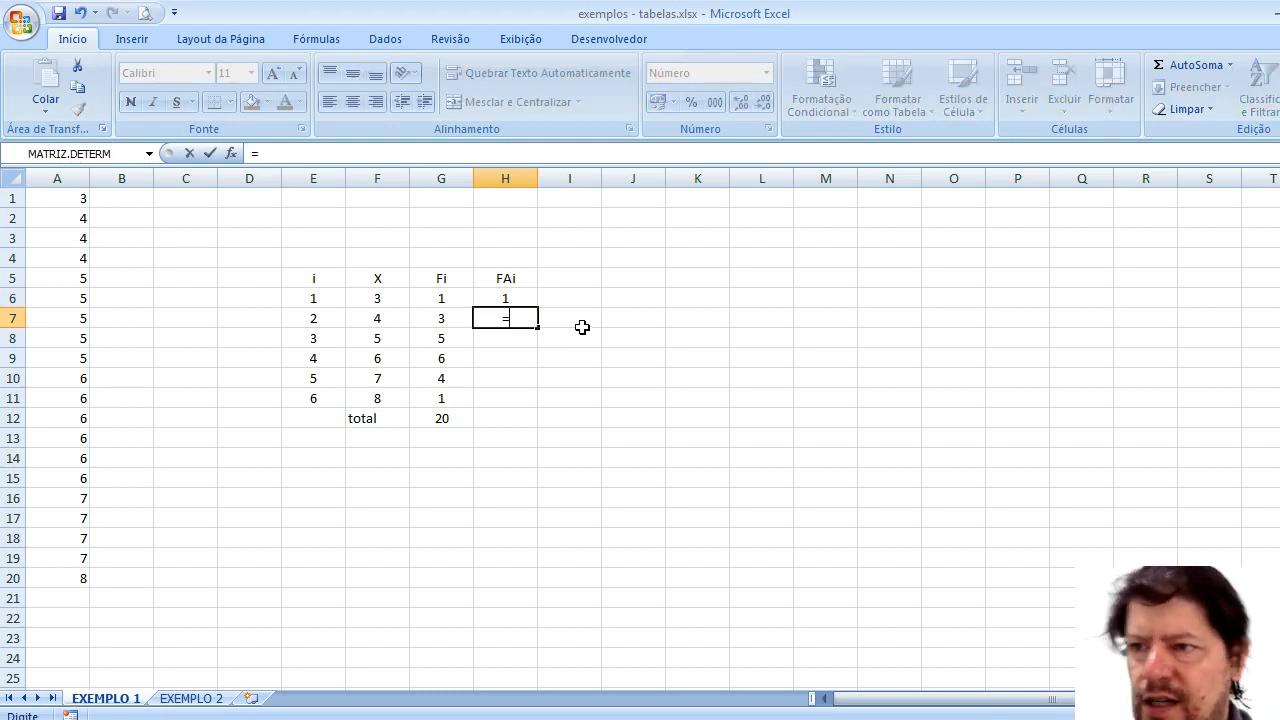
{"action": "left_click", "coordinate": [529, 295]}
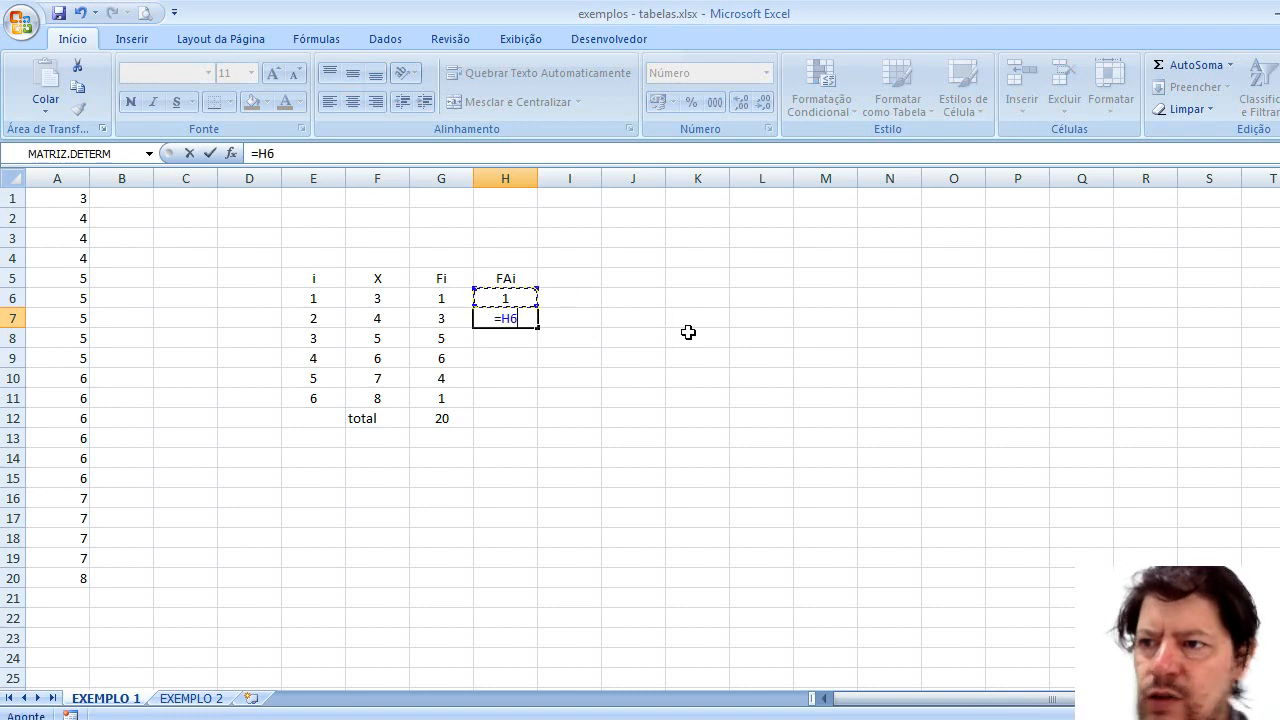
{"action": "type", "text": "+"}
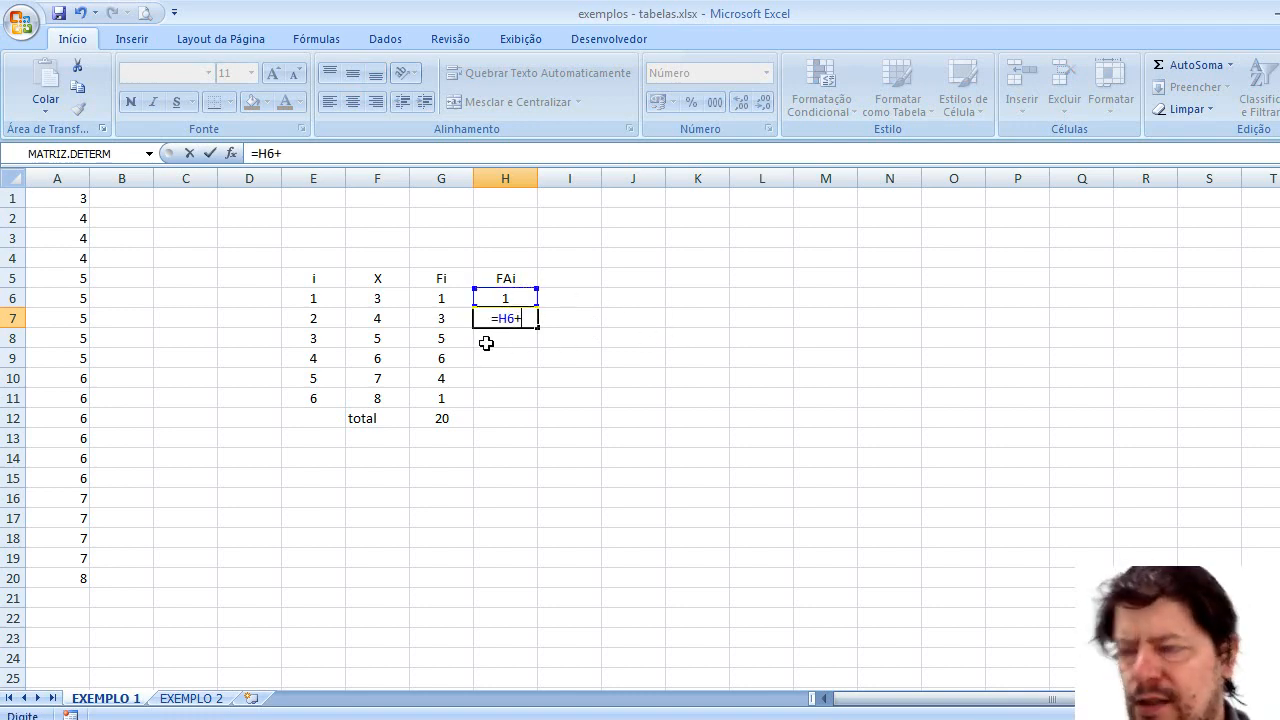
{"action": "left_click", "coordinate": [451, 318]}
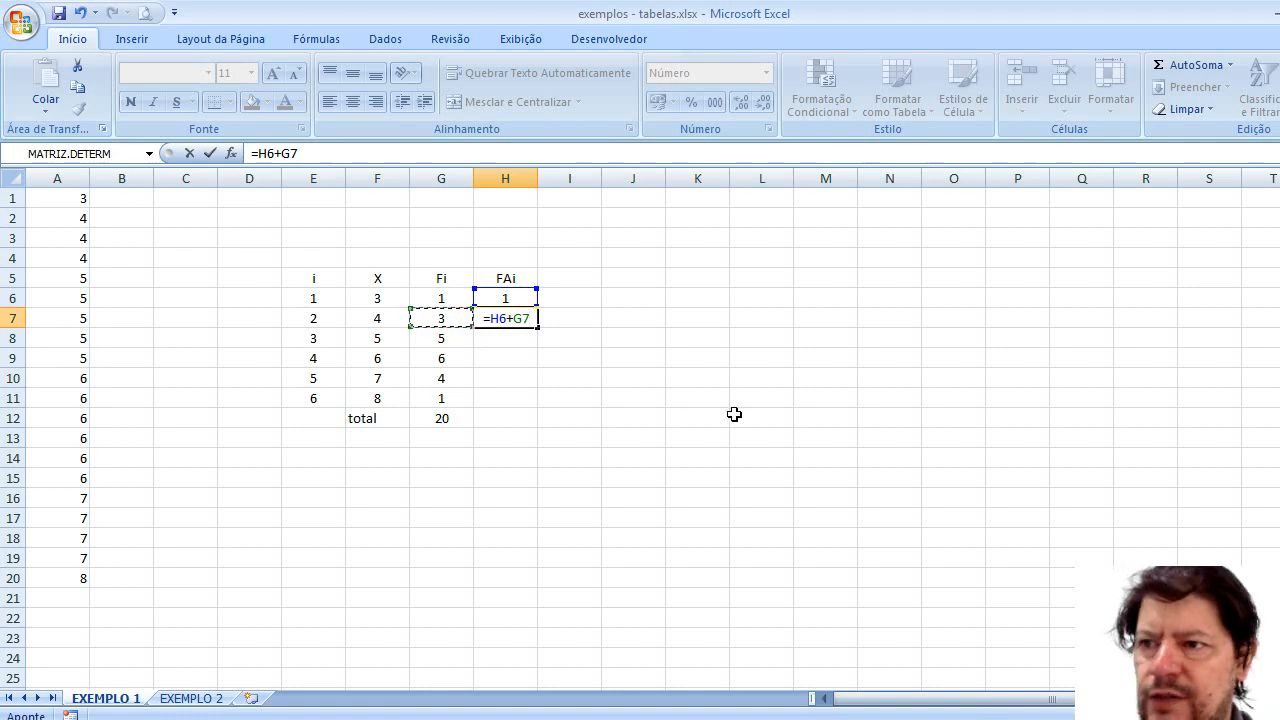
{"action": "key", "text": "Return"}
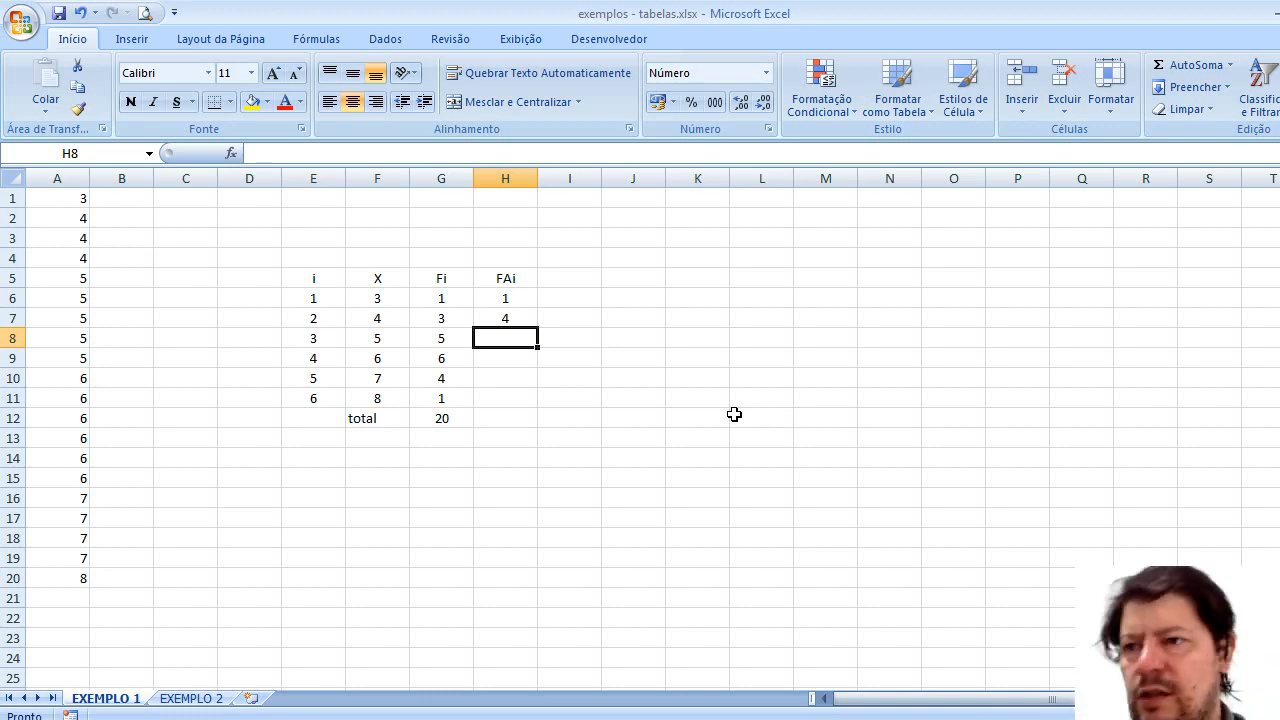
{"action": "left_click", "coordinate": [524, 317]}
{"action": "left_click_drag", "start_coordinate": [538, 325], "coordinate": [539, 402]}
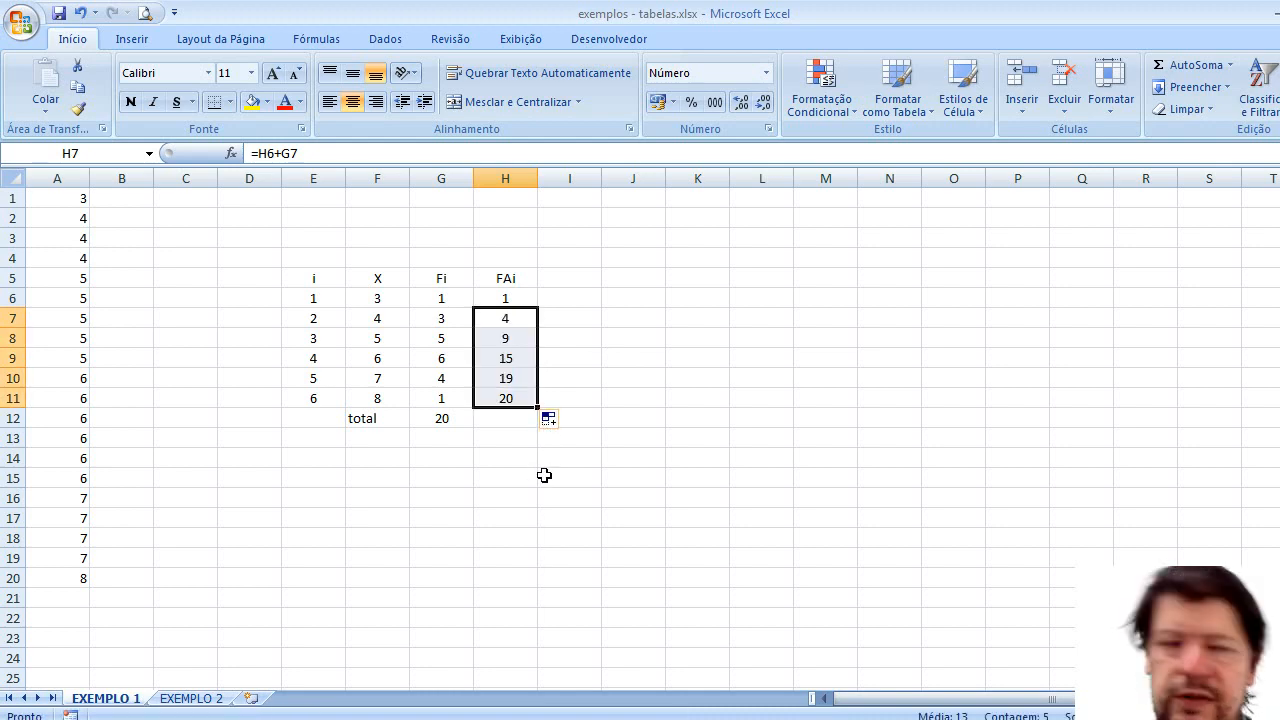
Step: Mark the FAi cell of the total row, H12, with xxxx and centre it
{"action": "left_click", "coordinate": [514, 421]}
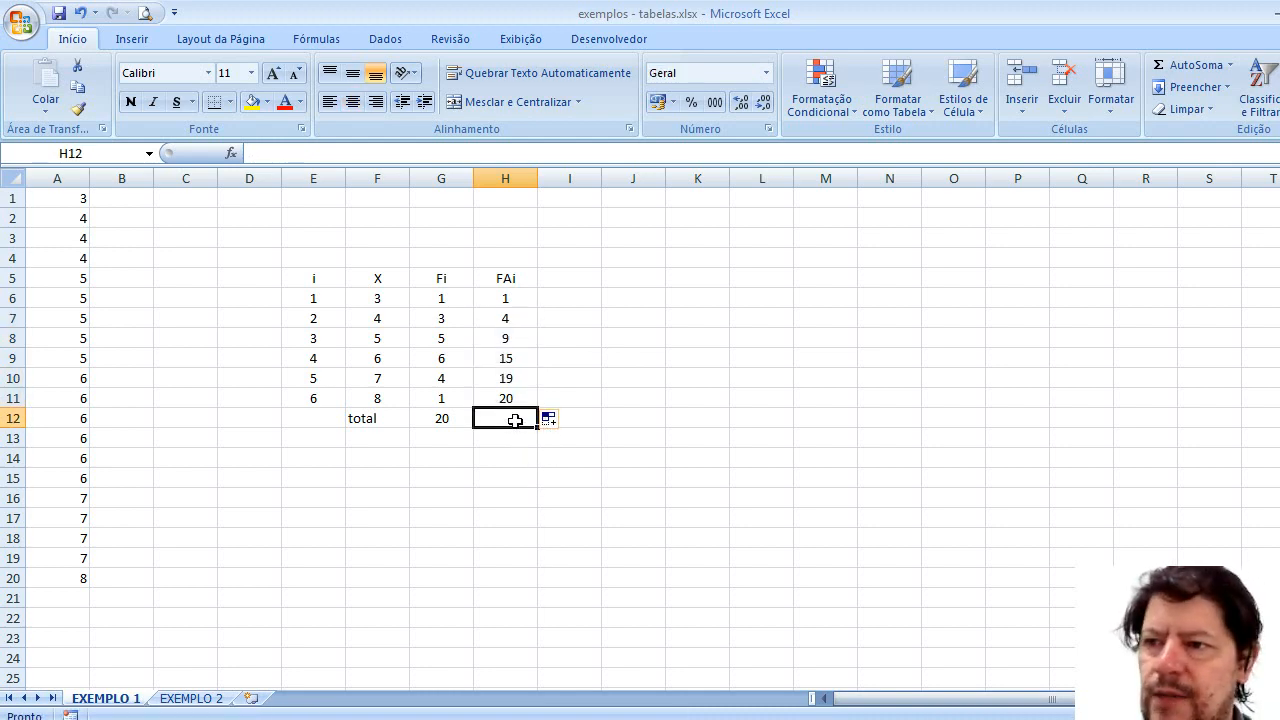
{"action": "type", "text": "xxxx"}
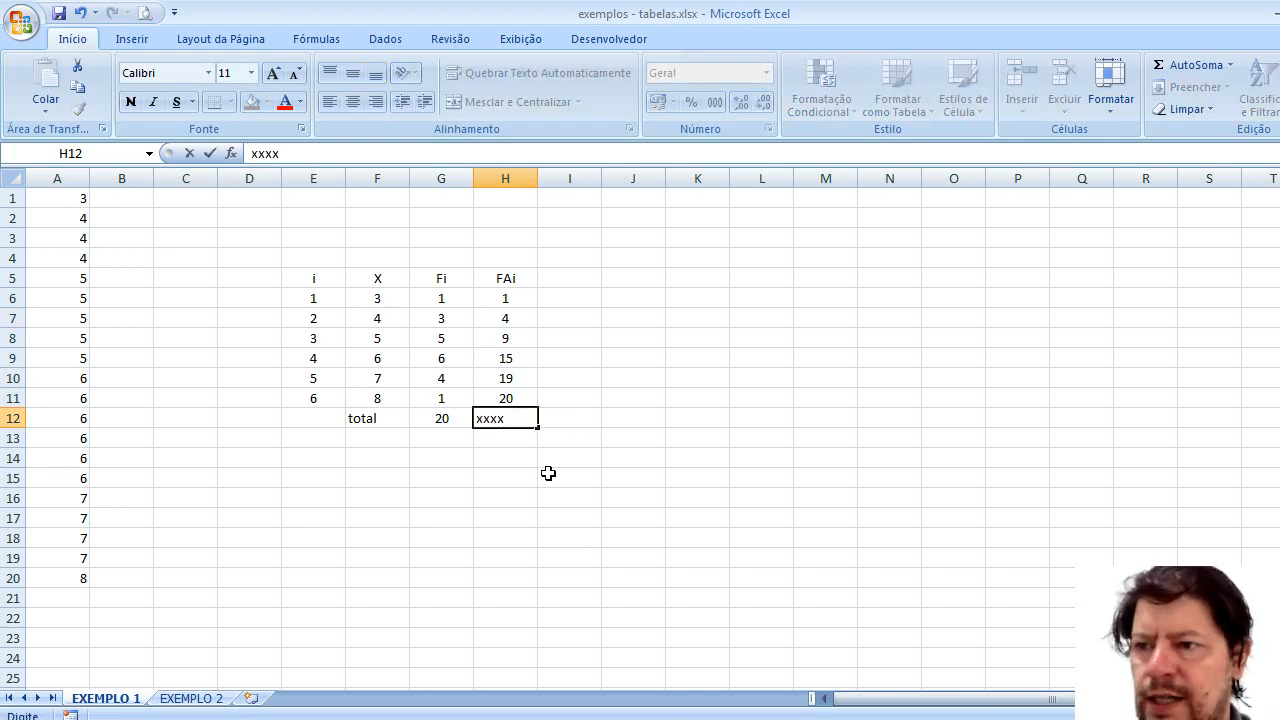
{"action": "key", "text": "Return"}
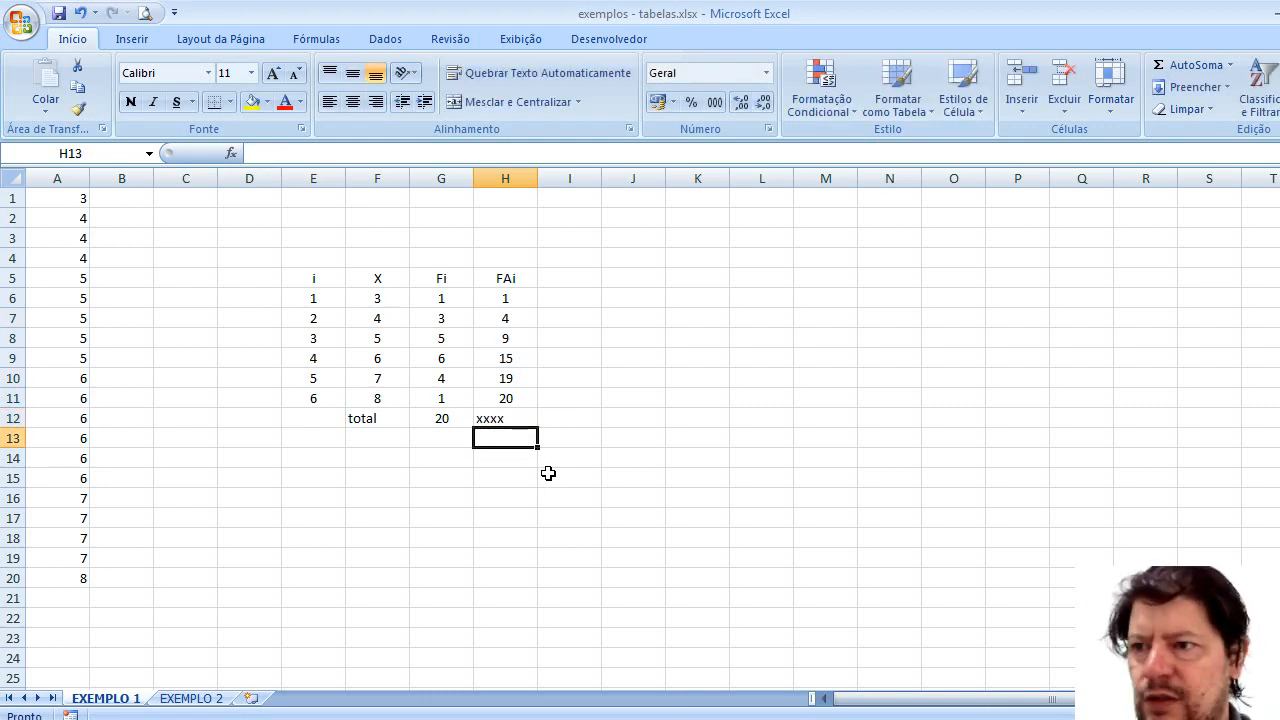
{"action": "left_click", "coordinate": [520, 420]}
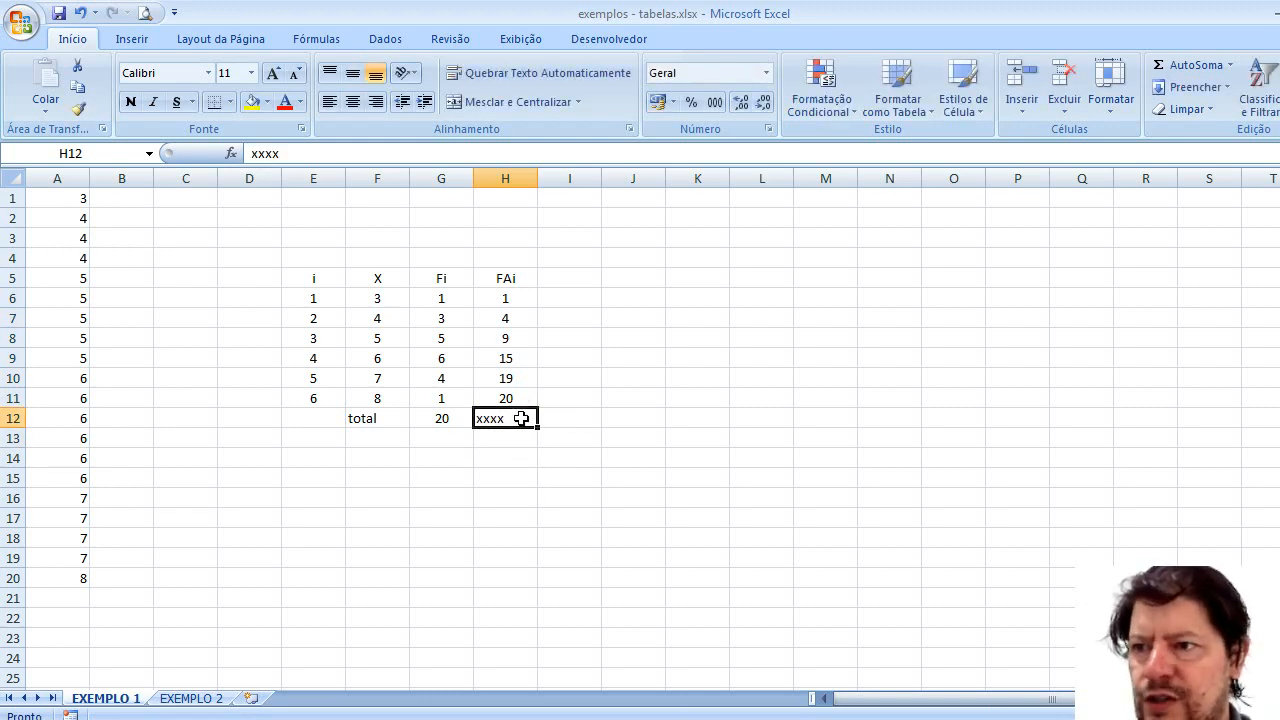
{"action": "left_click", "coordinate": [353, 103]}
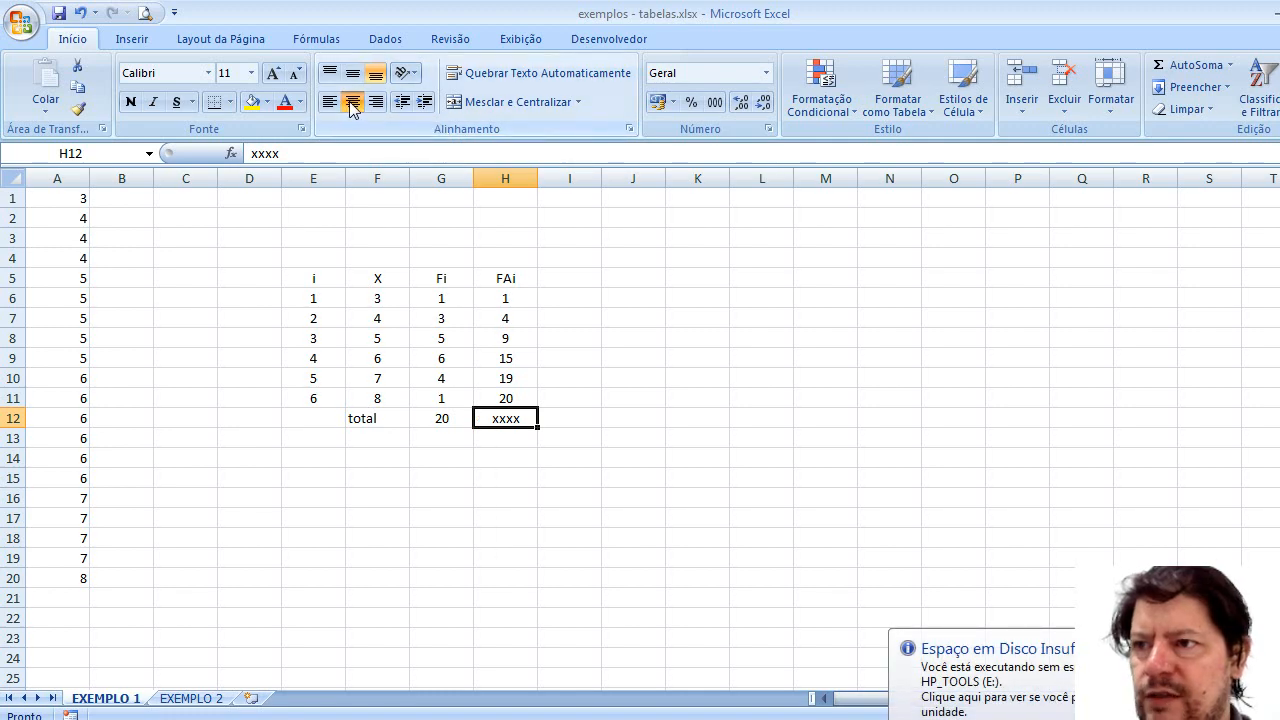
{"action": "left_click", "coordinate": [648, 500]}
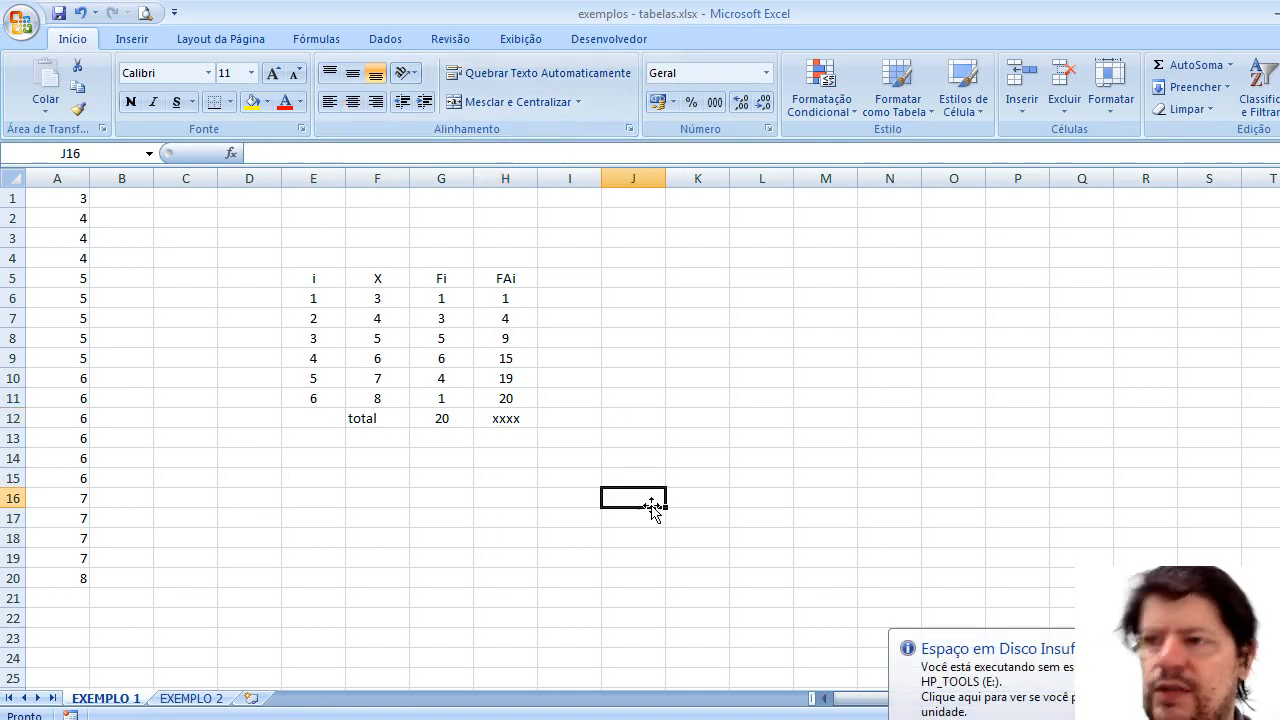
Step: Enter the header fi in cell I5, beside the FAi column
{"action": "left_click", "coordinate": [579, 278]}
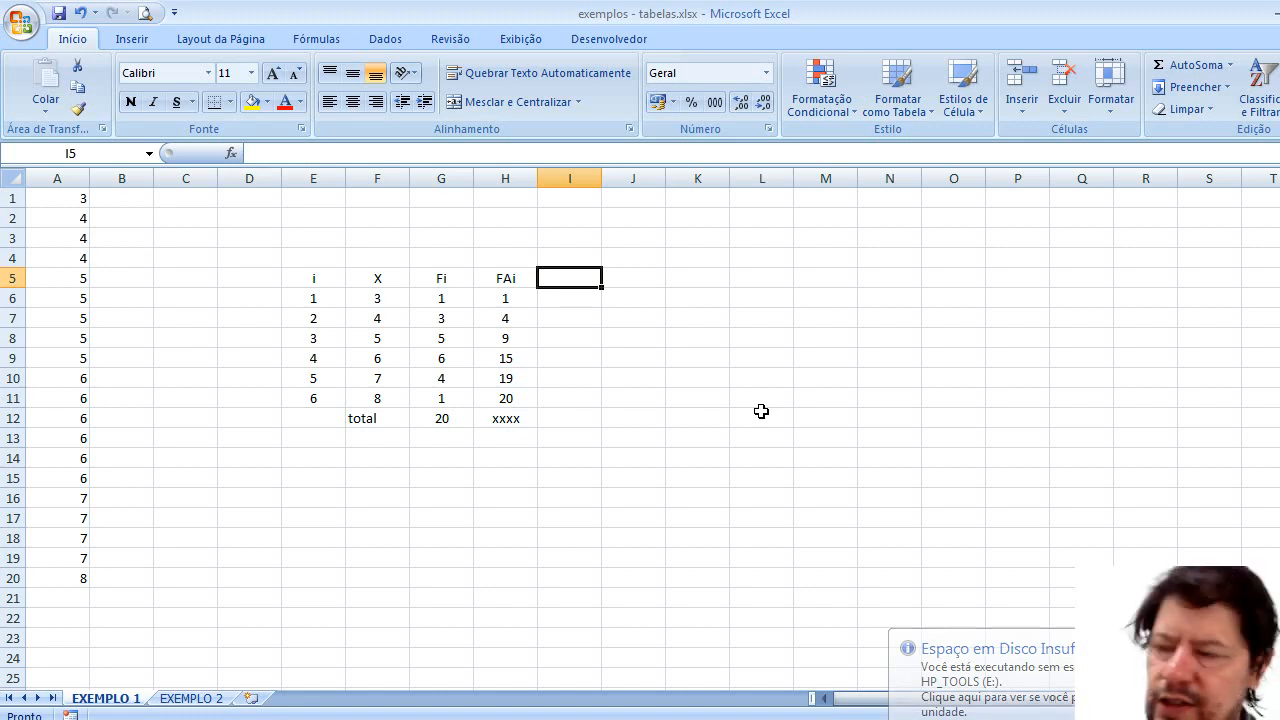
{"action": "type", "text": "fi"}
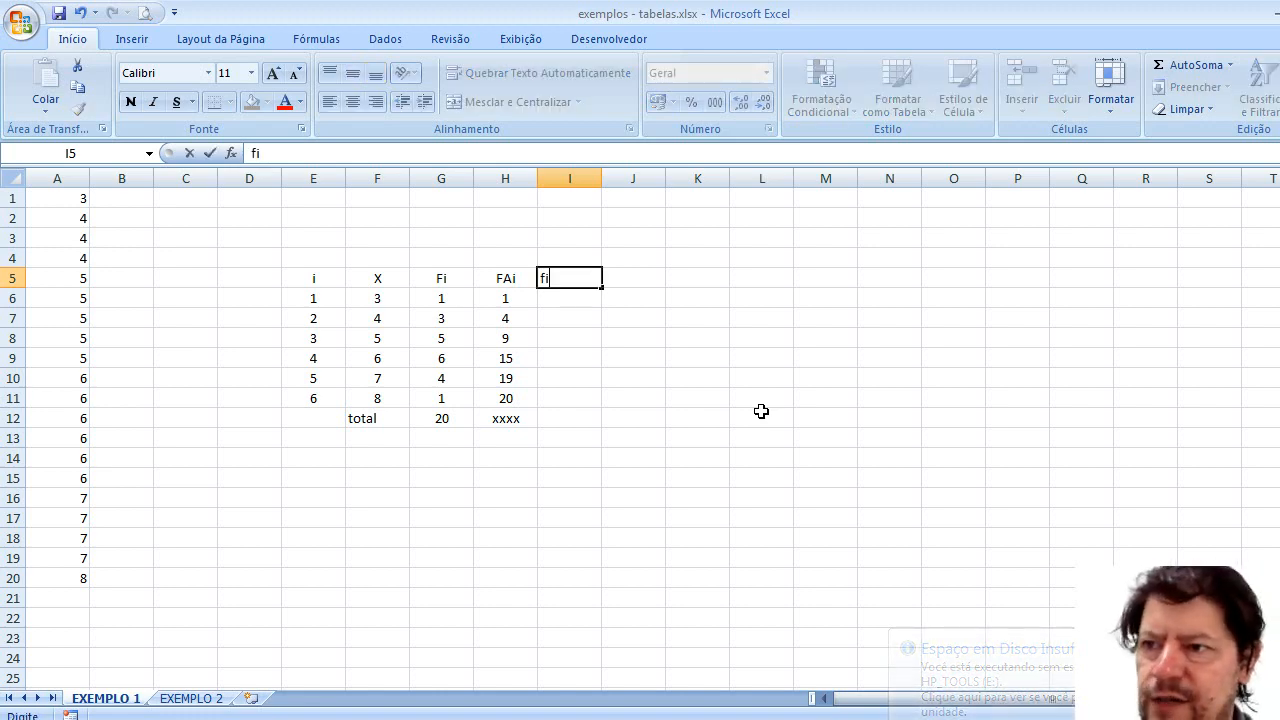
{"action": "key", "text": "Return"}
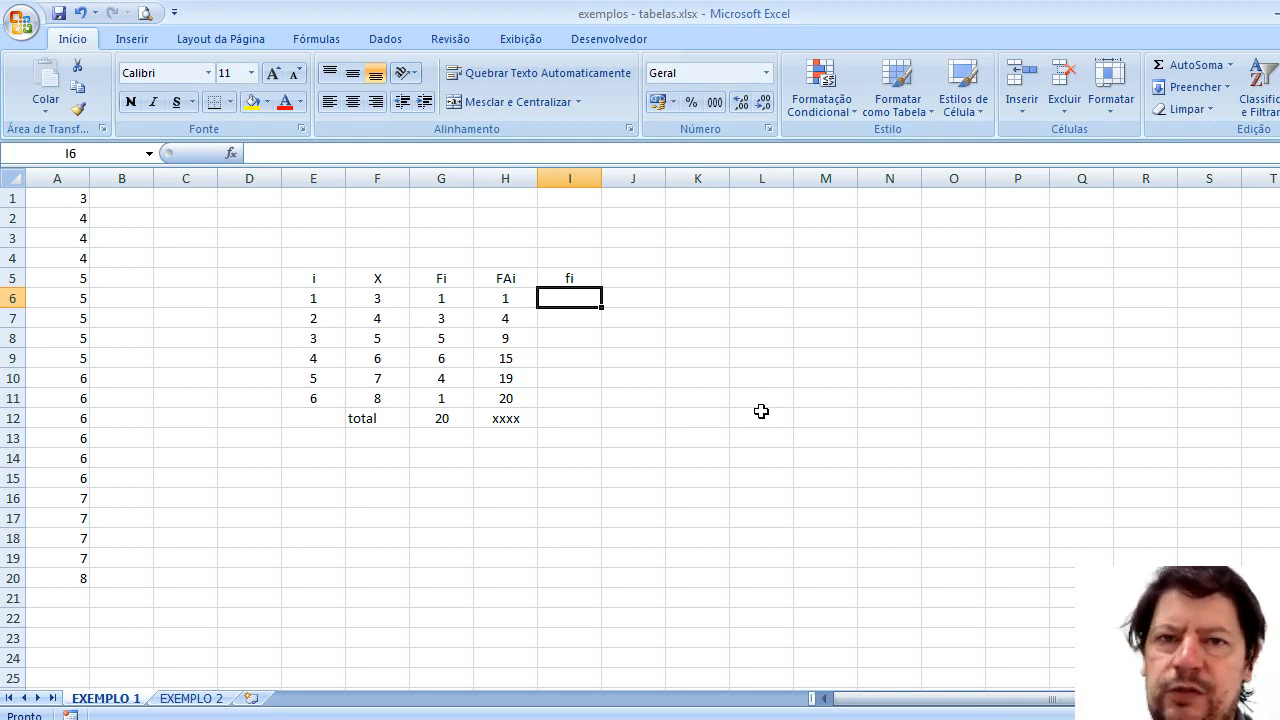
Step: Calculate the relative frequency in I6 with =G6/20 and fill the formula down to I11
{"action": "type", "text": "="}
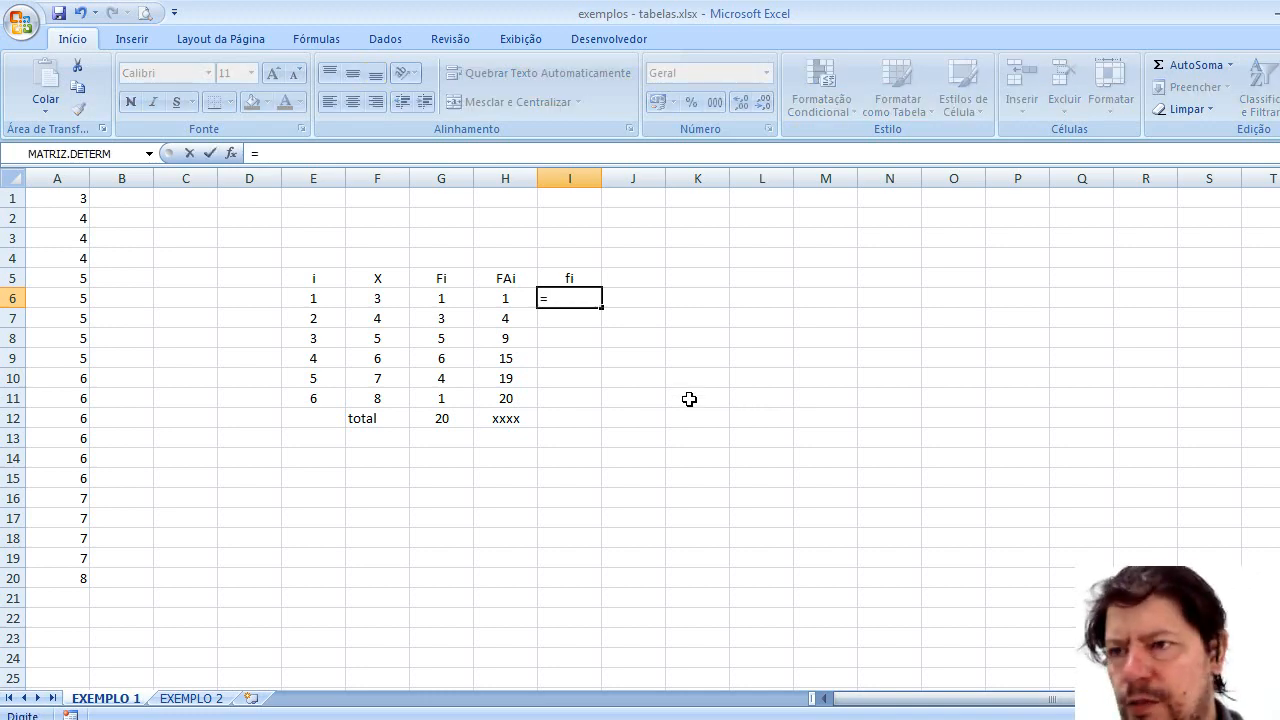
{"action": "left_click", "coordinate": [441, 299]}
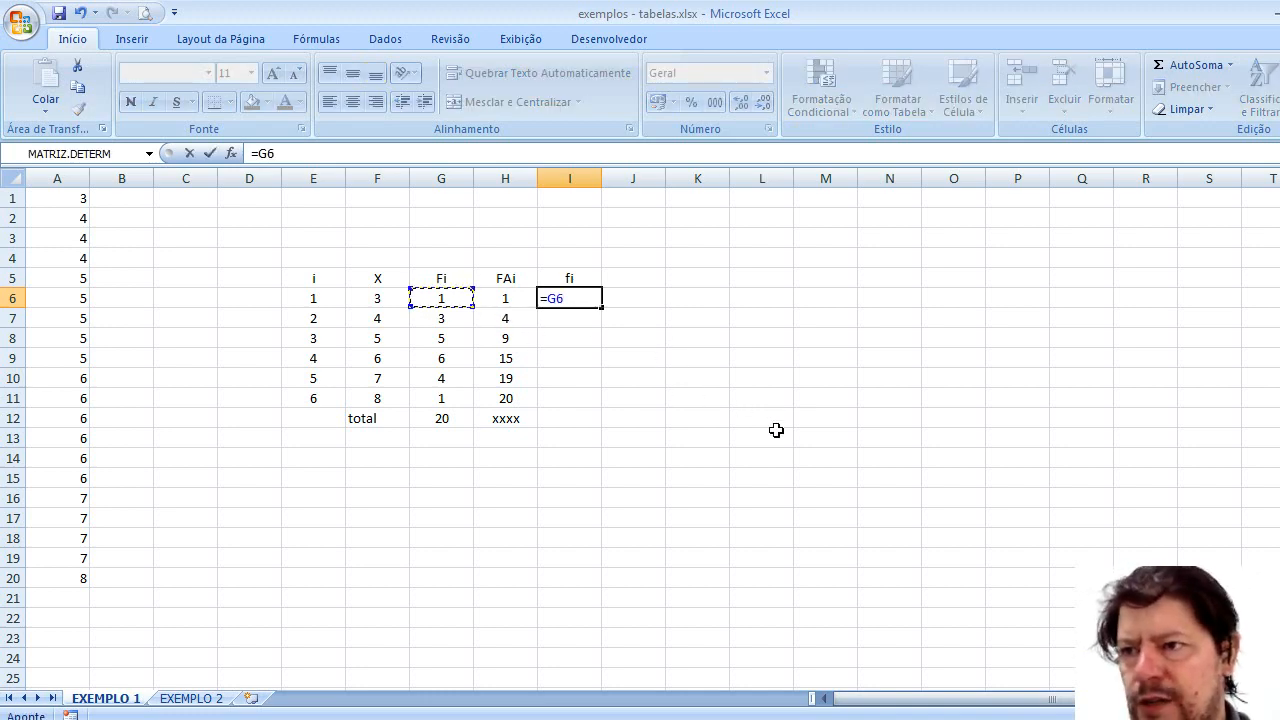
{"action": "type", "text": "/"}
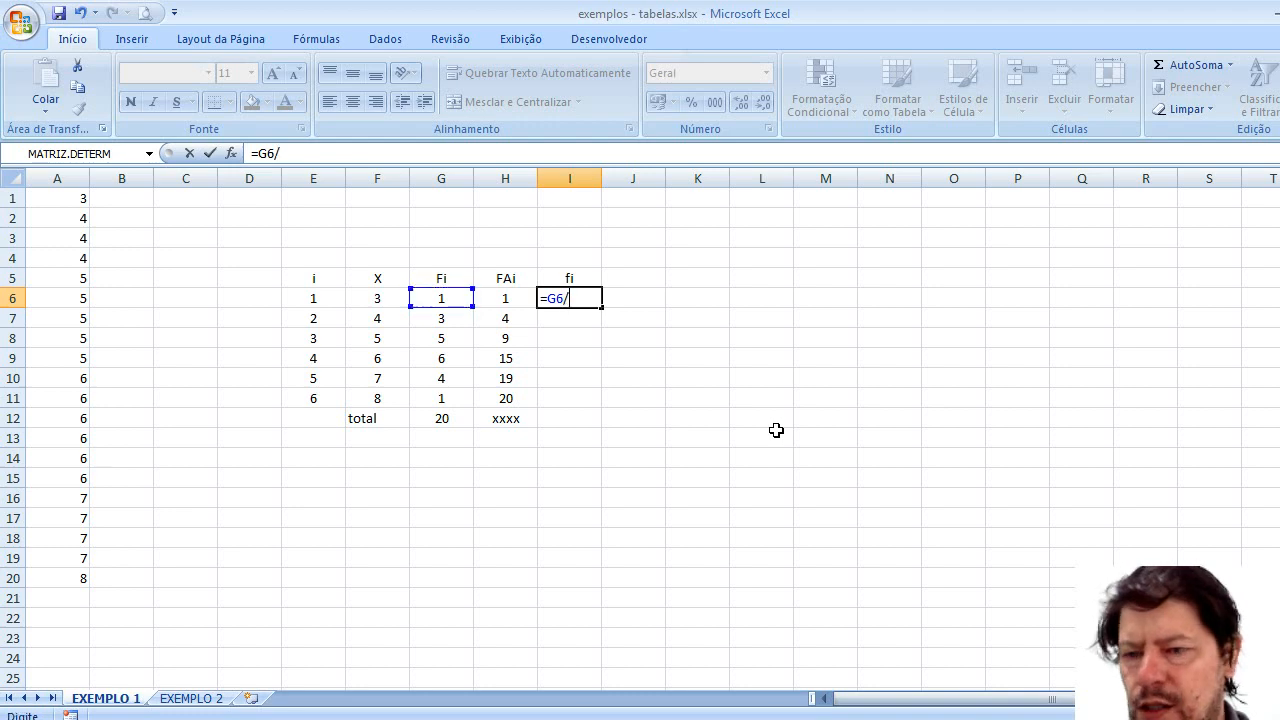
{"action": "type", "text": "20"}
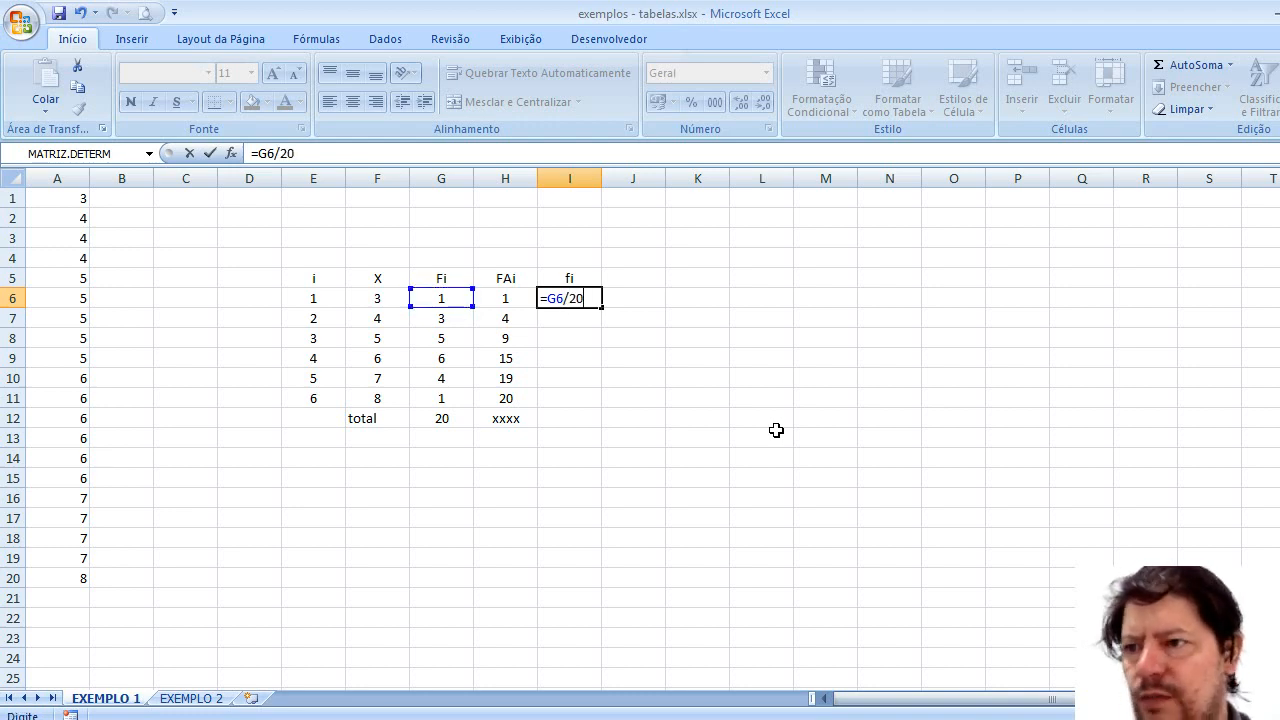
{"action": "key", "text": "Return"}
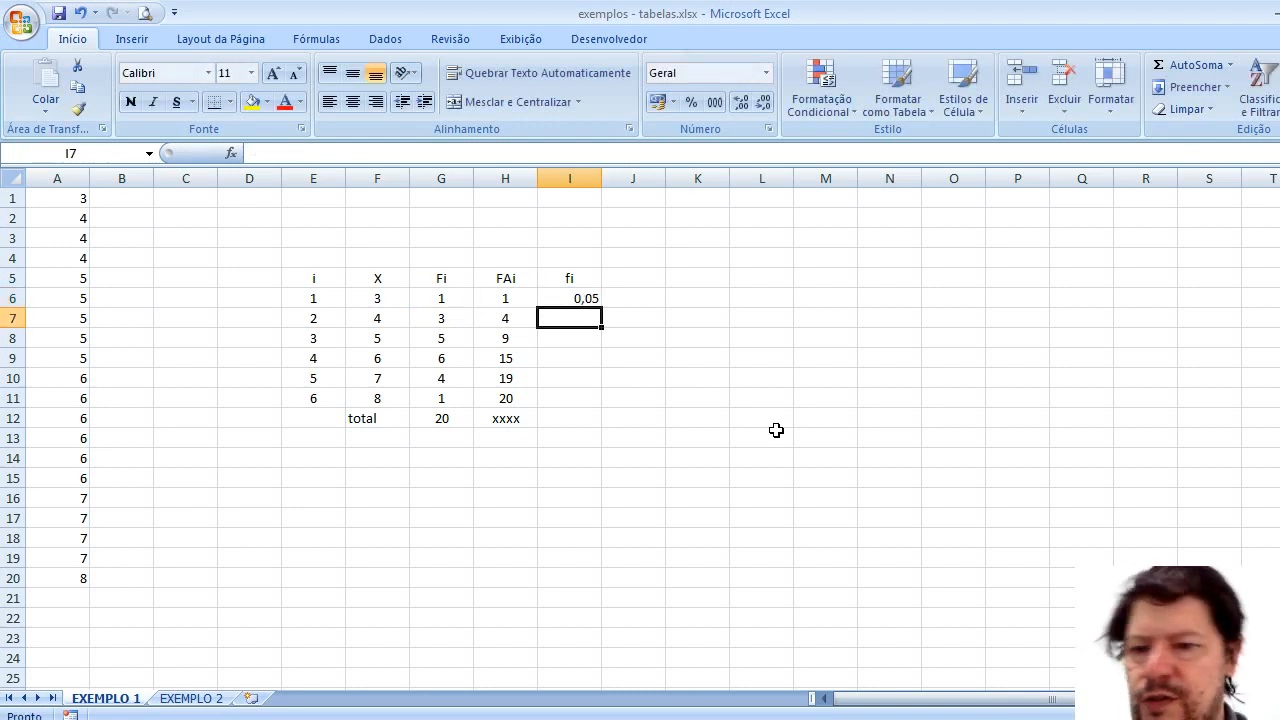
{"action": "left_click", "coordinate": [590, 298]}
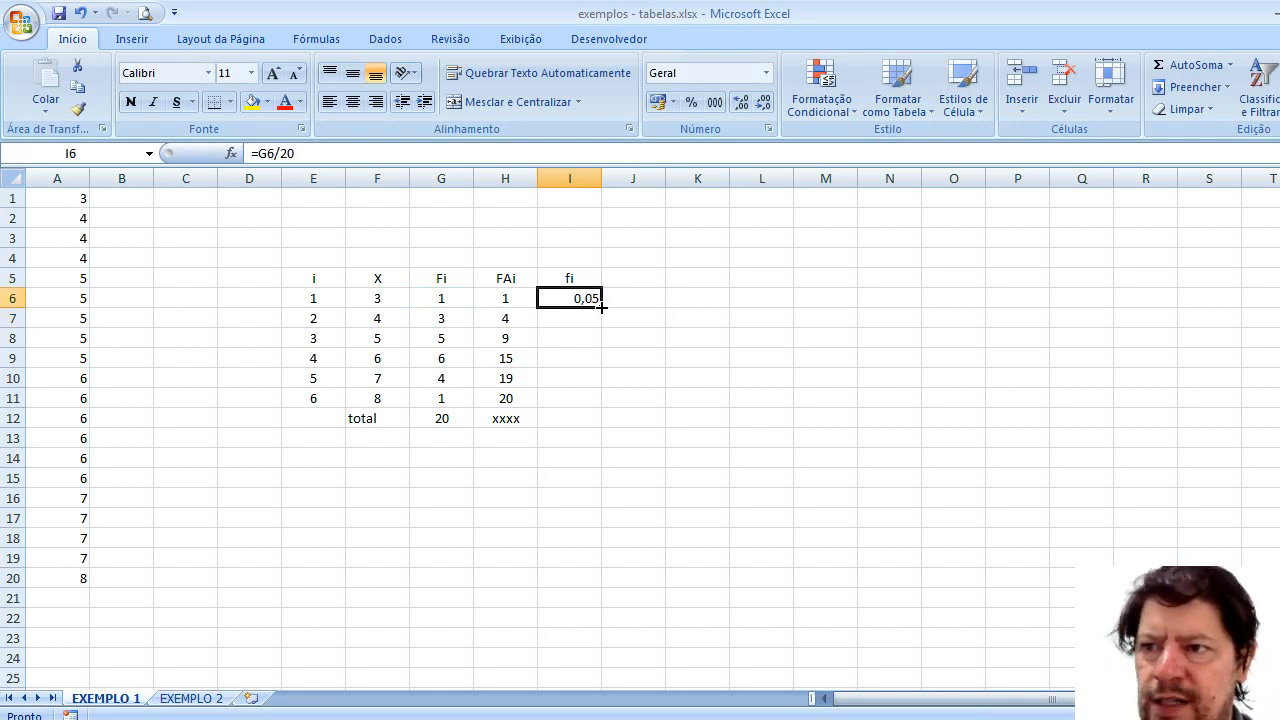
{"action": "left_click_drag", "start_coordinate": [601, 307], "coordinate": [596, 402]}
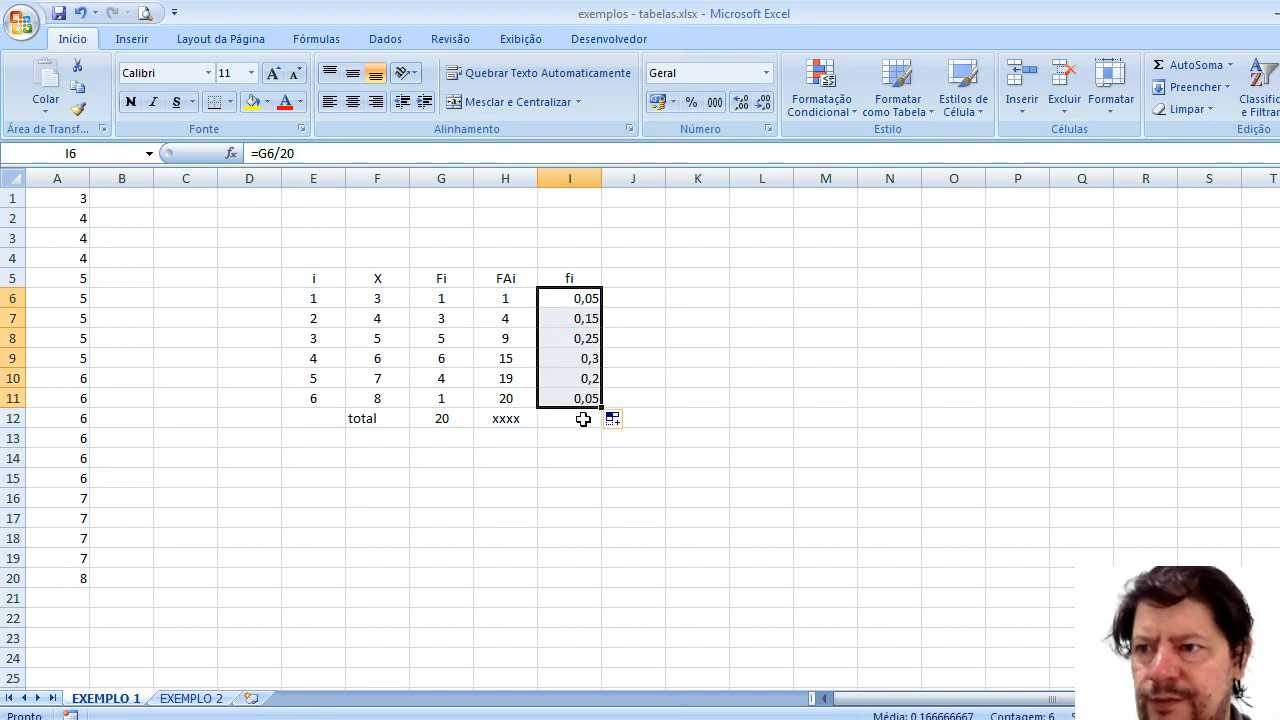
Step: Sum the fi column in the total row, cell I12, with =SOMA(I6:I11)
{"action": "left_click", "coordinate": [583, 419]}
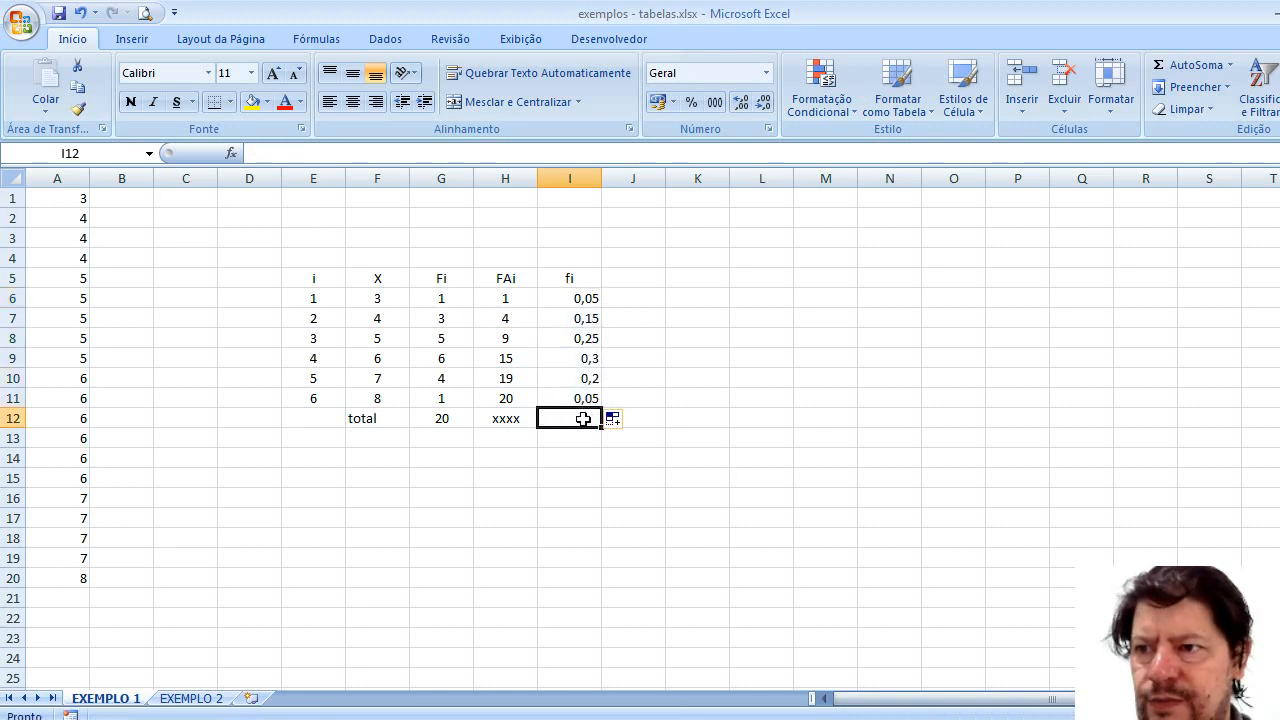
{"action": "left_click", "coordinate": [1230, 67]}
{"action": "left_click", "coordinate": [1196, 89]}
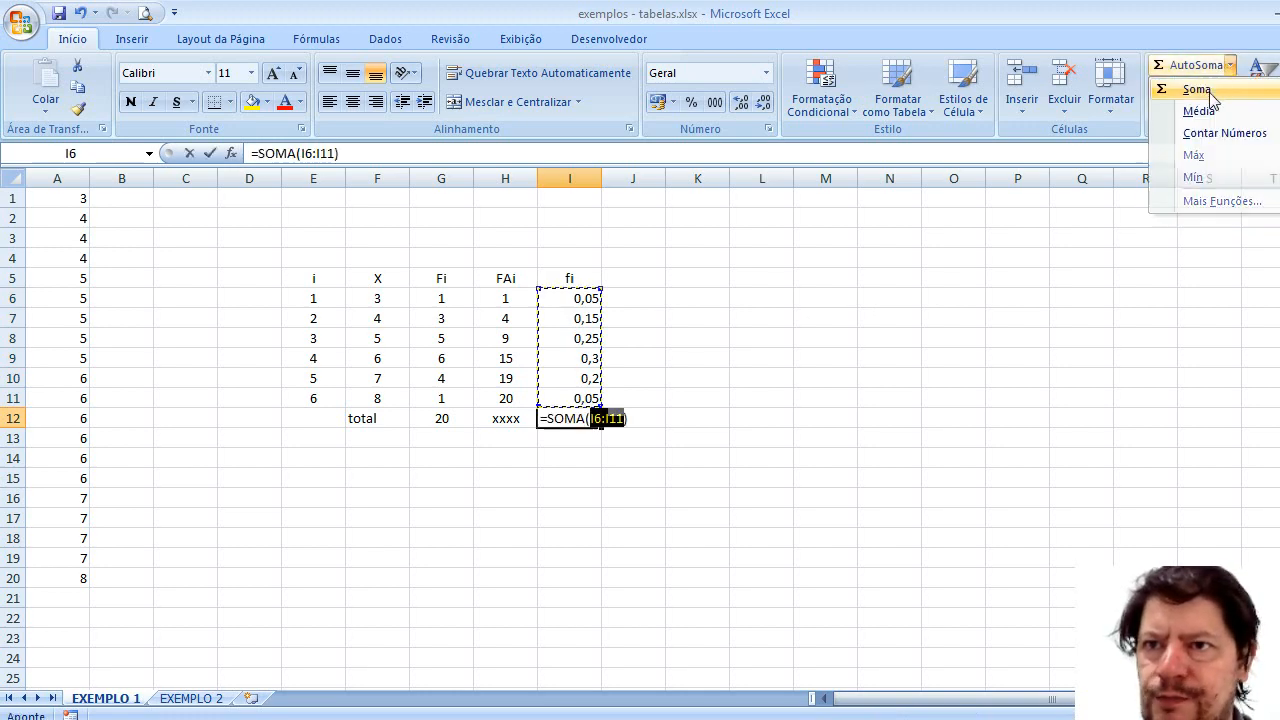
{"action": "key", "text": "Return"}
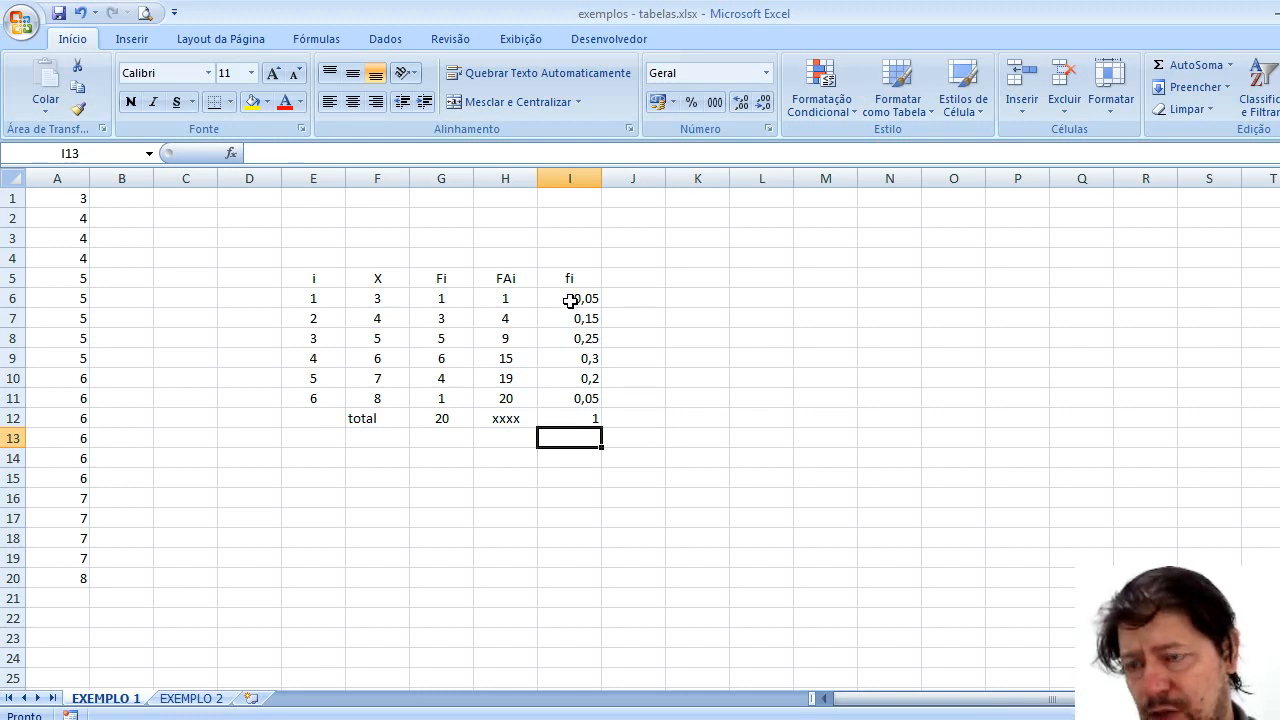
Step: Change the relative frequency header in cell I5 to fi %
{"action": "double_click", "coordinate": [580, 281]}
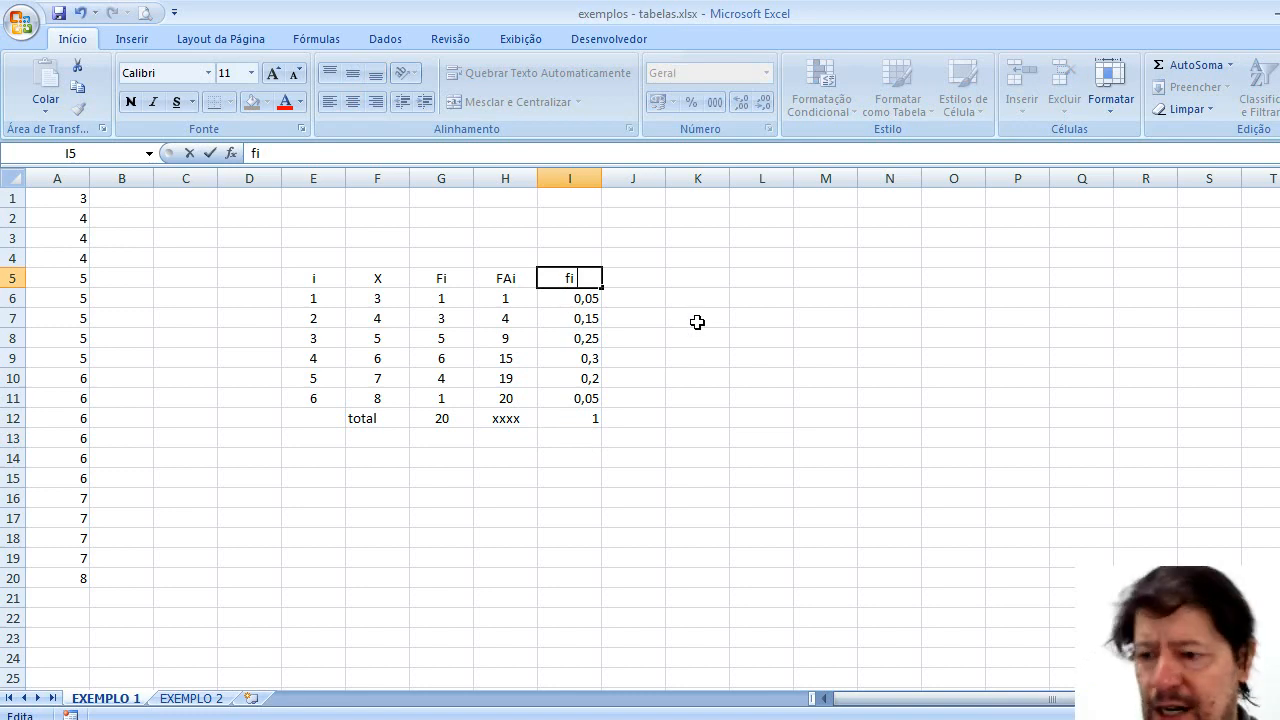
{"action": "type", "text": "%"}
{"action": "key", "text": "Return"}
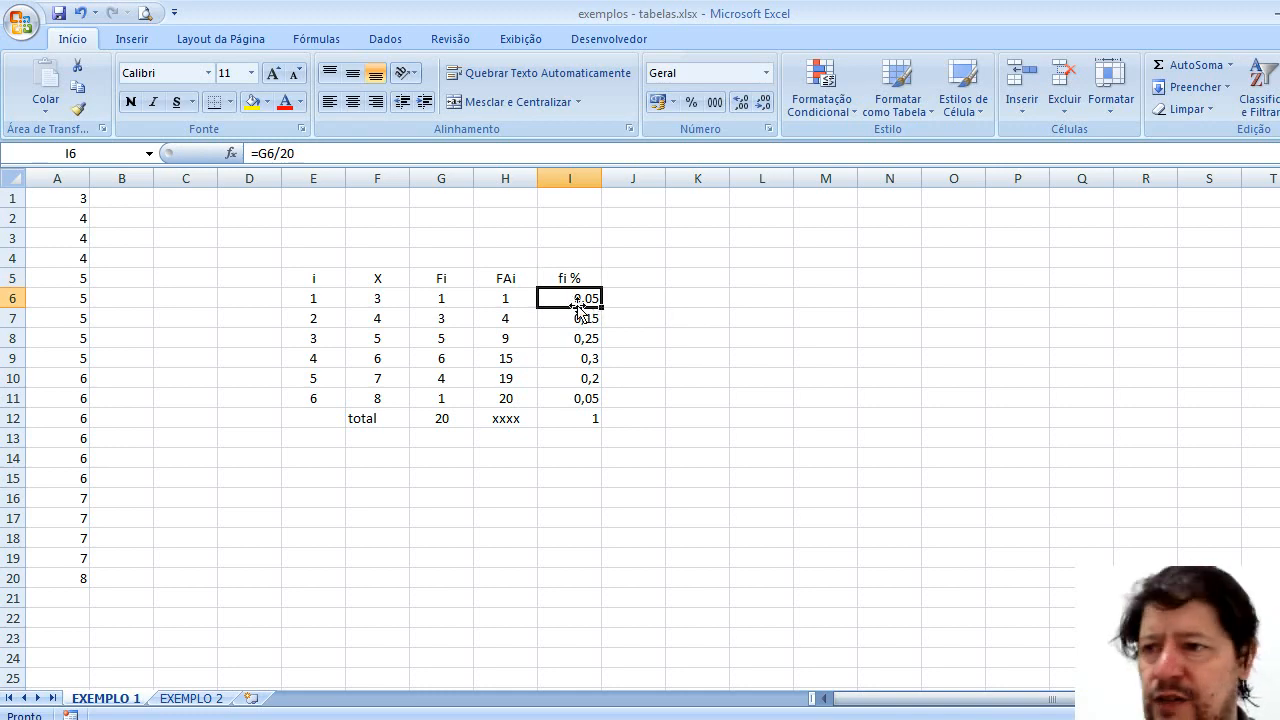
Step: Format the relative frequency values in I6:I12 as percentages and centre them
{"action": "left_click_drag", "start_coordinate": [572, 299], "coordinate": [571, 412]}
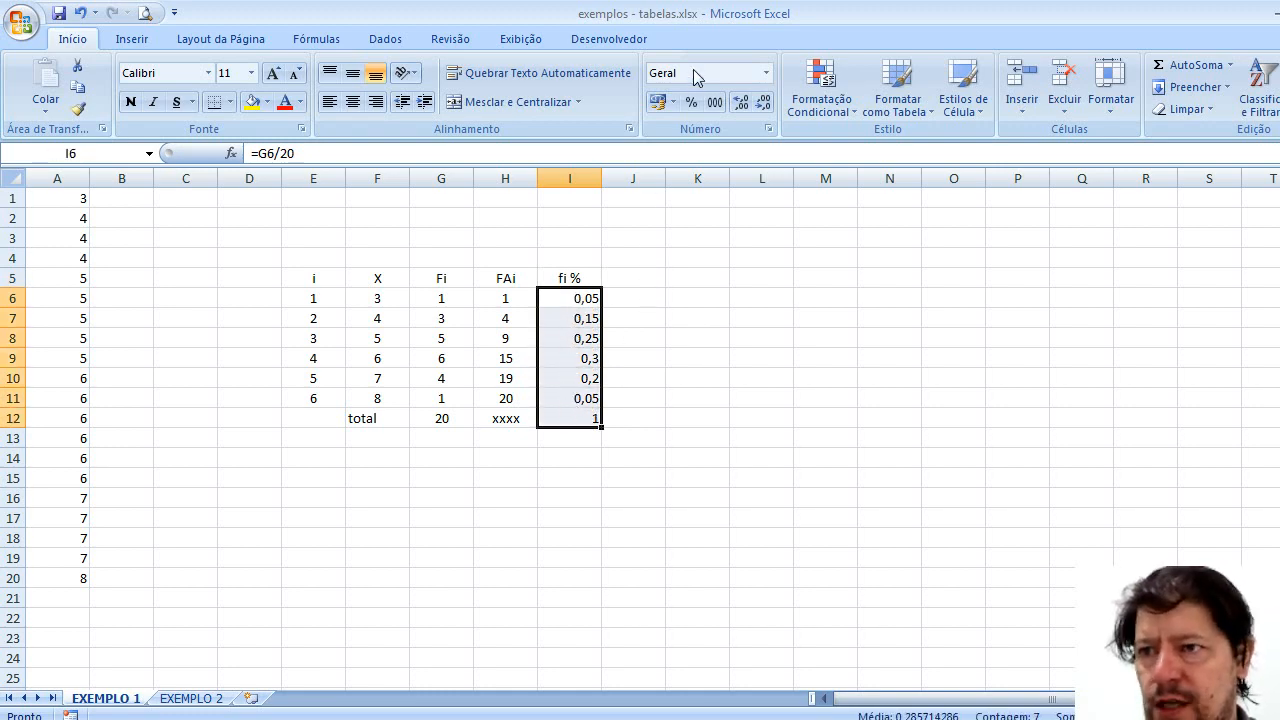
{"action": "left_click", "coordinate": [691, 107]}
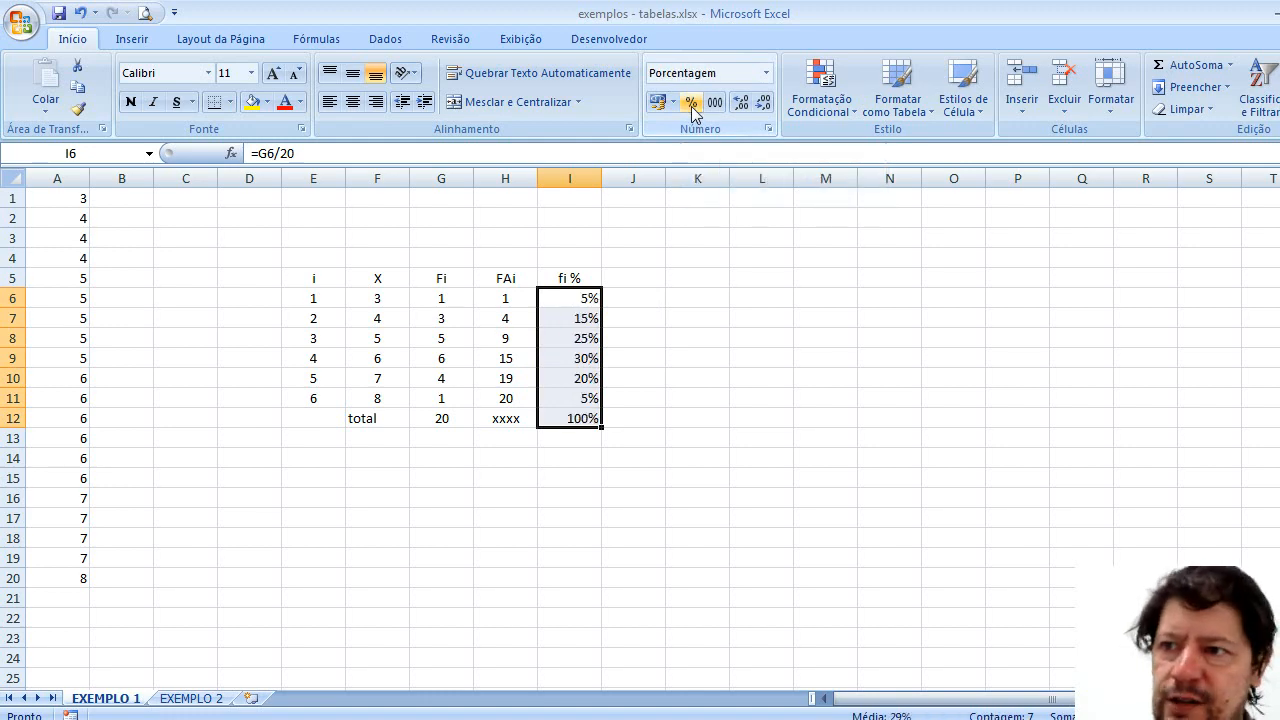
{"action": "left_click", "coordinate": [354, 103]}
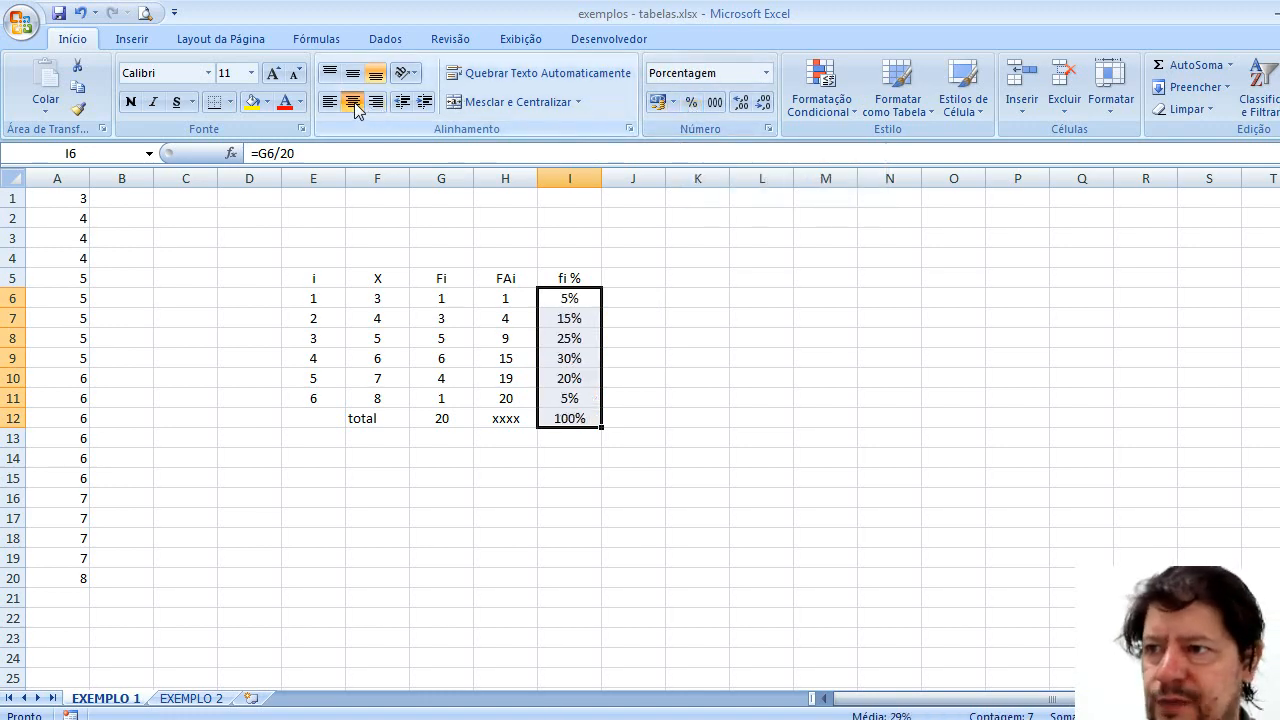
{"action": "left_click", "coordinate": [689, 498]}
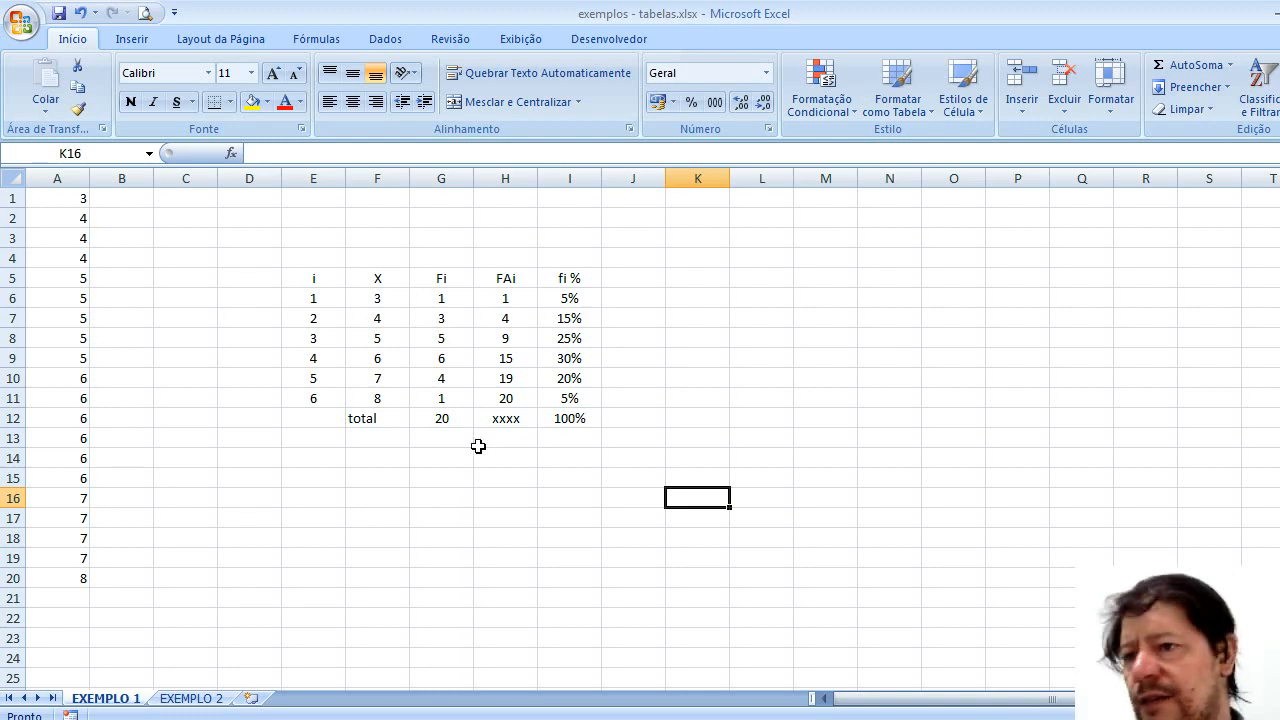
{"action": "left_click", "coordinate": [330, 481]}
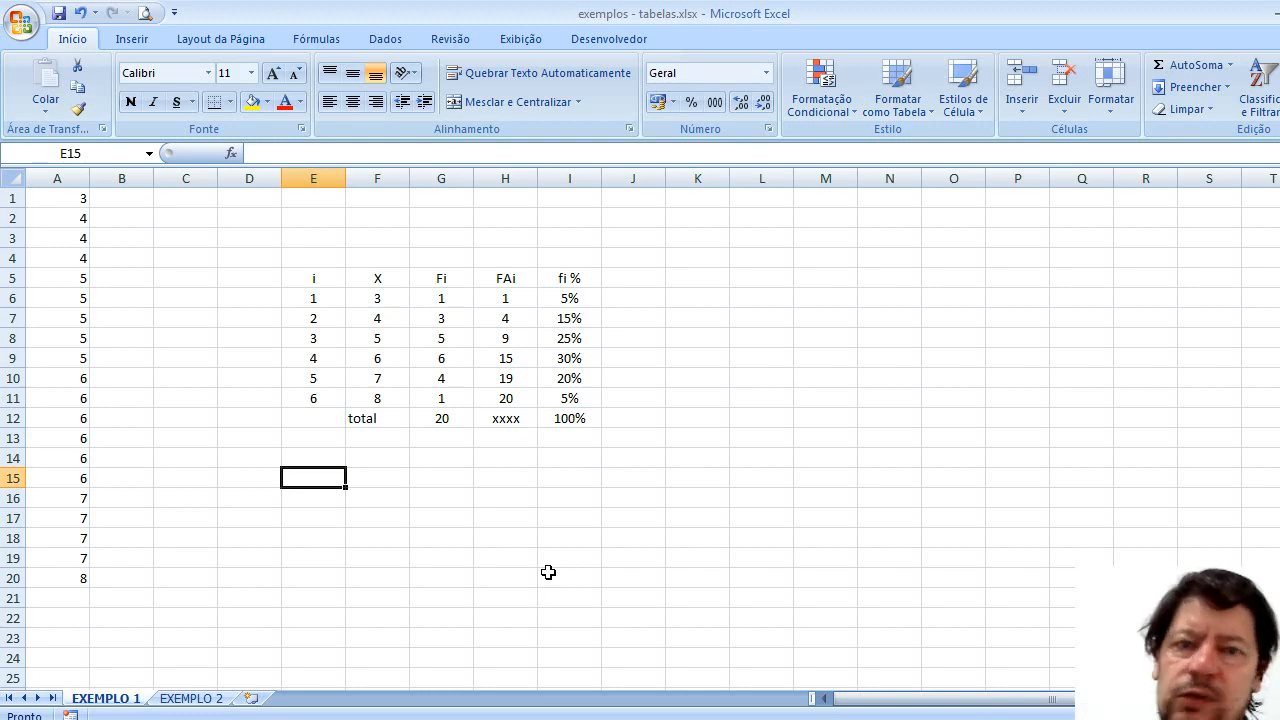
{"action": "left_click", "coordinate": [466, 477]}
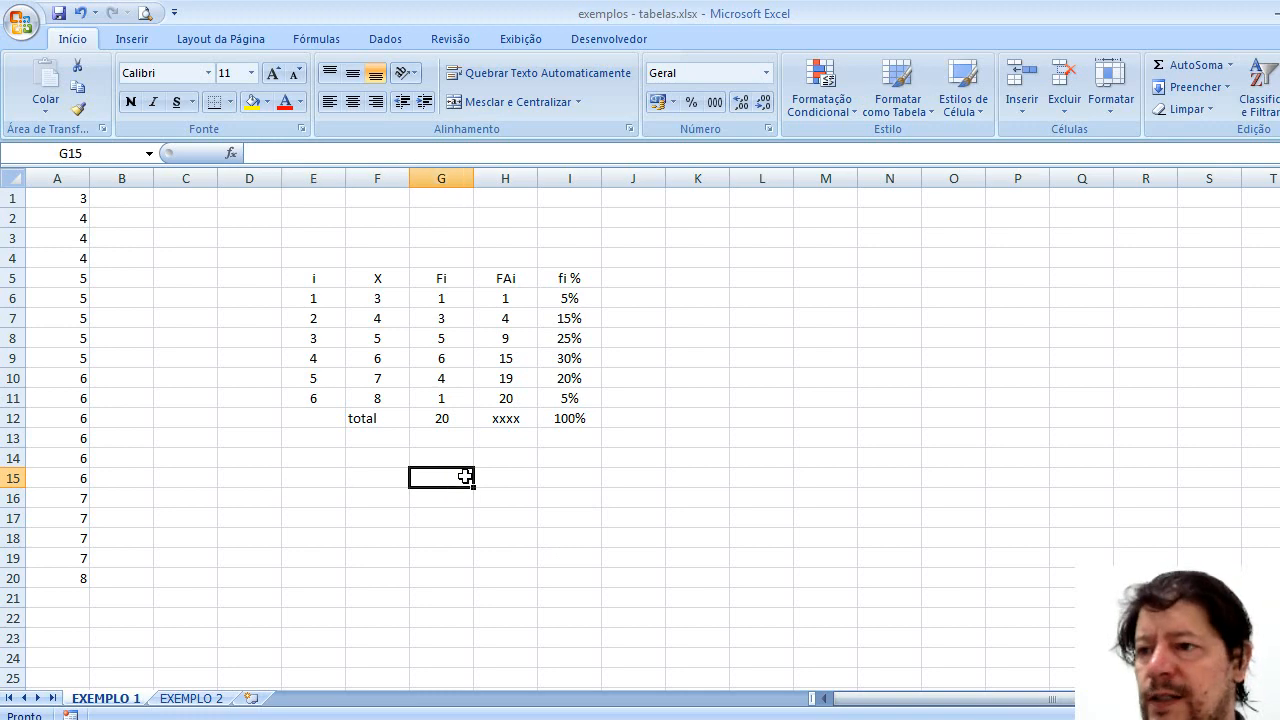
Step: Insert a 2D clustered column chart of the Fi values in G6:G11 and delete its legend
{"action": "left_click", "coordinate": [131, 40]}
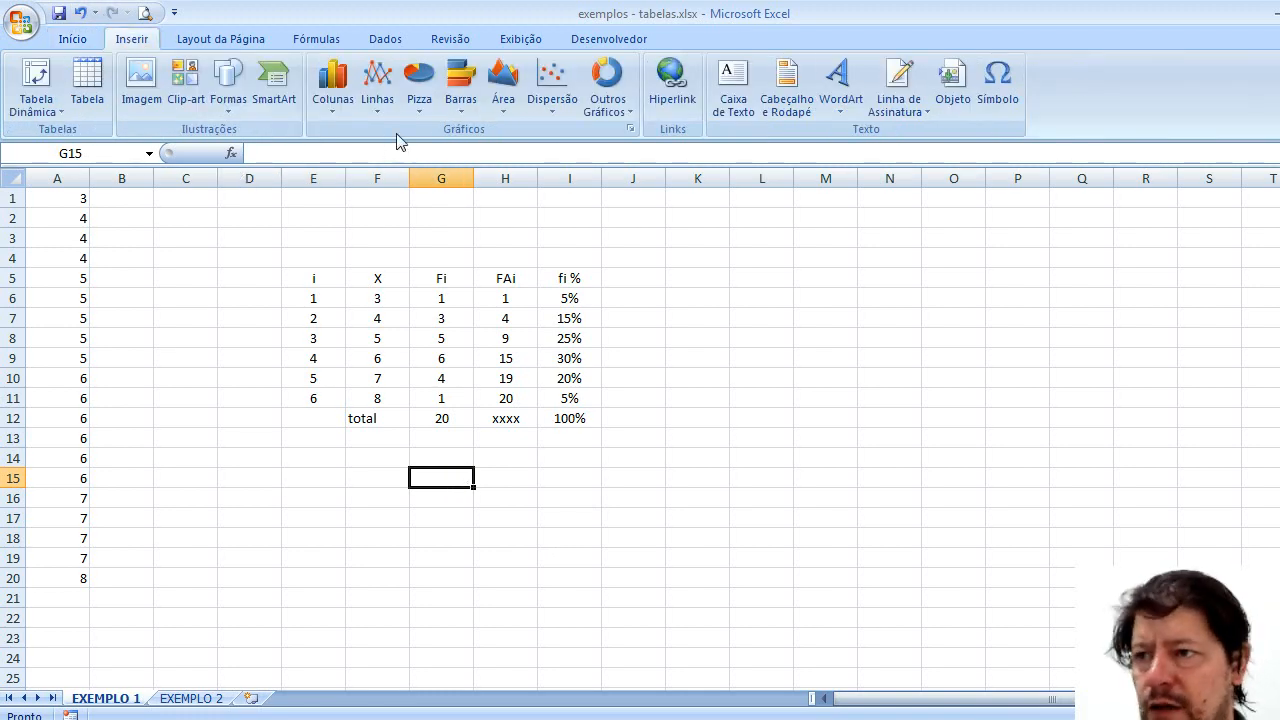
{"action": "left_click", "coordinate": [338, 106]}
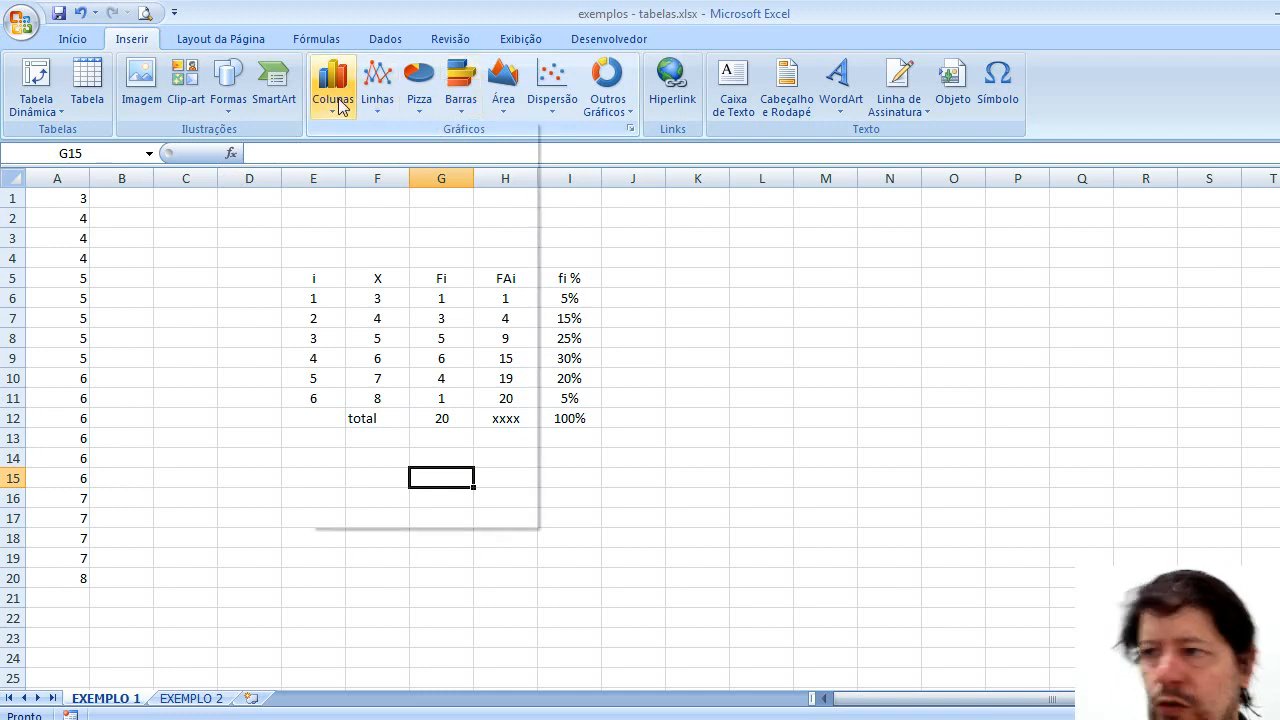
{"action": "left_click", "coordinate": [695, 316]}
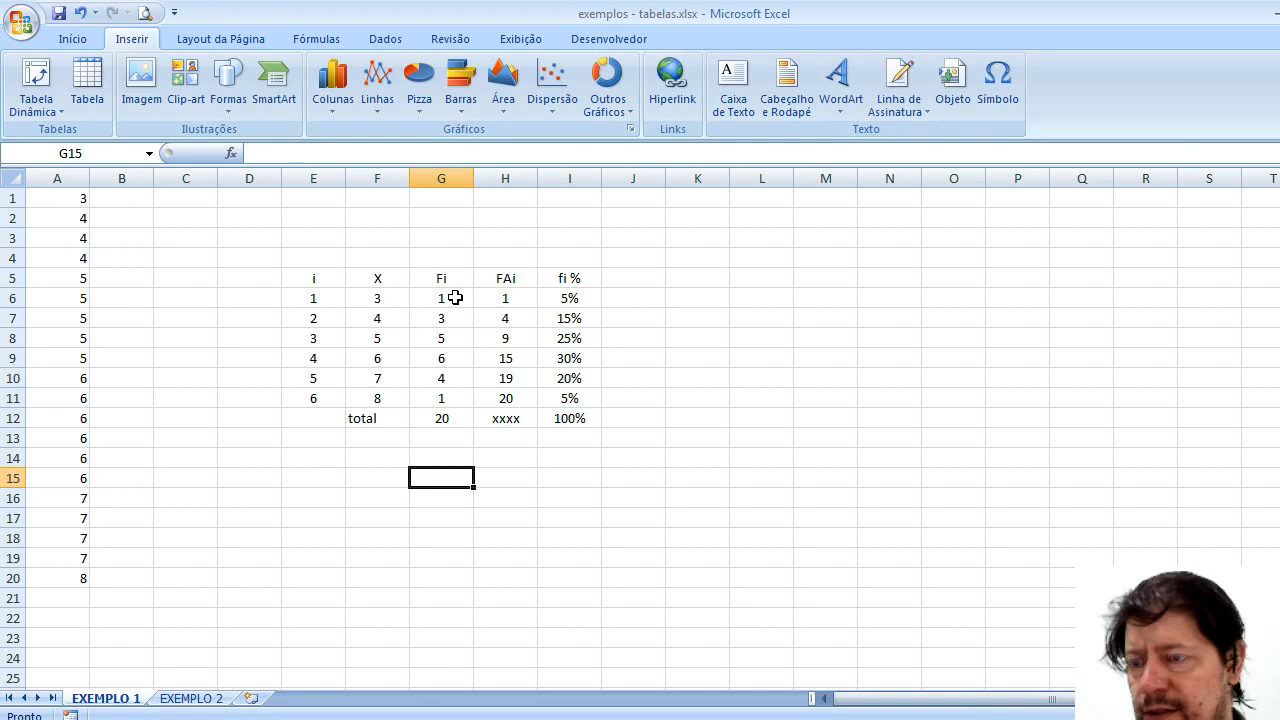
{"action": "left_click_drag", "start_coordinate": [455, 297], "coordinate": [453, 394]}
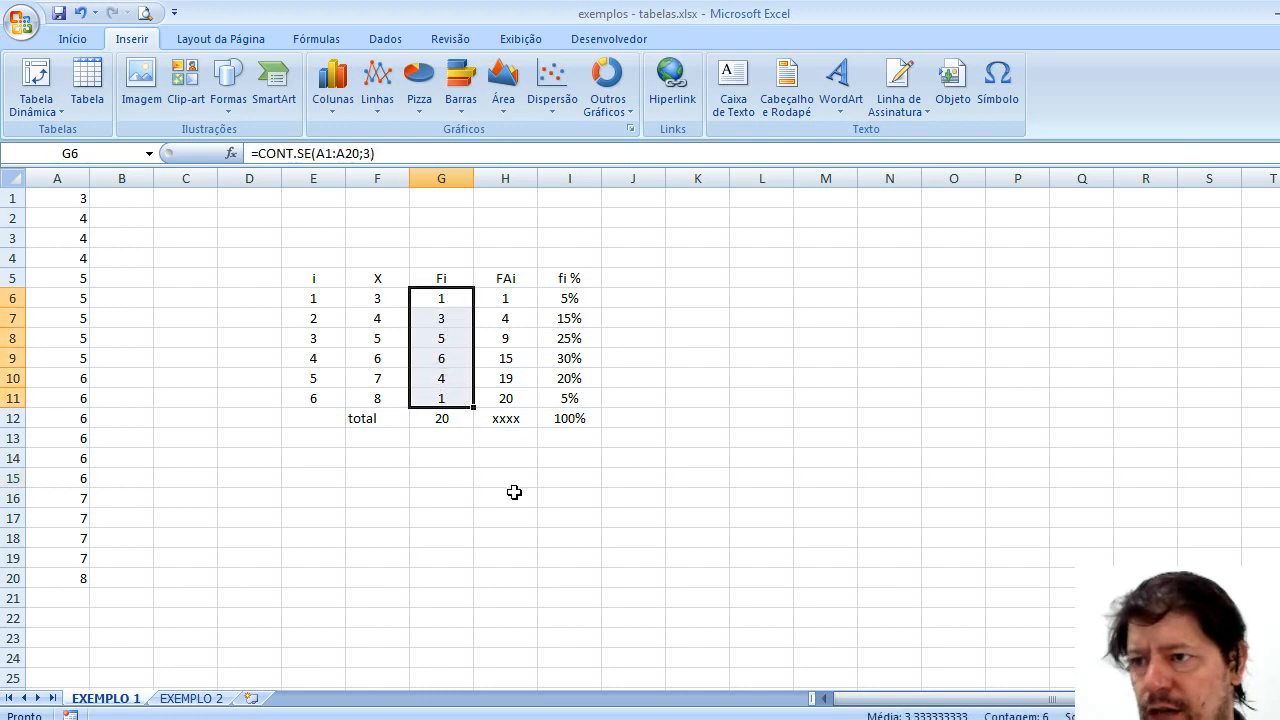
{"action": "left_click", "coordinate": [334, 100]}
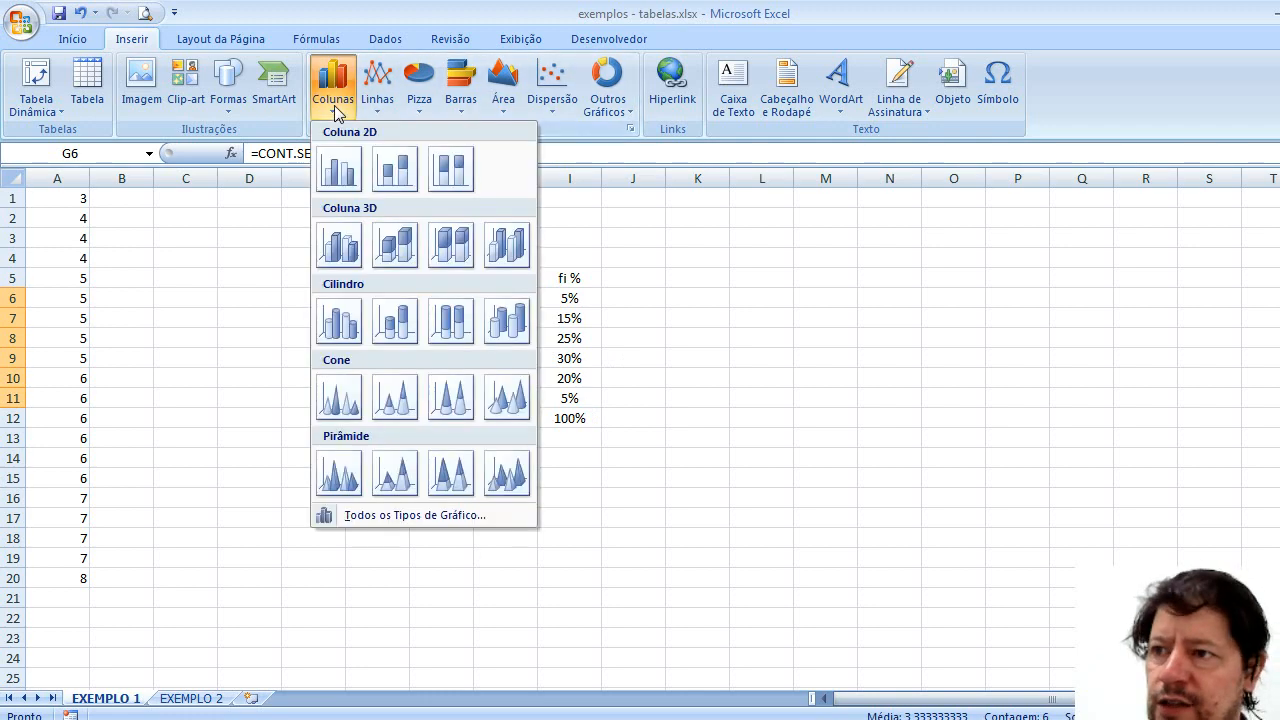
{"action": "left_click", "coordinate": [343, 172]}
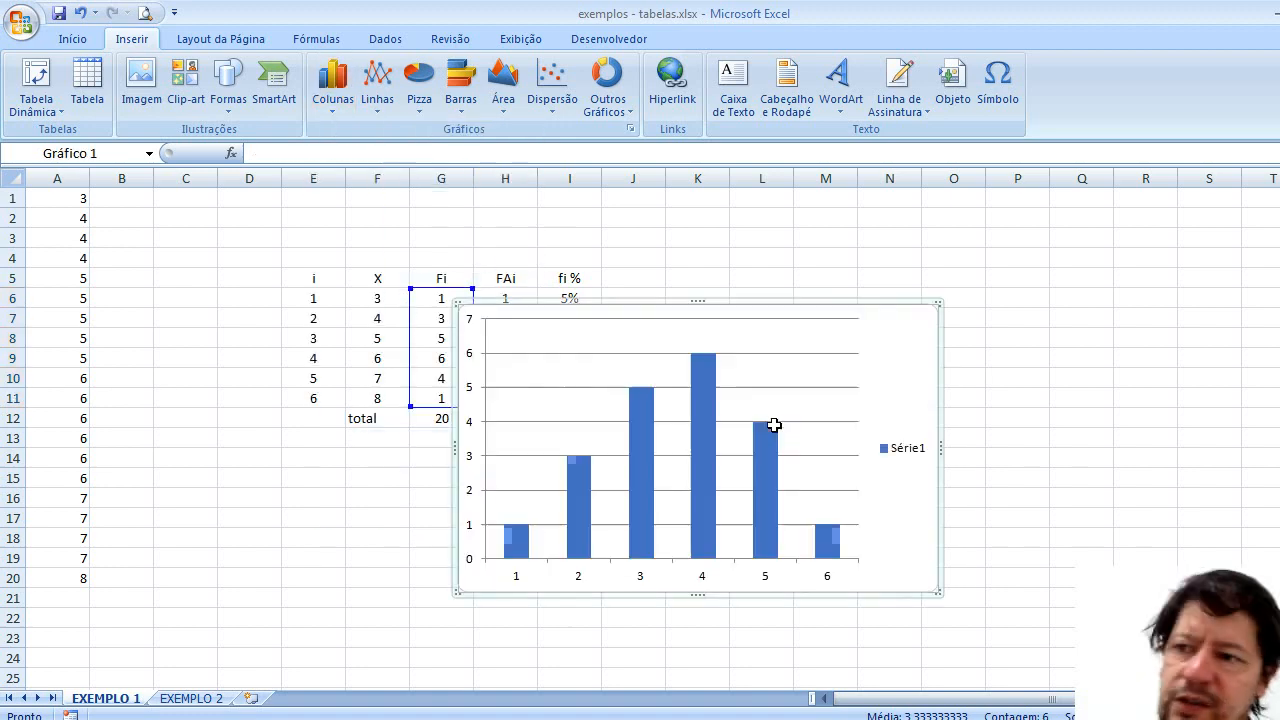
{"action": "left_click", "coordinate": [917, 452]}
{"action": "key", "text": "Delete"}
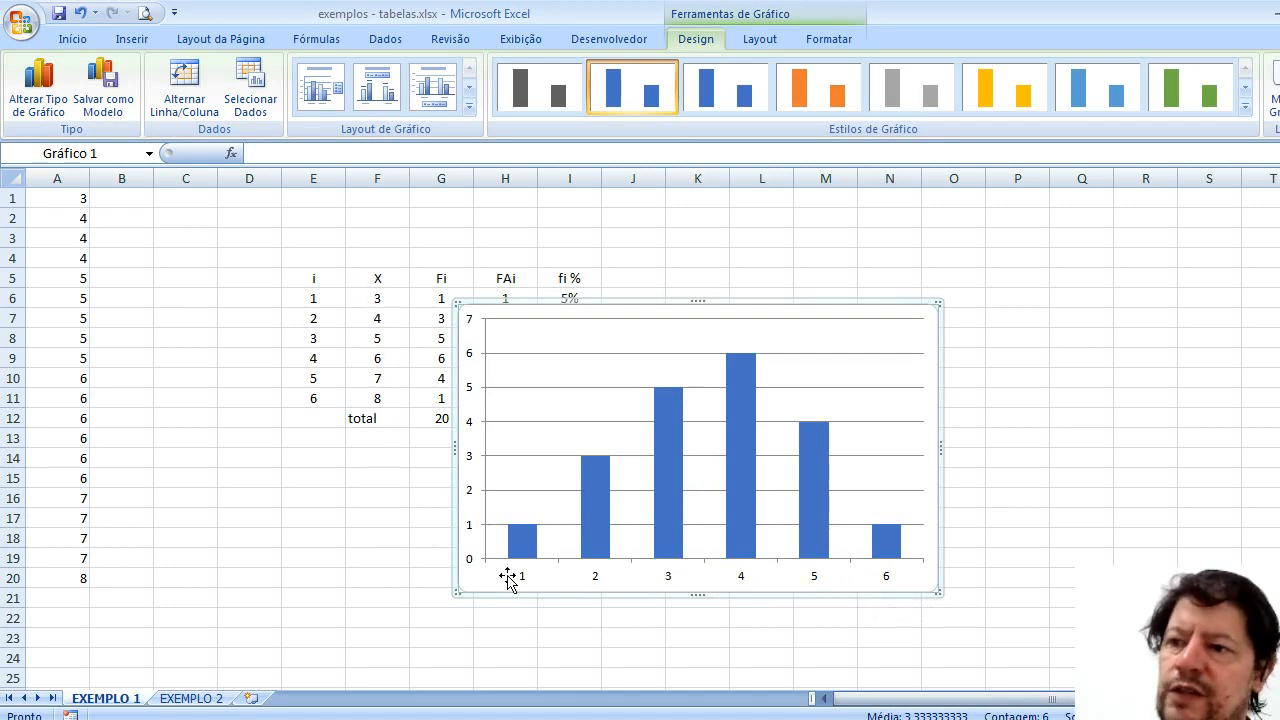
Step: Set the chart's horizontal axis labels to the X values in F6:F11 and move the chart clear of the table, into columns K to R
{"action": "left_click", "coordinate": [595, 584]}
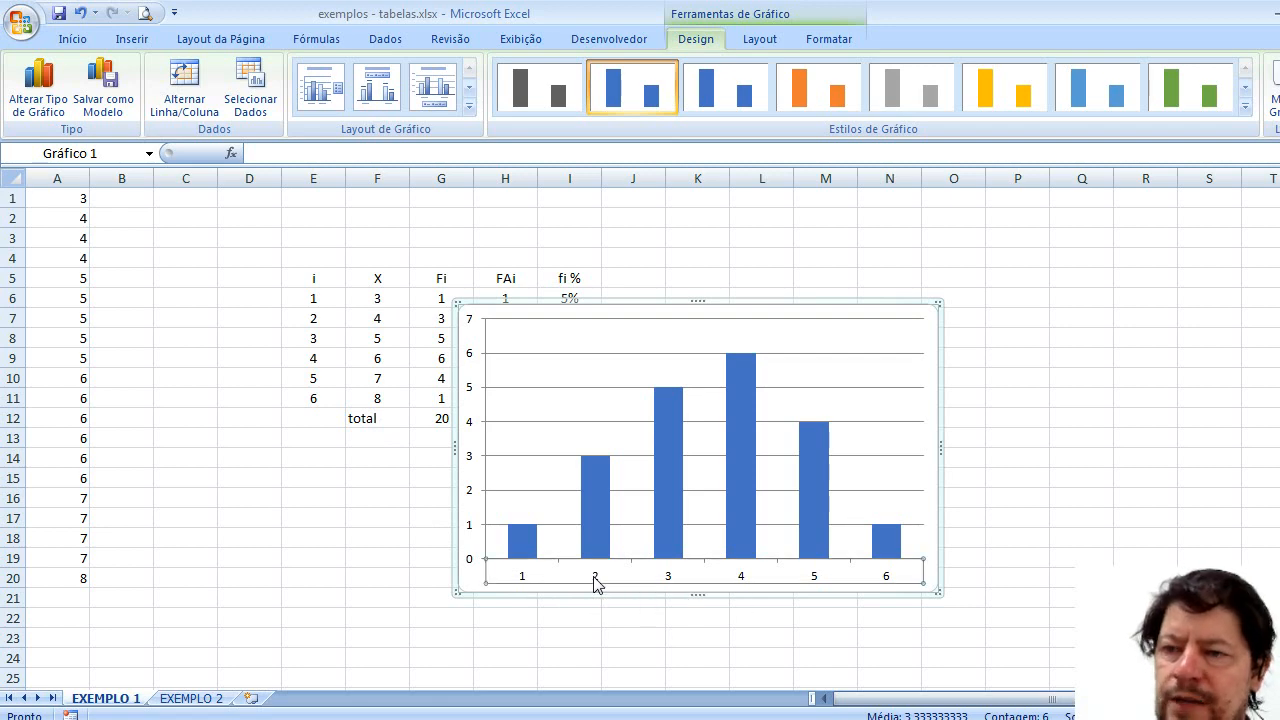
{"action": "right_click", "coordinate": [596, 584]}
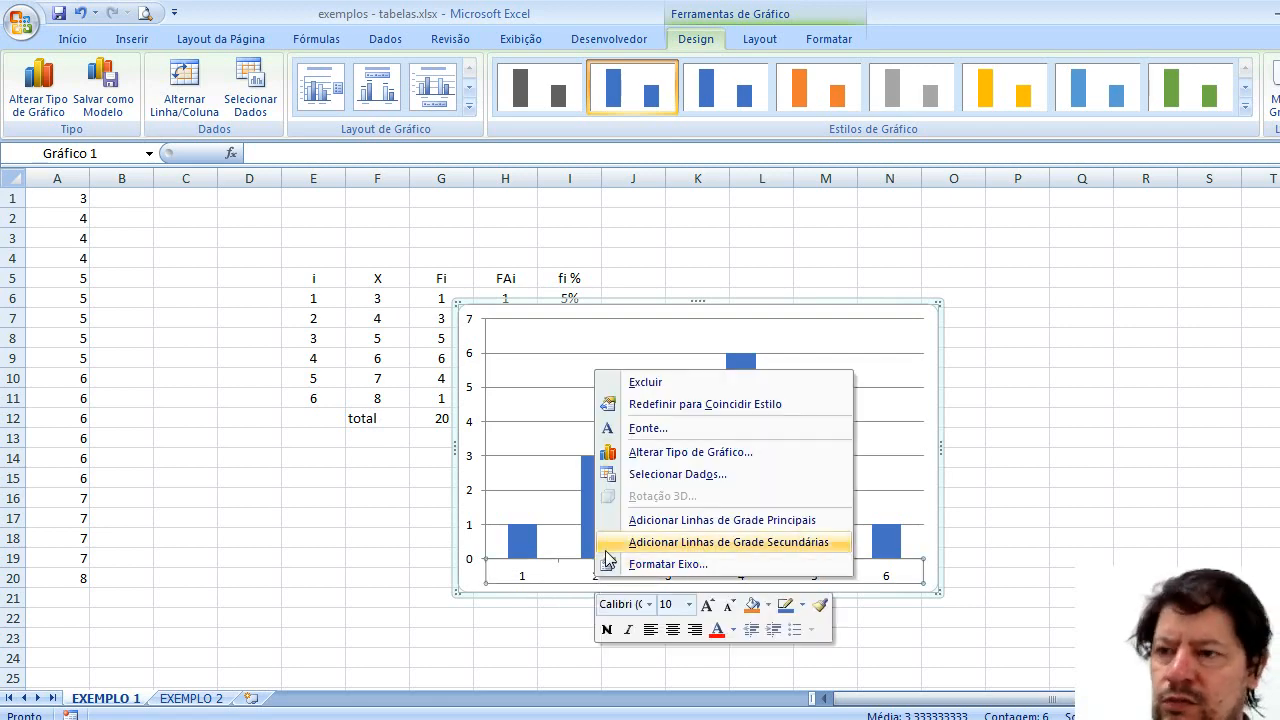
{"action": "left_click", "coordinate": [686, 476]}
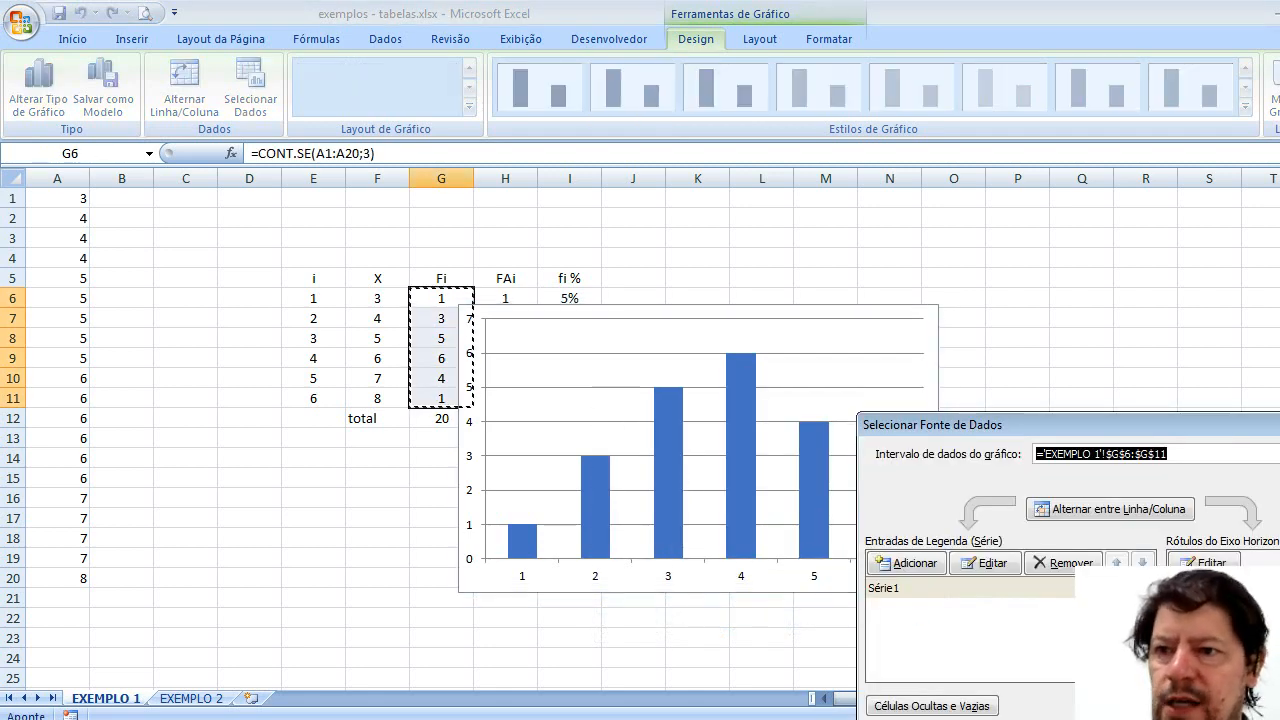
{"action": "left_click_drag", "start_coordinate": [1146, 437], "coordinate": [1005, 266]}
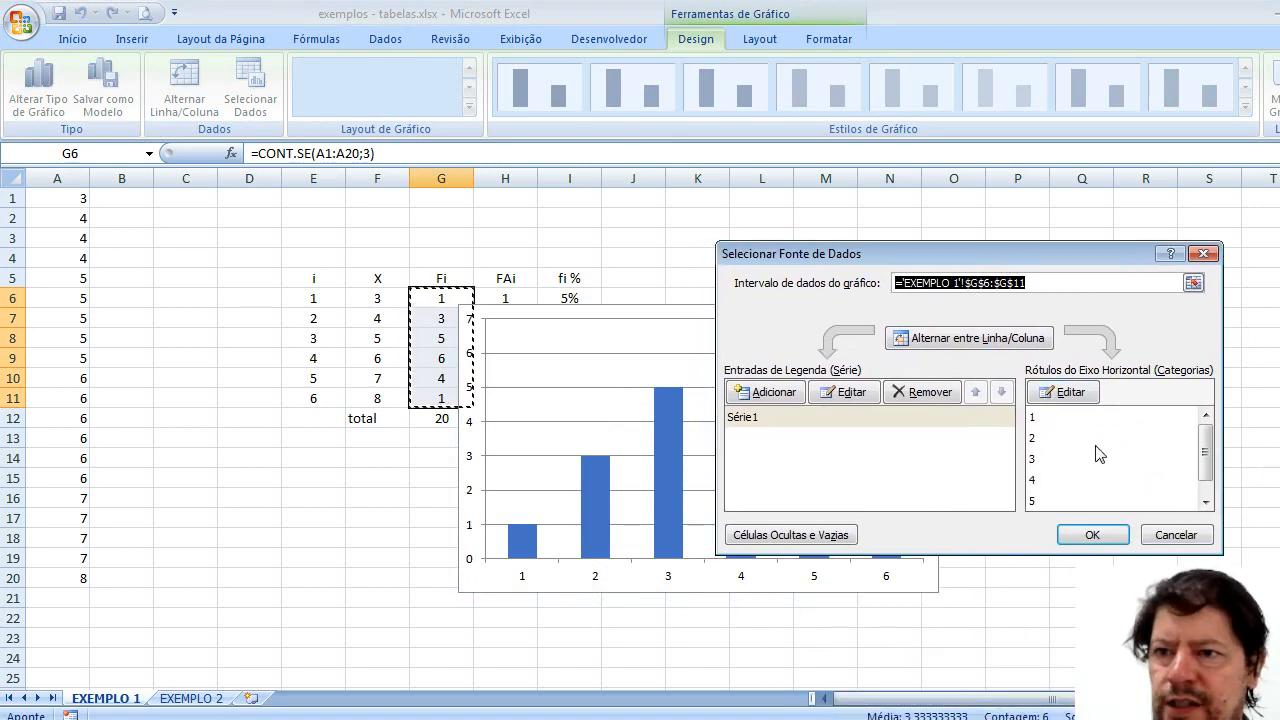
{"action": "left_click", "coordinate": [1077, 396]}
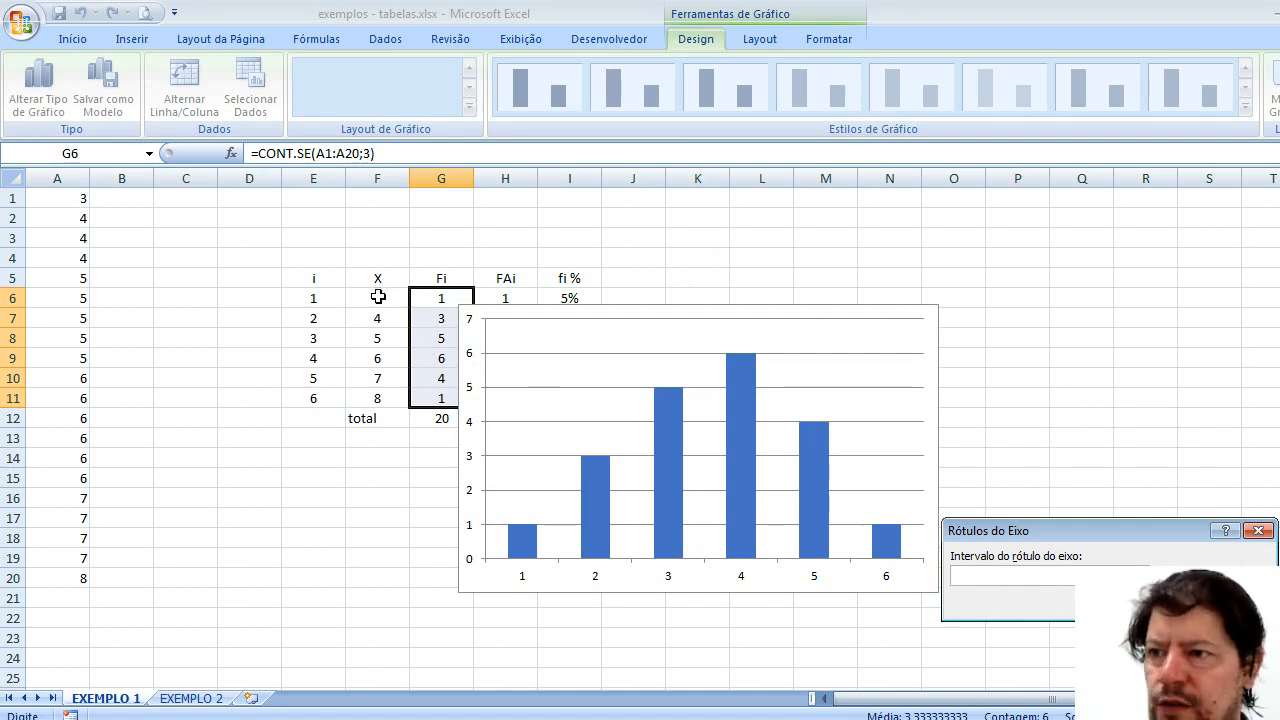
{"action": "left_click_drag", "start_coordinate": [377, 296], "coordinate": [377, 396]}
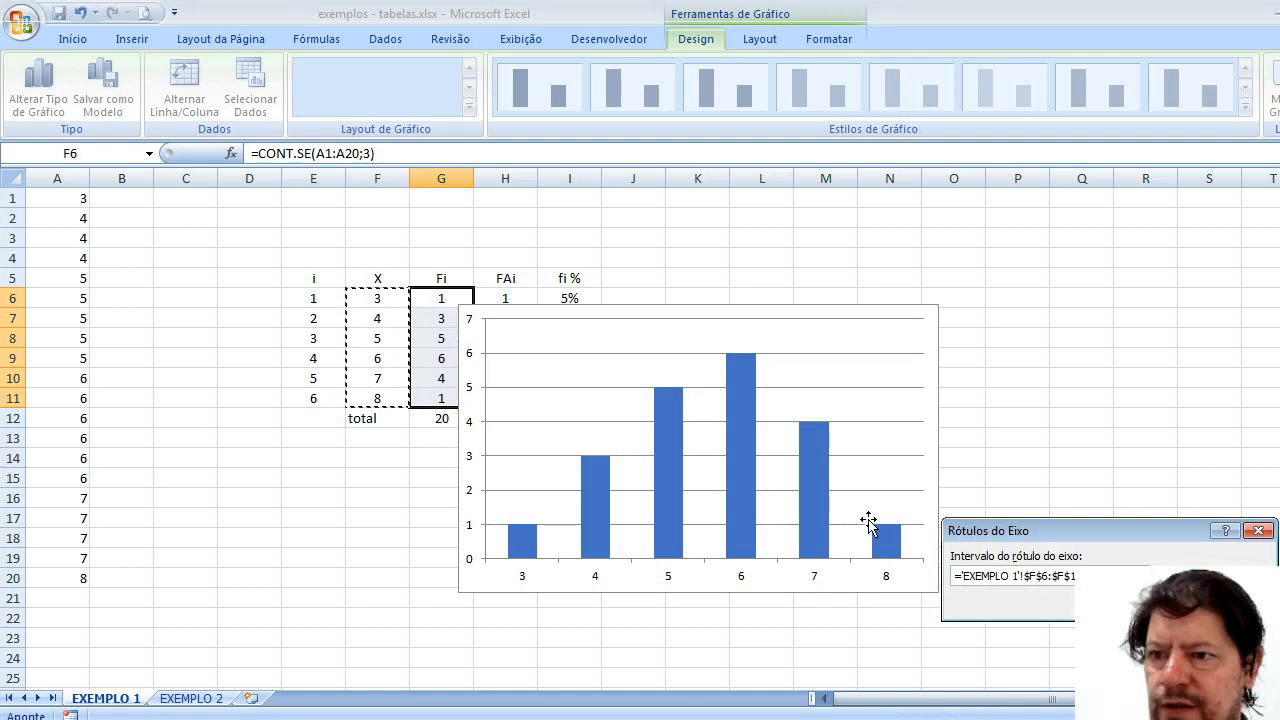
{"action": "key", "text": "Return"}
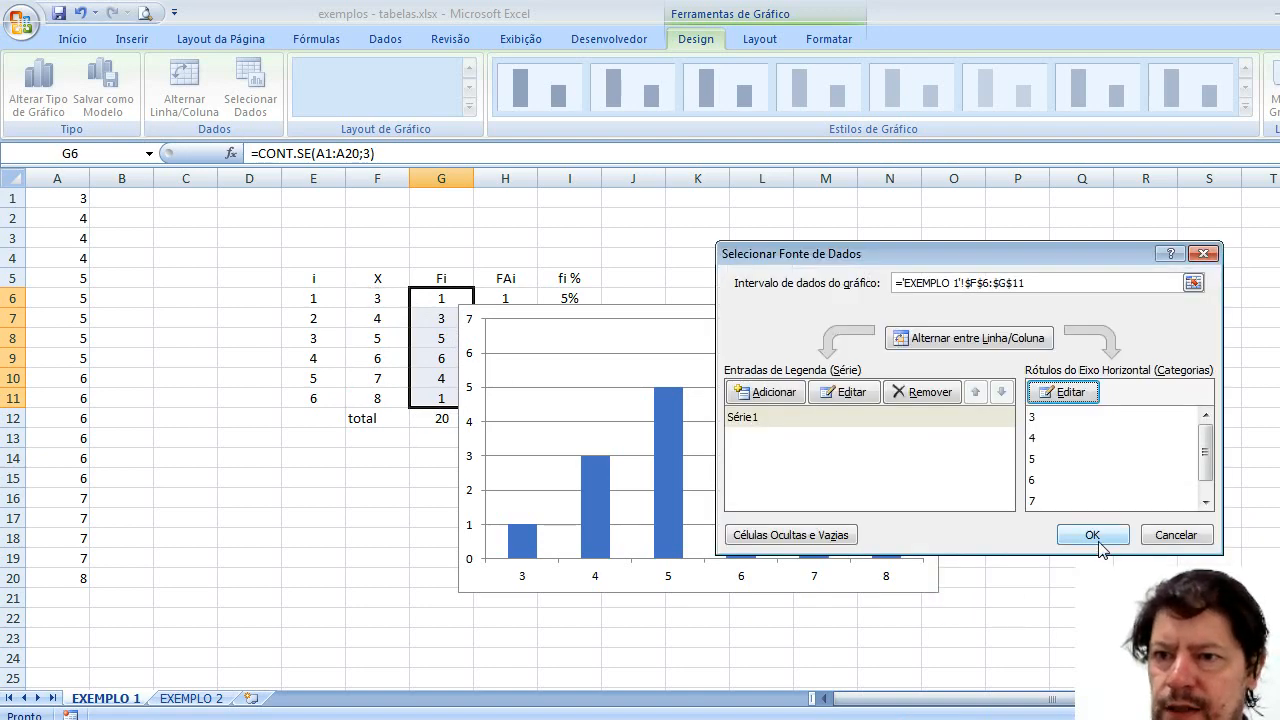
{"action": "left_click", "coordinate": [1093, 536]}
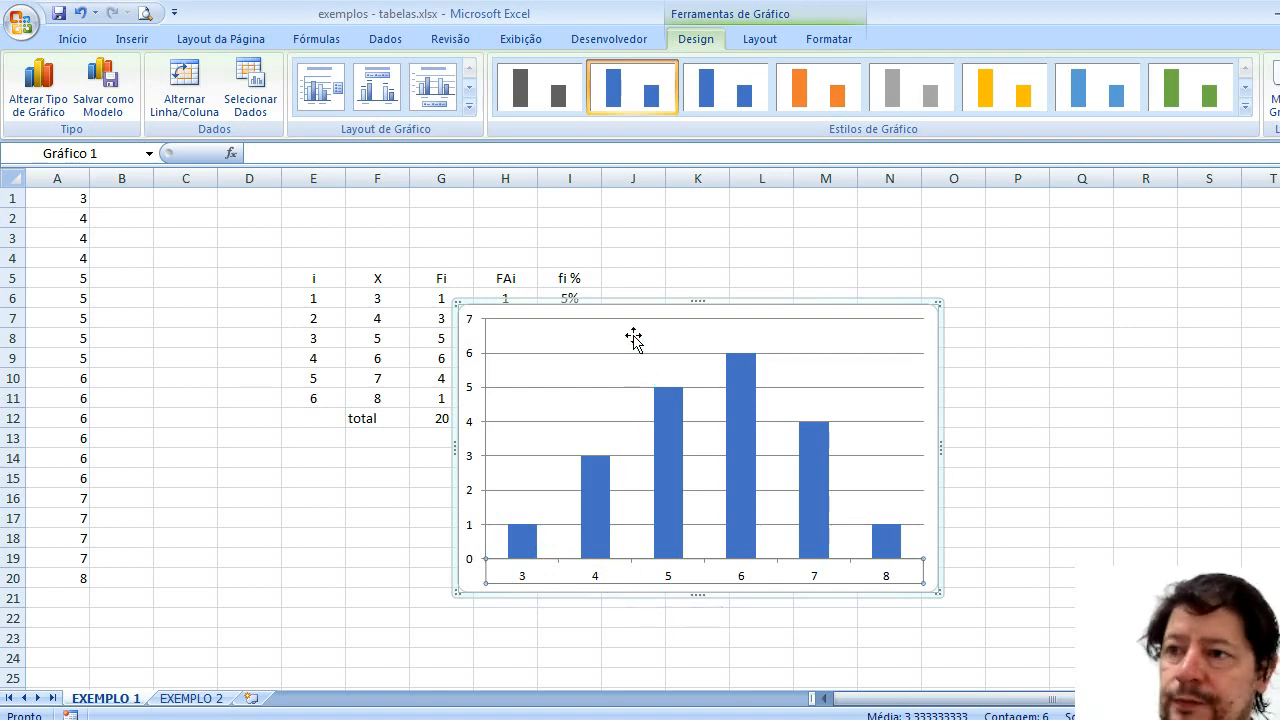
{"action": "left_click_drag", "start_coordinate": [631, 309], "coordinate": [860, 257]}
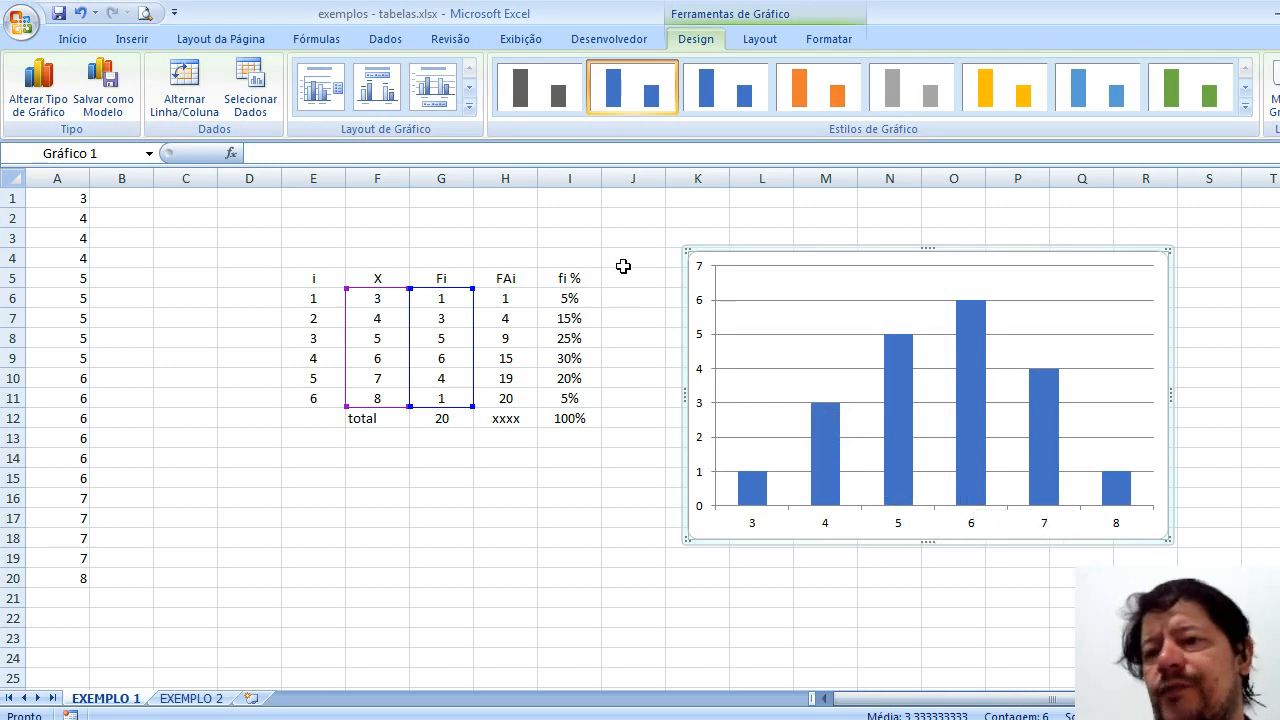
Step: Try a chart layout with axis titles and dense gridlines but no legend, and a histogram layout with no gaps between columns
{"action": "left_click", "coordinate": [470, 110]}
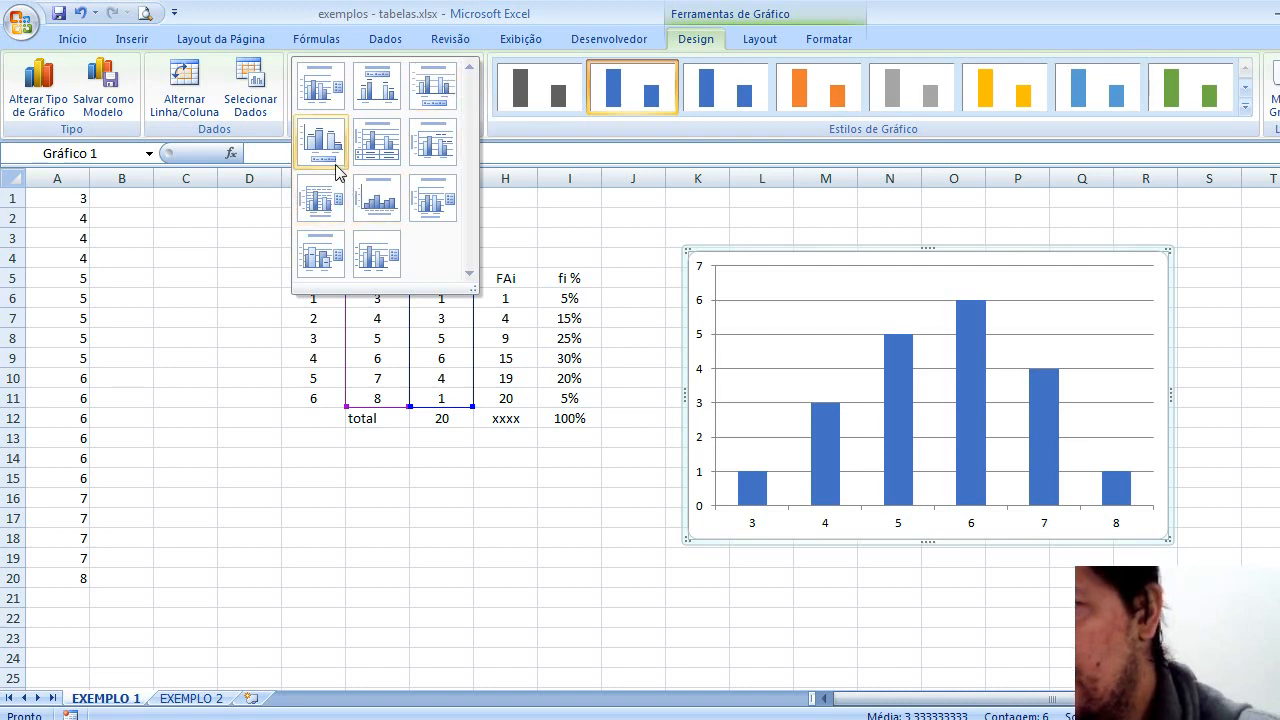
{"action": "left_click", "coordinate": [335, 203]}
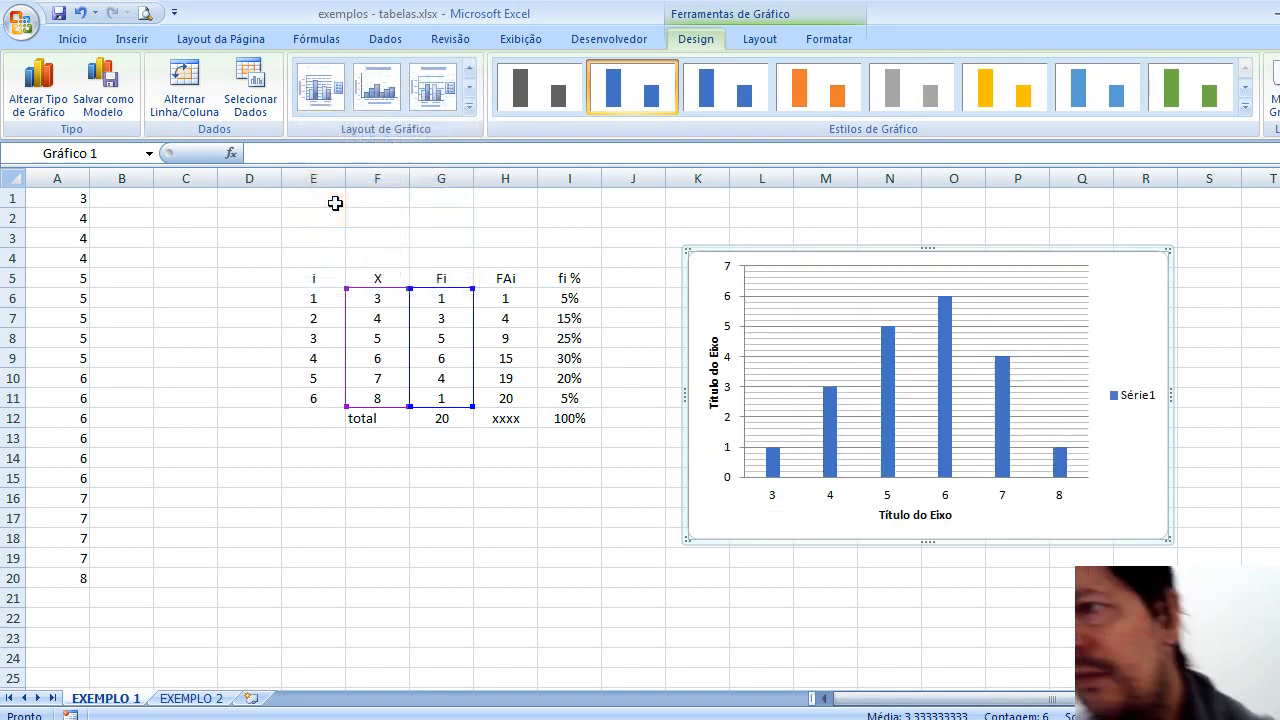
{"action": "left_click", "coordinate": [1141, 400]}
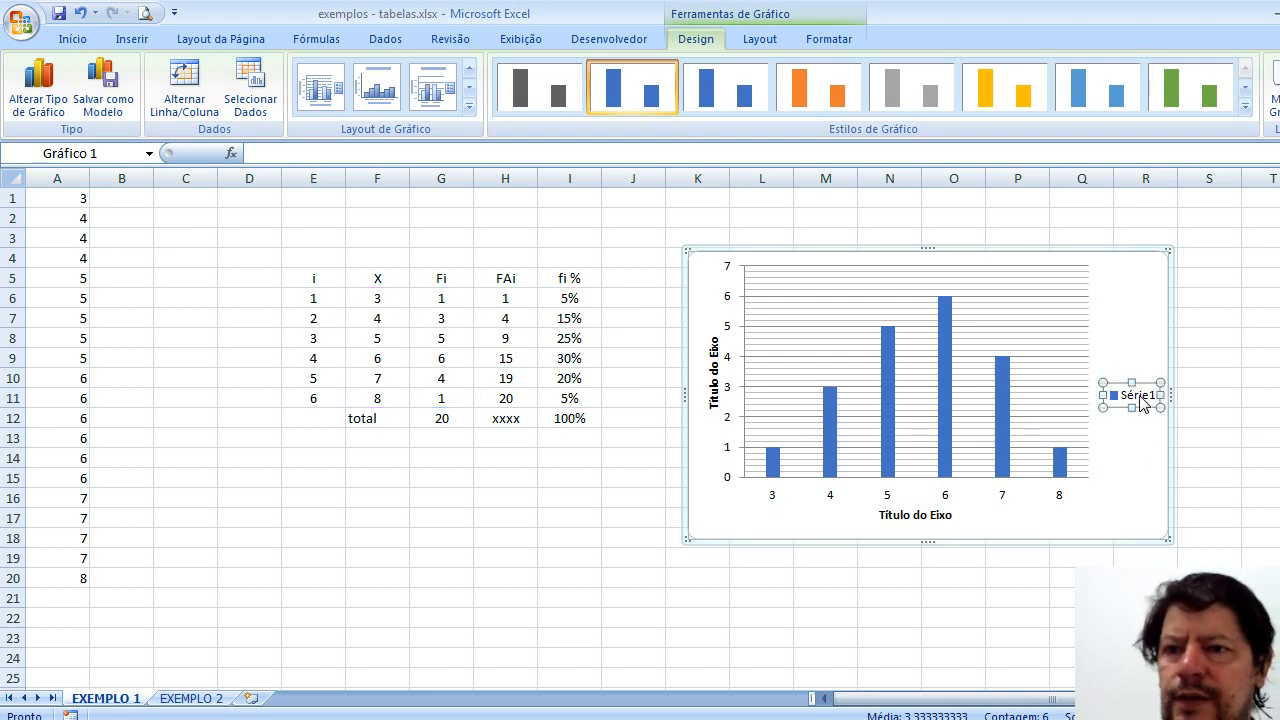
{"action": "key", "text": "Delete"}
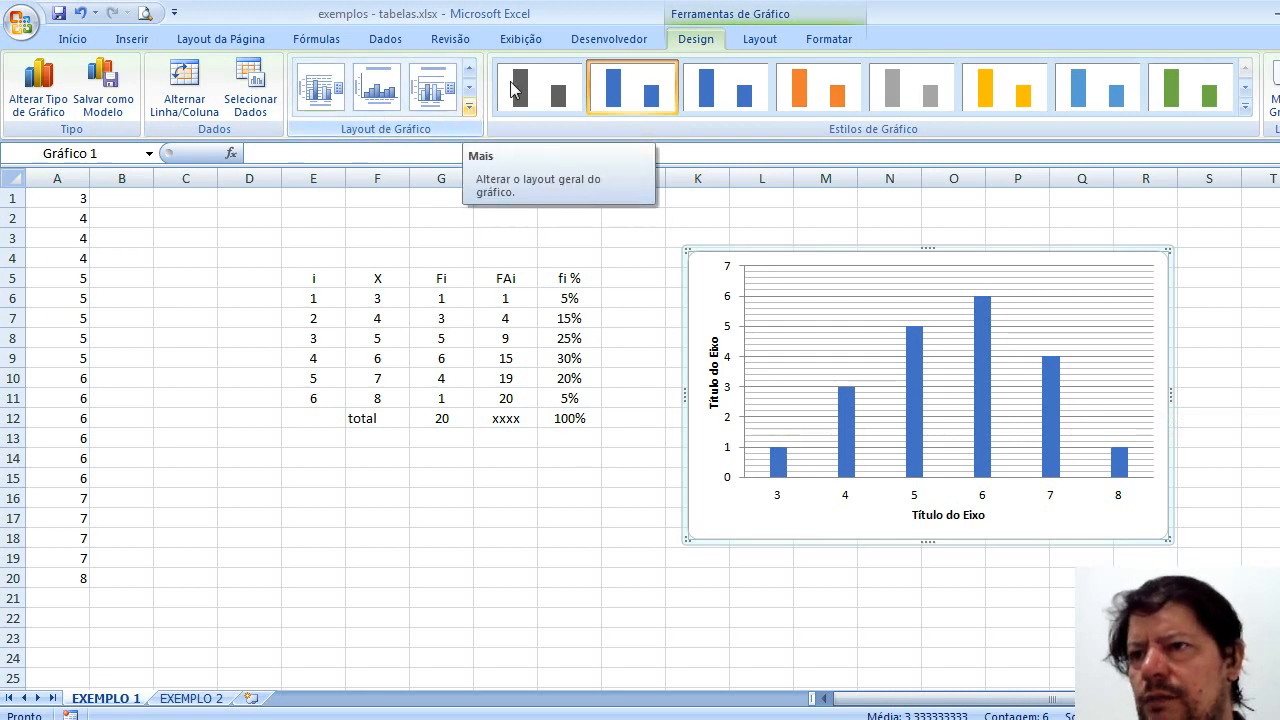
{"action": "left_click", "coordinate": [470, 107]}
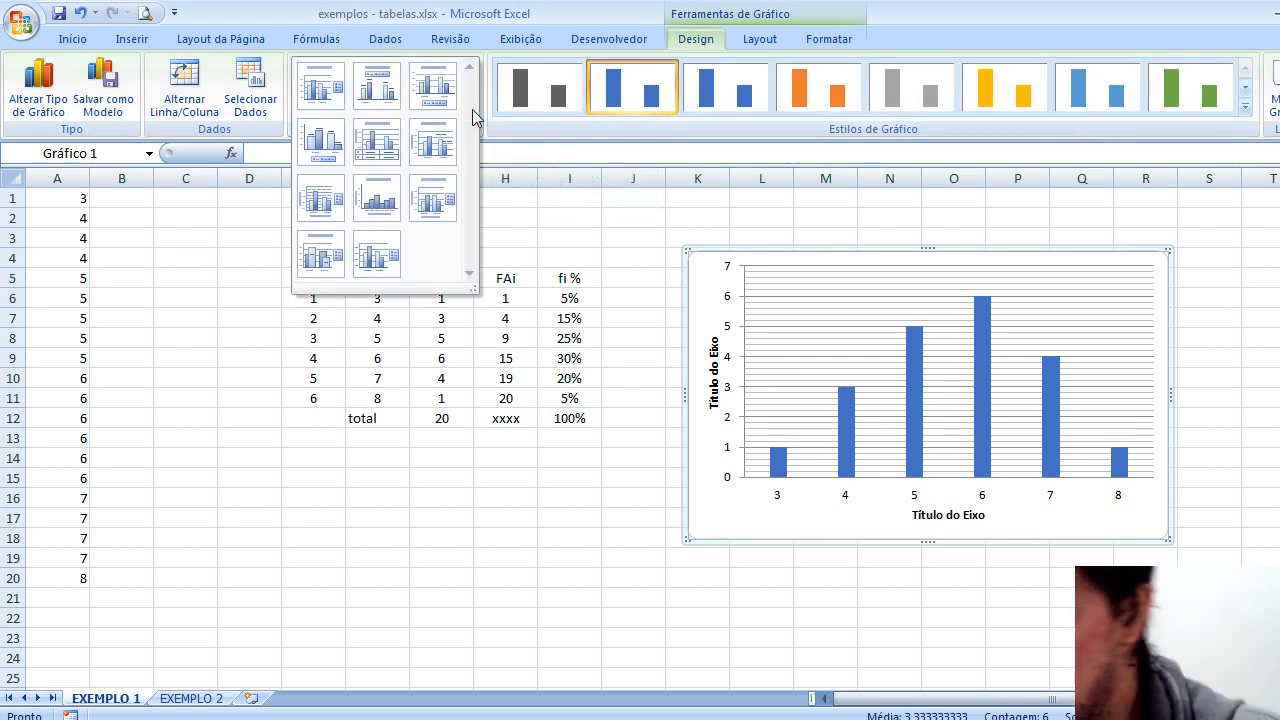
{"action": "left_click", "coordinate": [394, 190]}
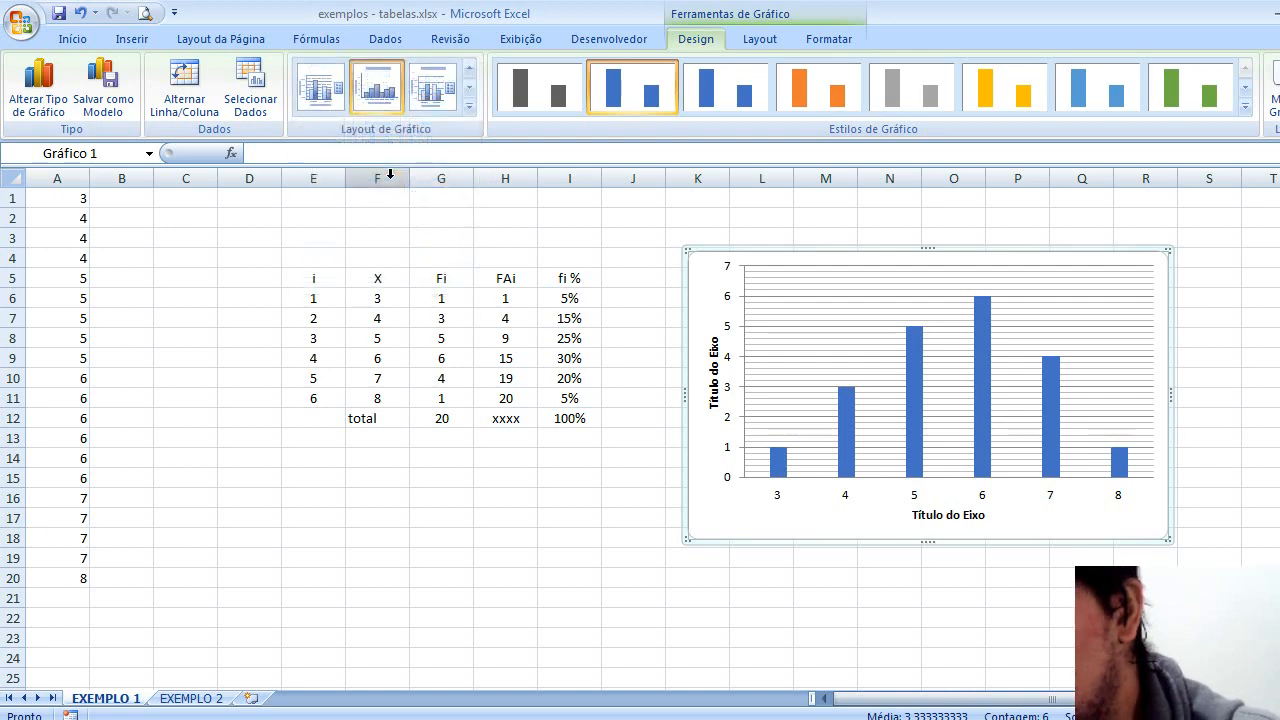
Step: Apply the chart layout with a chart title, both axis titles, major gridlines and spaced columns, and delete its legend
{"action": "left_click", "coordinate": [469, 107]}
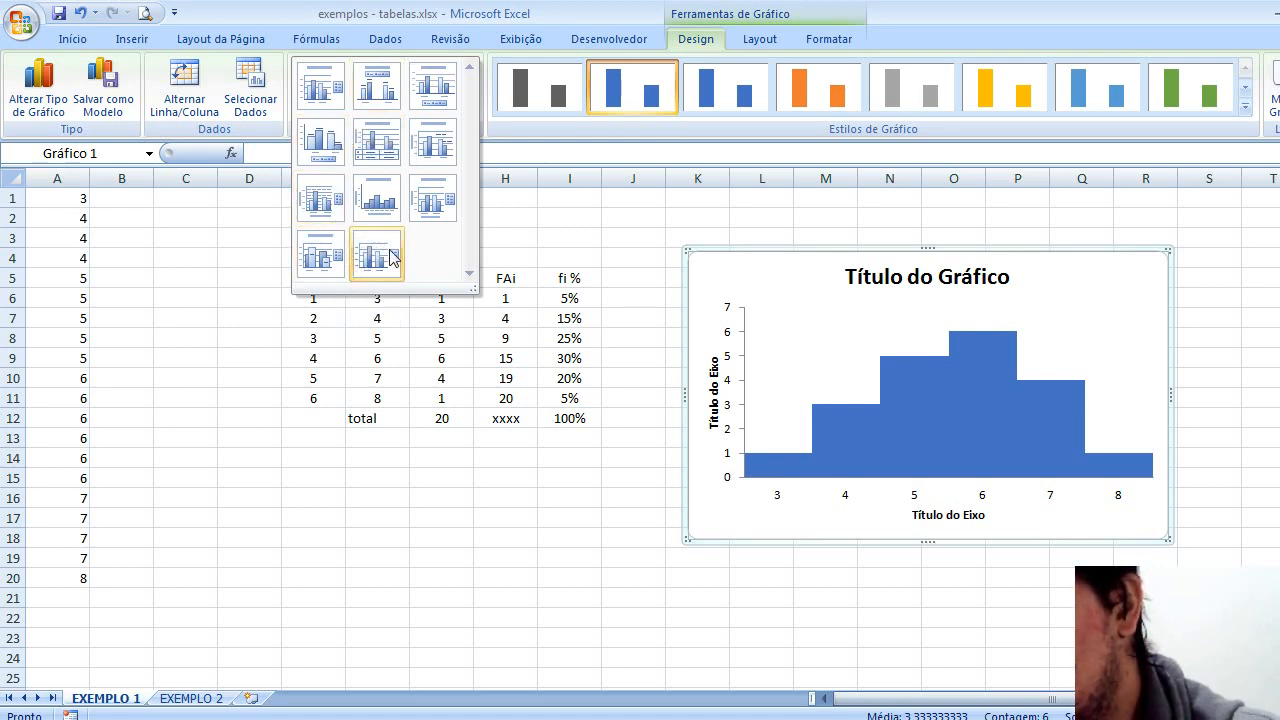
{"action": "left_click", "coordinate": [435, 200]}
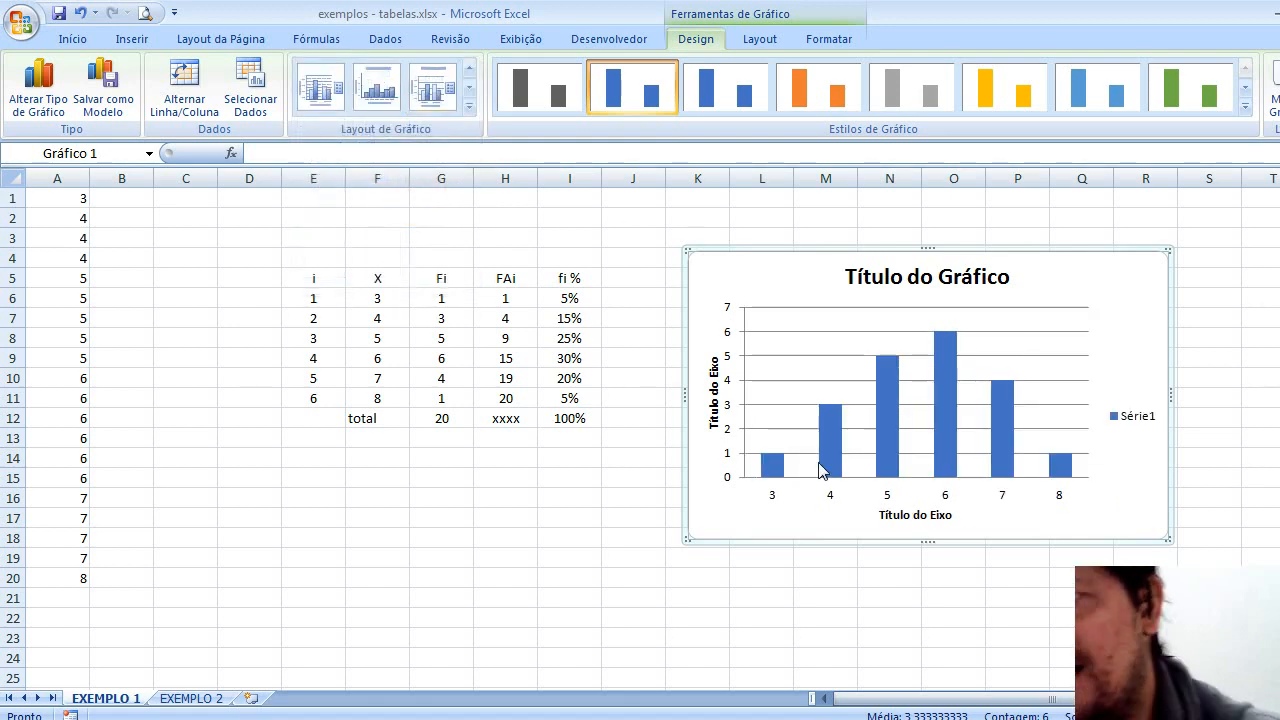
{"action": "left_click", "coordinate": [1130, 420]}
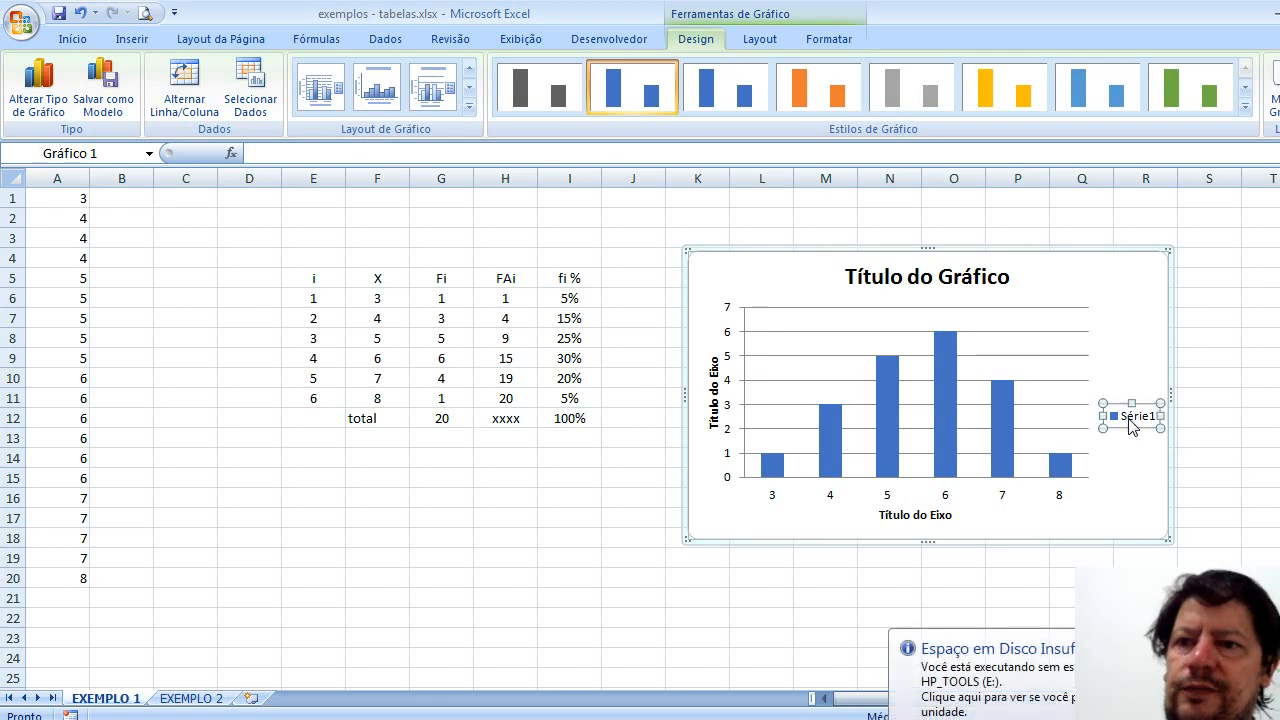
{"action": "key", "text": "Delete"}
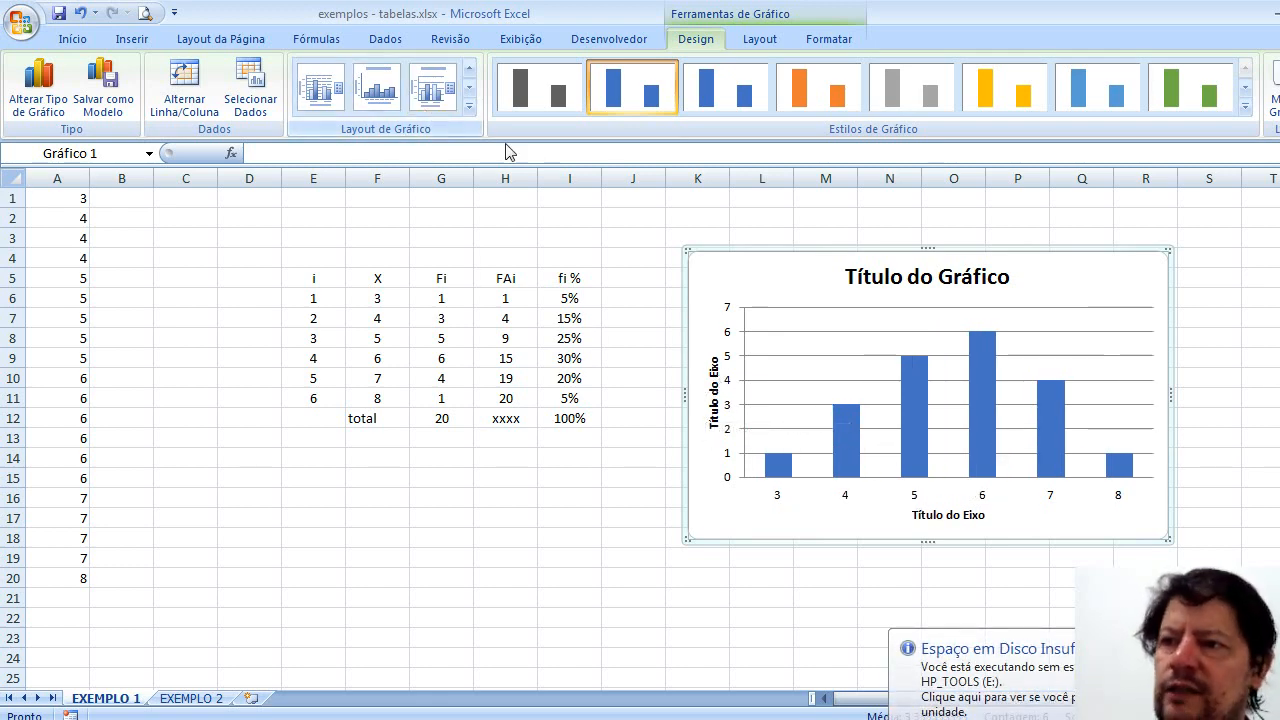
Step: Replace the chart title placeholder with "Número de ocorrências"
{"action": "left_click", "coordinate": [1010, 278]}
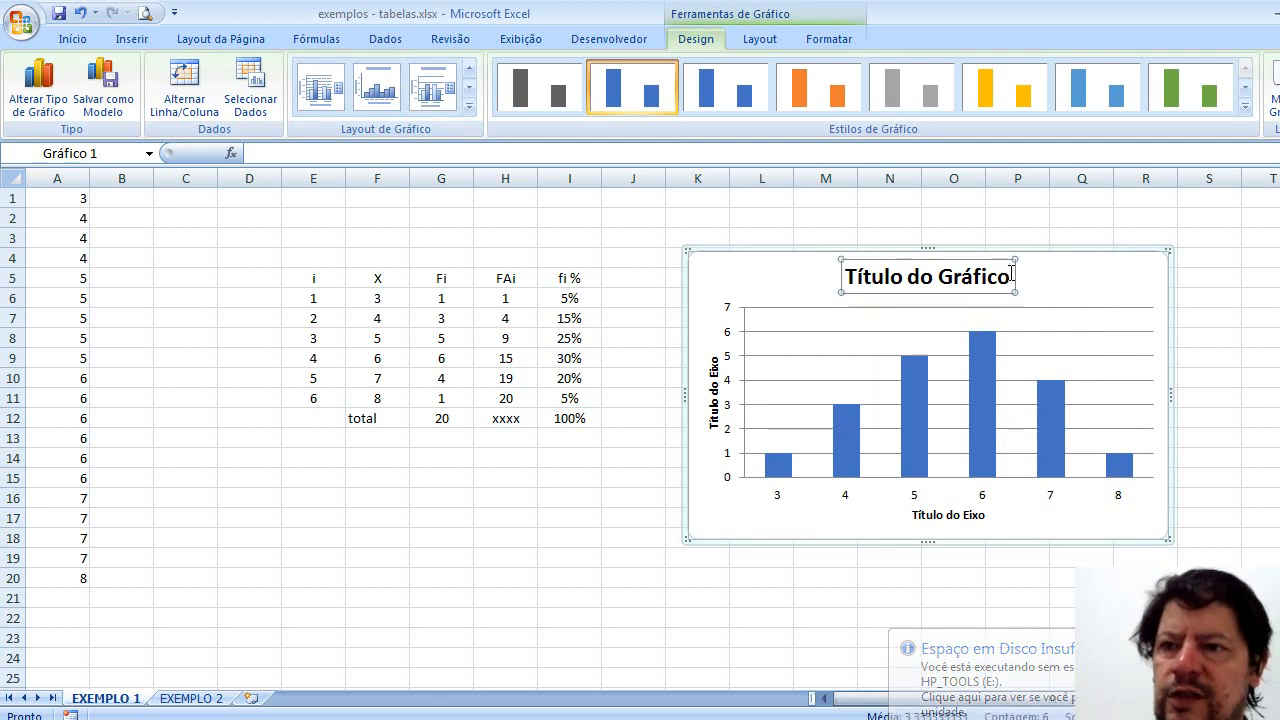
{"action": "key", "text": "BackSpace"}
{"action": "key", "text": "BackSpace"}
{"action": "key", "text": "BackSpace"}
{"action": "key", "text": "BackSpace"}
{"action": "key", "text": "BackSpace"}
{"action": "key", "text": "BackSpace"}
{"action": "key", "text": "BackSpace"}
{"action": "key", "text": "BackSpace"}
{"action": "key", "text": "BackSpace"}
{"action": "key", "text": "BackSpace"}
{"action": "key", "text": "BackSpace"}
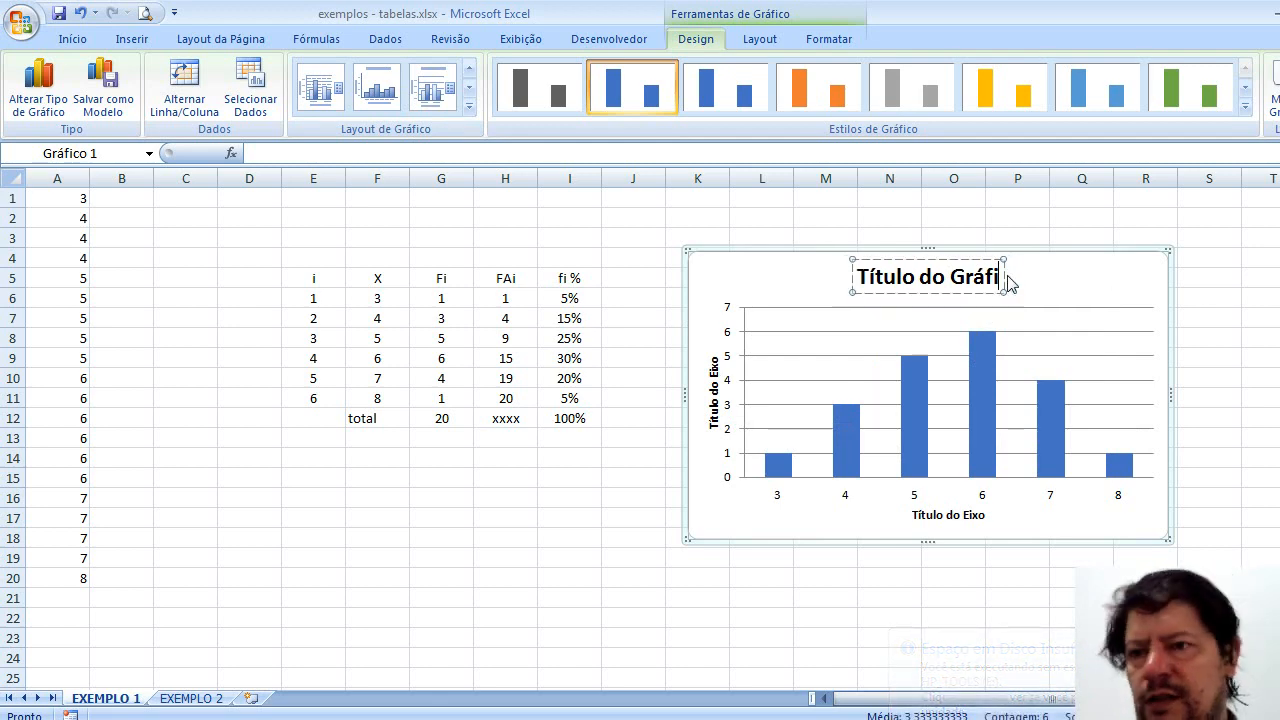
{"action": "key", "text": "BackSpace"}
{"action": "key", "text": "BackSpace"}
{"action": "key", "text": "BackSpace"}
{"action": "key", "text": "BackSpace"}
{"action": "key", "text": "BackSpace"}
{"action": "key", "text": "BackSpace"}
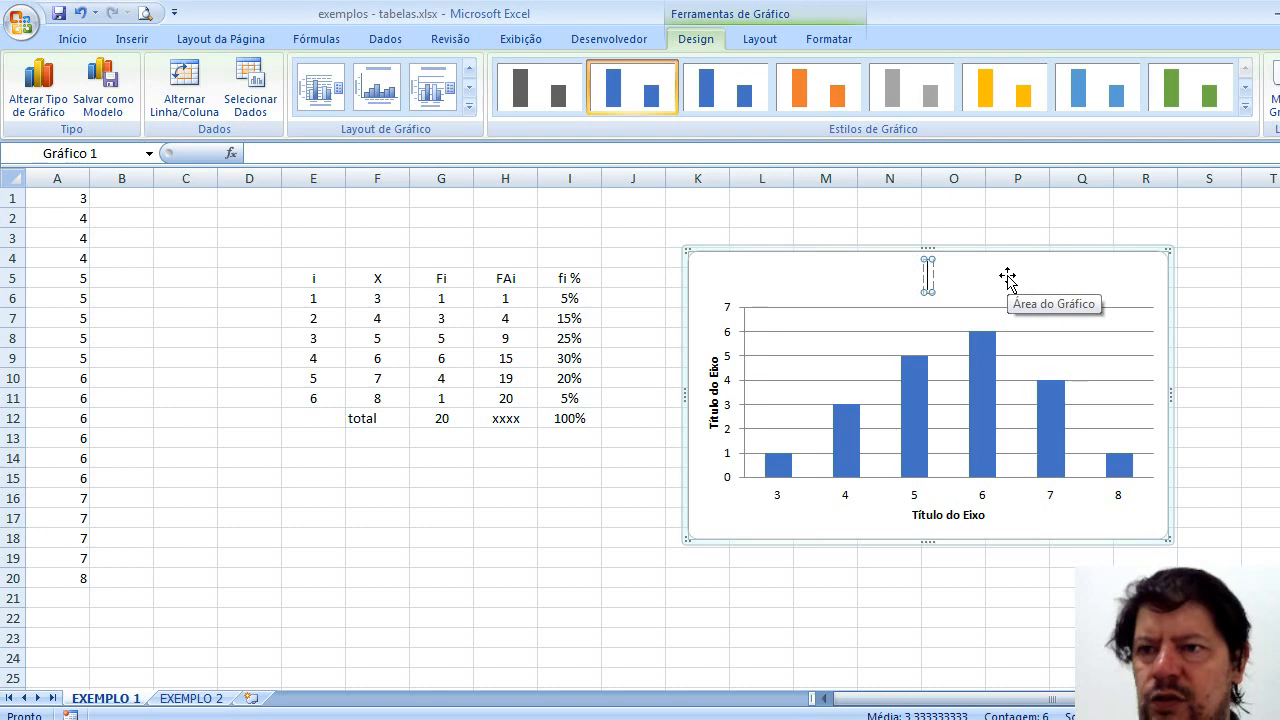
{"action": "type", "text": "Número"}
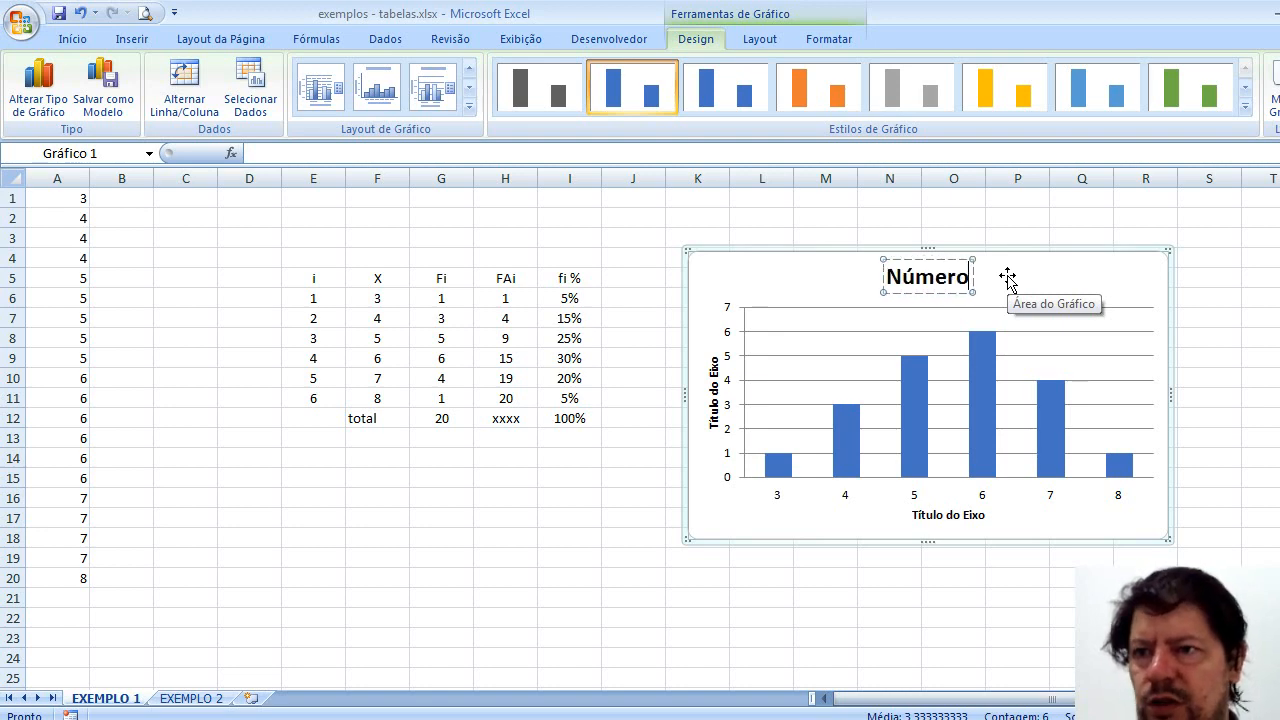
{"action": "type", "text": " de oco"}
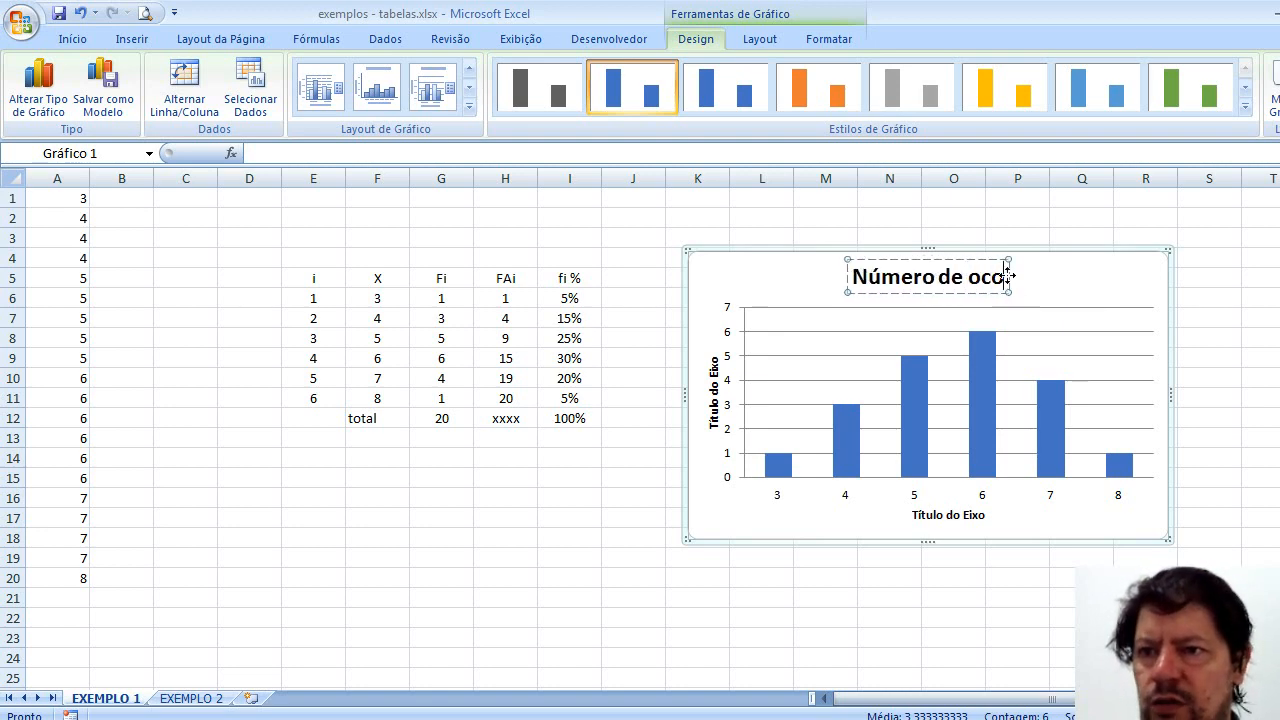
{"action": "type", "text": "rrências"}
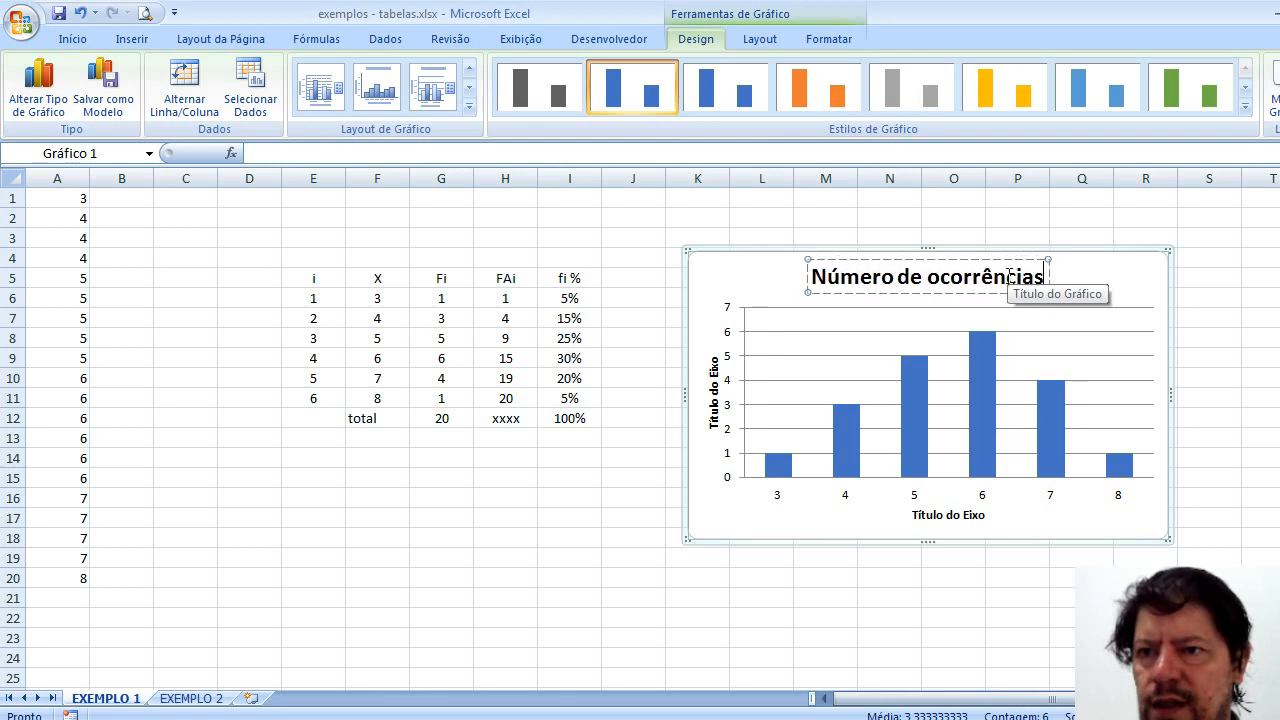
Step: Replace the horizontal axis title with "Valores da variável X"
{"action": "left_click", "coordinate": [965, 516]}
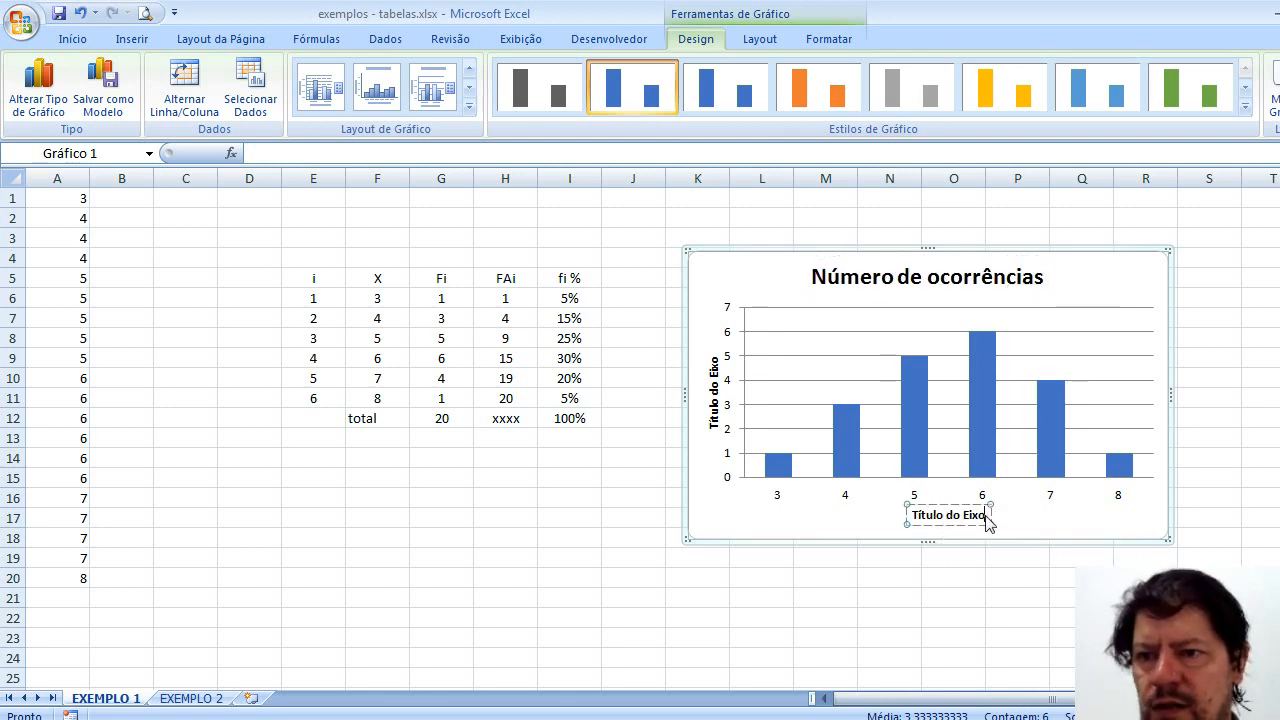
{"action": "left_click", "coordinate": [987, 516]}
{"action": "key", "text": "BackSpace"}
{"action": "key", "text": "BackSpace"}
{"action": "key", "text": "BackSpace"}
{"action": "key", "text": "BackSpace"}
{"action": "key", "text": "BackSpace"}
{"action": "key", "text": "BackSpace"}
{"action": "key", "text": "BackSpace"}
{"action": "key", "text": "BackSpace"}
{"action": "key", "text": "BackSpace"}
{"action": "key", "text": "BackSpace"}
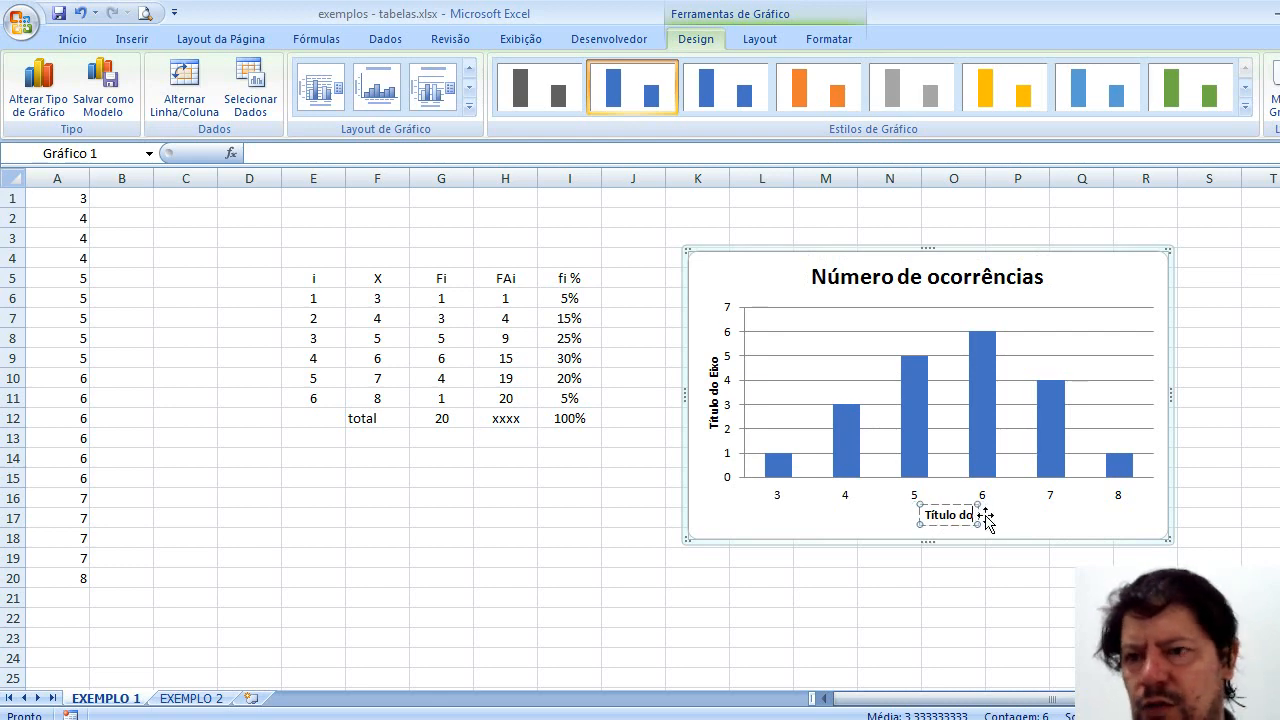
{"action": "key", "text": "BackSpace"}
{"action": "key", "text": "BackSpace"}
{"action": "key", "text": "BackSpace"}
{"action": "key", "text": "BackSpace"}
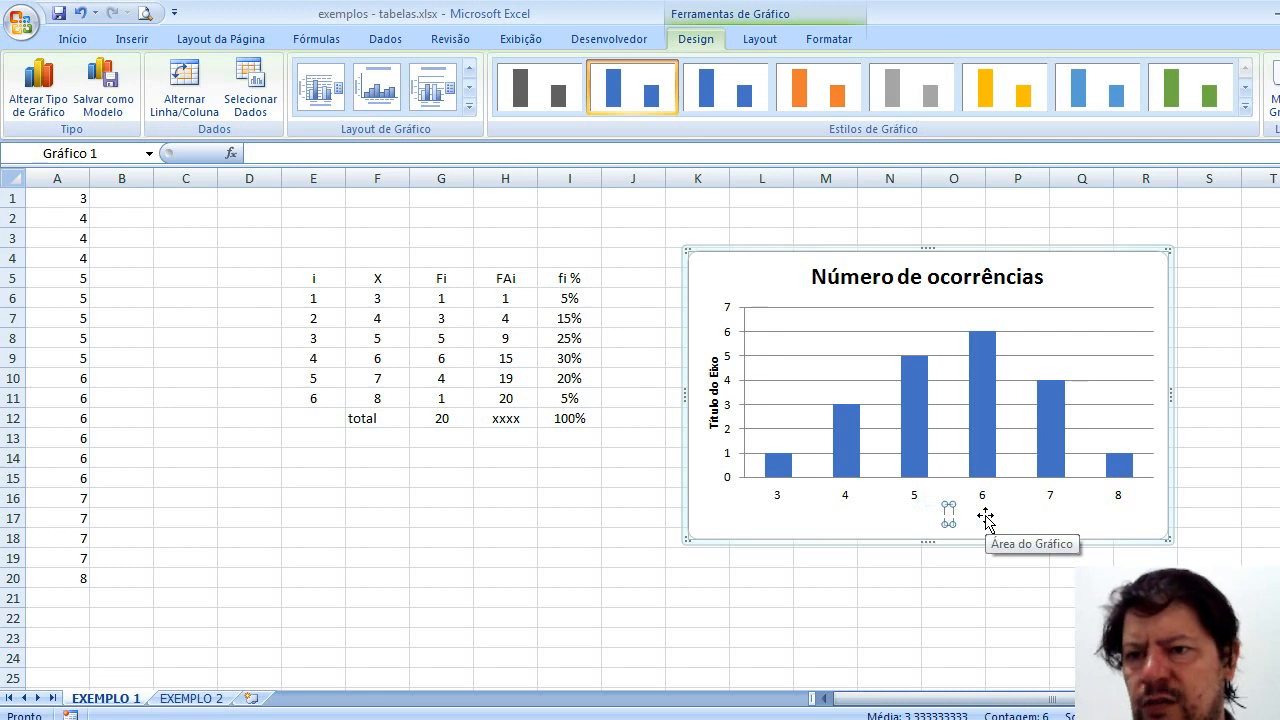
{"action": "type", "text": "Va"}
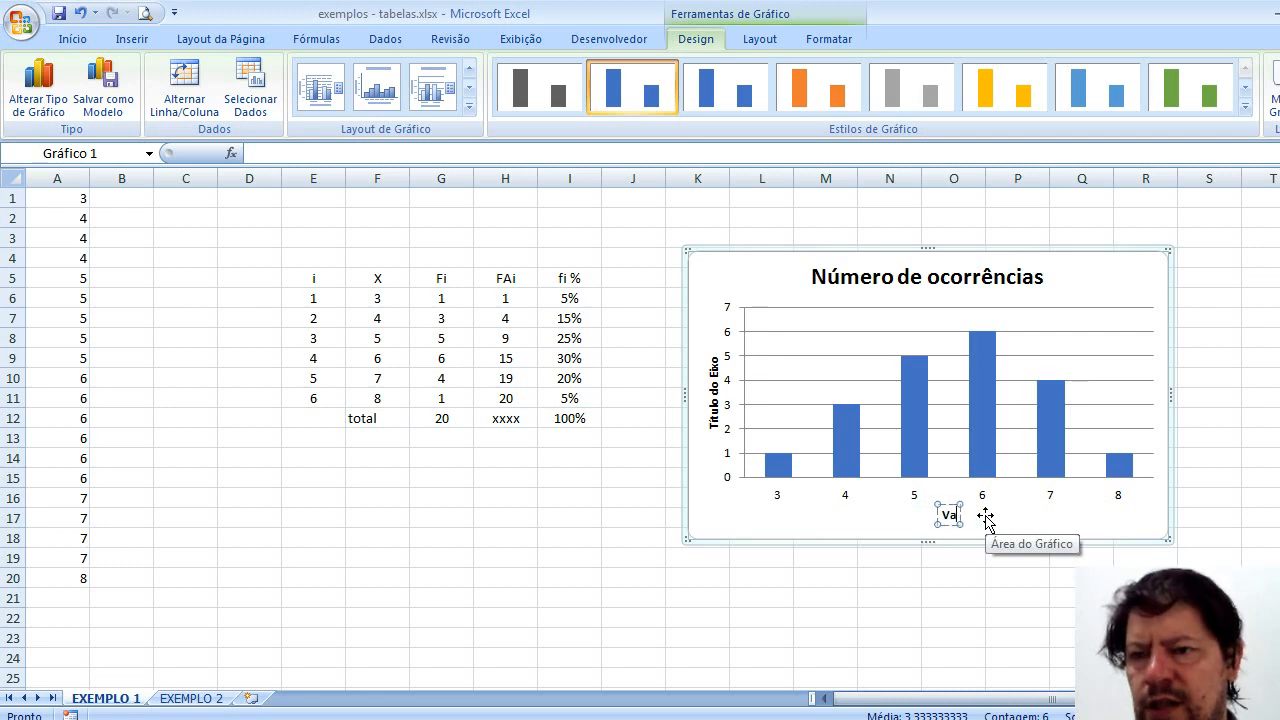
{"action": "type", "text": "lores d"}
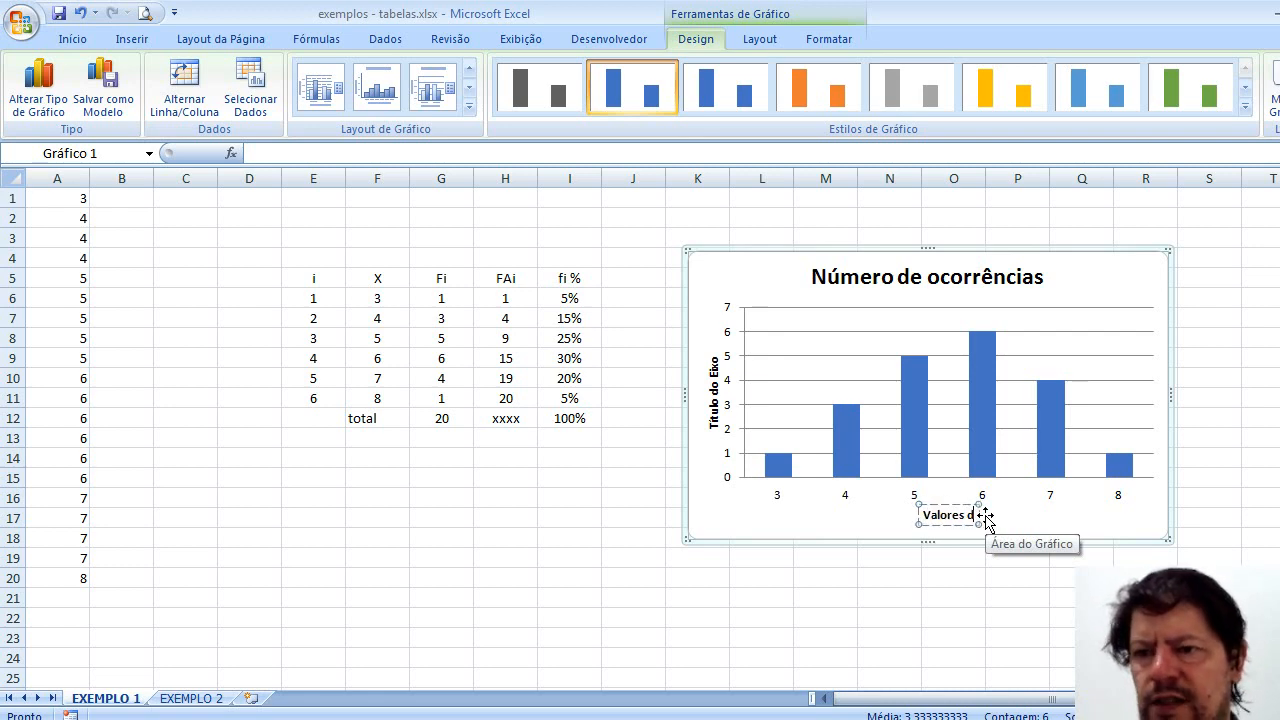
{"action": "type", "text": "a variável"}
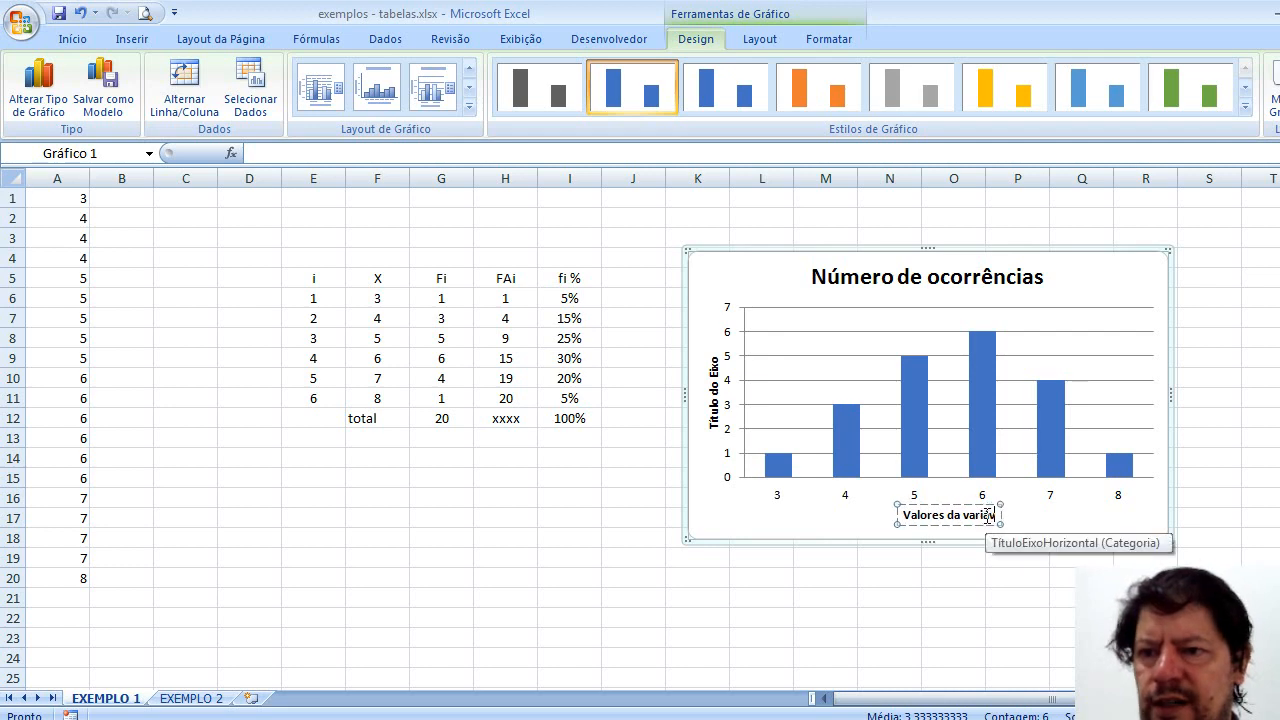
{"action": "type", "text": " X"}
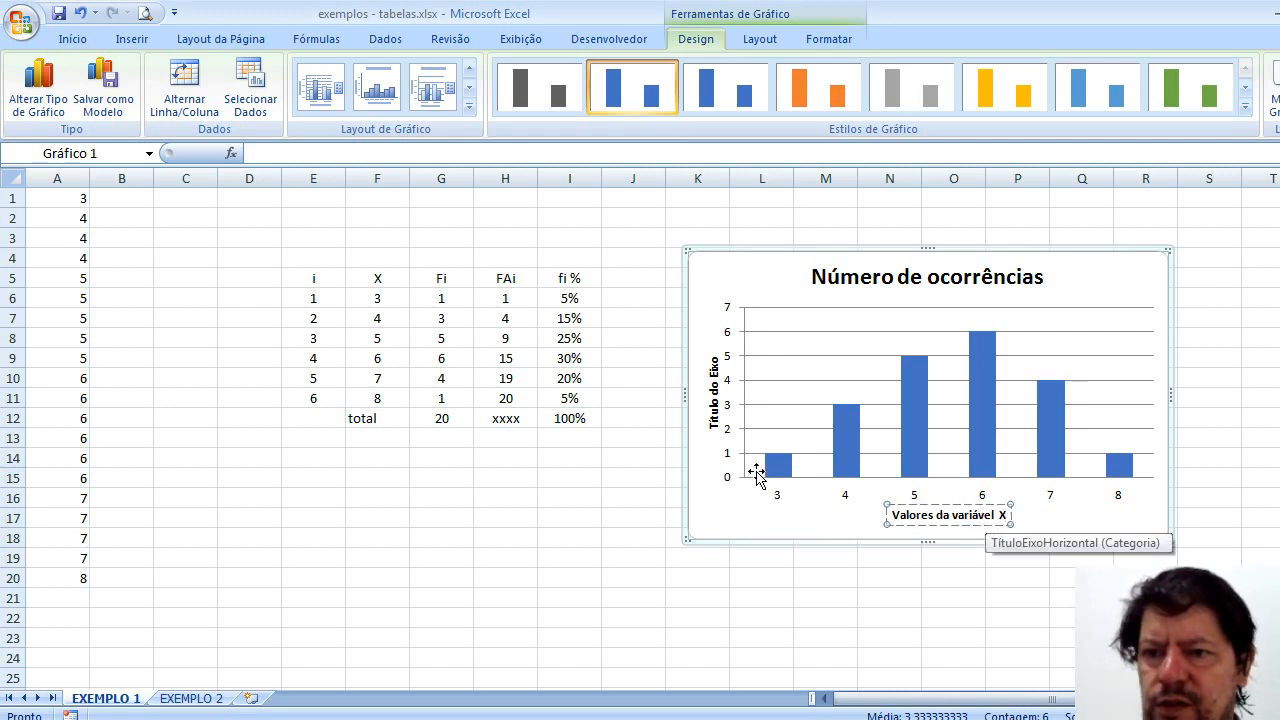
Step: Replace the vertical axis title with "Frequências"
{"action": "left_click", "coordinate": [712, 420]}
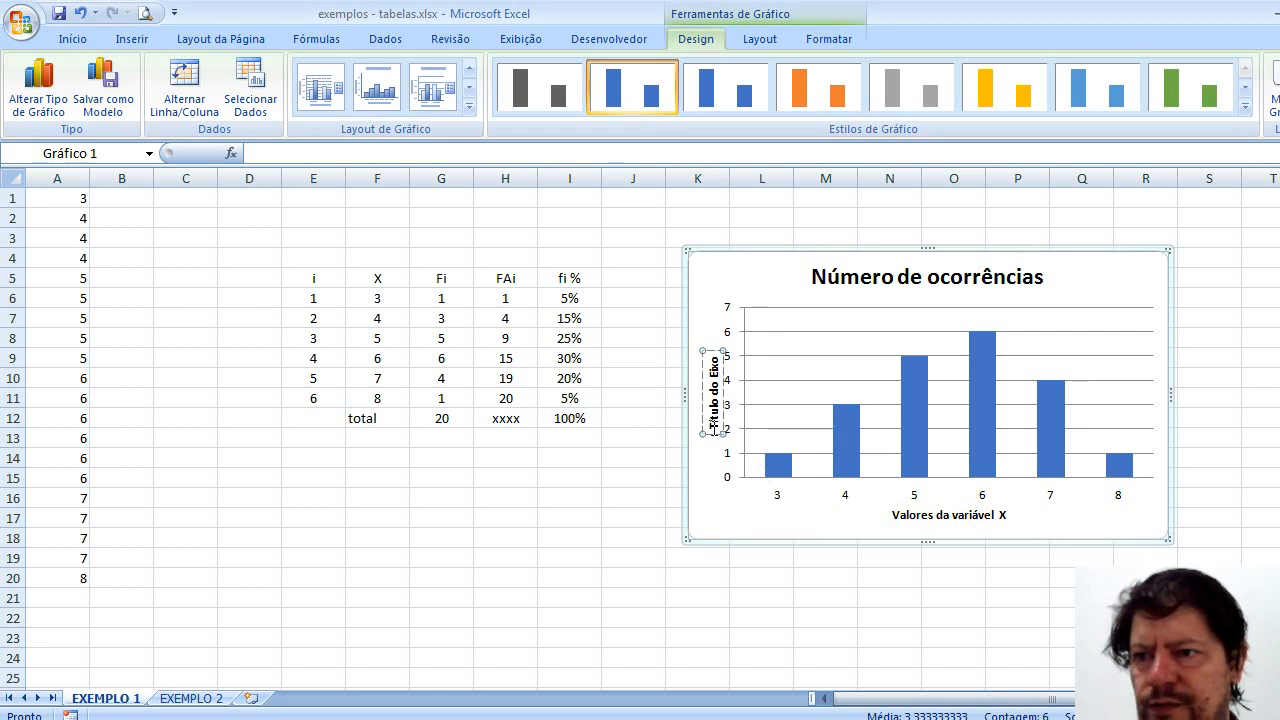
{"action": "key", "text": "Delete"}
{"action": "key", "text": "Delete"}
{"action": "key", "text": "Delete"}
{"action": "key", "text": "Delete"}
{"action": "key", "text": "Delete"}
{"action": "key", "text": "Delete"}
{"action": "key", "text": "Delete"}
{"action": "key", "text": "Delete"}
{"action": "key", "text": "Delete"}
{"action": "key", "text": "Delete"}
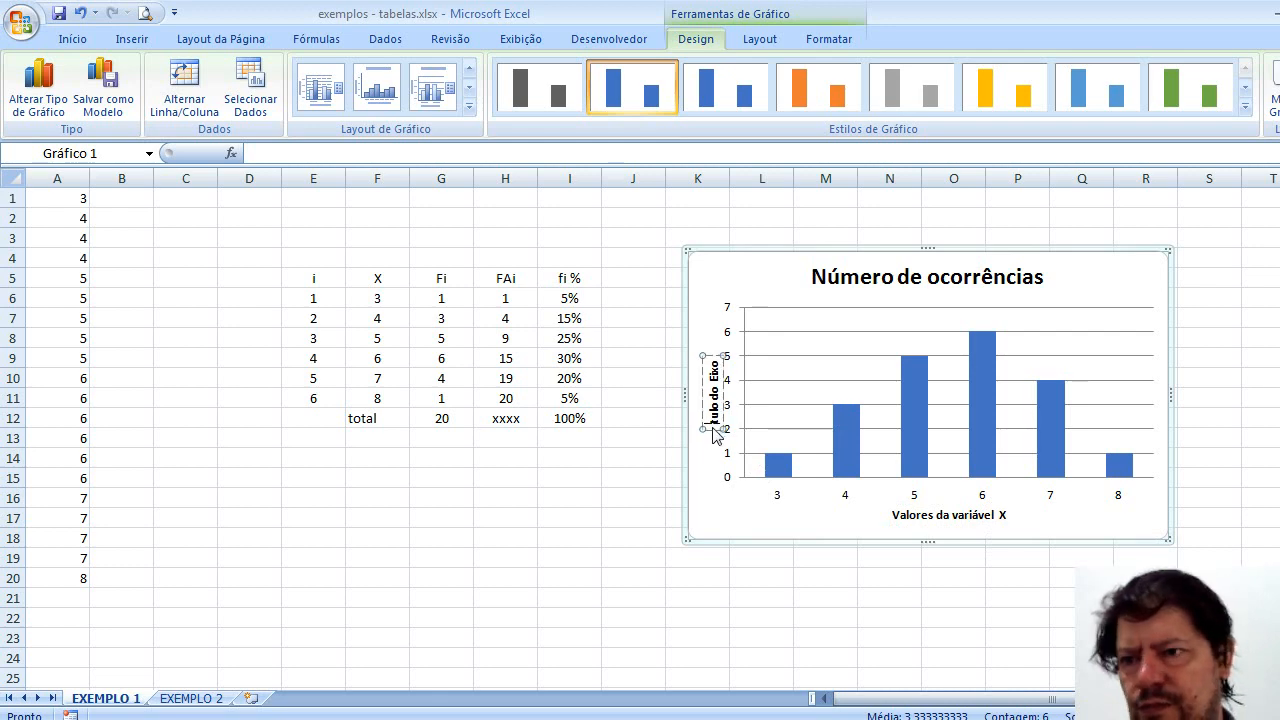
{"action": "key", "text": "Delete"}
{"action": "key", "text": "Delete"}
{"action": "key", "text": "Delete"}
{"action": "key", "text": "Delete"}
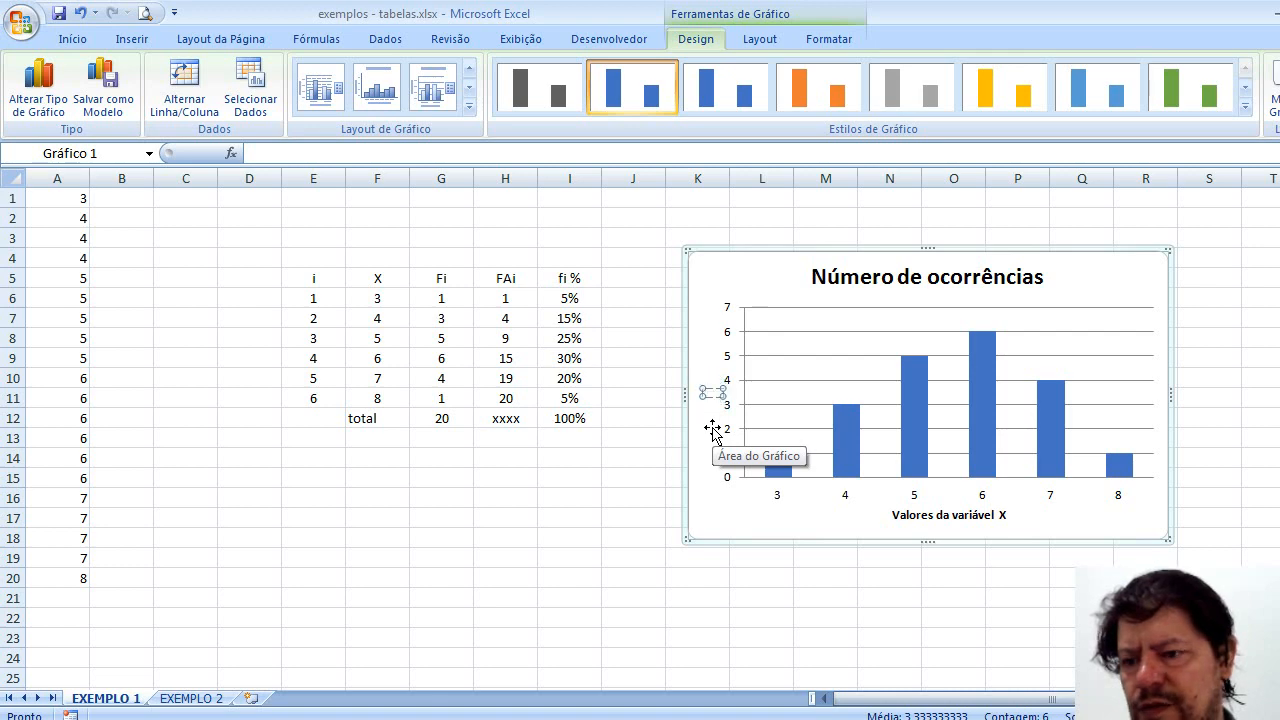
{"action": "type", "text": "Frequ"}
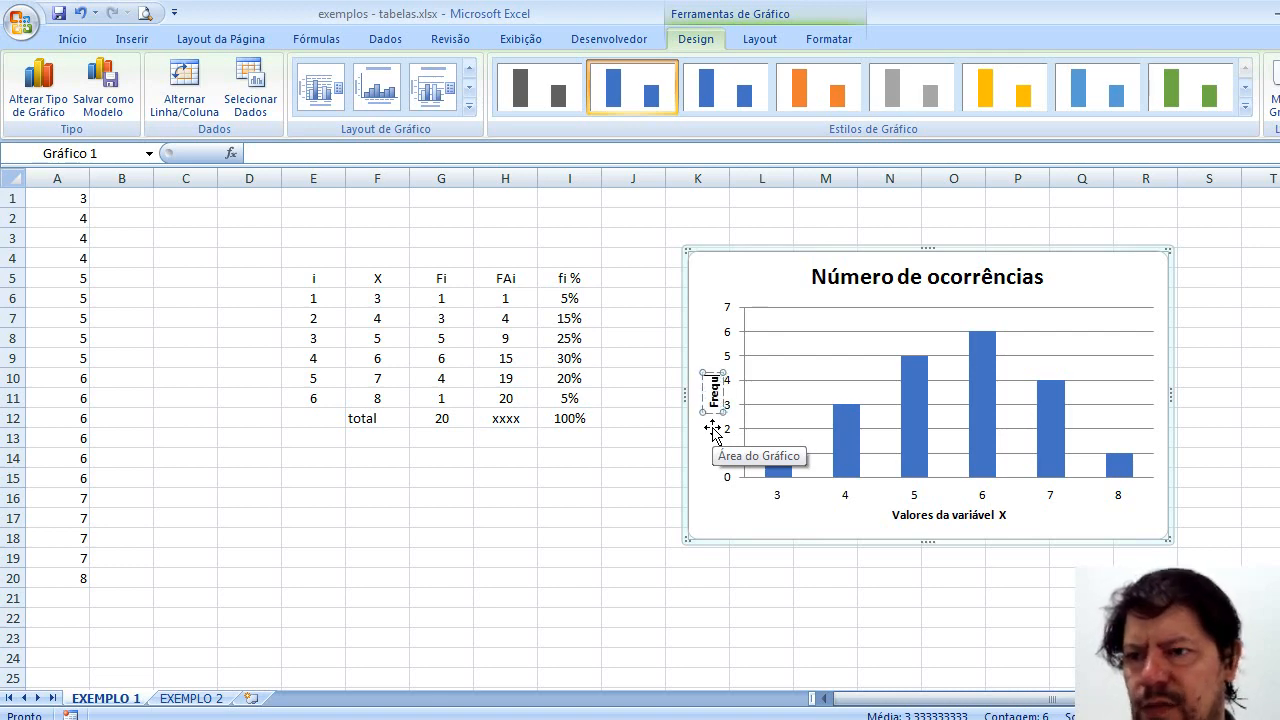
{"action": "type", "text": "ências"}
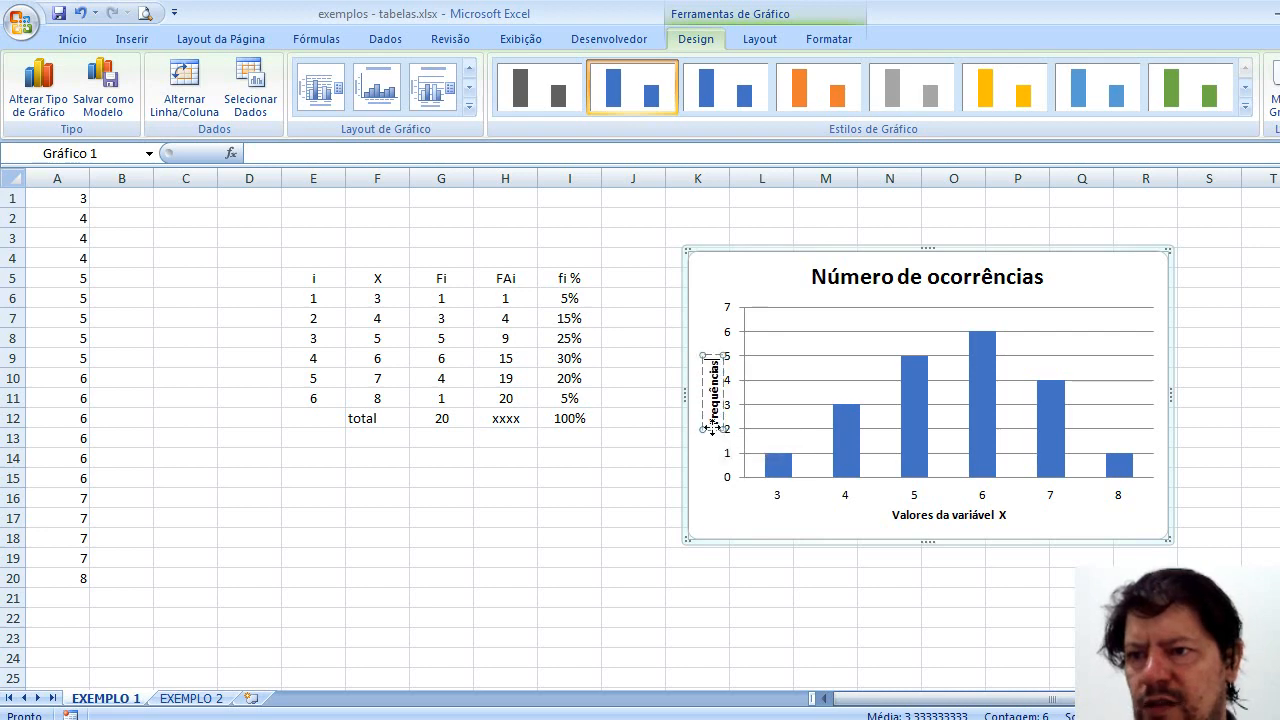
{"action": "left_click", "coordinate": [740, 521]}
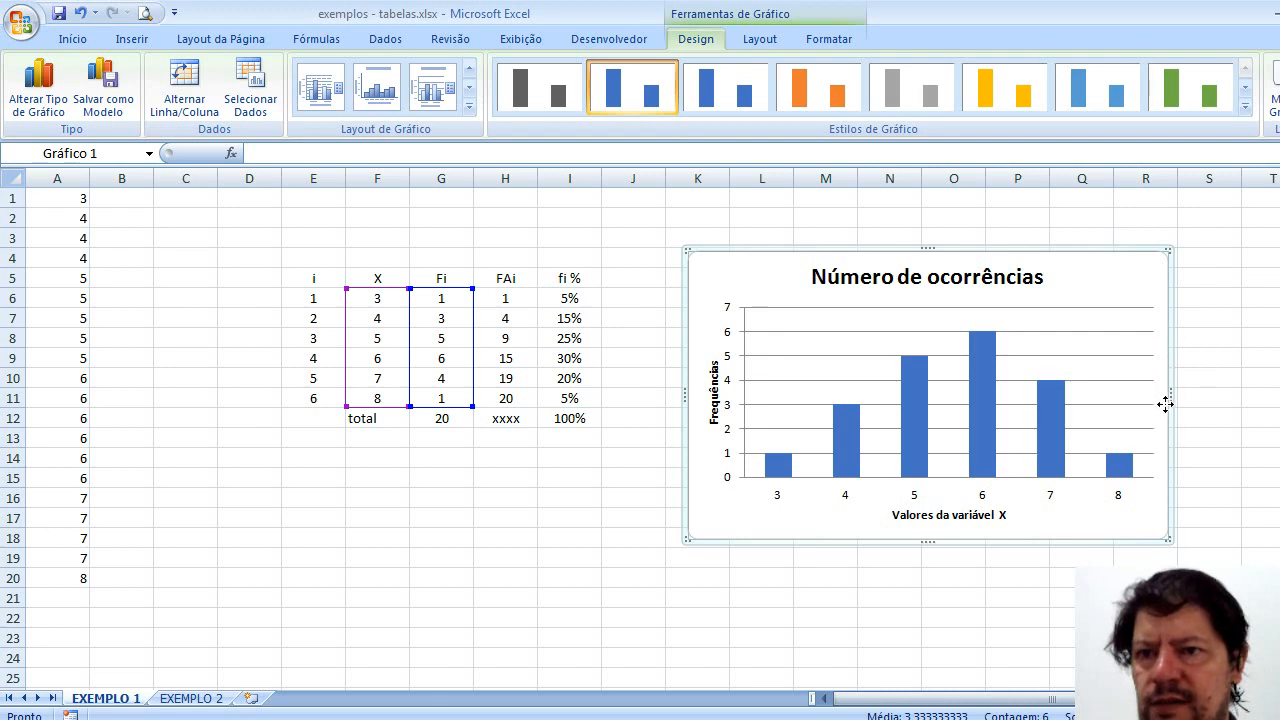
Step: Enlarge the chart by widening it into column S and extending it down to row 21, then deselect it
{"action": "left_click_drag", "start_coordinate": [1169, 392], "coordinate": [1216, 390]}
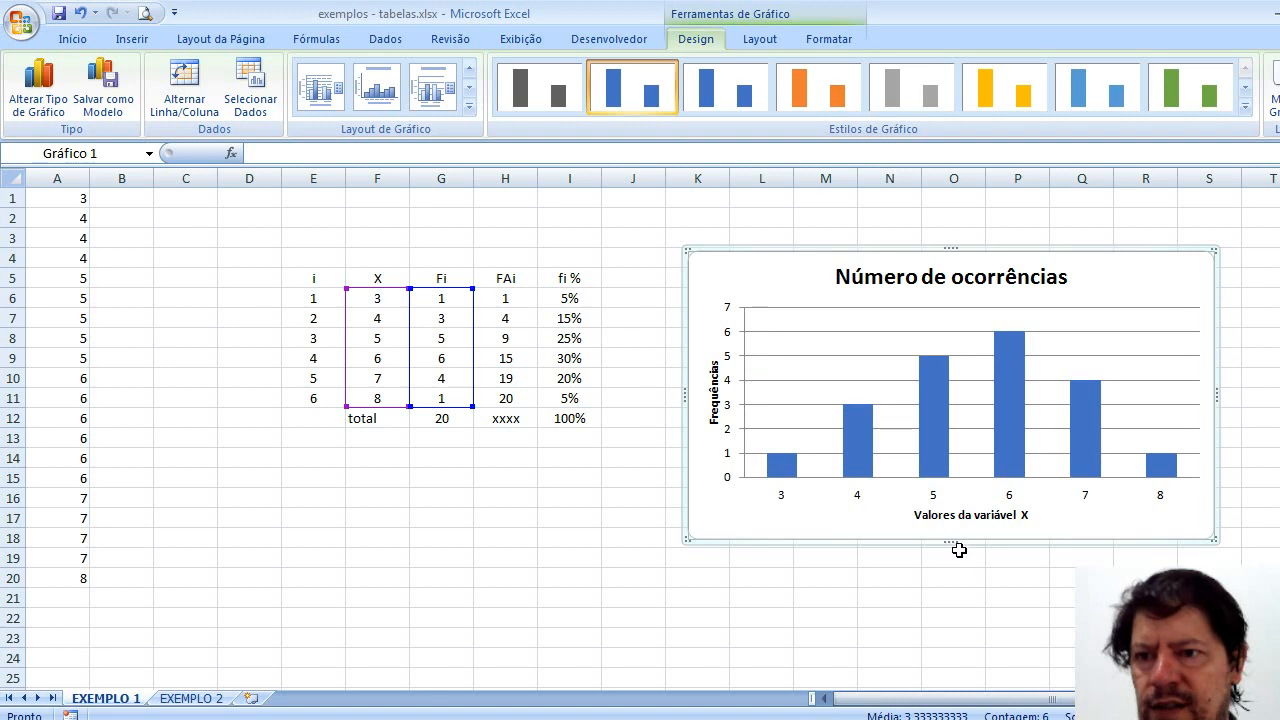
{"action": "left_click_drag", "start_coordinate": [951, 542], "coordinate": [957, 602]}
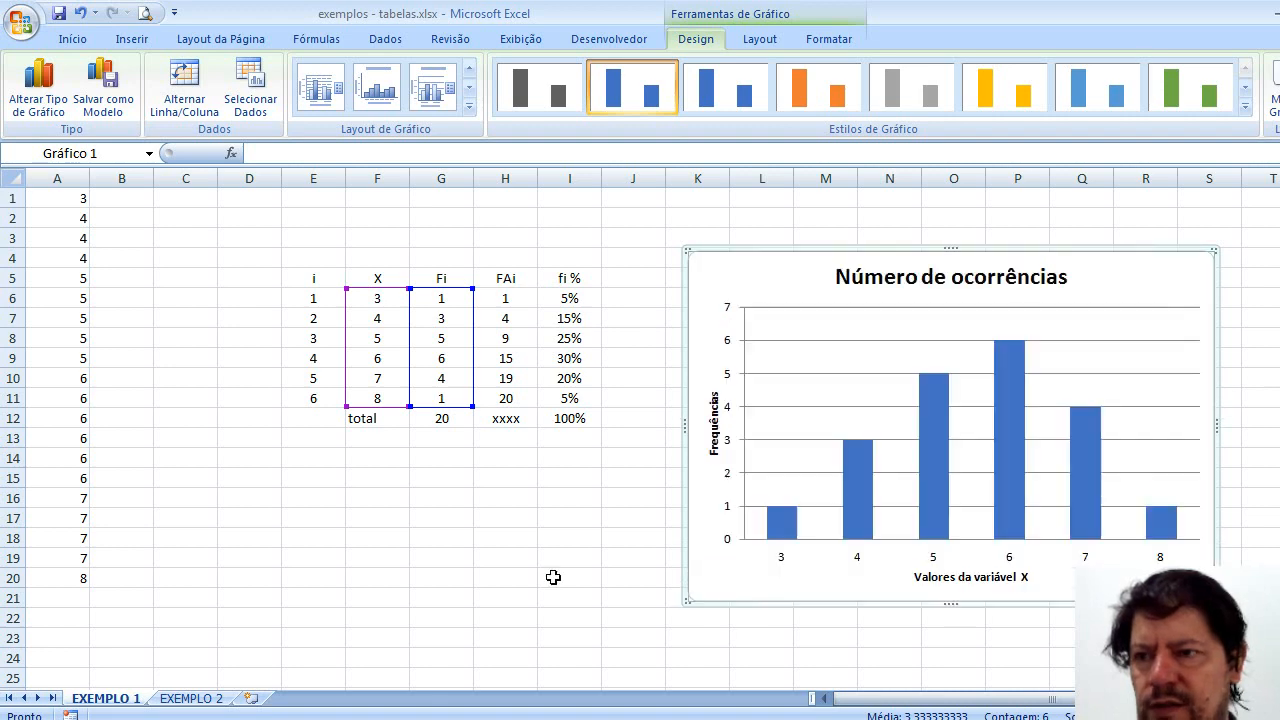
{"action": "left_click", "coordinate": [377, 518]}
{"action": "left_click", "coordinate": [224, 473]}
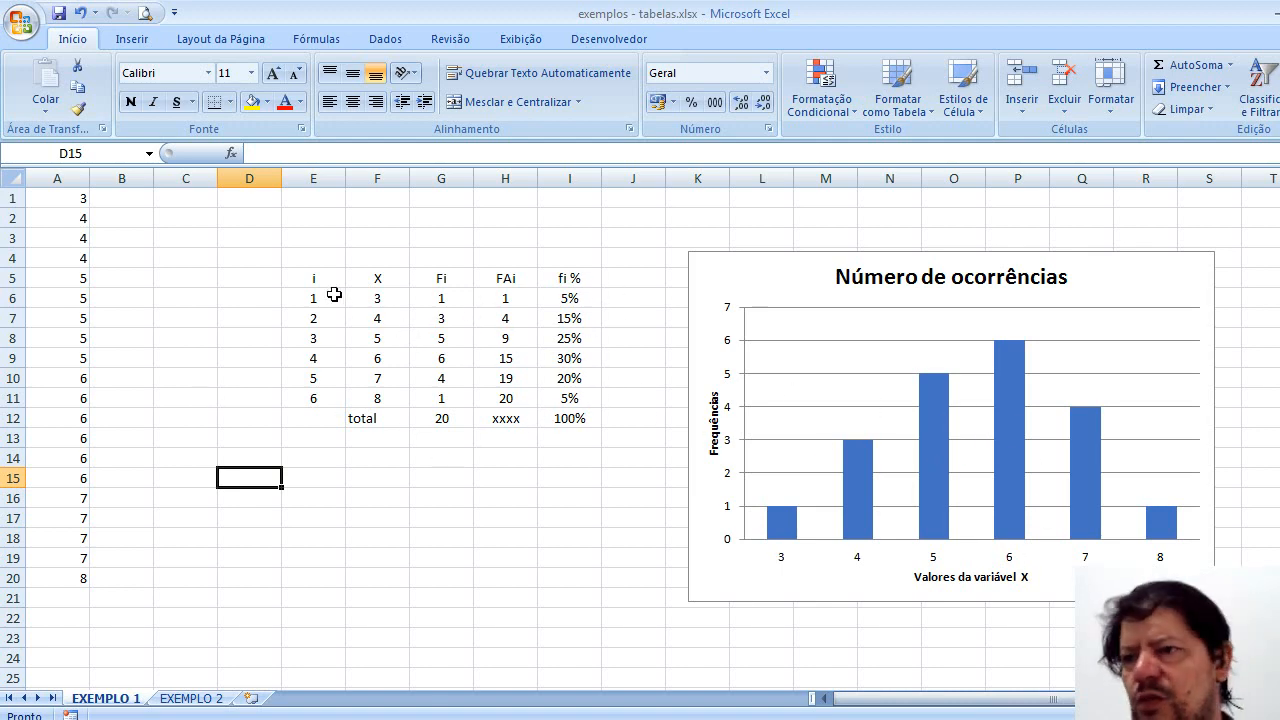
Step: Format the table's header row E5:I5 in bold italic
{"action": "left_click_drag", "start_coordinate": [330, 279], "coordinate": [551, 277]}
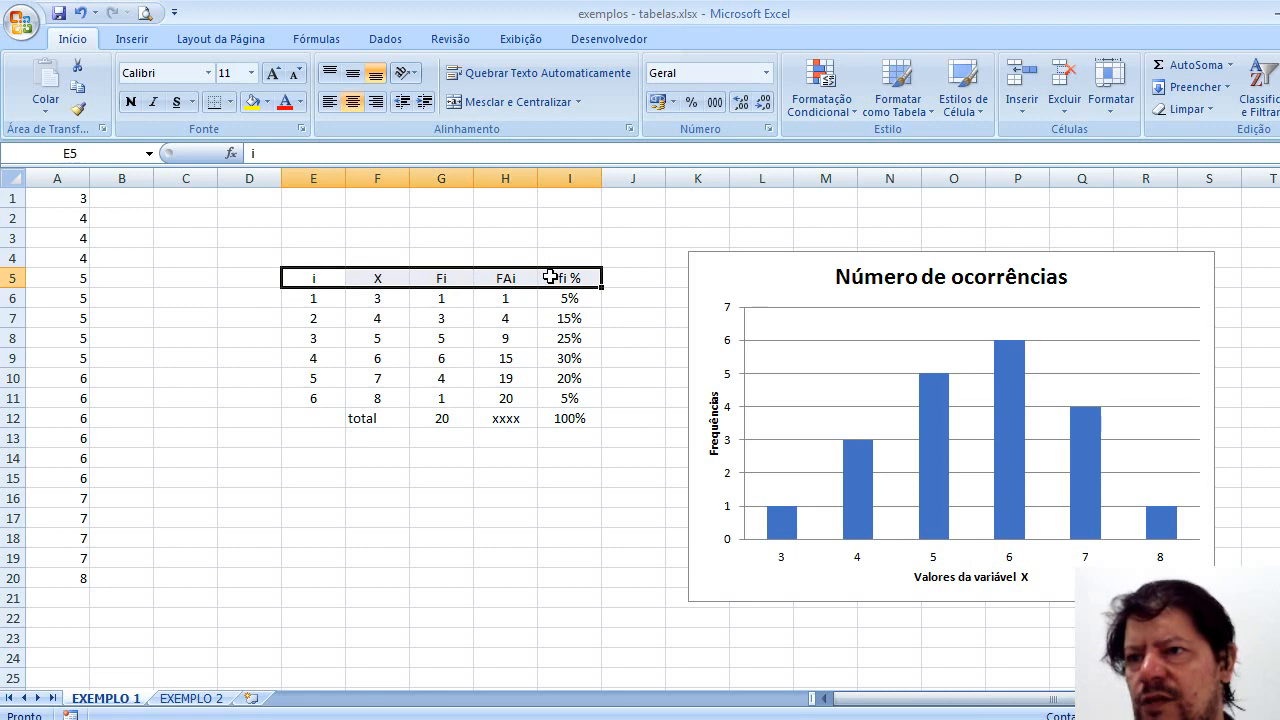
{"action": "left_click", "coordinate": [140, 102]}
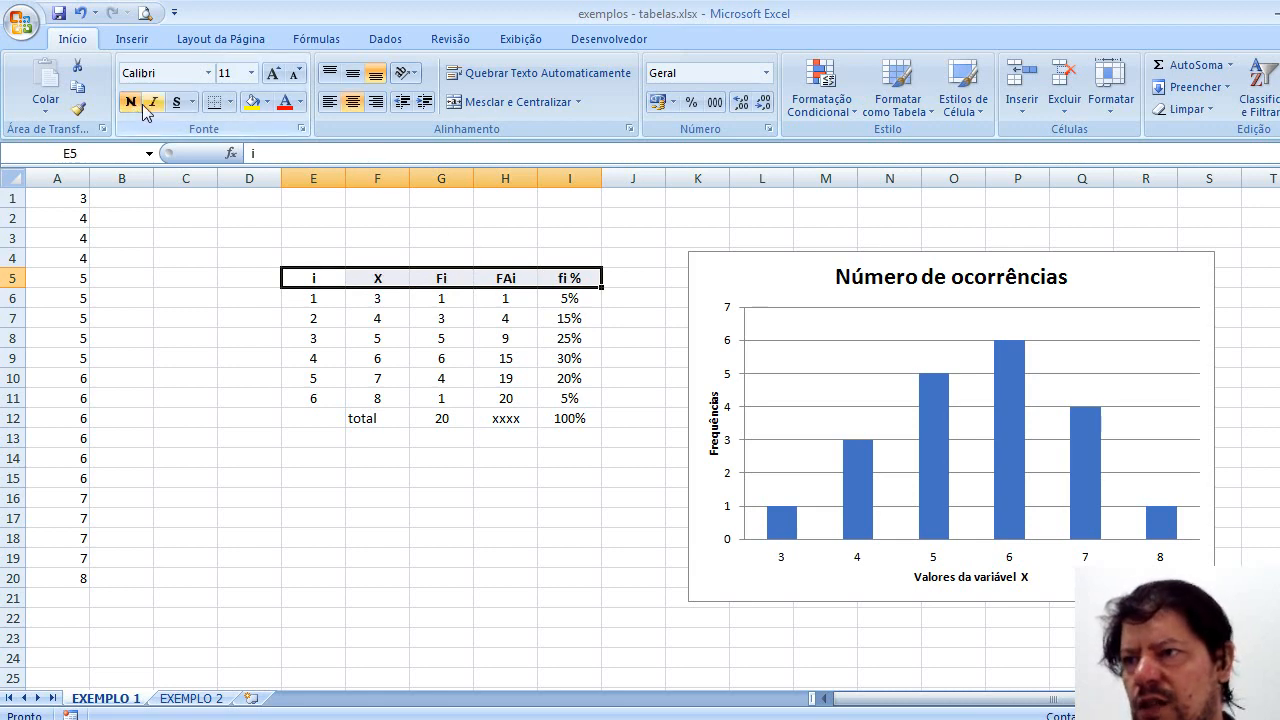
{"action": "left_click", "coordinate": [151, 102]}
Step: Format the "total" label in F12 in bold italic and centre it
{"action": "left_click", "coordinate": [380, 418]}
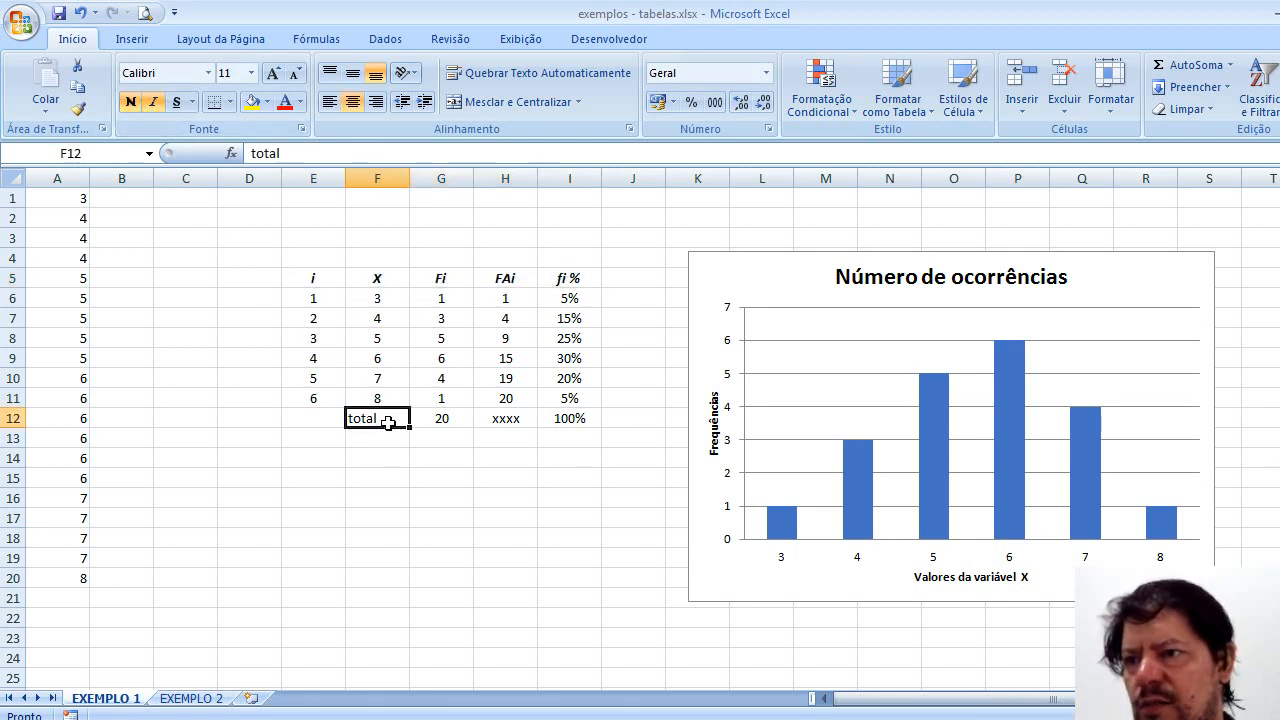
{"action": "left_click", "coordinate": [130, 102]}
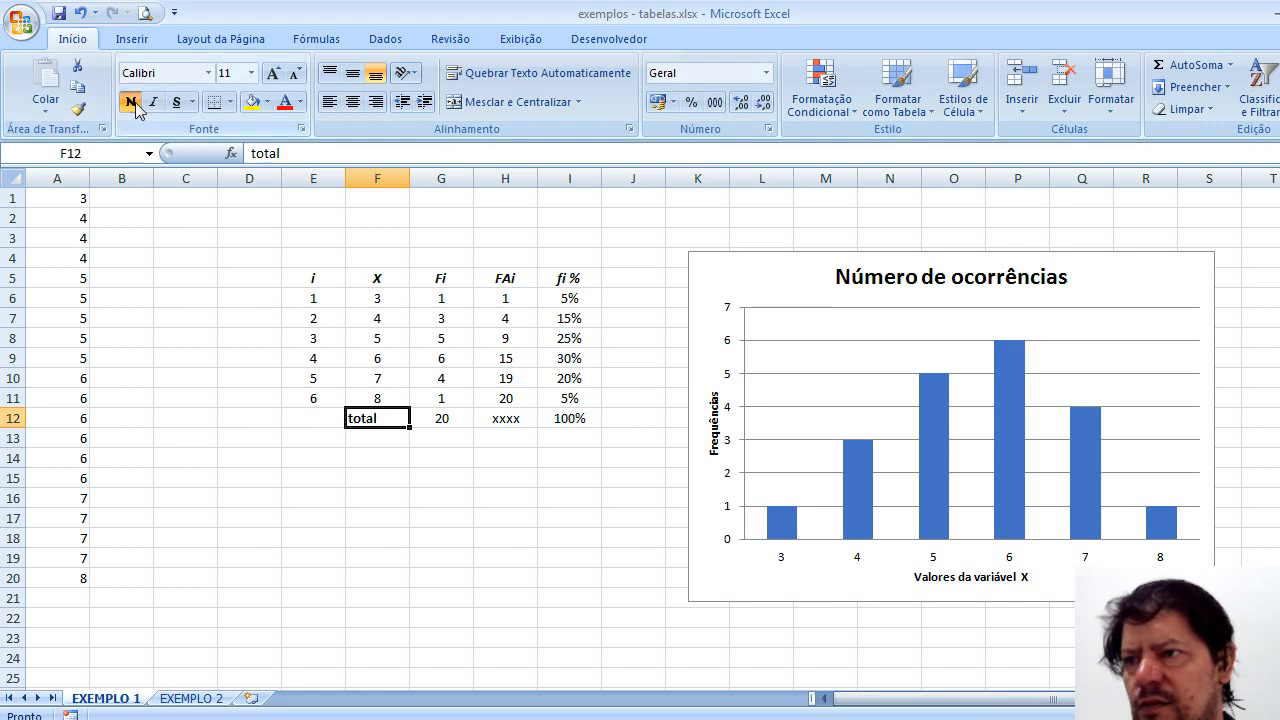
{"action": "left_click", "coordinate": [151, 103]}
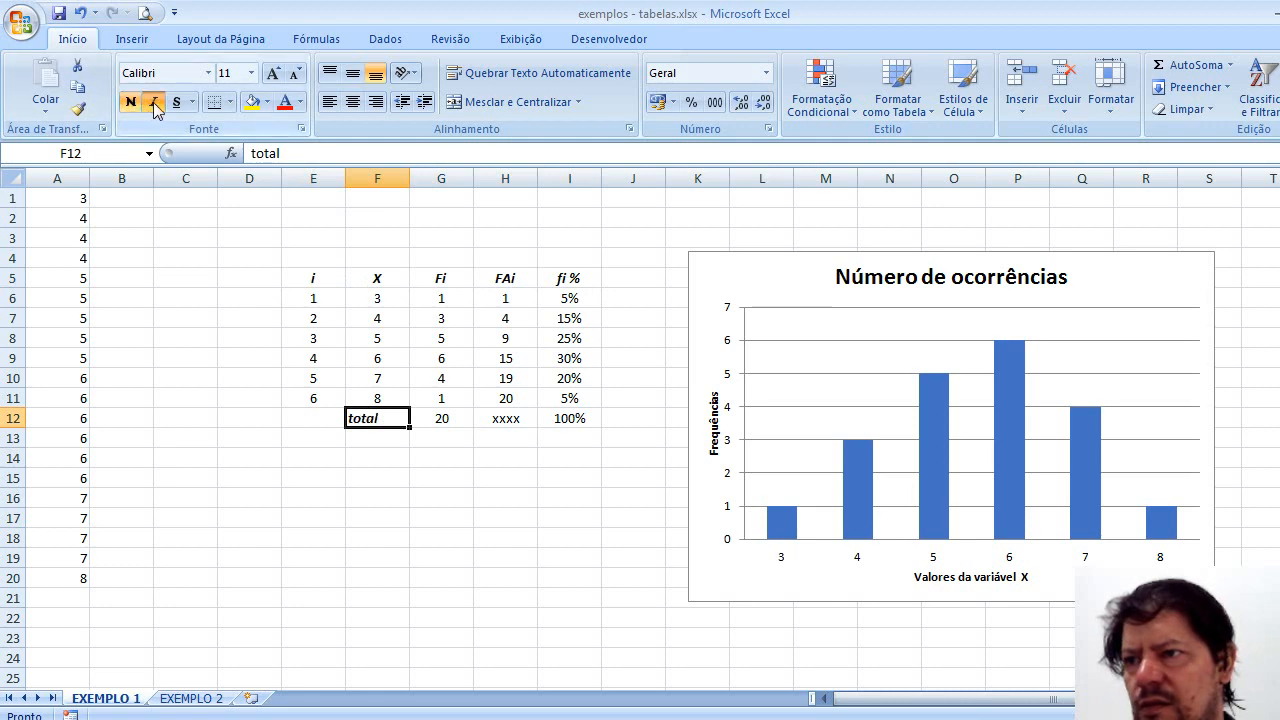
{"action": "left_click", "coordinate": [353, 102]}
{"action": "left_click", "coordinate": [471, 536]}
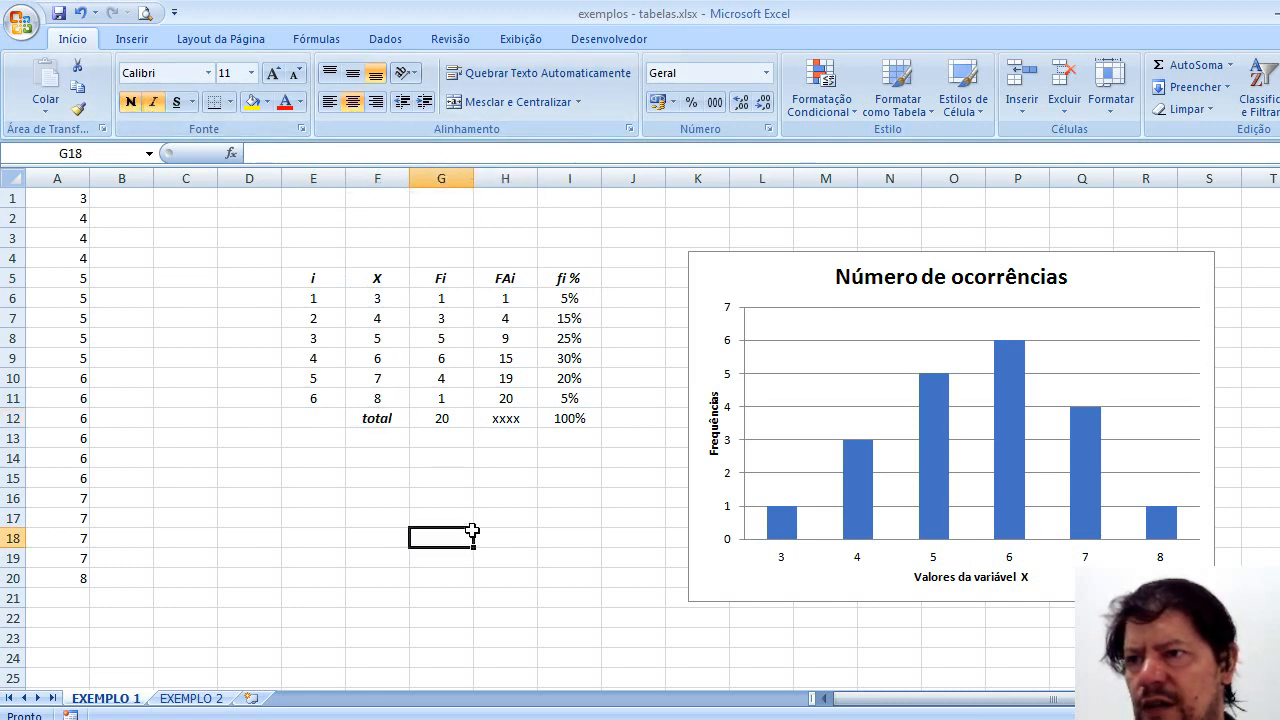
Step: Apply all borders to the frequency table in E5:I12
{"action": "left_click_drag", "start_coordinate": [327, 280], "coordinate": [557, 418]}
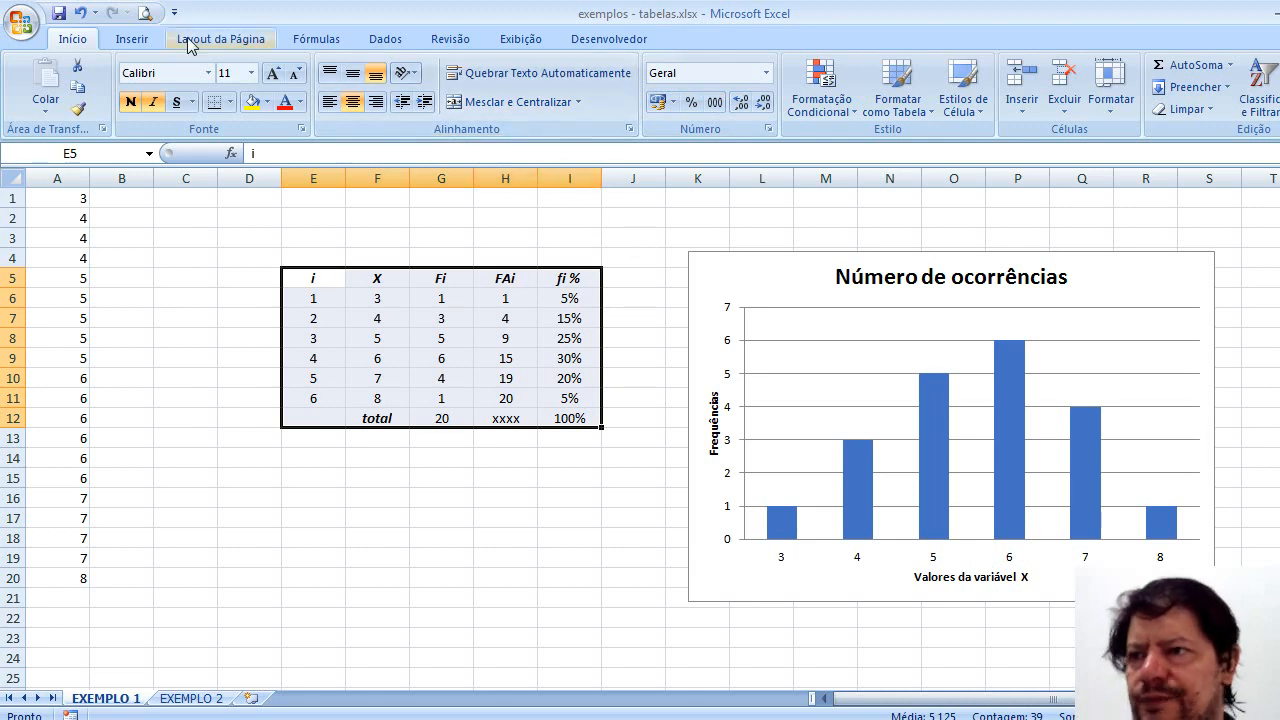
{"action": "left_click", "coordinate": [128, 42]}
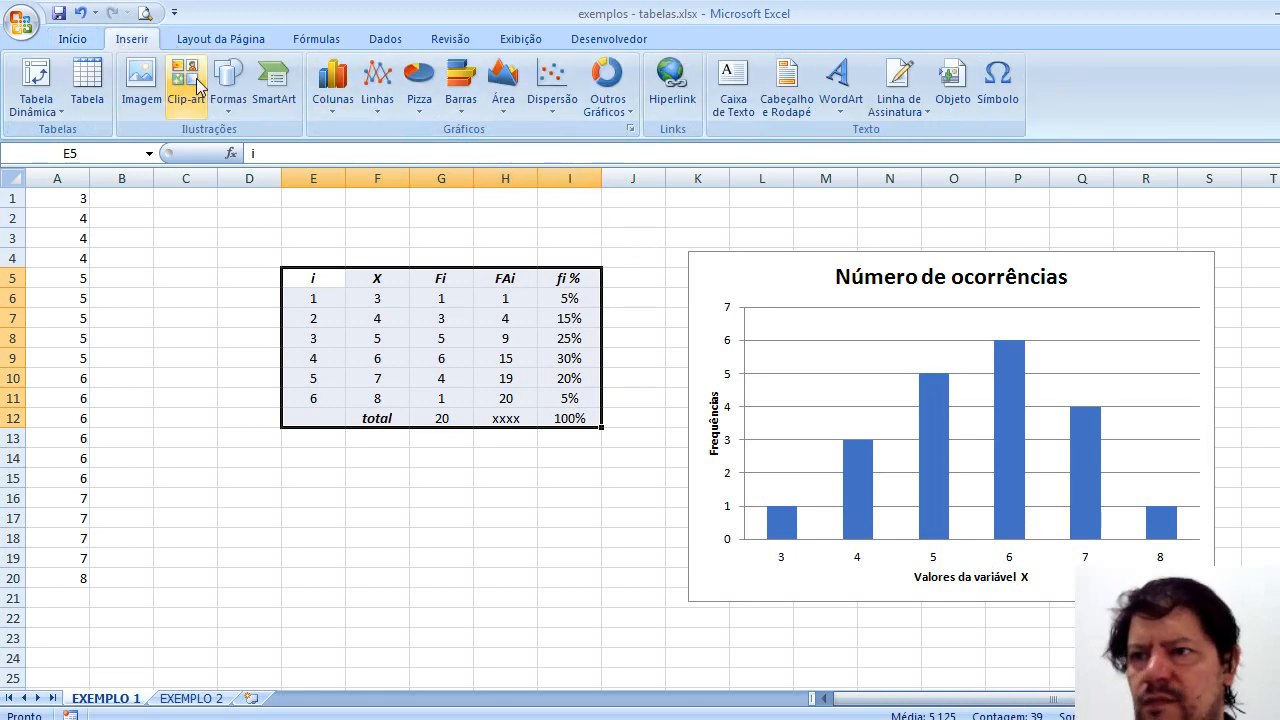
{"action": "left_click", "coordinate": [74, 40]}
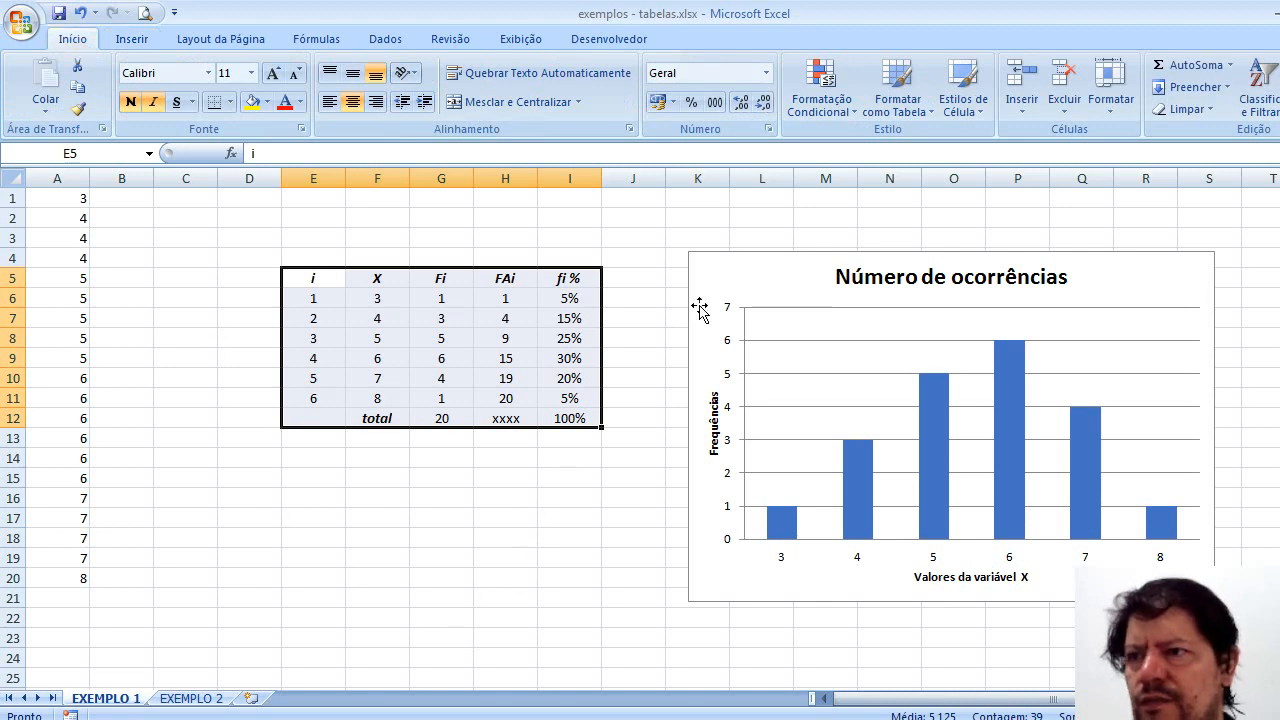
{"action": "left_click", "coordinate": [230, 102]}
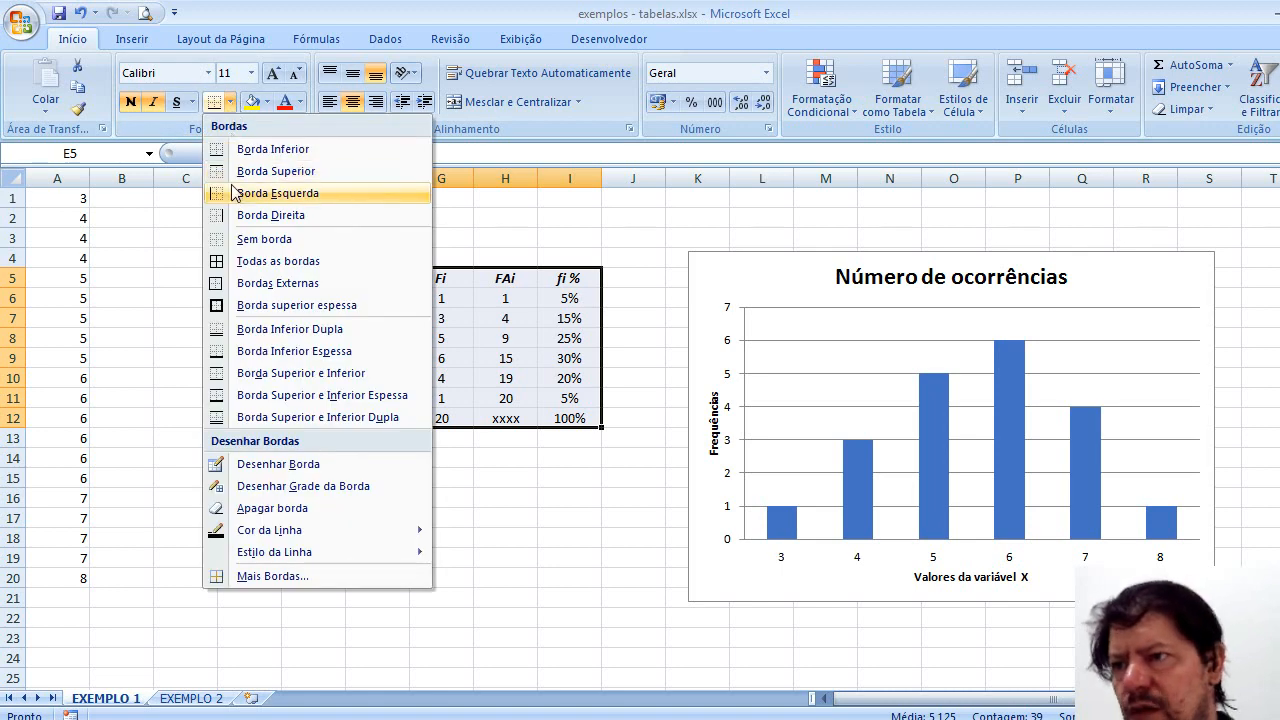
{"action": "left_click", "coordinate": [254, 264]}
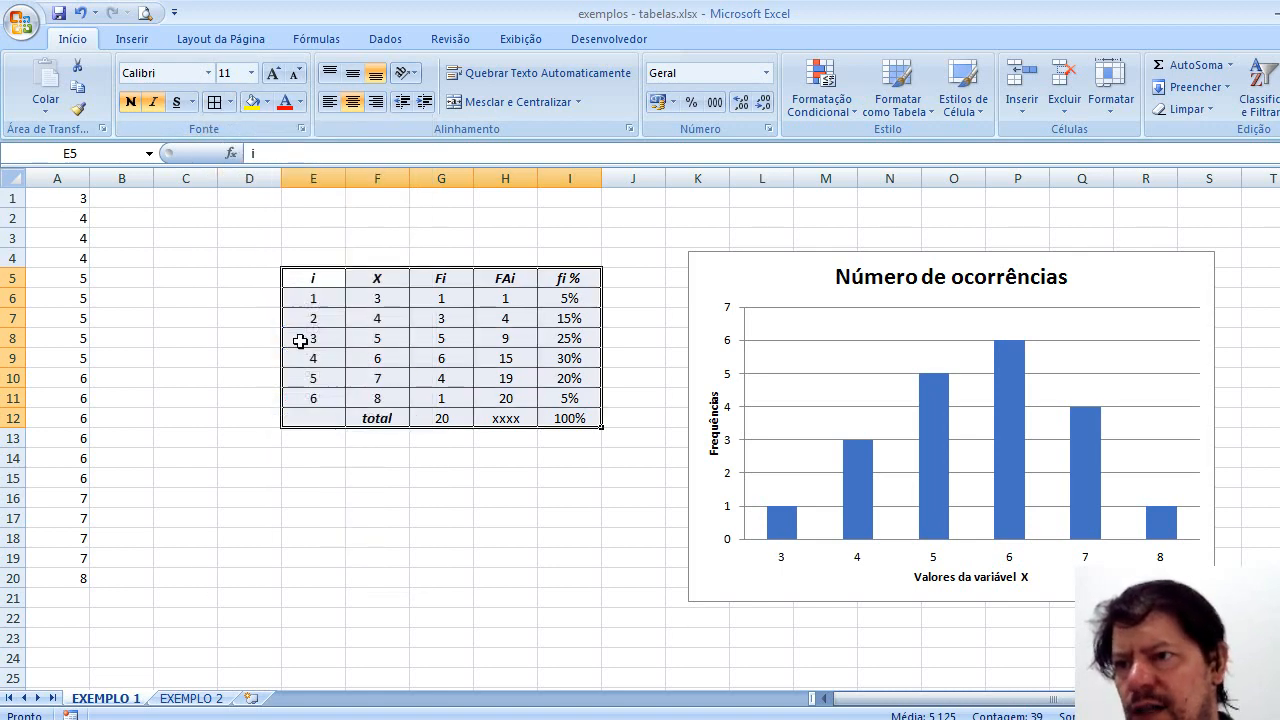
{"action": "left_click", "coordinate": [423, 495]}
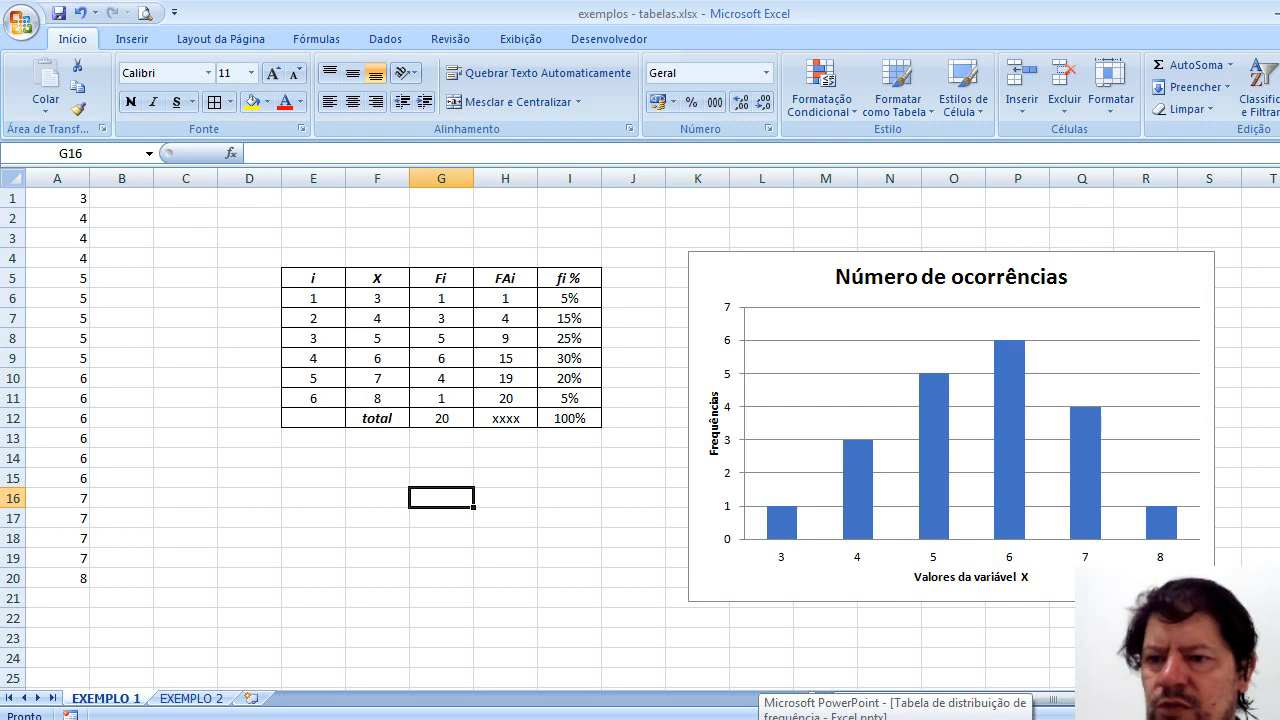
Step: Switch to the PowerPoint presentation "Tabela de distribuição de frequência - Excel.pptx" to view the first example's questions
{"action": "left_click", "coordinate": [768, 718]}
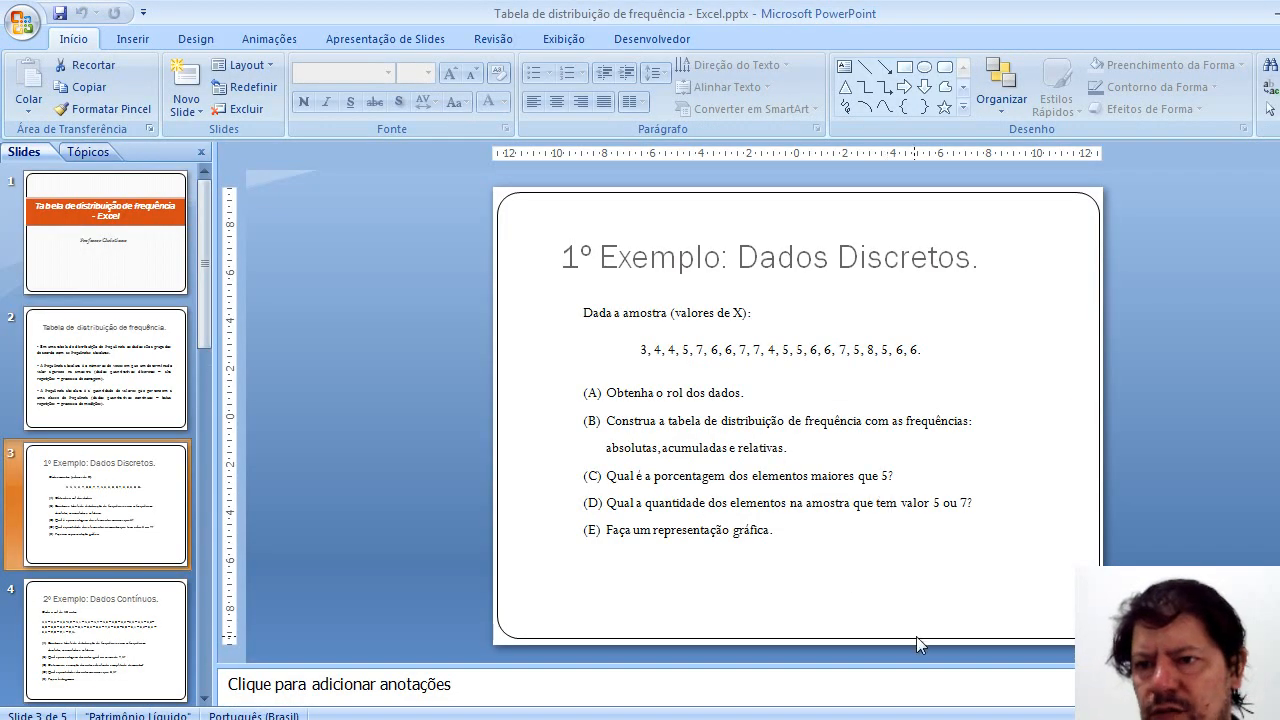
Step: Compare the first example's questions in the PowerPoint presentation with the frequency table and chart in the Excel workbook
{"action": "key", "text": "alt+Tab"}
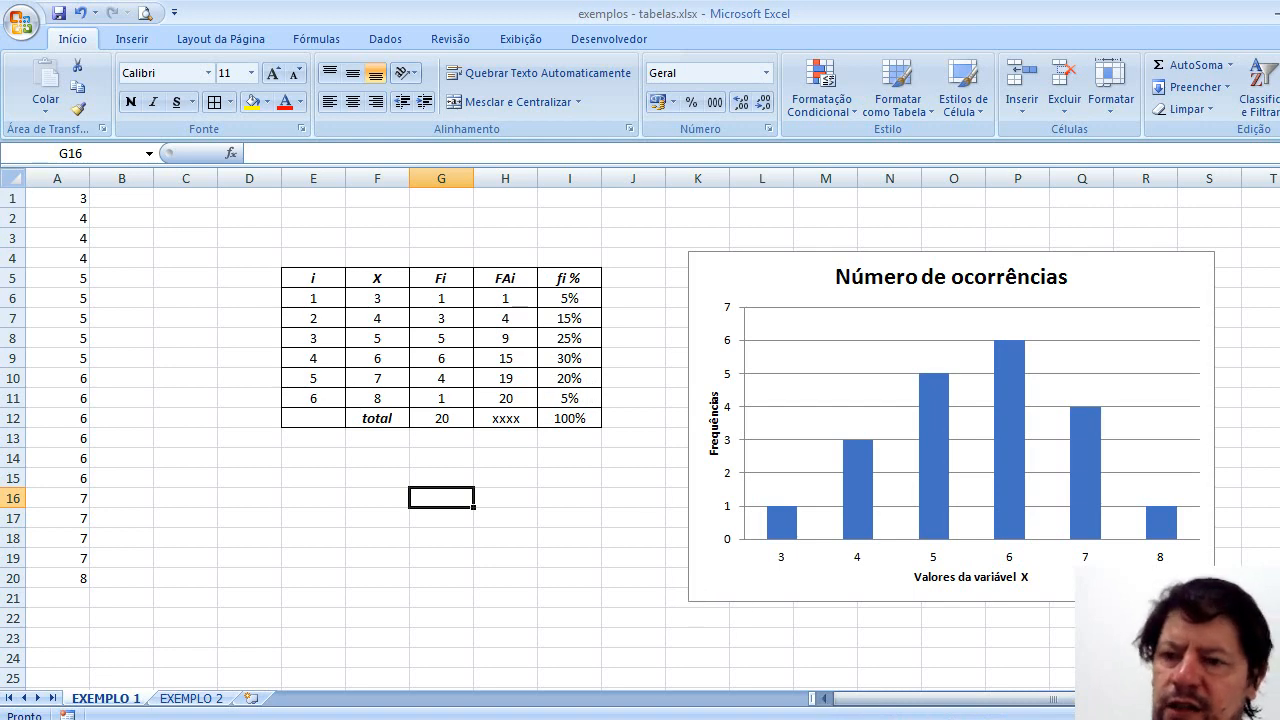
{"action": "key", "text": "alt+Tab"}
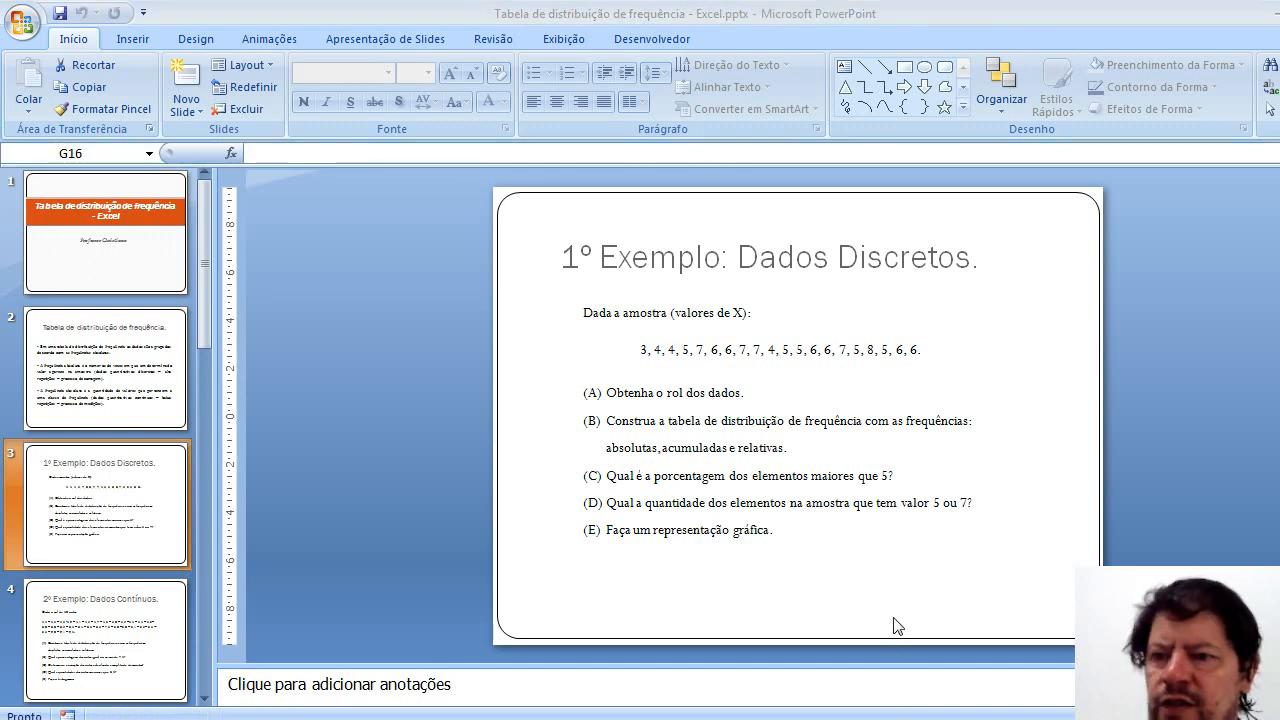
{"action": "key", "text": "alt+Tab"}
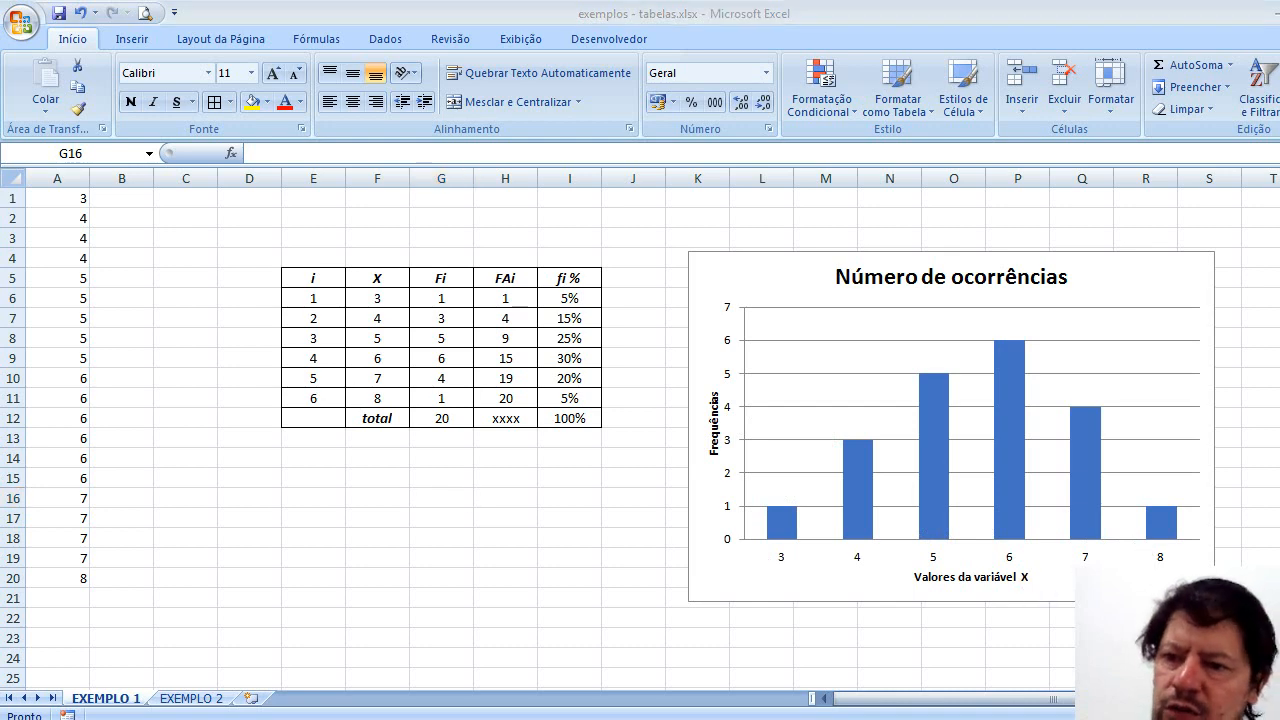
{"action": "key", "text": "alt+Tab"}
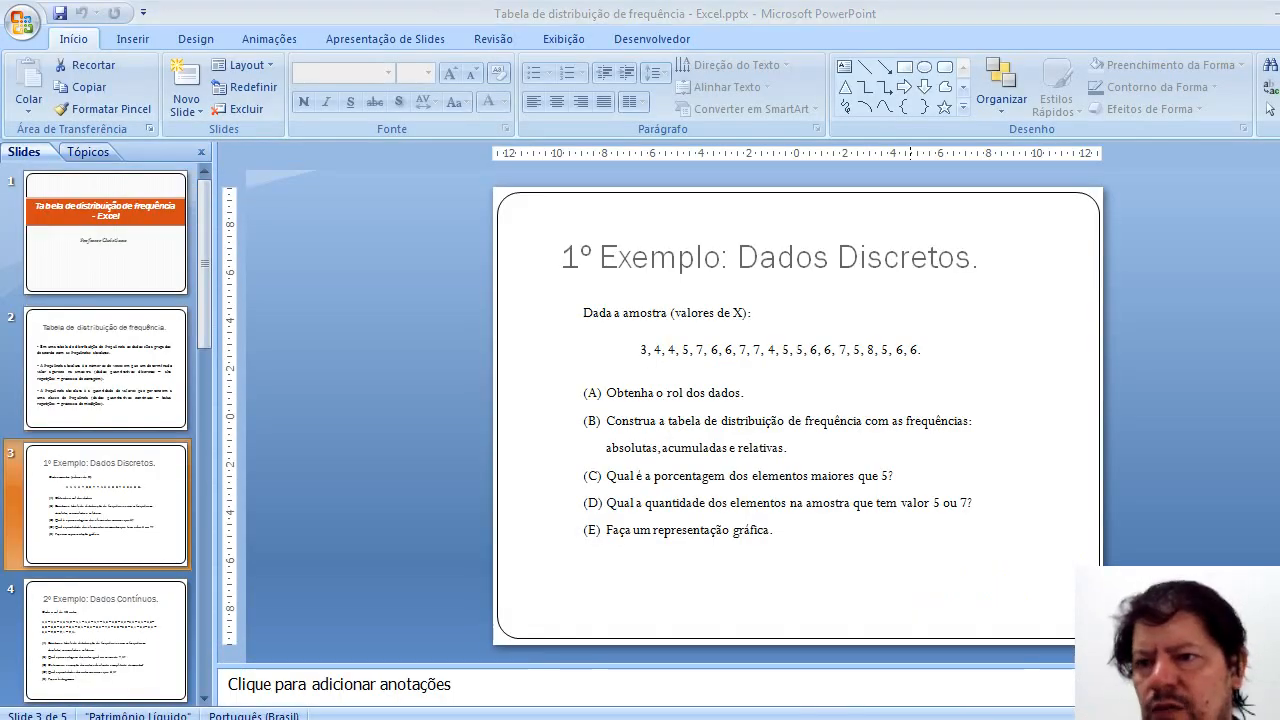
{"action": "key", "text": "alt+Tab"}
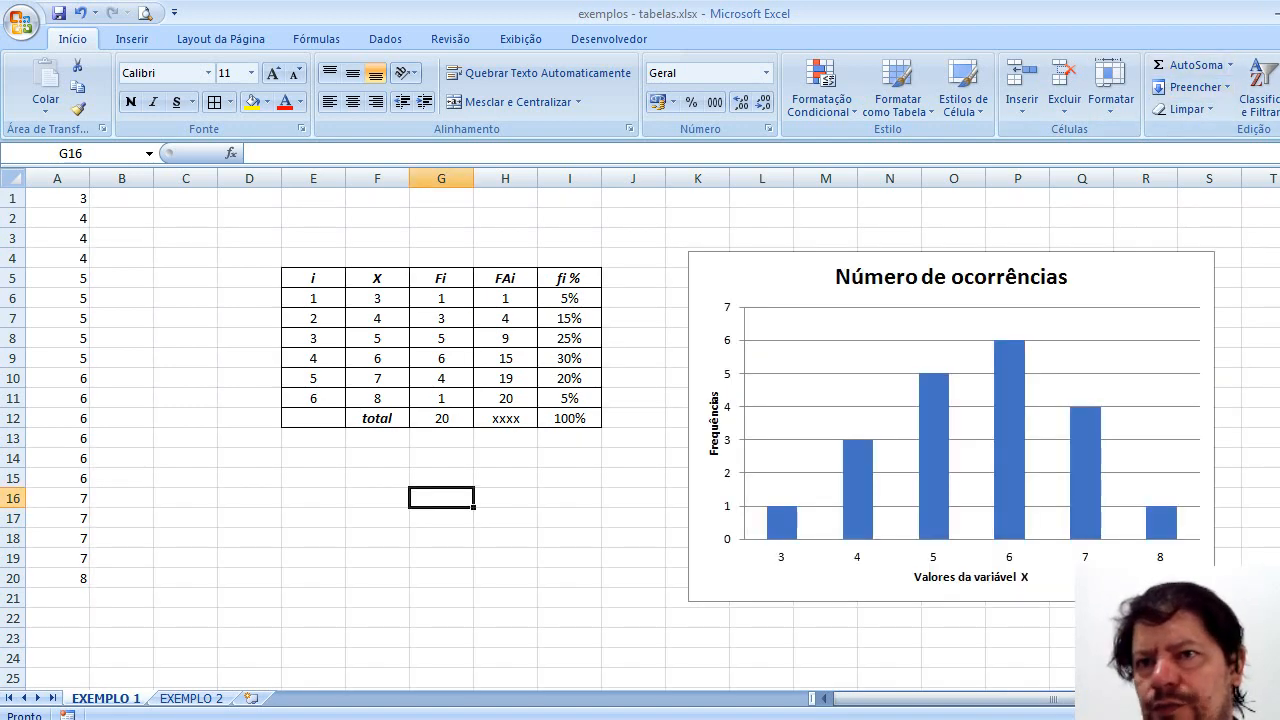
Step: Switch to the PowerPoint presentation and show the slide "2º Exemplo: Dados Contínuos.", keeping the Excel workbook open
{"action": "key", "text": "alt+F4"}
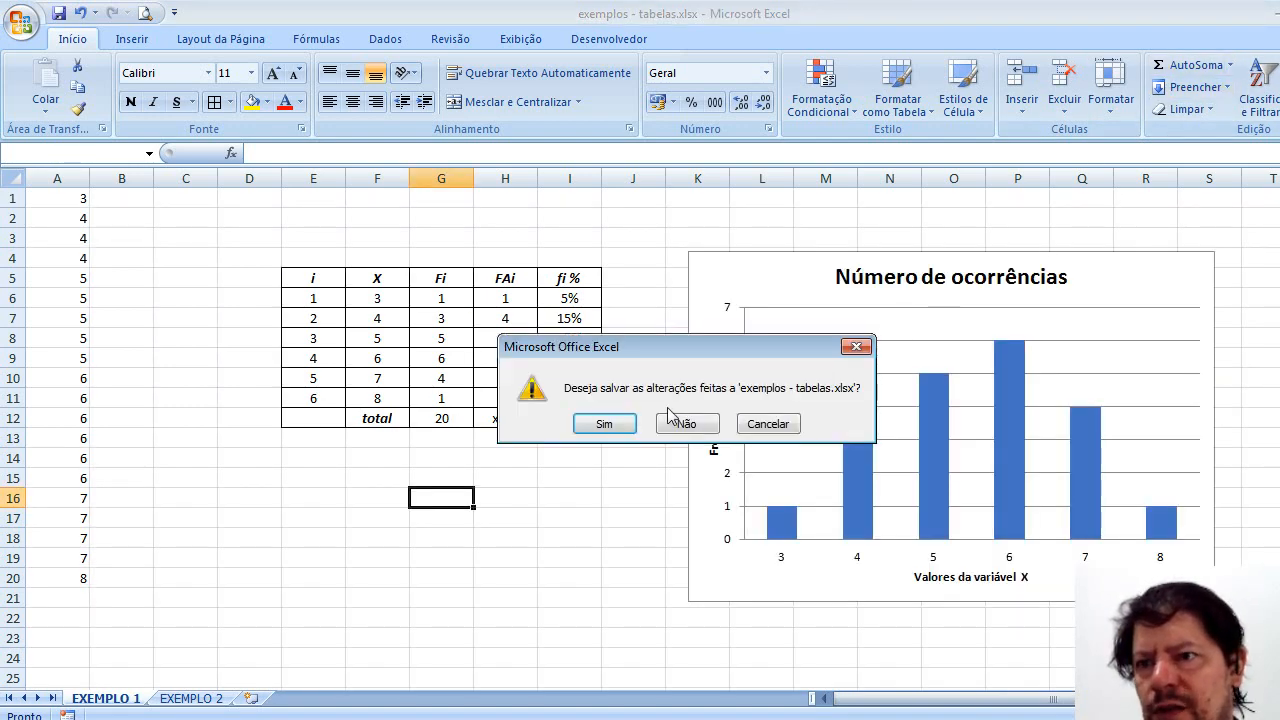
{"action": "left_click", "coordinate": [766, 424]}
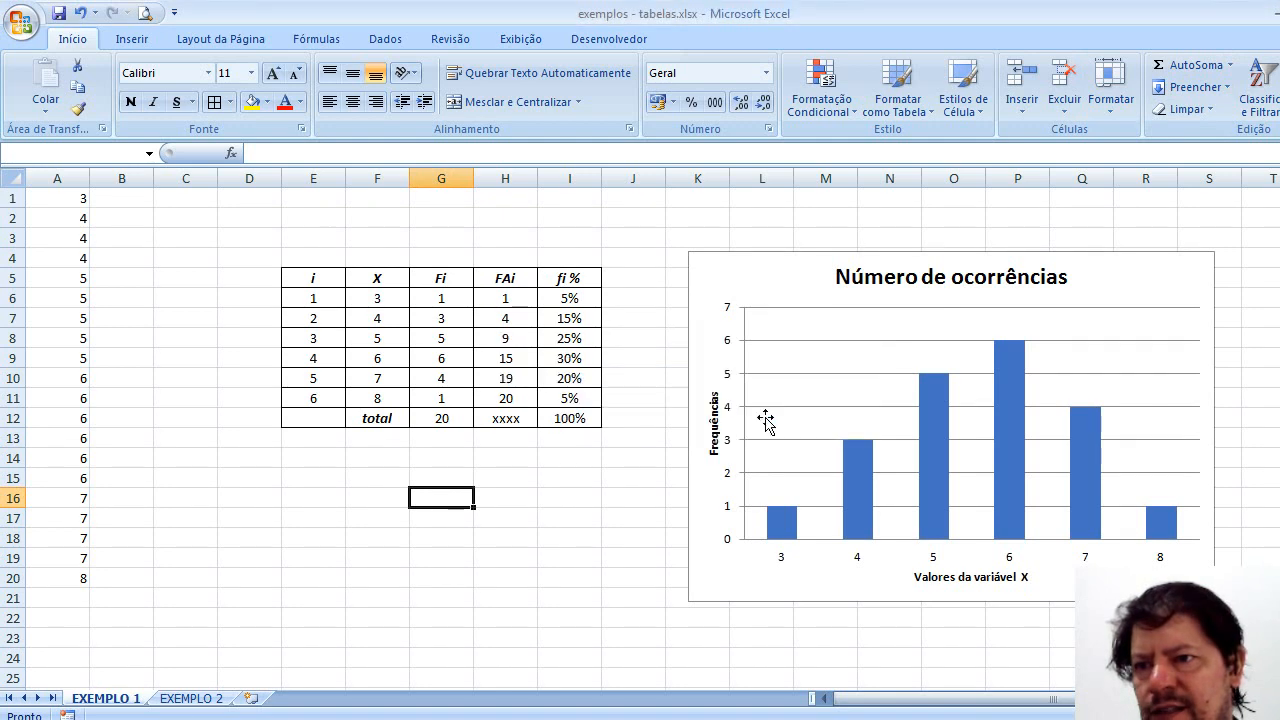
{"action": "left_click", "coordinate": [1270, 14]}
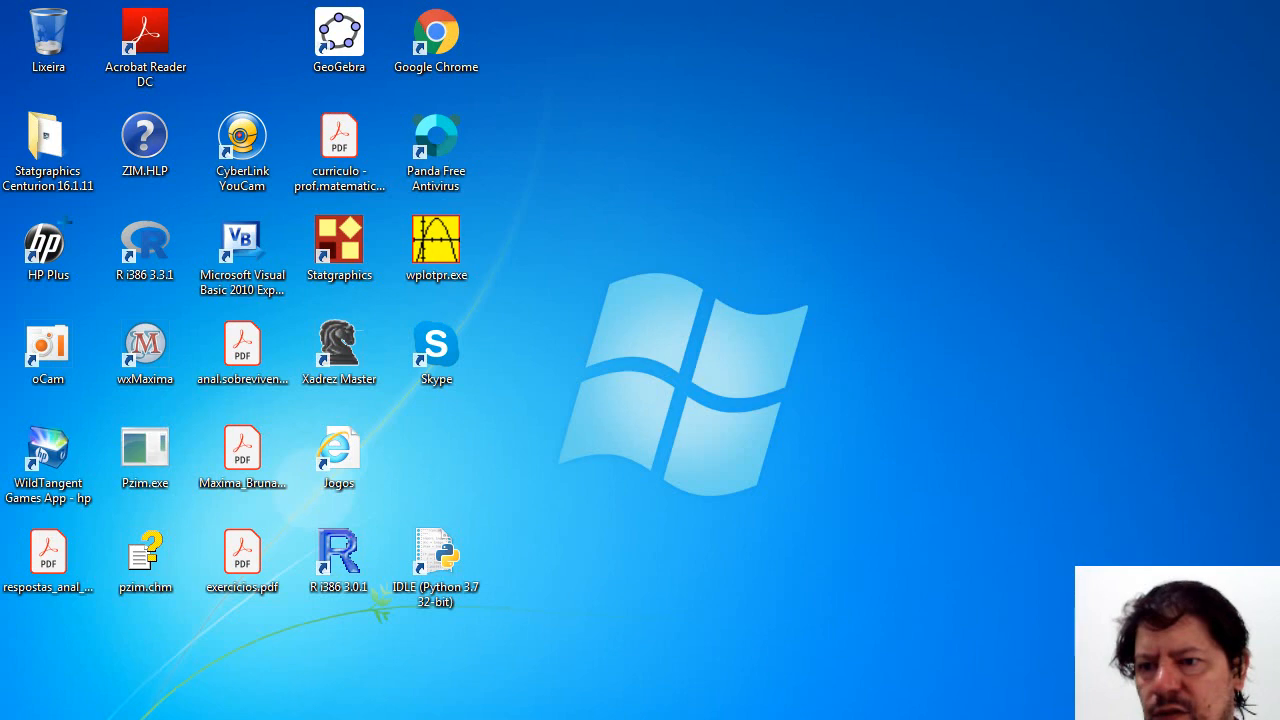
{"action": "left_click", "coordinate": [600, 719]}
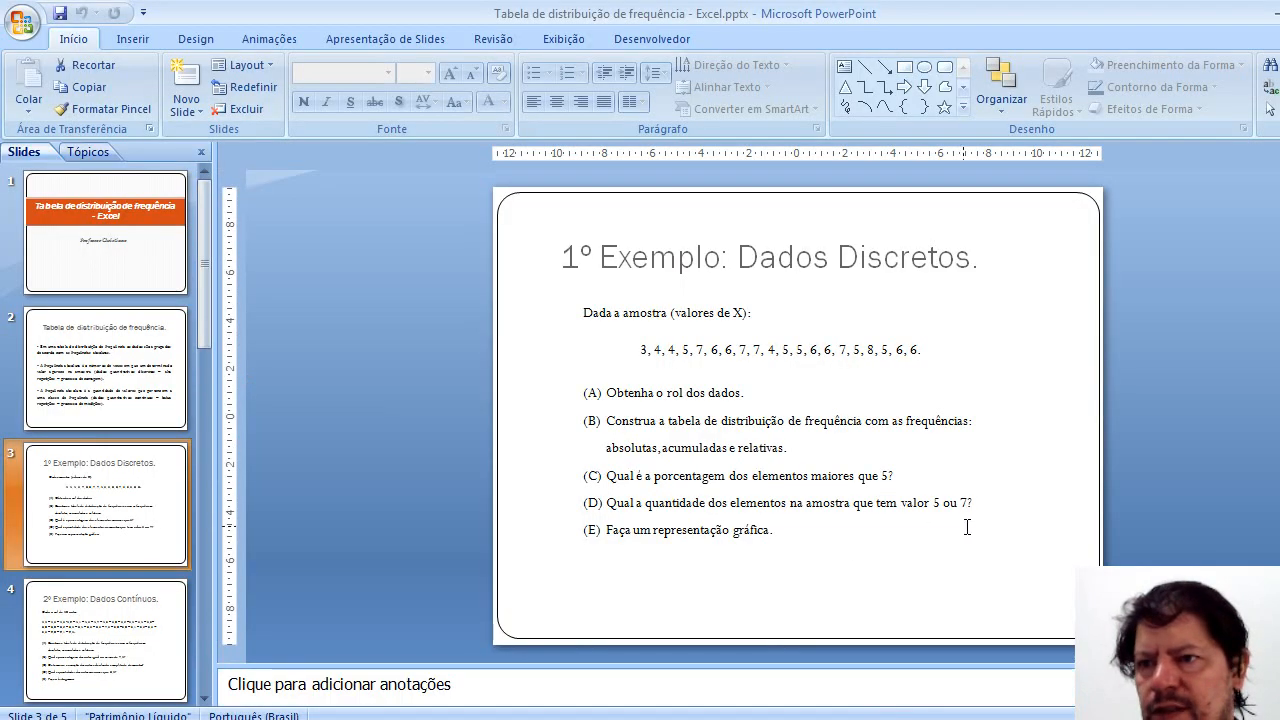
{"action": "key", "text": "Page_Down"}
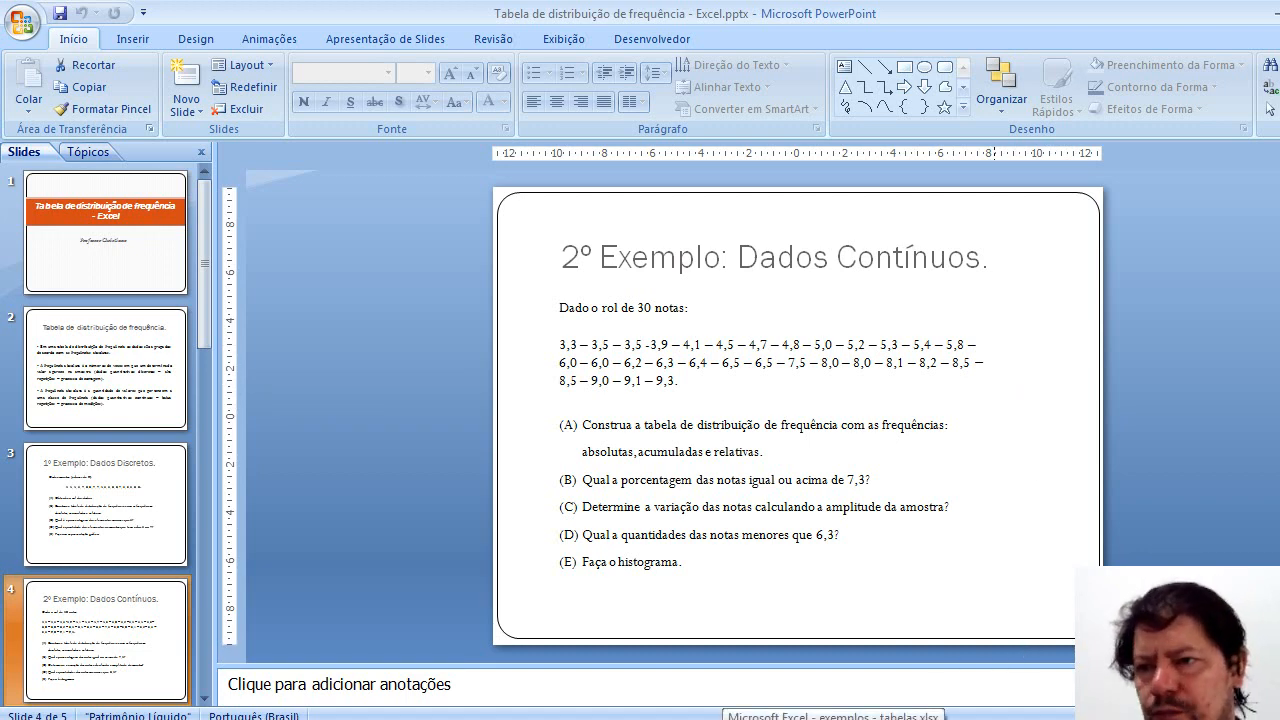
Step: Switch to the Excel workbook "exemplos - tabelas.xlsx", go to sheet EXEMPLO 2 and review the grades in column A
{"action": "left_click", "coordinate": [833, 719]}
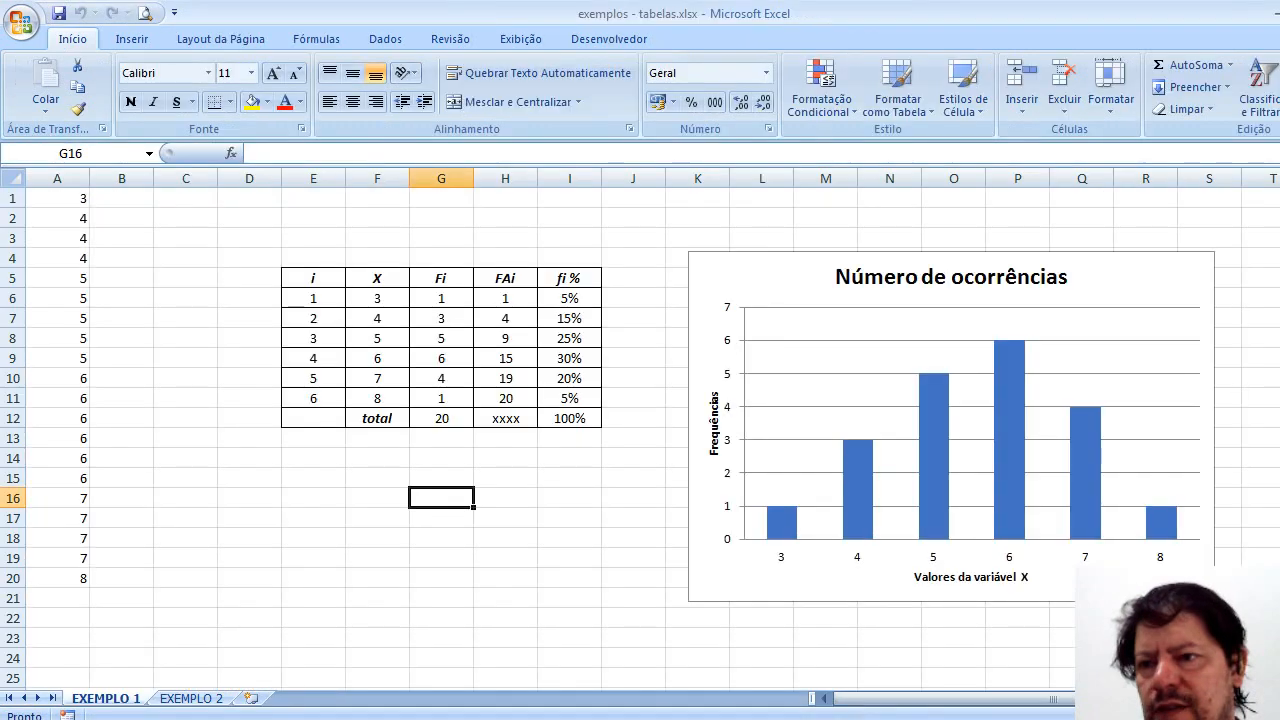
{"action": "left_click", "coordinate": [190, 698]}
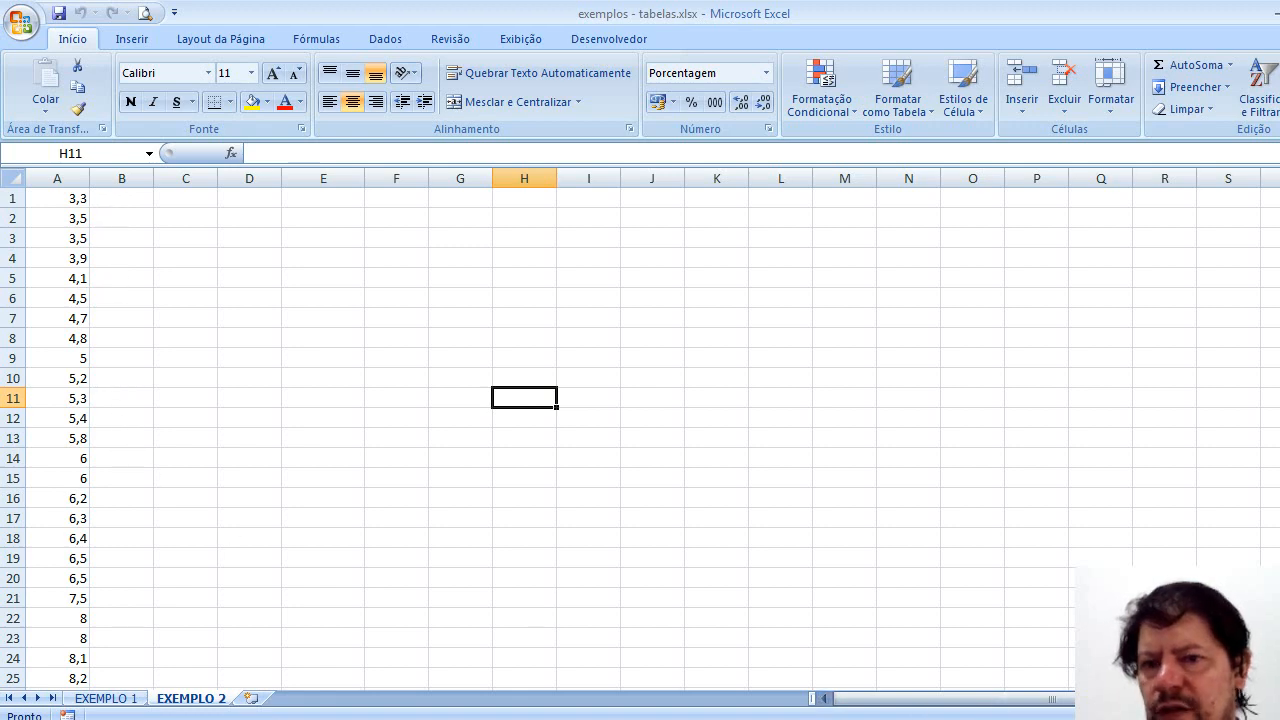
{"action": "scroll", "coordinate": [640, 430], "scroll_direction": "down", "scroll_amount": 4}
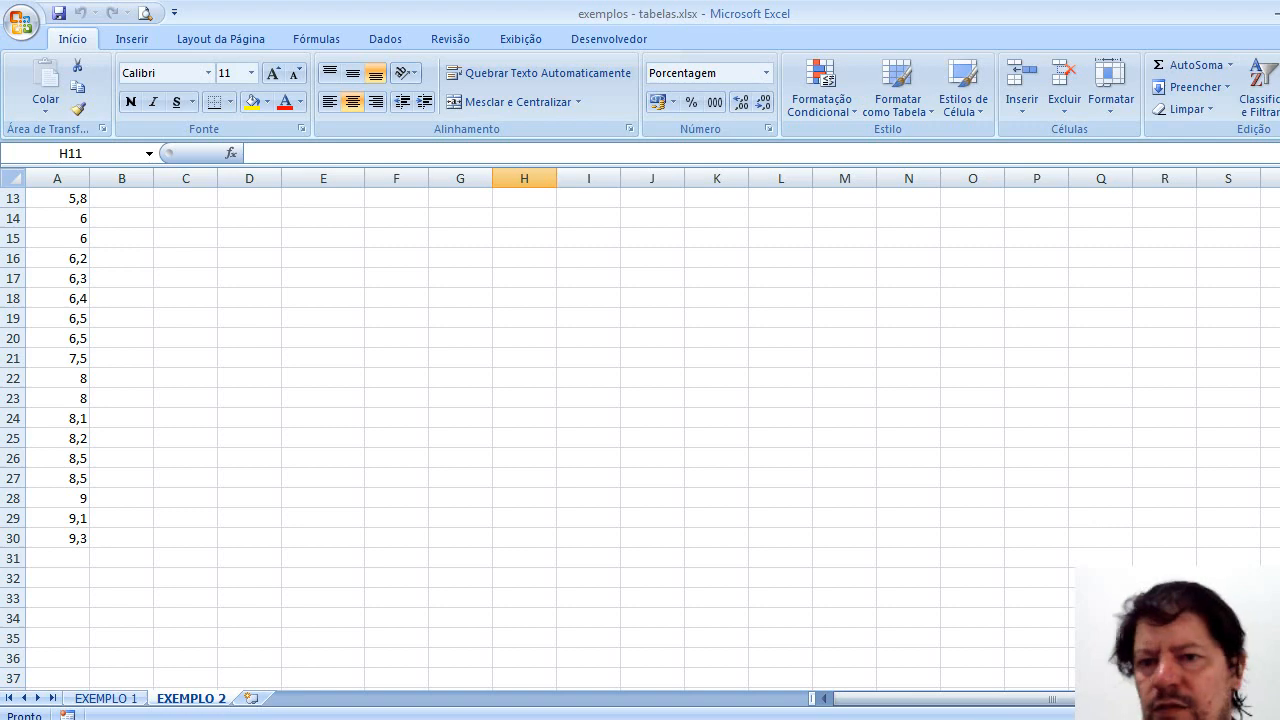
{"action": "scroll", "coordinate": [640, 430], "scroll_direction": "up", "scroll_amount": 3}
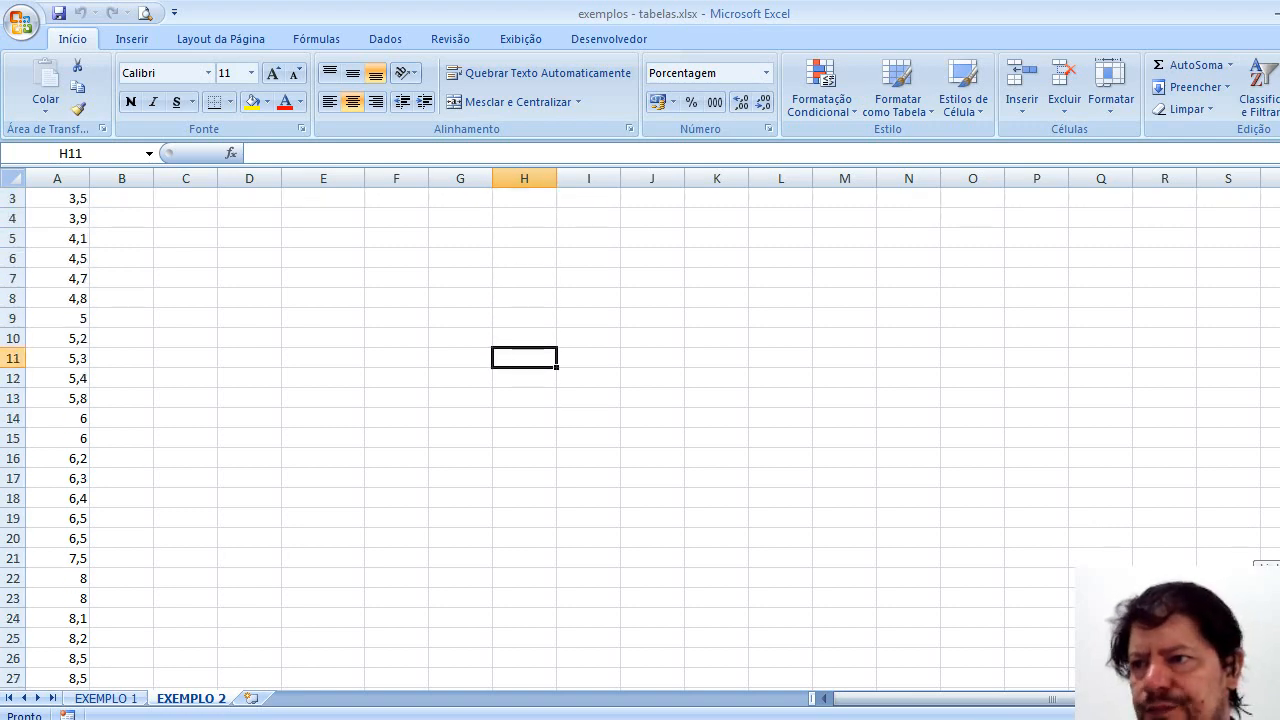
{"action": "scroll", "coordinate": [640, 430], "scroll_direction": "up", "scroll_amount": 1}
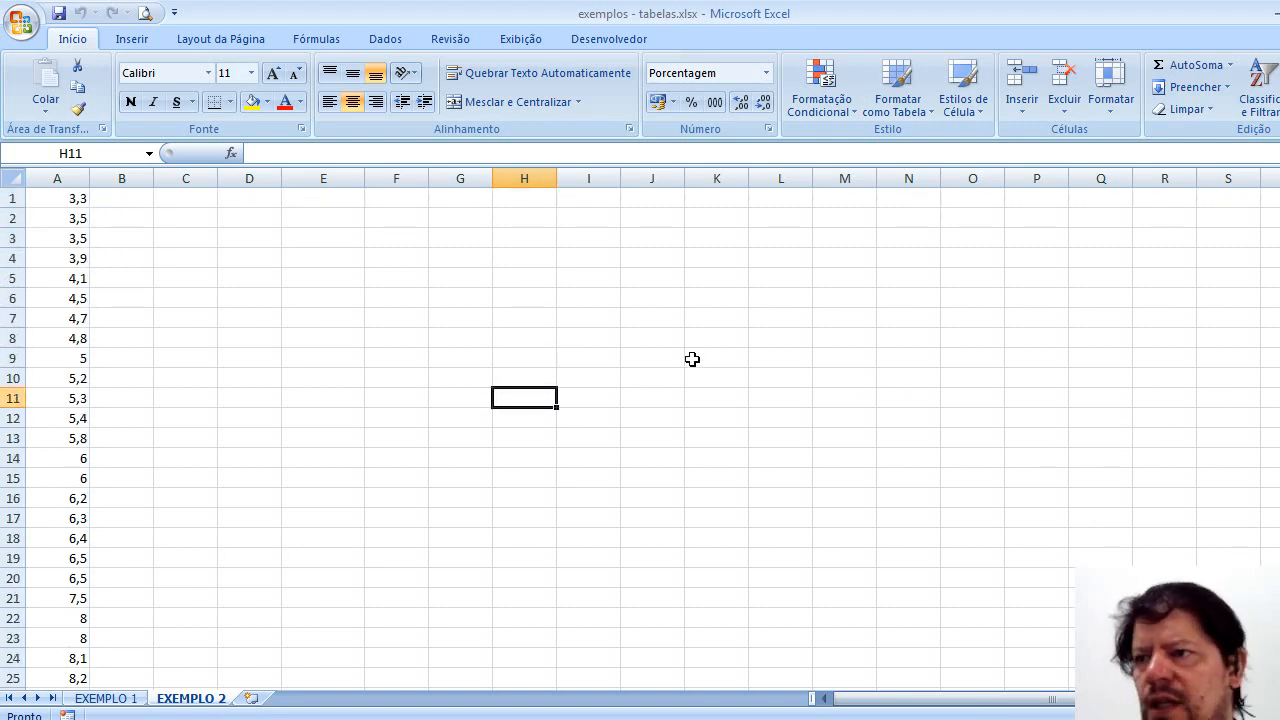
Step: Enter the headers "i" in E5 and "classes" in F5
{"action": "left_click", "coordinate": [342, 280]}
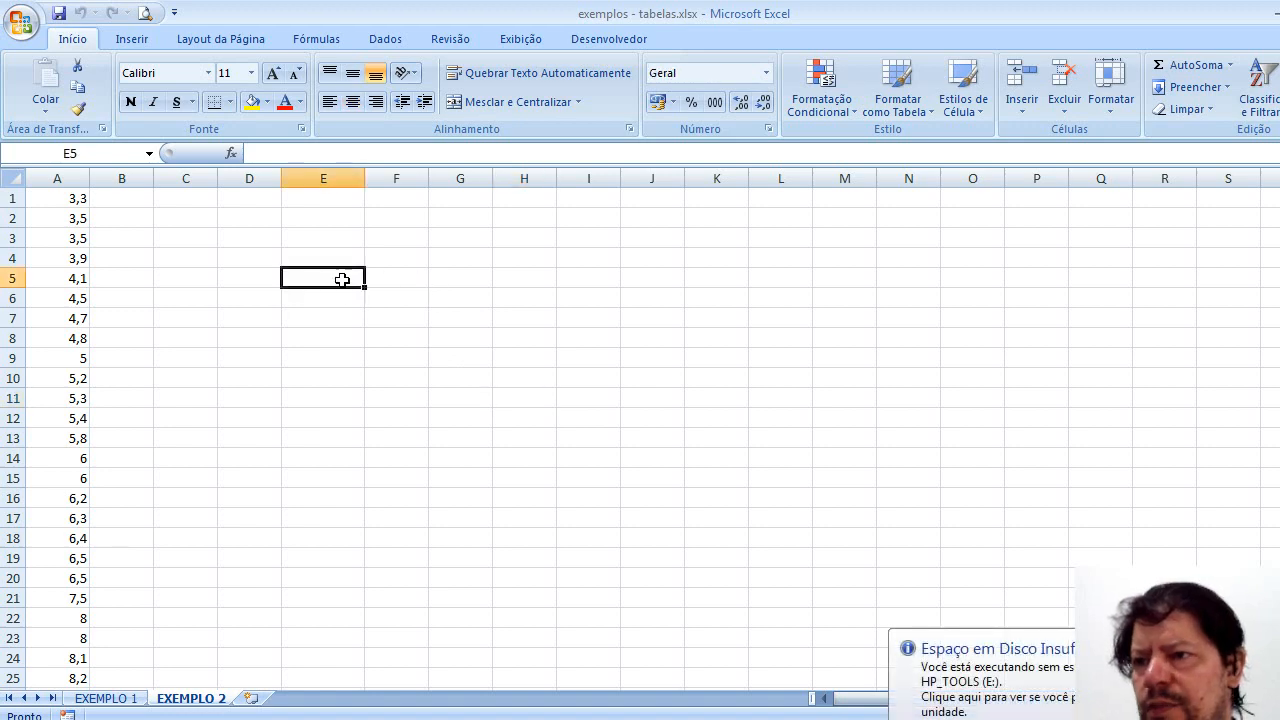
{"action": "type", "text": "i"}
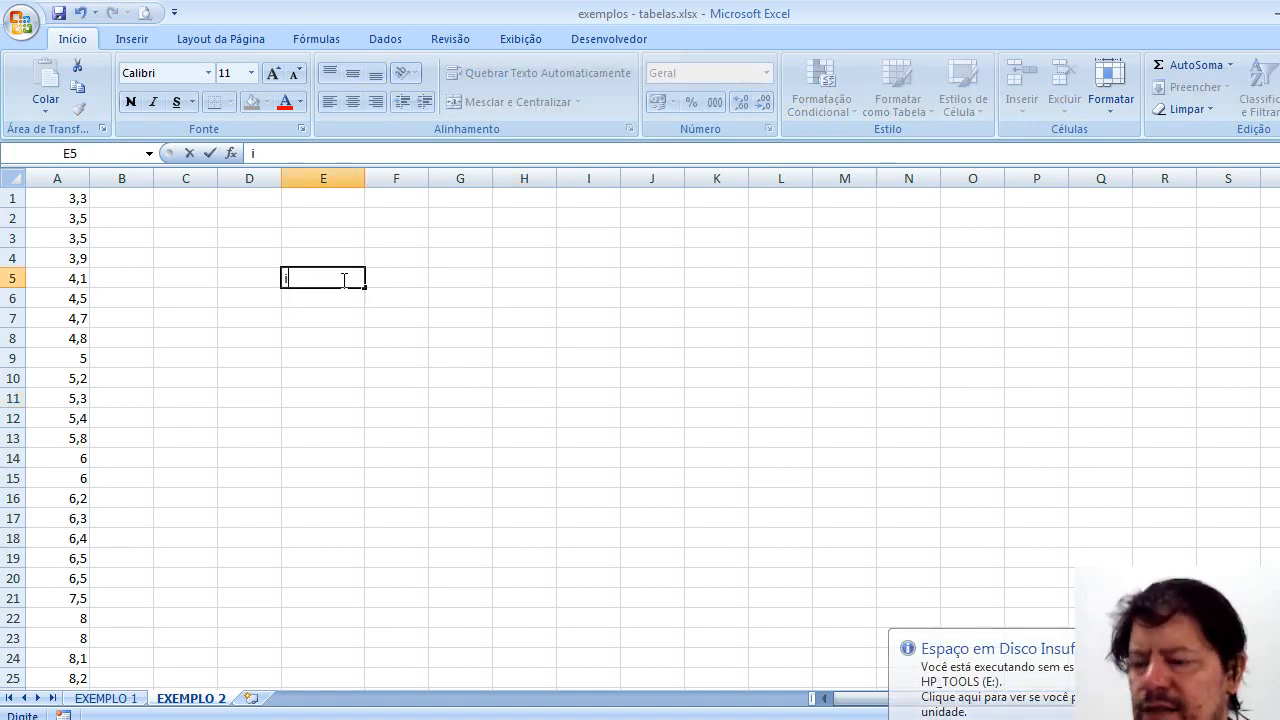
{"action": "key", "text": "Tab"}
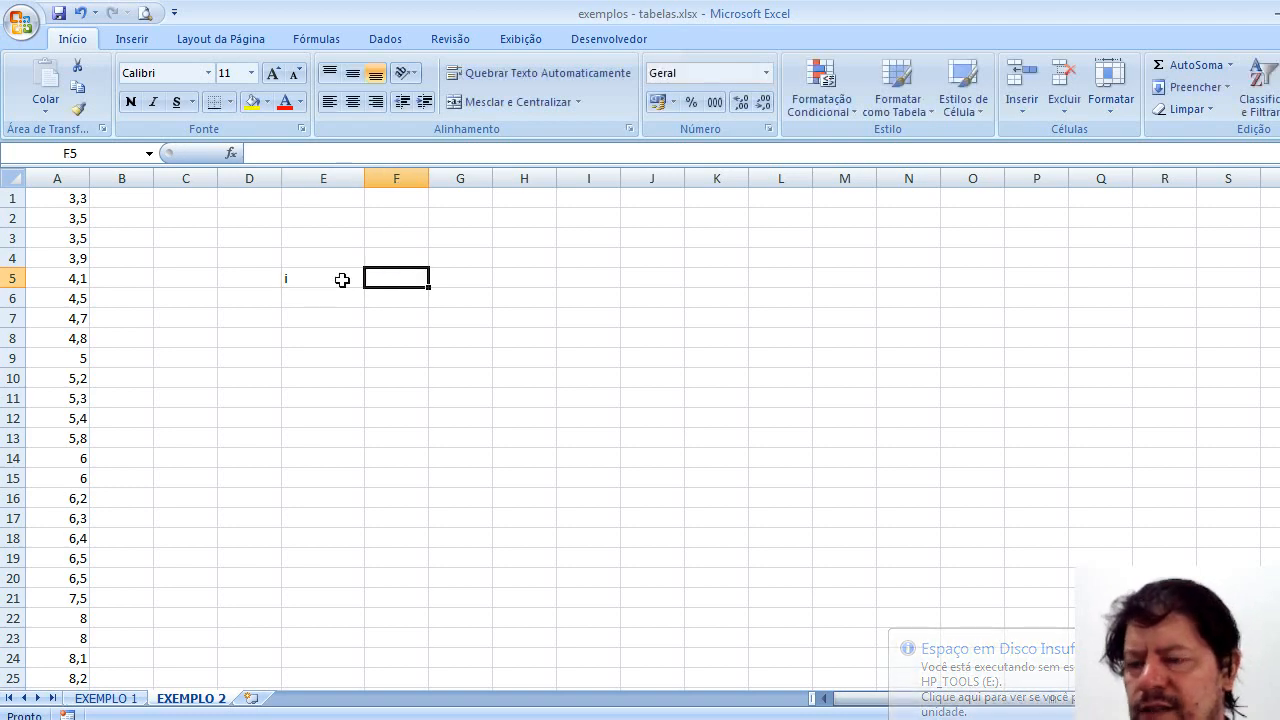
{"action": "type", "text": "classes"}
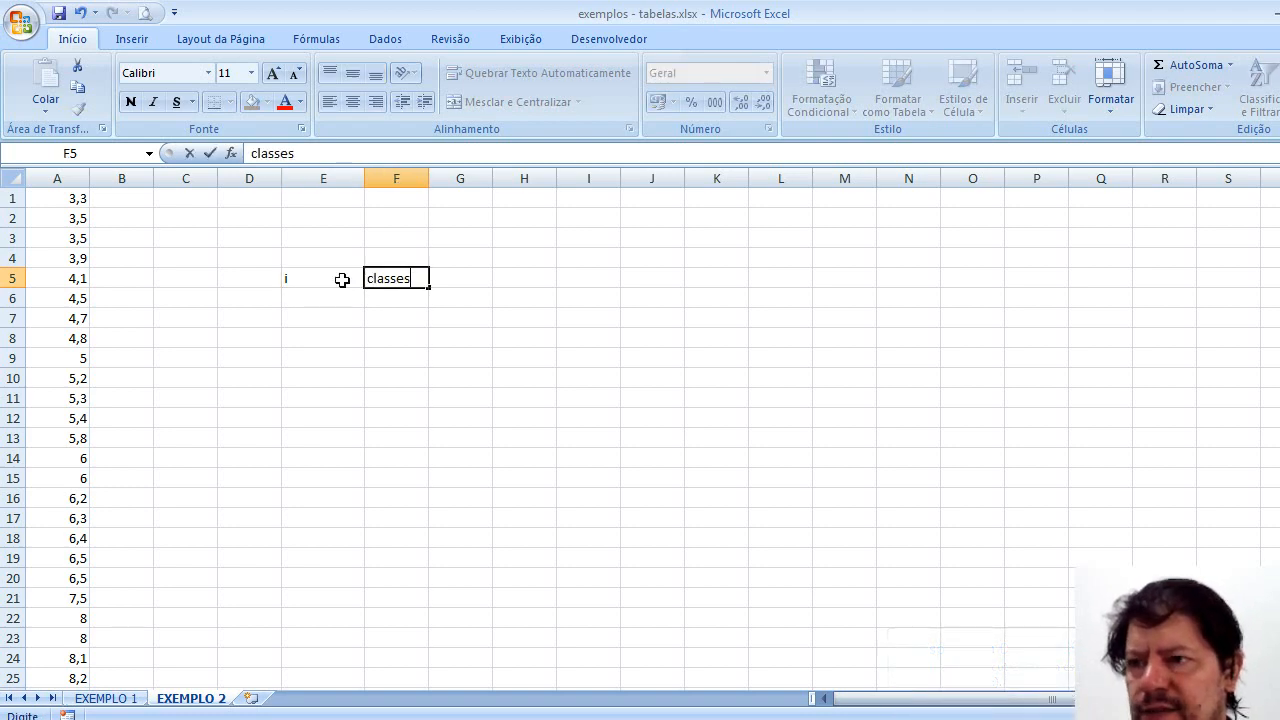
{"action": "key", "text": "Tab"}
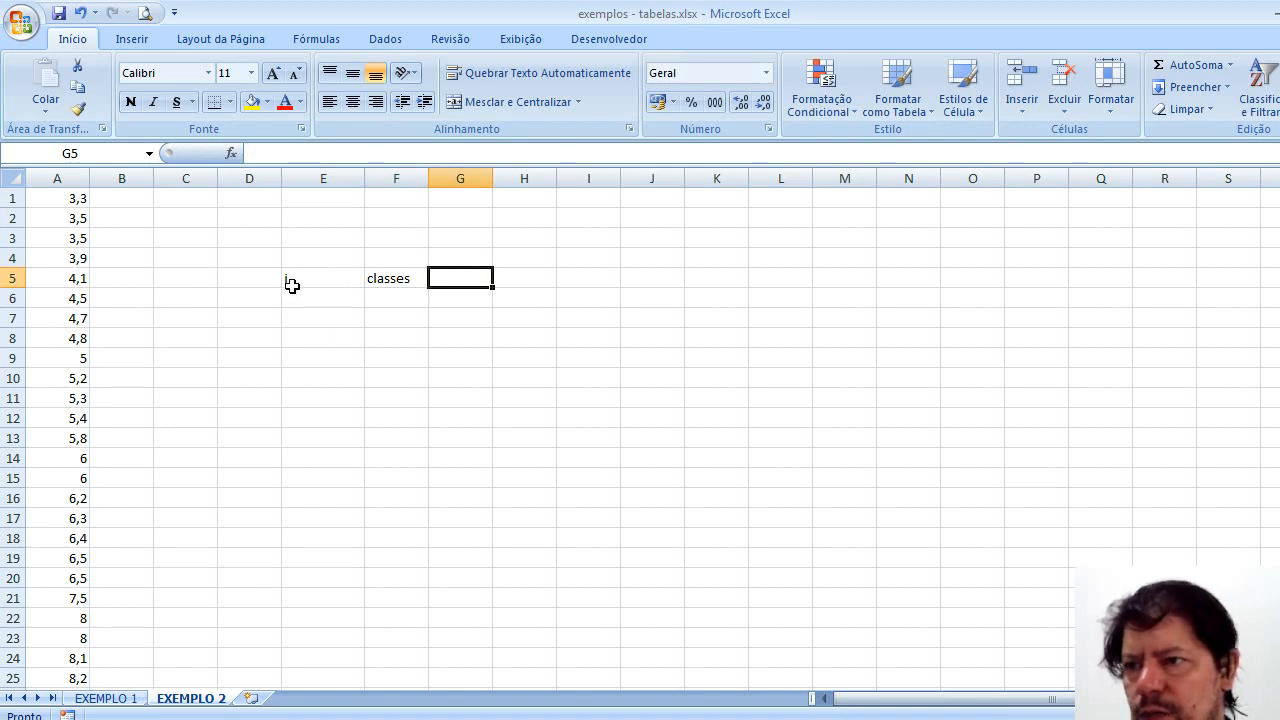
Step: Enter the table headers "i" in E10 and "classes" in F10
{"action": "left_click", "coordinate": [320, 379]}
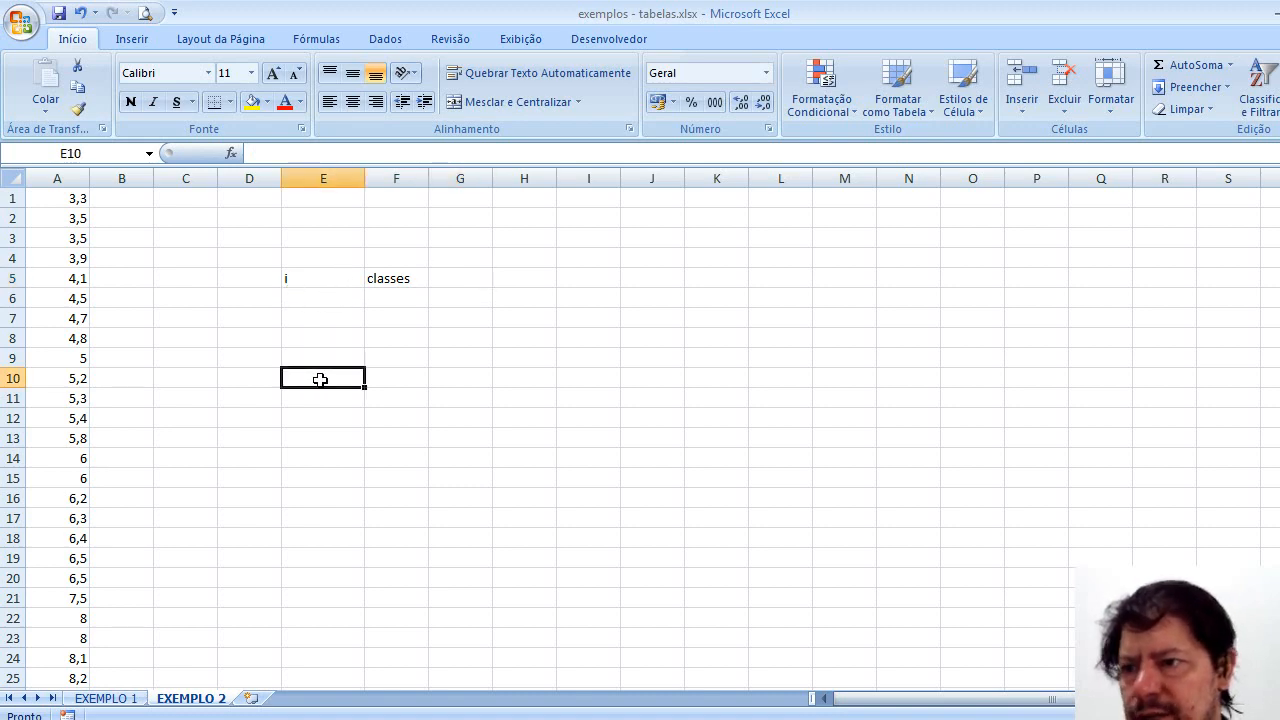
{"action": "type", "text": "i"}
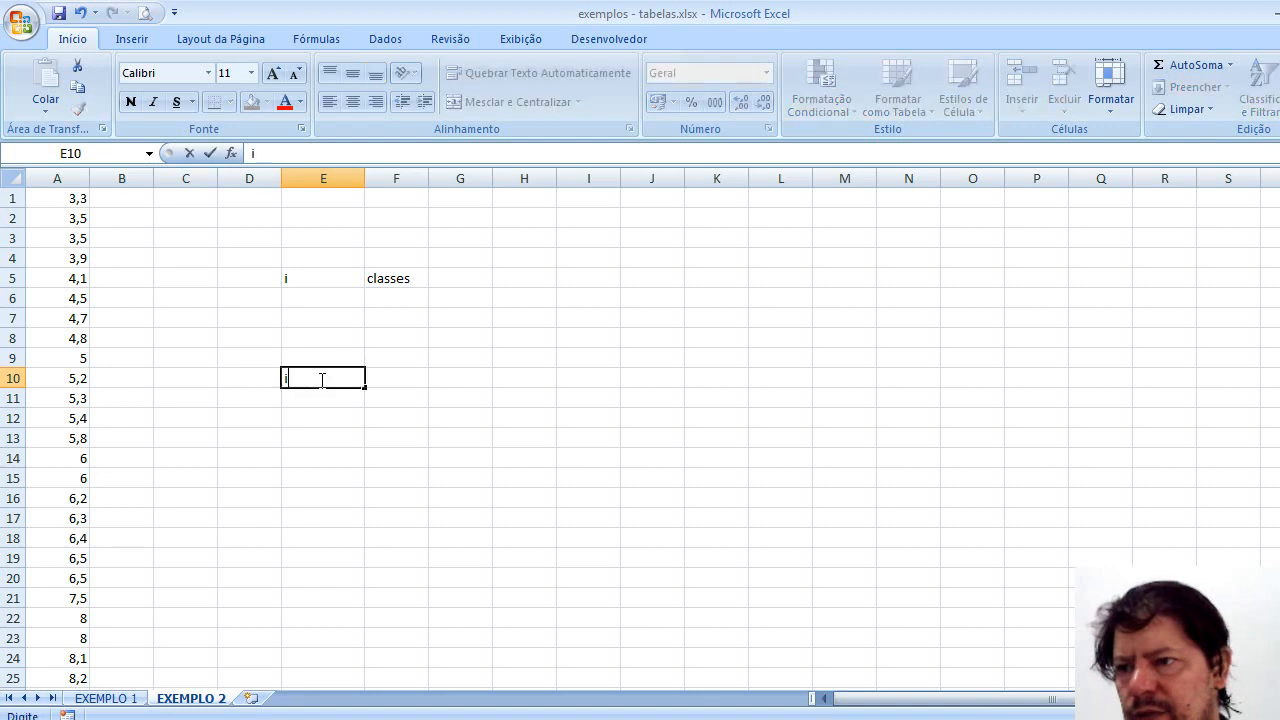
{"action": "left_click", "coordinate": [404, 381]}
{"action": "type", "text": "cla"}
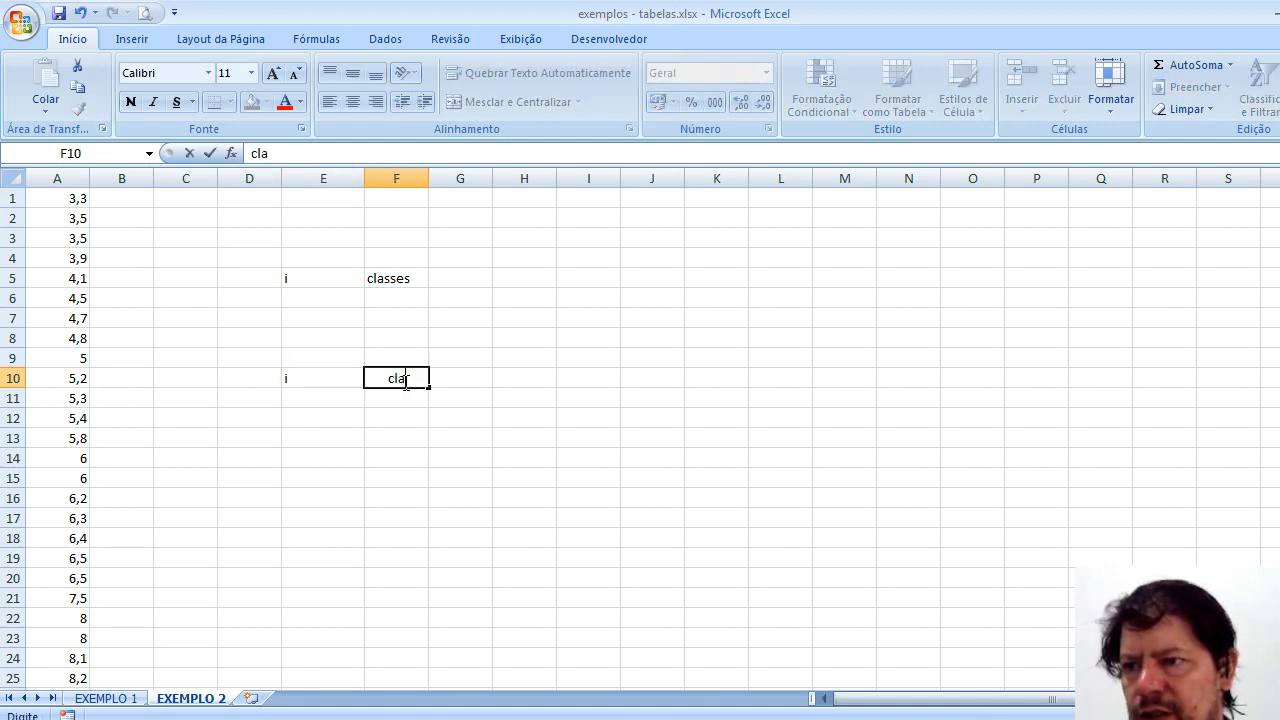
{"action": "type", "text": "sses"}
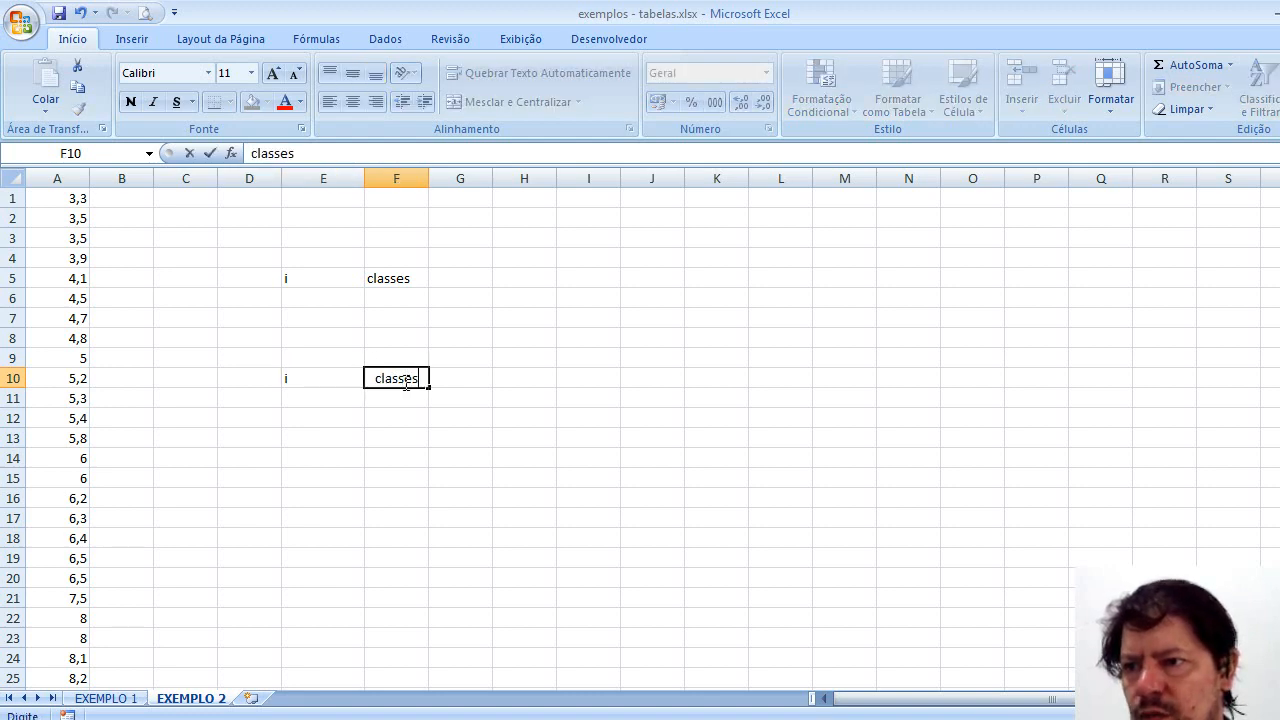
Step: Delete the duplicate headers "i" and "classes" from E5 and F5
{"action": "left_click", "coordinate": [301, 276]}
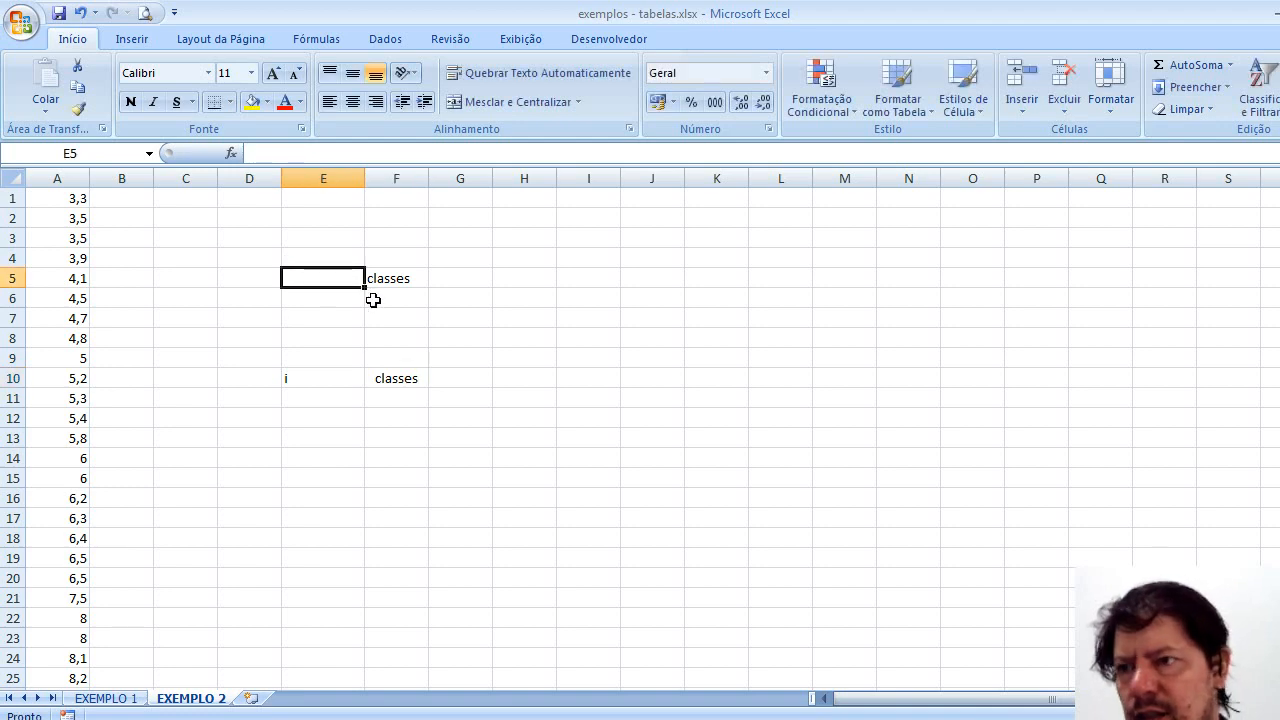
{"action": "left_click", "coordinate": [410, 278]}
{"action": "key", "text": "Delete"}
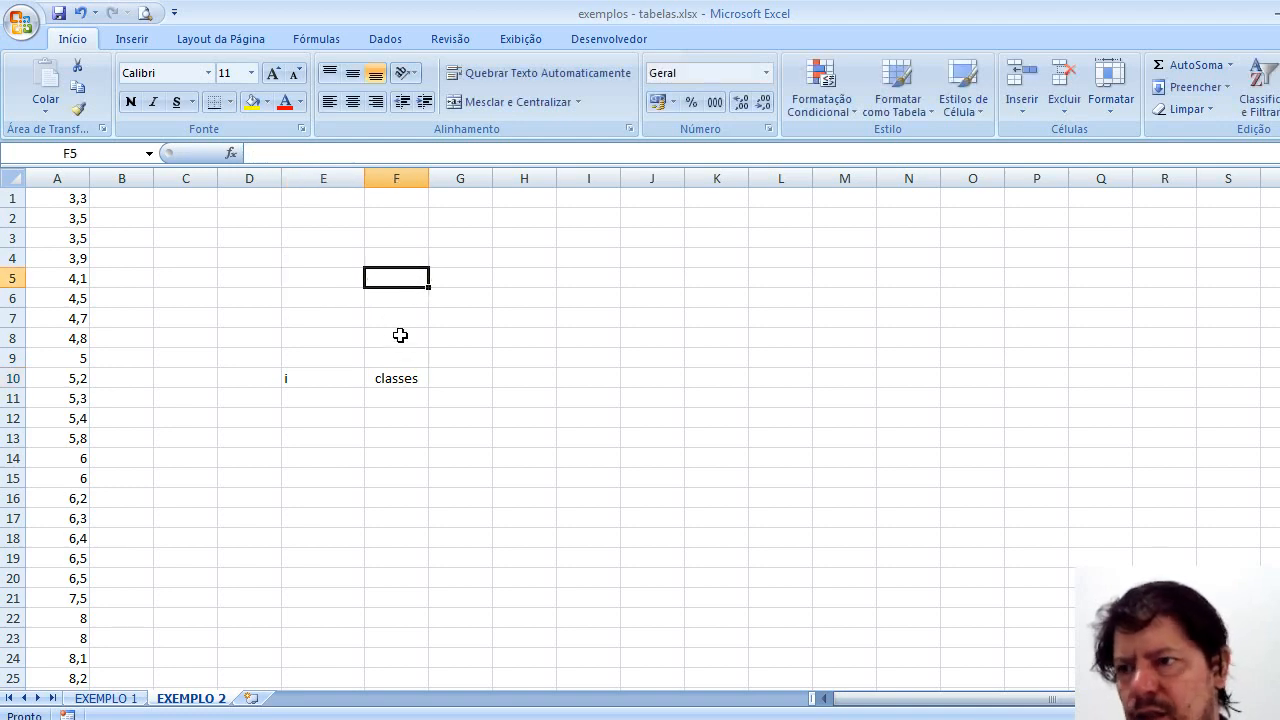
Step: Enter the header "Fi" in G10 beside "classes"
{"action": "left_click", "coordinate": [469, 386]}
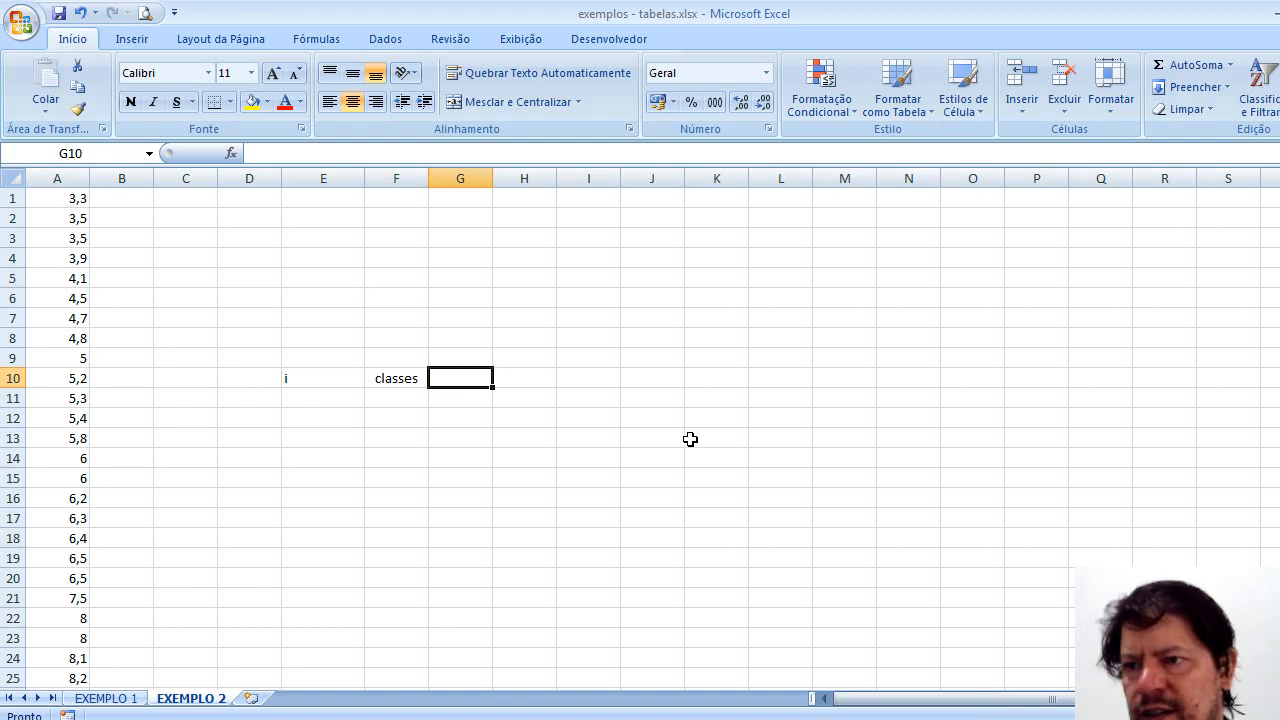
{"action": "type", "text": "Fi"}
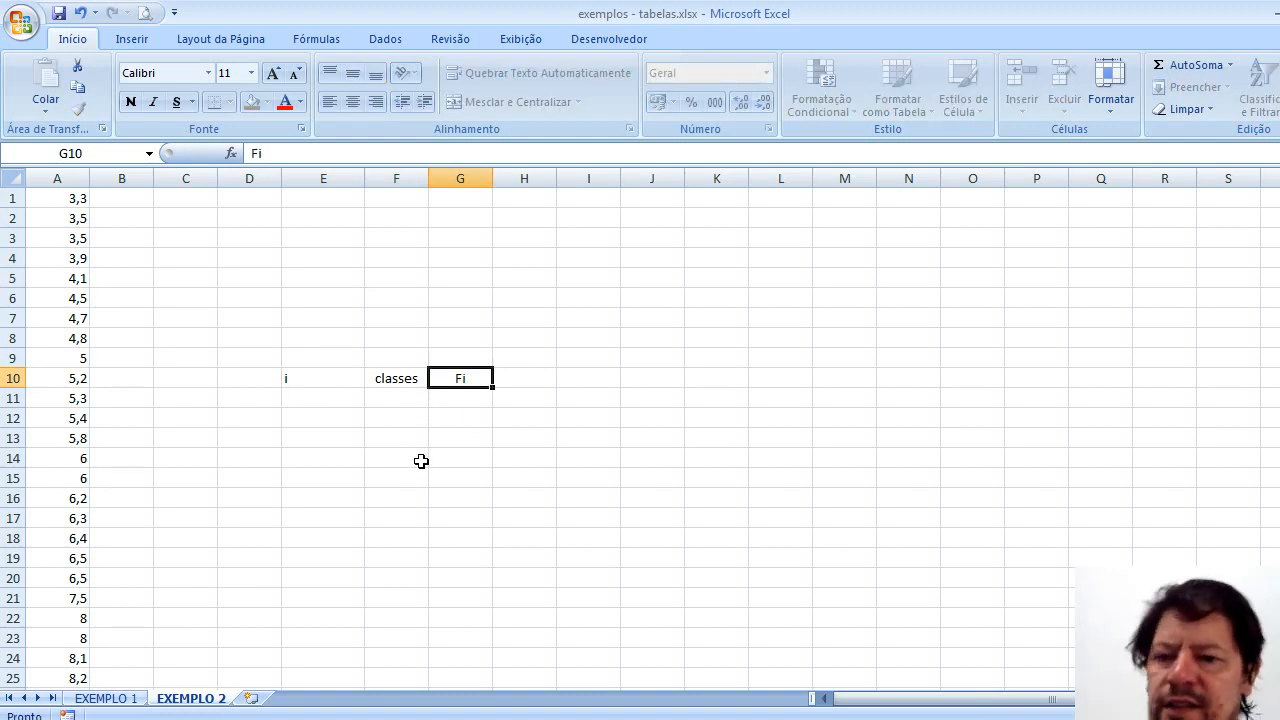
{"action": "key", "text": "Return"}
Step: Format the headers in E10:G10 in bold italic and centre them
{"action": "left_click", "coordinate": [324, 389]}
{"action": "left_click_drag", "start_coordinate": [322, 379], "coordinate": [414, 395]}
{"action": "left_click_drag", "start_coordinate": [470, 390], "coordinate": [466, 378]}
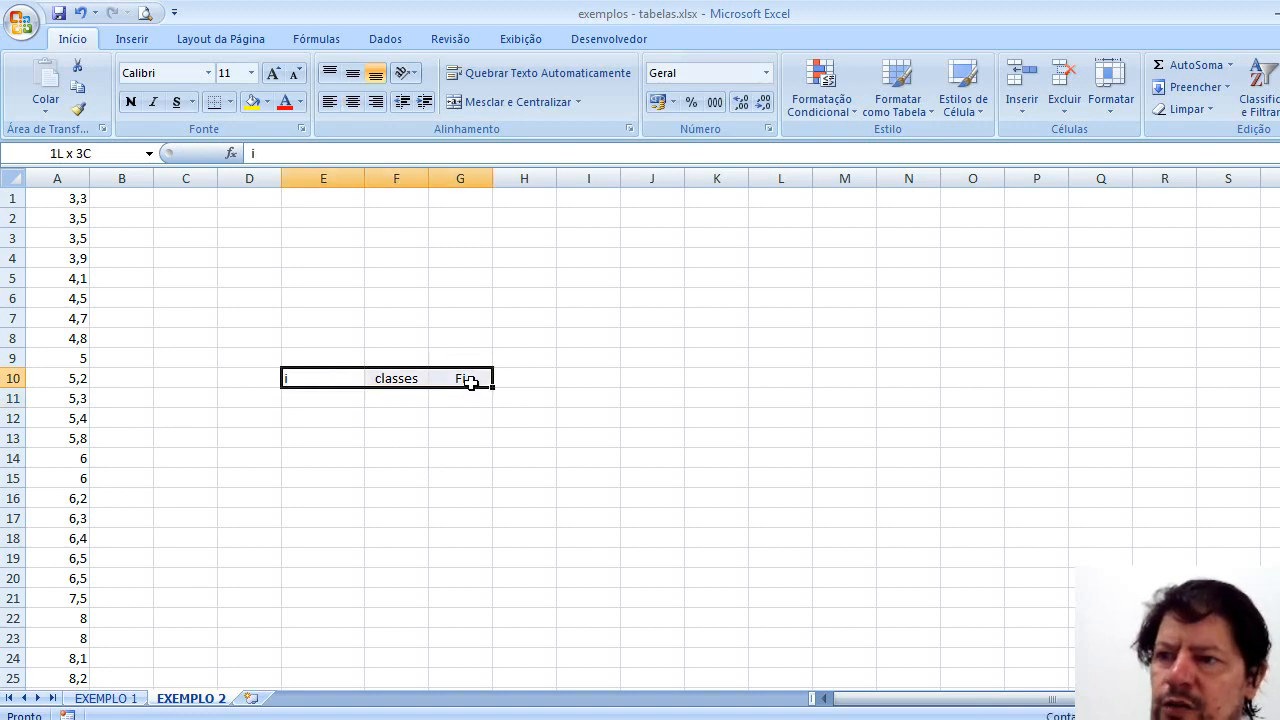
{"action": "key", "text": "ctrl+n"}
{"action": "left_click", "coordinate": [155, 103]}
{"action": "left_click", "coordinate": [353, 105]}
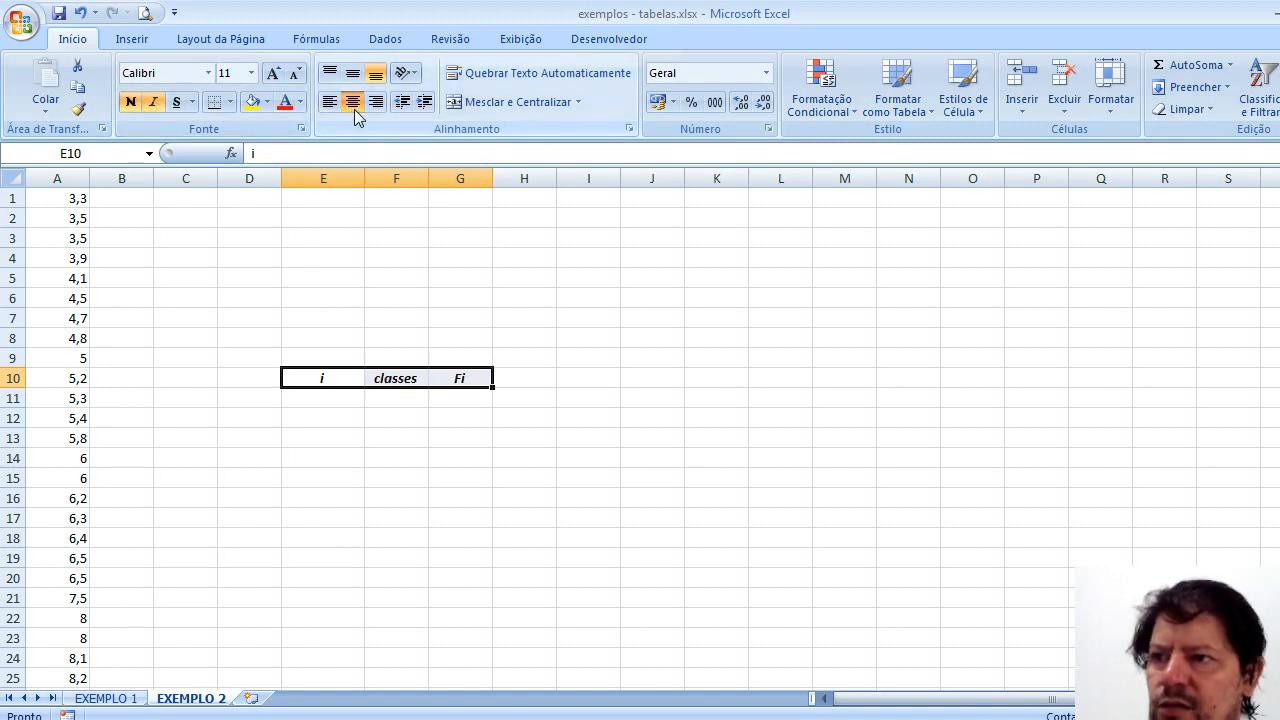
Step: Enter the label "K =" in F2
{"action": "left_click", "coordinate": [397, 214]}
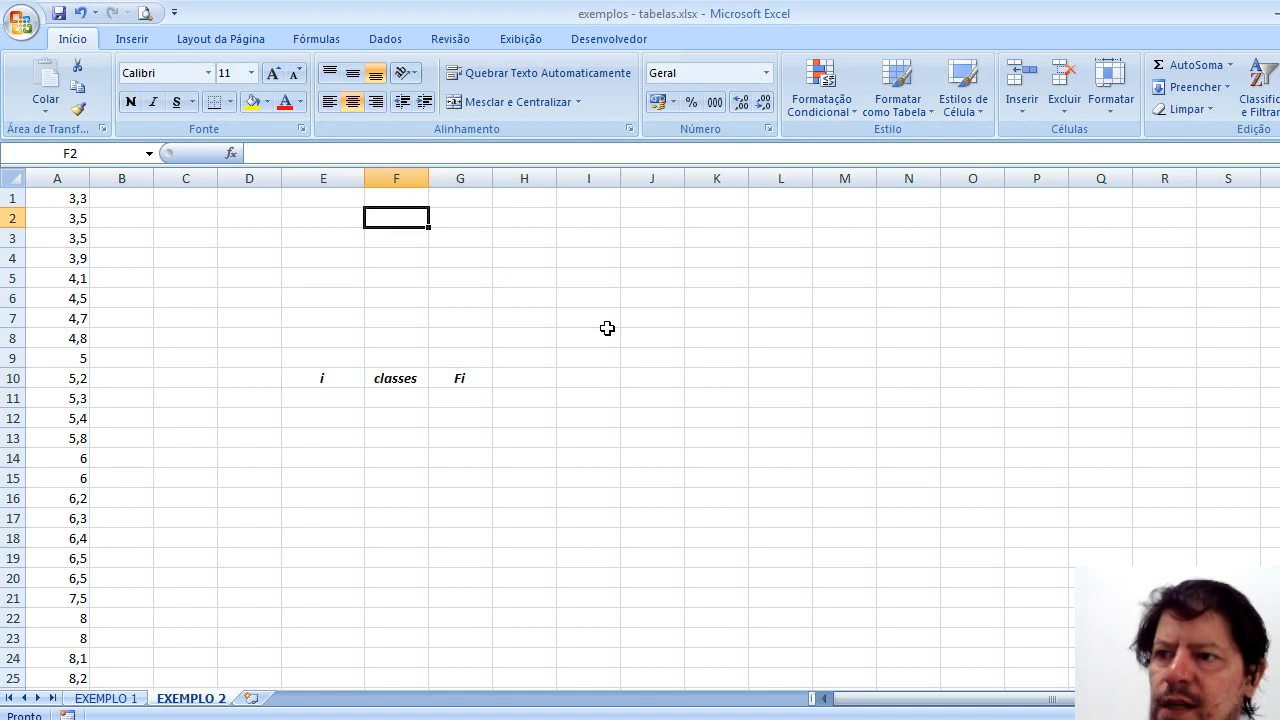
{"action": "type", "text": "K"}
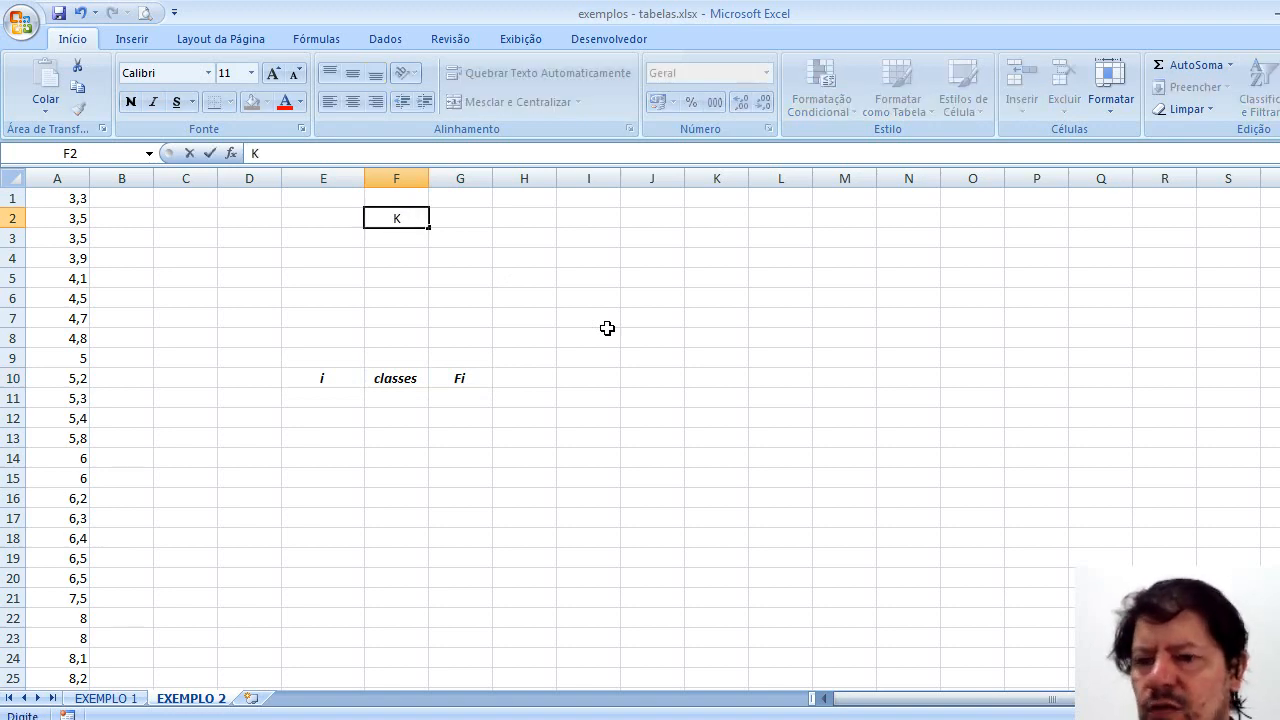
{"action": "type", "text": " ="}
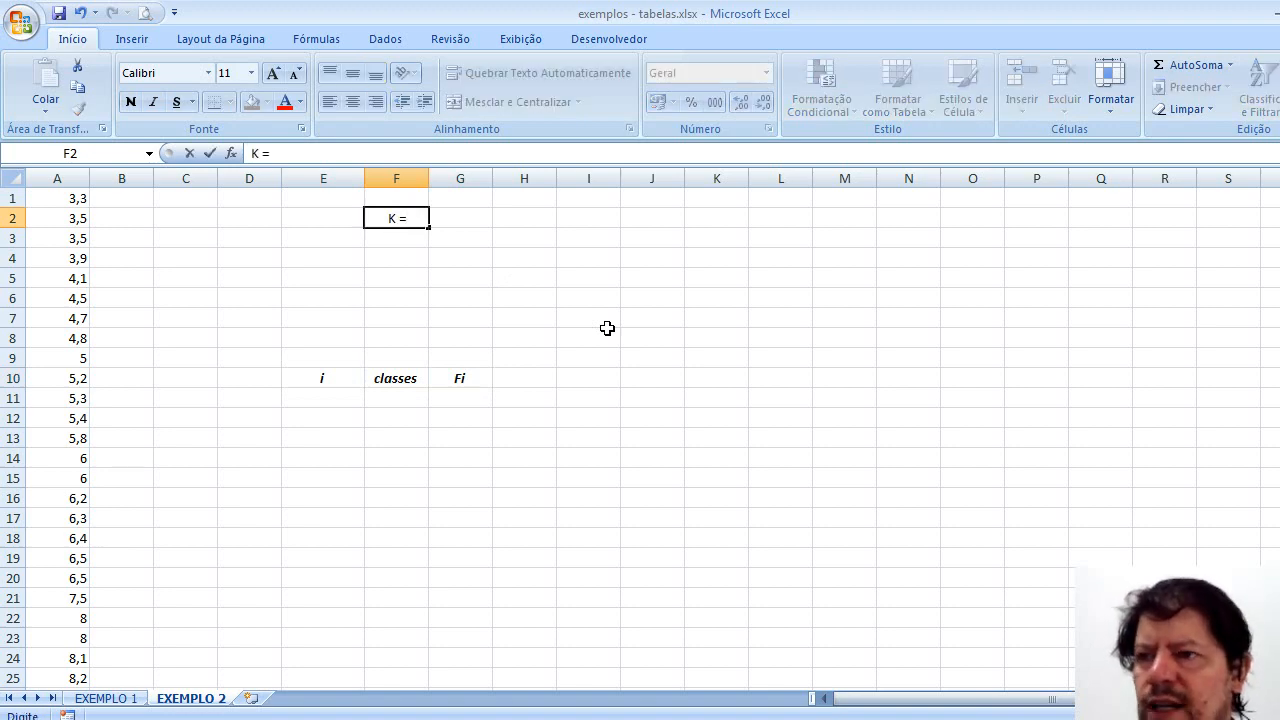
Step: Calculate the number of classes in G2 with the formula = 1 + 3,22*LOG10(30)
{"action": "left_click", "coordinate": [482, 222]}
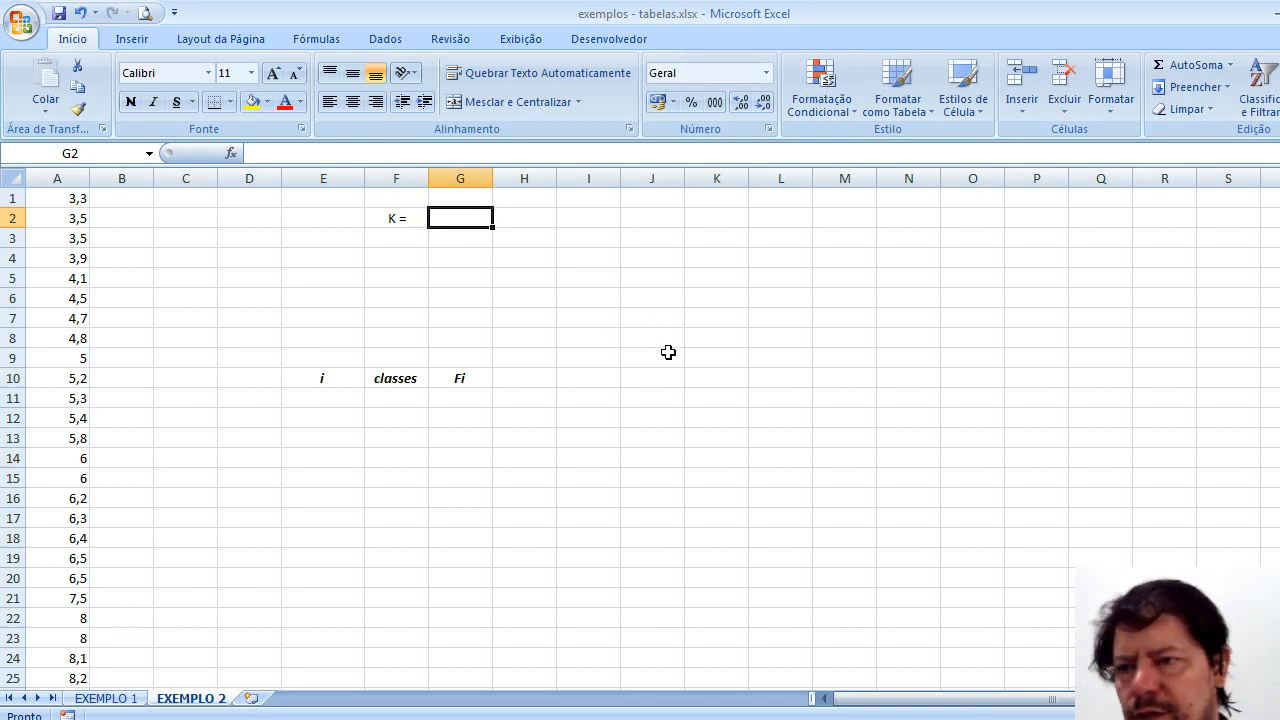
{"action": "left_click", "coordinate": [321, 152]}
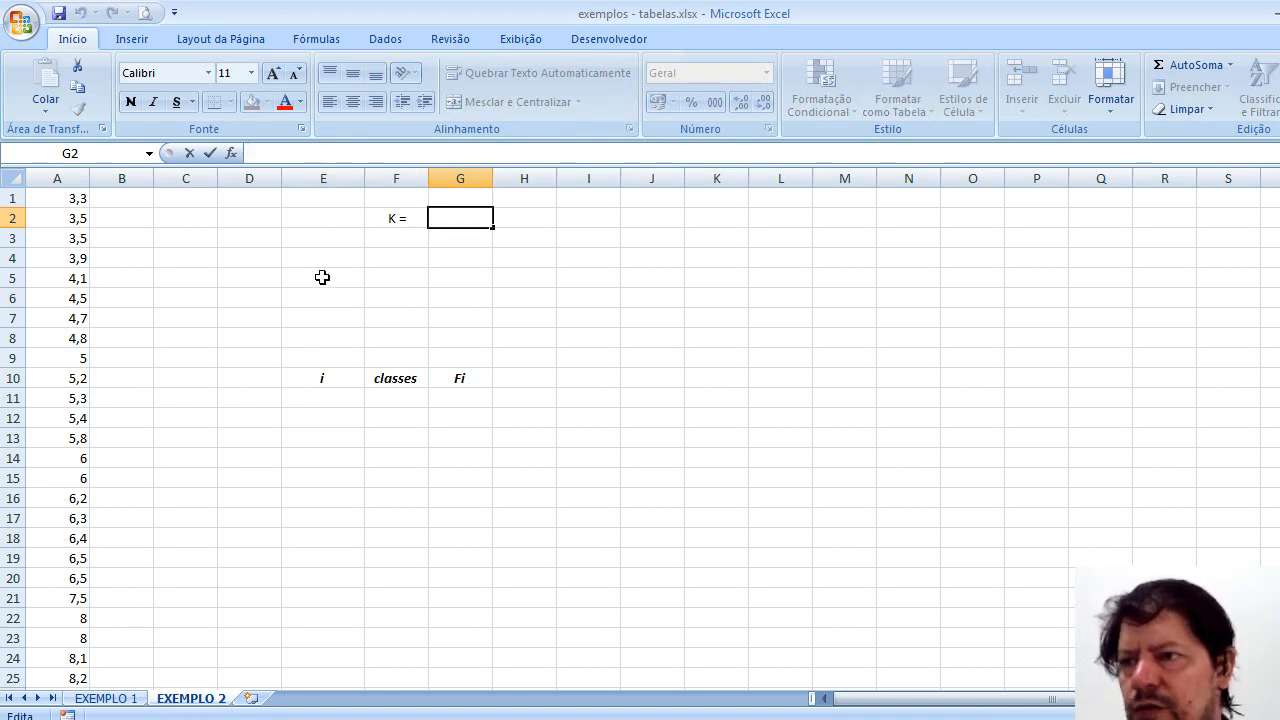
{"action": "type", "text": "= 1"}
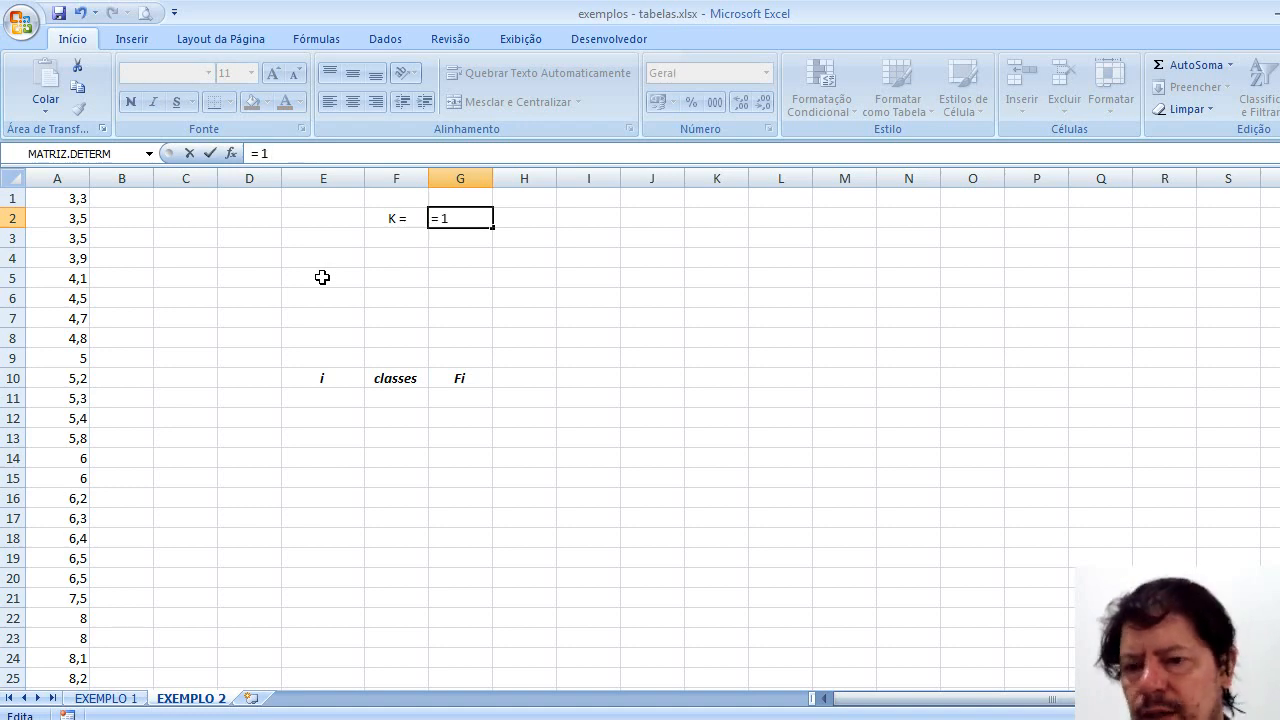
{"action": "type", "text": " +"}
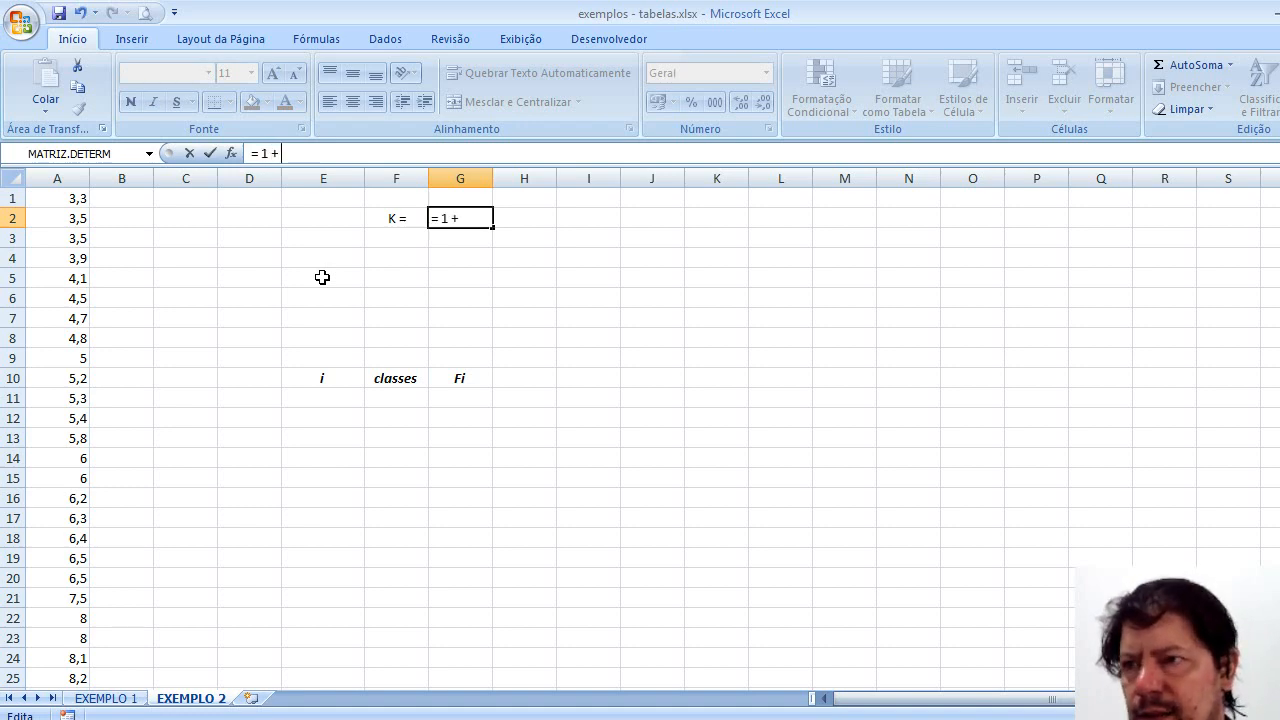
{"action": "type", "text": " 3,2"}
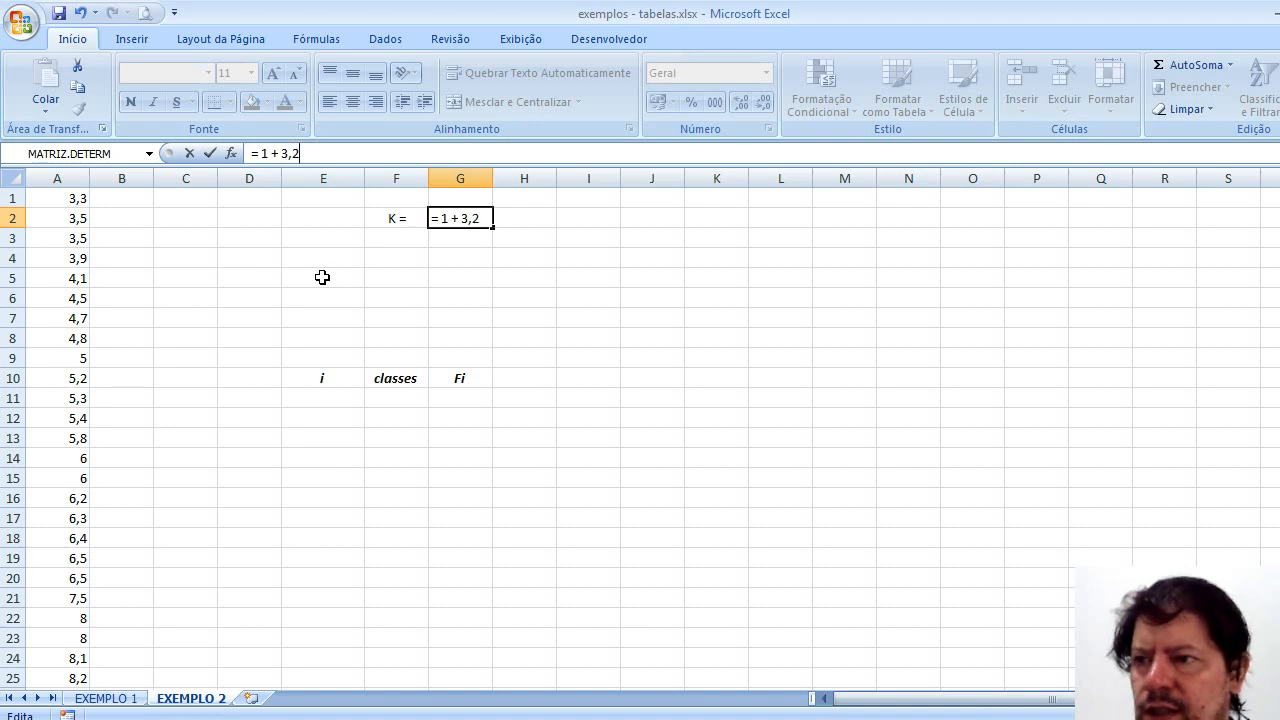
{"action": "type", "text": "2*"}
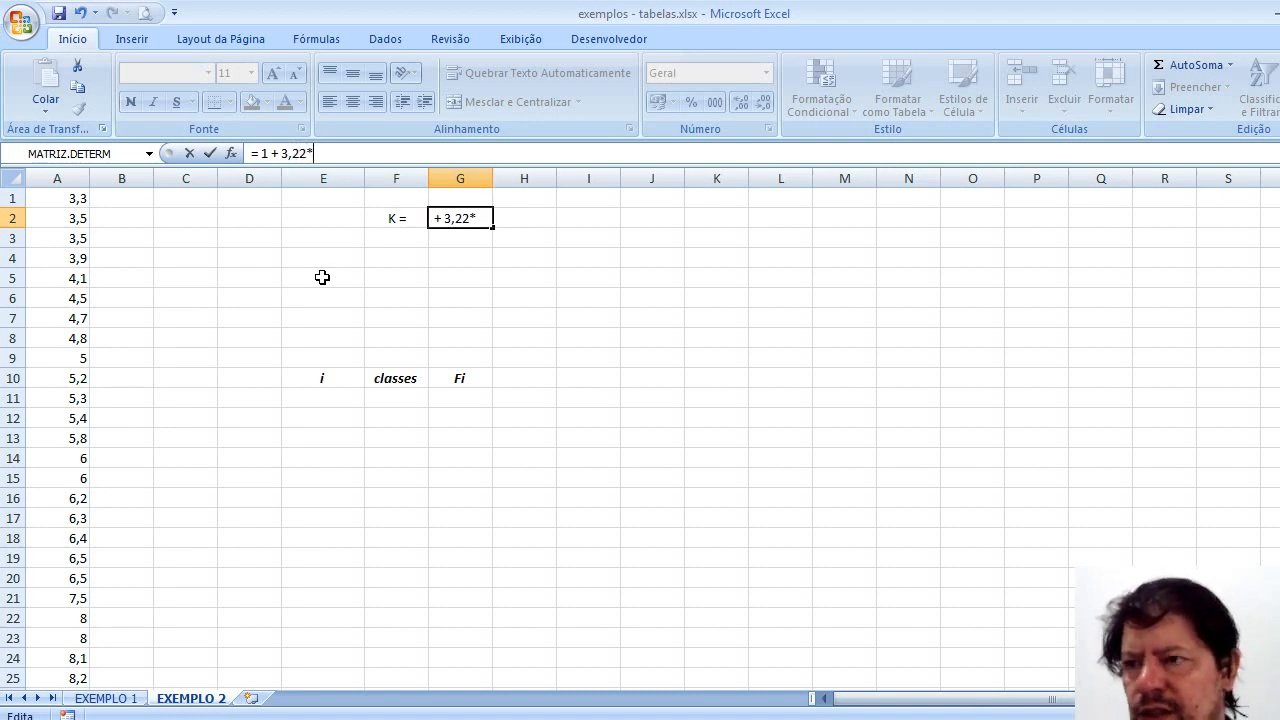
{"action": "type", "text": "log"}
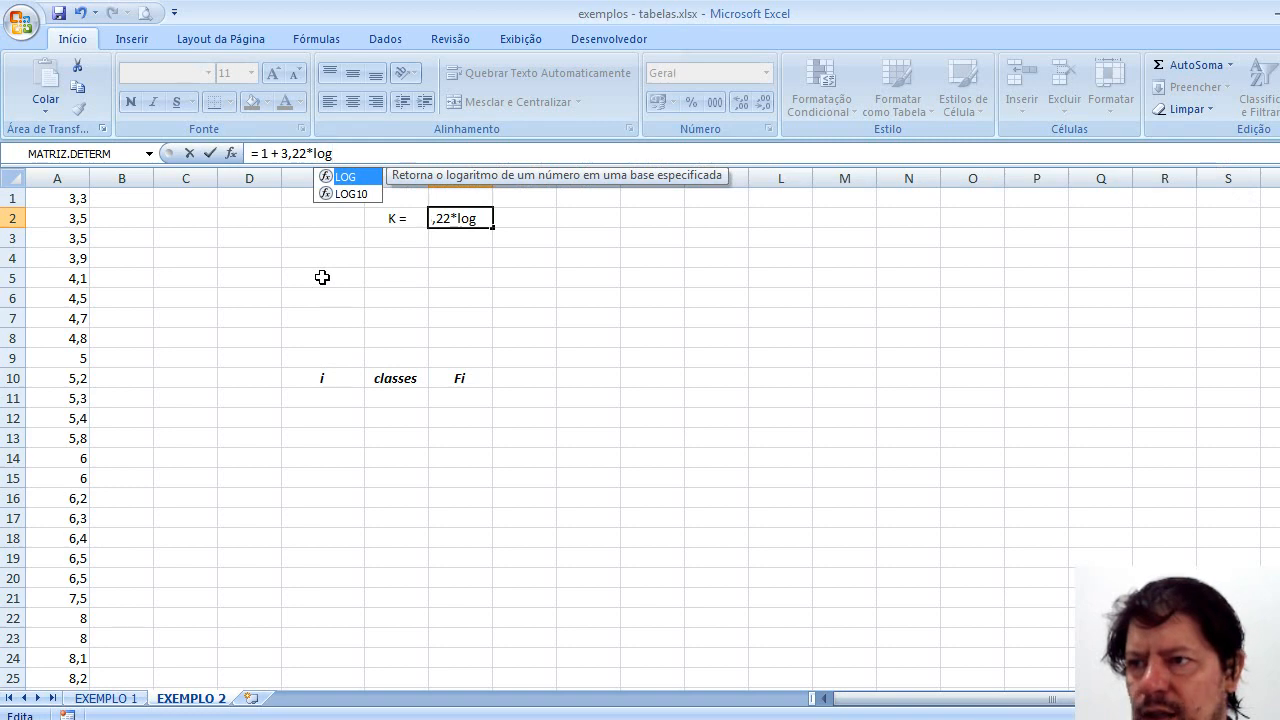
{"action": "left_click", "coordinate": [361, 198]}
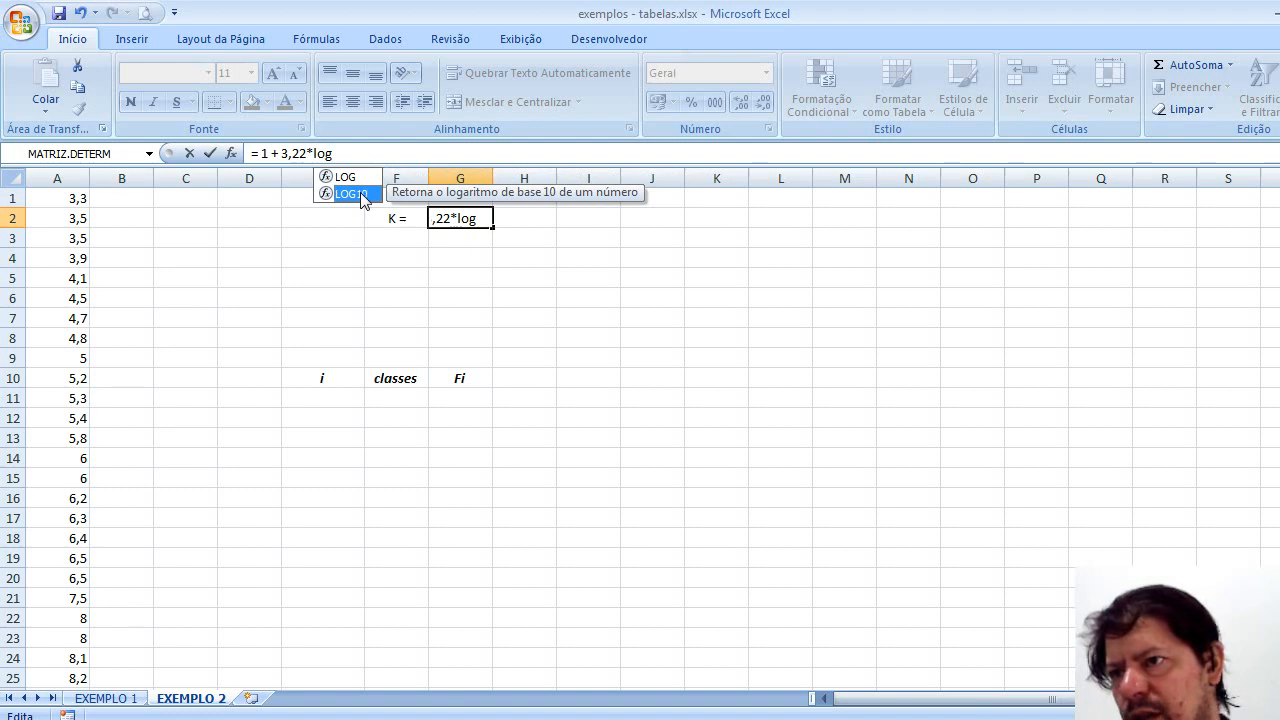
{"action": "double_click", "coordinate": [361, 198]}
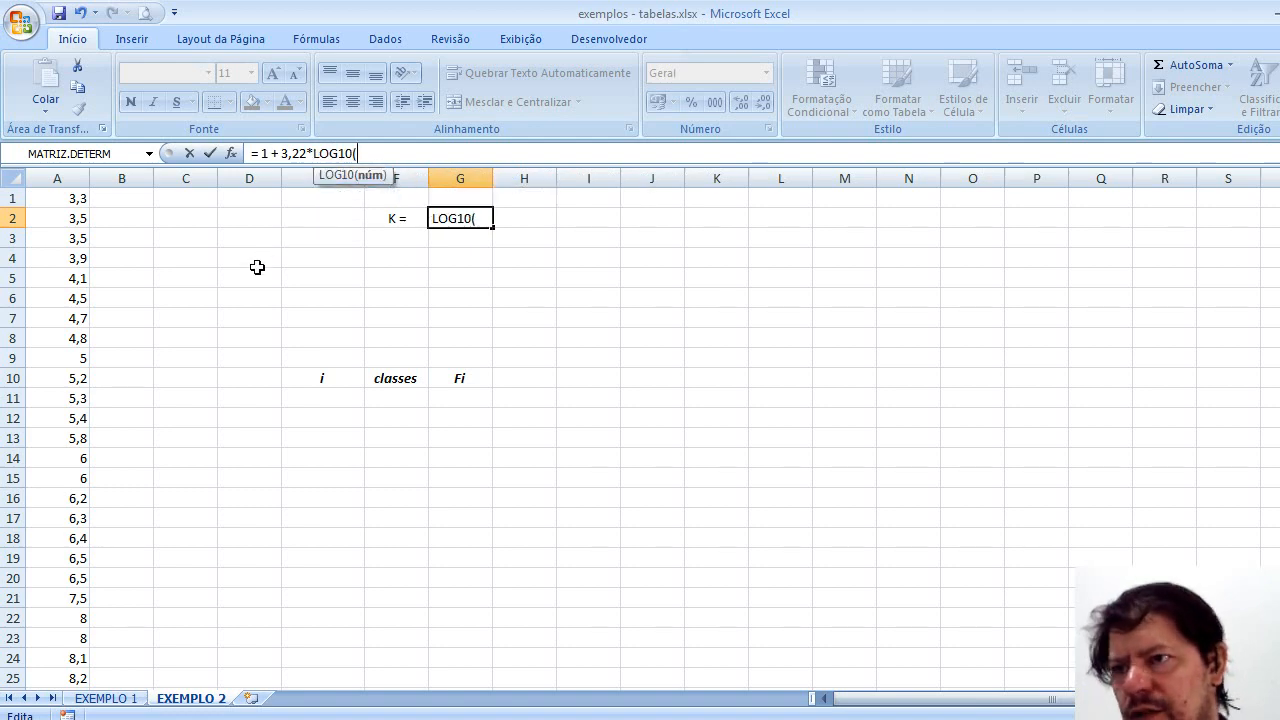
{"action": "type", "text": "3"}
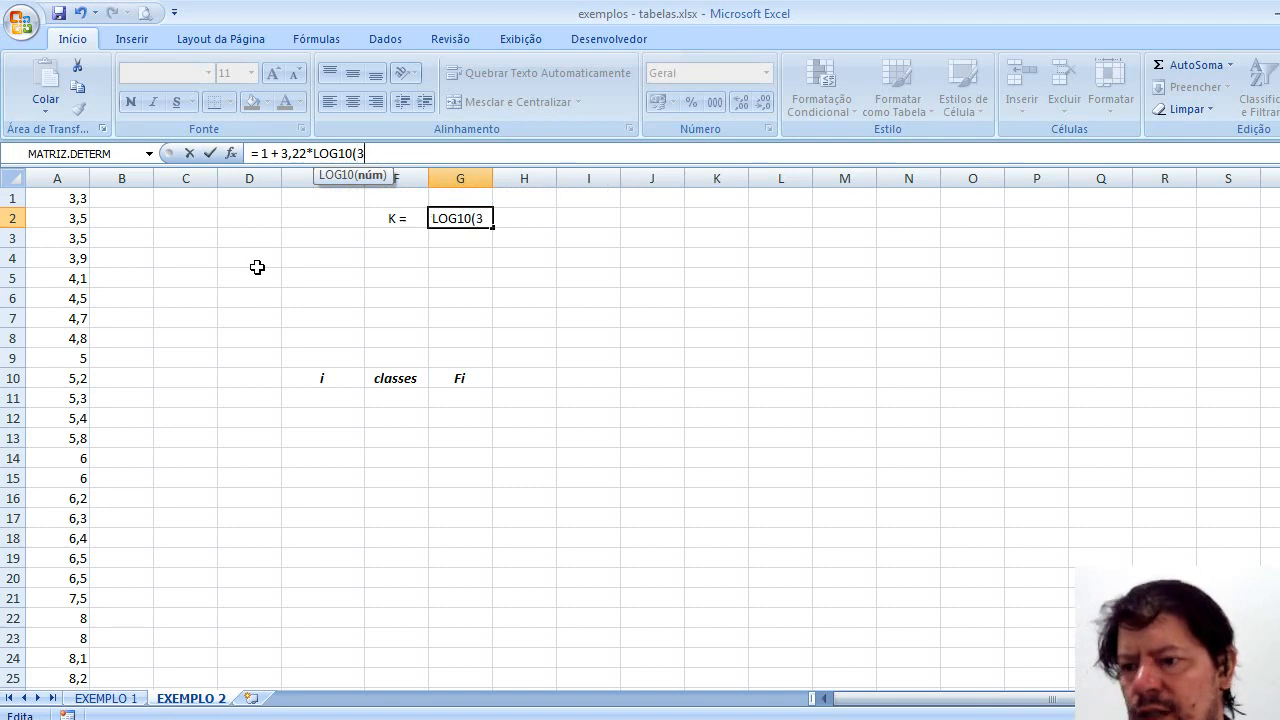
{"action": "type", "text": "0)"}
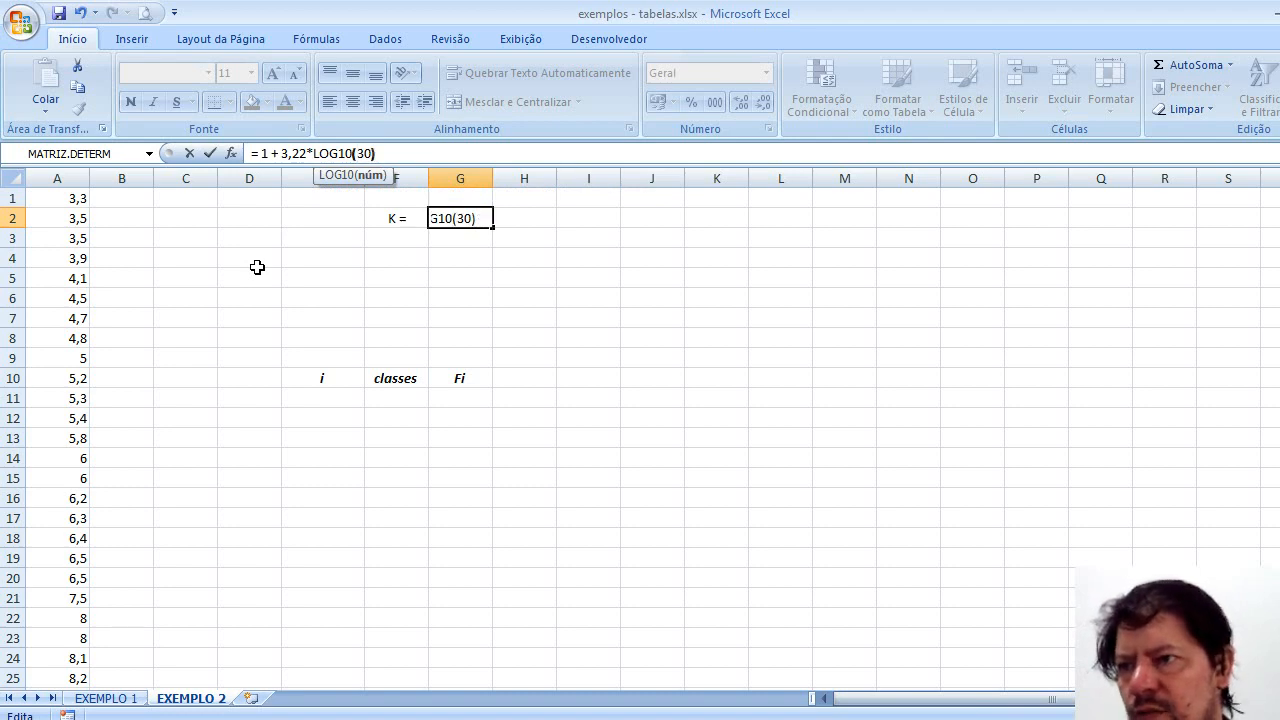
{"action": "key", "text": "Return"}
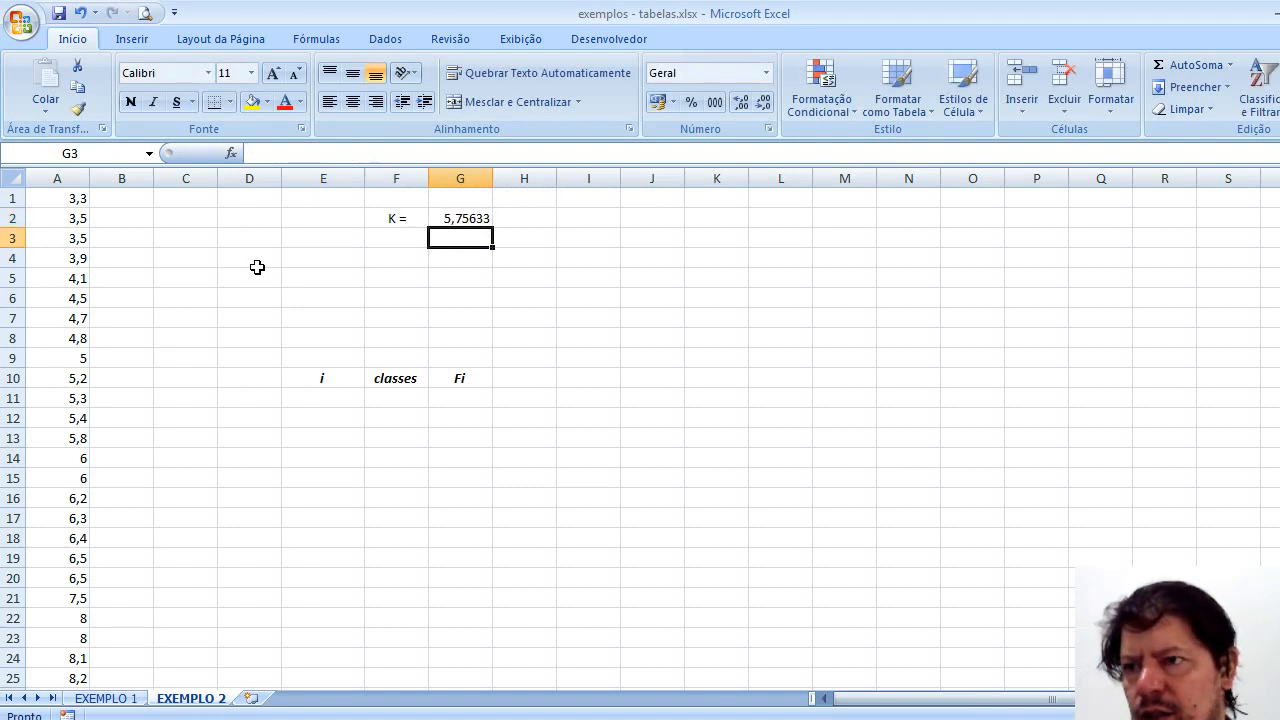
Step: Replace the formula in G2 with the whole number 6 and centre the value in the cell
{"action": "left_click", "coordinate": [471, 218]}
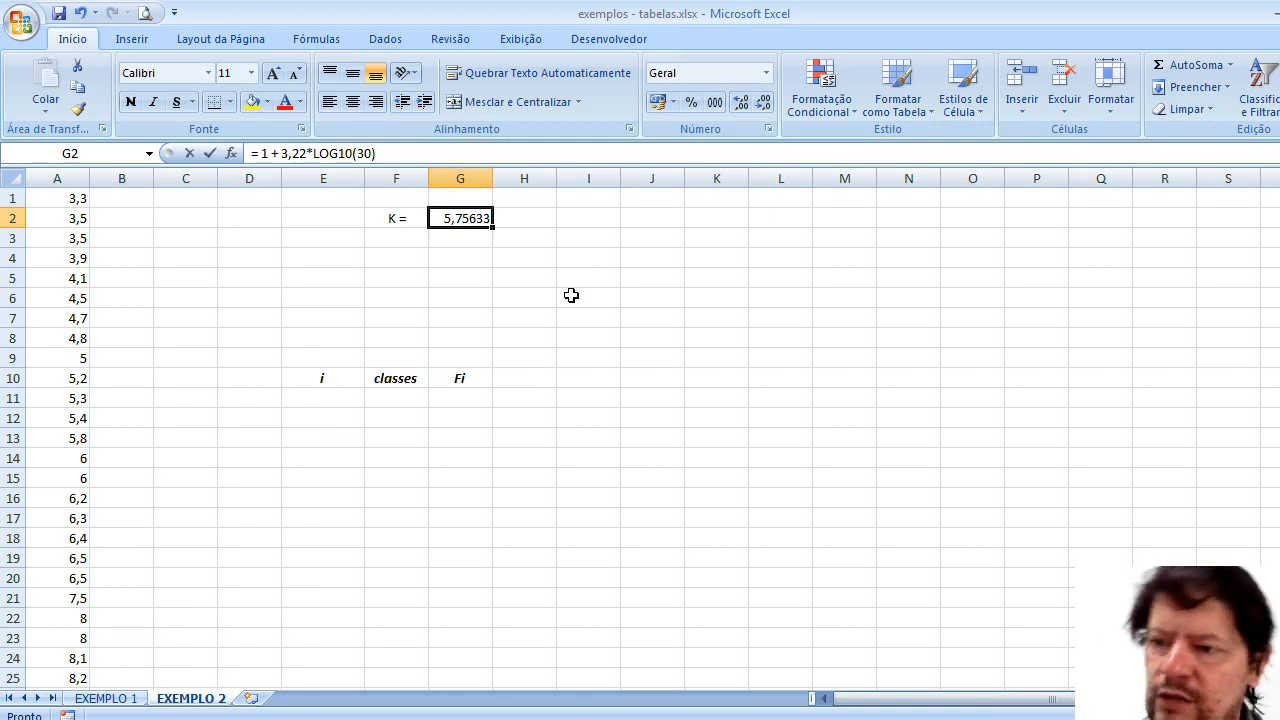
{"action": "type", "text": "6"}
{"action": "key", "text": "Return"}
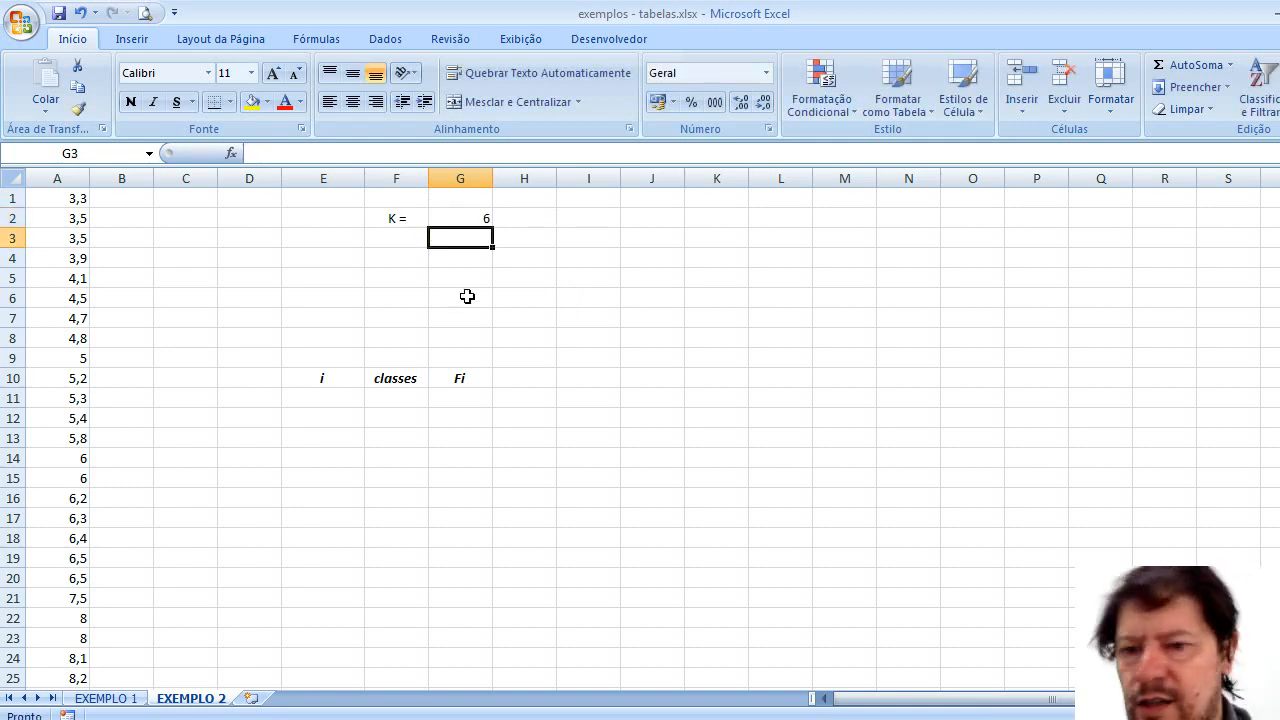
{"action": "left_click", "coordinate": [460, 214]}
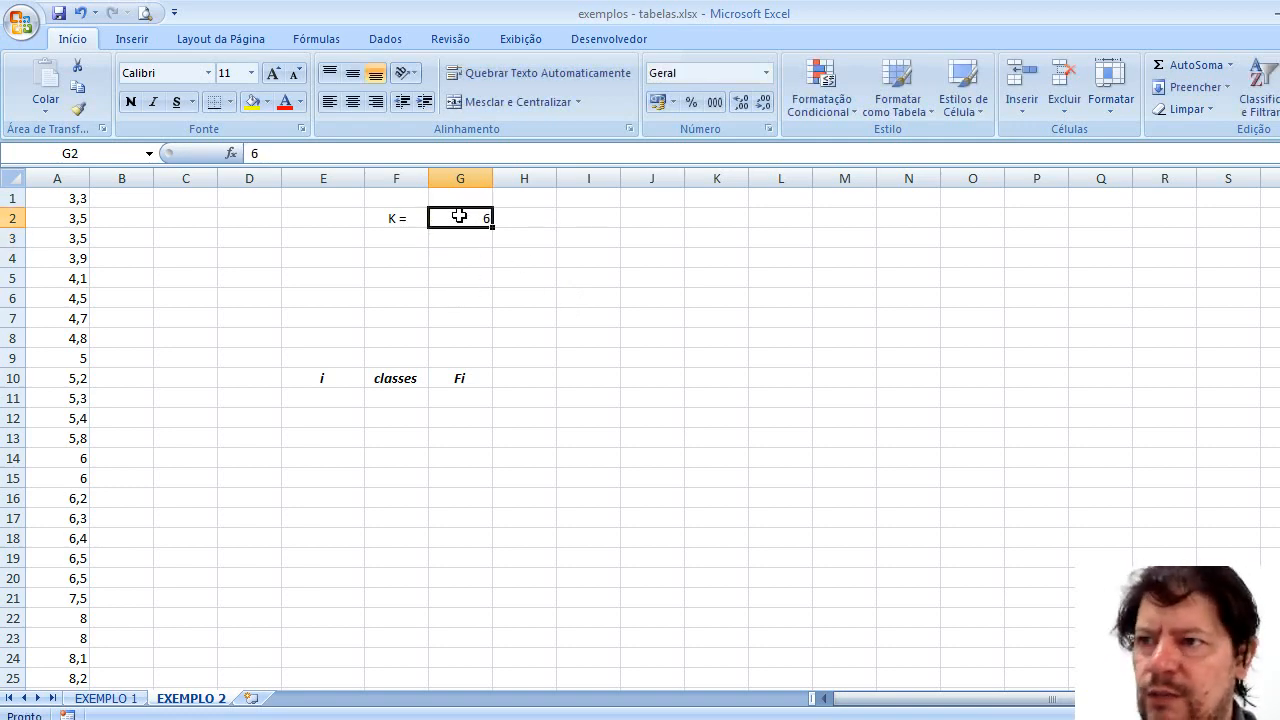
{"action": "left_click", "coordinate": [352, 102]}
Step: Enter the label "R =" in F3, below "K ="
{"action": "left_click", "coordinate": [414, 240]}
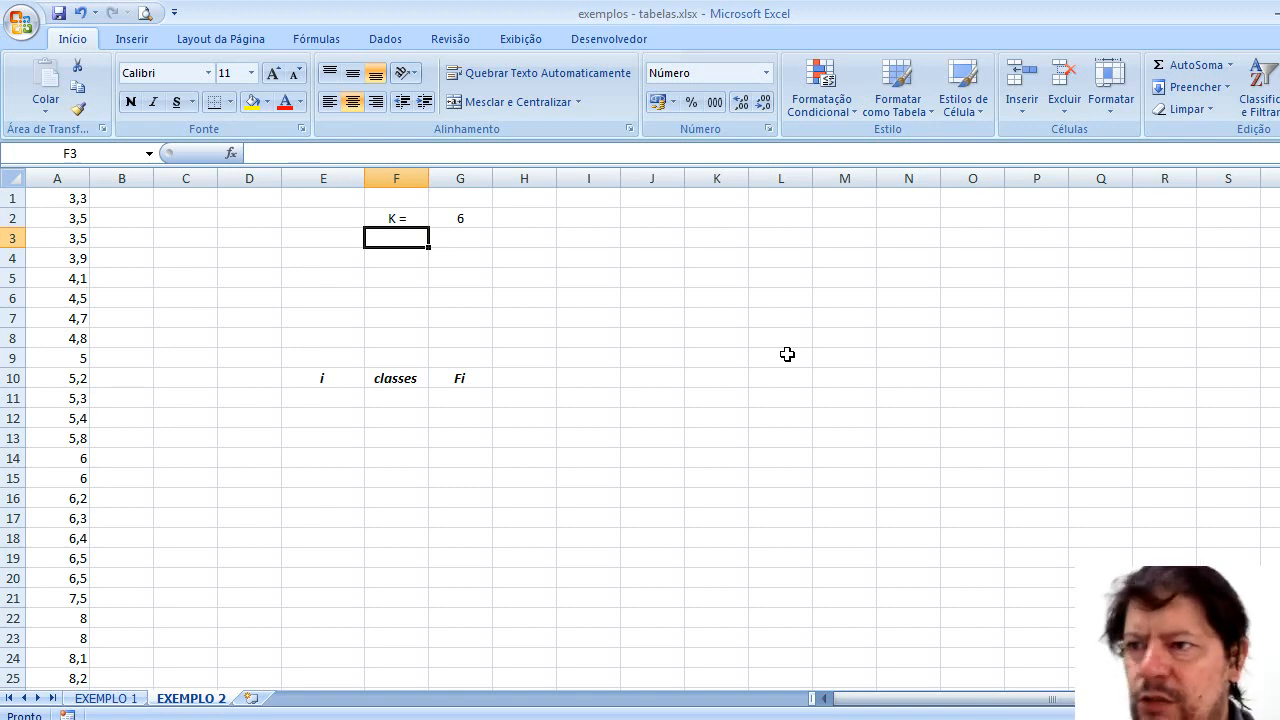
{"action": "type", "text": "R"}
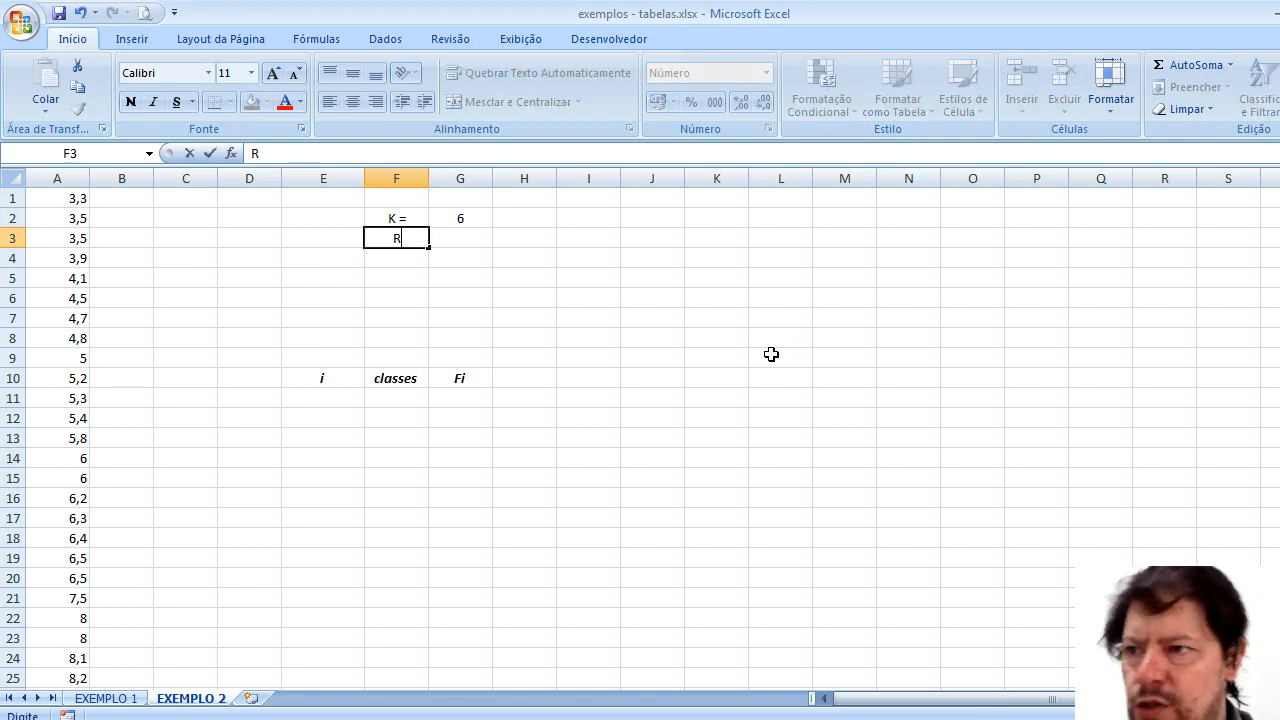
{"action": "type", "text": " ="}
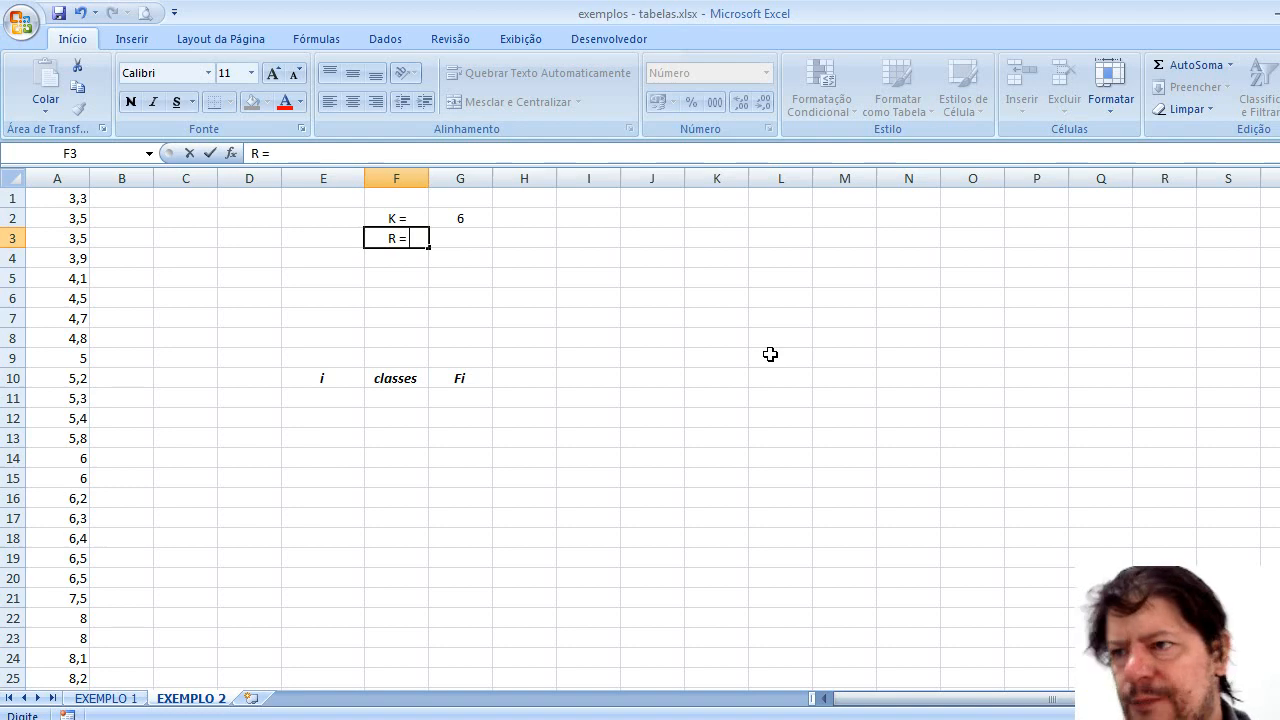
Step: Calculate the data range in G3 with the formula =MÁXIMO(A1:A30) - MÍNIMO(A1:A30)
{"action": "left_click", "coordinate": [446, 236]}
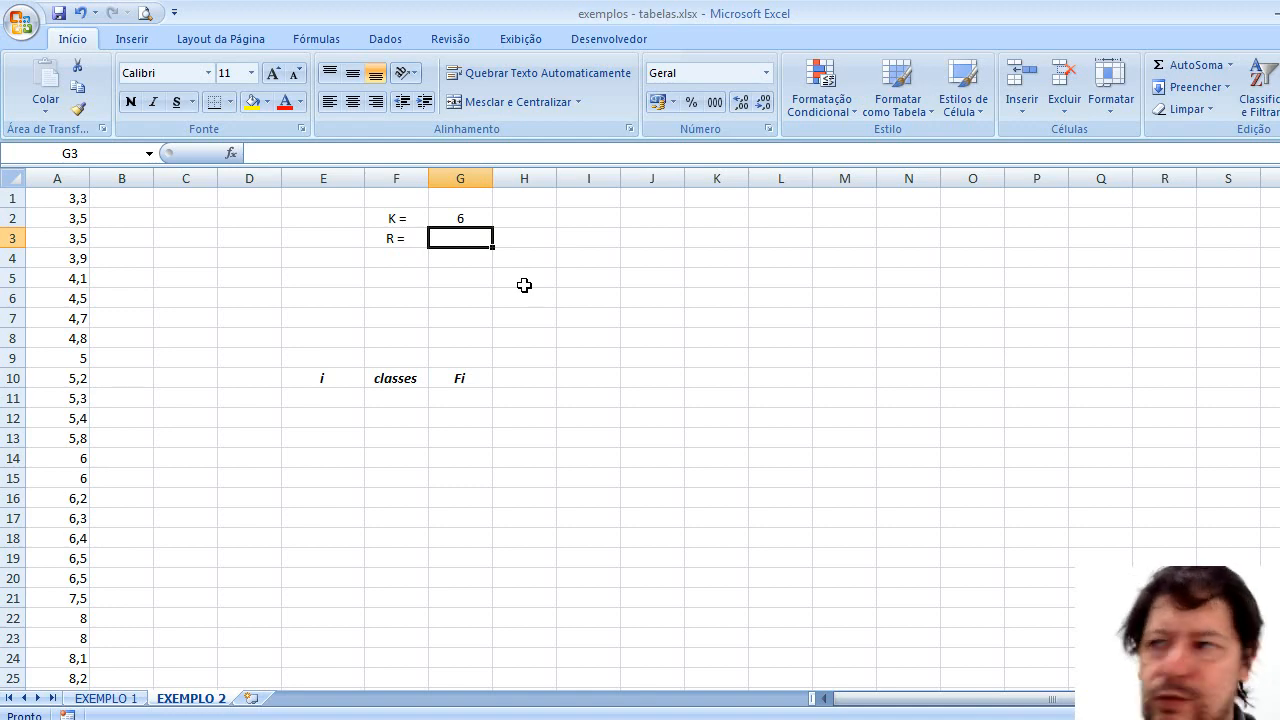
{"action": "left_click", "coordinate": [309, 157]}
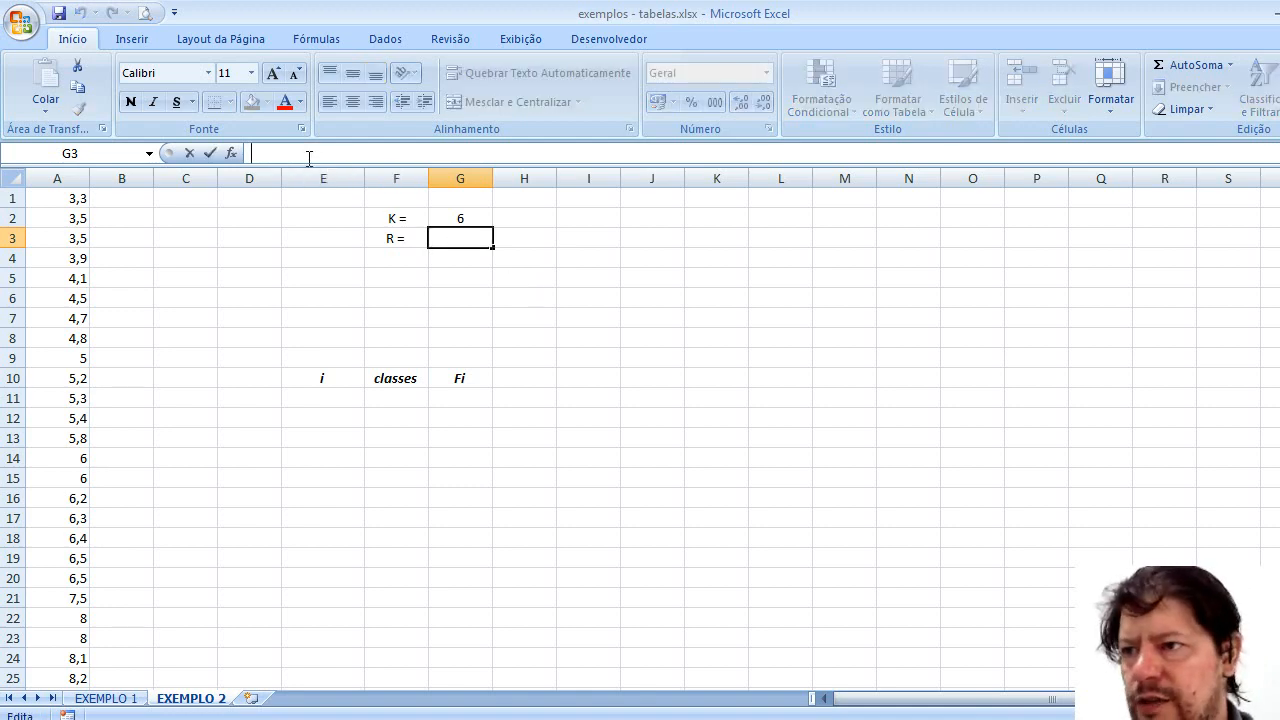
{"action": "type", "text": "="}
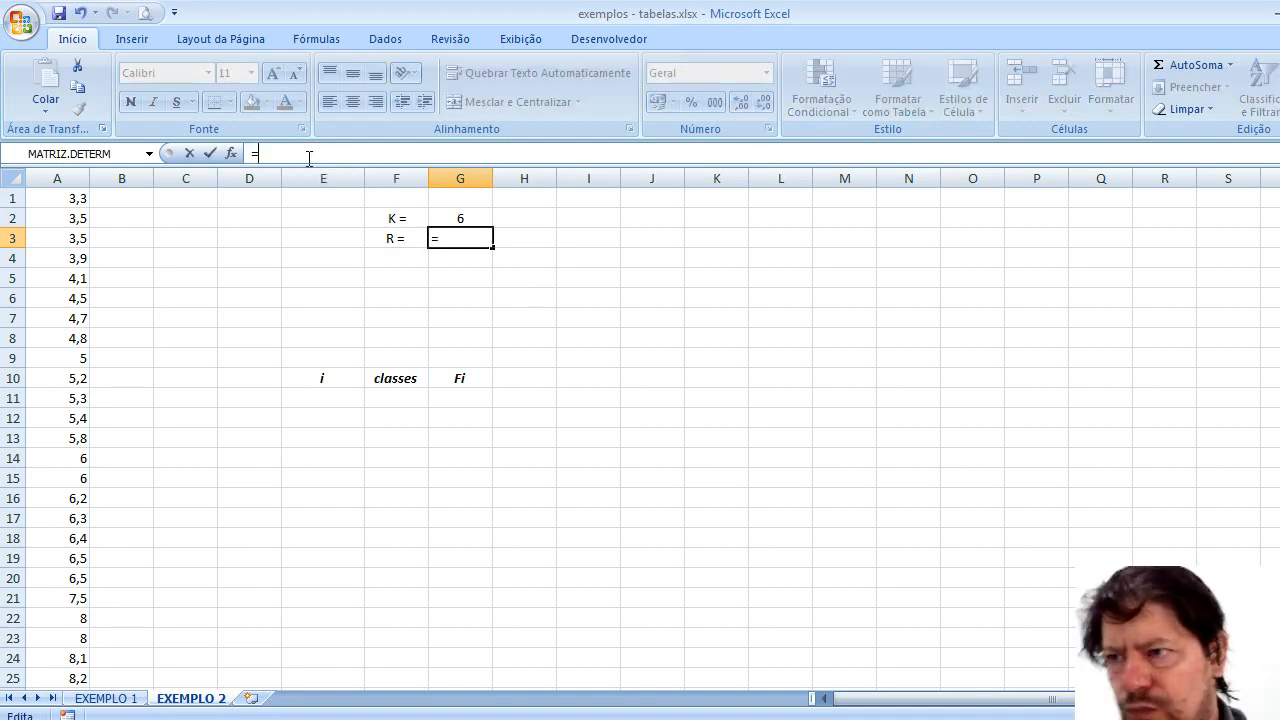
{"action": "type", "text": "máx"}
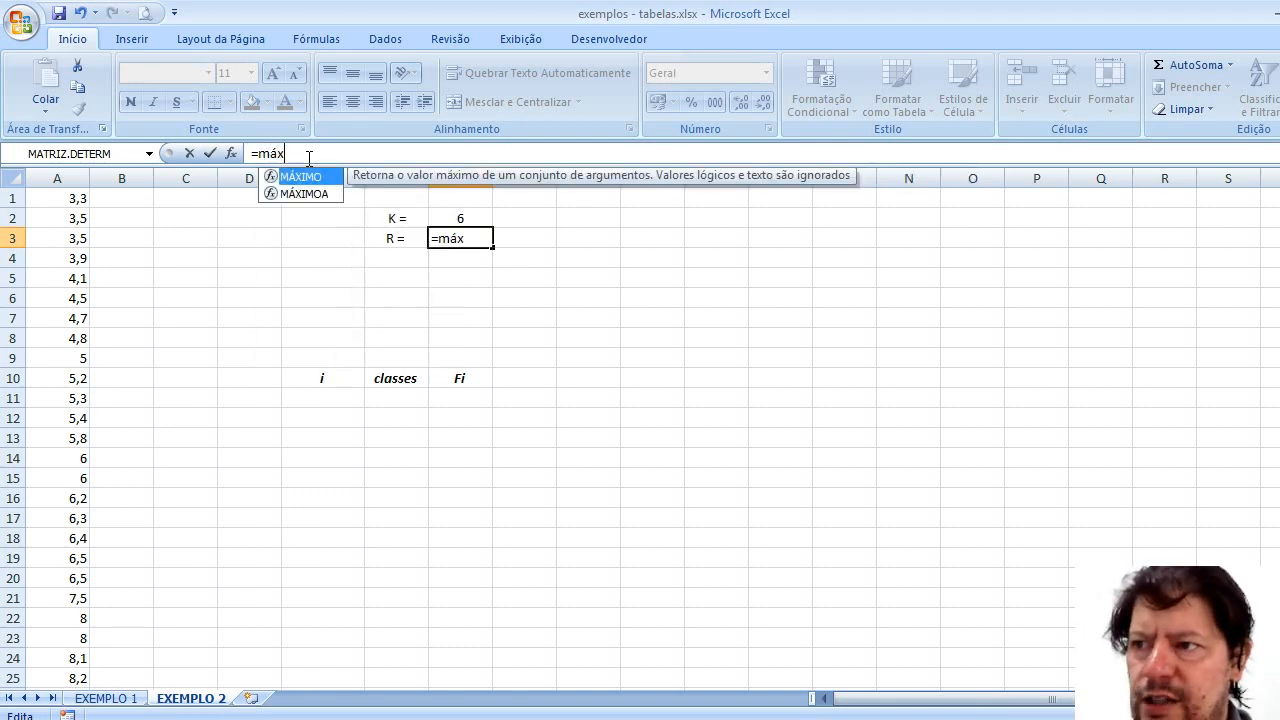
{"action": "type", "text": "imo("}
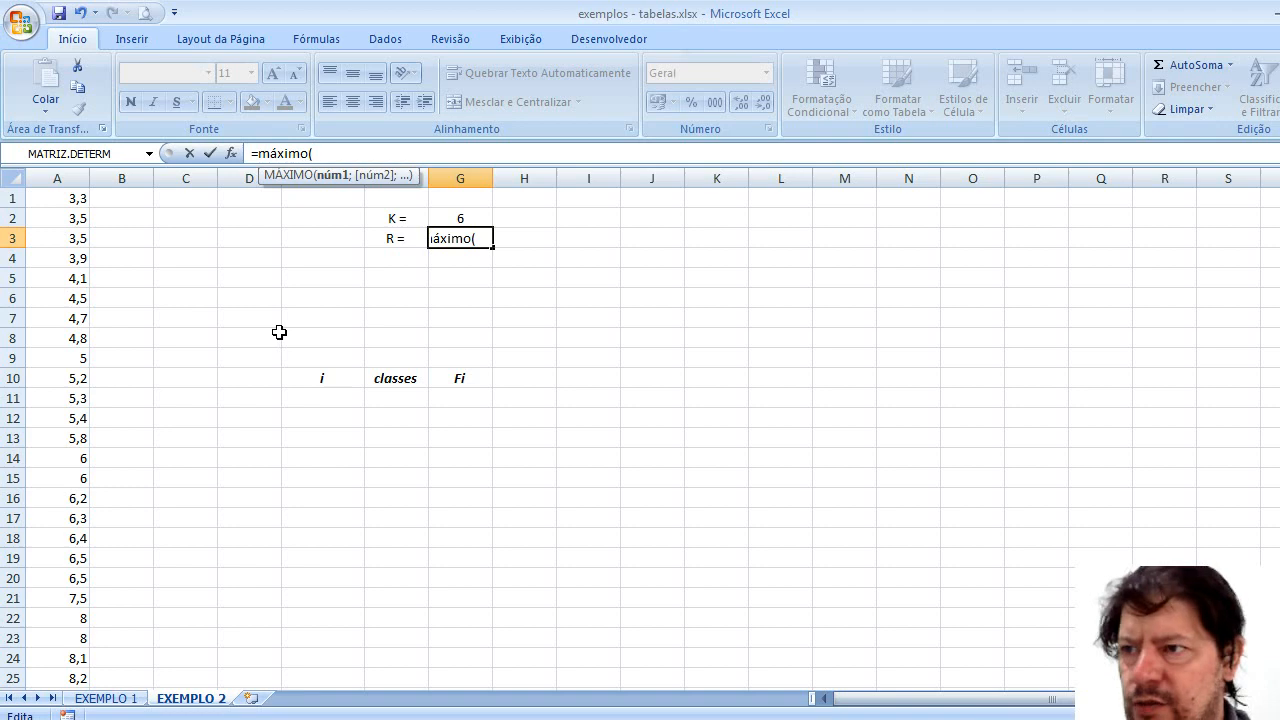
{"action": "type", "text": "A1"}
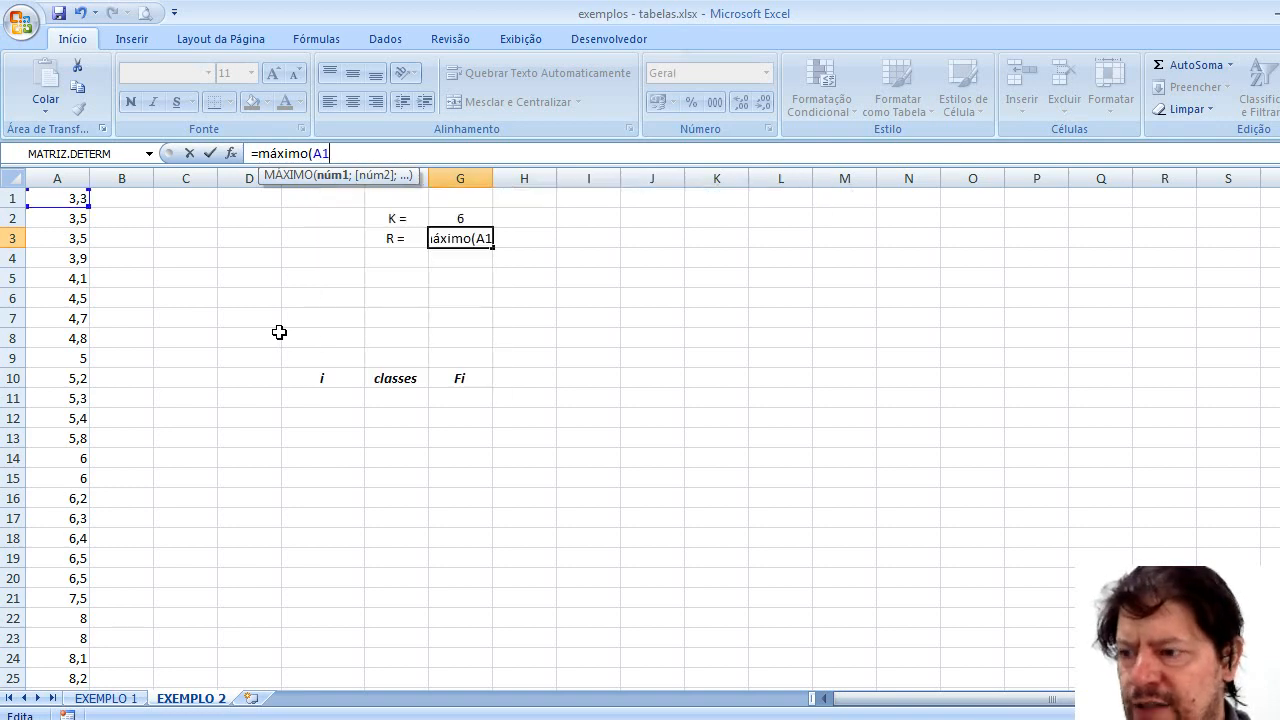
{"action": "type", "text": ":"}
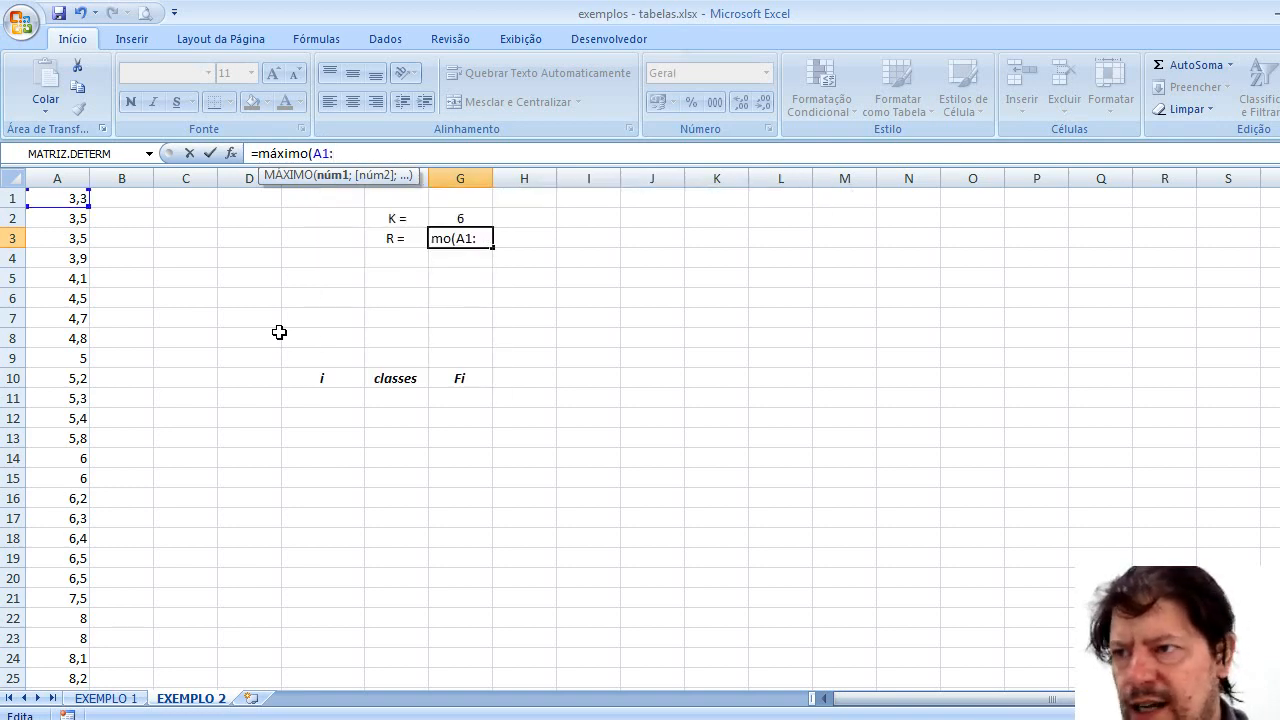
{"action": "type", "text": "A30"}
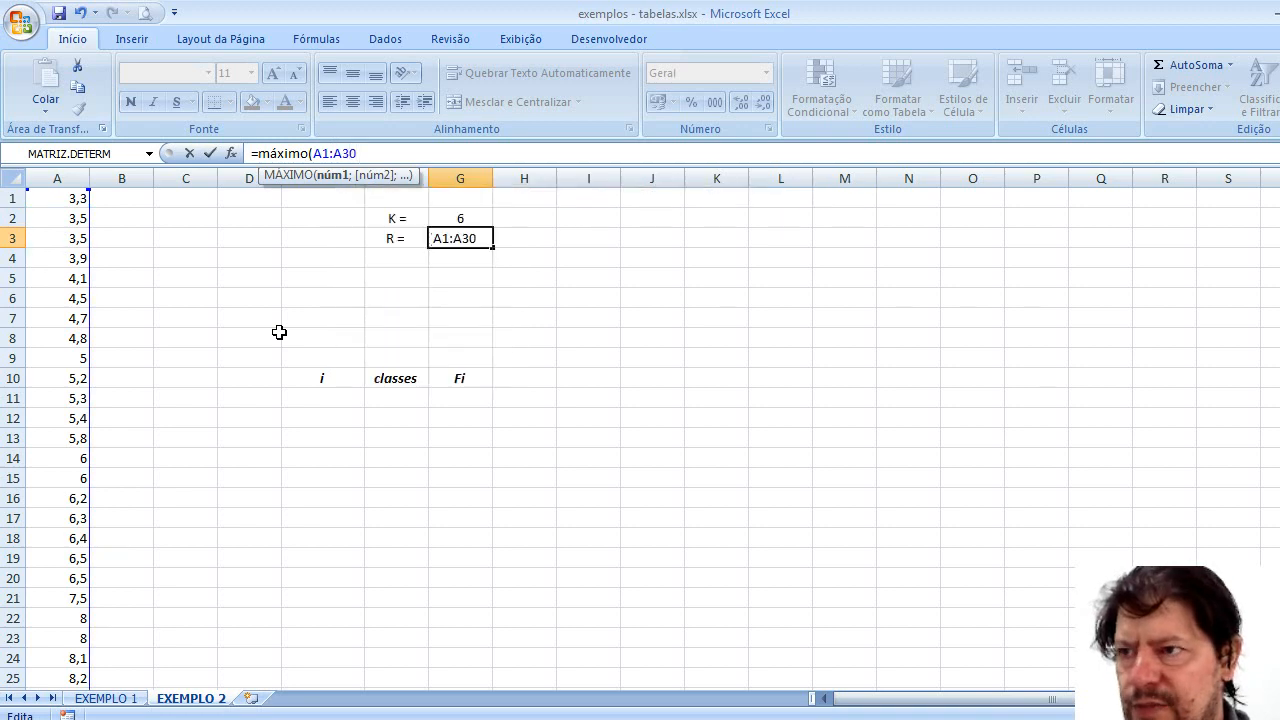
{"action": "type", "text": ")"}
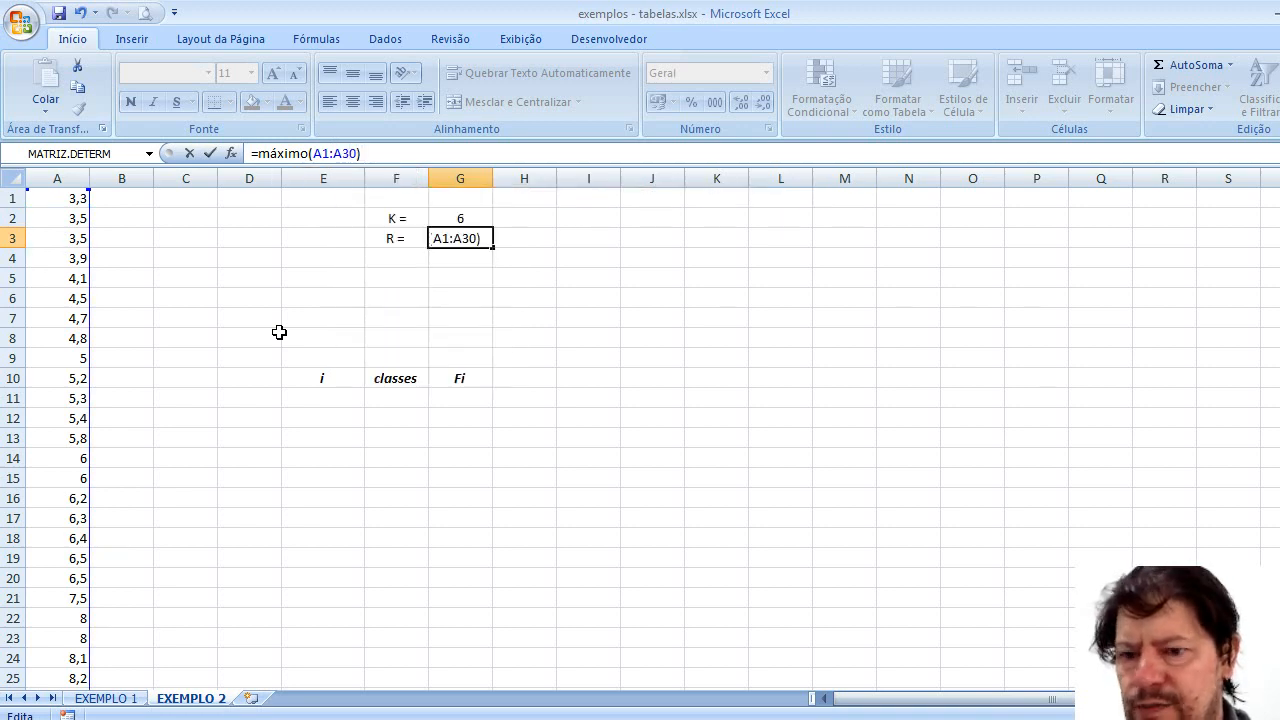
{"action": "type", "text": " - mí"}
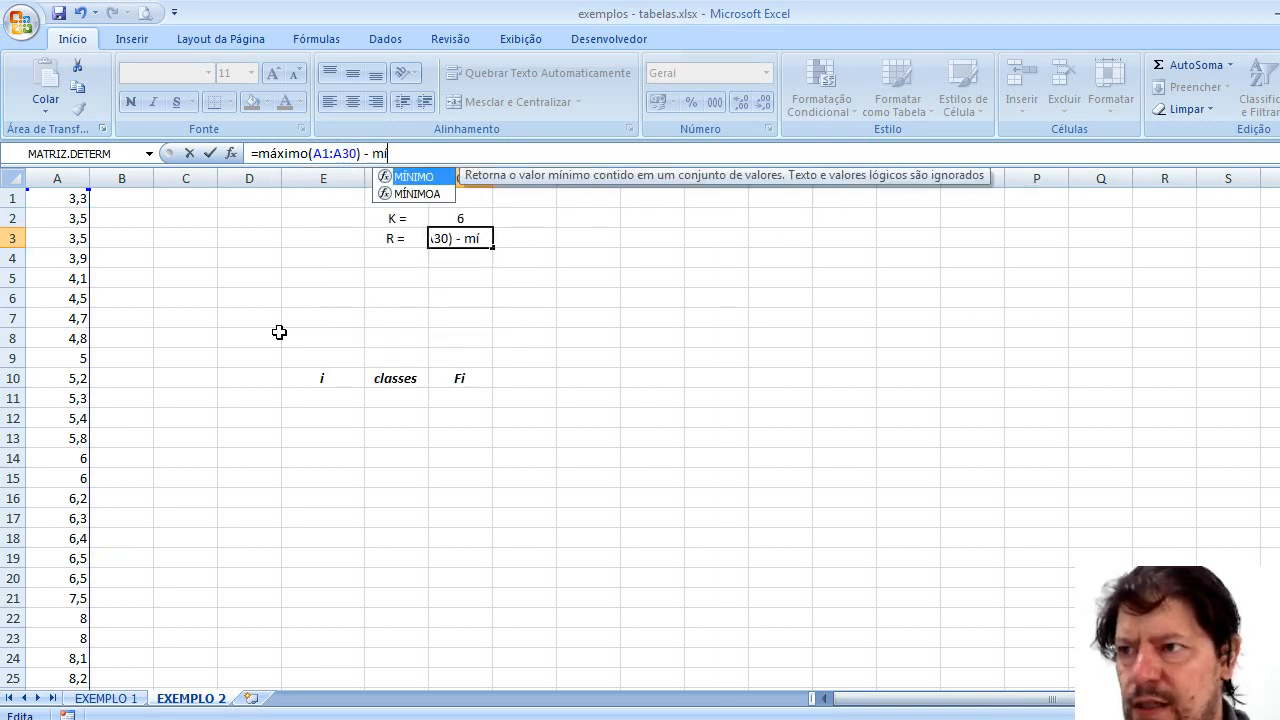
{"action": "type", "text": "nimo("}
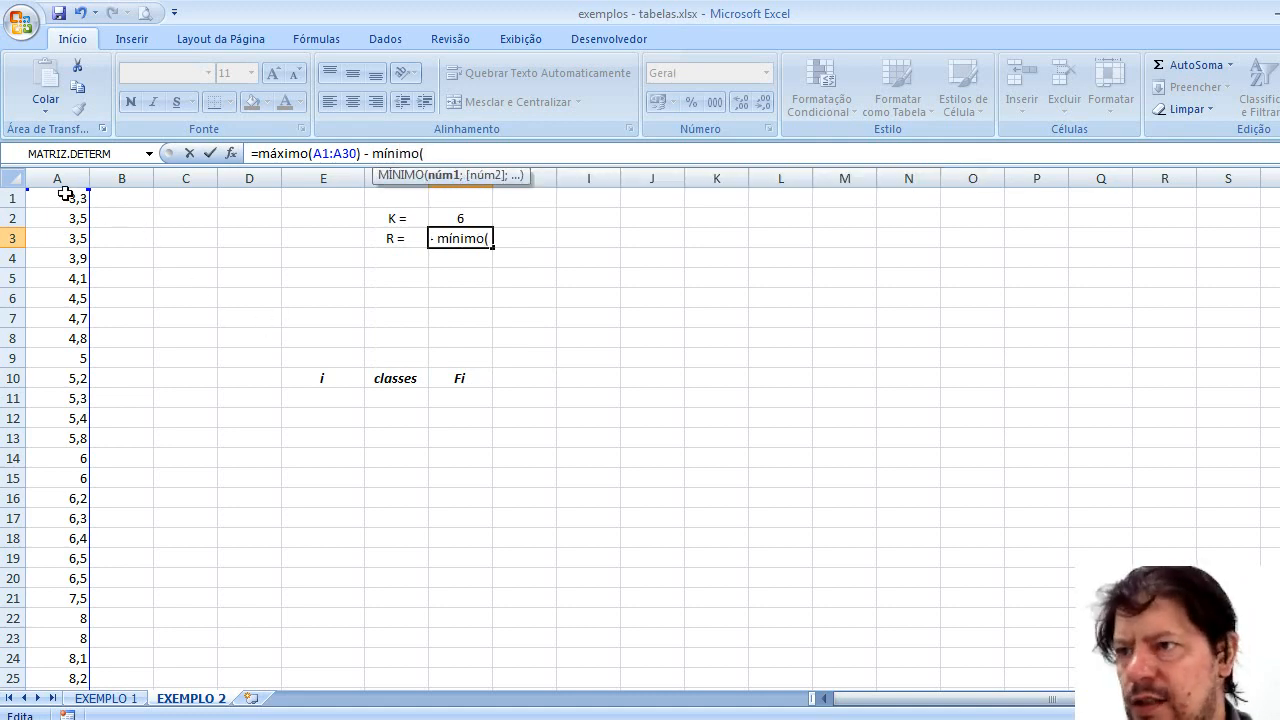
{"action": "left_click_drag", "start_coordinate": [65, 193], "coordinate": [50, 655]}
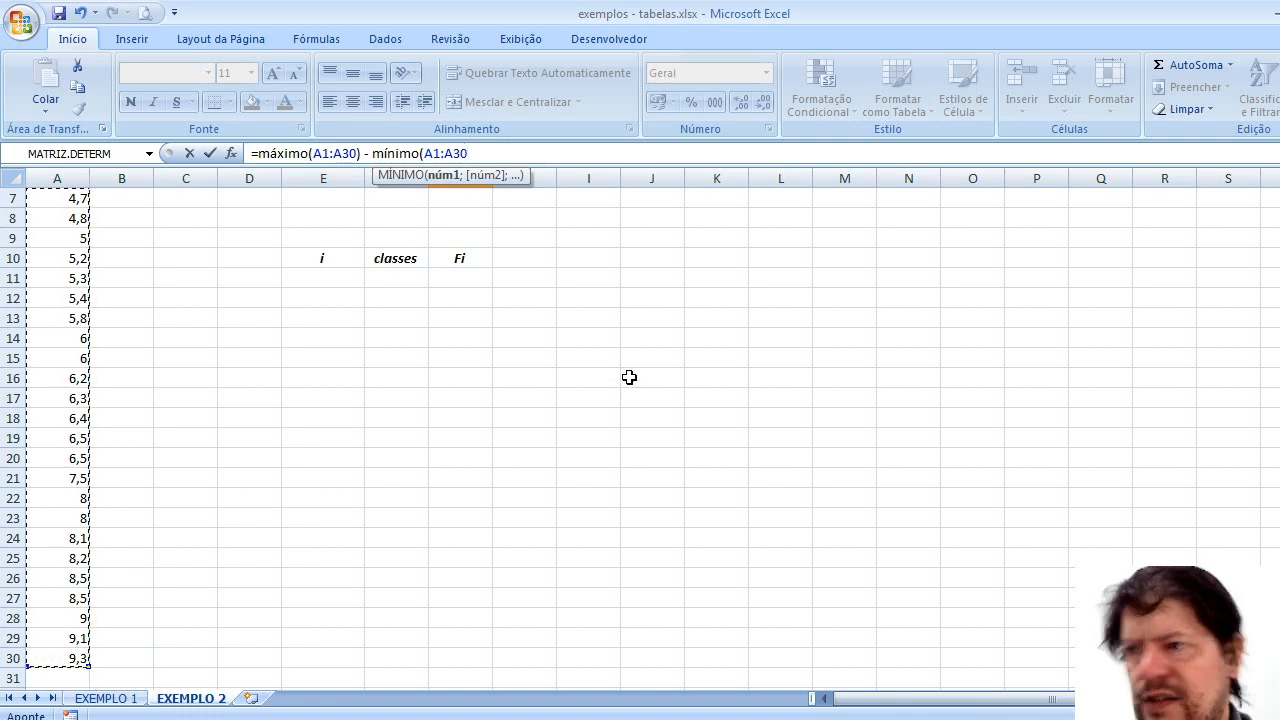
{"action": "type", "text": ")"}
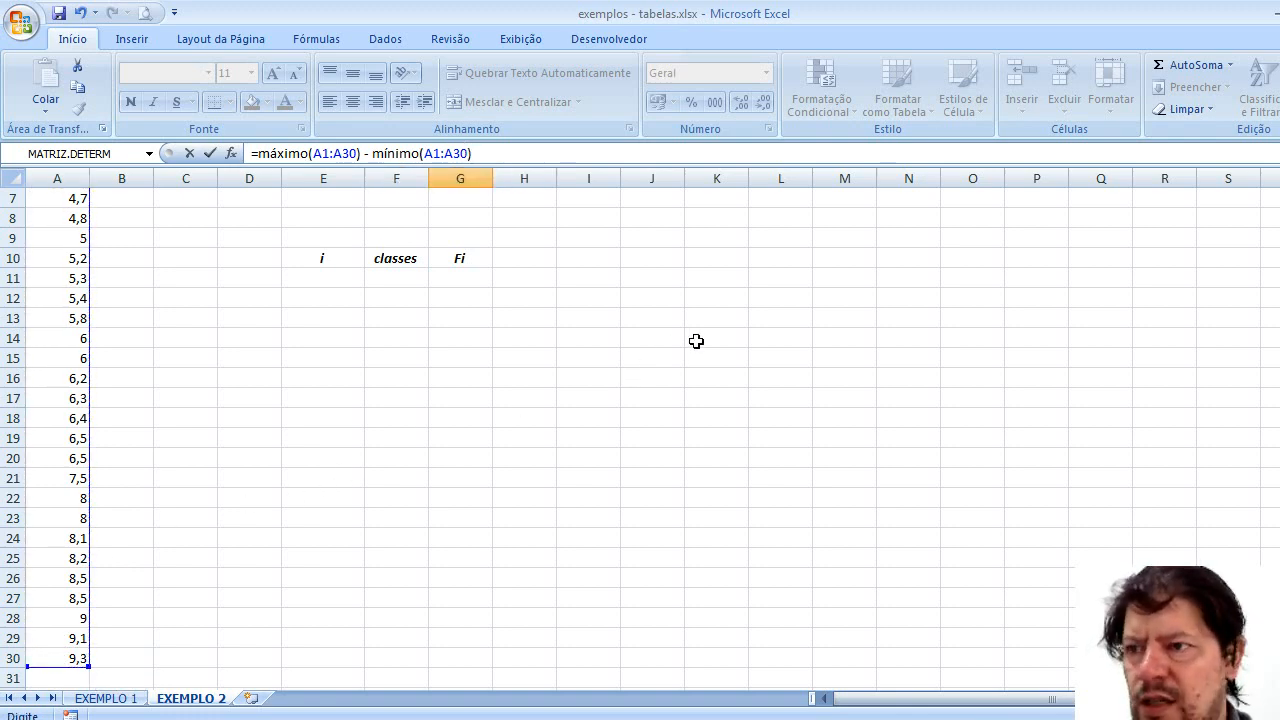
{"action": "key", "text": "Return"}
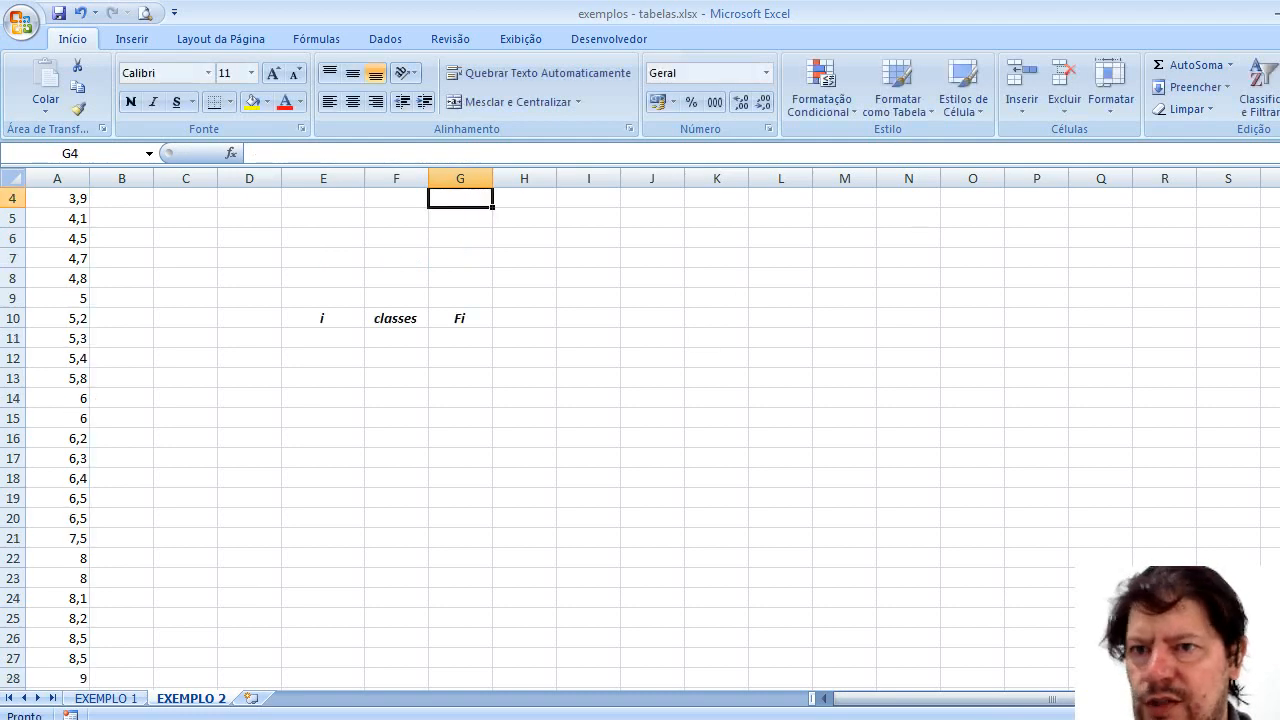
Step: Centre the range value in G3 beside the label "R ="
{"action": "scroll", "coordinate": [691, 291], "scroll_direction": "up", "scroll_amount": 1}
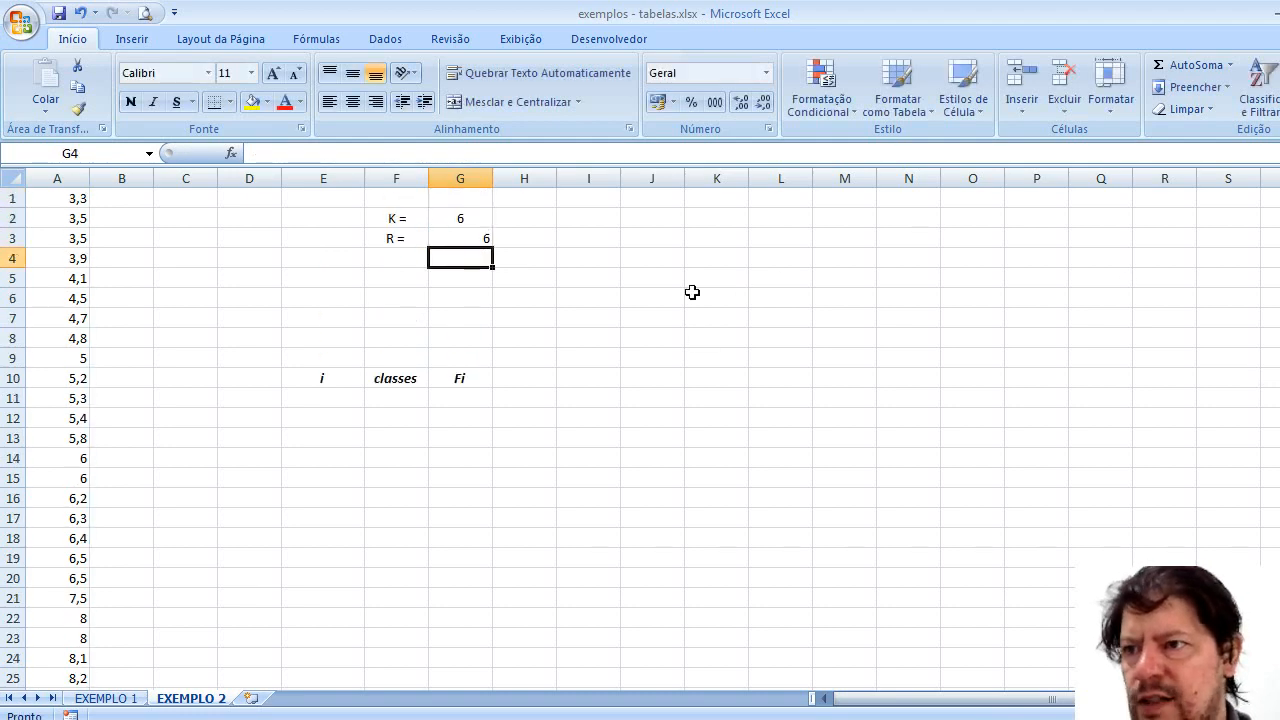
{"action": "left_click", "coordinate": [473, 238]}
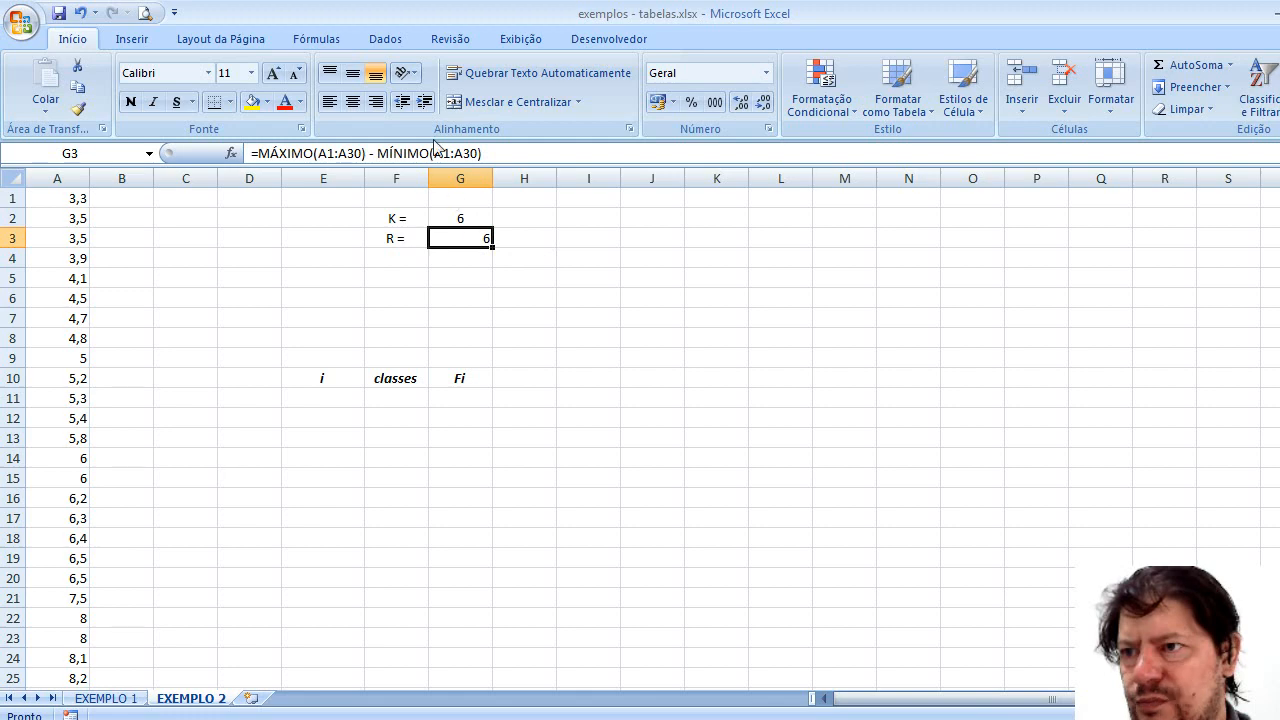
{"action": "left_click", "coordinate": [352, 101]}
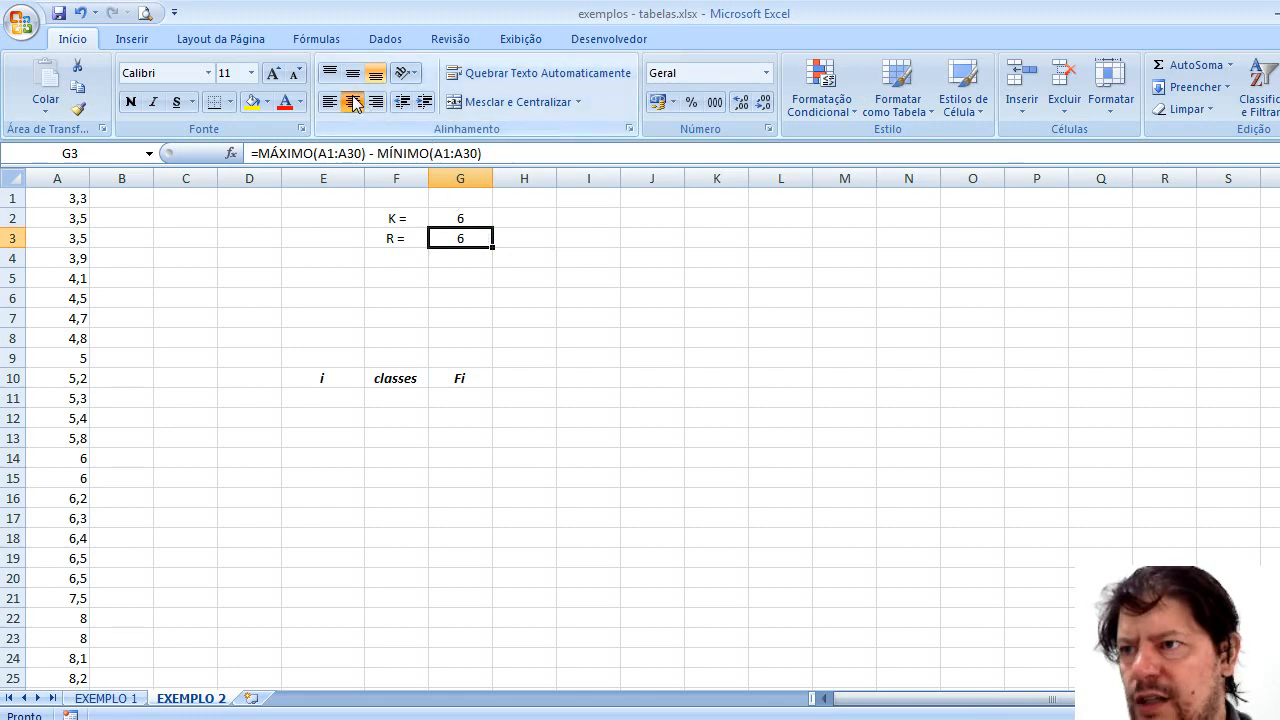
Step: Enter the label "I =" in F4, below "R ="
{"action": "left_click", "coordinate": [404, 256]}
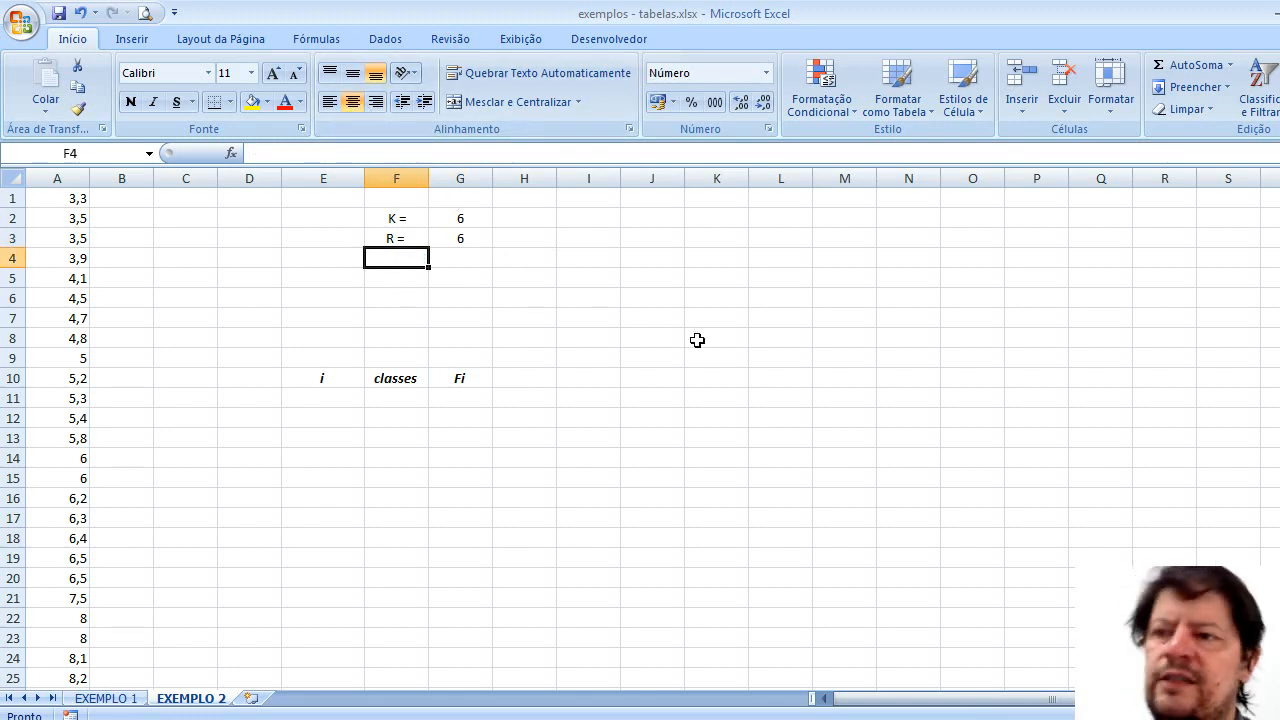
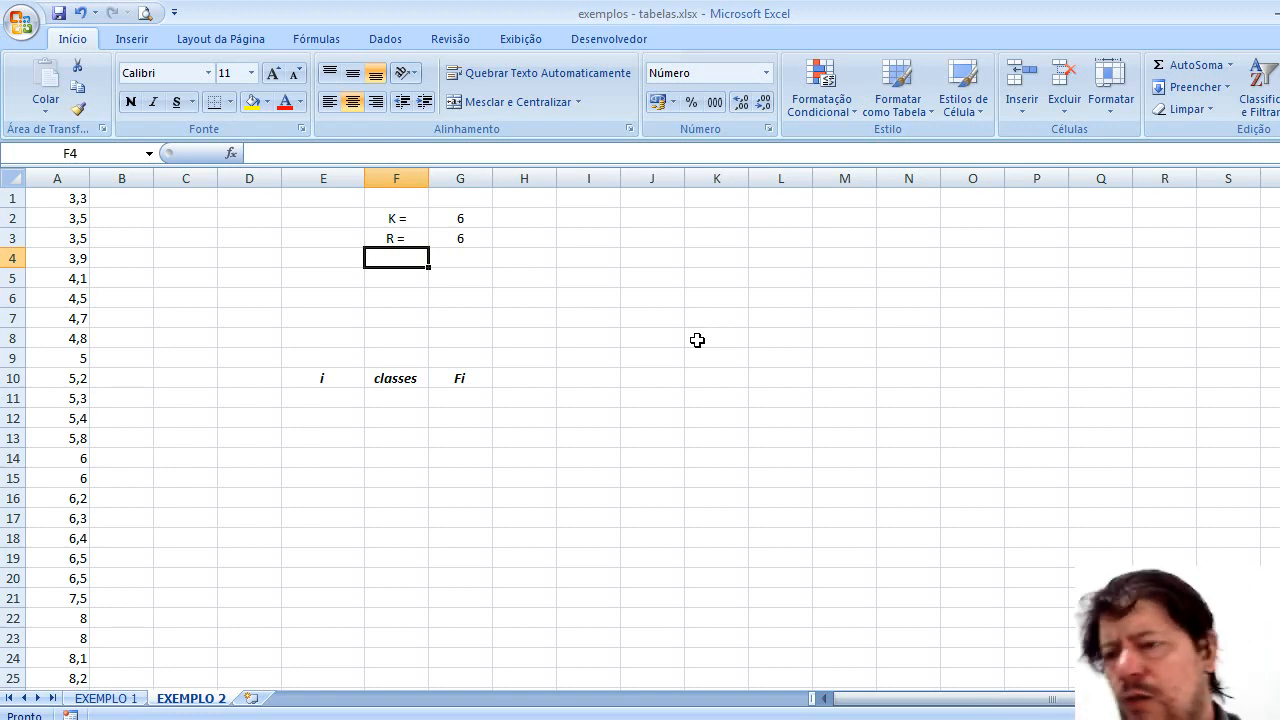
{"action": "type", "text": "I"}
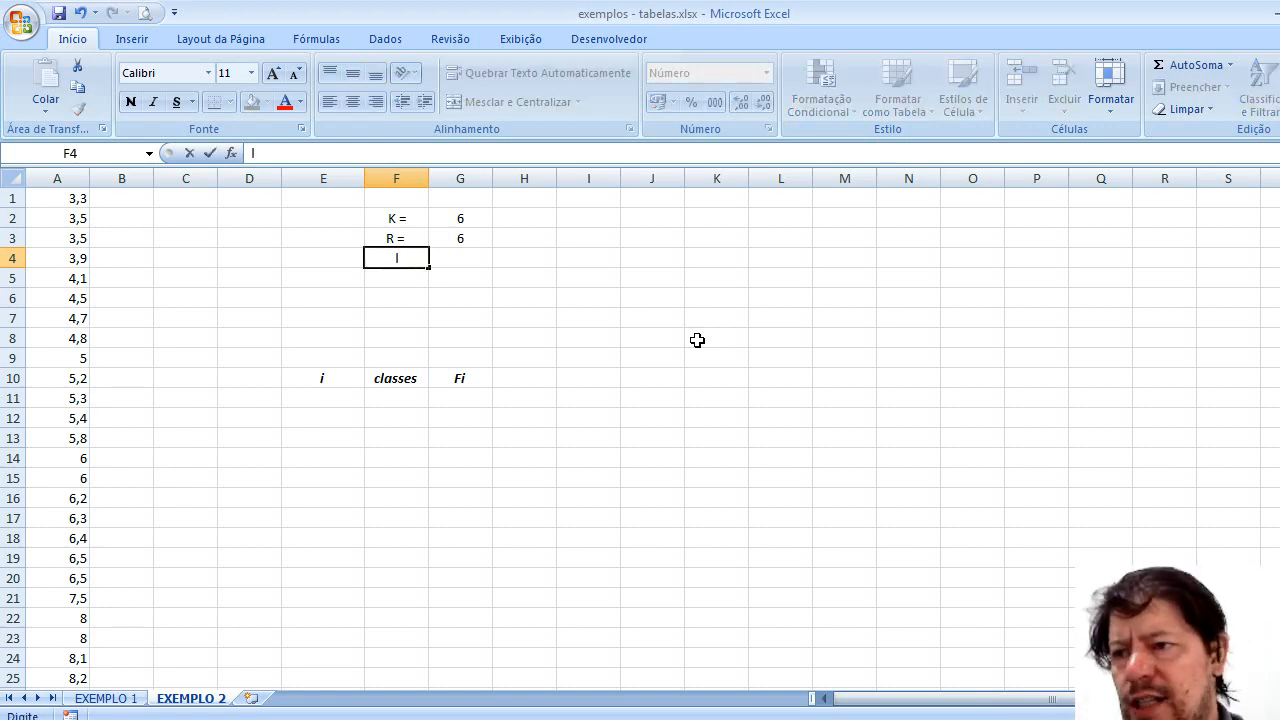
{"action": "type", "text": " ="}
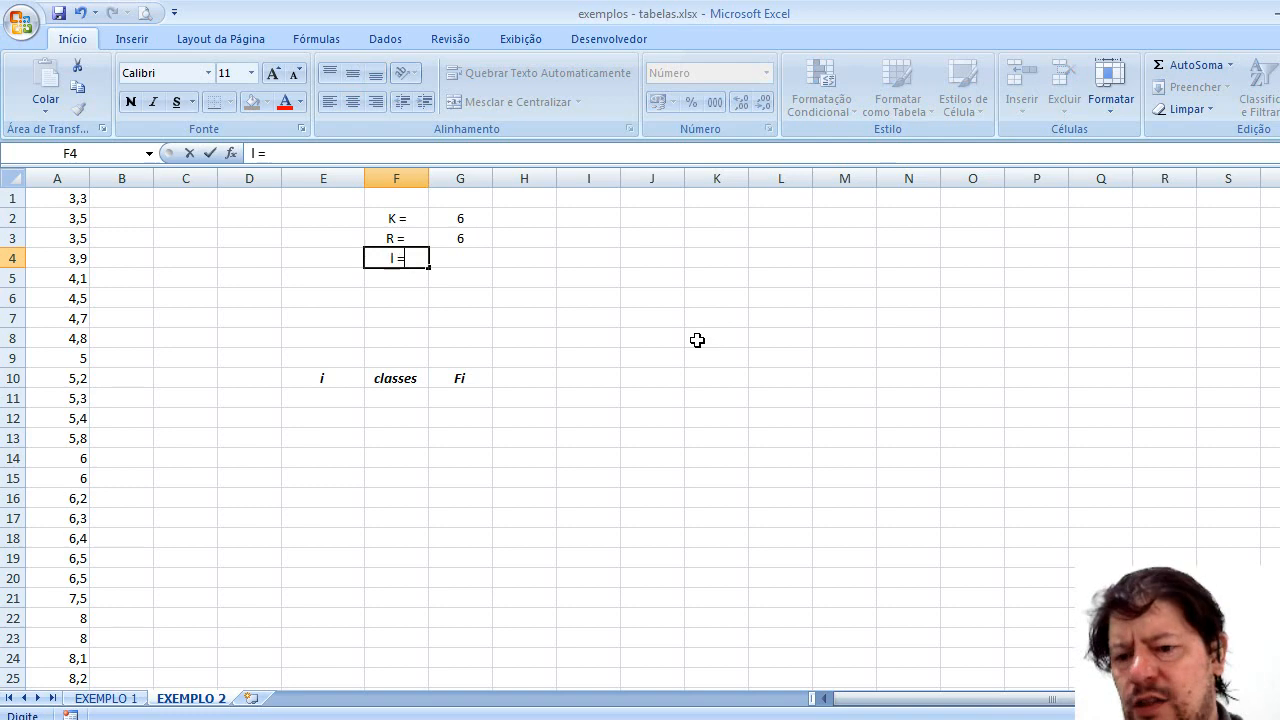
Step: Calculate the class width in G4 with the formula =G3/G2 and centre the value in the cell
{"action": "left_click", "coordinate": [483, 258]}
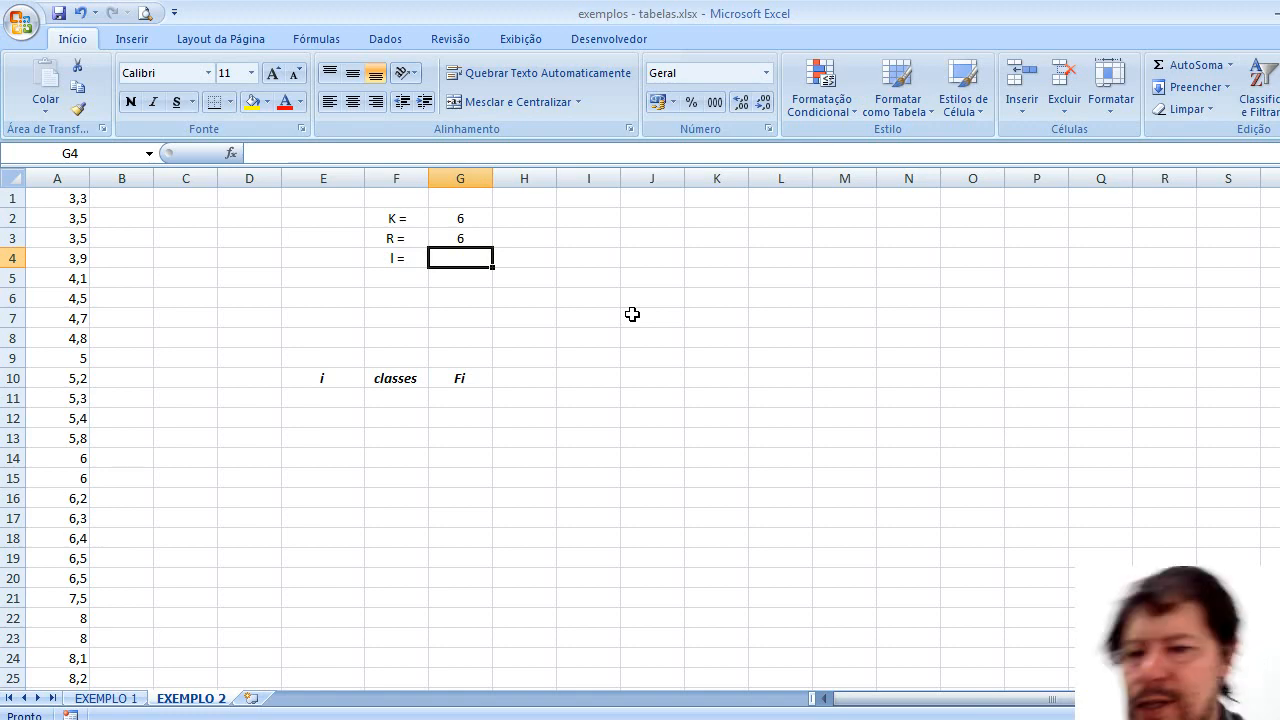
{"action": "type", "text": "="}
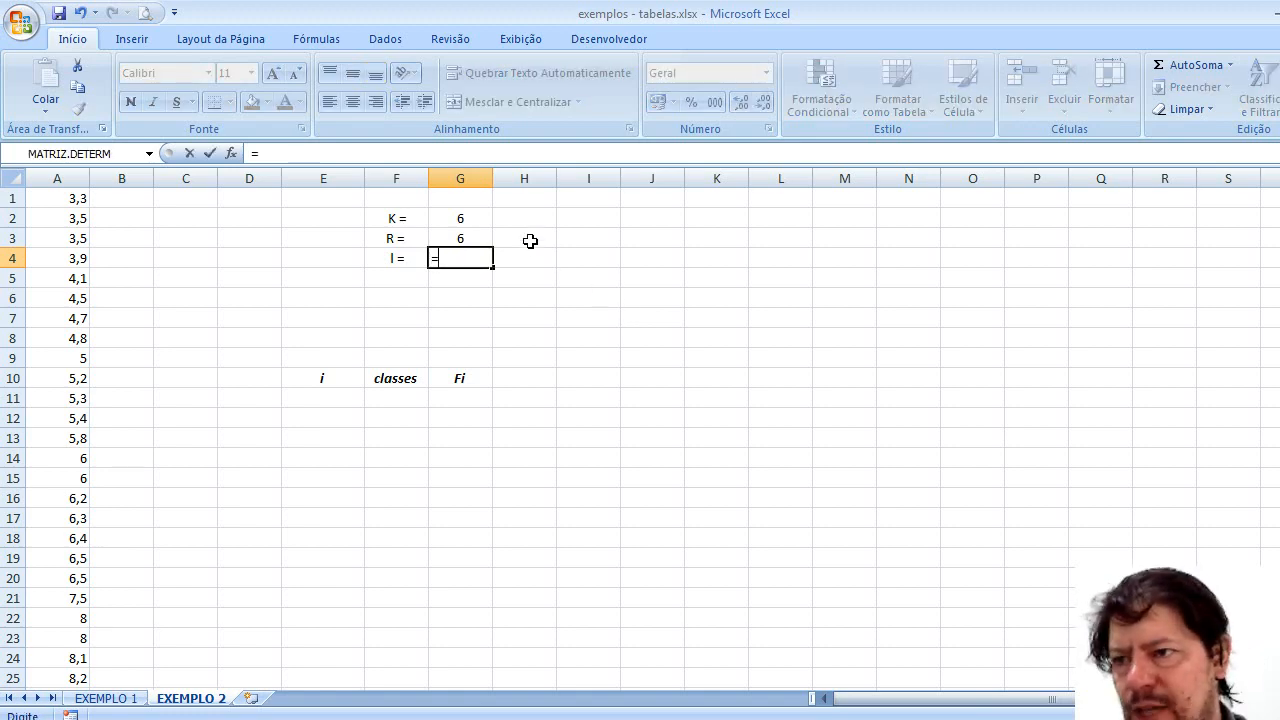
{"action": "left_click", "coordinate": [470, 235]}
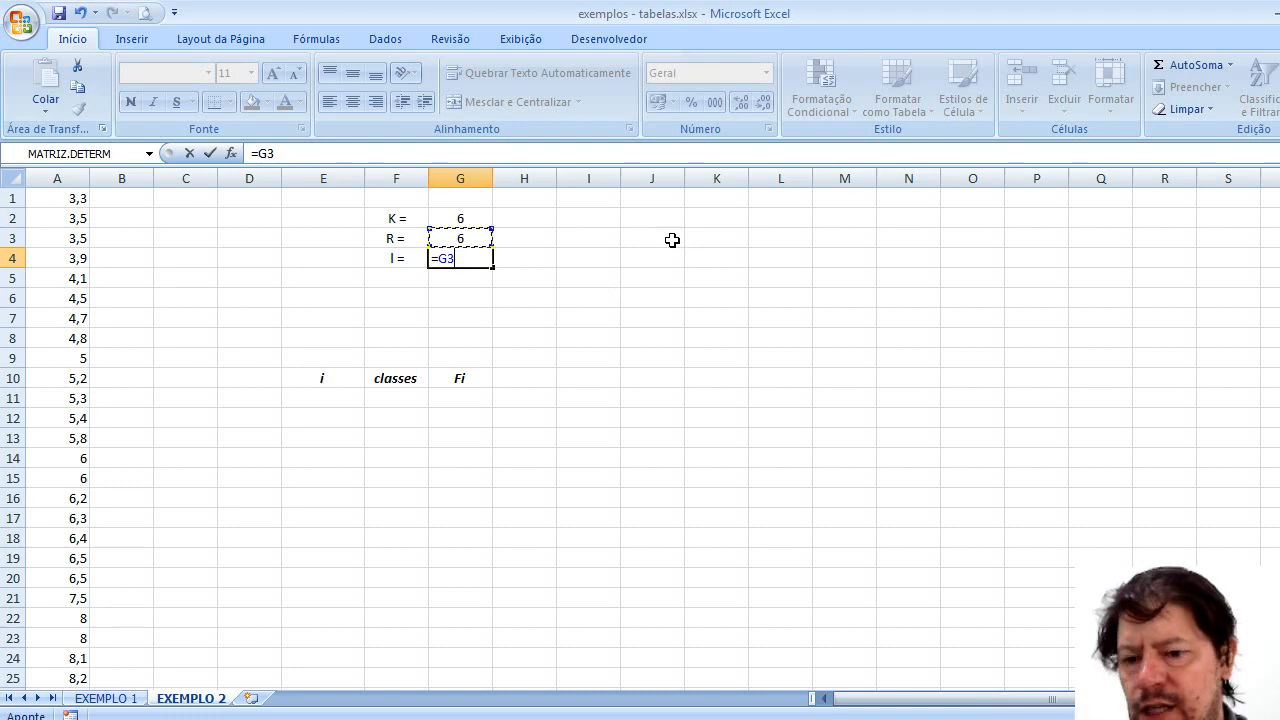
{"action": "type", "text": "/"}
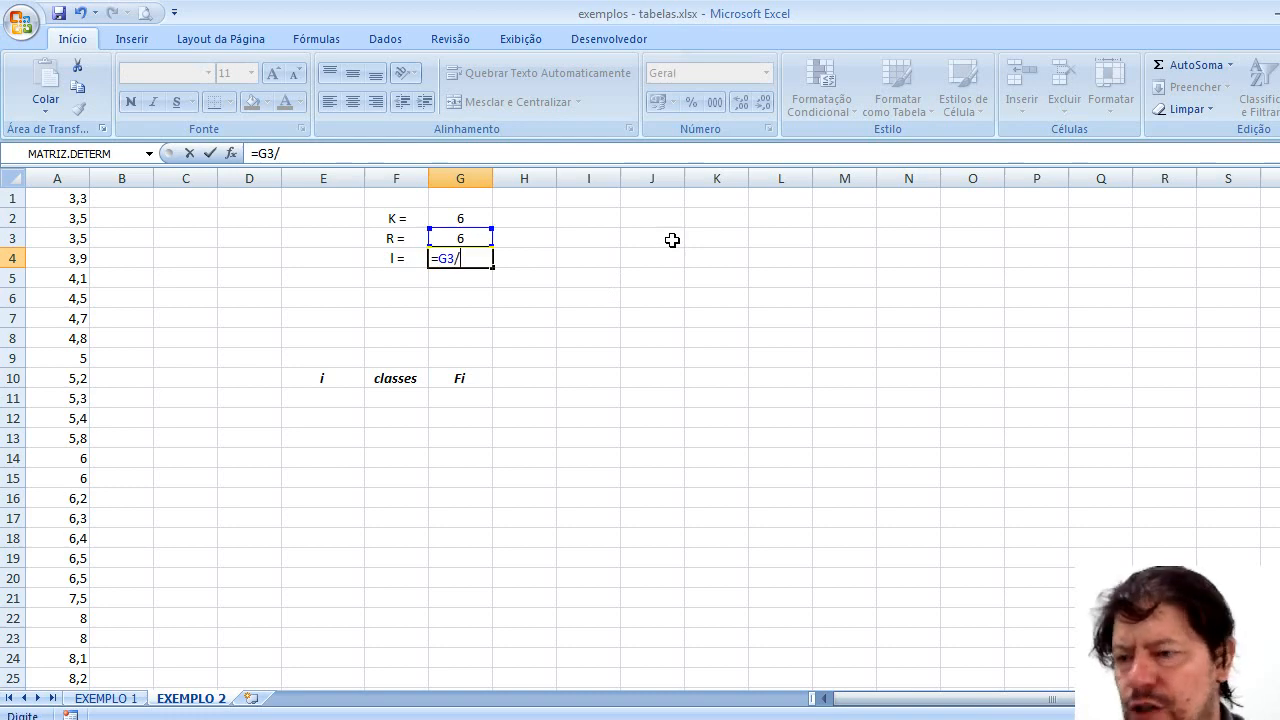
{"action": "left_click", "coordinate": [478, 219]}
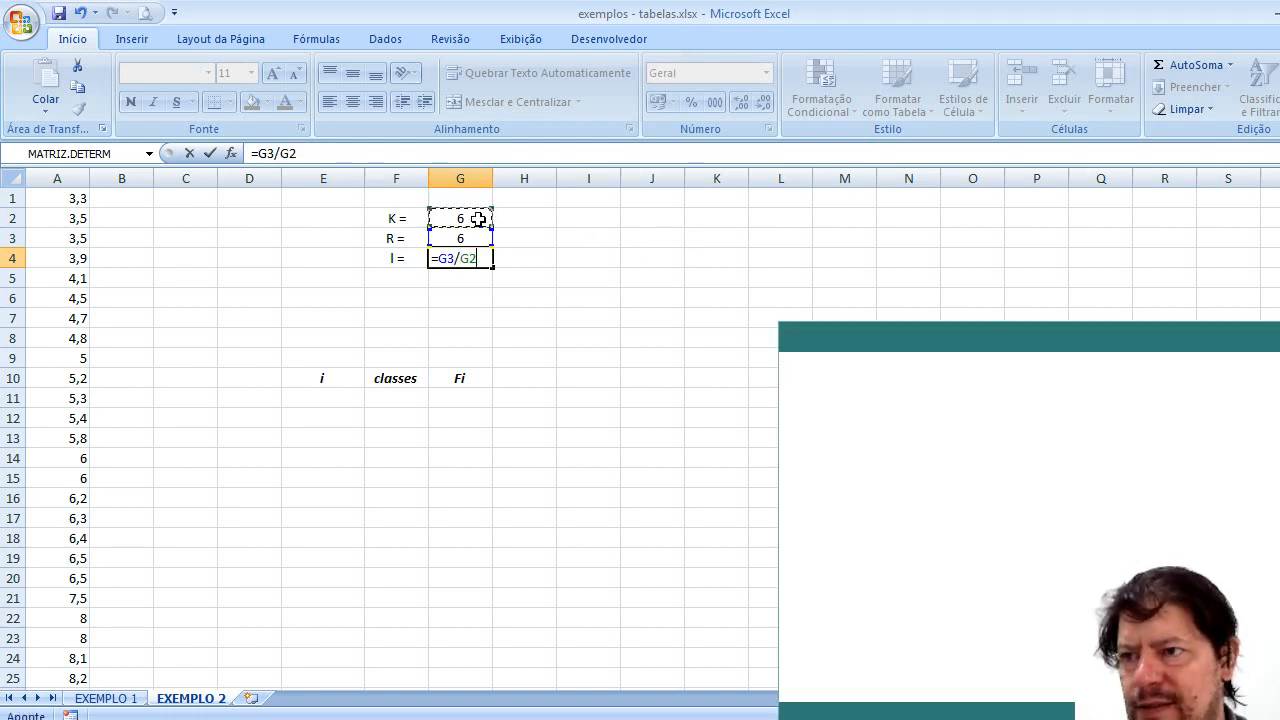
{"action": "key", "text": "Return"}
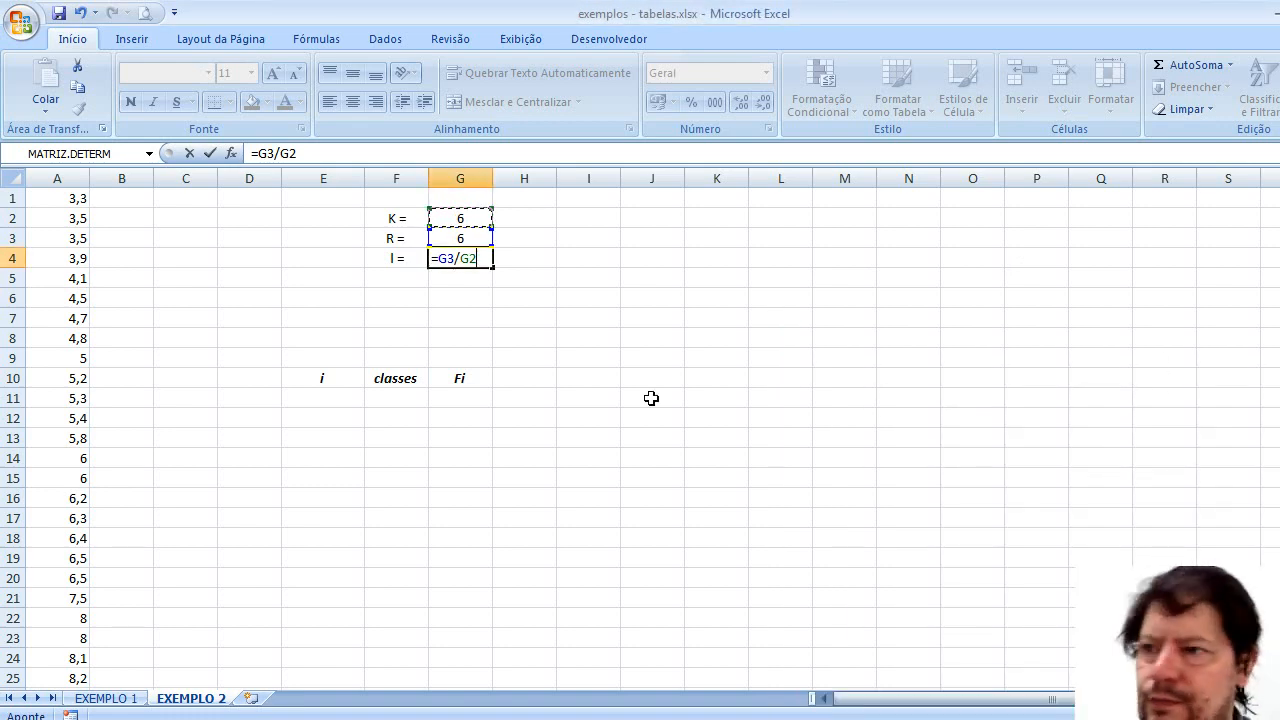
{"action": "key", "text": "Return"}
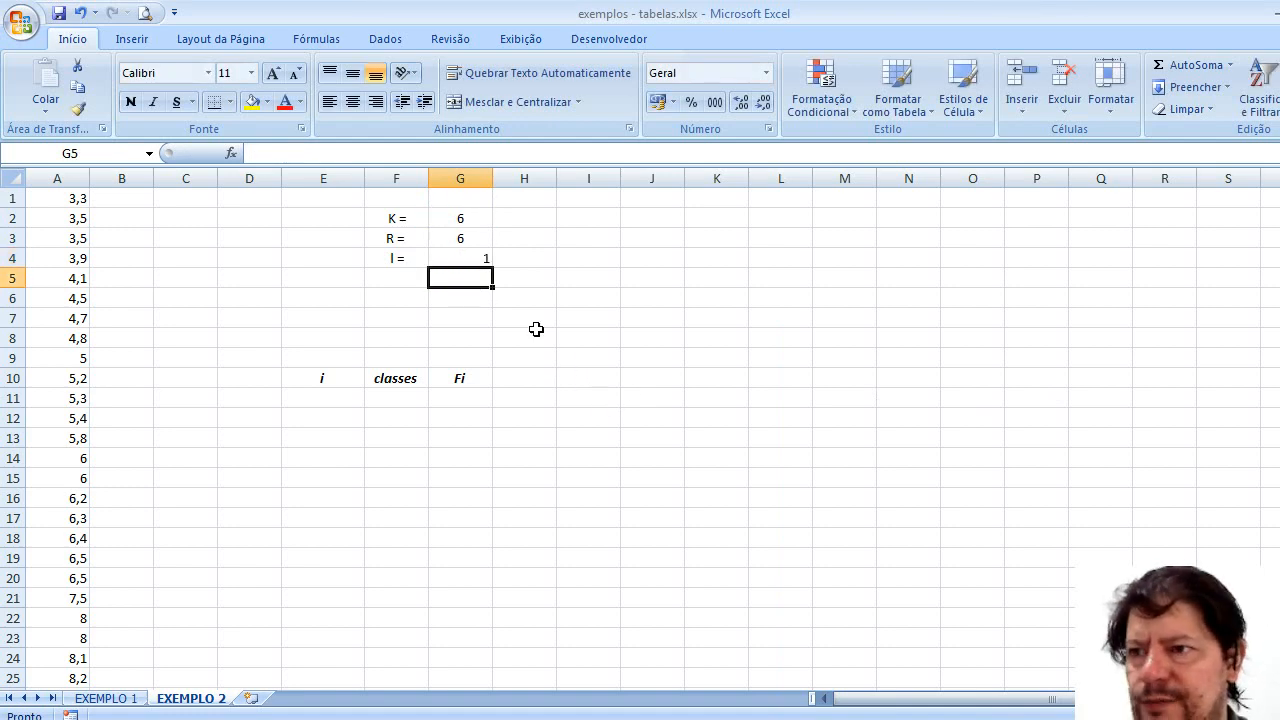
{"action": "left_click", "coordinate": [464, 260]}
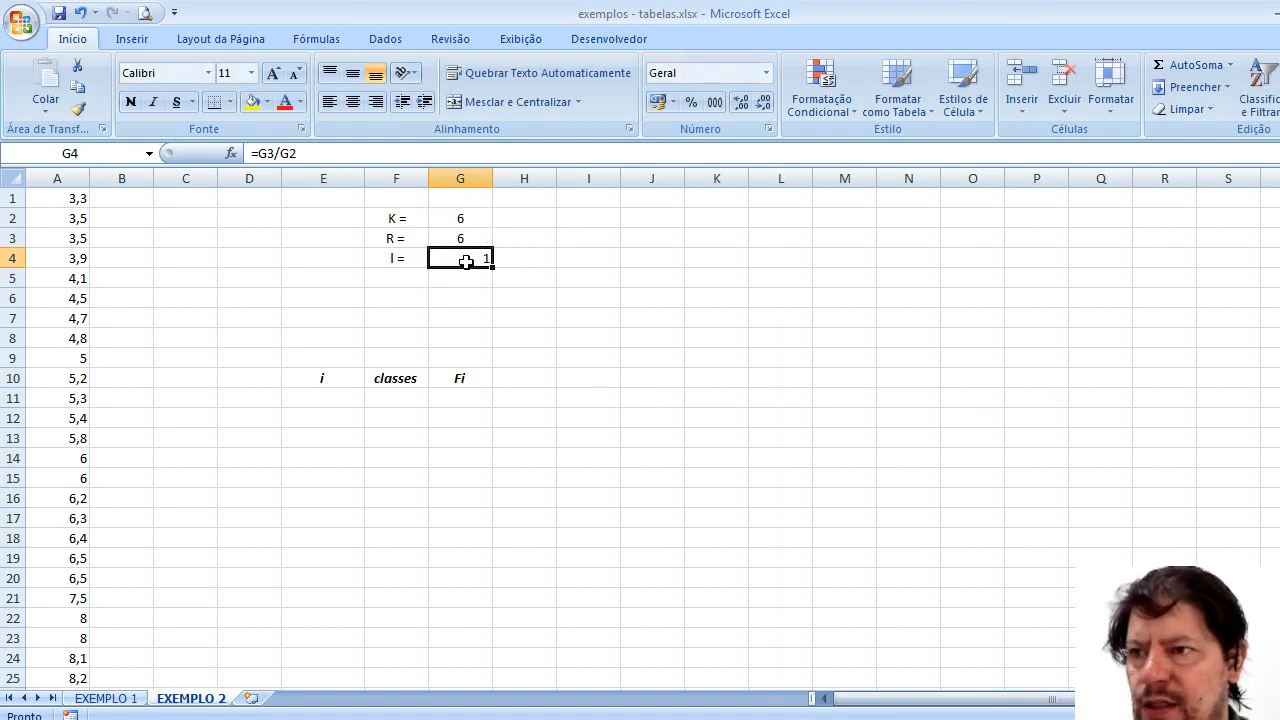
{"action": "left_click", "coordinate": [352, 102]}
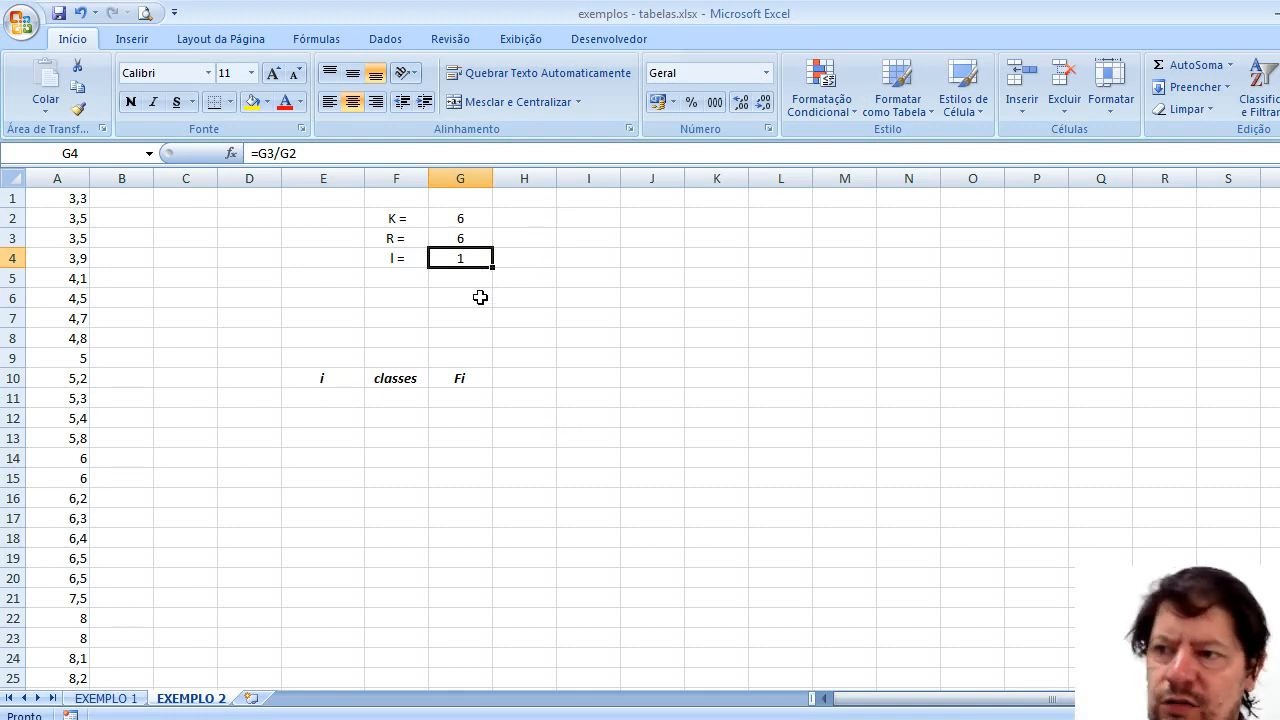
Step: Enter 1 in E11 under the heading "i" and fill it down to E18 as a series from 1 to 8
{"action": "left_click", "coordinate": [345, 398]}
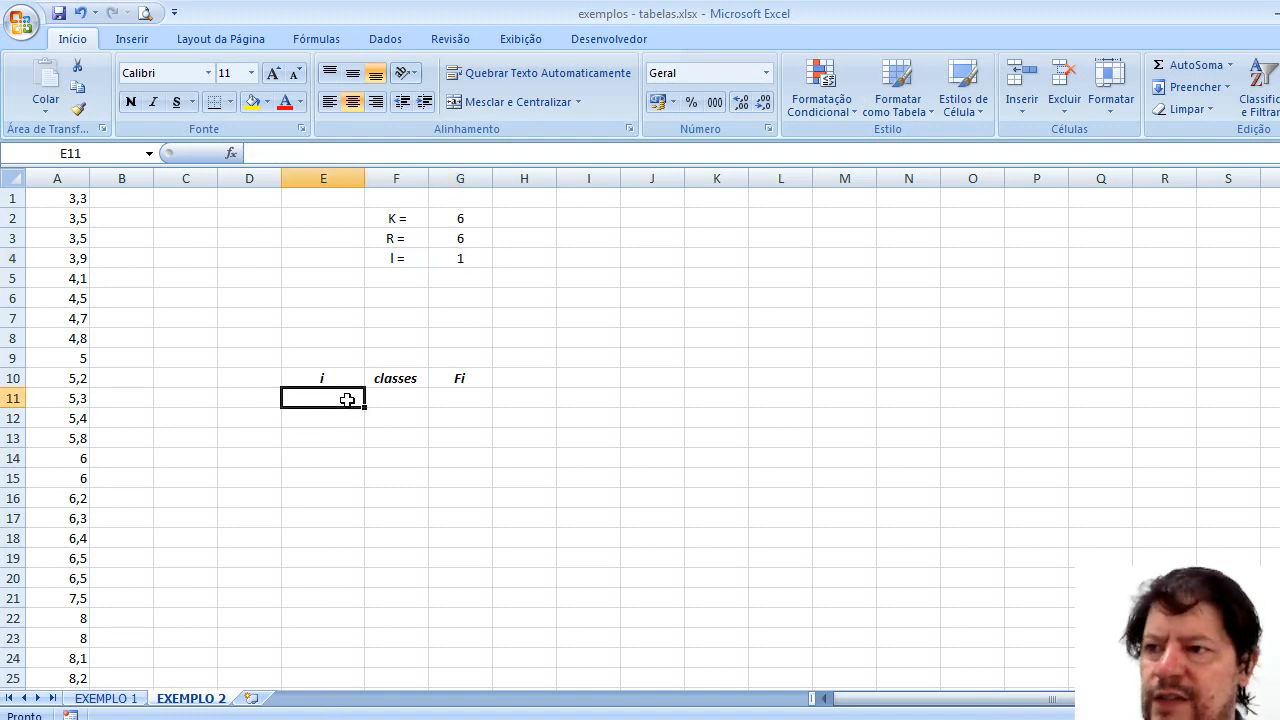
{"action": "type", "text": "1"}
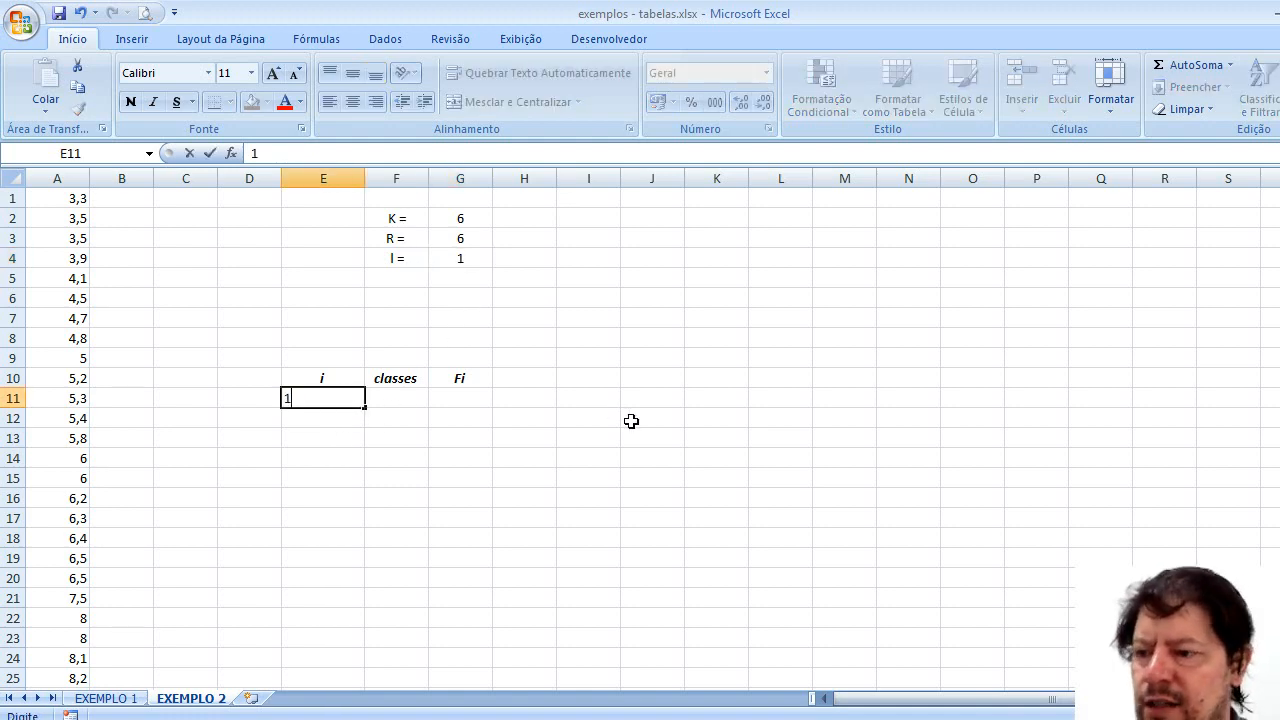
{"action": "key", "text": "Return"}
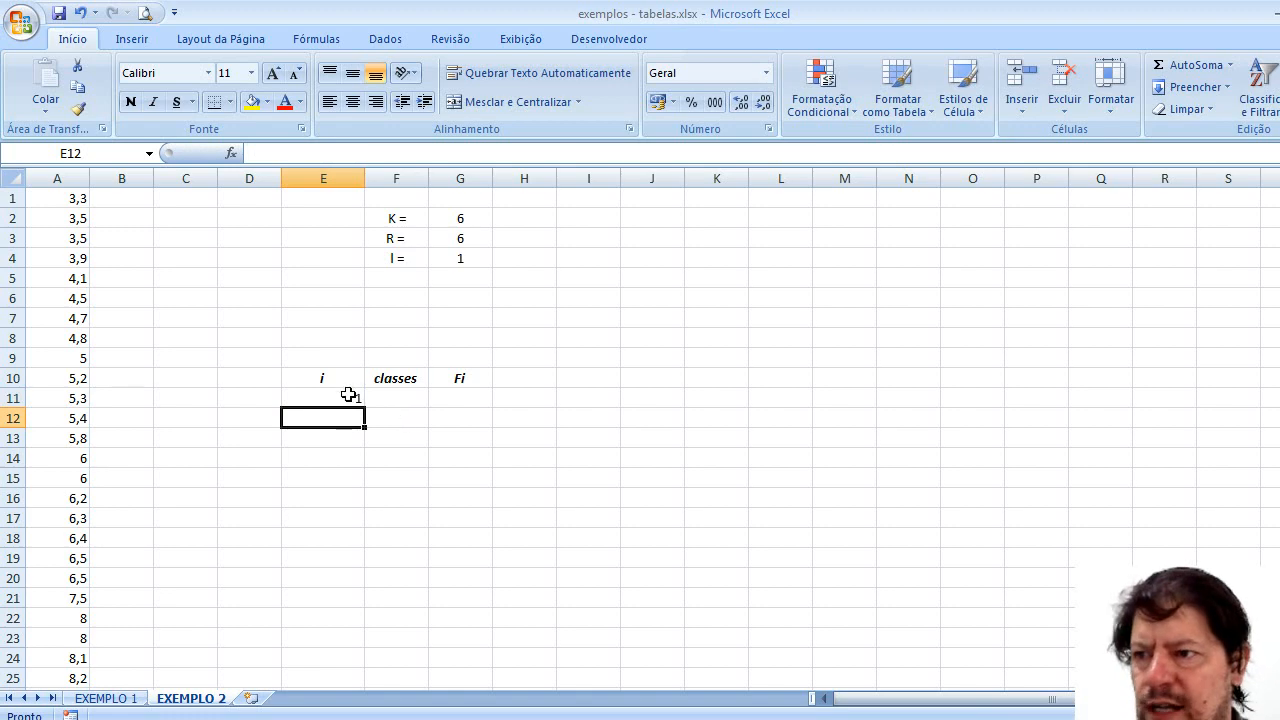
{"action": "left_click", "coordinate": [348, 395]}
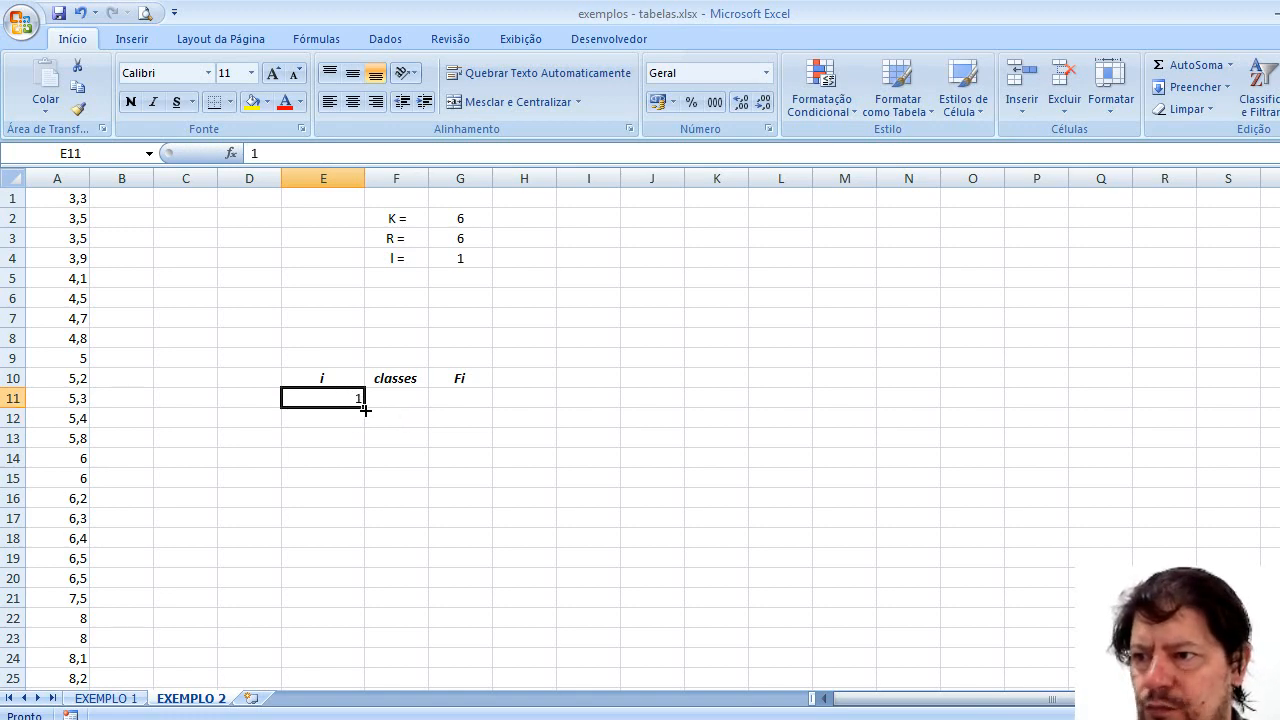
{"action": "left_click_drag", "start_coordinate": [367, 407], "coordinate": [362, 543]}
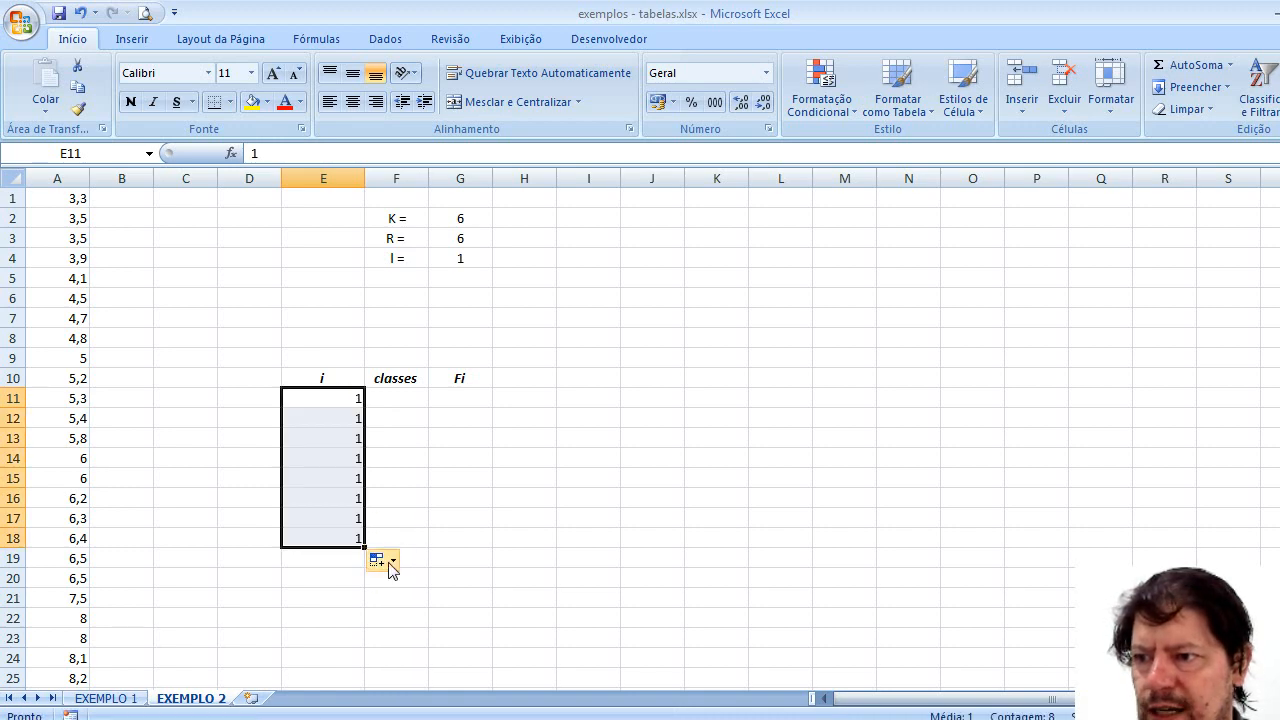
{"action": "left_click", "coordinate": [395, 561]}
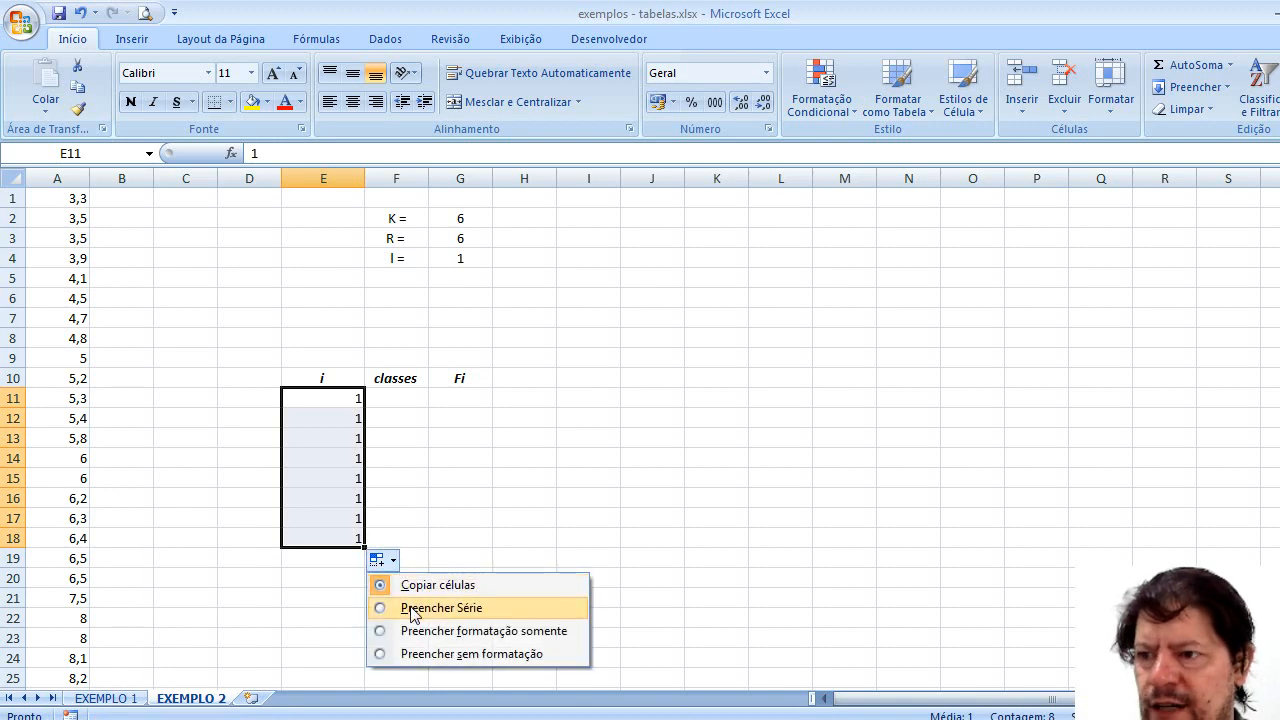
{"action": "left_click", "coordinate": [410, 607]}
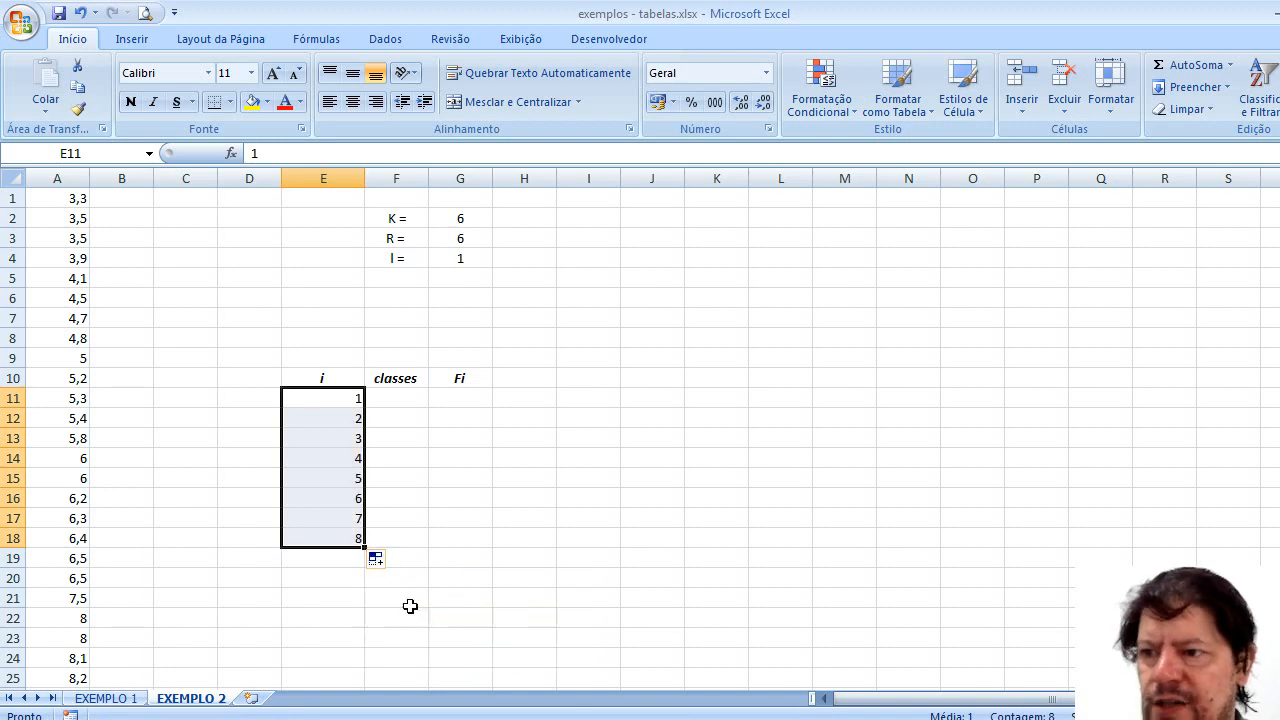
Step: Clear the surplus numbers in E17:E18 and centre the class numbers in E11:E16
{"action": "left_click", "coordinate": [324, 521]}
{"action": "left_click_drag", "start_coordinate": [324, 521], "coordinate": [324, 534]}
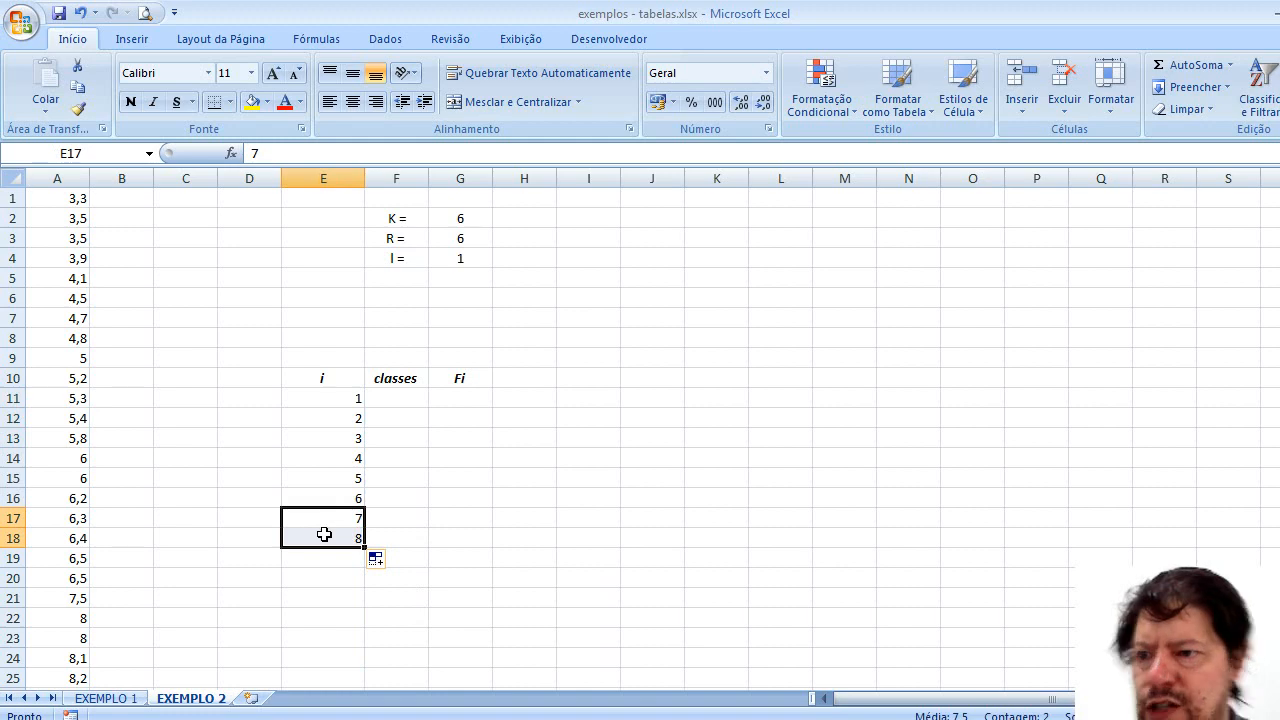
{"action": "key", "text": "Delete"}
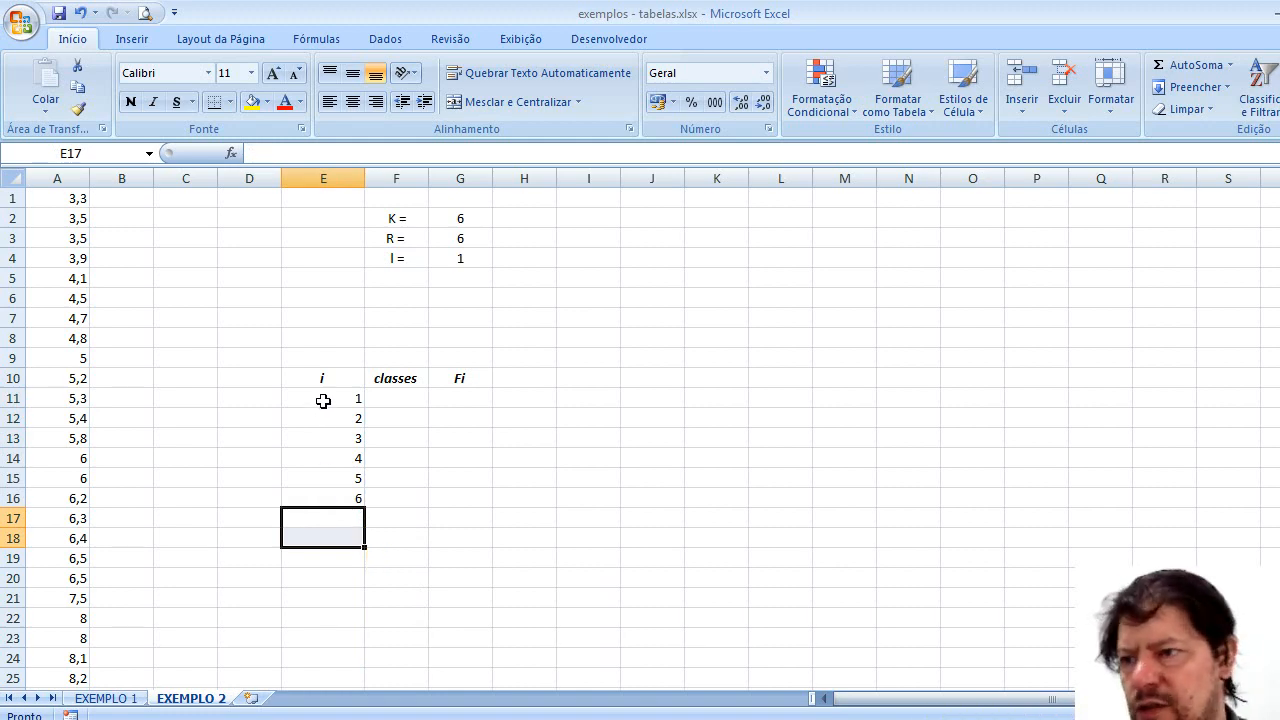
{"action": "left_click_drag", "start_coordinate": [323, 401], "coordinate": [326, 496]}
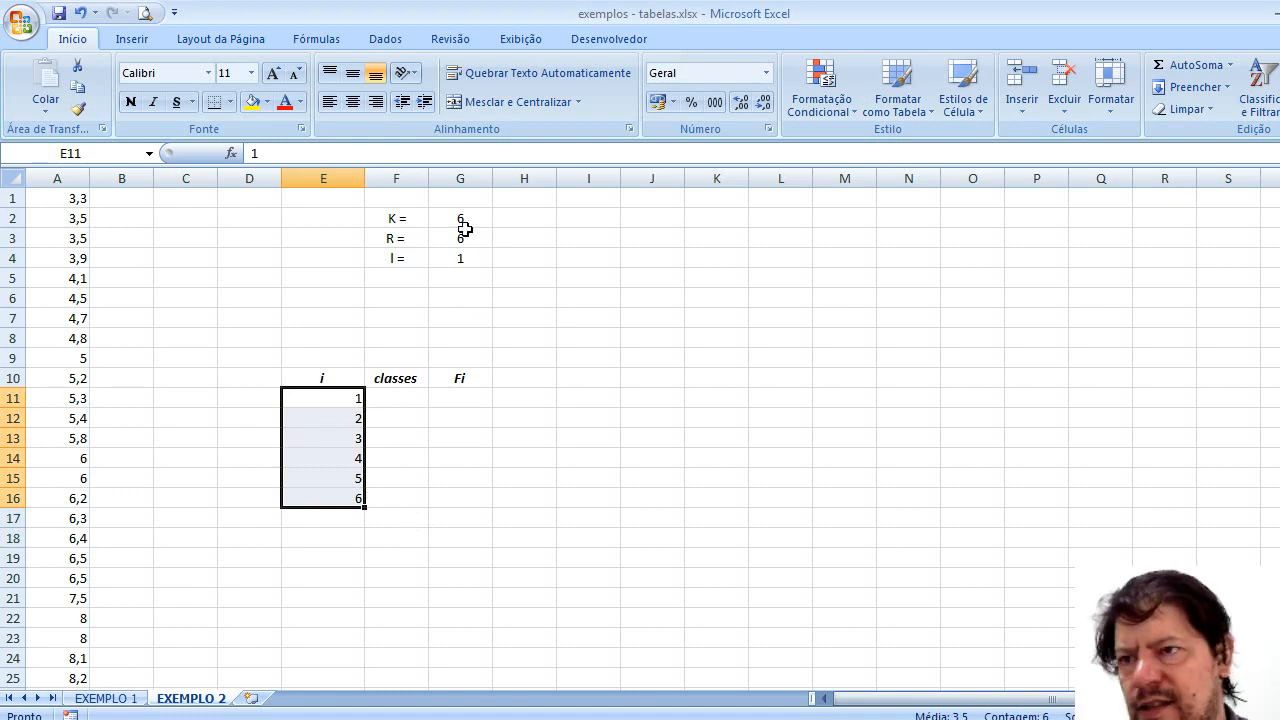
{"action": "left_click", "coordinate": [355, 107]}
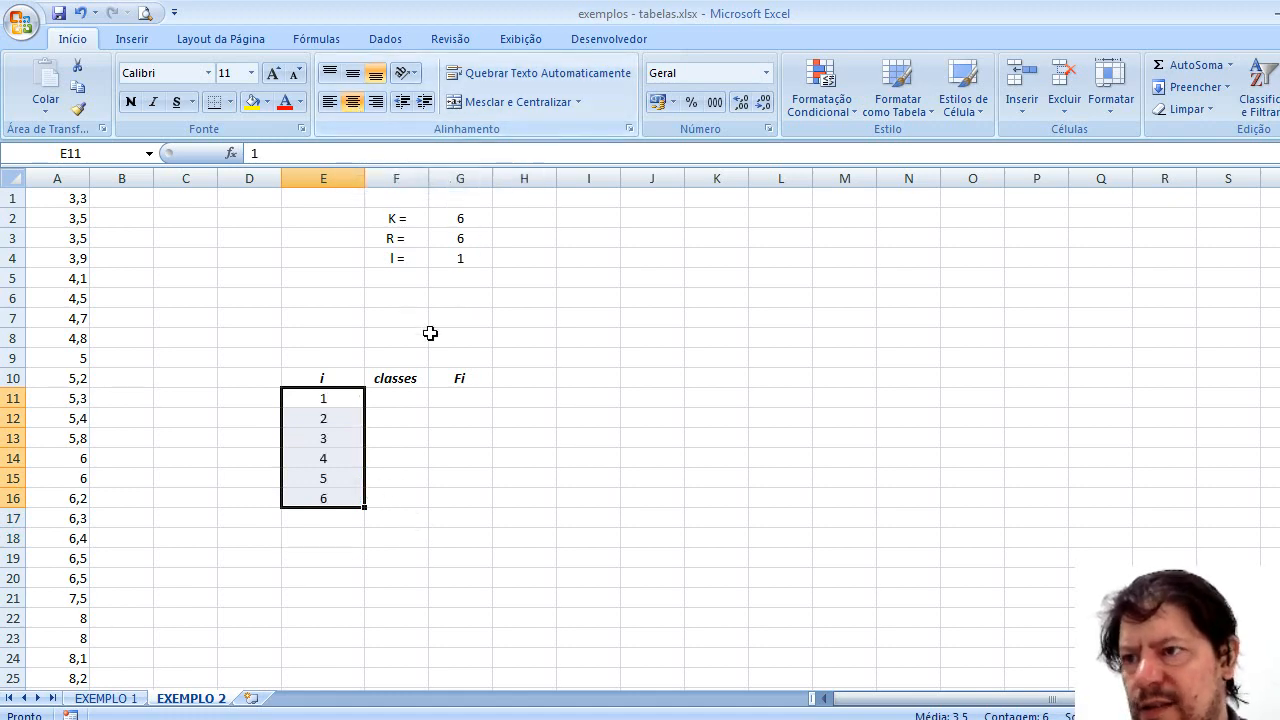
Step: Enter the first class interval "[ 3,3; 4,3 [" in F11 under the heading "classes"
{"action": "left_click", "coordinate": [405, 398]}
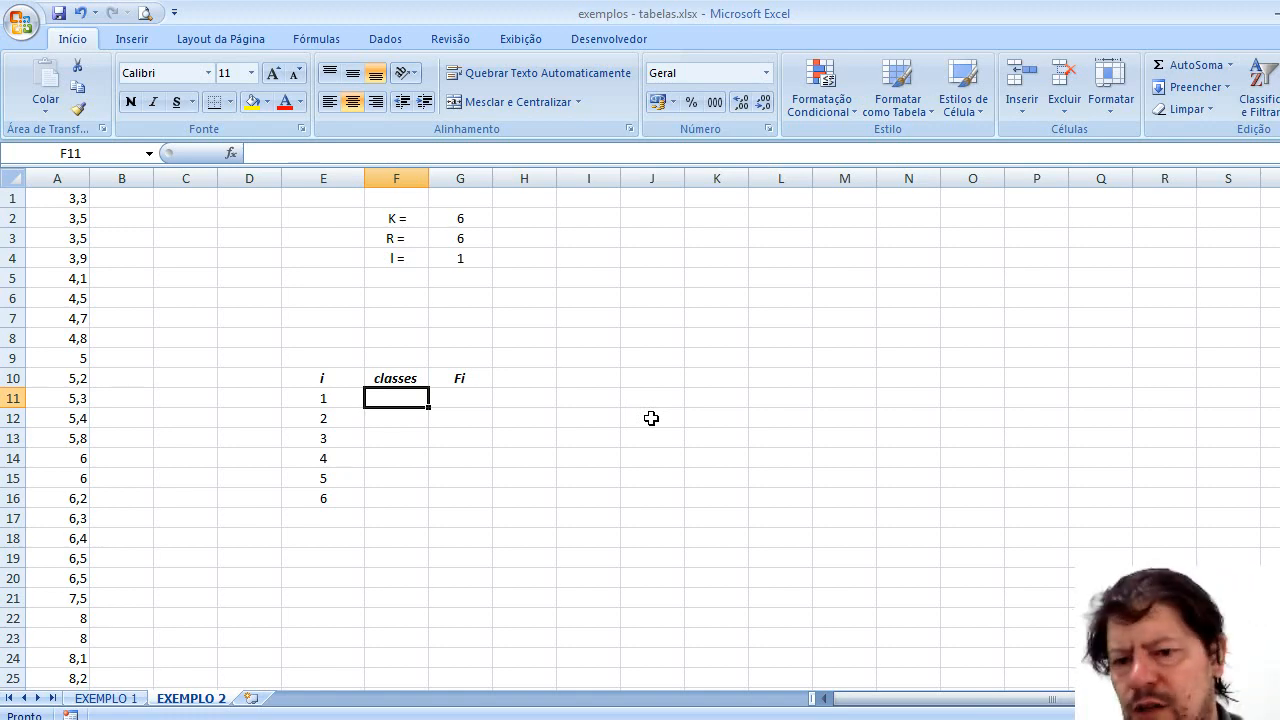
{"action": "type", "text": "{"}
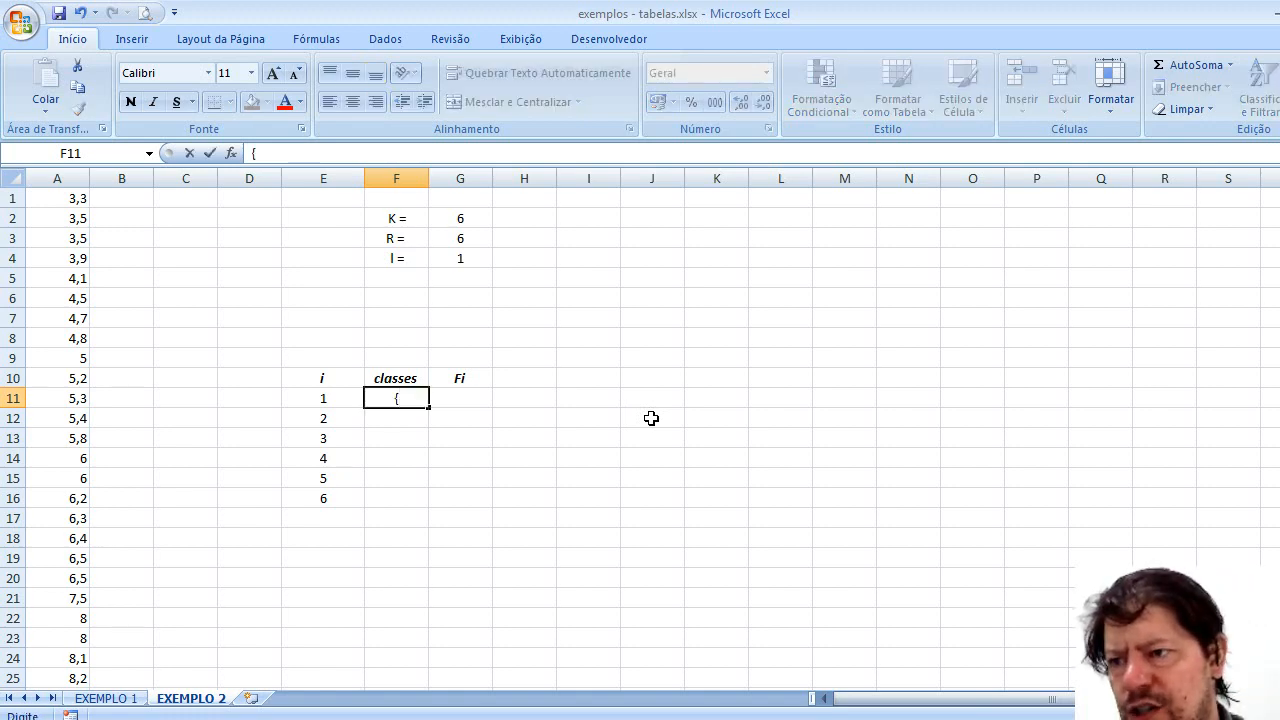
{"action": "key", "text": "BackSpace"}
{"action": "type", "text": "["}
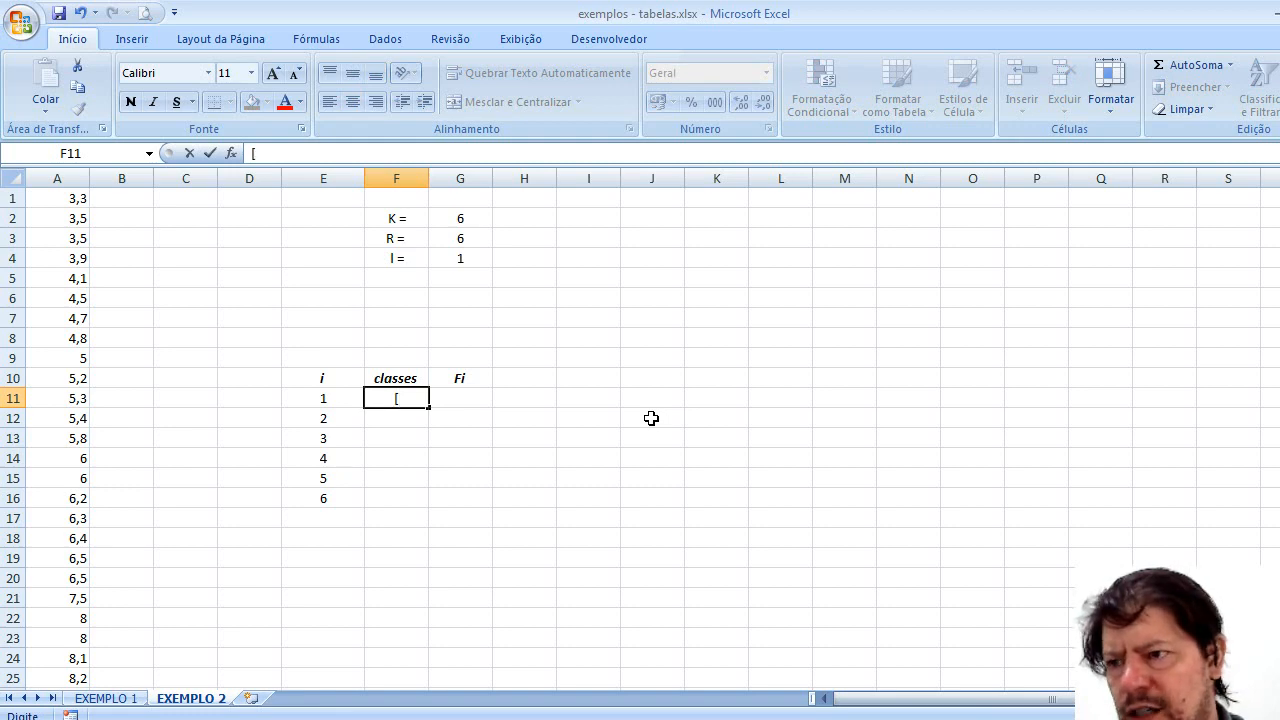
{"action": "type", "text": " 3,3"}
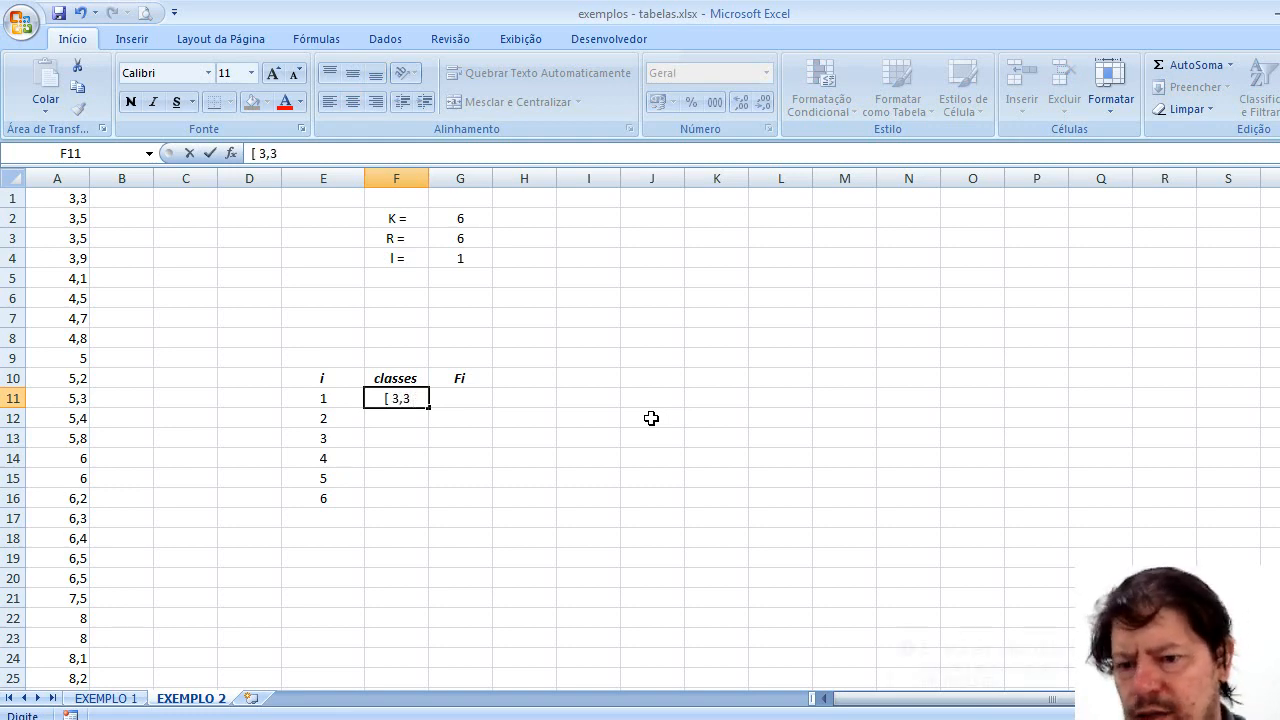
{"action": "type", "text": ";"}
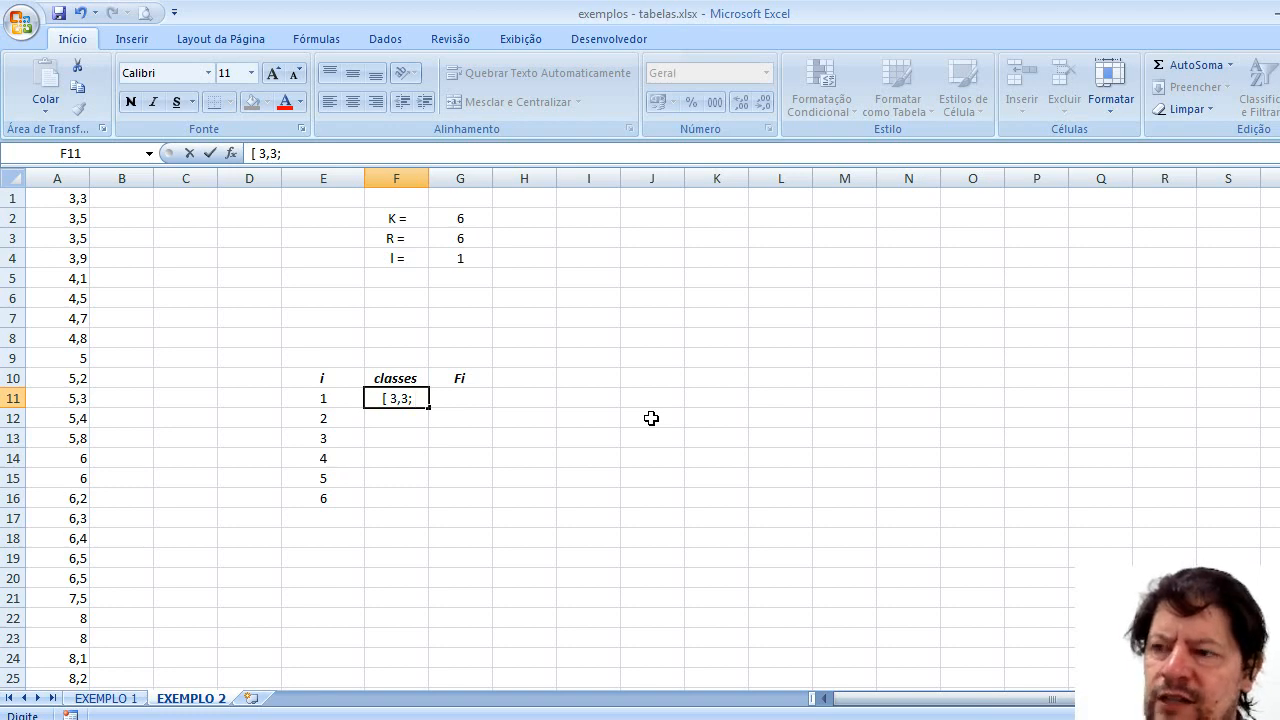
{"action": "type", "text": "4,3"}
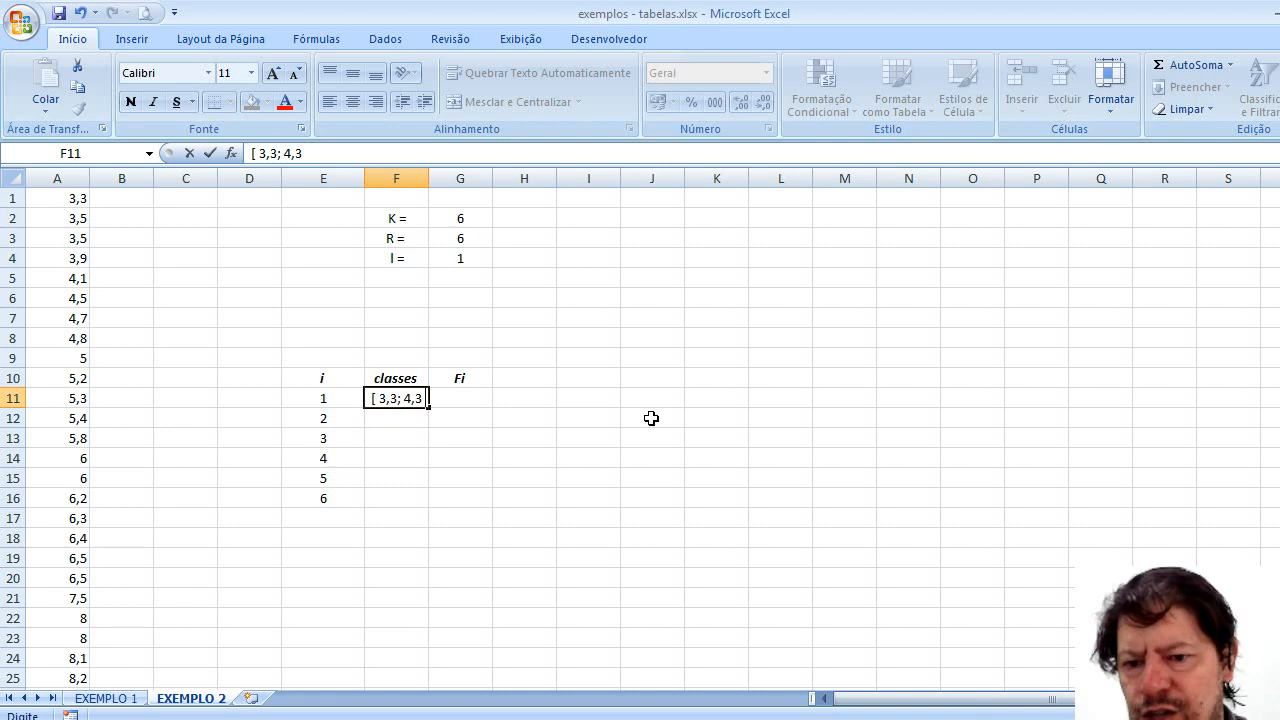
{"action": "type", "text": " ["}
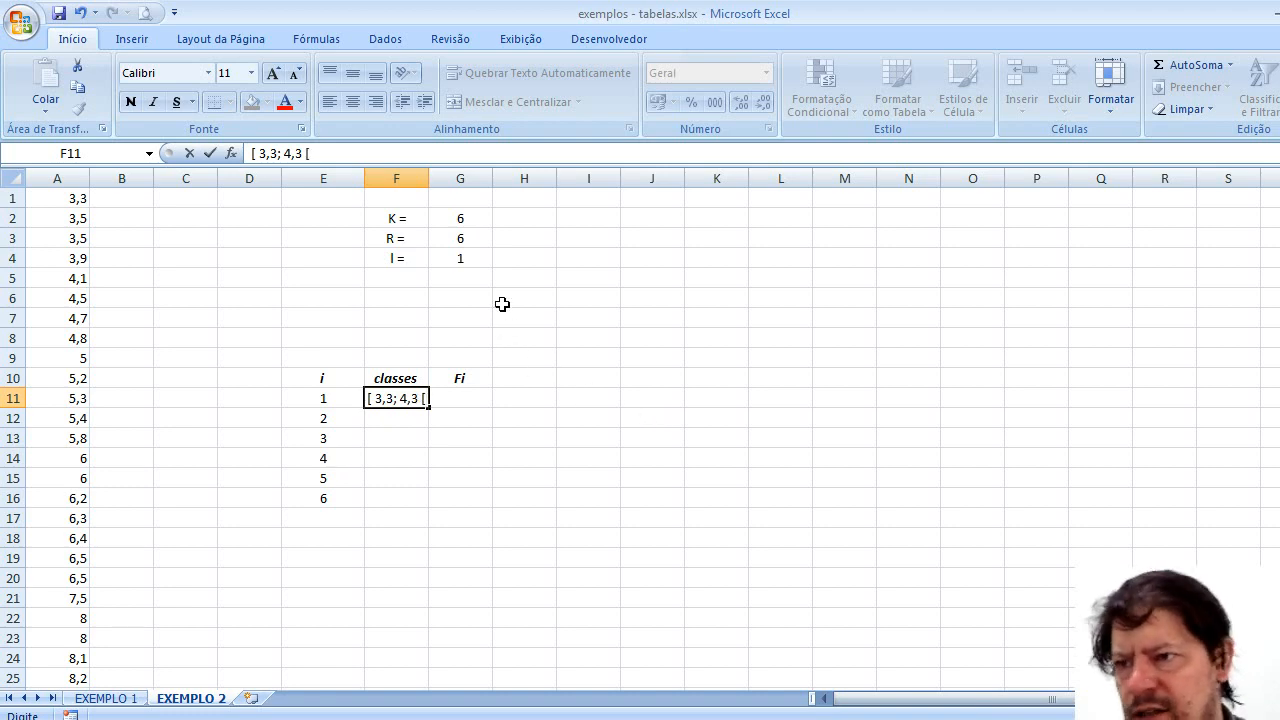
Step: Widen column F slightly so the class interval fits, and select F12 for the second class
{"action": "left_click", "coordinate": [429, 178]}
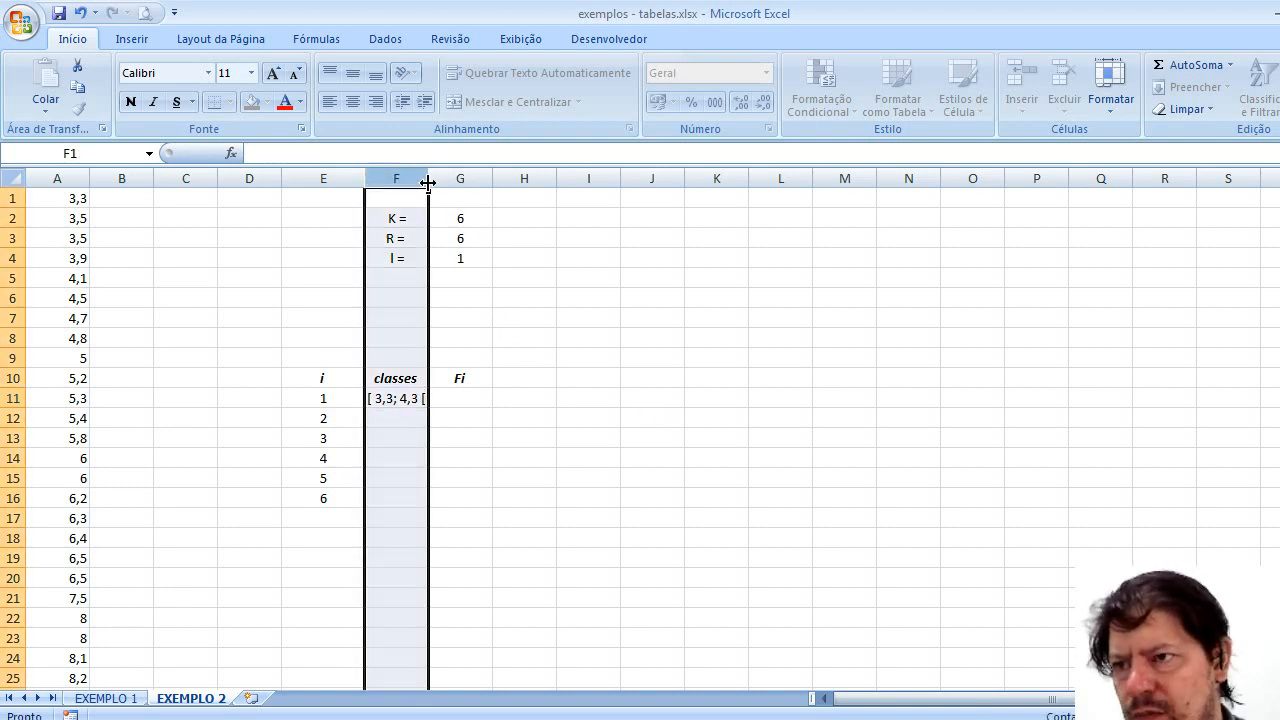
{"action": "left_click_drag", "start_coordinate": [430, 178], "coordinate": [441, 179]}
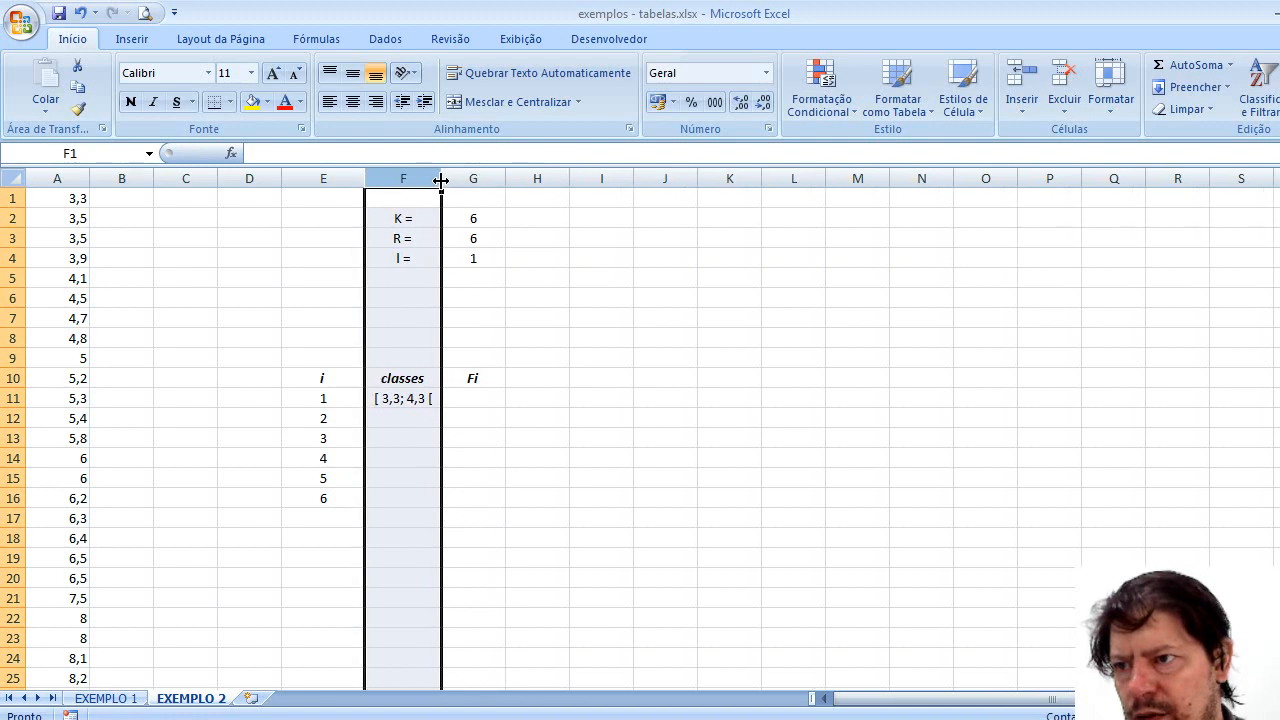
{"action": "left_click", "coordinate": [410, 393]}
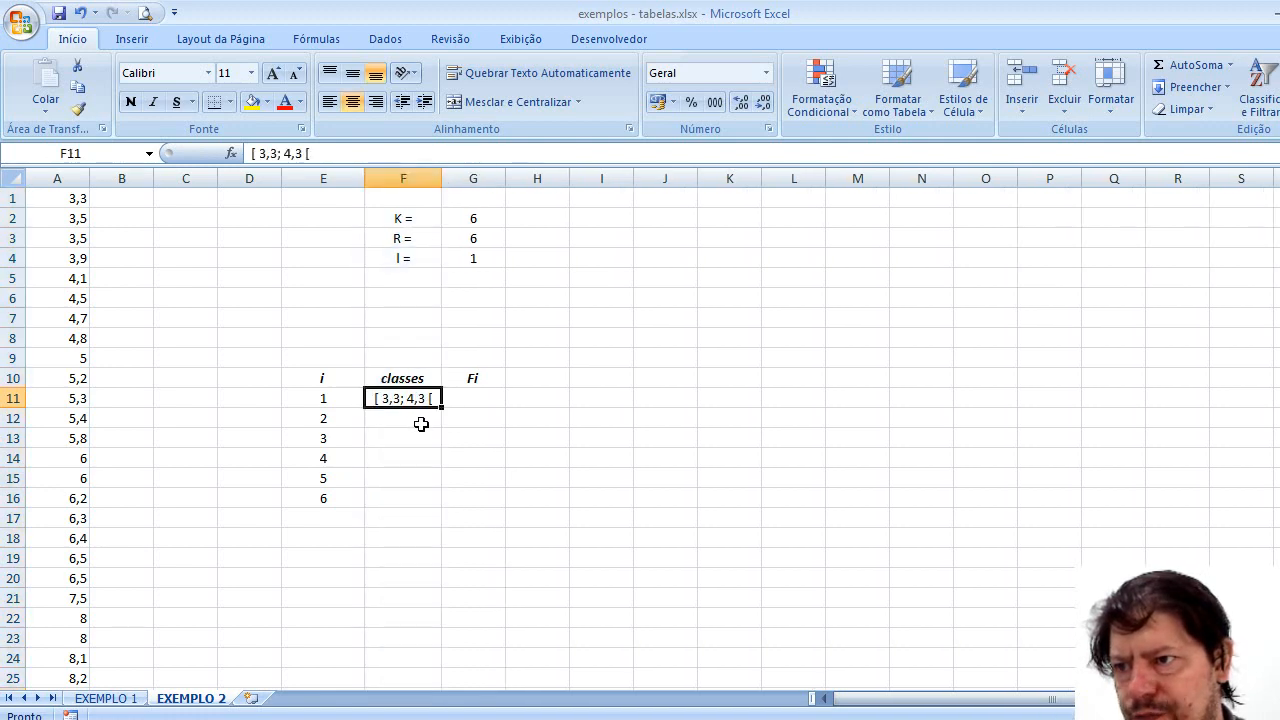
{"action": "left_click", "coordinate": [420, 422]}
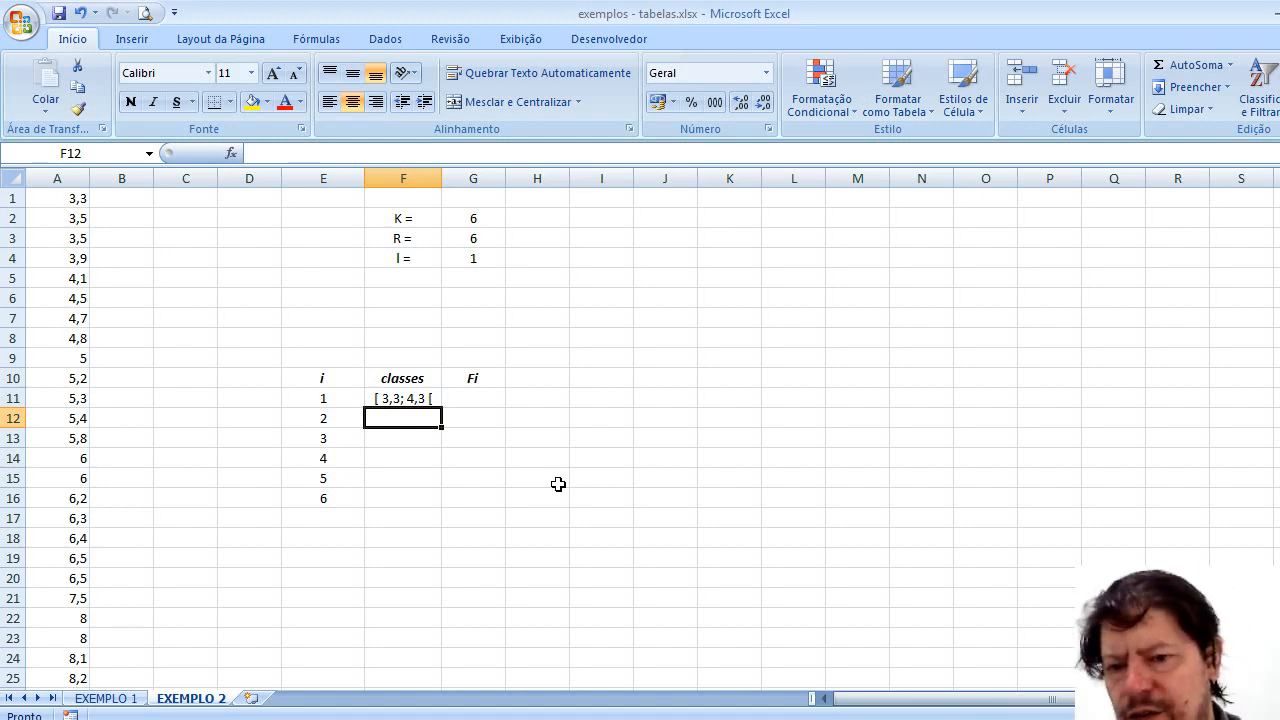
Step: Enter the second class interval "[ 4,3; 5,3 [" in F12
{"action": "type", "text": "["}
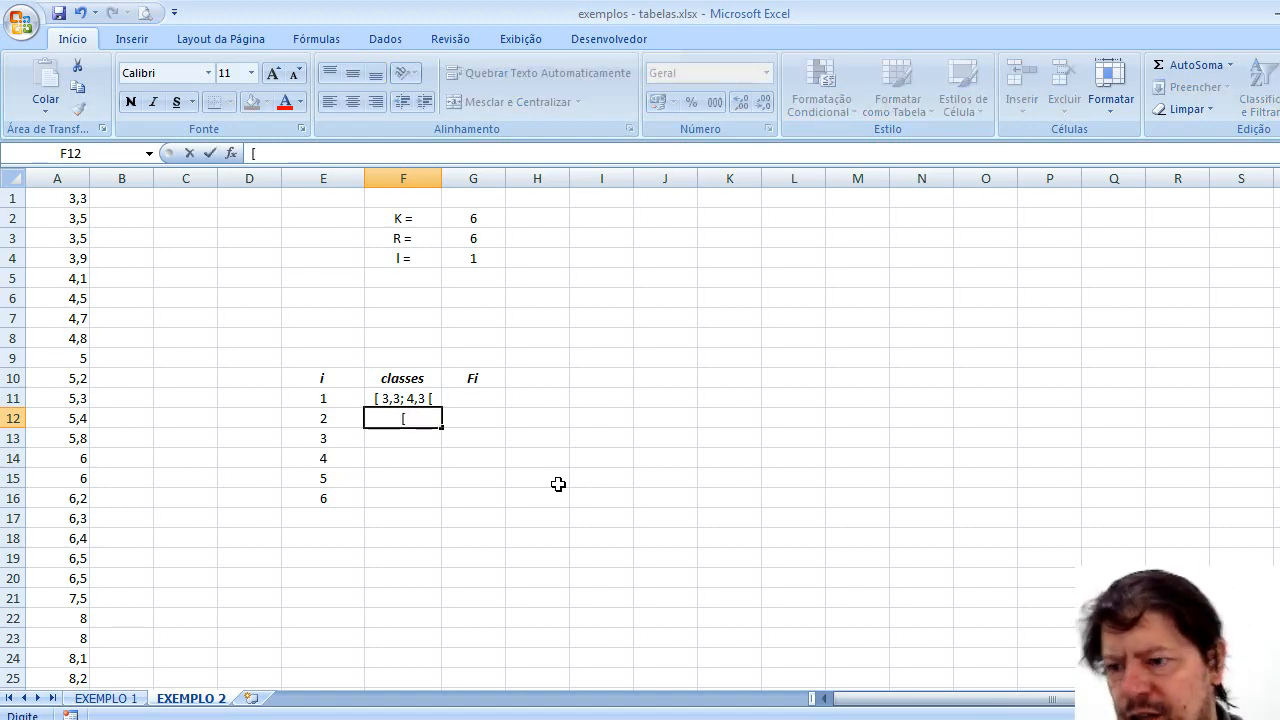
{"action": "type", "text": " 4,3"}
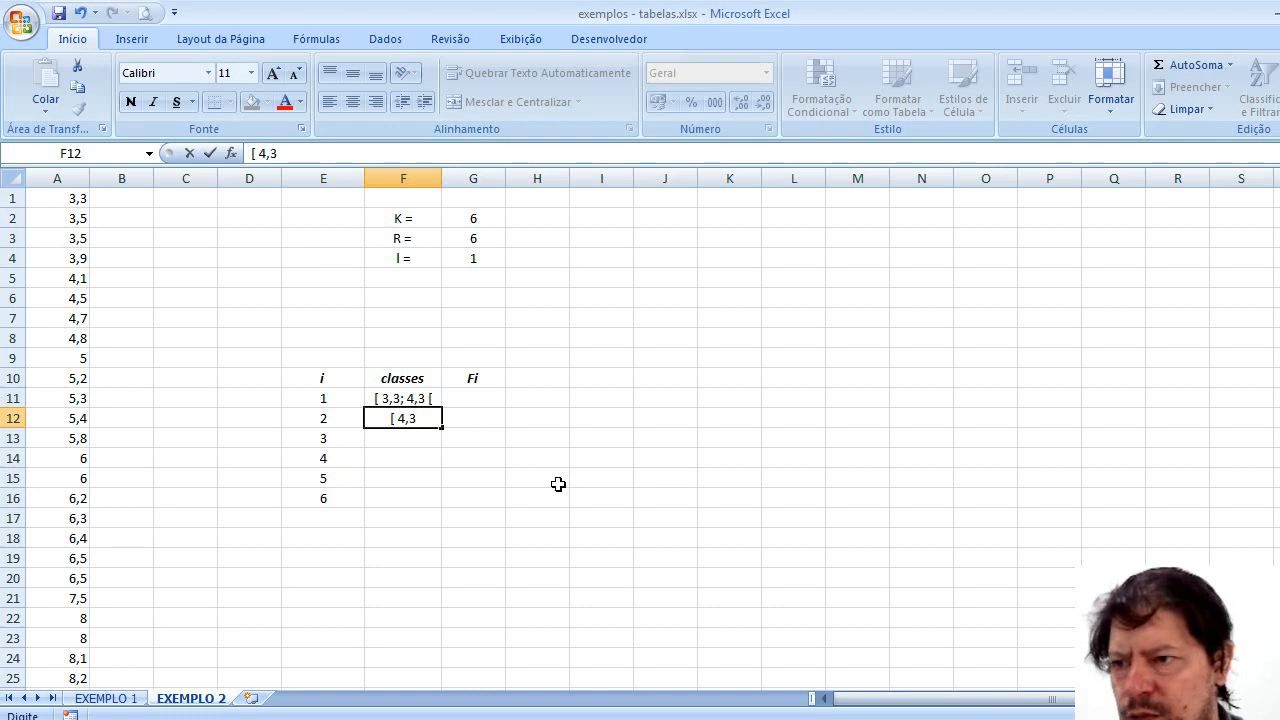
{"action": "type", "text": ";"}
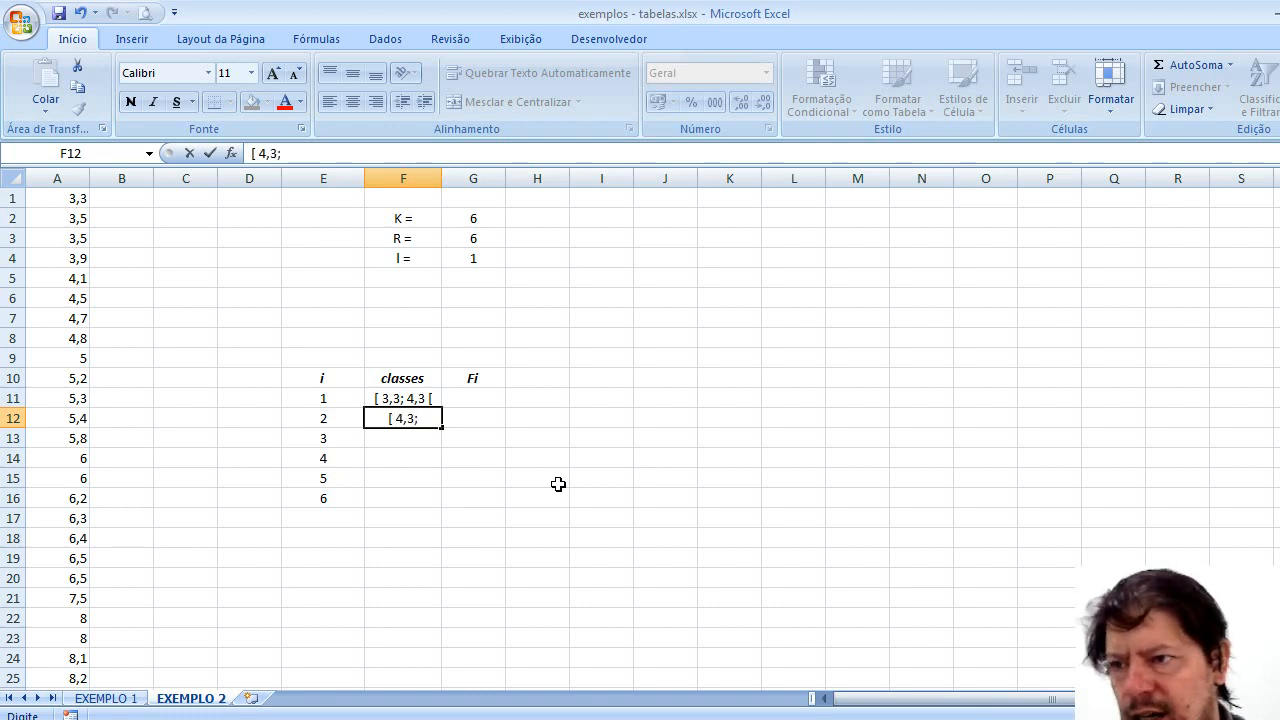
{"action": "type", "text": " 5,3"}
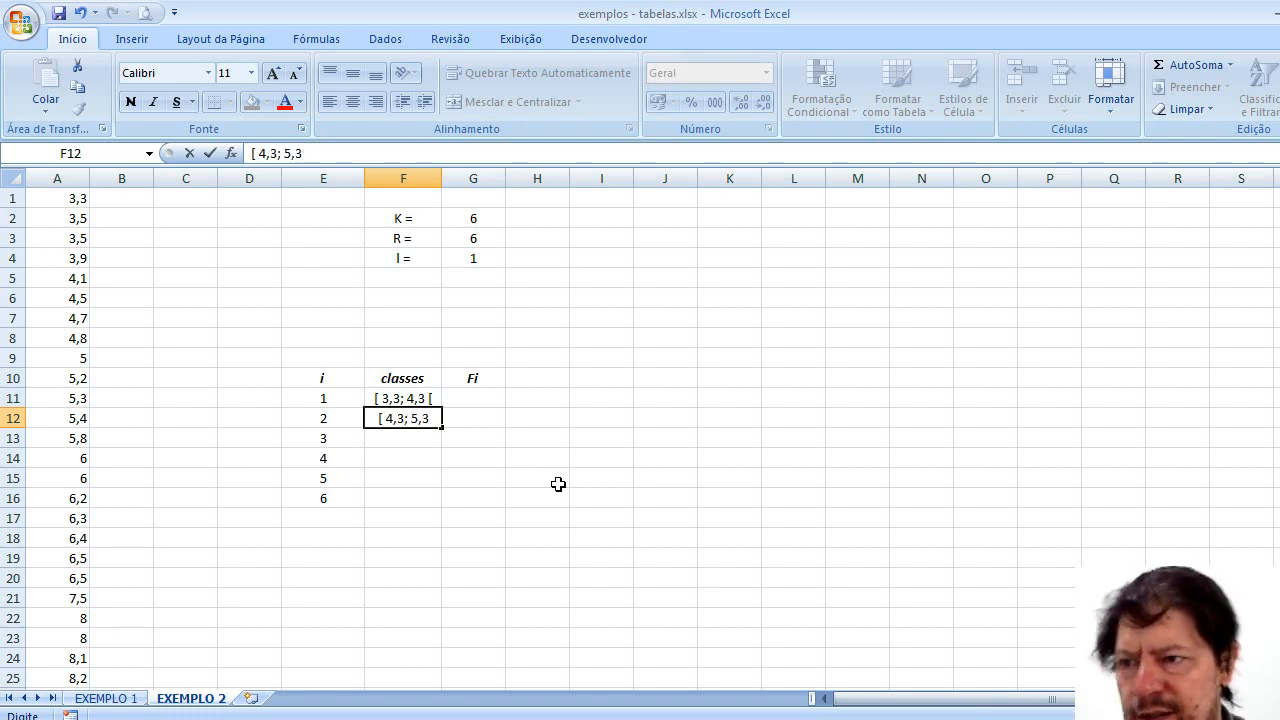
{"action": "type", "text": " ["}
{"action": "key", "text": "Return"}
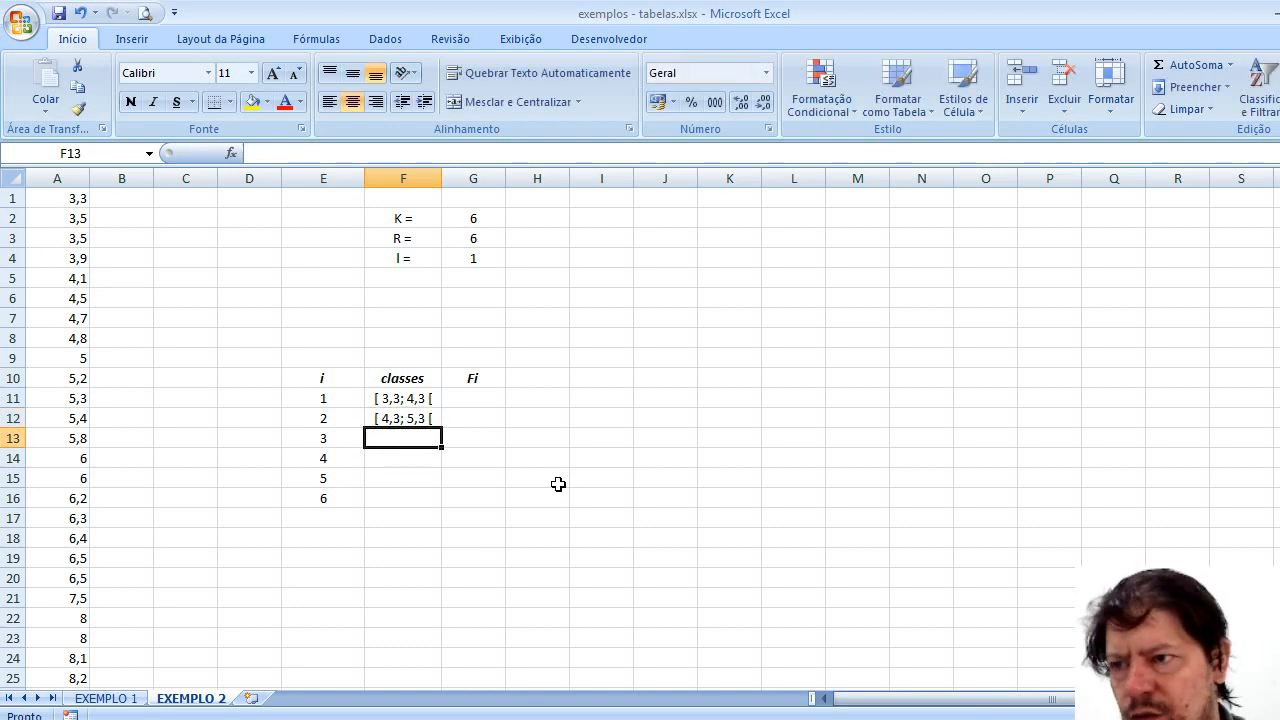
Step: Enter the third class interval "[ 5,3; 6,3 [" in F13
{"action": "type", "text": "["}
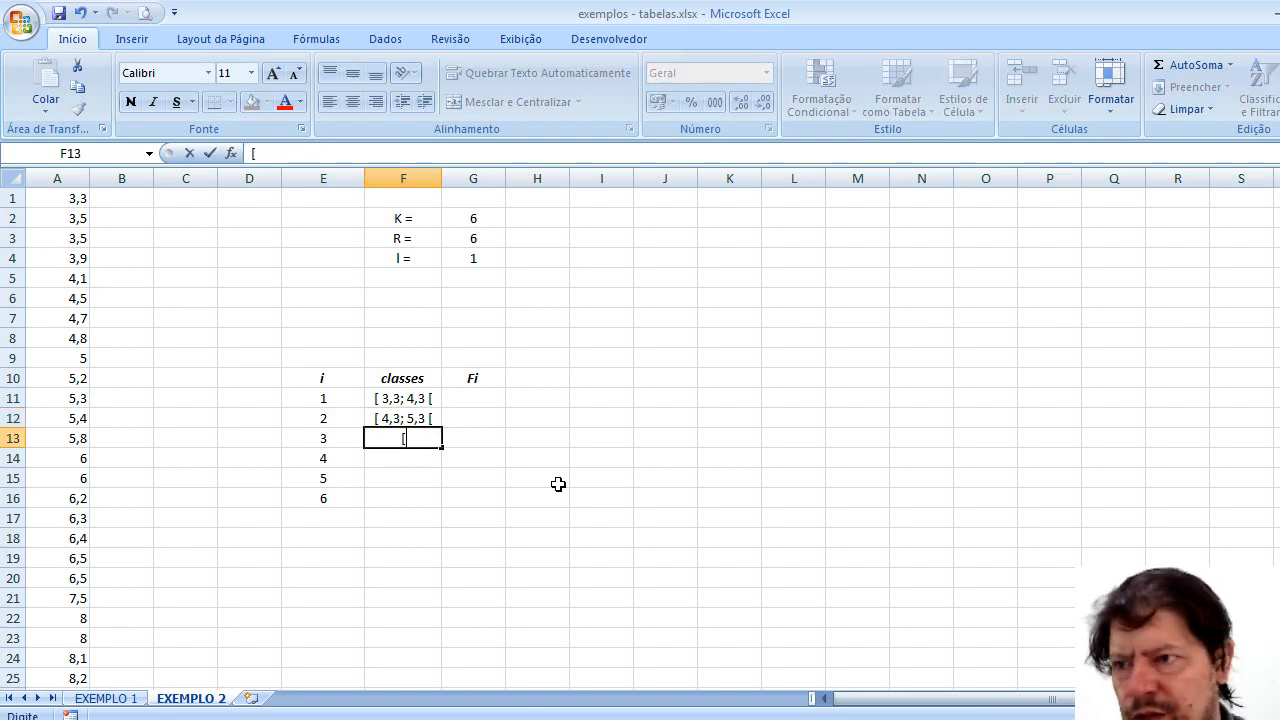
{"action": "type", "text": " 5"}
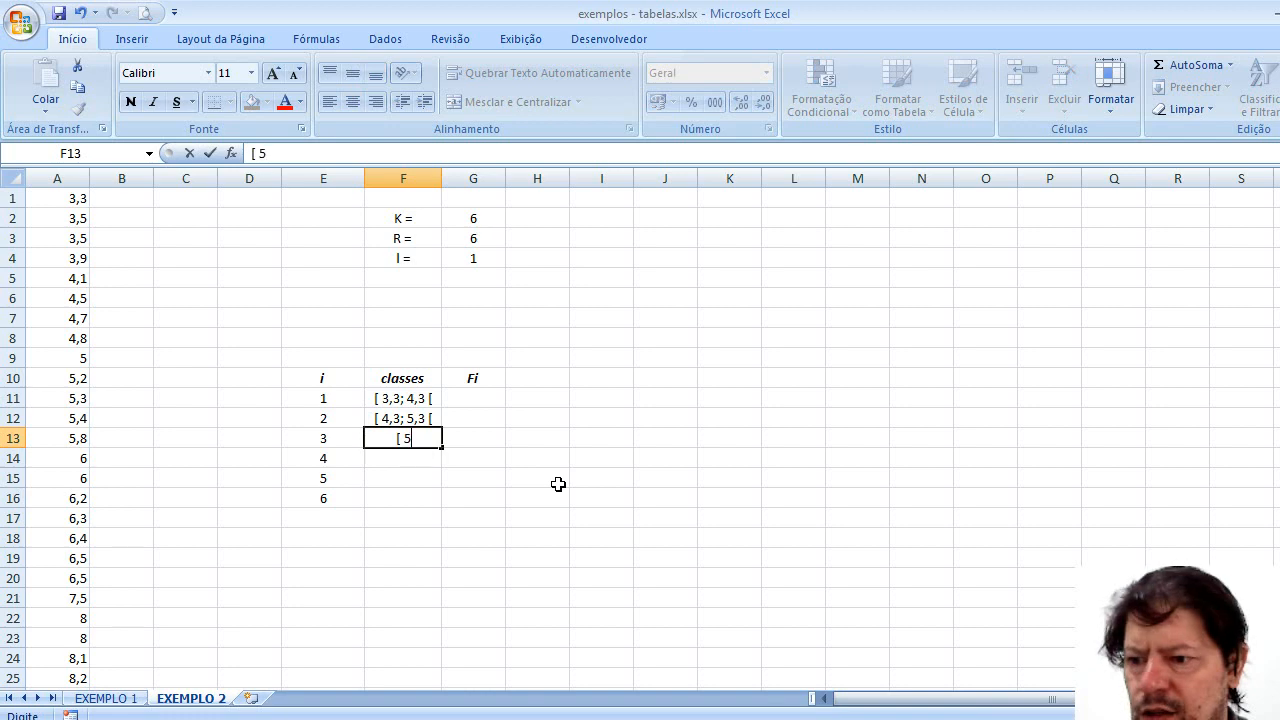
{"action": "type", "text": ",3"}
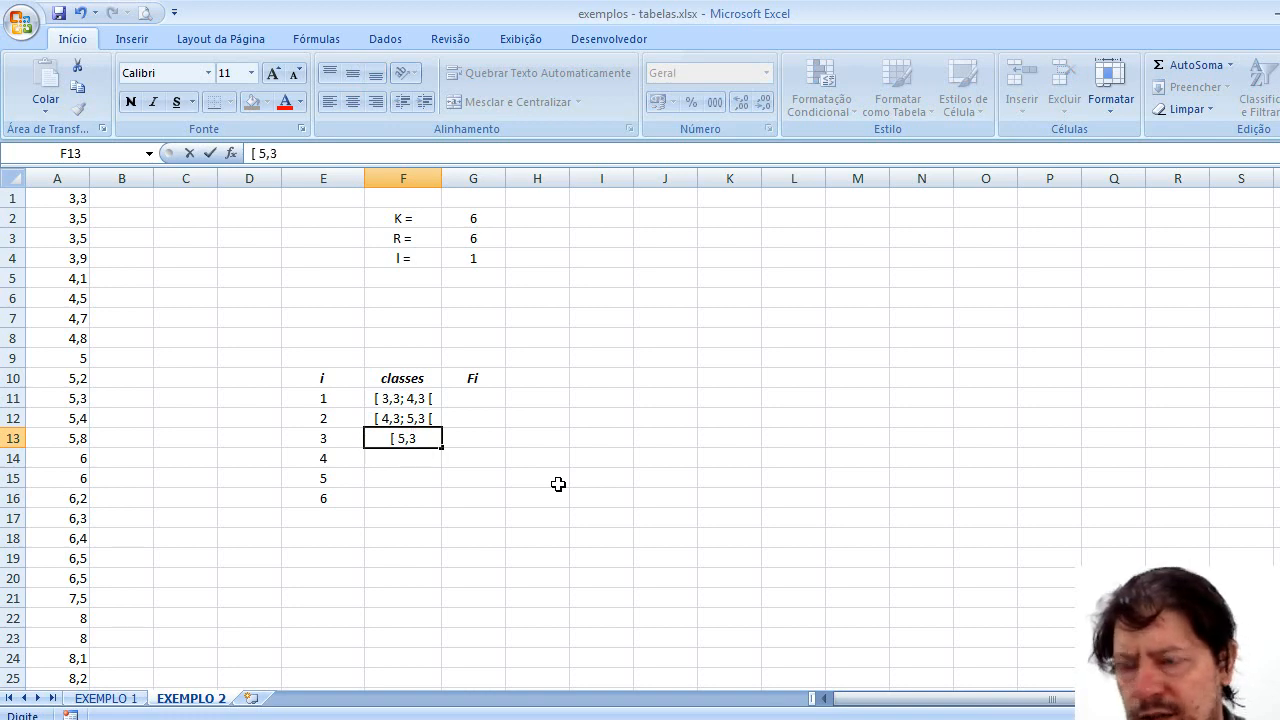
{"action": "type", "text": "; 6,3"}
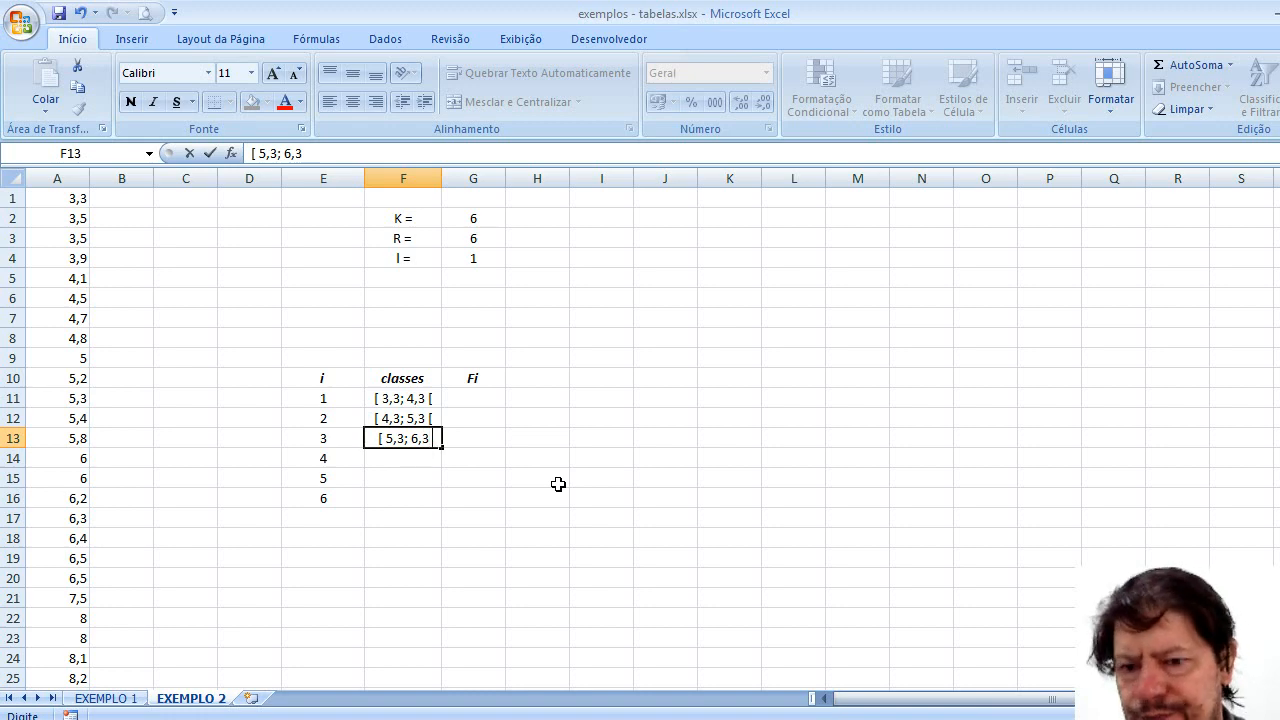
{"action": "type", "text": " ["}
{"action": "key", "text": "Return"}
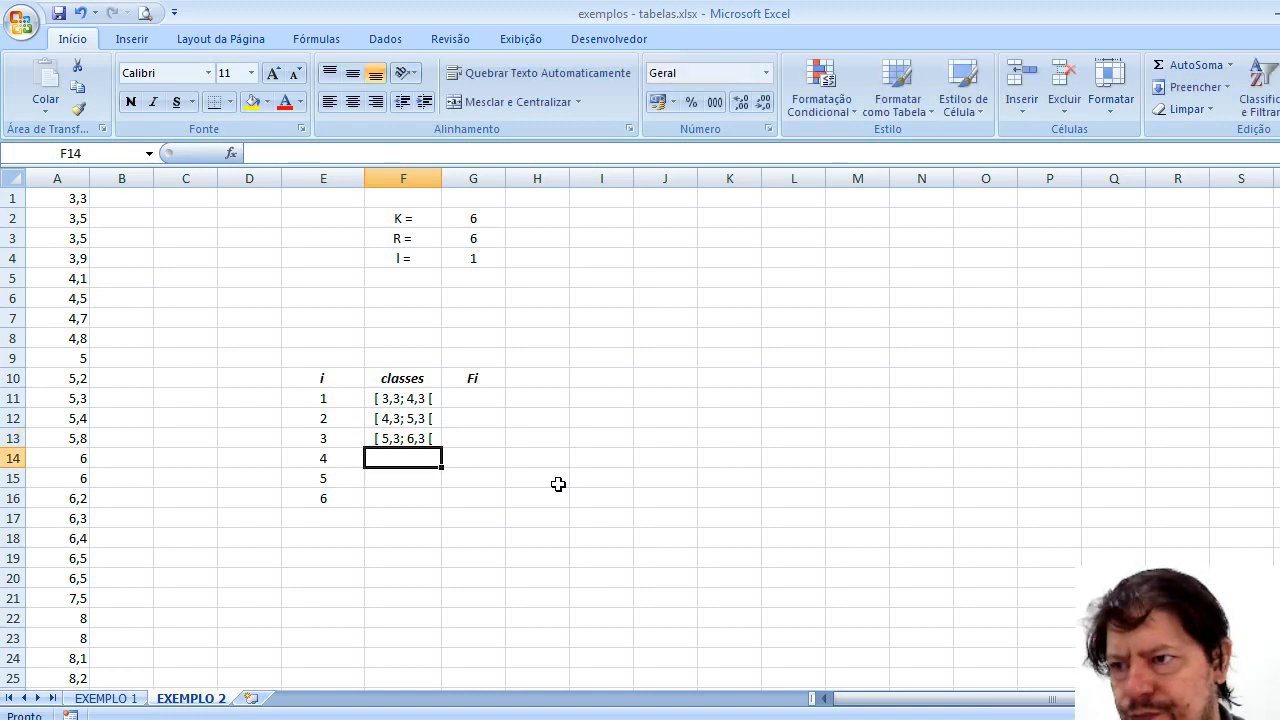
Step: Enter the fourth class interval "[6,3 ; 7,3 [" in F14
{"action": "type", "text": "["}
{"action": "key", "text": "BackSpace"}
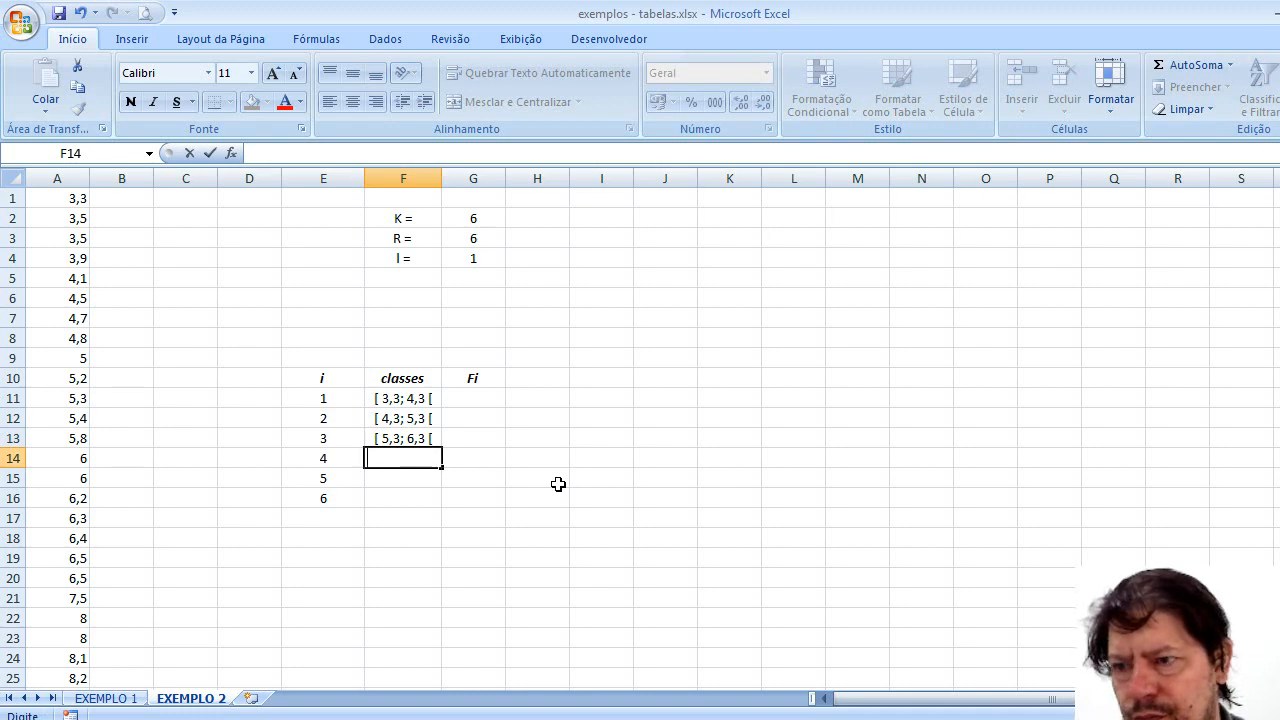
{"action": "type", "text": "["}
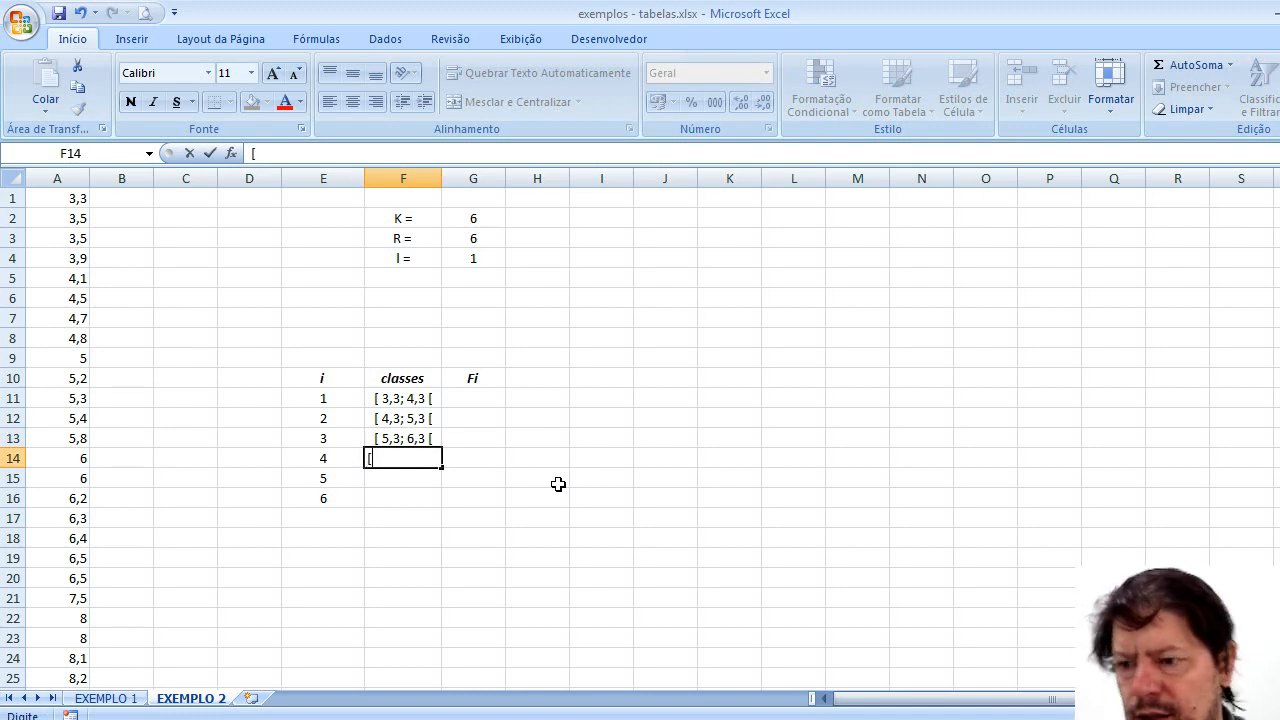
{"action": "type", "text": "6"}
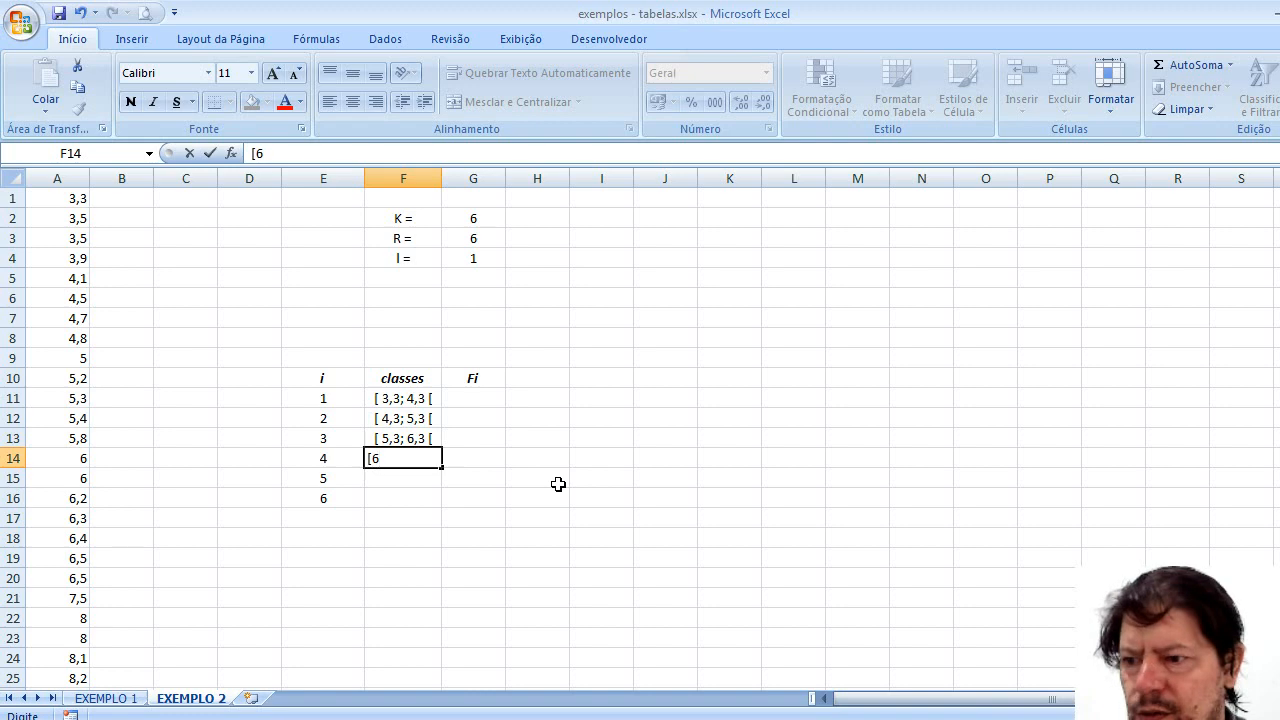
{"action": "type", "text": ",3 ;"}
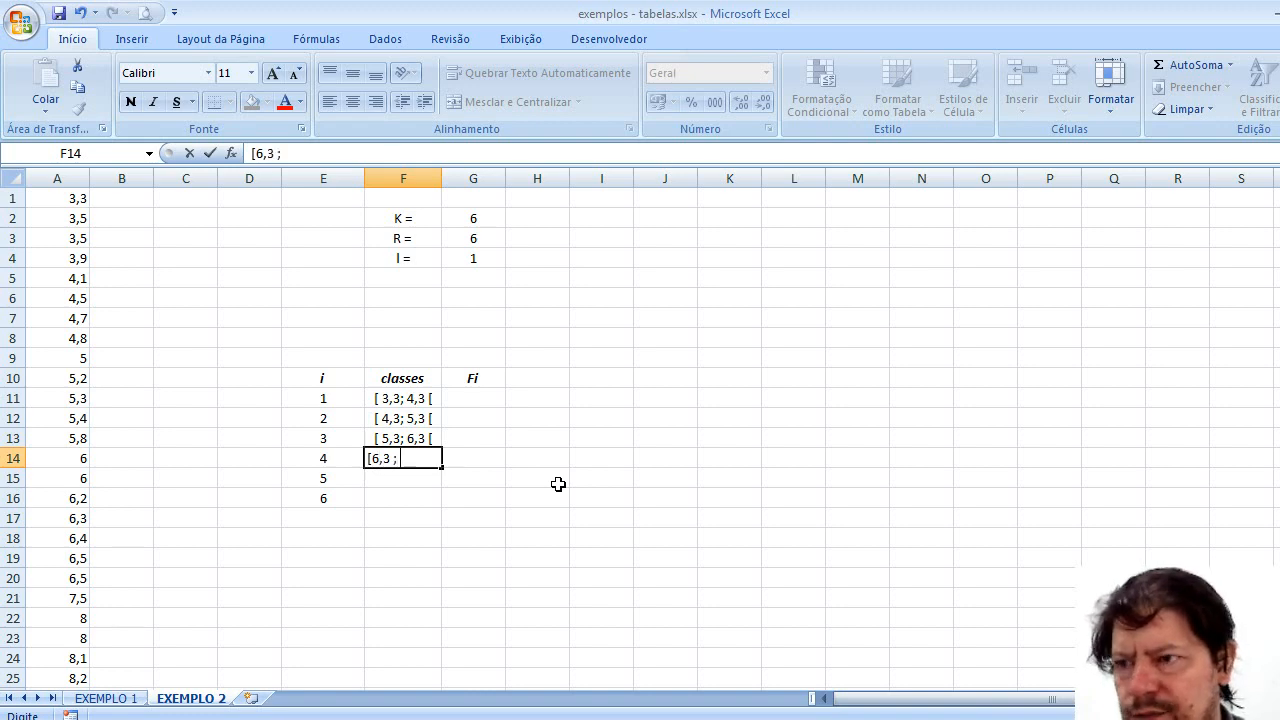
{"action": "type", "text": " 7,"}
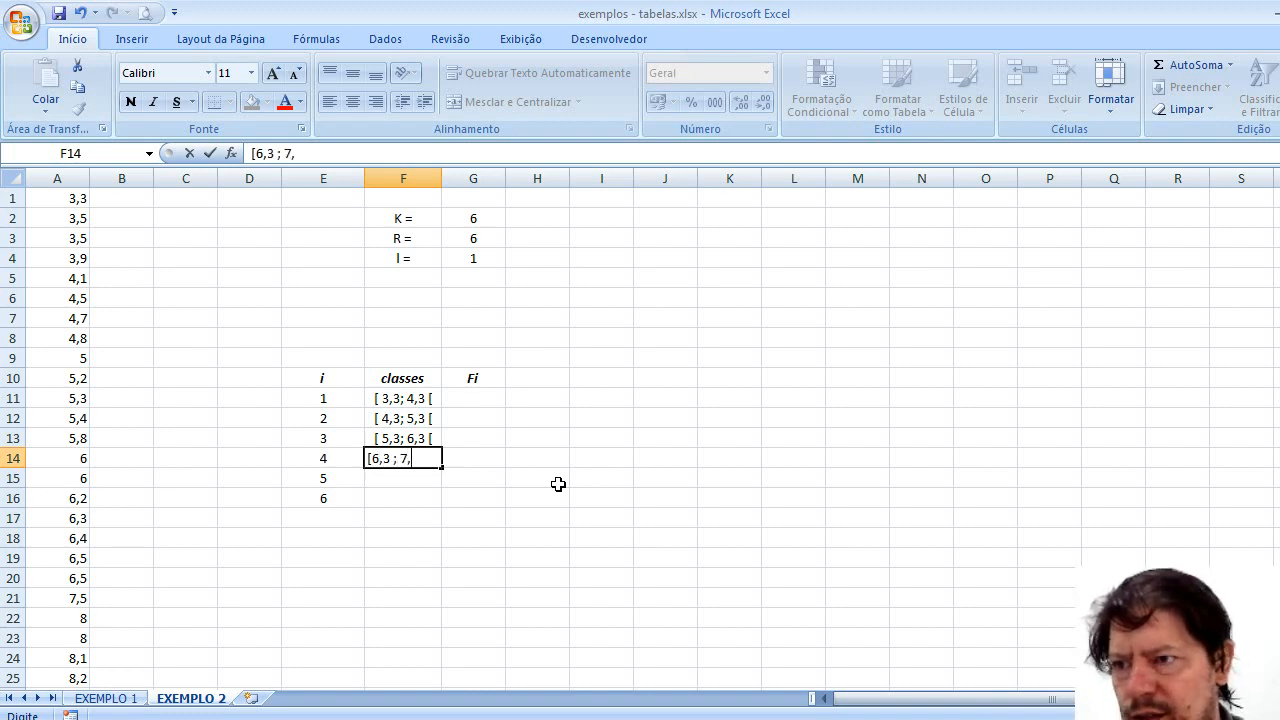
{"action": "type", "text": "3"}
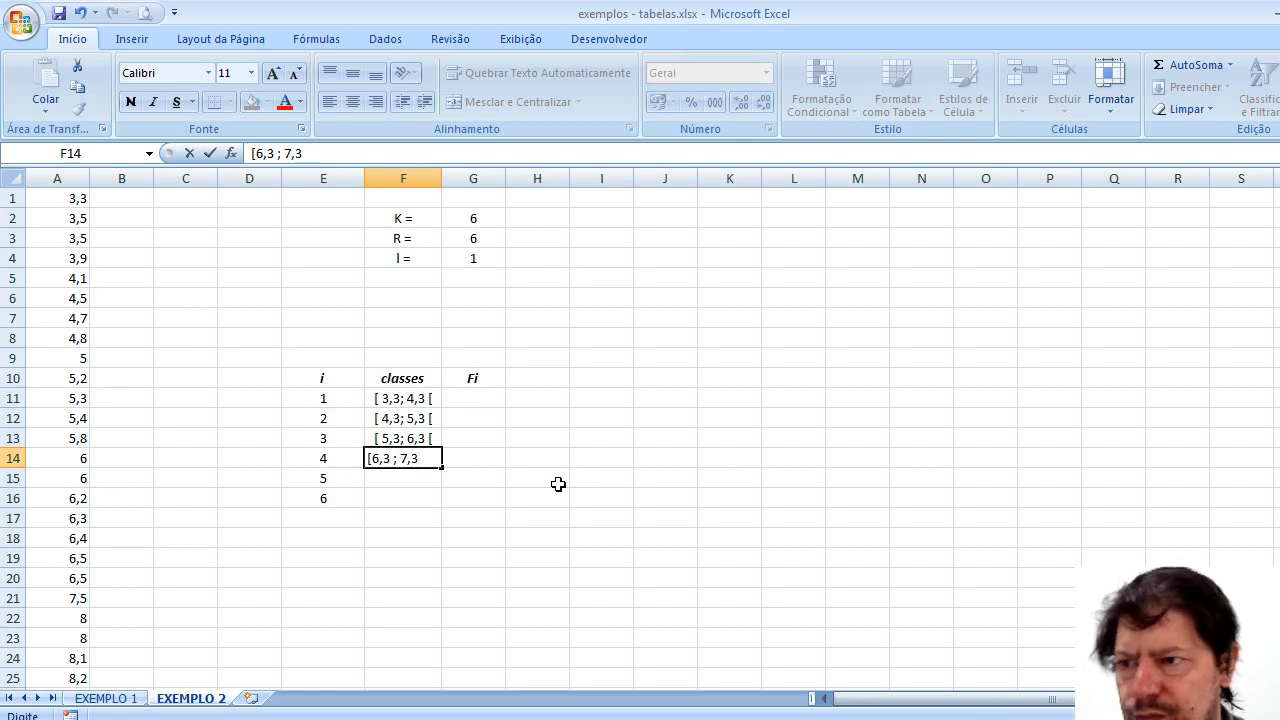
{"action": "type", "text": " ["}
{"action": "key", "text": "Return"}
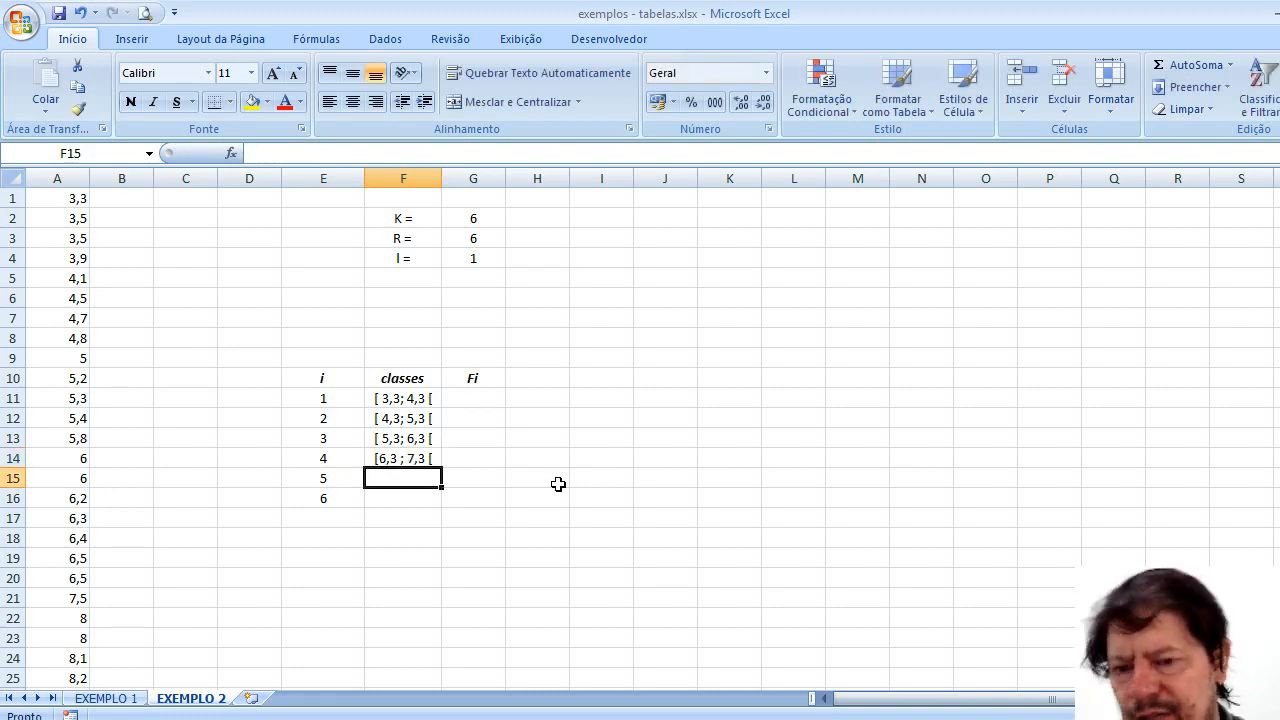
Step: Enter the fifth class interval "[7,3; 8,3 [" in F15
{"action": "type", "text": "[7"}
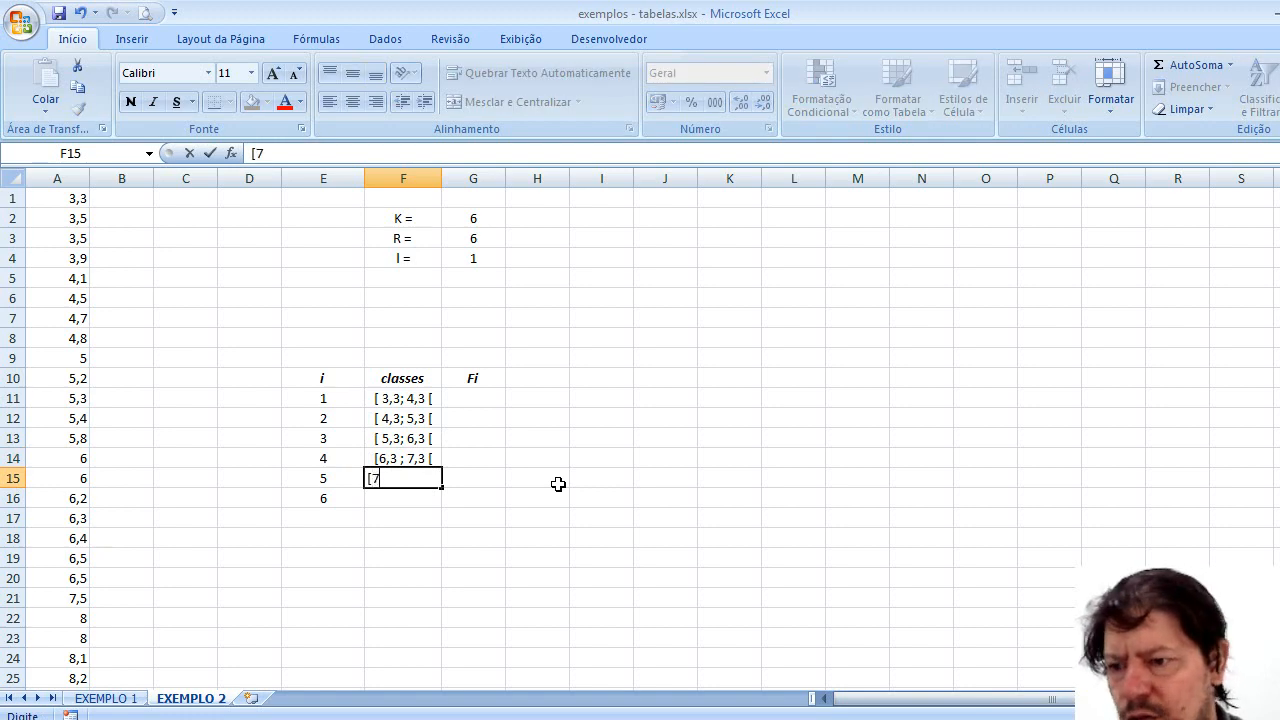
{"action": "type", "text": ",3; "}
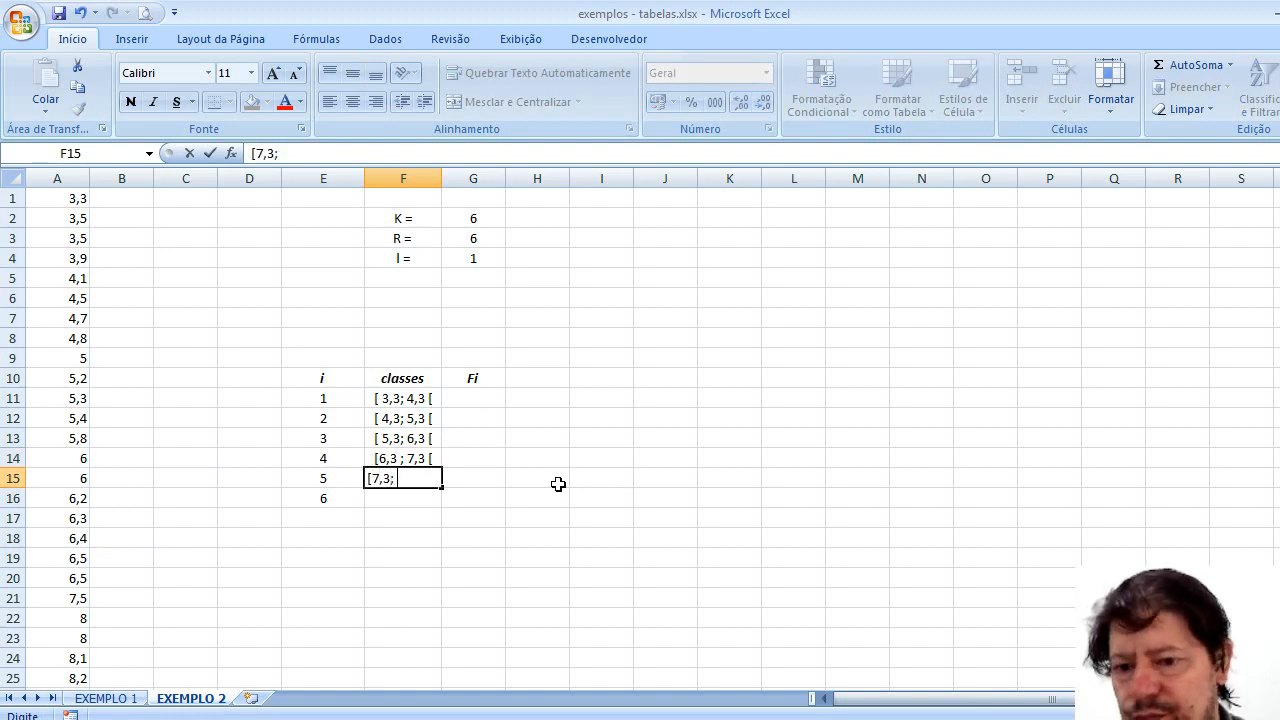
{"action": "type", "text": "8,"}
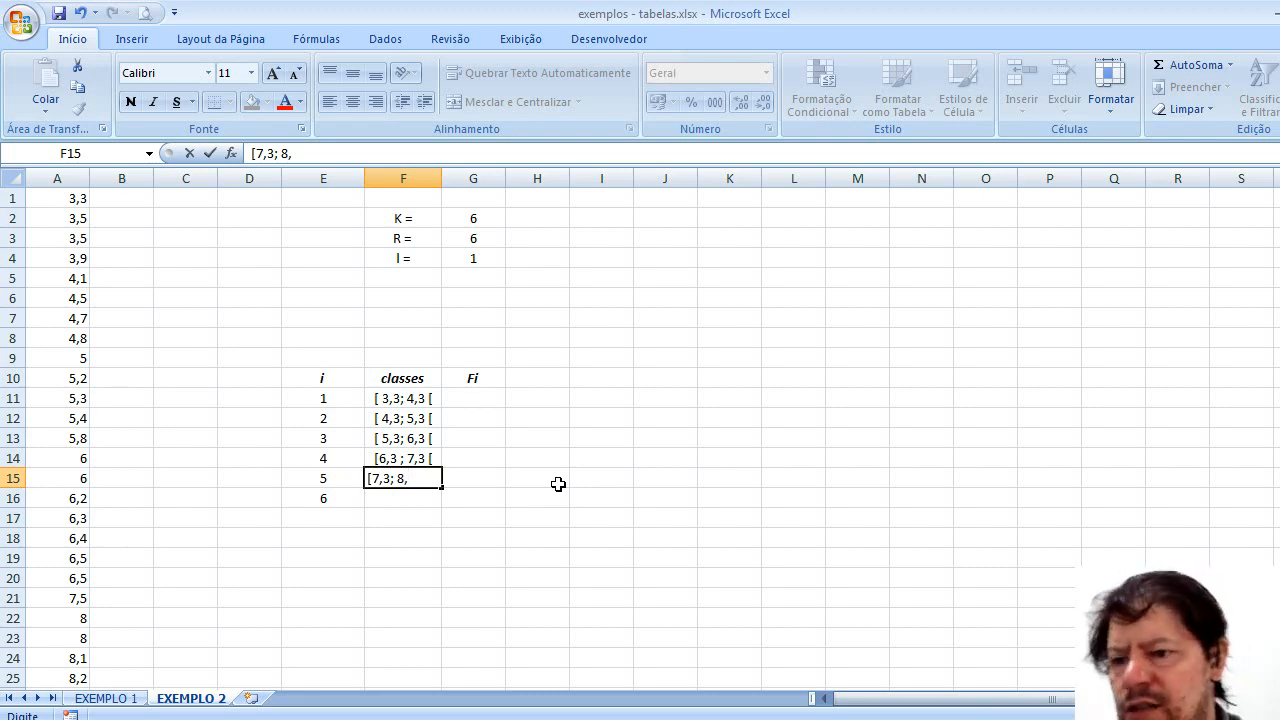
{"action": "type", "text": "3"}
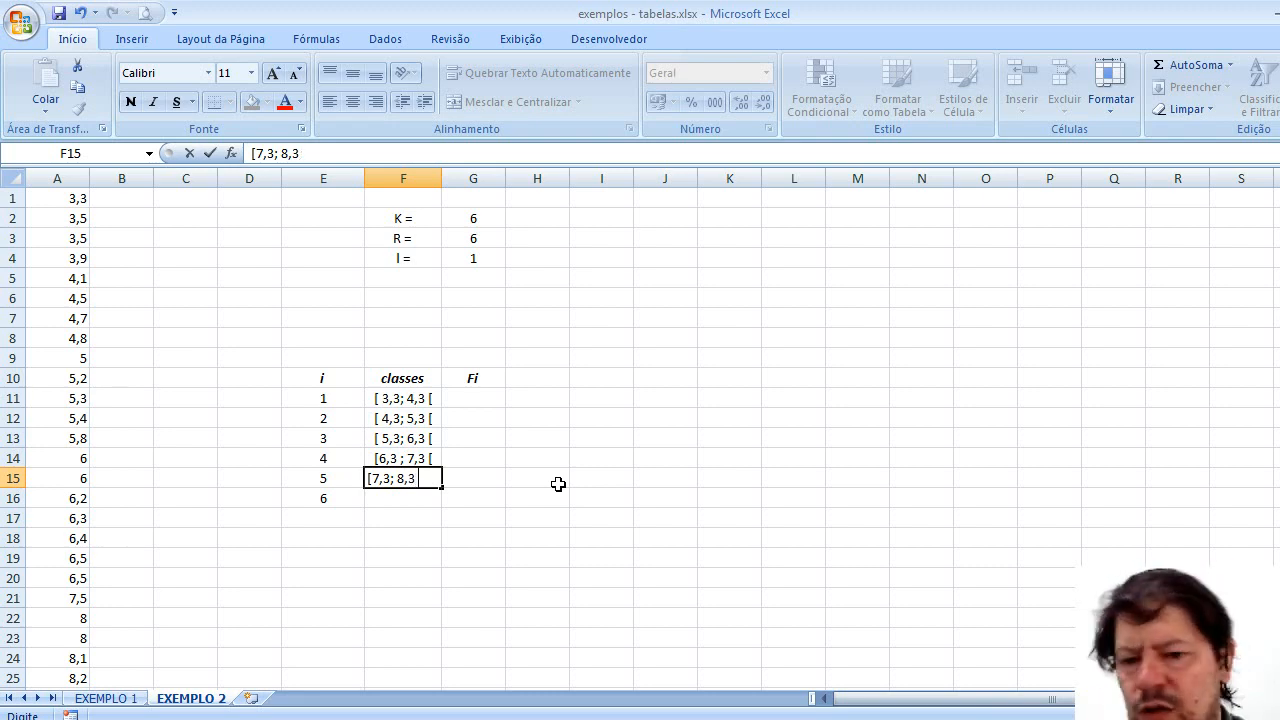
{"action": "type", "text": " {"}
{"action": "key", "text": "BackSpace"}
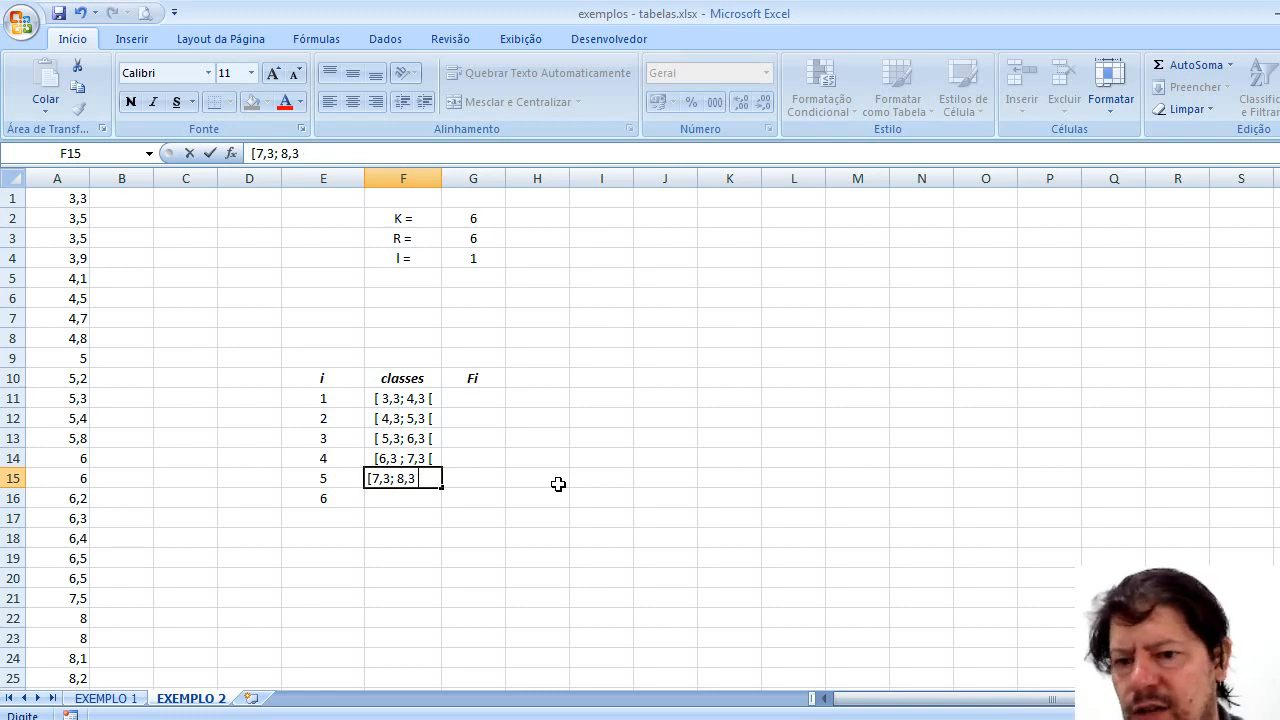
{"action": "type", "text": "["}
{"action": "key", "text": "Return"}
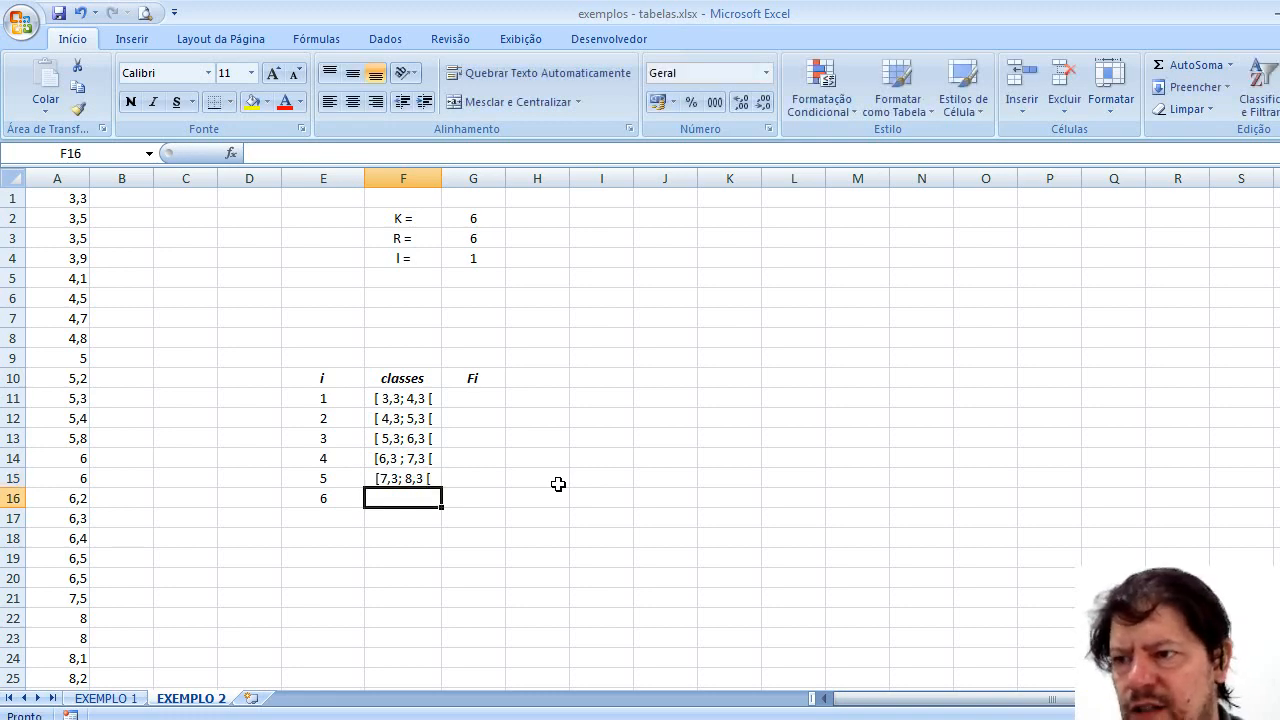
Step: Enter the sixth class interval in F16, closed at its upper limit, as "[ 8,3; 9,3]"
{"action": "type", "text": "["}
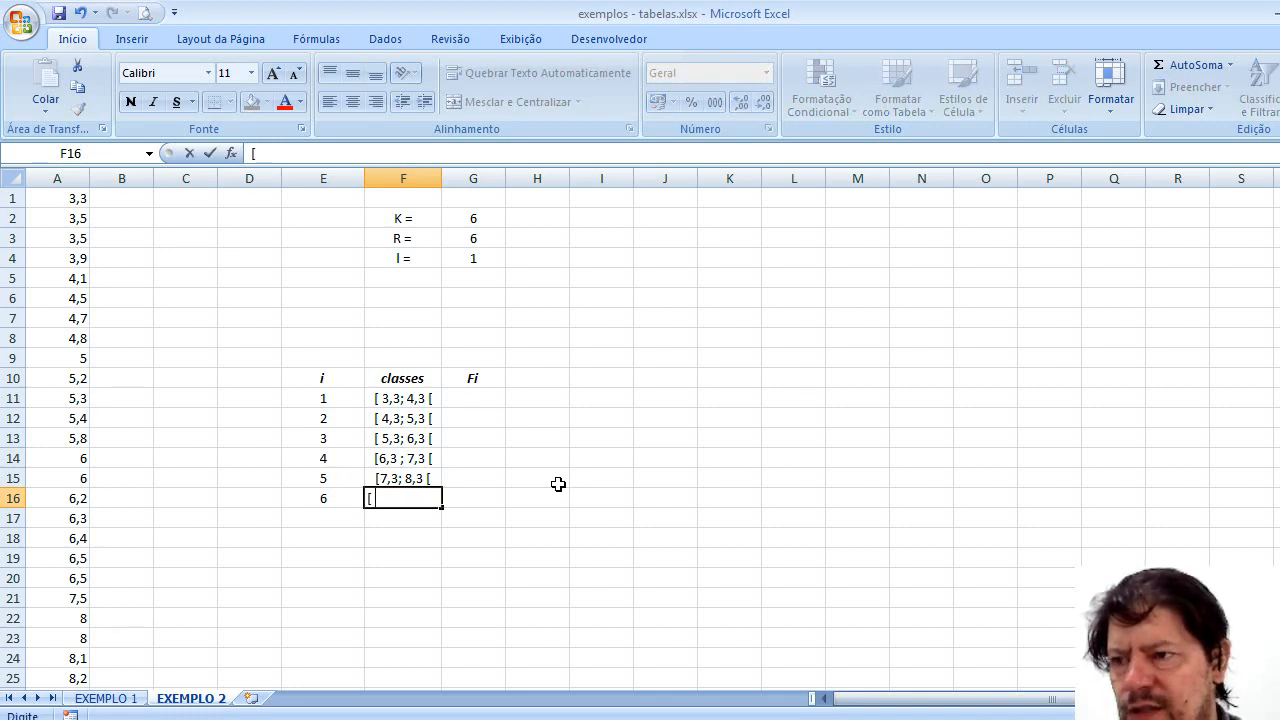
{"action": "type", "text": " 8,3"}
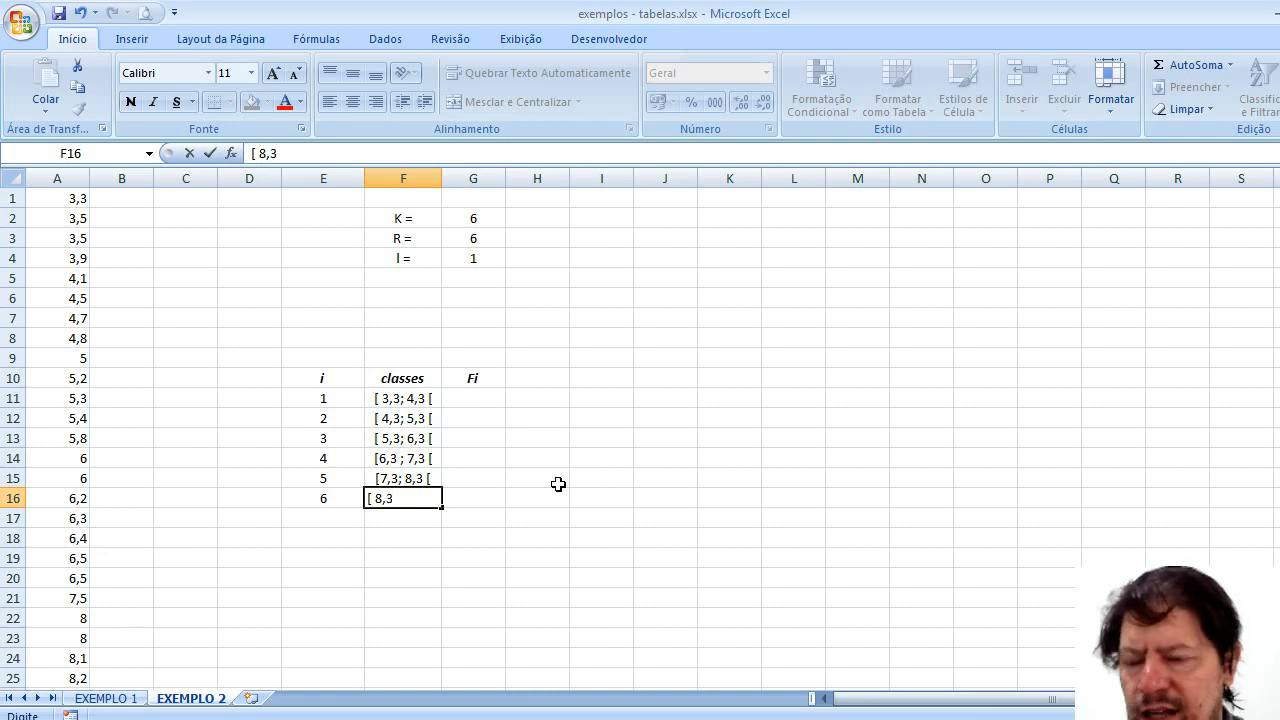
{"action": "type", "text": ";"}
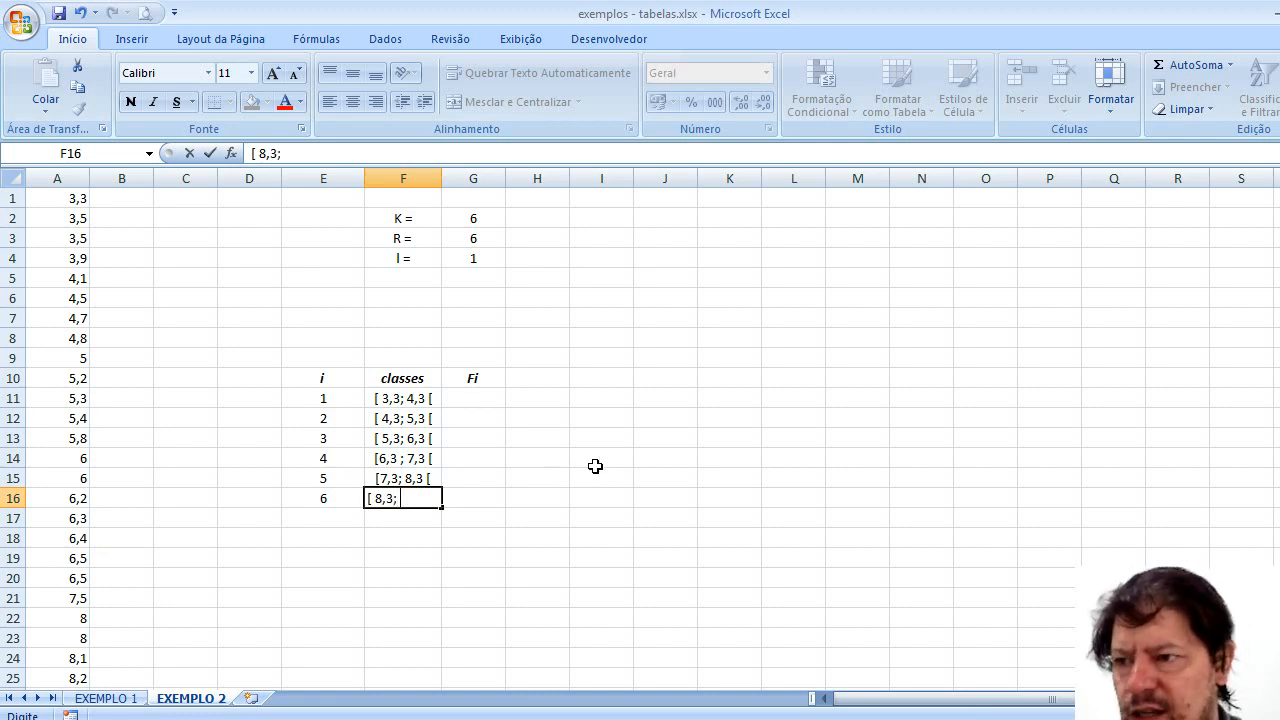
{"action": "type", "text": " 9,3"}
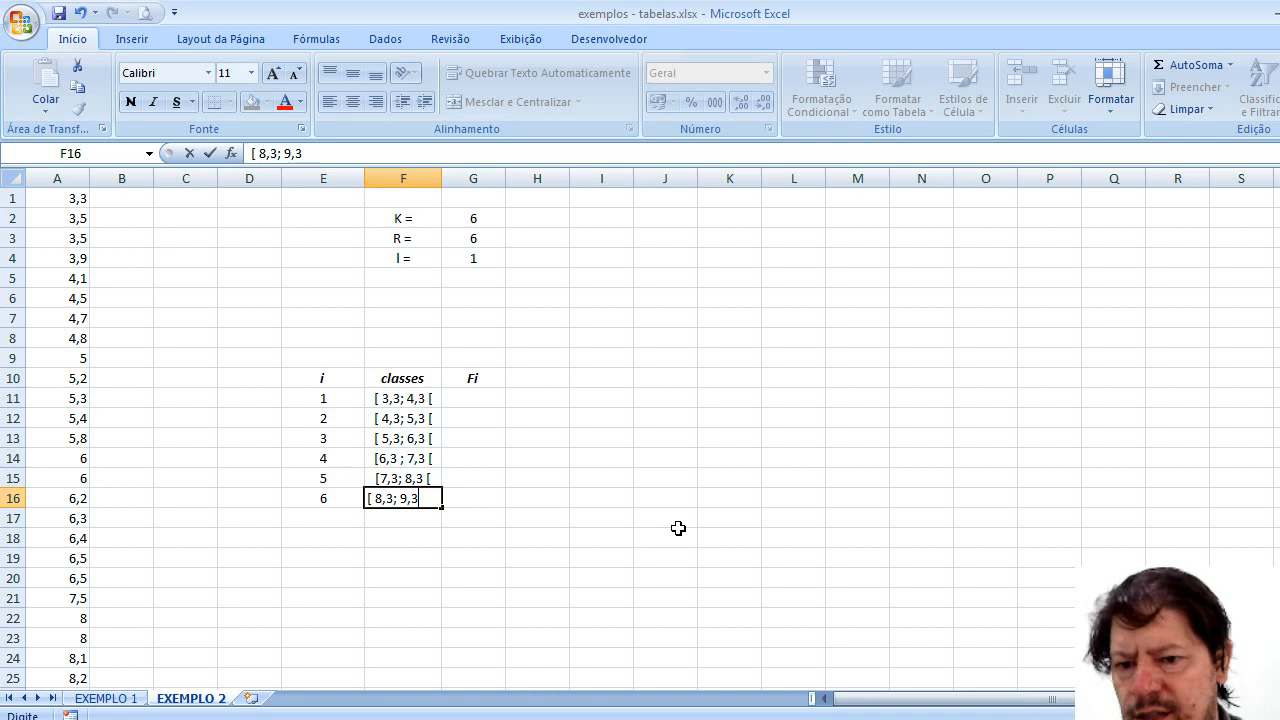
{"action": "type", "text": "]"}
{"action": "left_click", "coordinate": [450, 538]}
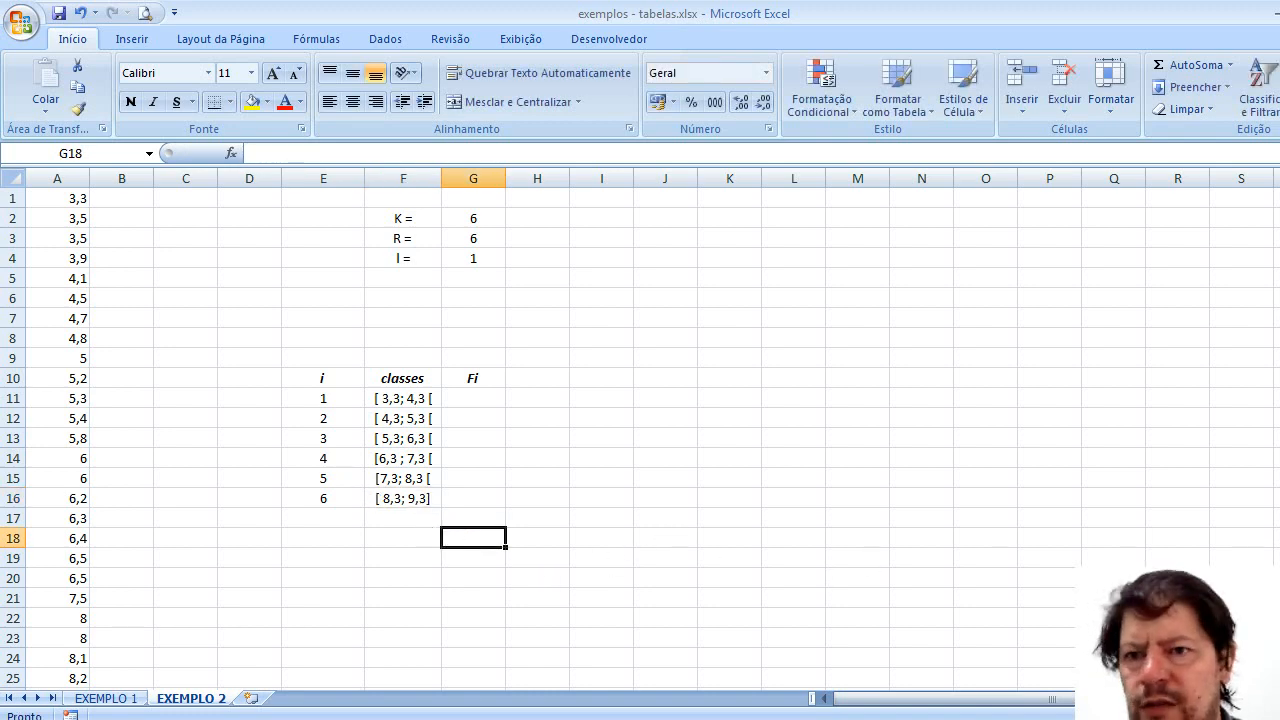
Step: Count the first class's frequency in G11 with the formula =cont.se(A1:A30;"<4,3")
{"action": "left_click_drag", "start_coordinate": [1279, 499], "coordinate": [1279, 545]}
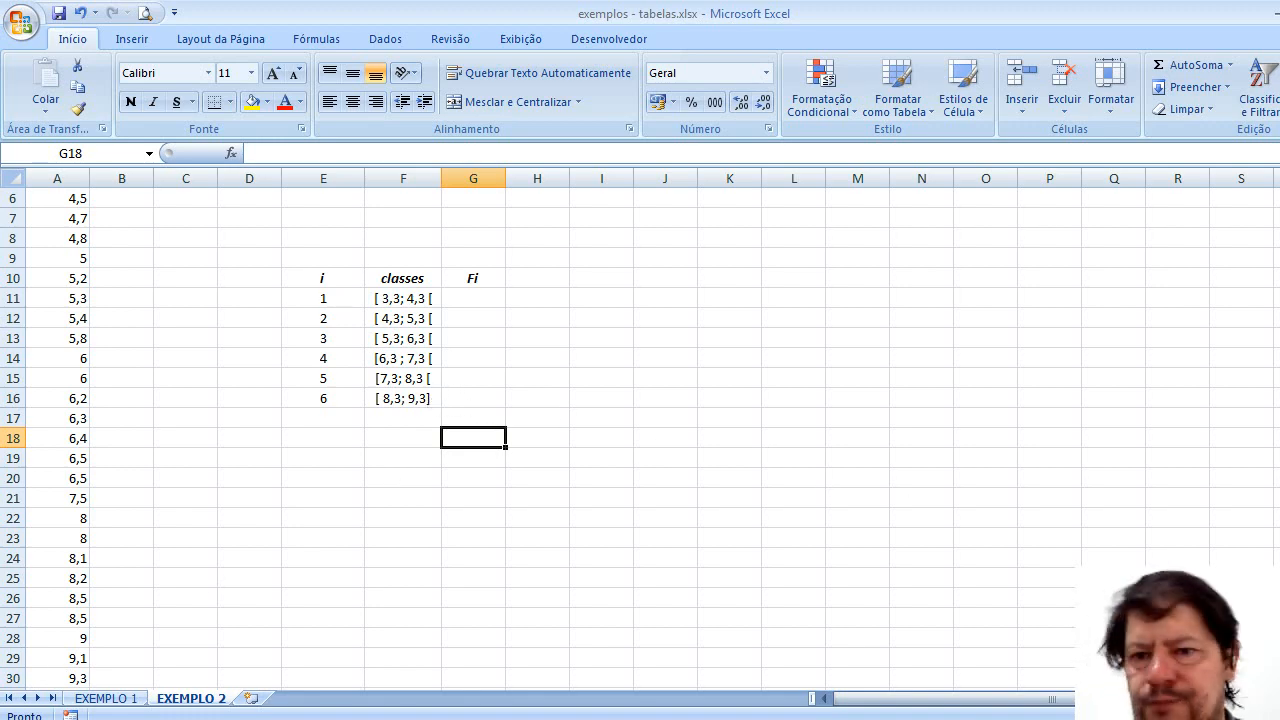
{"action": "scroll", "coordinate": [254, 439], "scroll_direction": "up", "scroll_amount": 2}
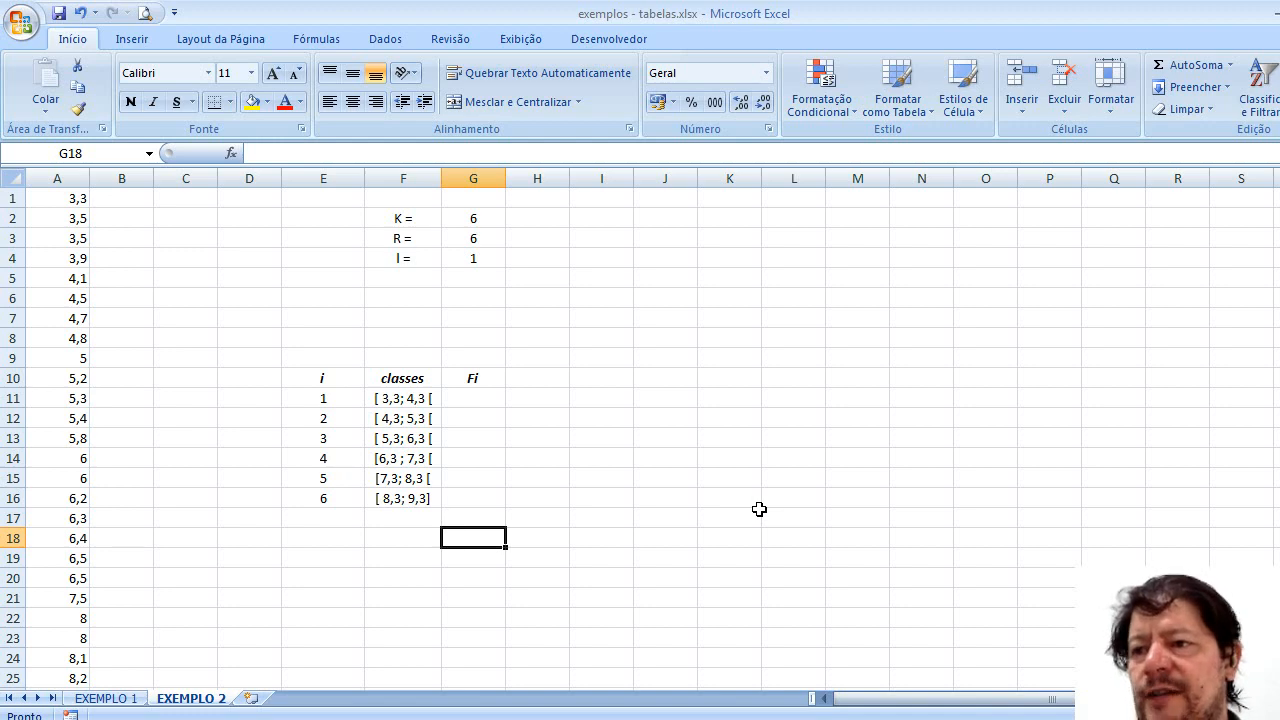
{"action": "left_click", "coordinate": [493, 395]}
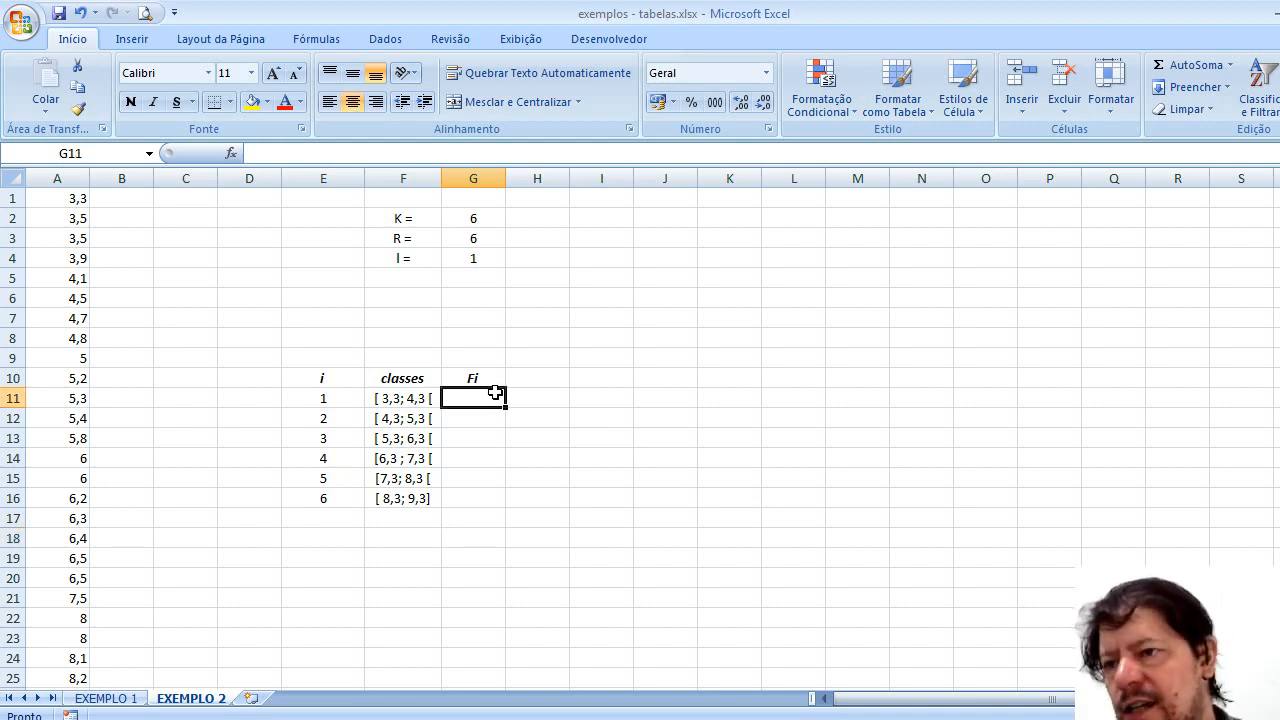
{"action": "left_click", "coordinate": [285, 151]}
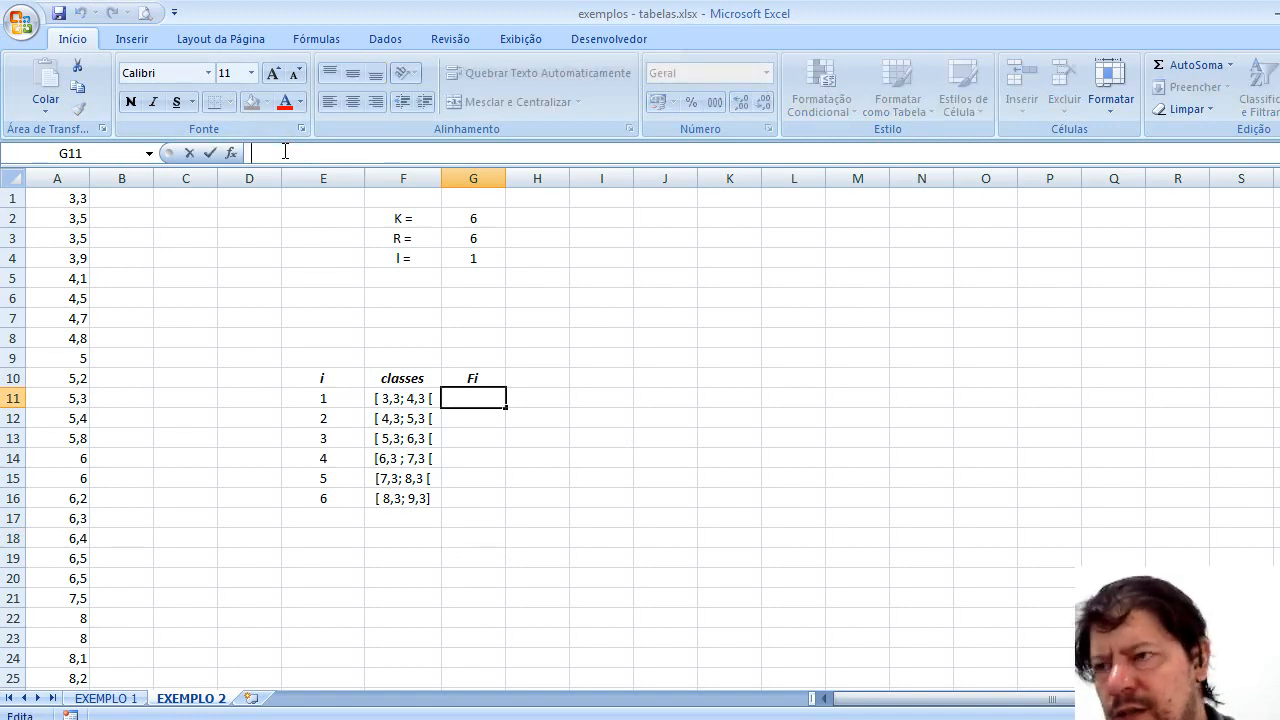
{"action": "type", "text": "=co"}
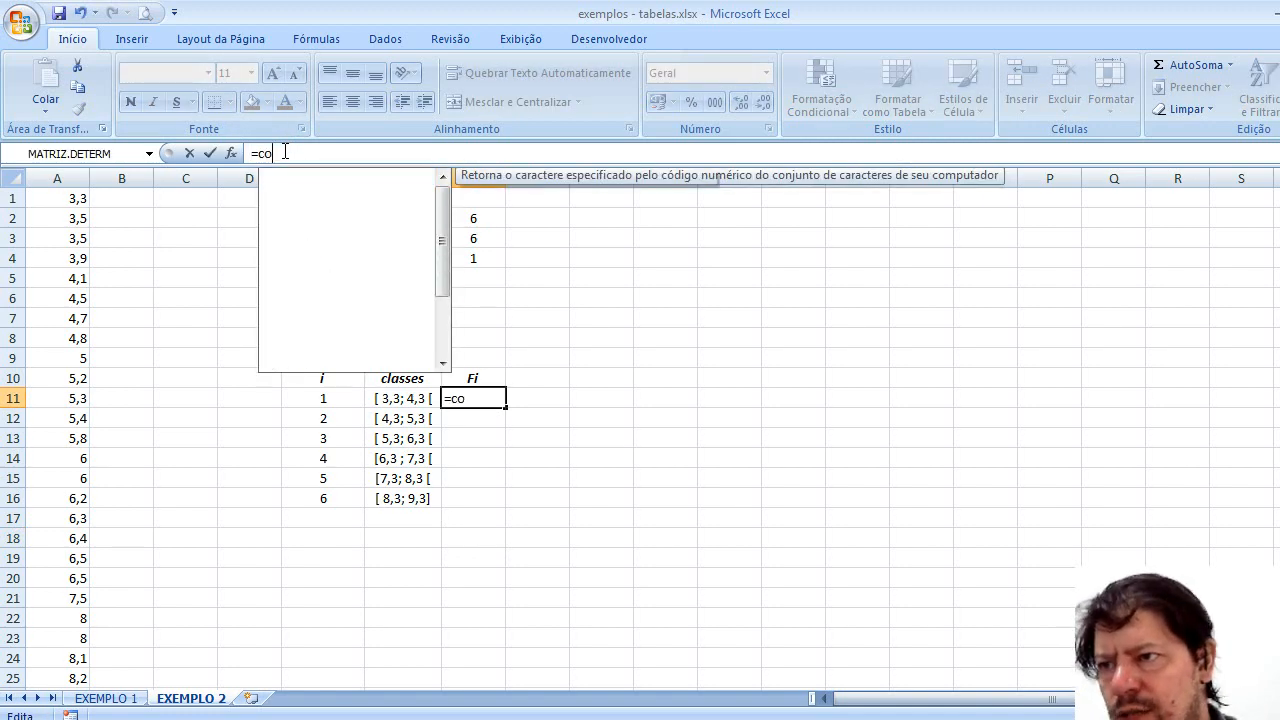
{"action": "type", "text": "nt."}
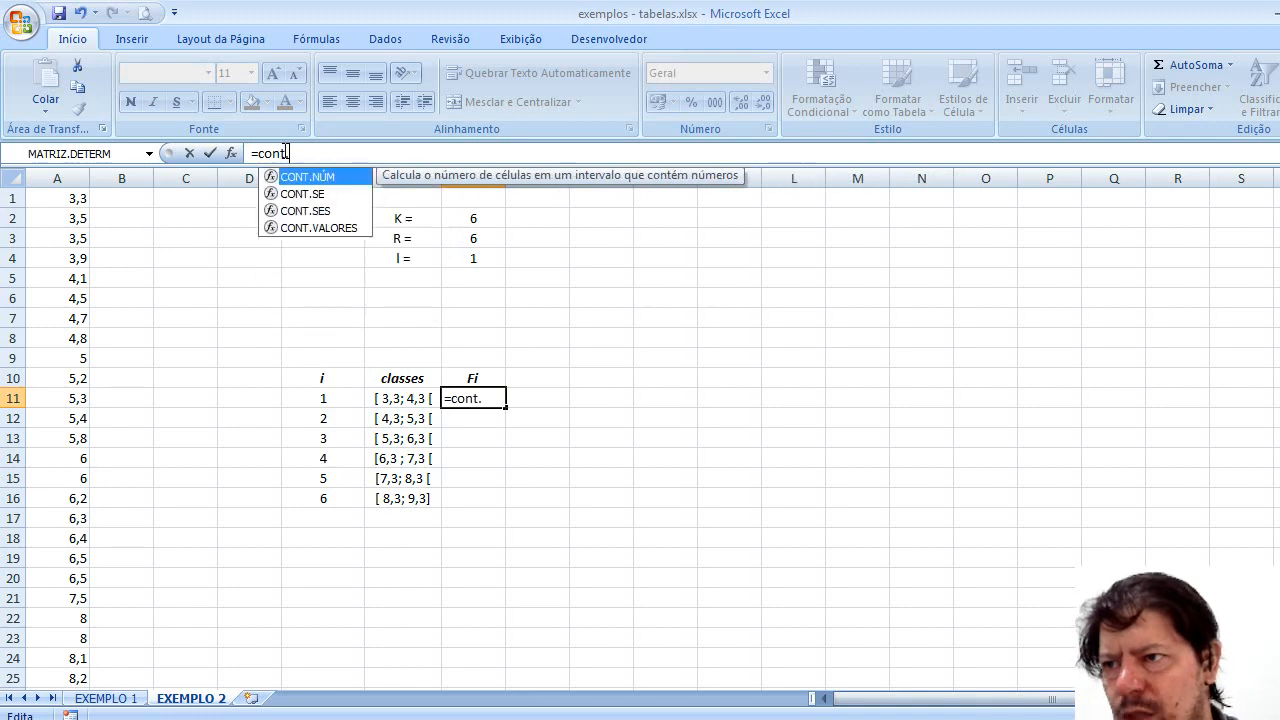
{"action": "type", "text": "se("}
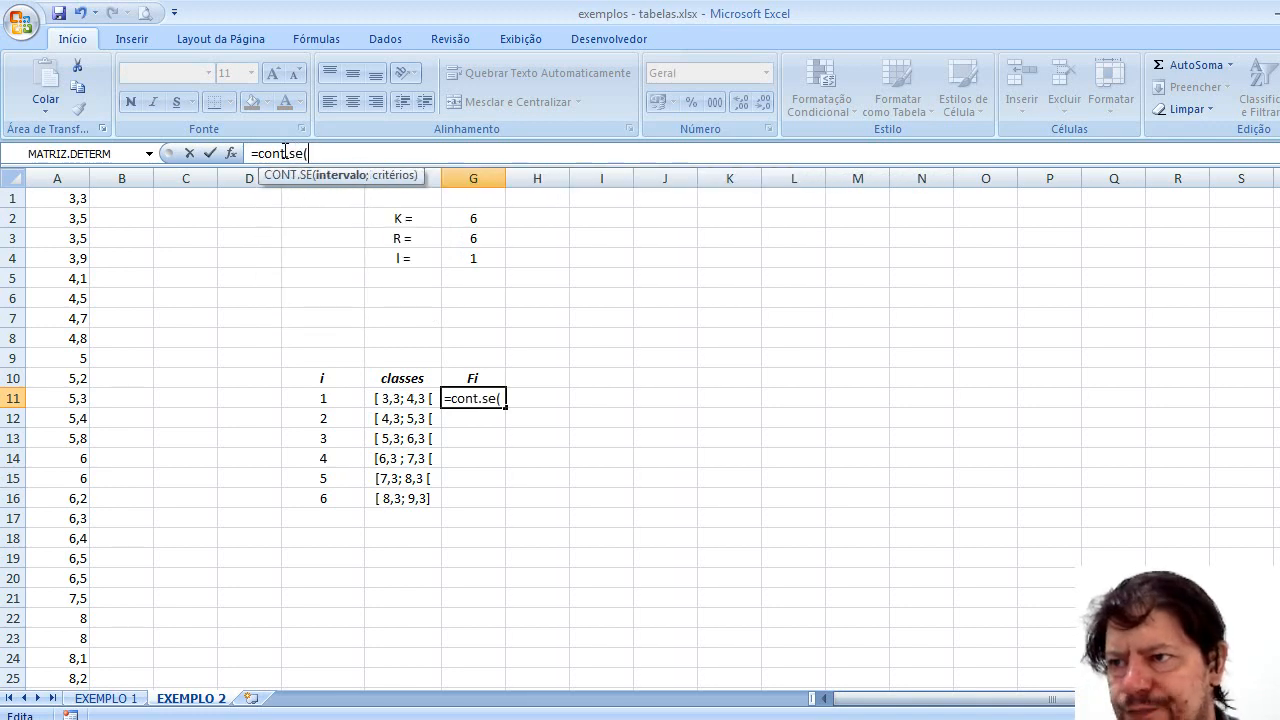
{"action": "type", "text": "A1"}
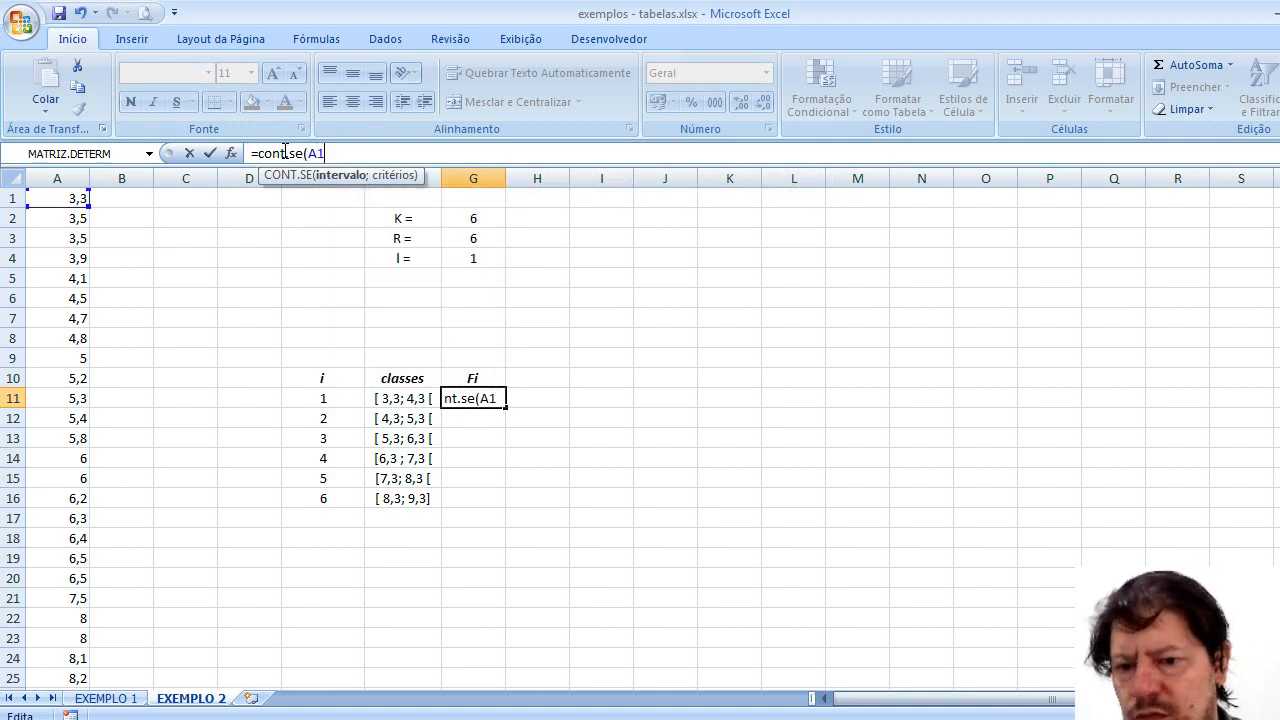
{"action": "type", "text": ":A"}
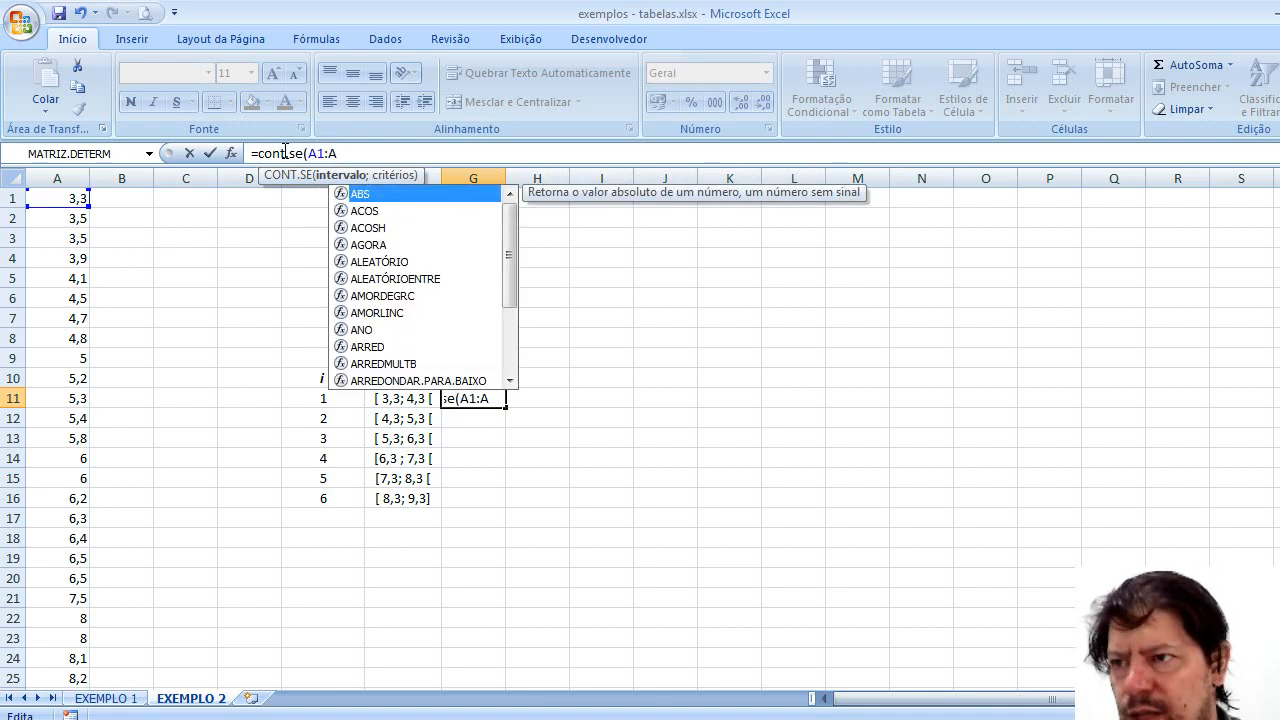
{"action": "type", "text": "3"}
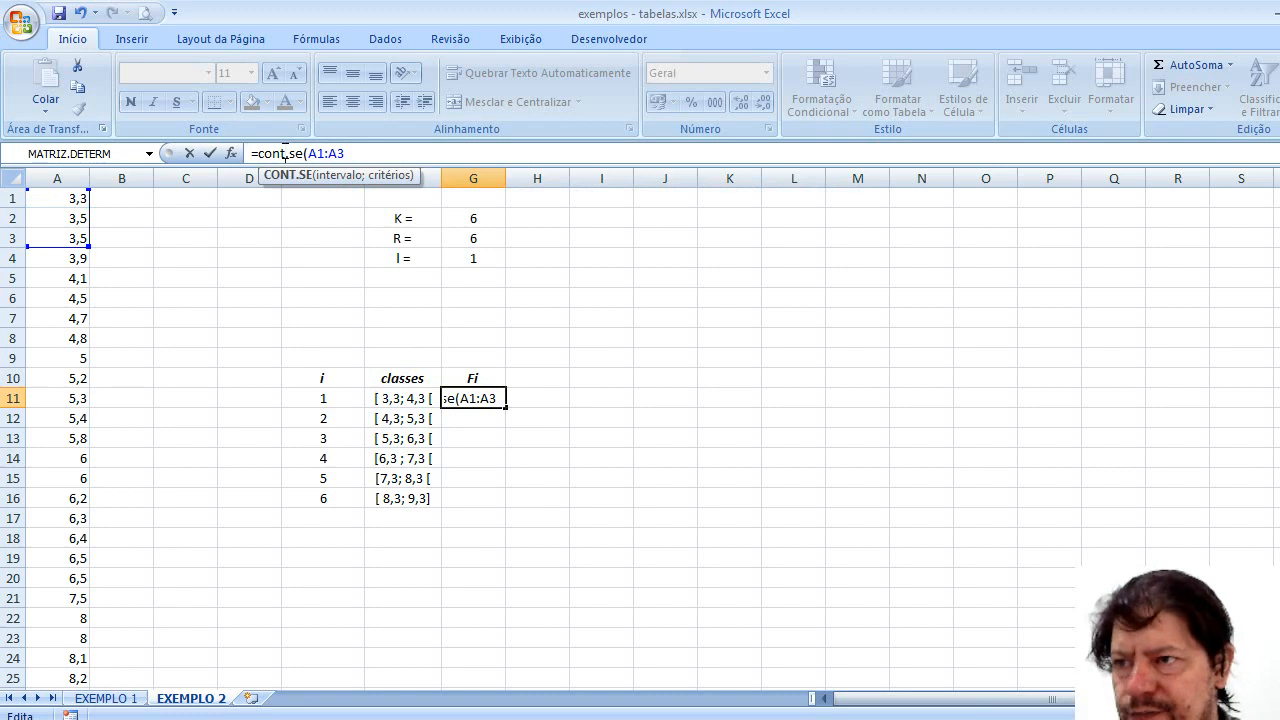
{"action": "left_click", "coordinate": [380, 158]}
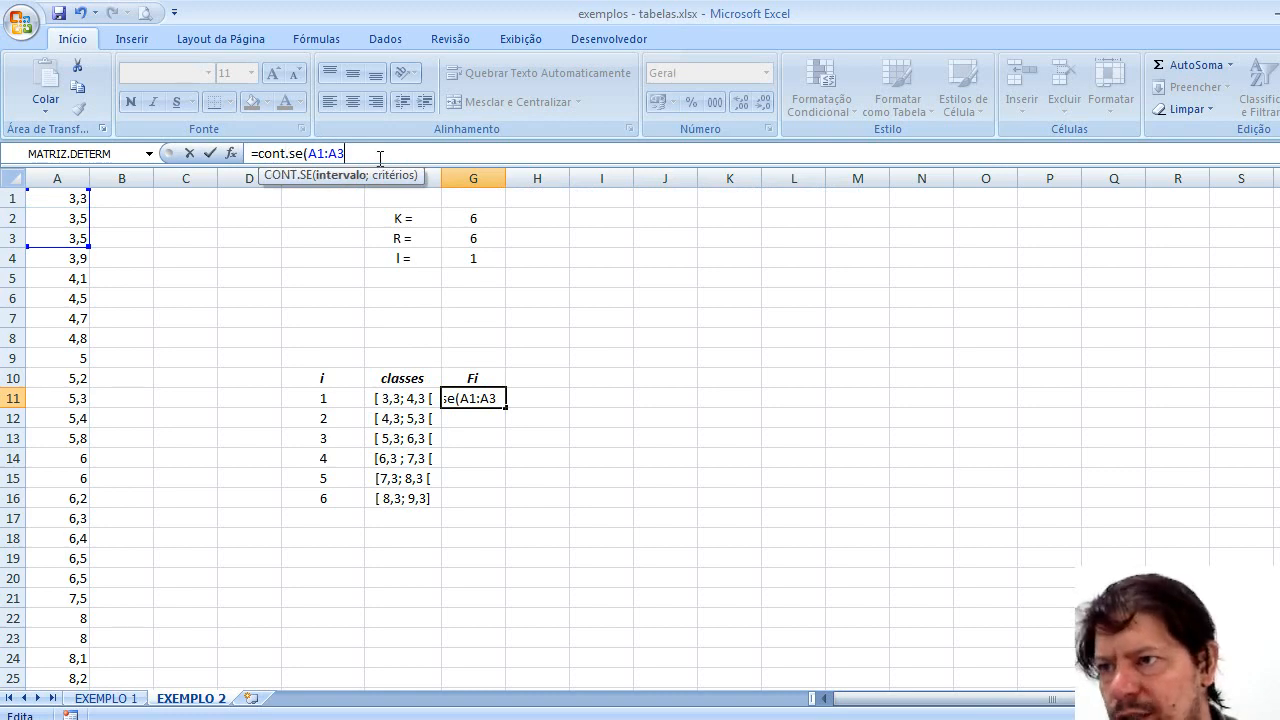
{"action": "type", "text": "0"}
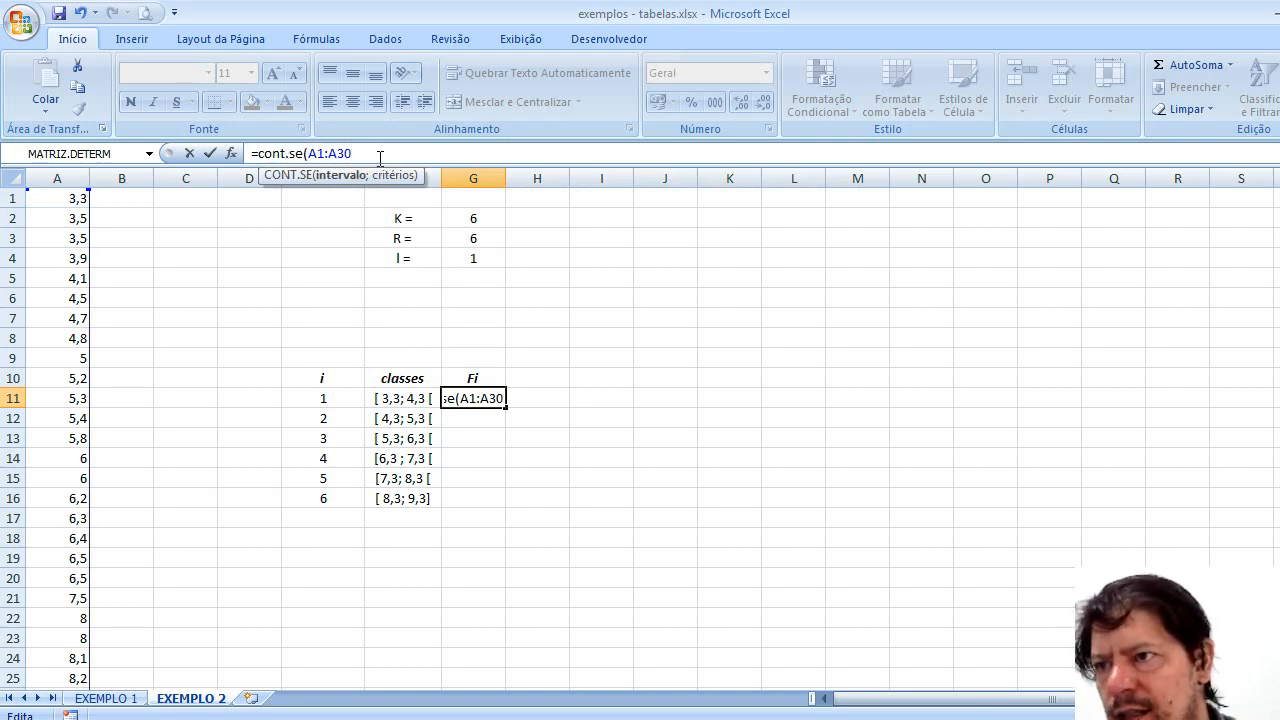
{"action": "type", "text": ";"}
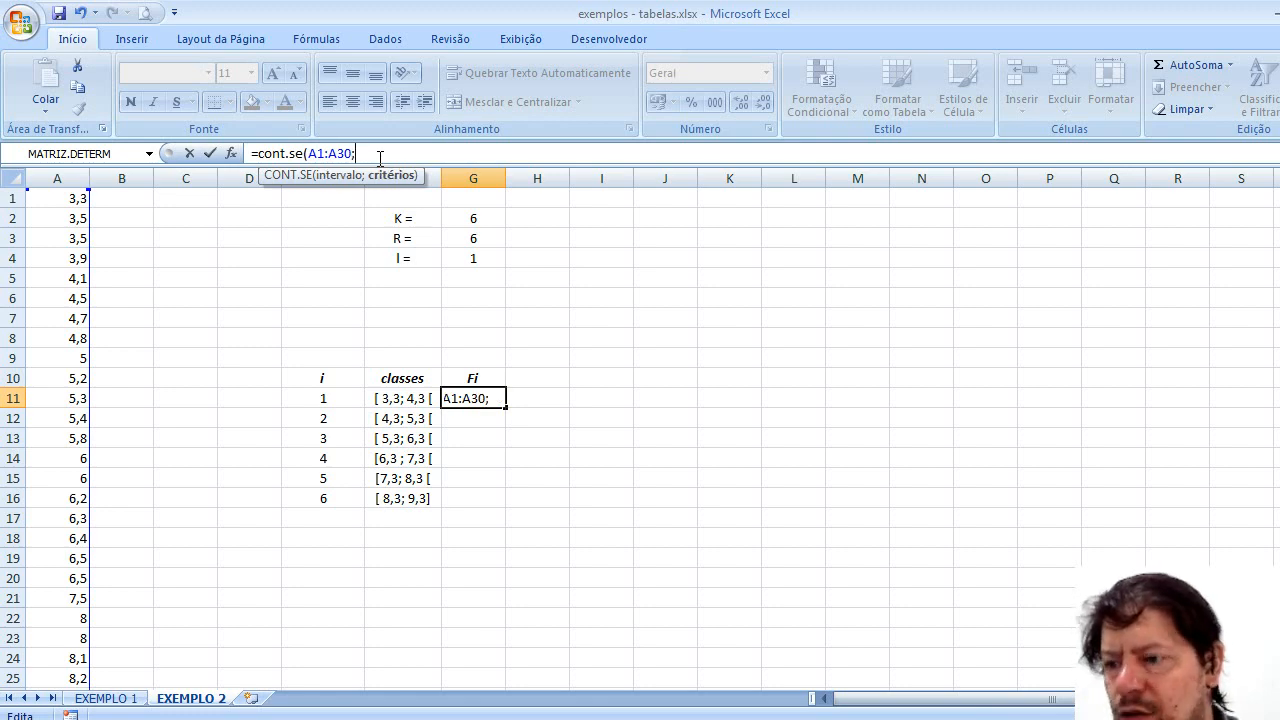
{"action": "type", "text": "\""}
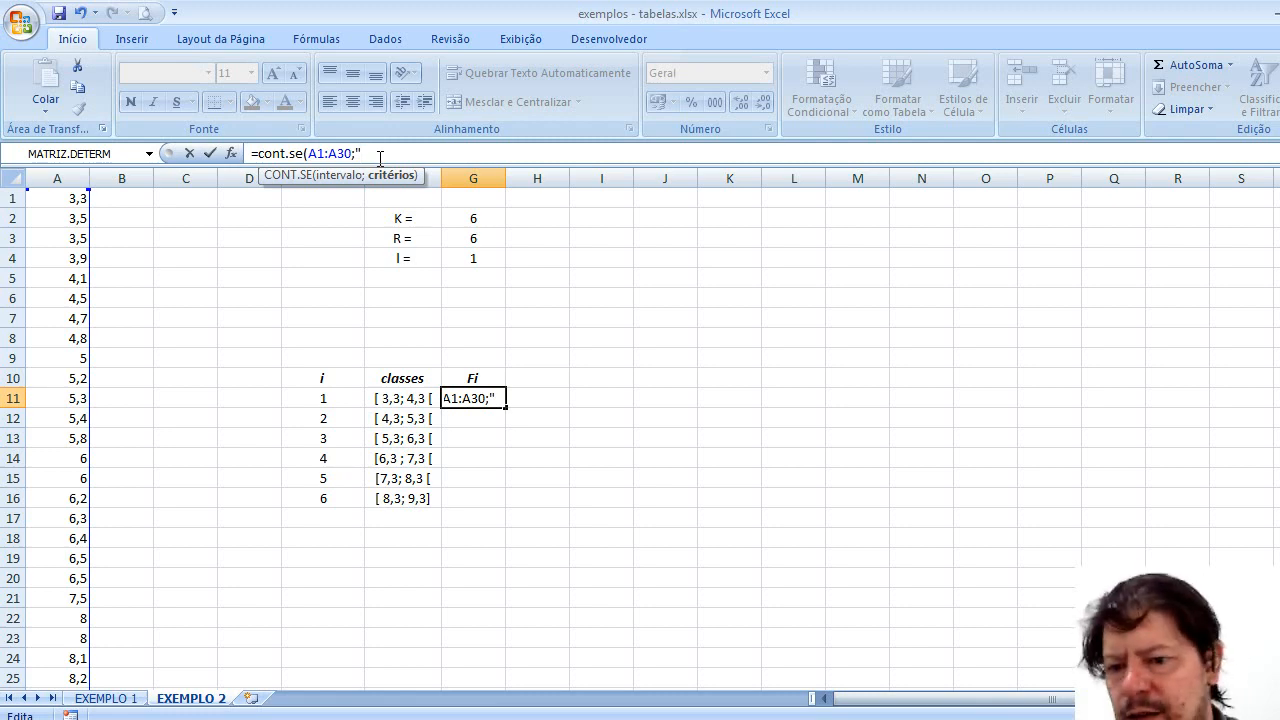
{"action": "type", "text": "<"}
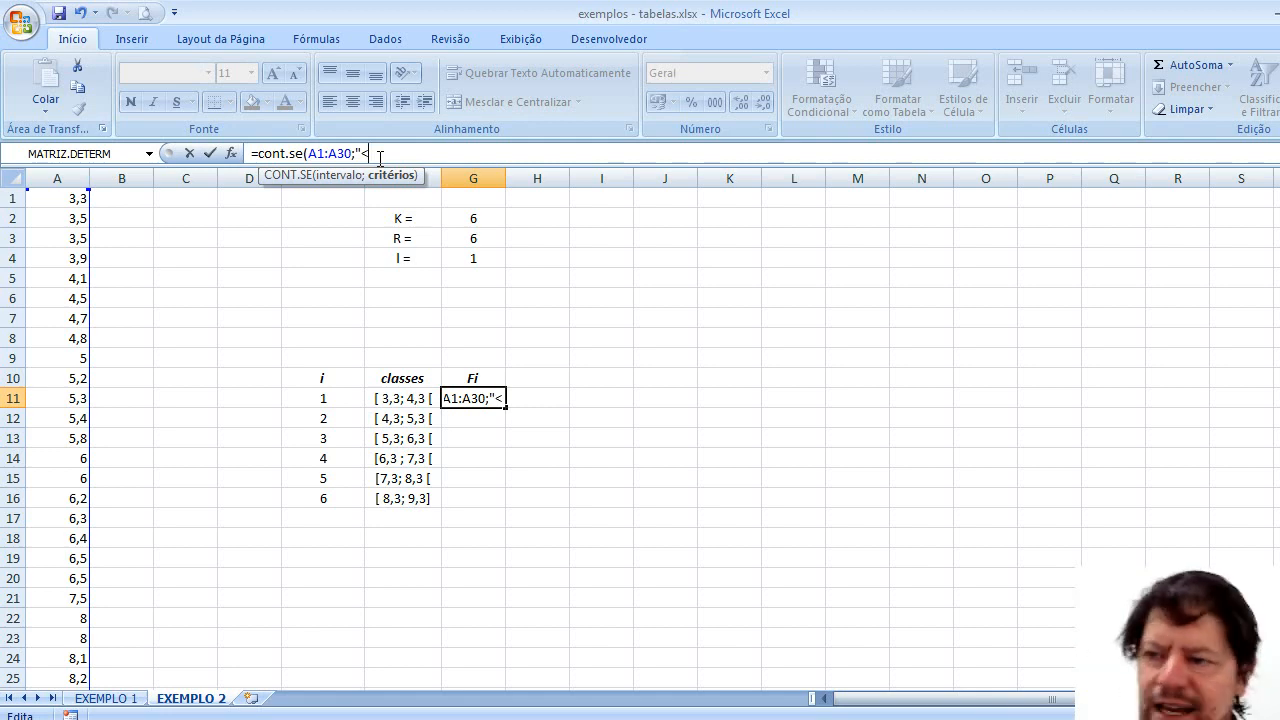
{"action": "type", "text": "4,3"}
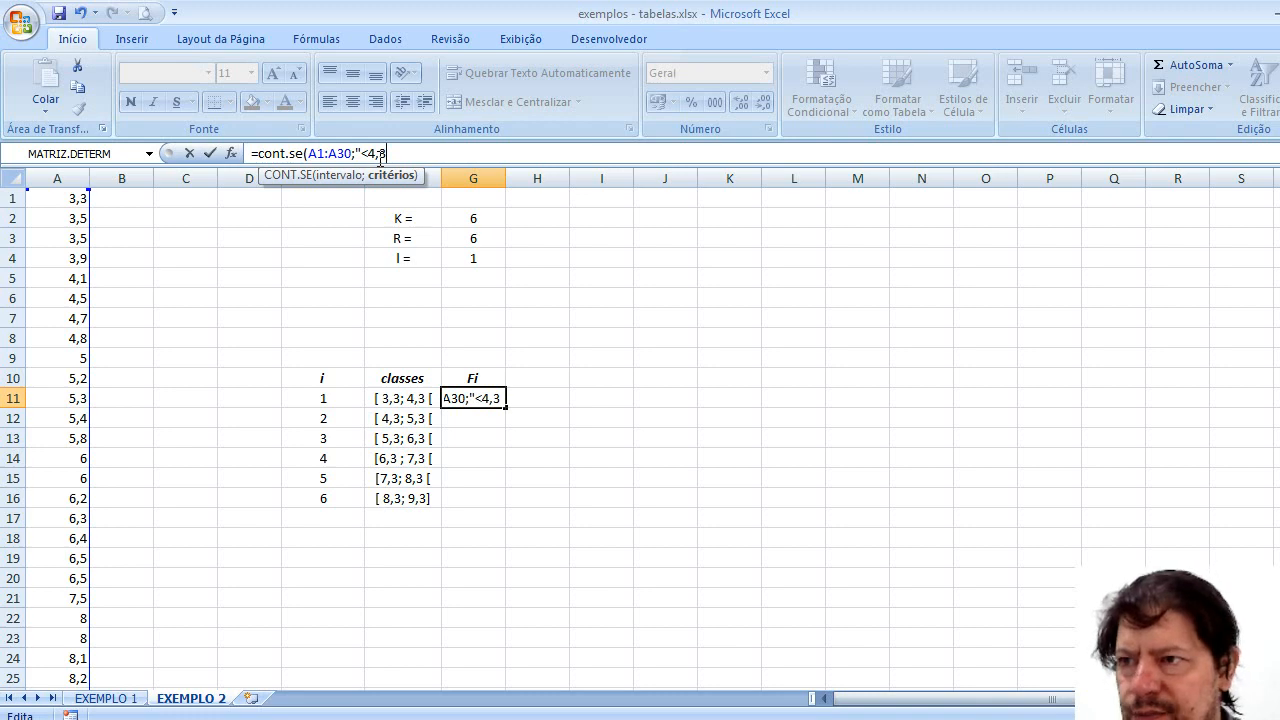
{"action": "type", "text": "\""}
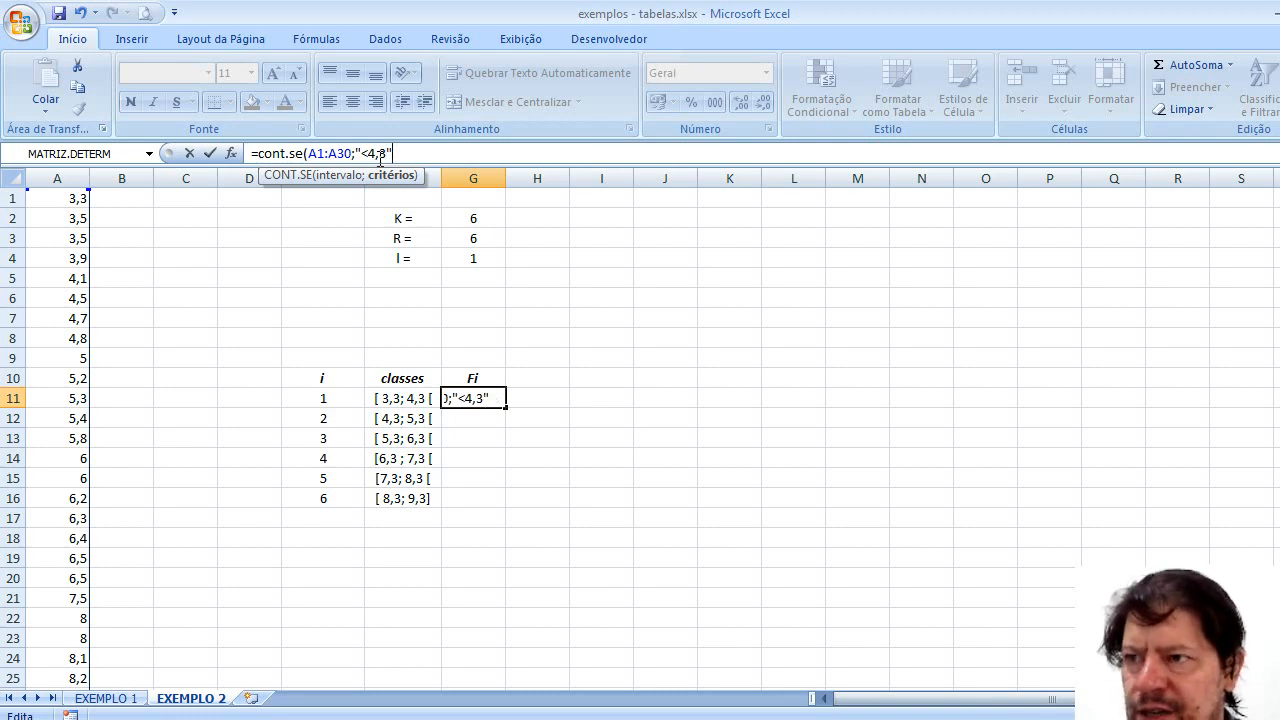
{"action": "type", "text": ")"}
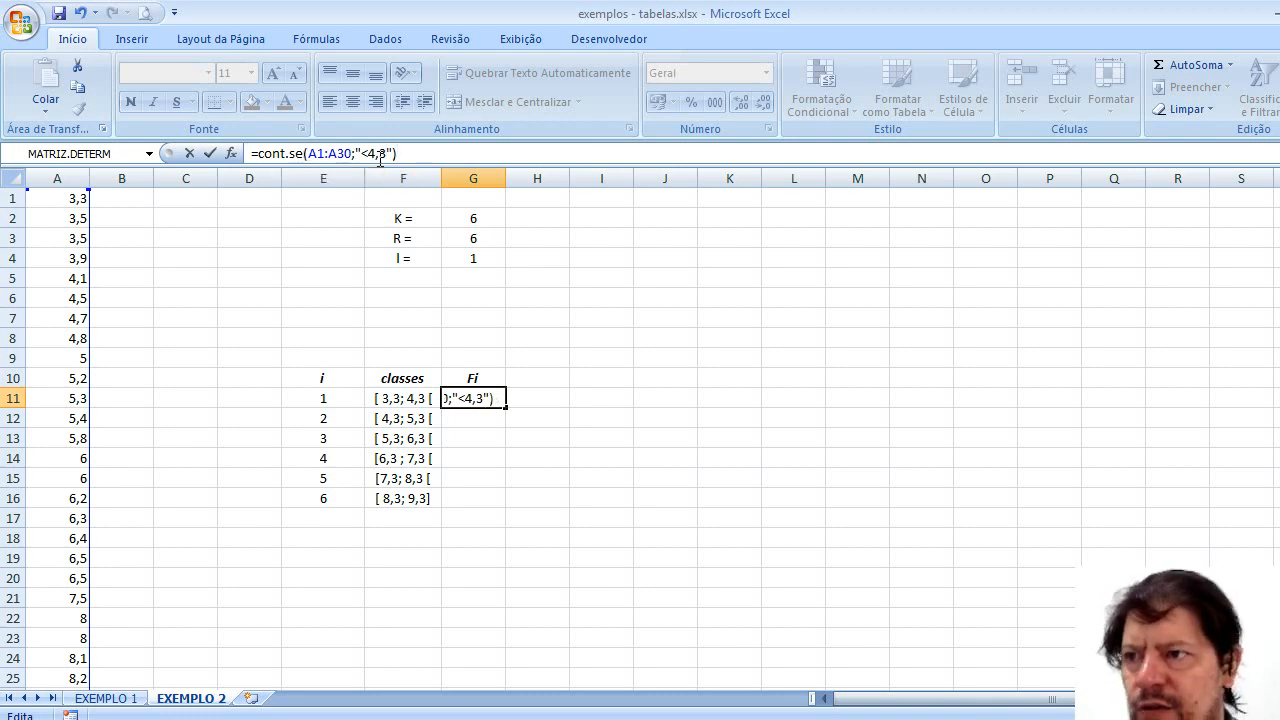
{"action": "key", "text": "Return"}
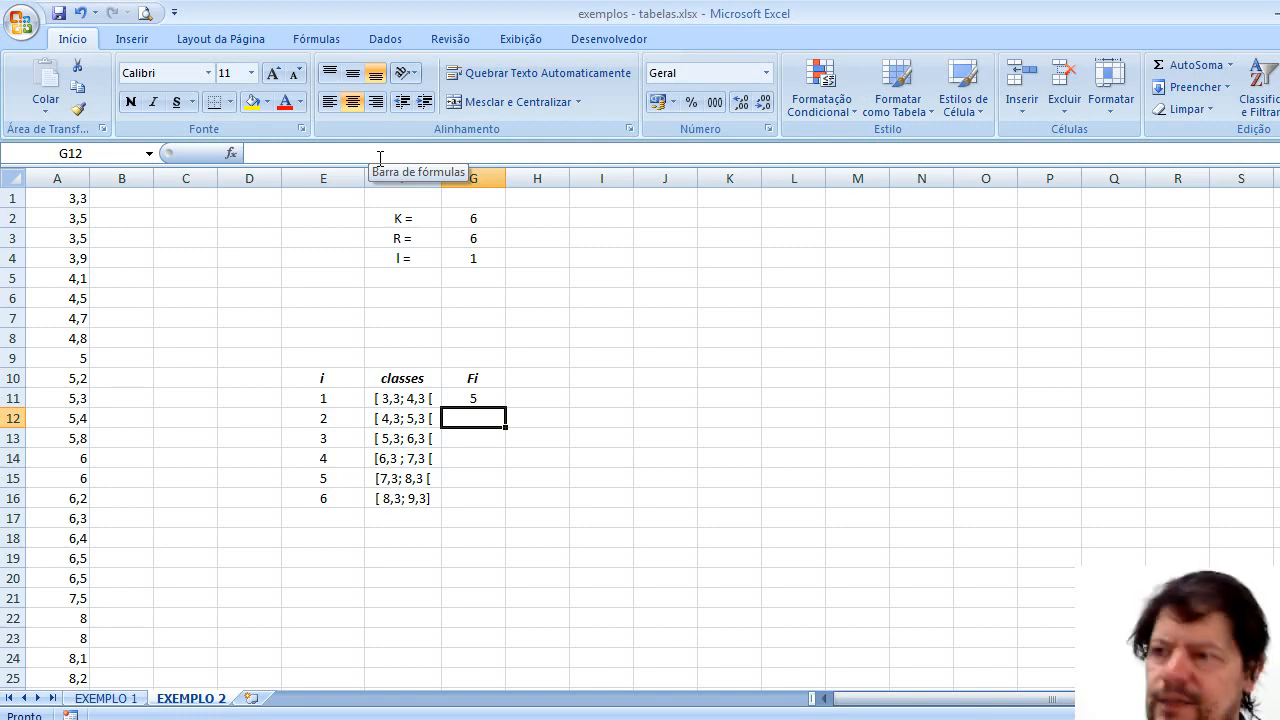
Step: Start the second class's frequency formula in G12, using CONT.SE over the range A1:A30 with a quoted criterion
{"action": "left_click", "coordinate": [301, 155]}
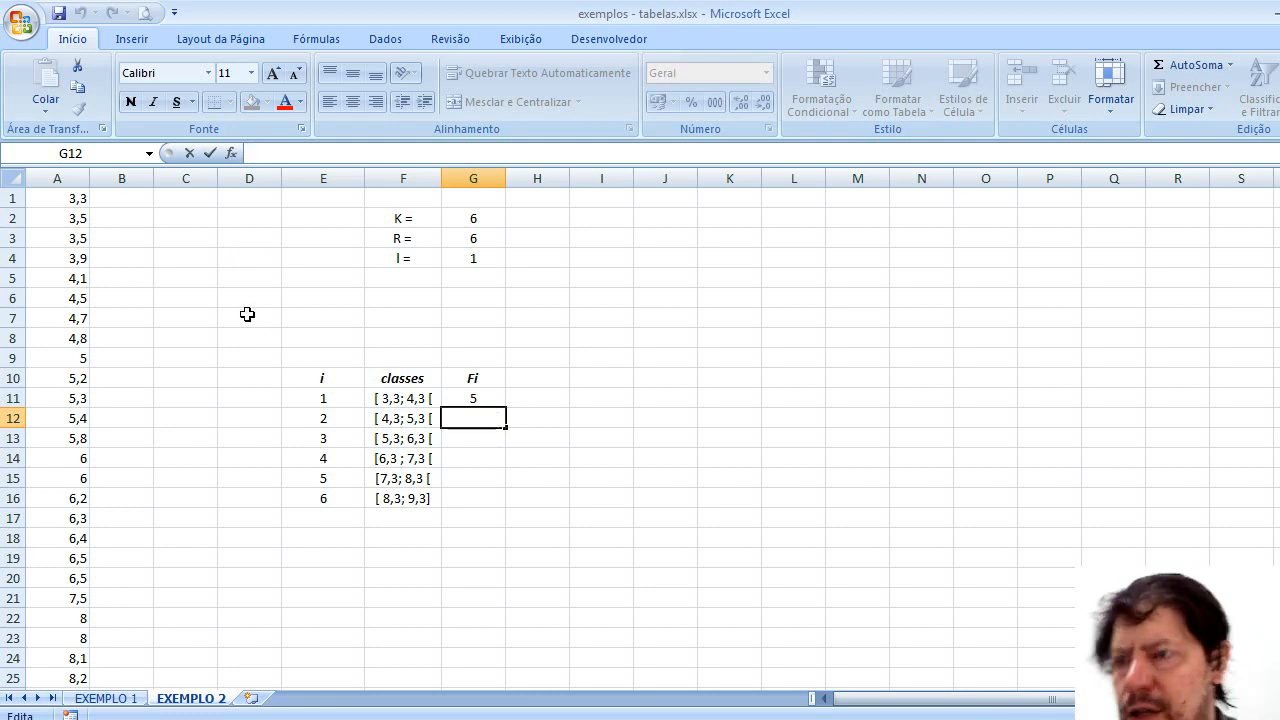
{"action": "type", "text": "=con"}
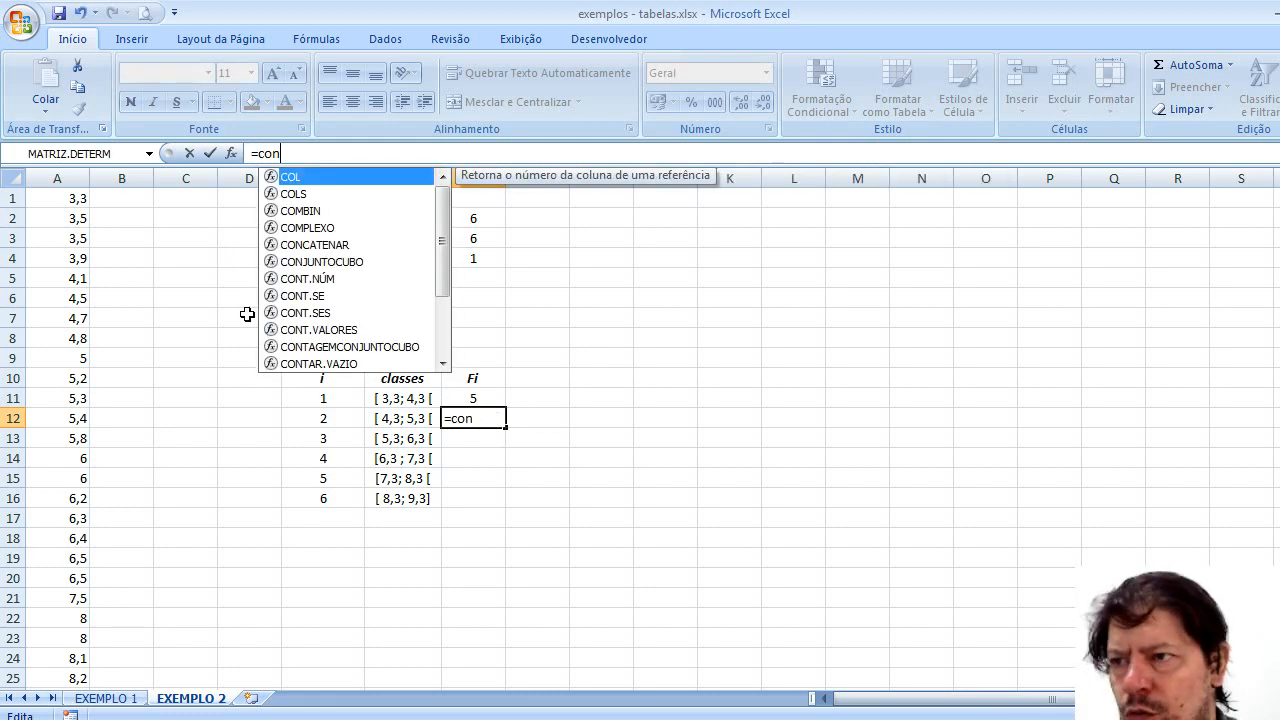
{"action": "type", "text": "t.se"}
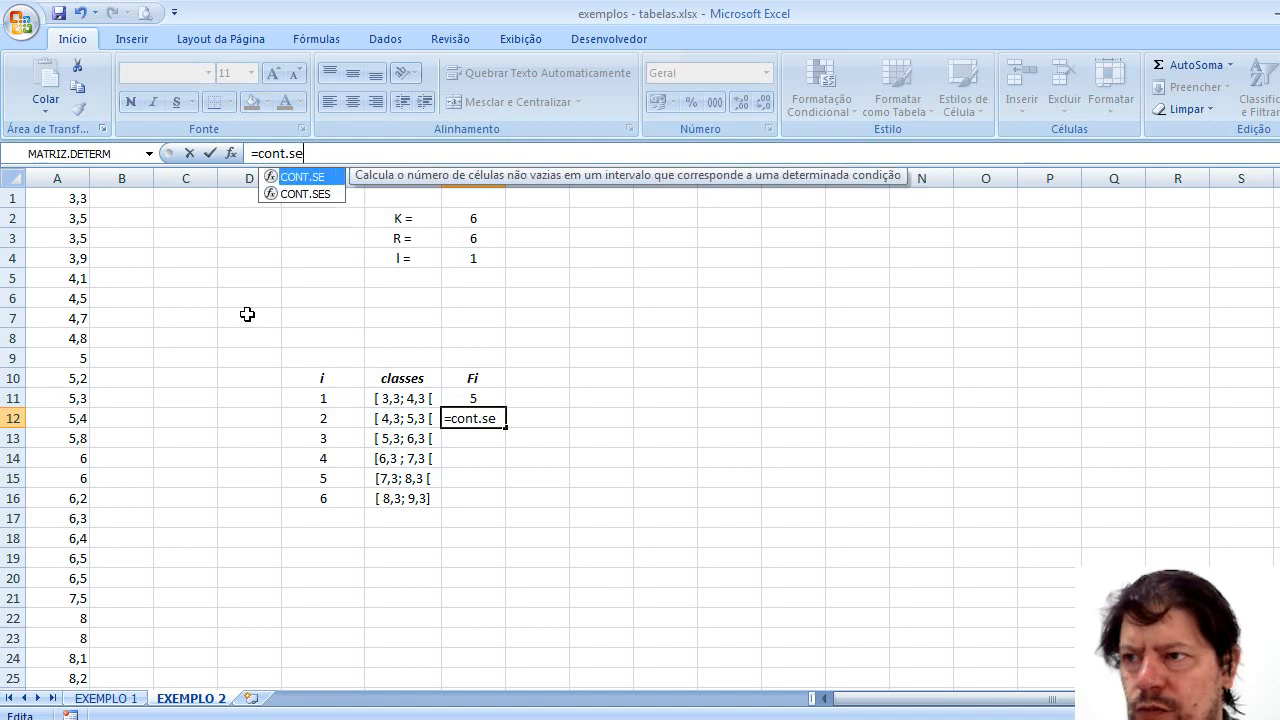
{"action": "type", "text": "(A"}
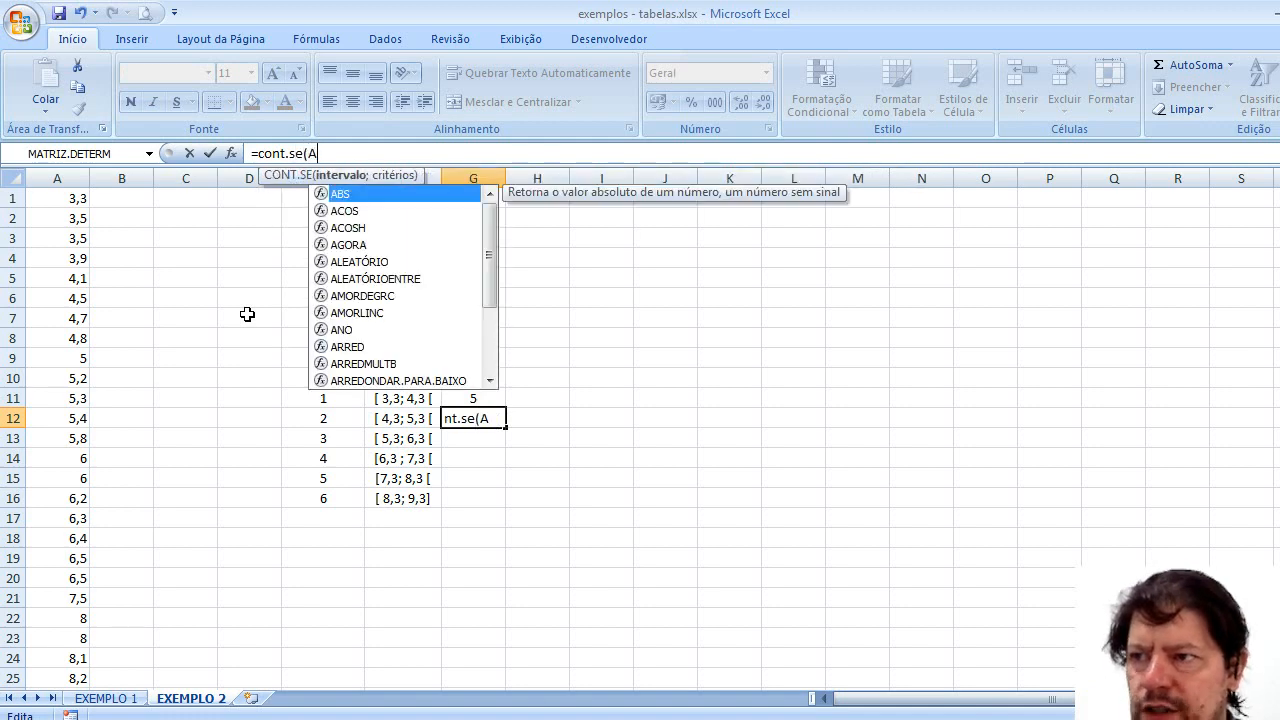
{"action": "type", "text": "1"}
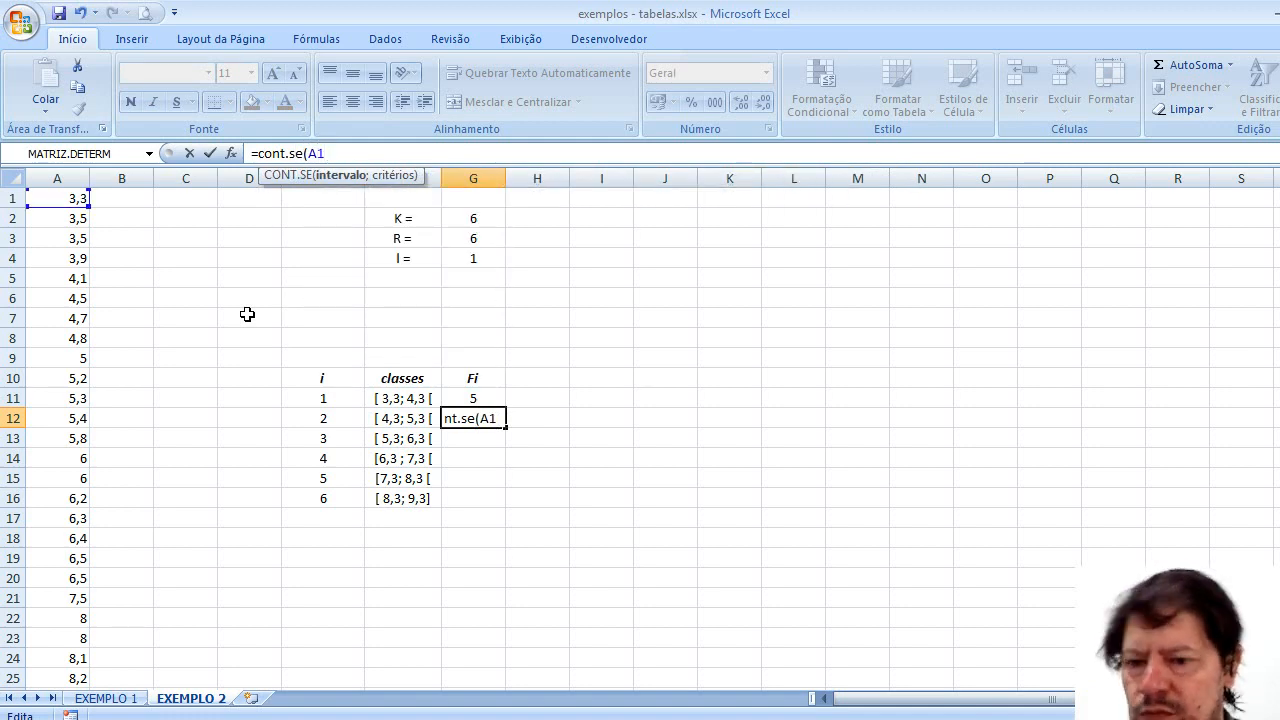
{"action": "type", "text": ":A30"}
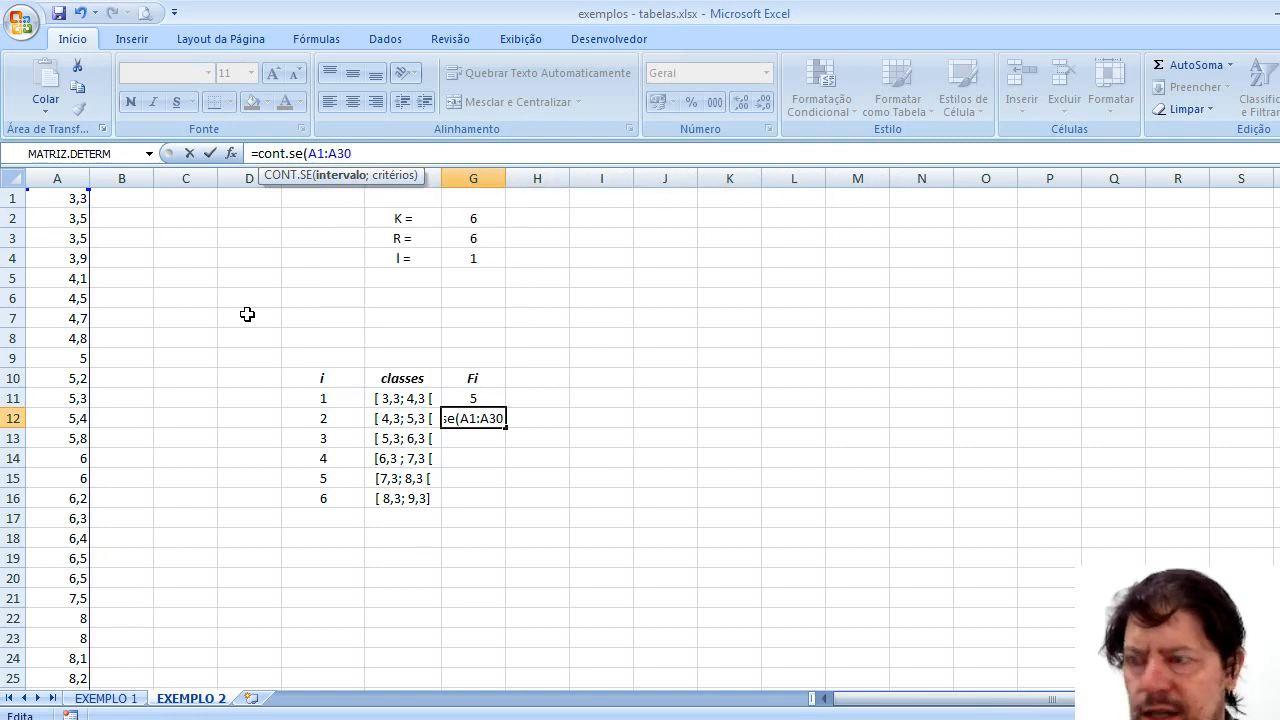
{"action": "type", "text": ";"}
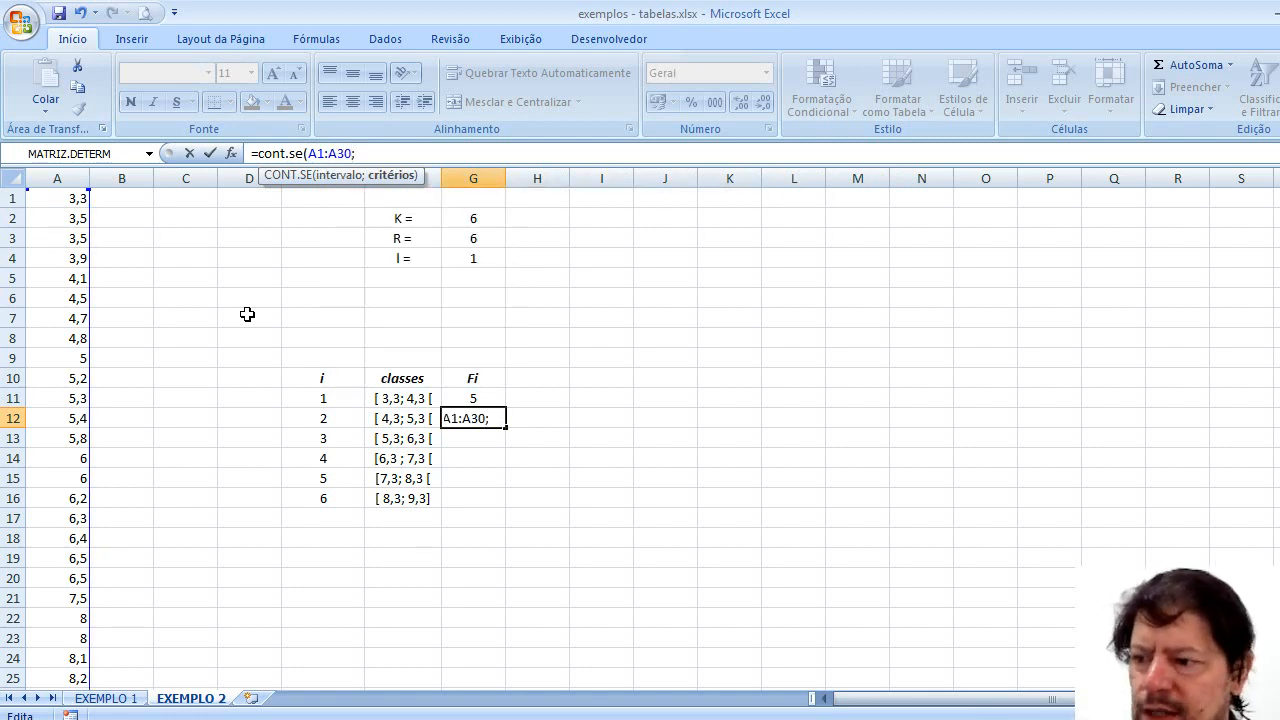
{"action": "type", "text": "\""}
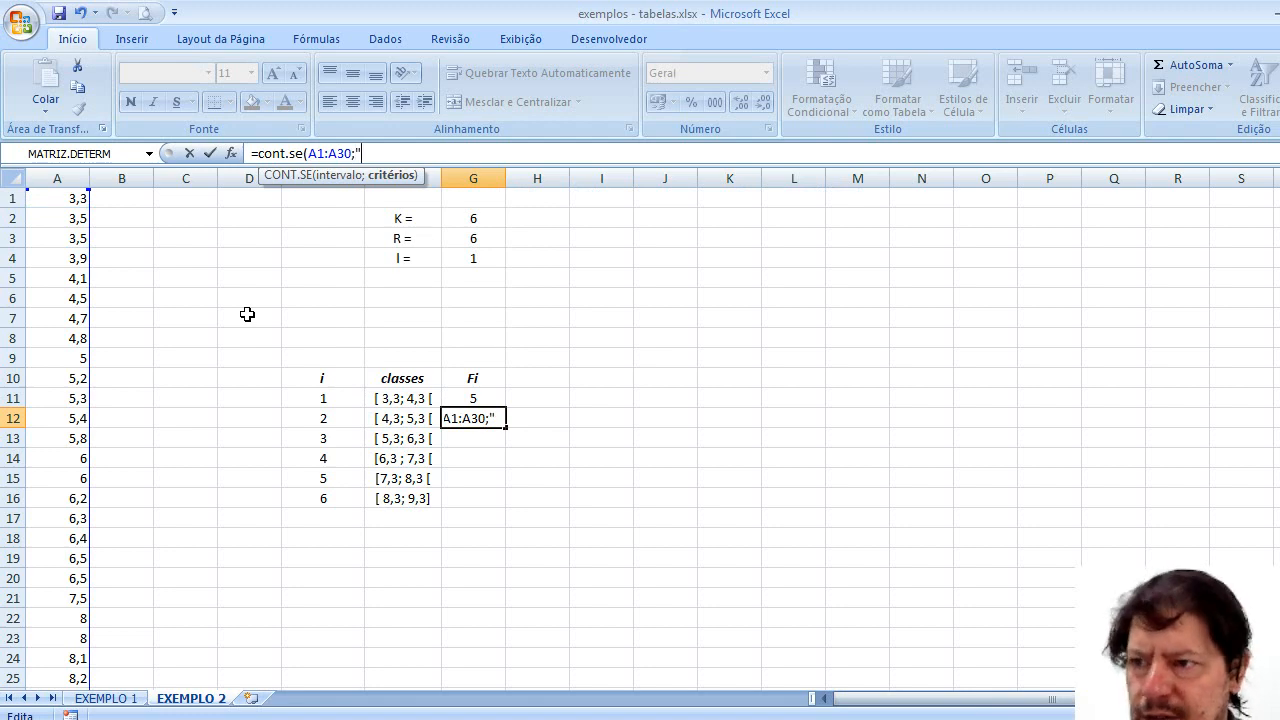
Step: Complete the first cont.se count in G12 with the criterion "<5,3" for the range A1:A30
{"action": "type", "text": "5,3"}
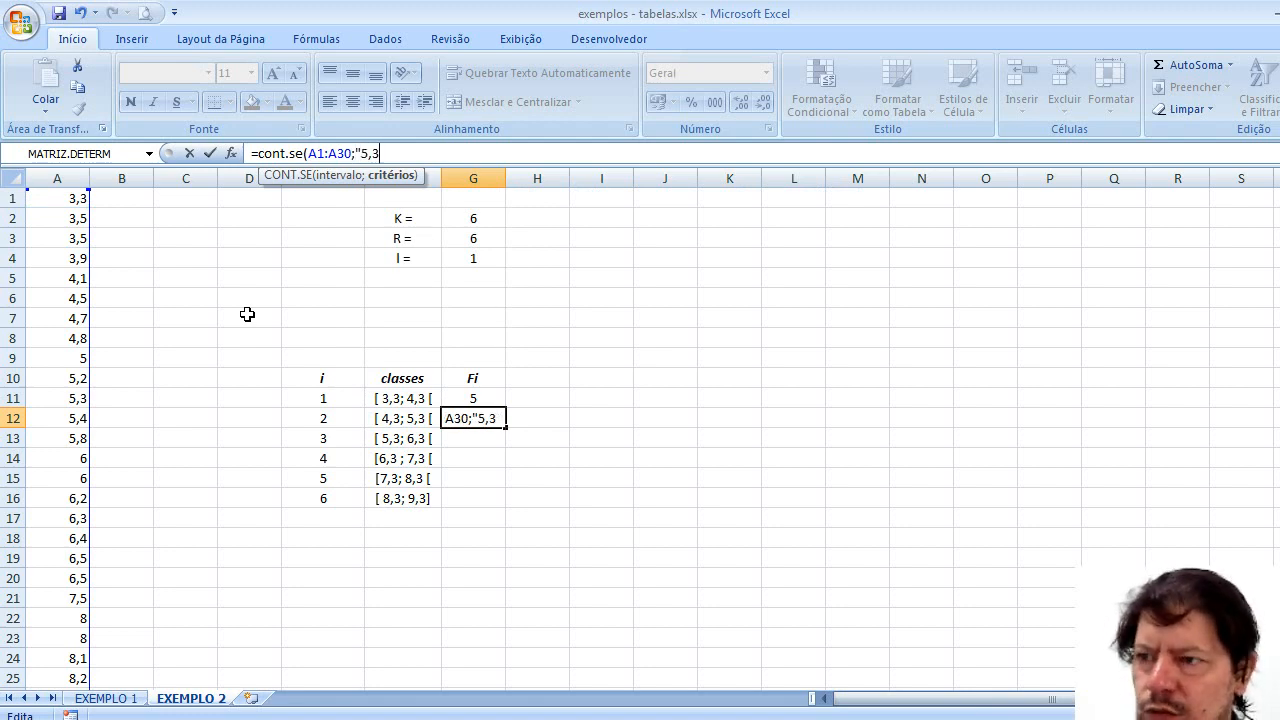
{"action": "key", "text": "BackSpace"}
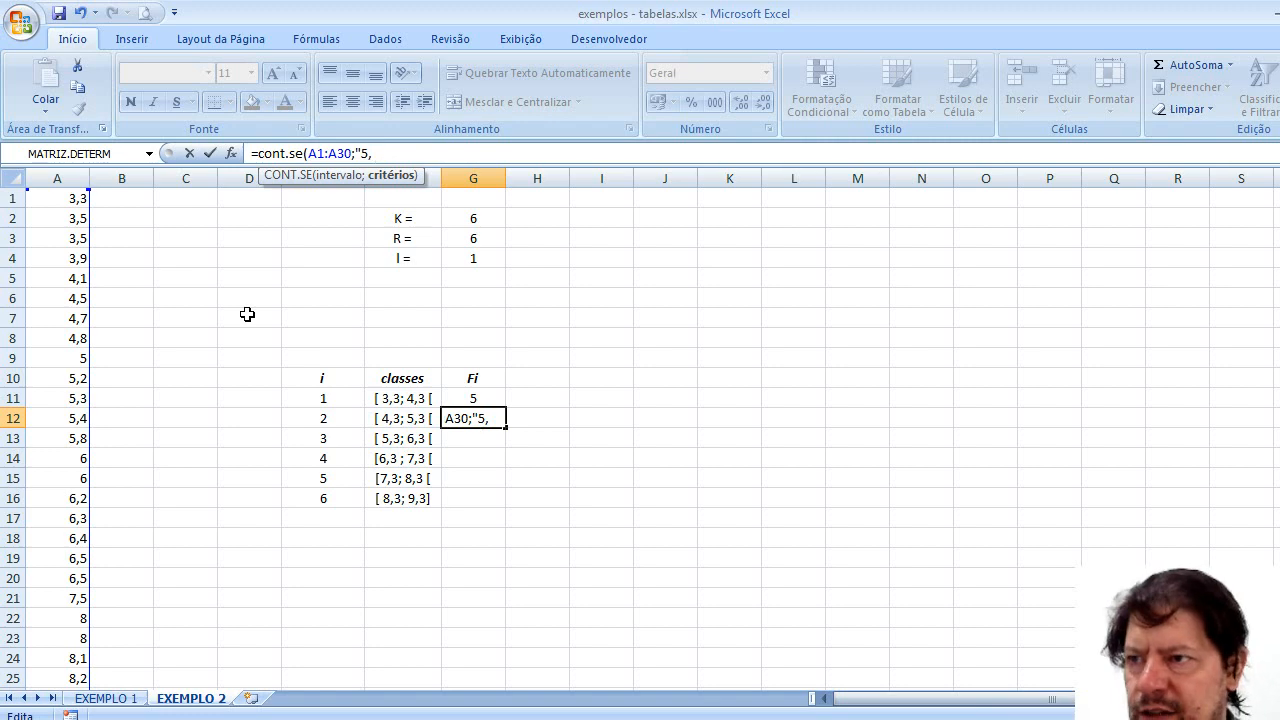
{"action": "key", "text": "BackSpace"}
{"action": "key", "text": "BackSpace"}
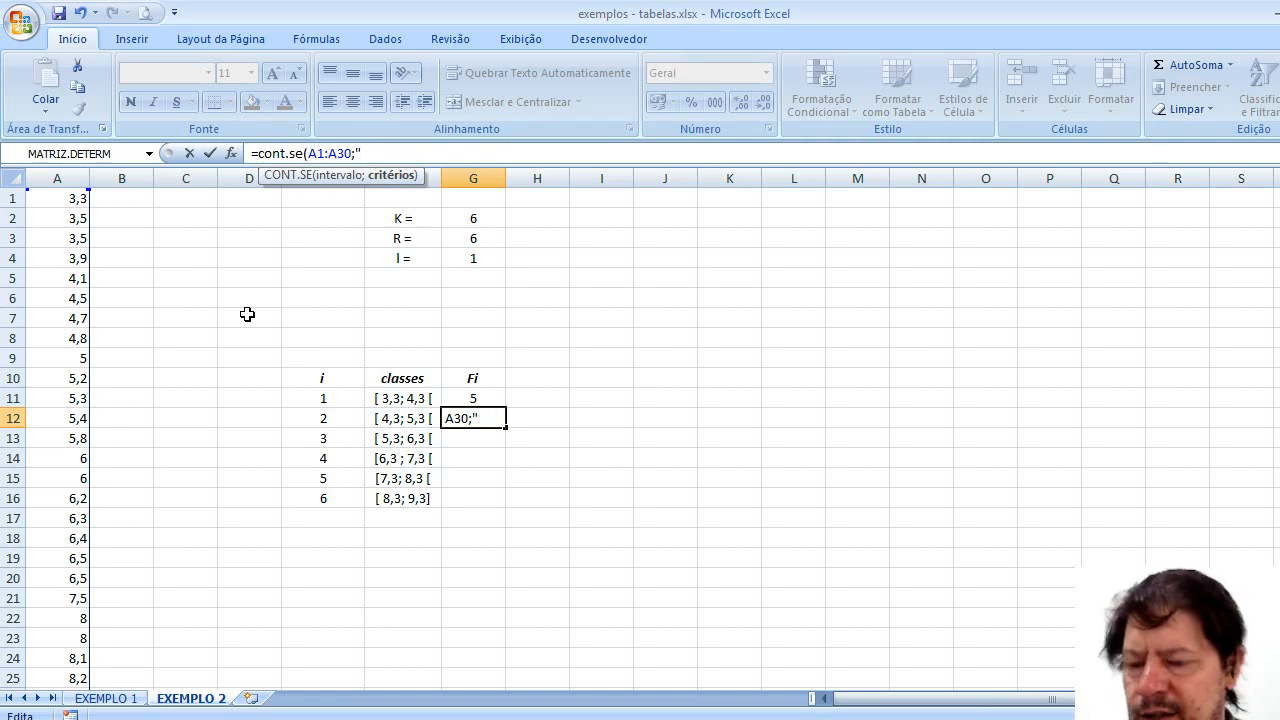
{"action": "type", "text": "<5,3"}
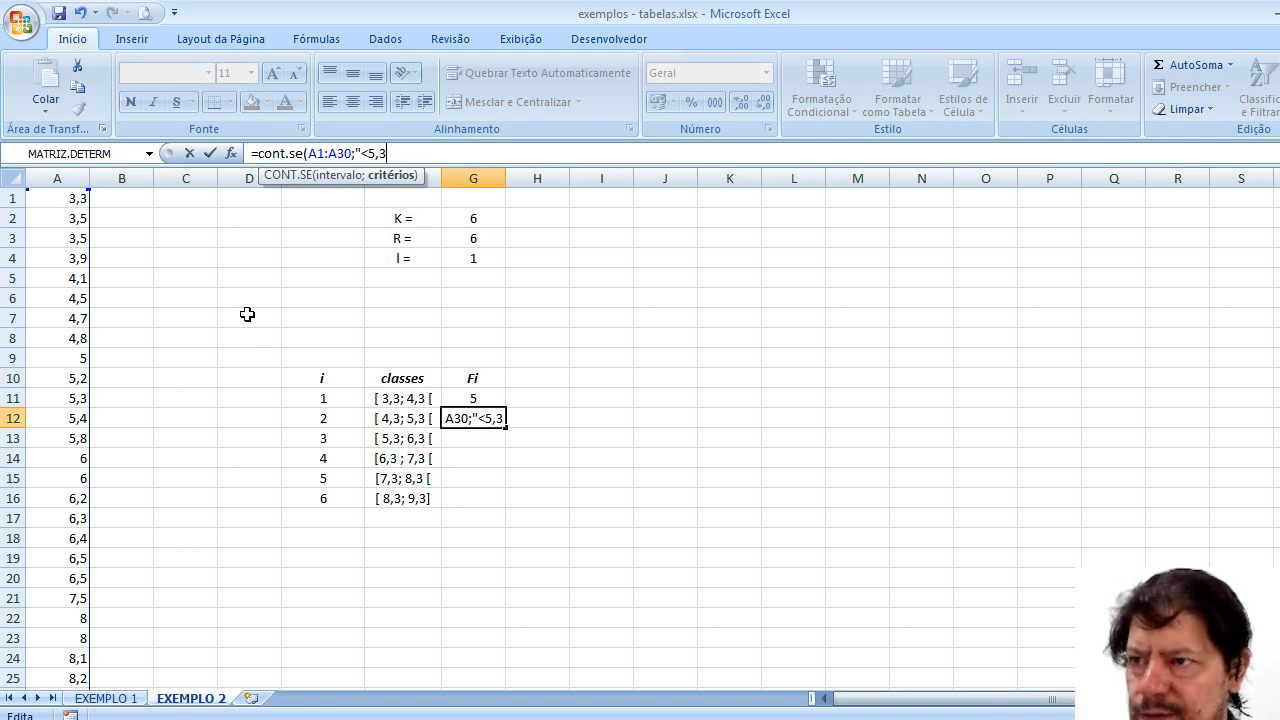
{"action": "type", "text": "\")"}
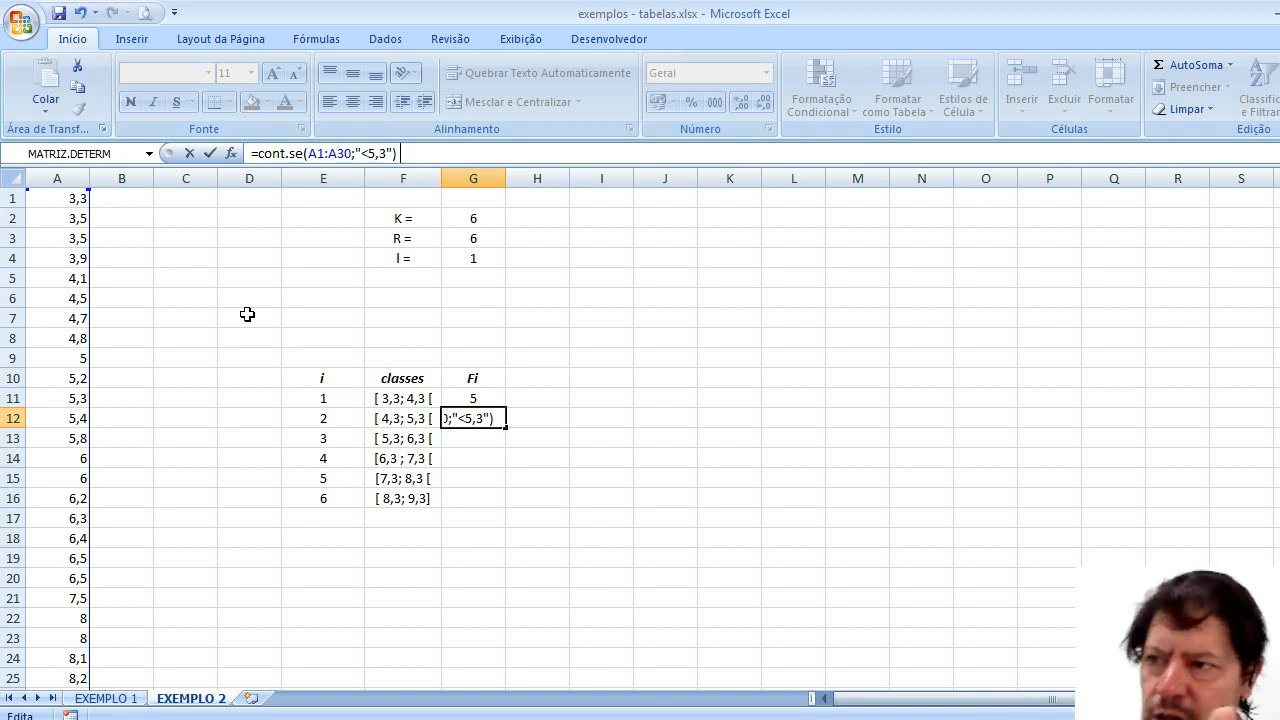
Step: Subtract cont.se(A1:A30;"<4,3") from the first count in G12 and enter the formula
{"action": "type", "text": "-"}
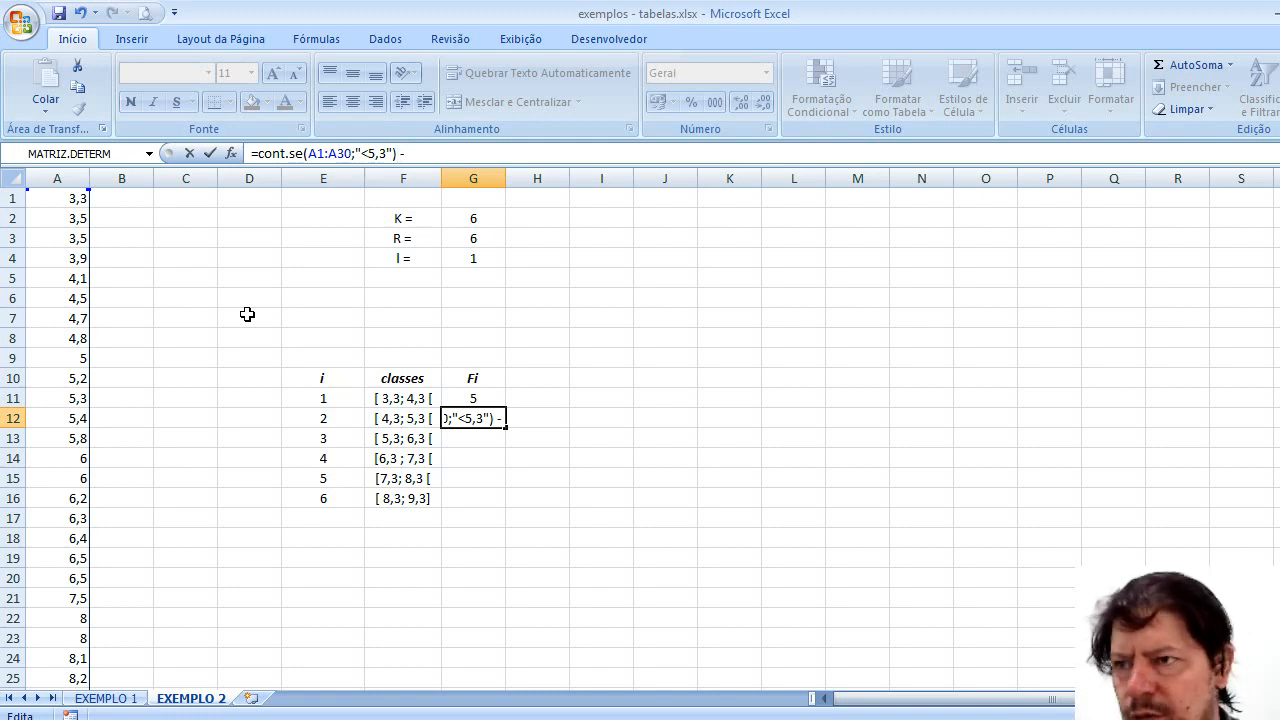
{"action": "type", "text": " cont."}
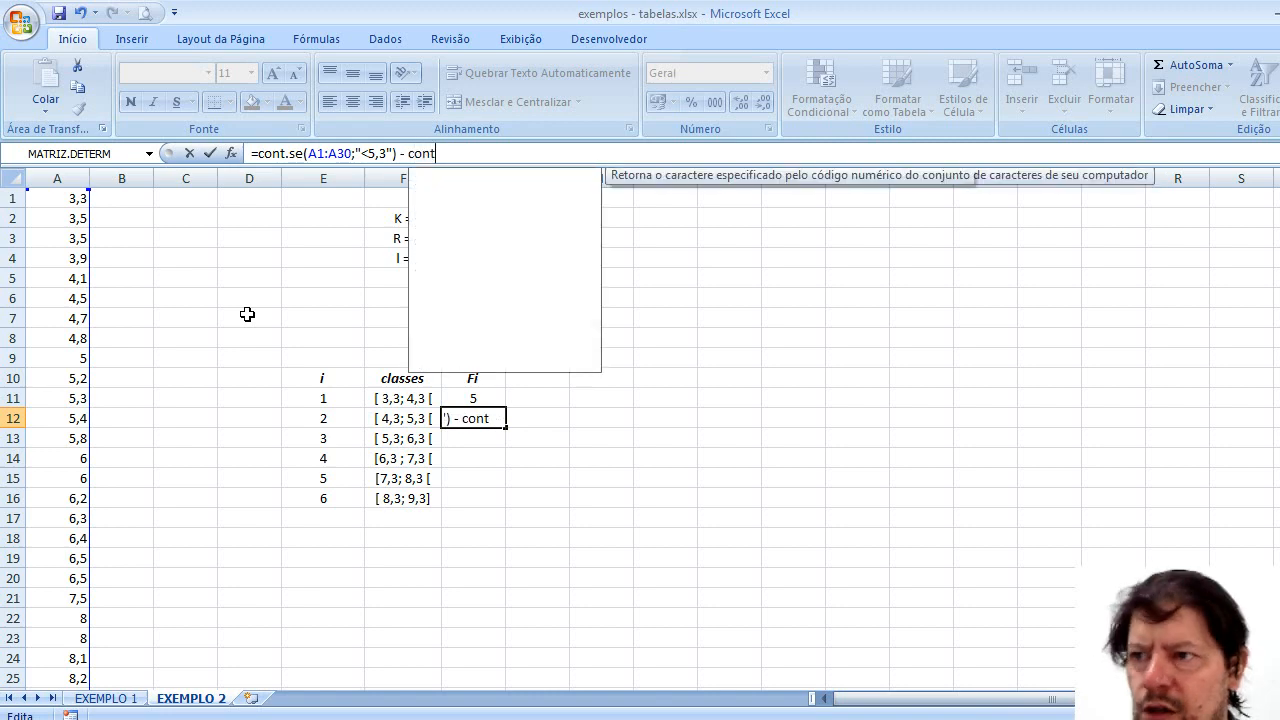
{"action": "type", "text": "se("}
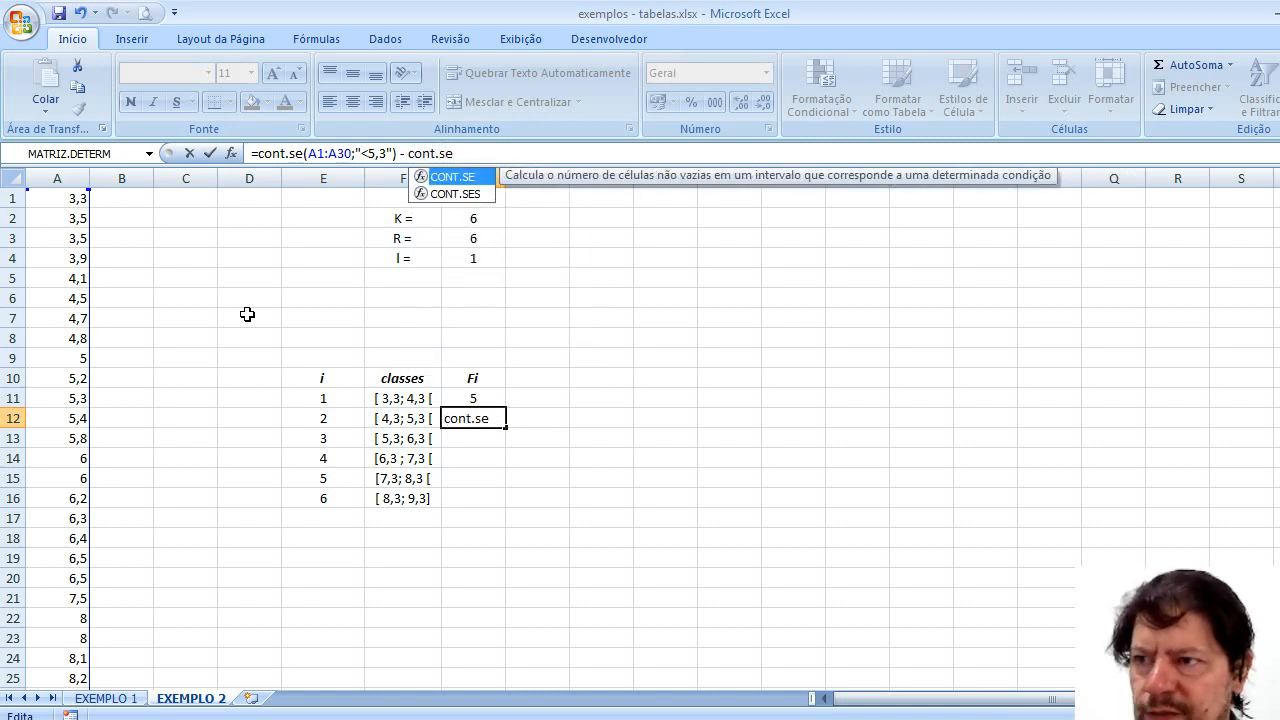
{"action": "type", "text": "A"}
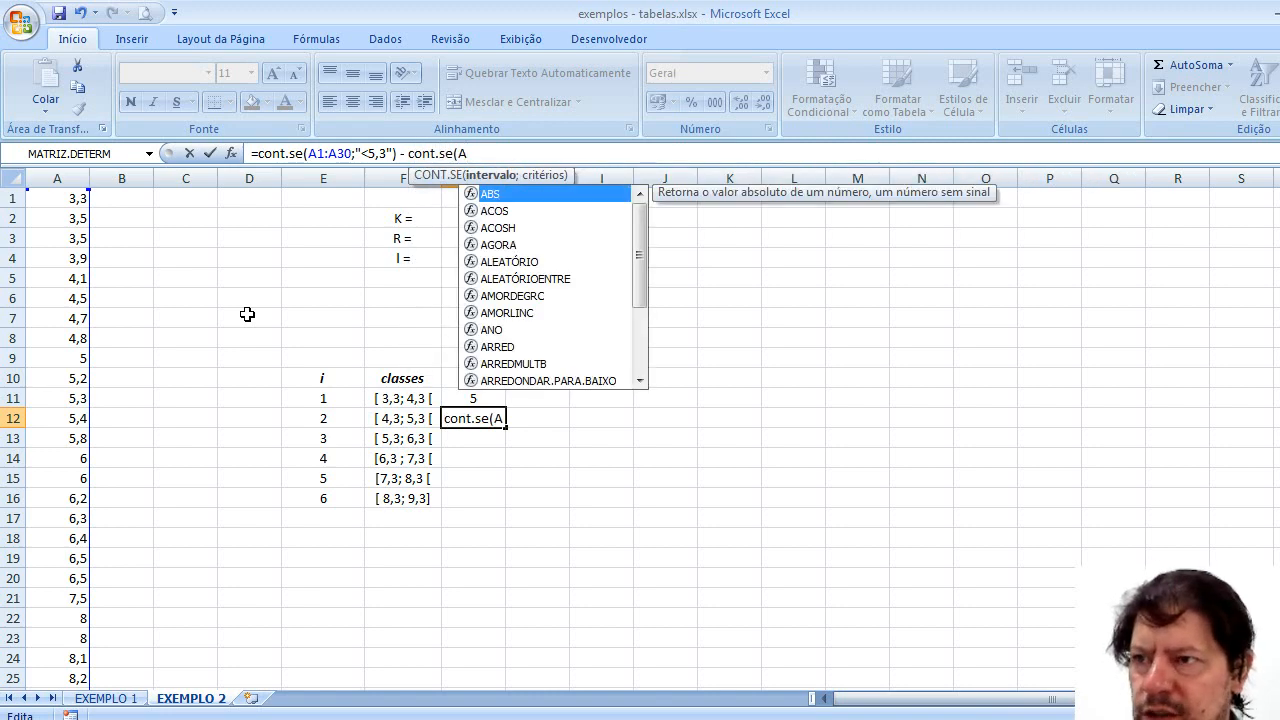
{"action": "type", "text": "1:"}
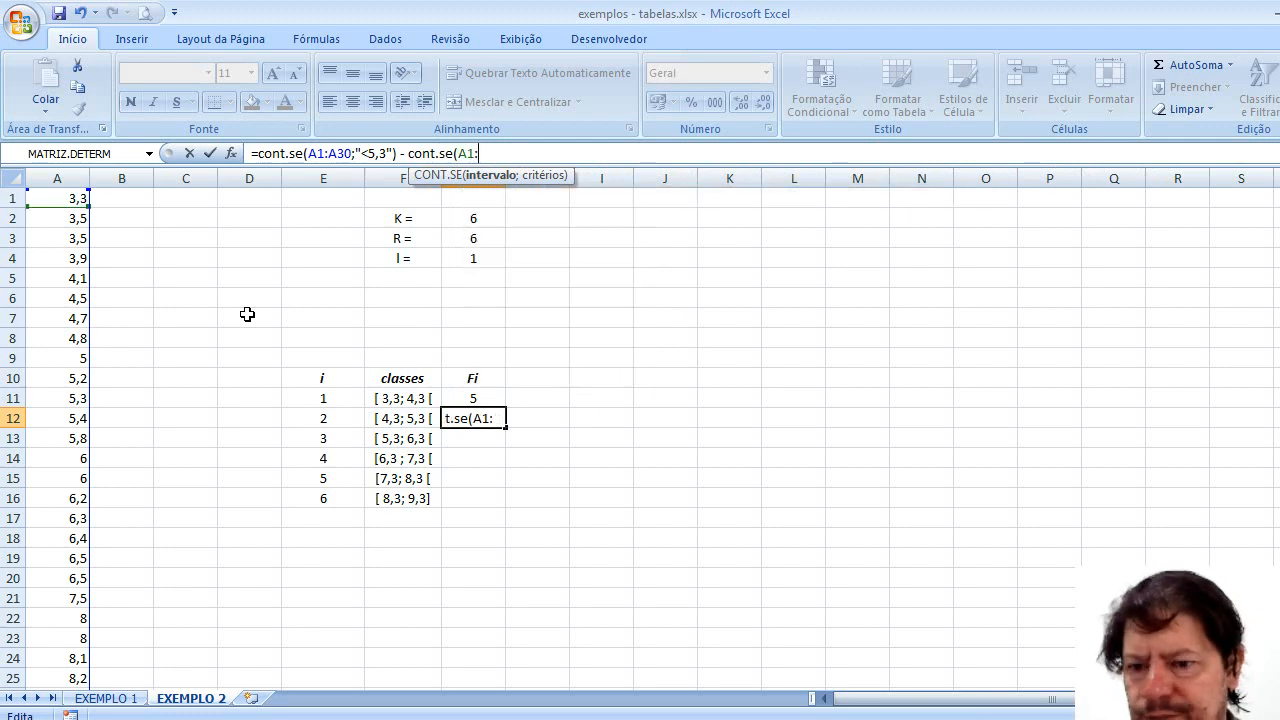
{"action": "type", "text": "A30"}
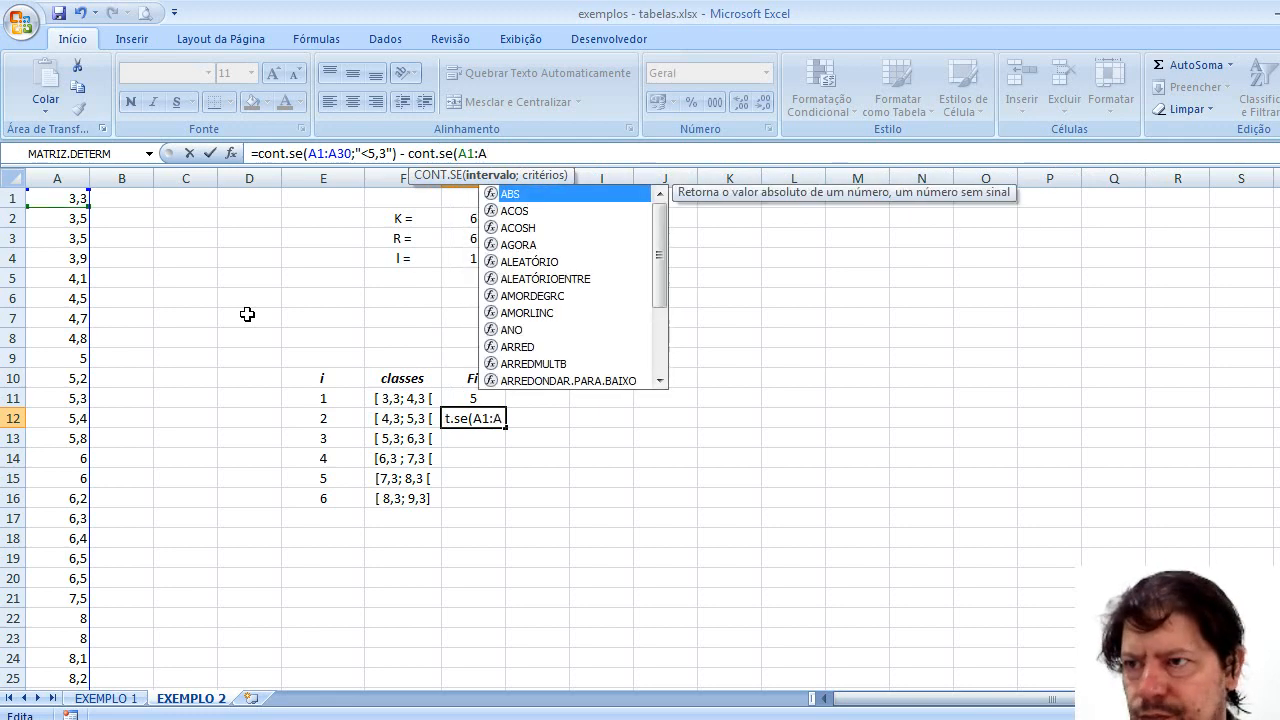
{"action": "type", "text": ";"}
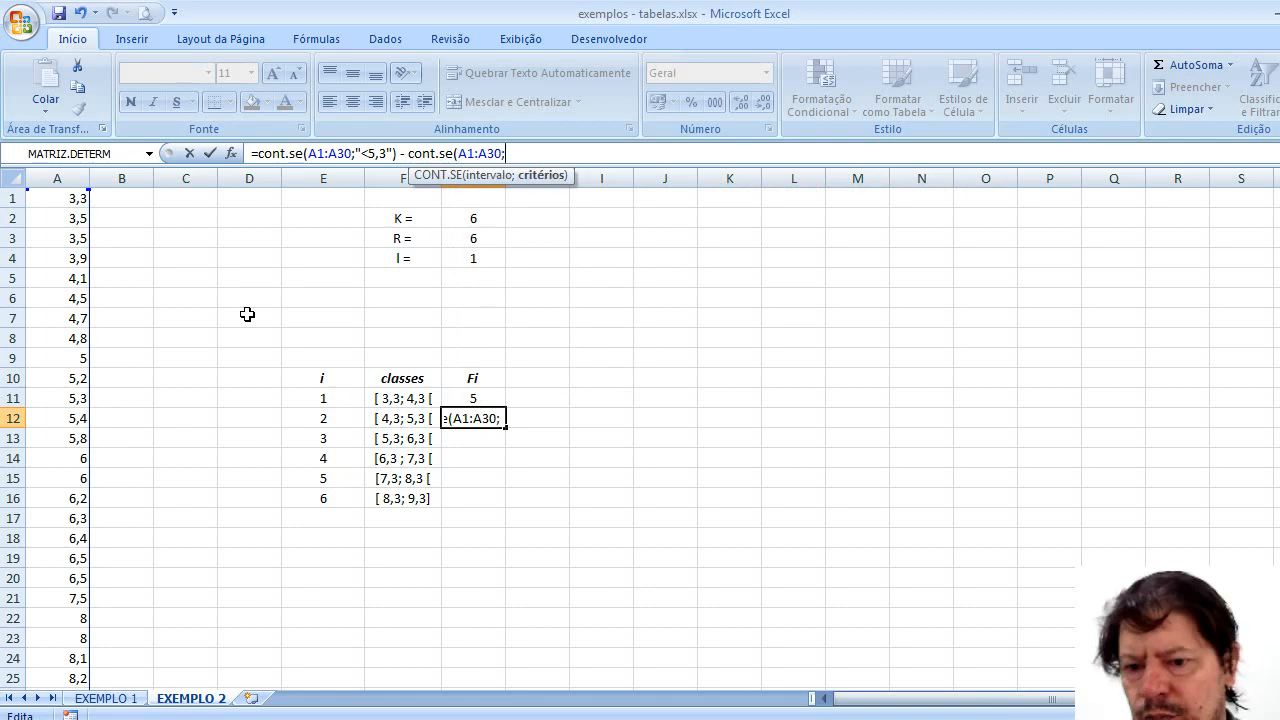
{"action": "type", "text": "\""}
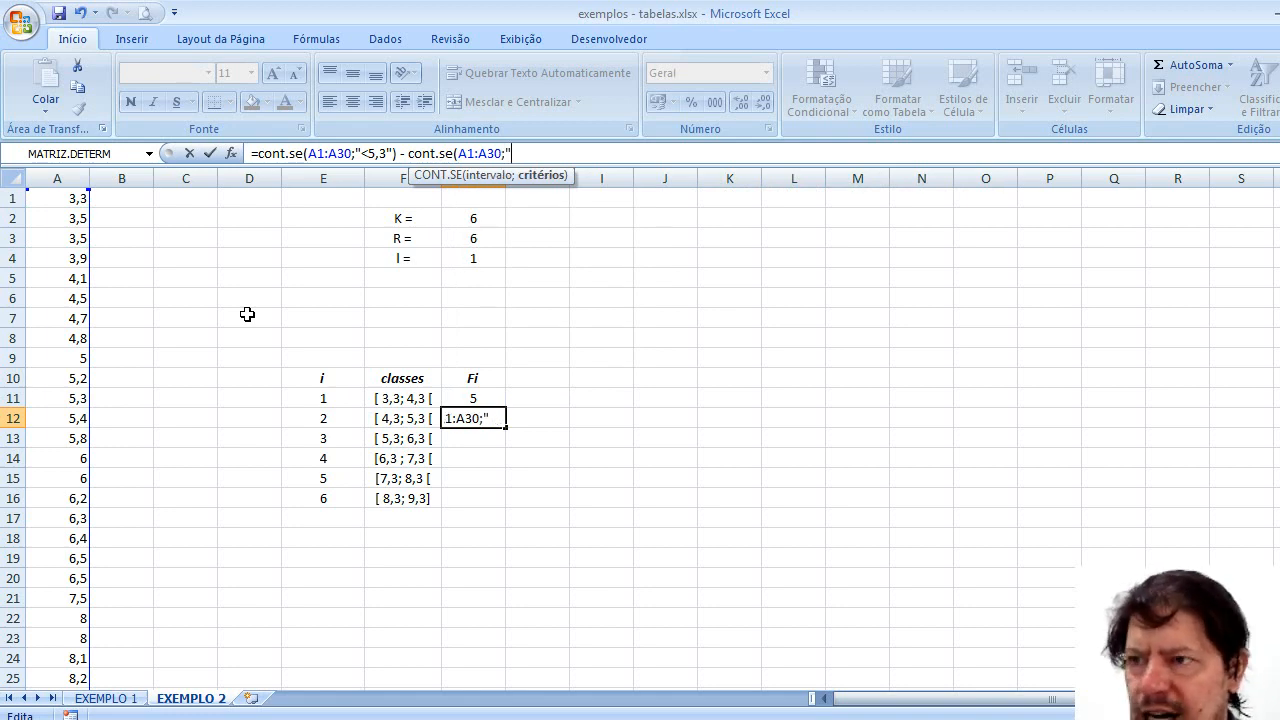
{"action": "type", "text": "<"}
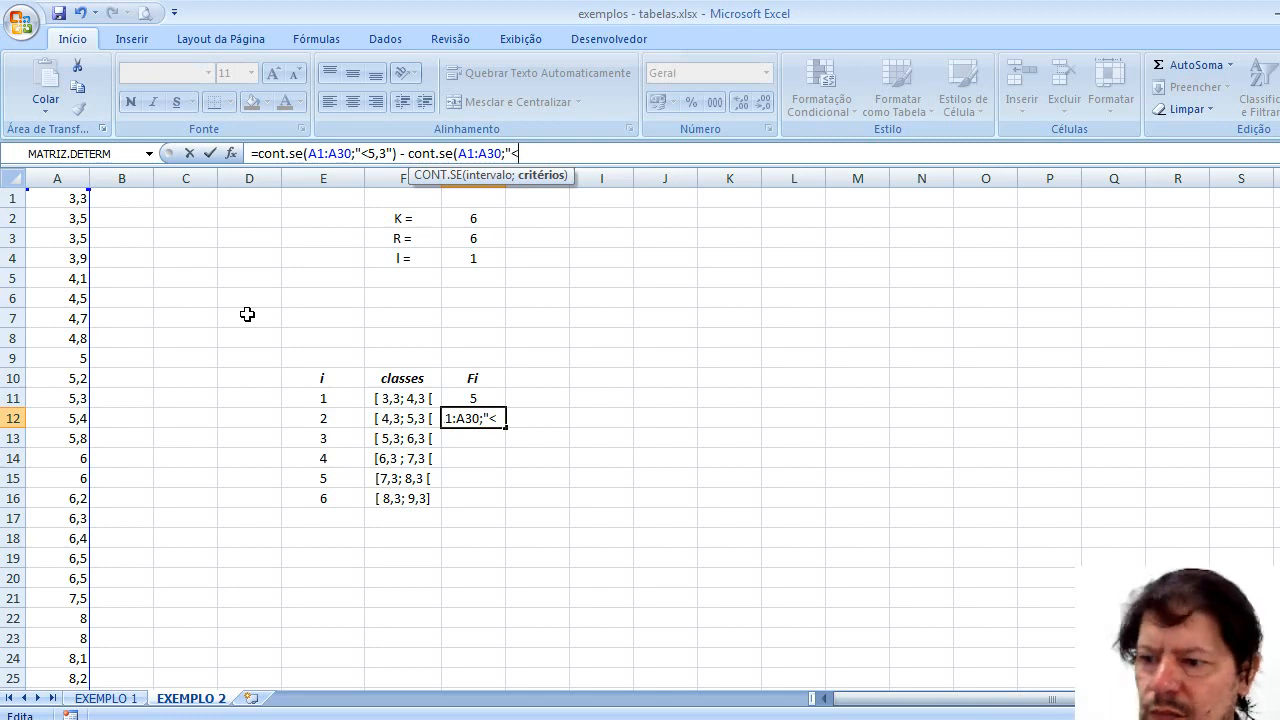
{"action": "type", "text": "4,"}
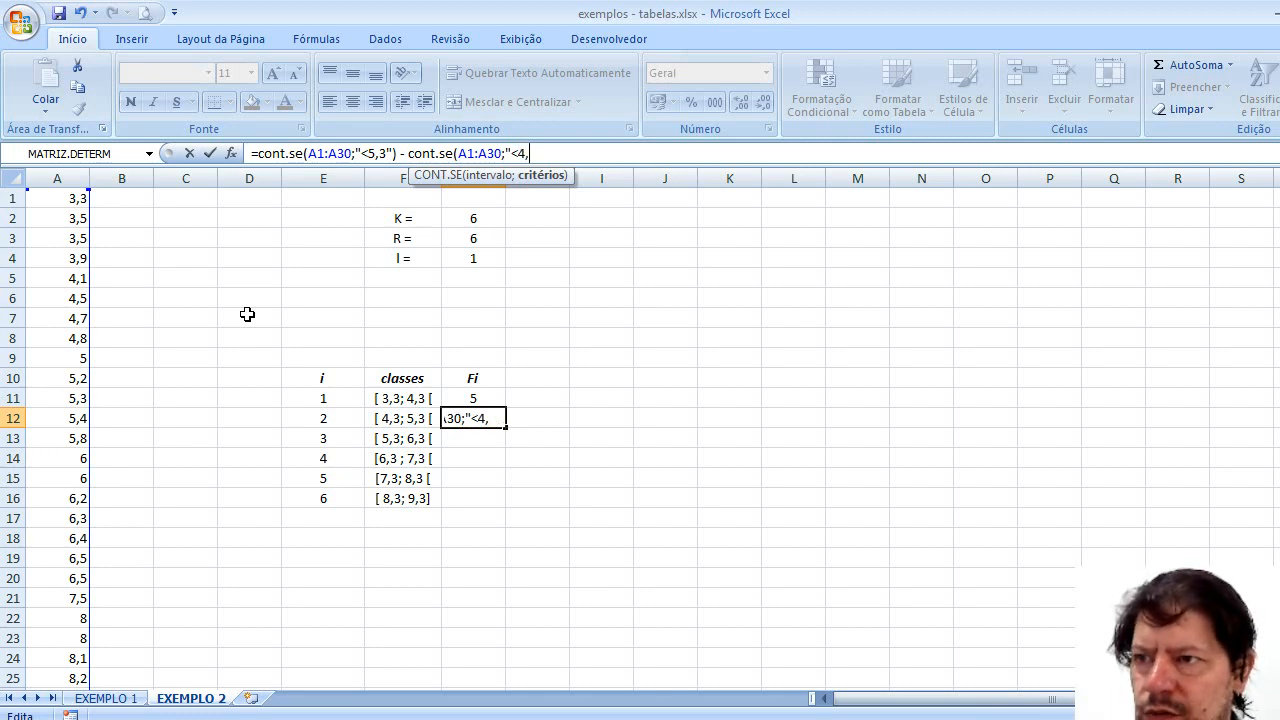
{"action": "type", "text": "3"}
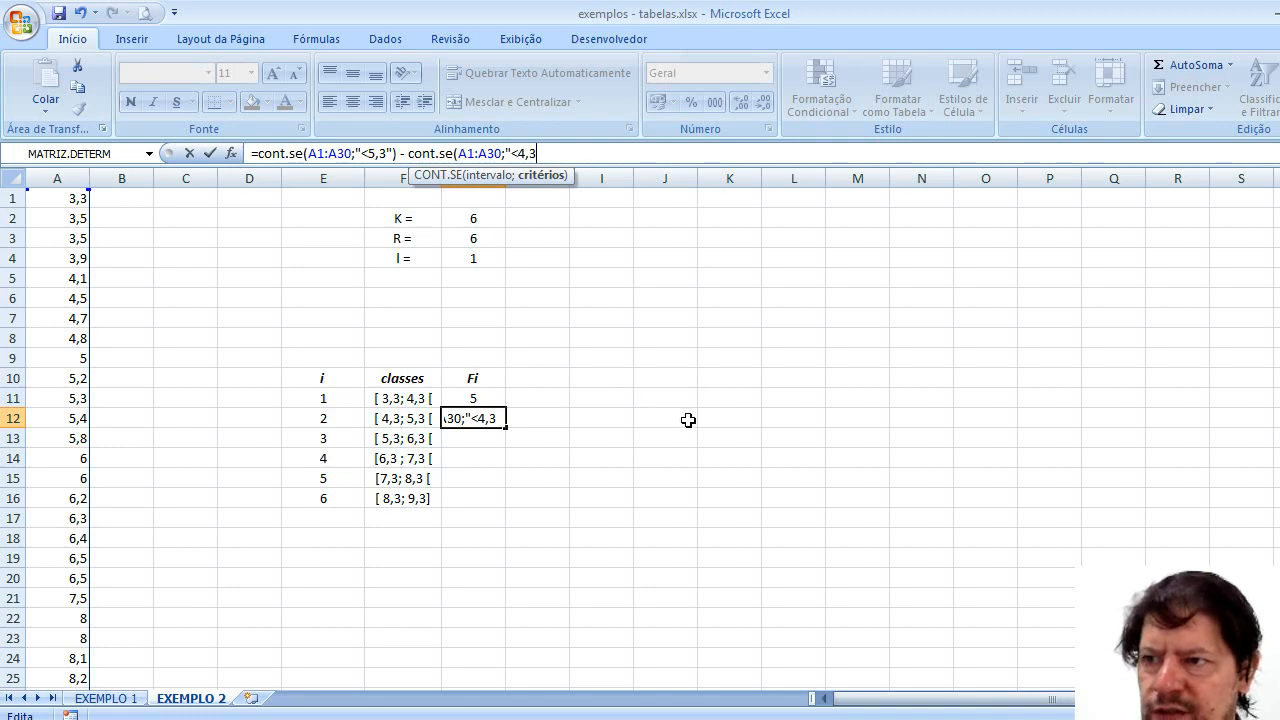
{"action": "type", "text": "\""}
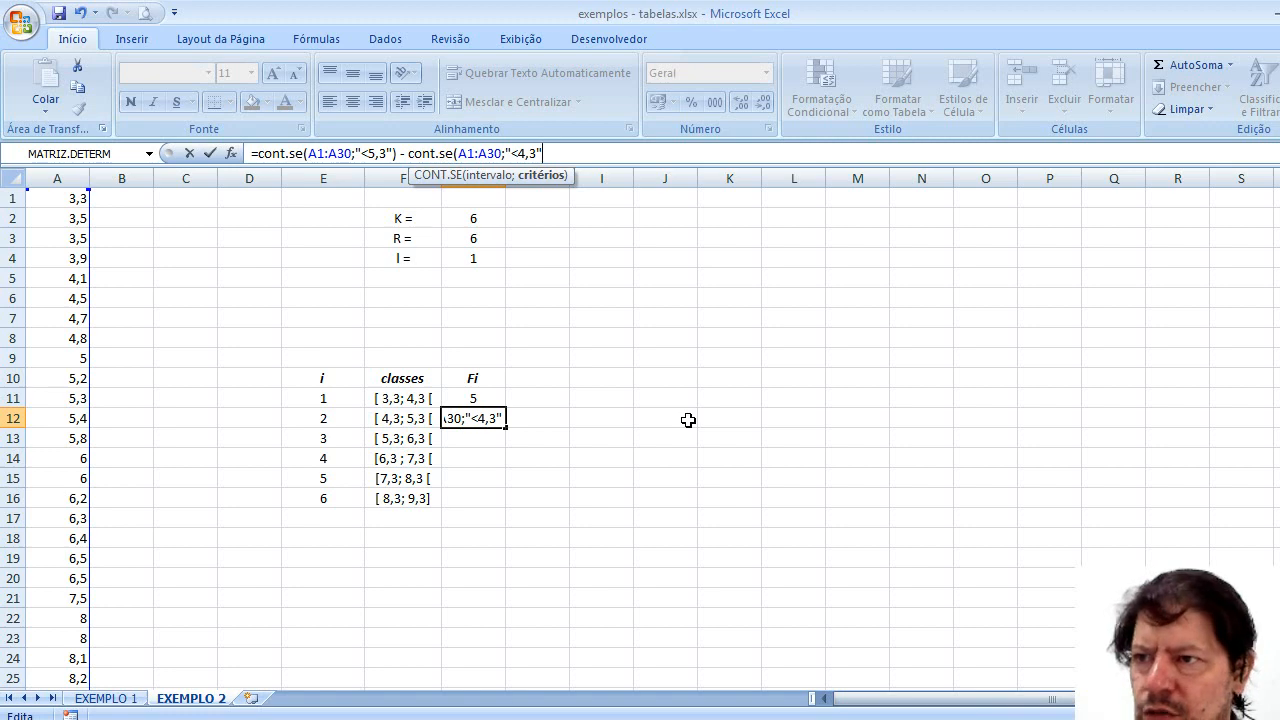
{"action": "type", "text": ")"}
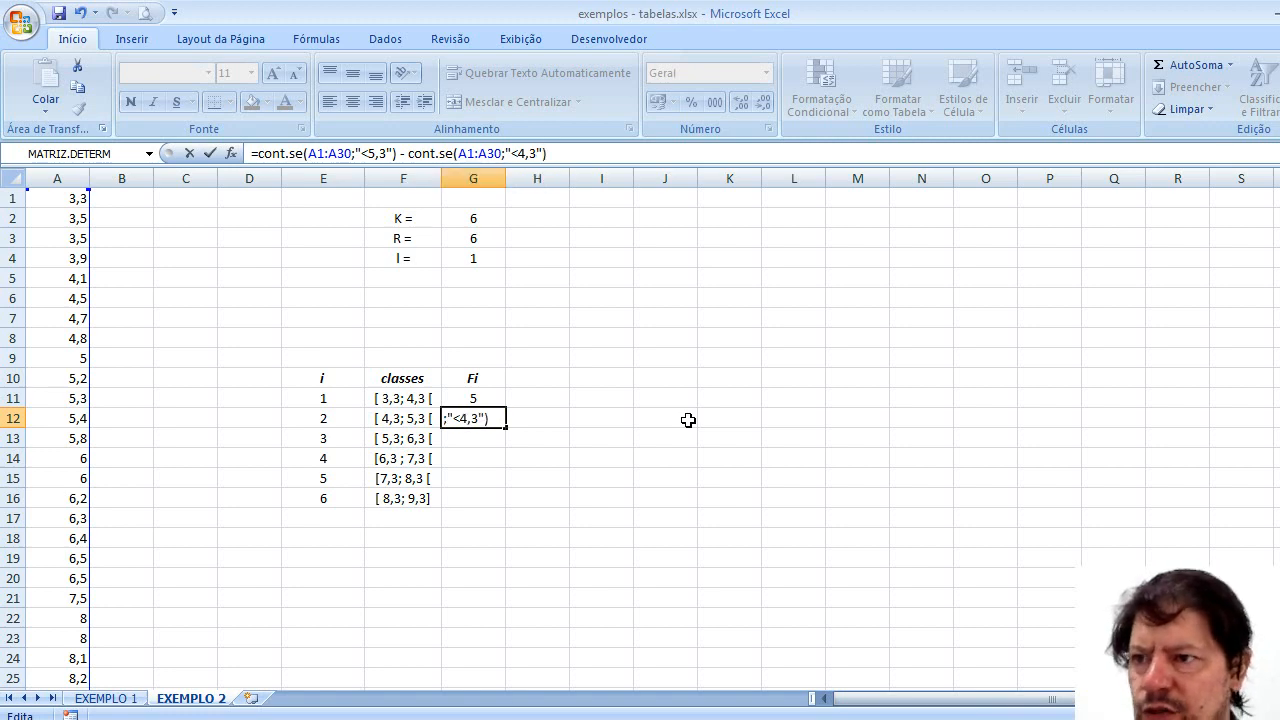
{"action": "key", "text": "Return"}
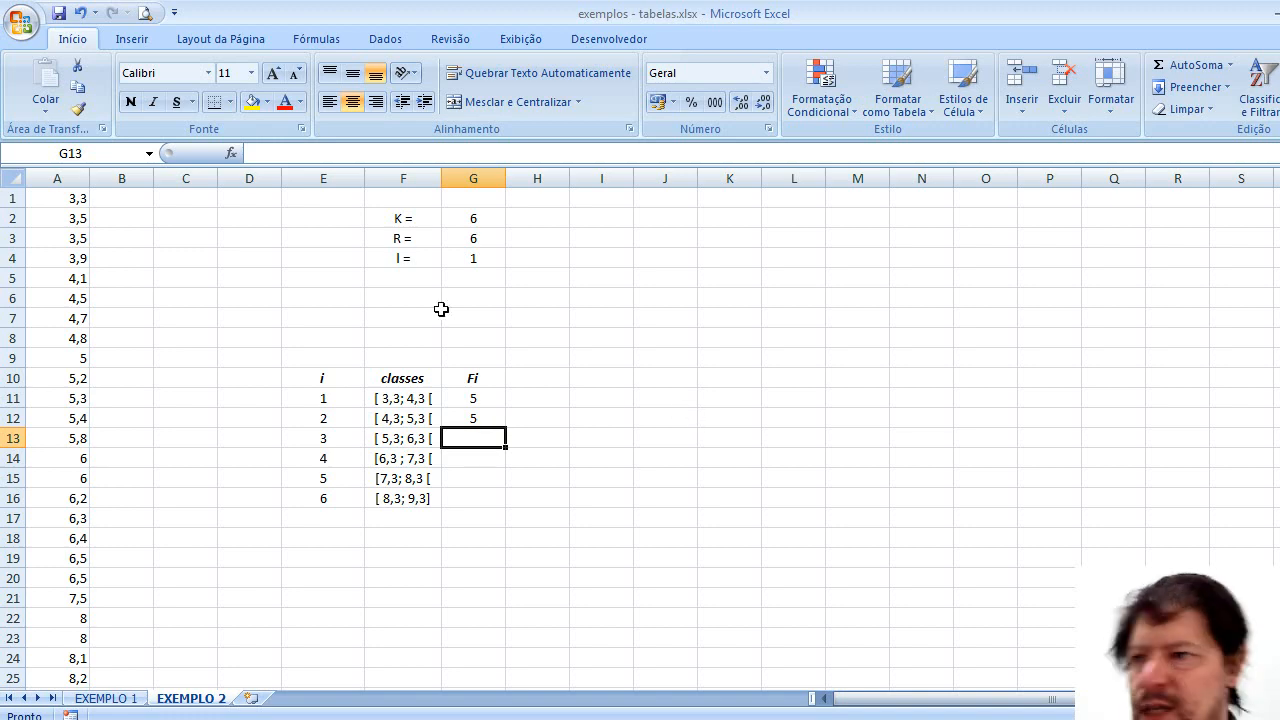
Step: Begin the class 3 frequency formula in G13 with =cont.se(A1:A30;"<6,3") followed by a minus sign
{"action": "left_click", "coordinate": [317, 154]}
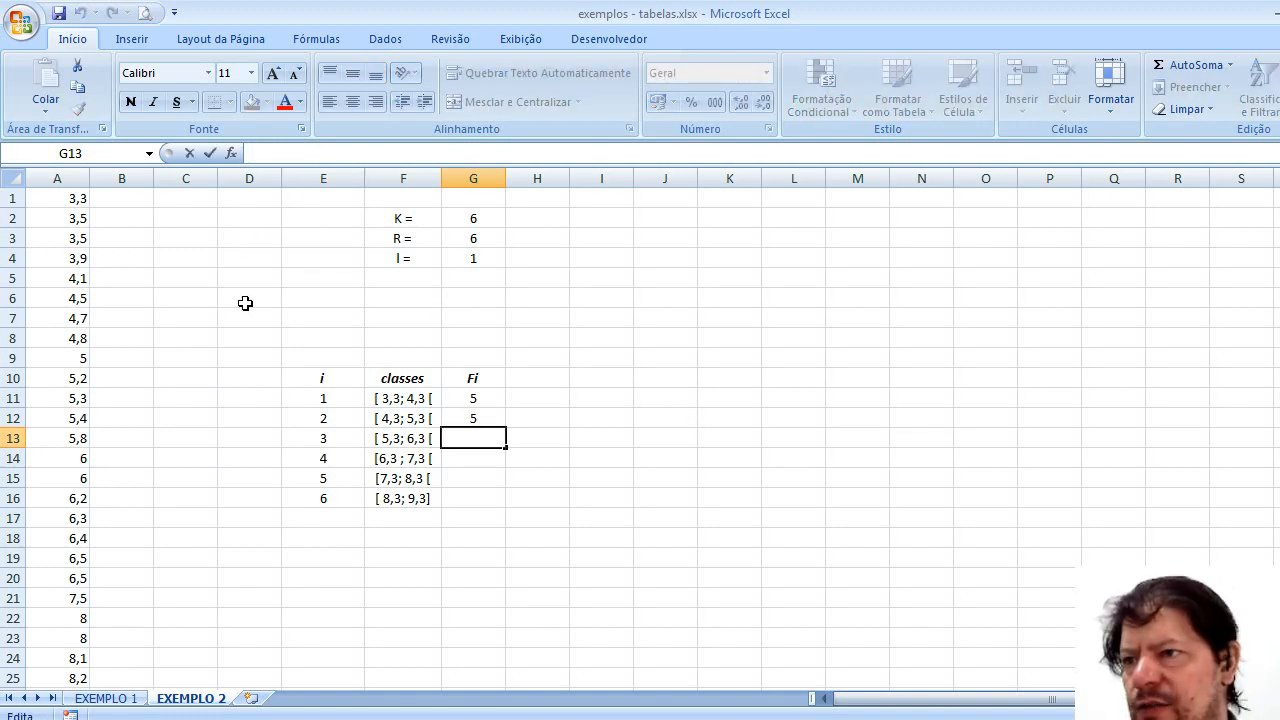
{"action": "type", "text": "="}
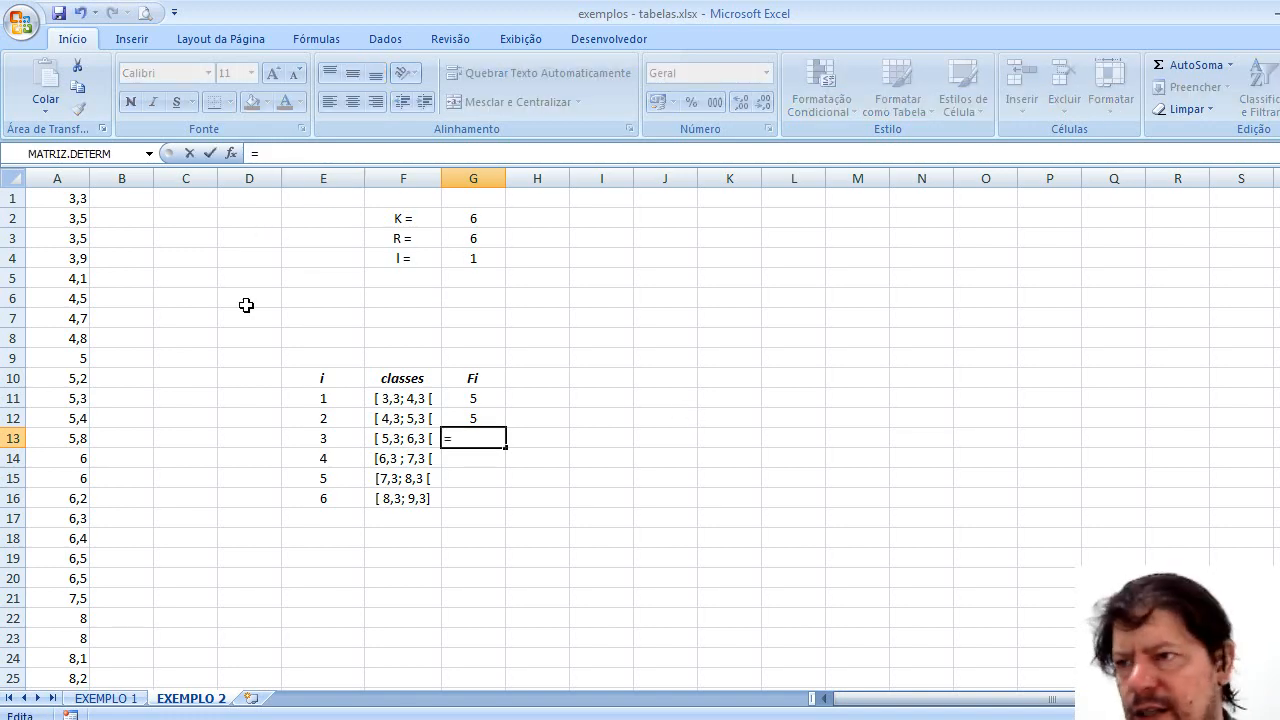
{"action": "type", "text": "cont.s"}
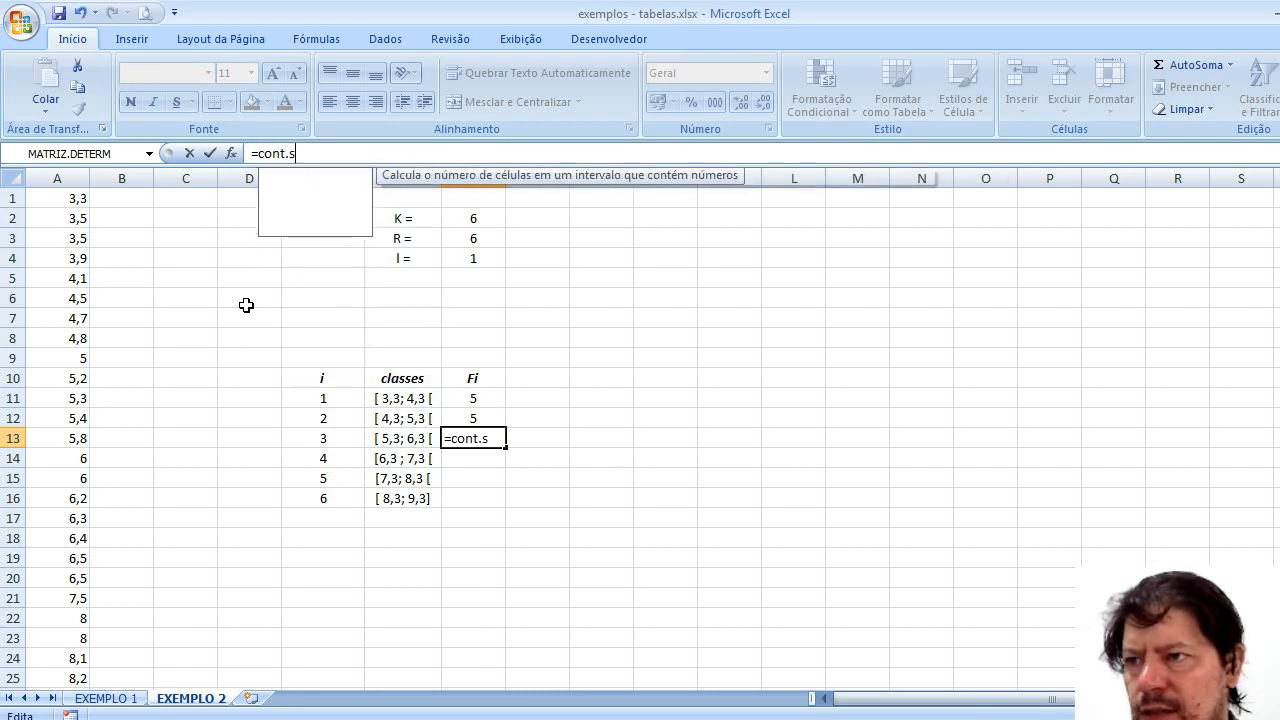
{"action": "type", "text": "e(A"}
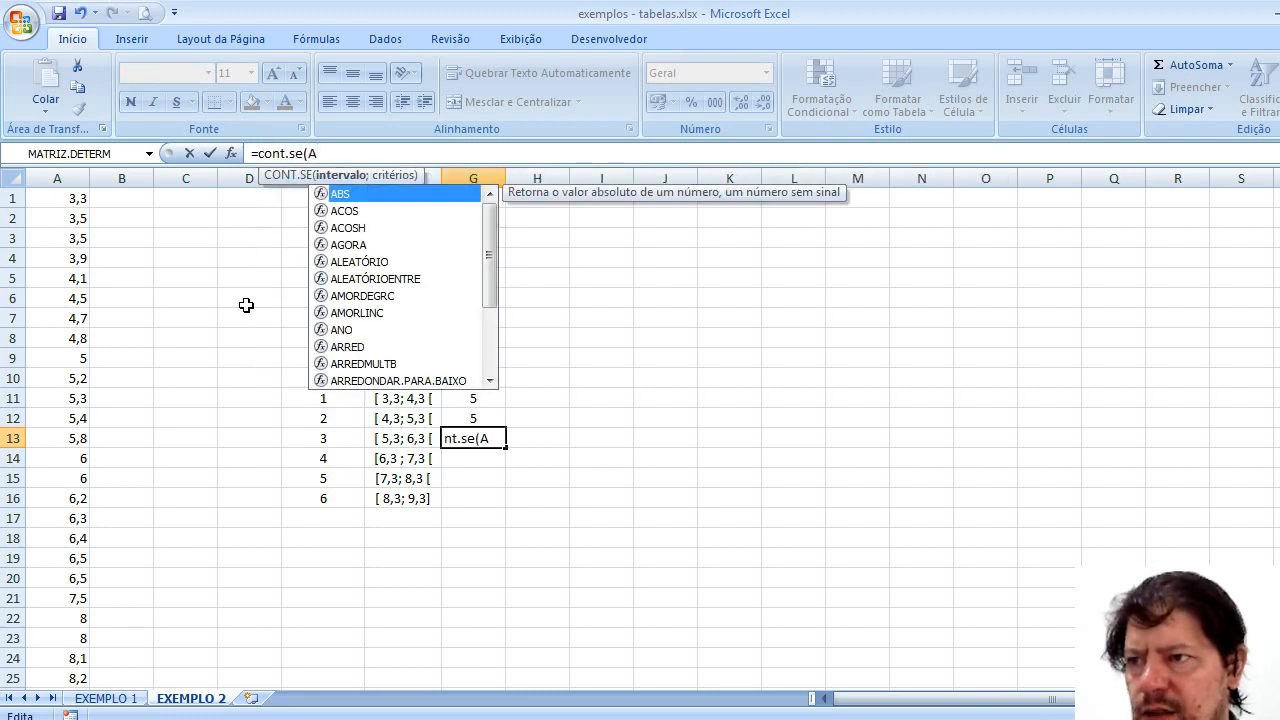
{"action": "type", "text": "1:"}
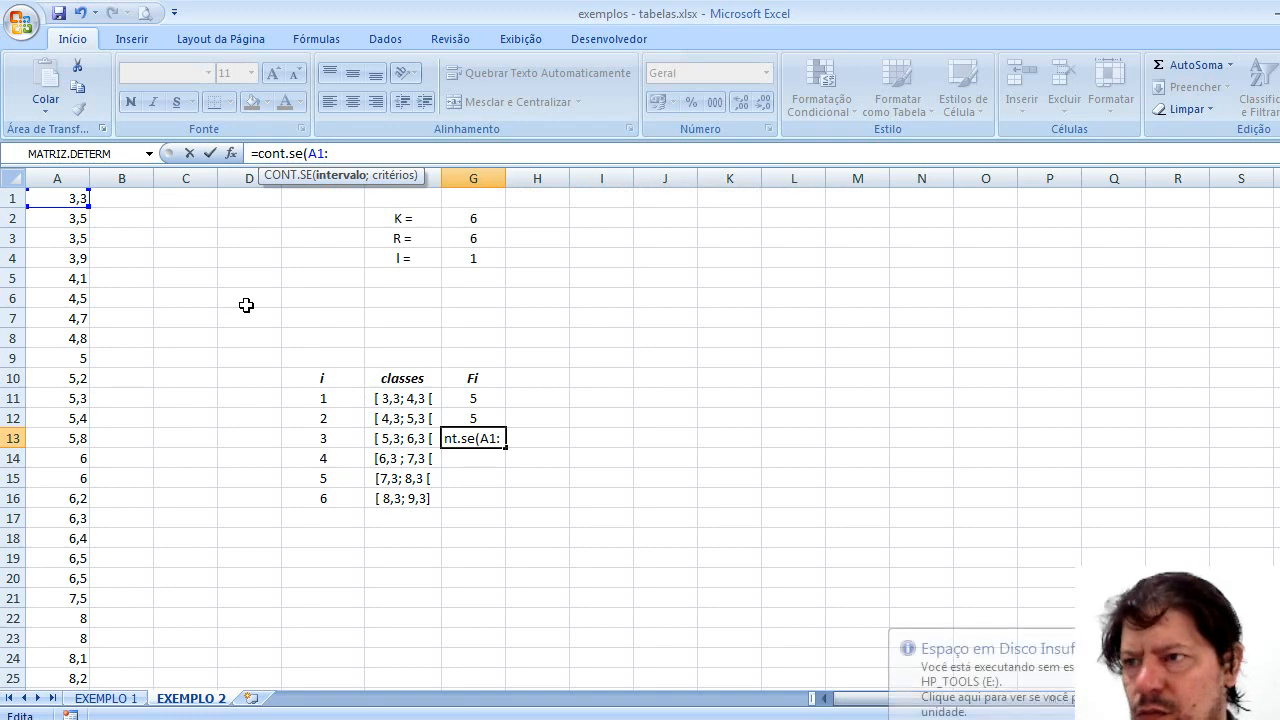
{"action": "type", "text": "A30"}
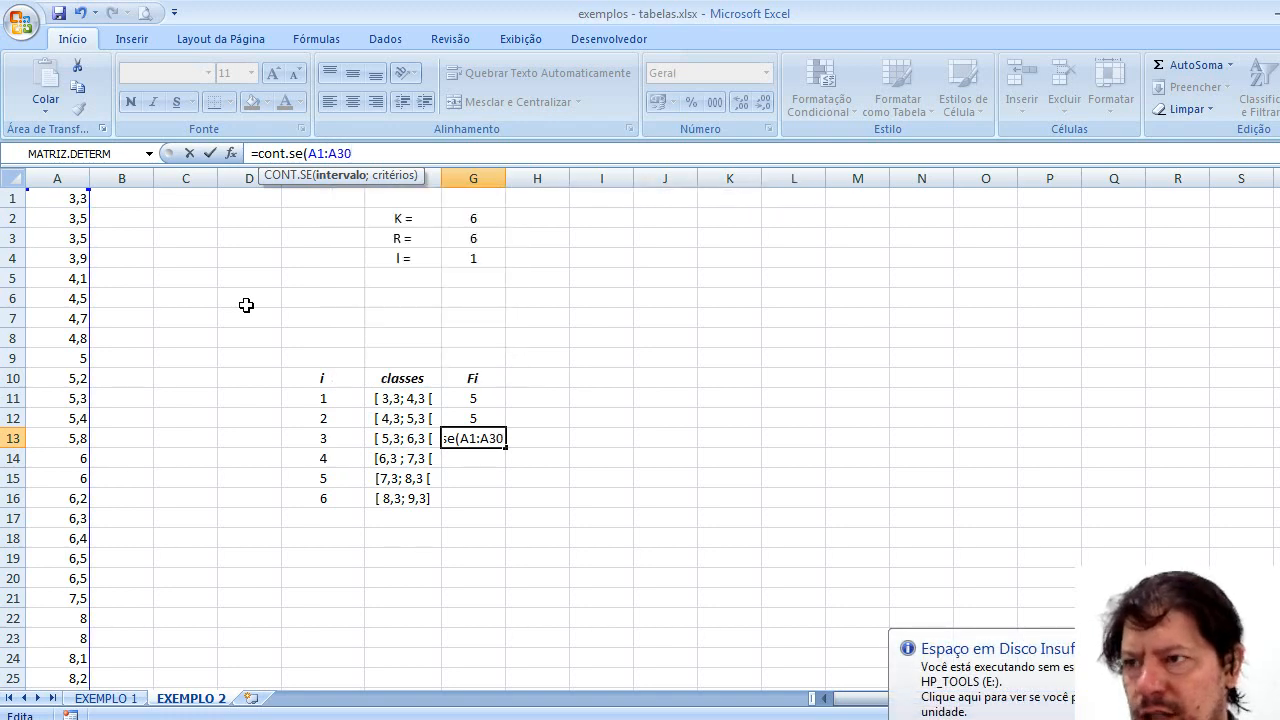
{"action": "type", "text": ";"}
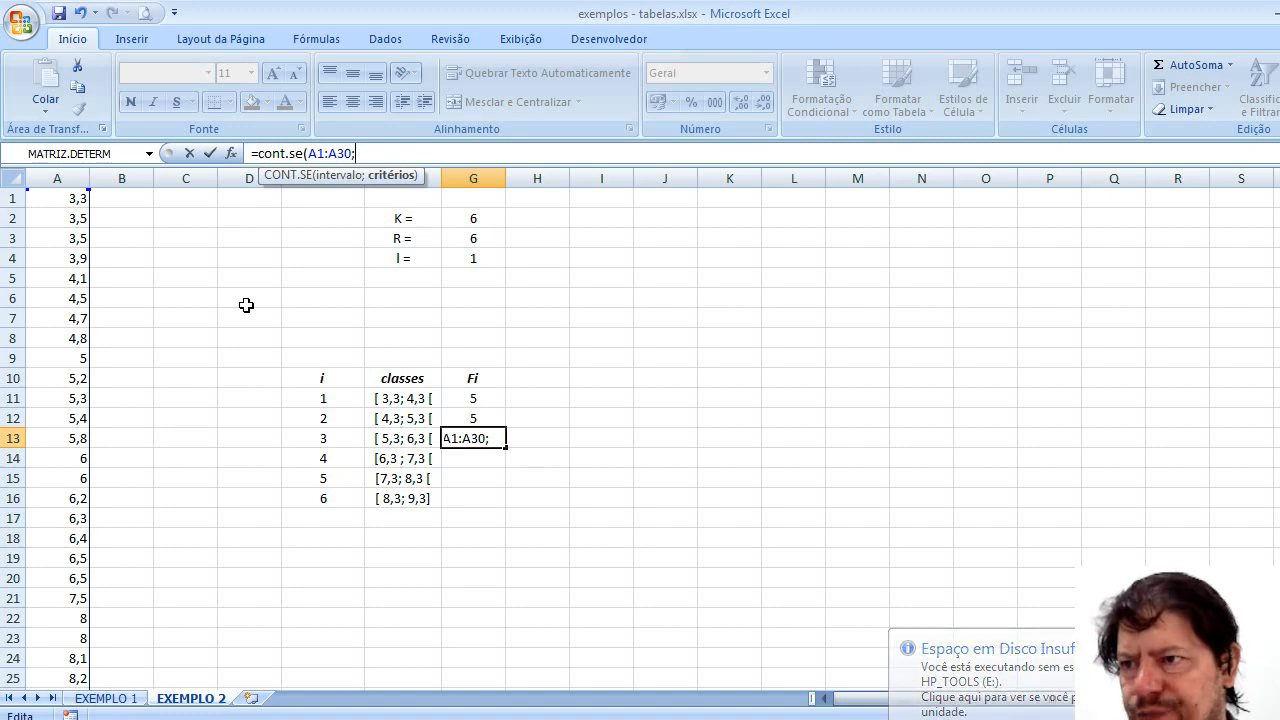
{"action": "type", "text": "\""}
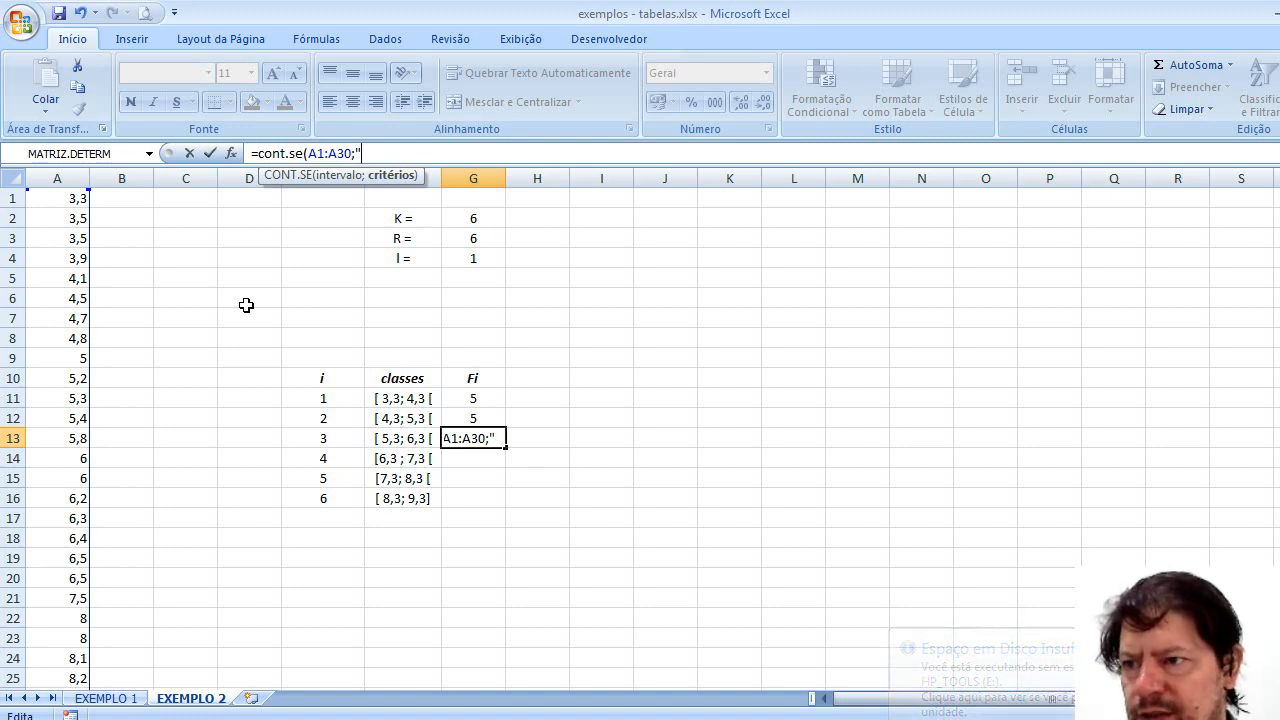
{"action": "type", "text": "<"}
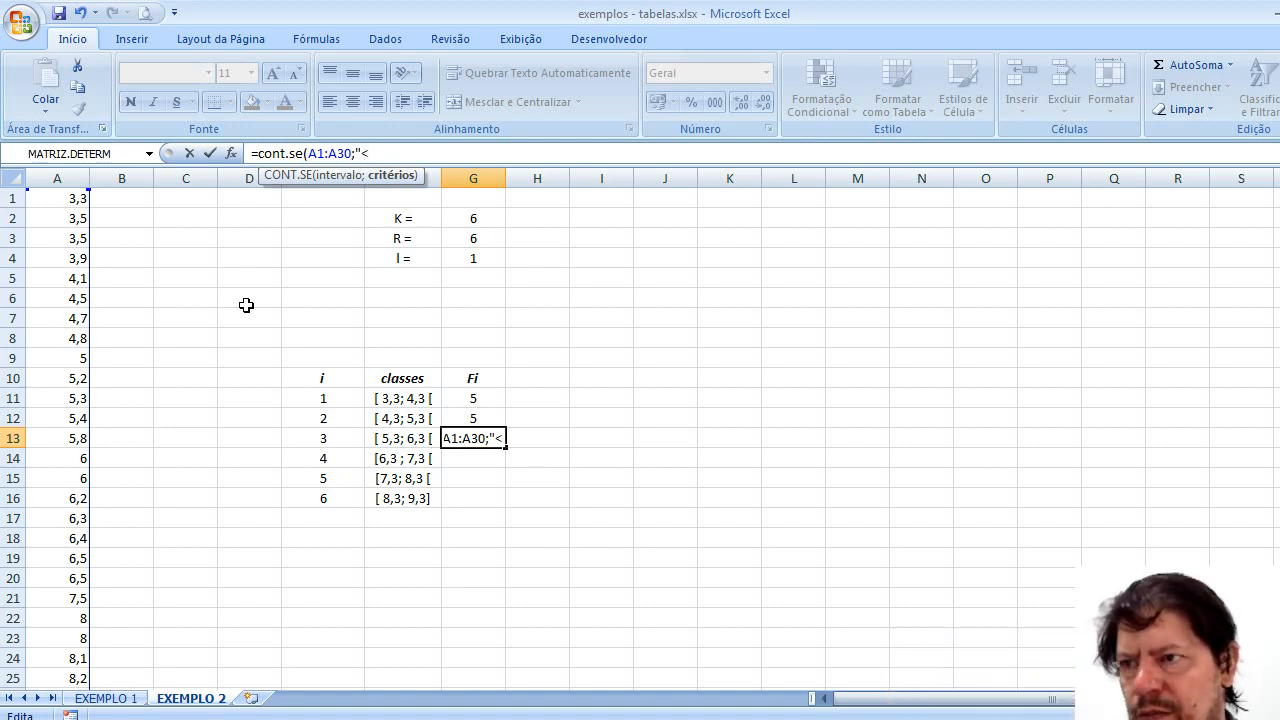
{"action": "type", "text": "6,3"}
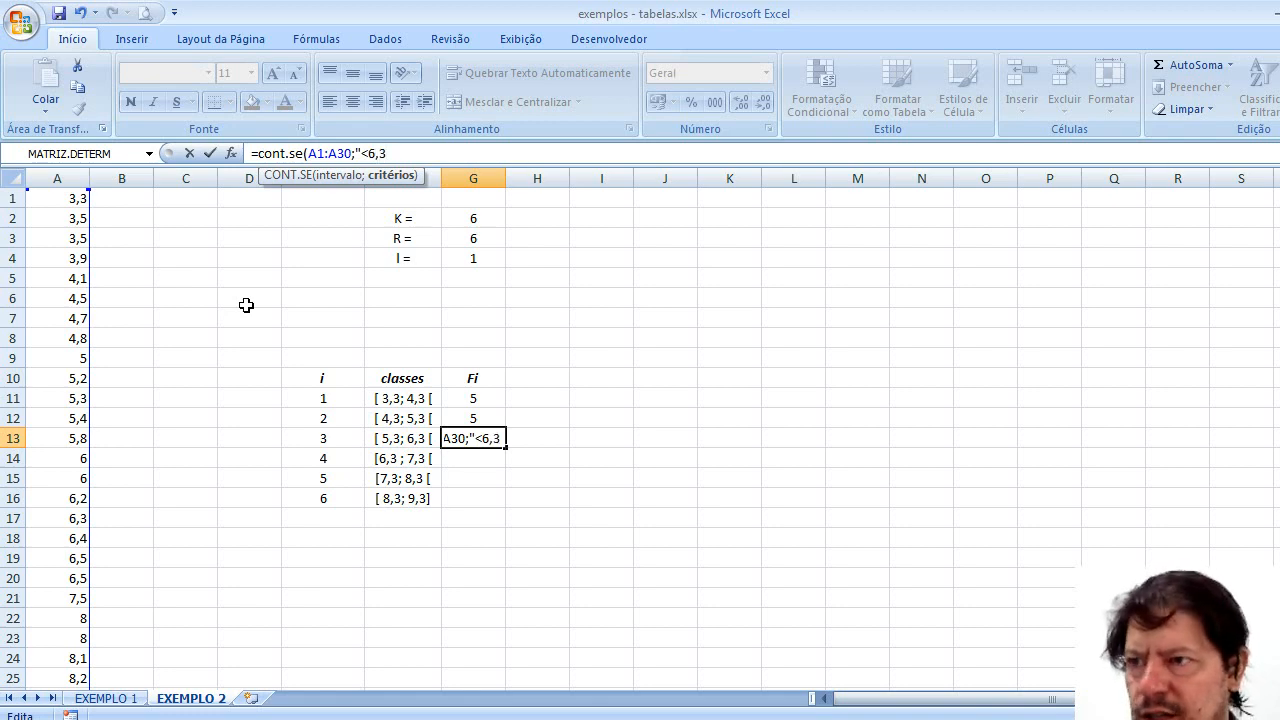
{"action": "type", "text": "\")"}
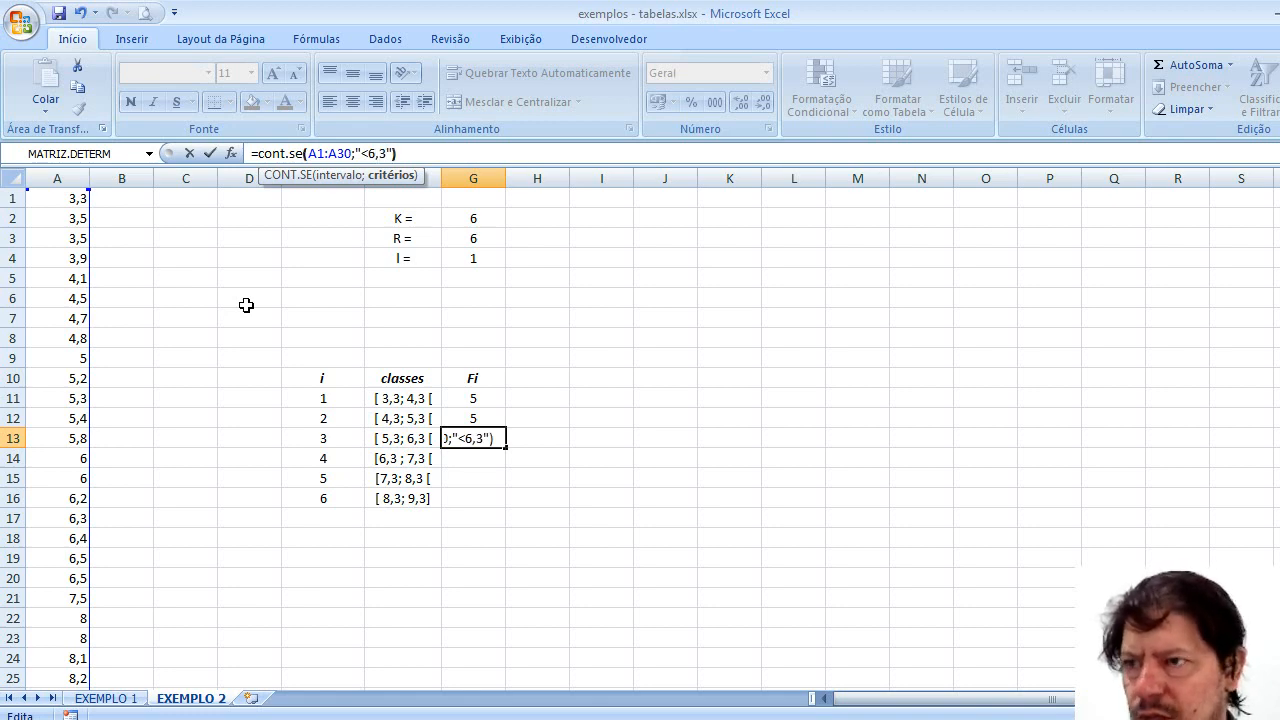
{"action": "type", "text": " -"}
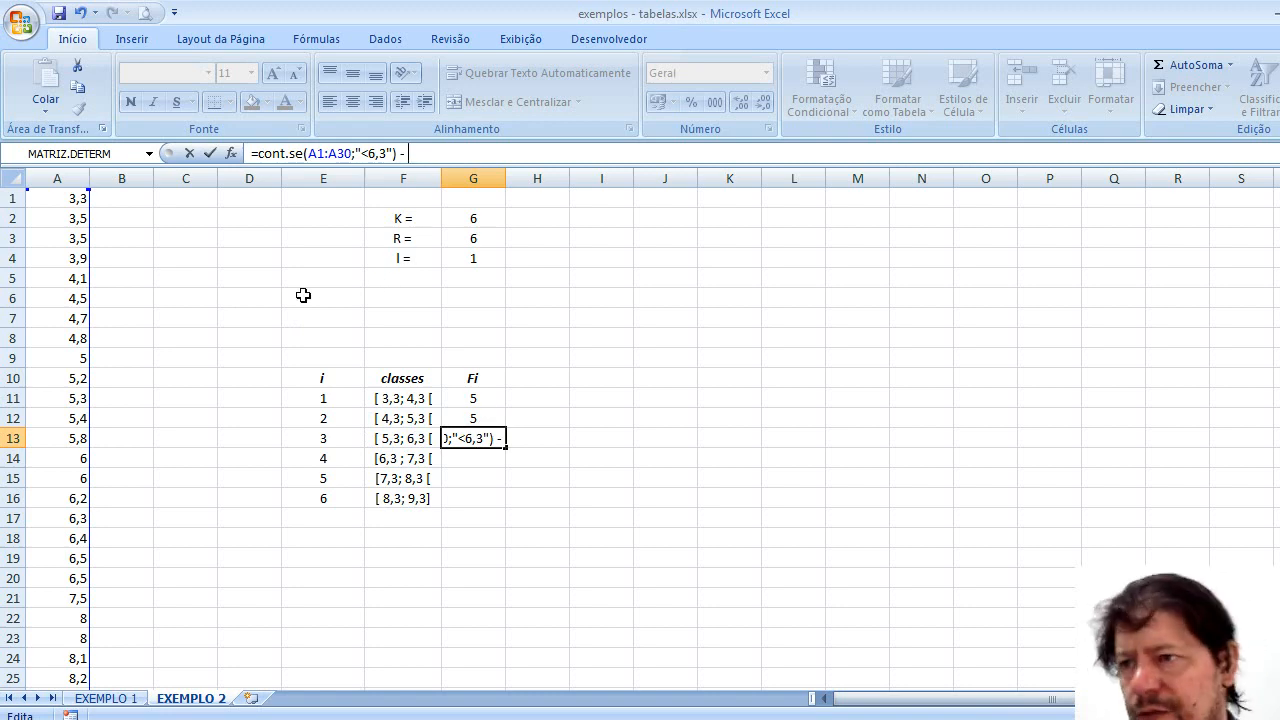
{"action": "type", "text": "cont.se"}
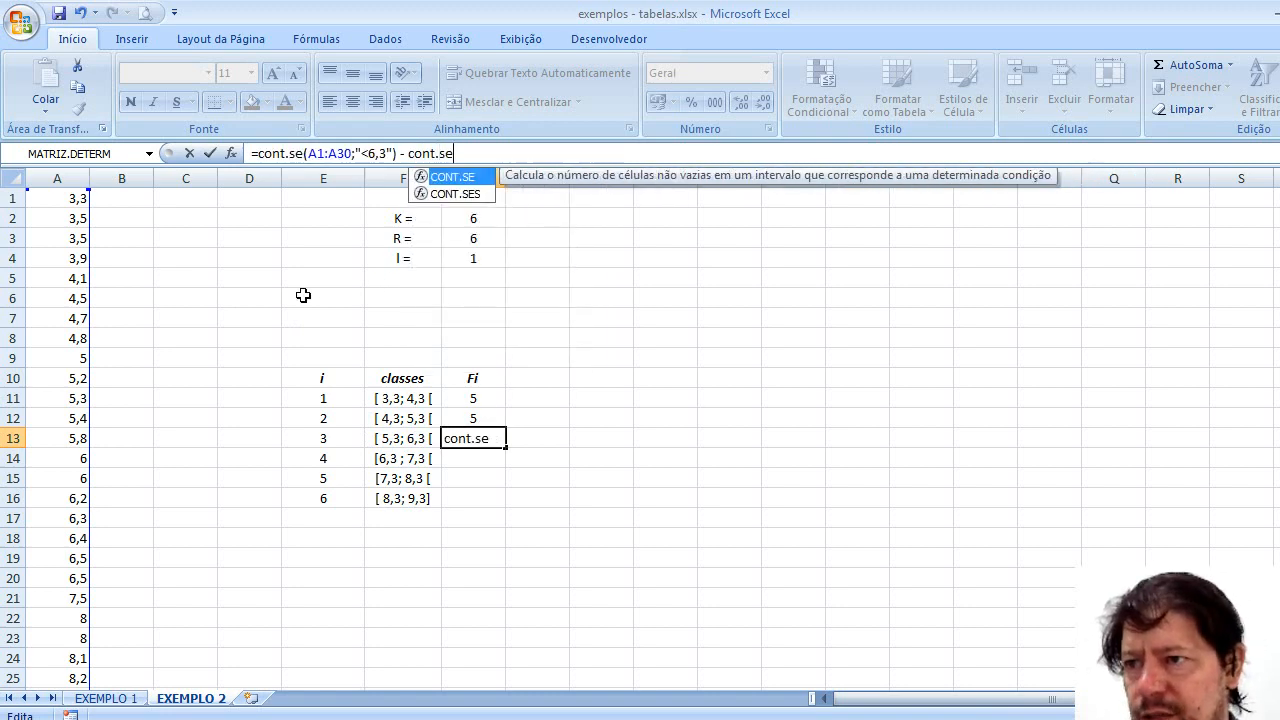
{"action": "type", "text": "(A"}
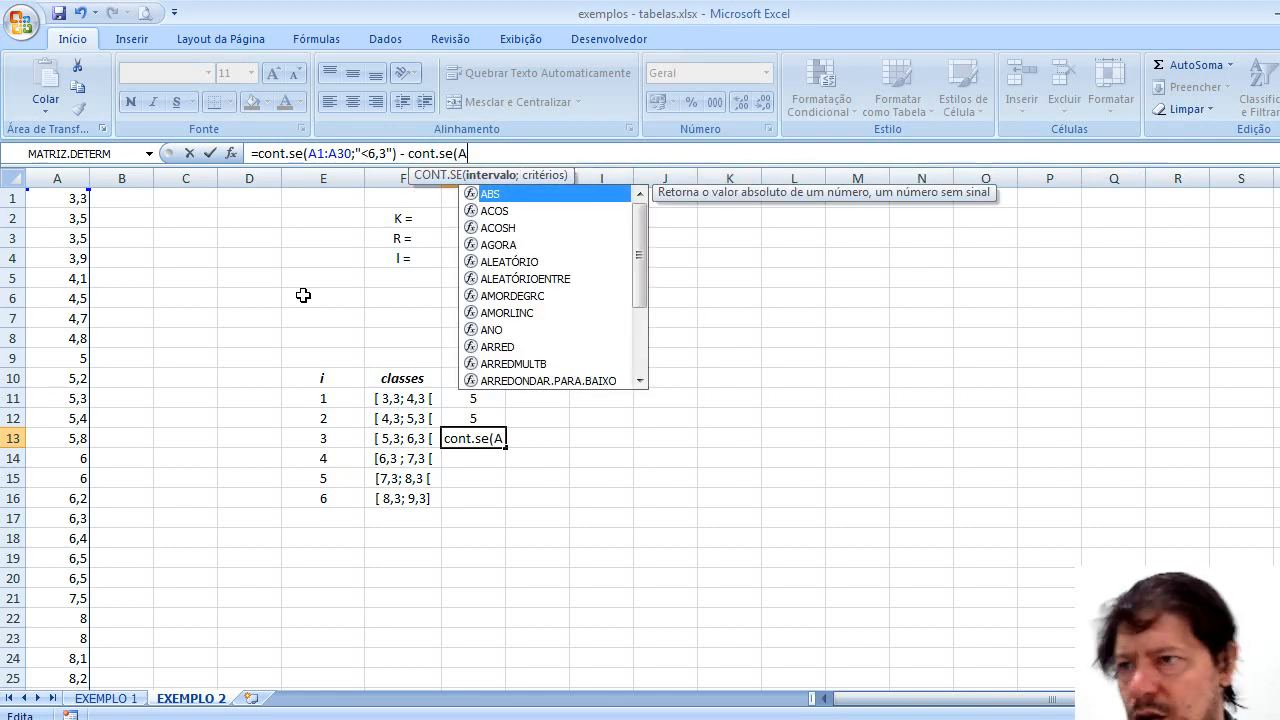
{"action": "key", "text": "BackSpace"}
{"action": "key", "text": "BackSpace"}
{"action": "key", "text": "BackSpace"}
{"action": "key", "text": "BackSpace"}
{"action": "key", "text": "BackSpace"}
{"action": "key", "text": "BackSpace"}
{"action": "key", "text": "BackSpace"}
{"action": "key", "text": "BackSpace"}
{"action": "key", "text": "BackSpace"}
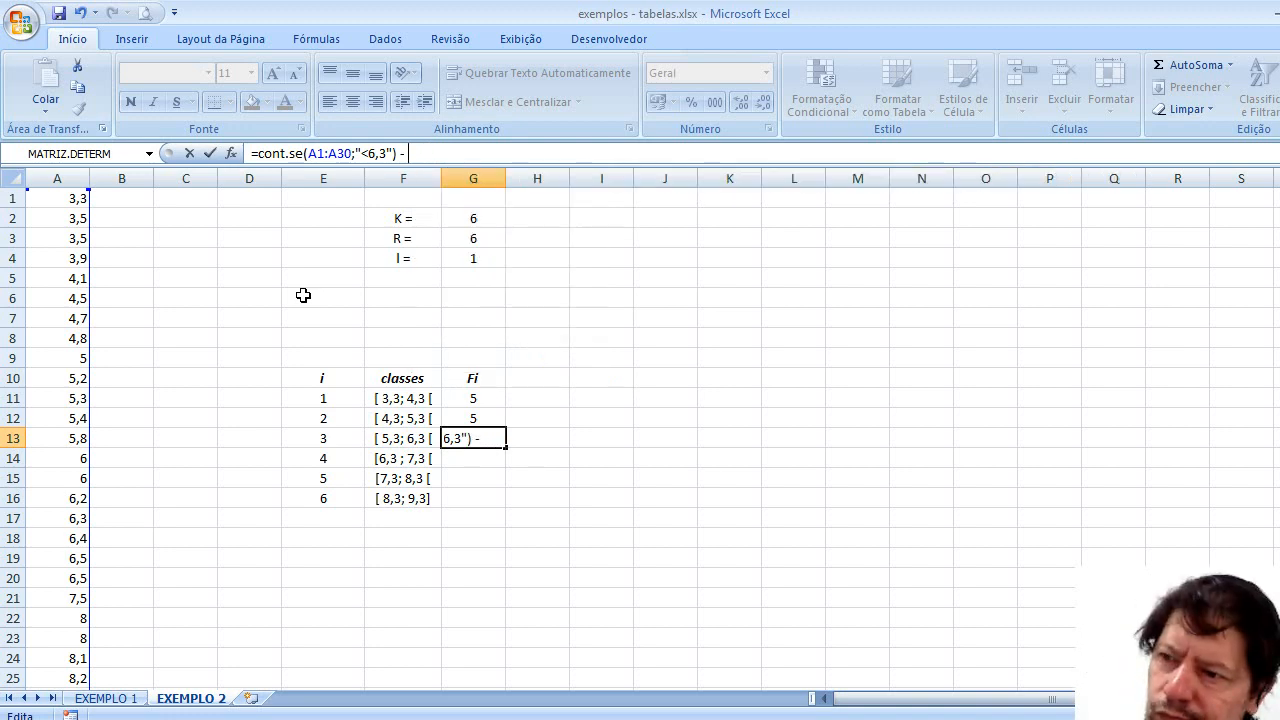
Step: Finish the class 3 formula in G13 by subtracting cont.se(A1:A30;"<5,3") and enter it
{"action": "type", "text": "c"}
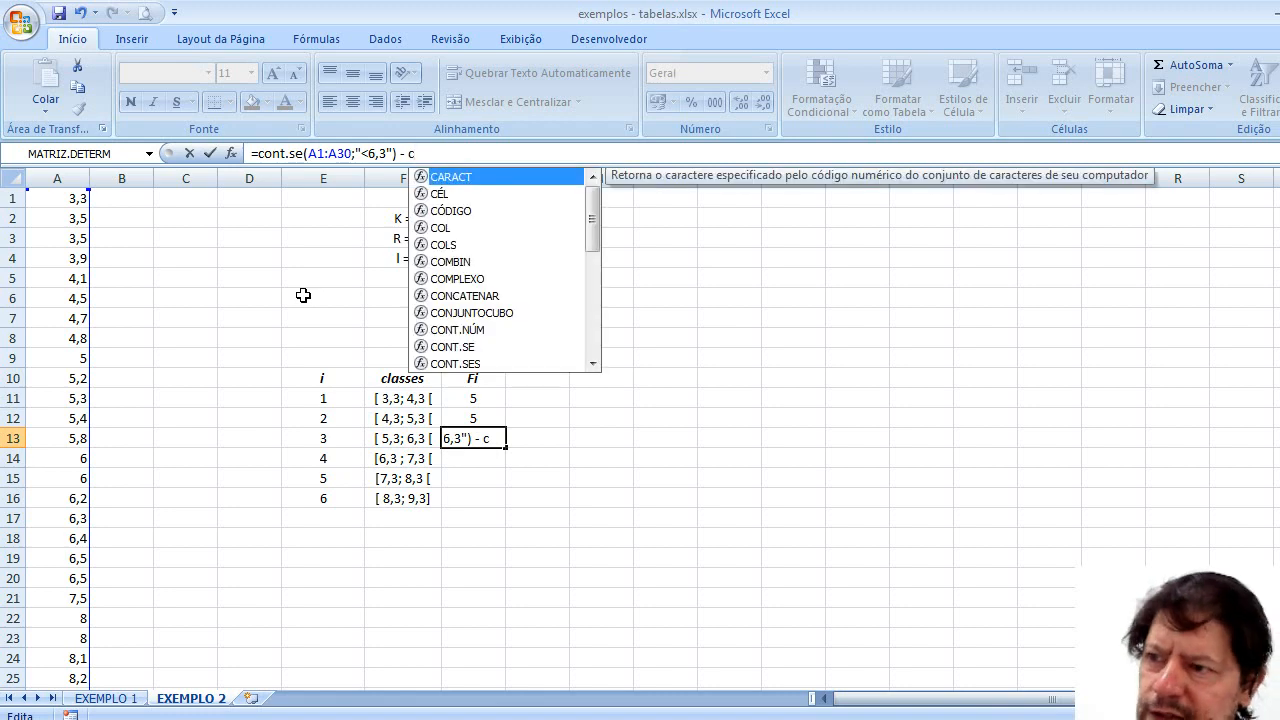
{"action": "type", "text": "ont.se"}
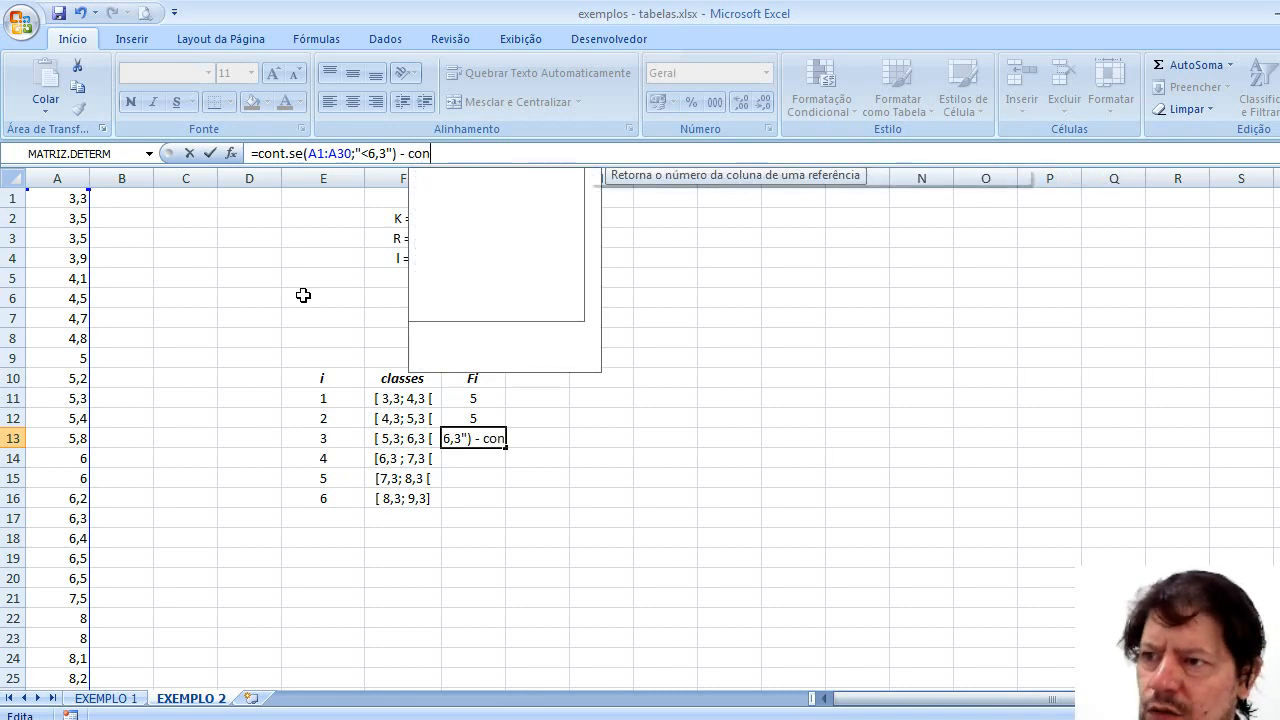
{"action": "type", "text": "("}
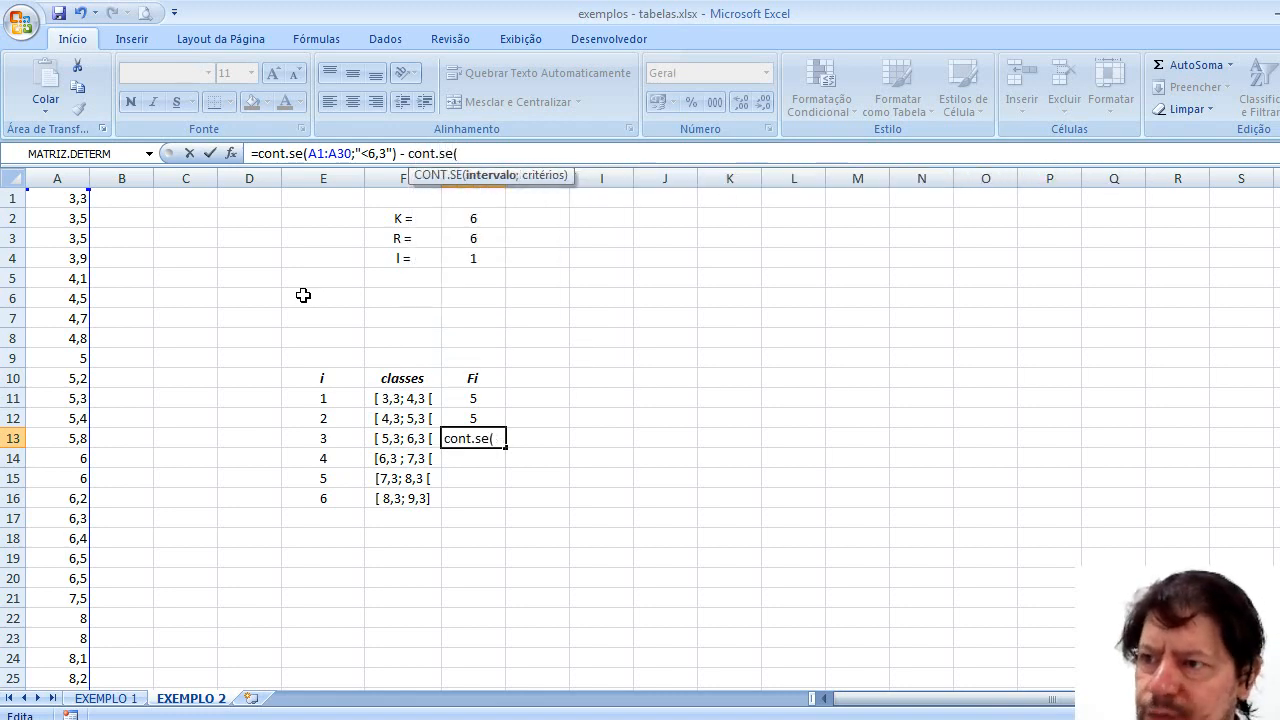
{"action": "type", "text": "A1"}
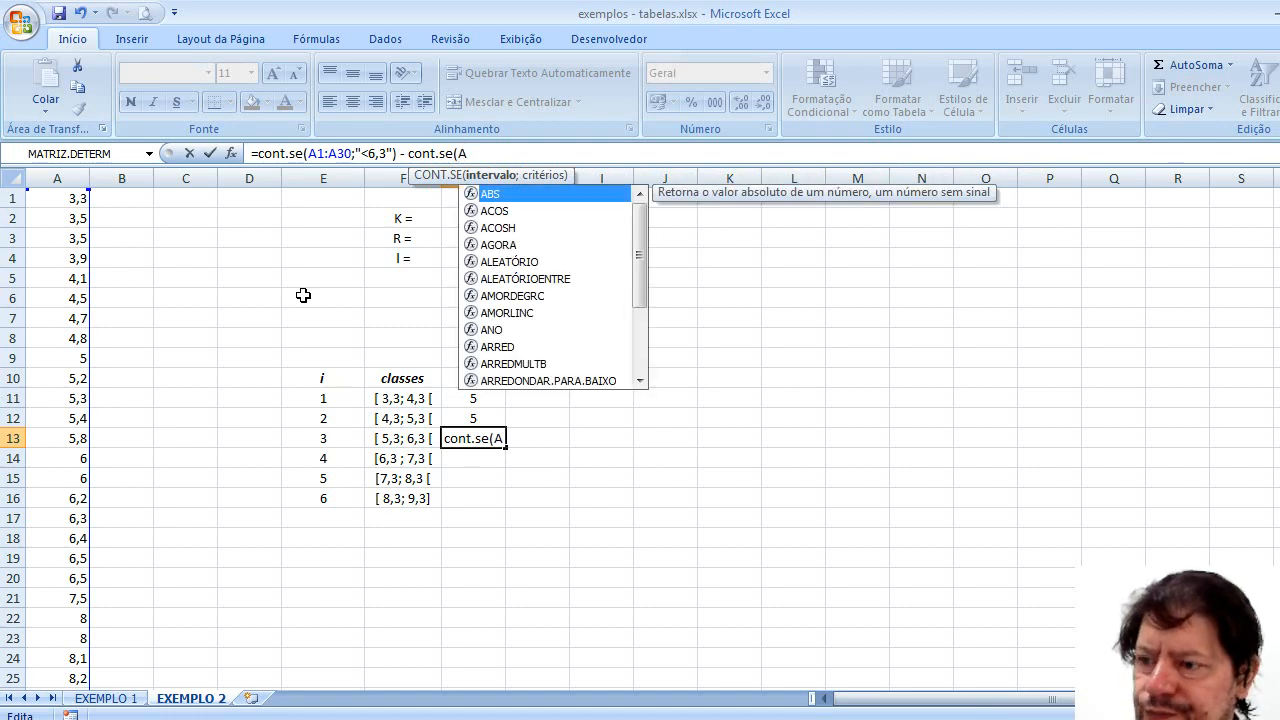
{"action": "type", "text": ":A"}
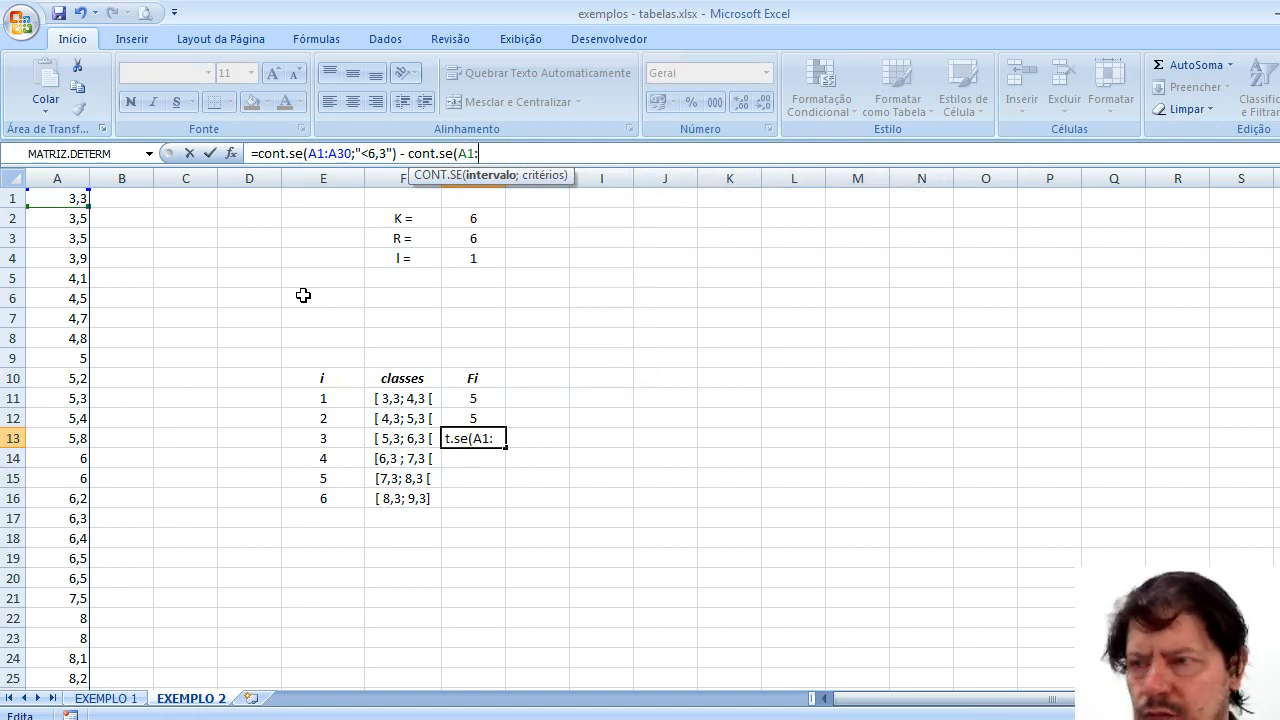
{"action": "type", "text": "30"}
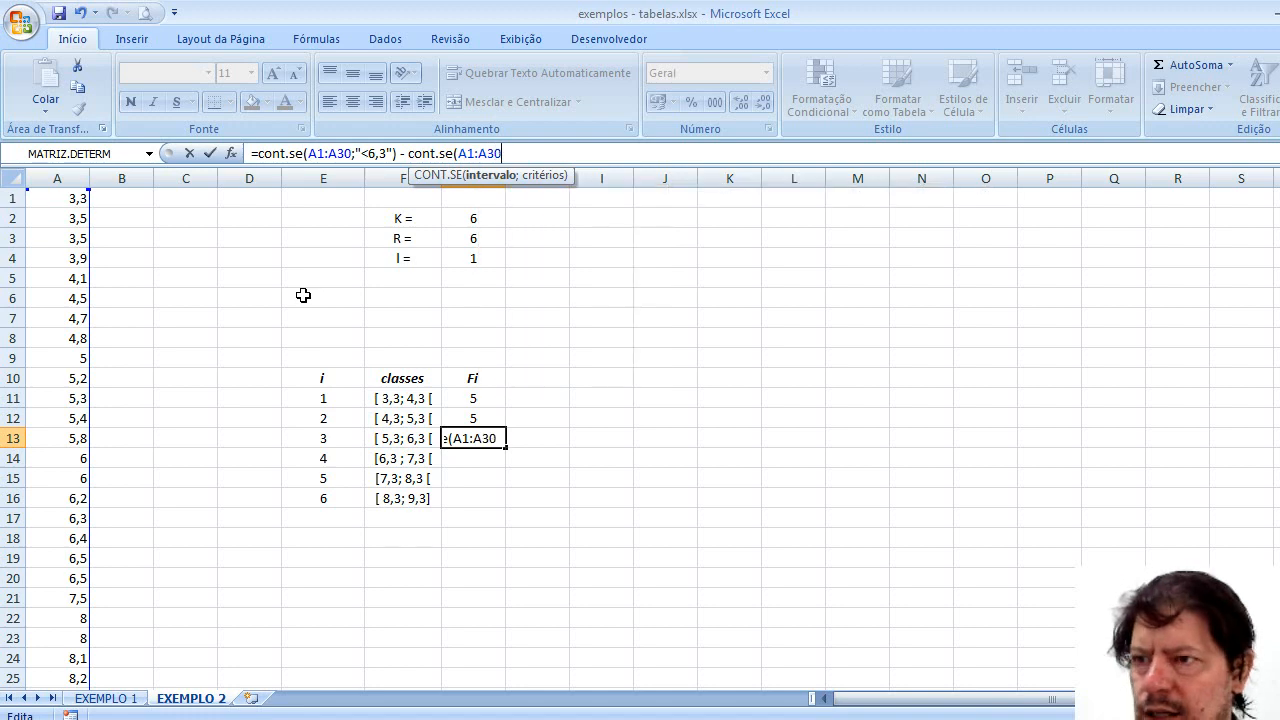
{"action": "type", "text": ";"}
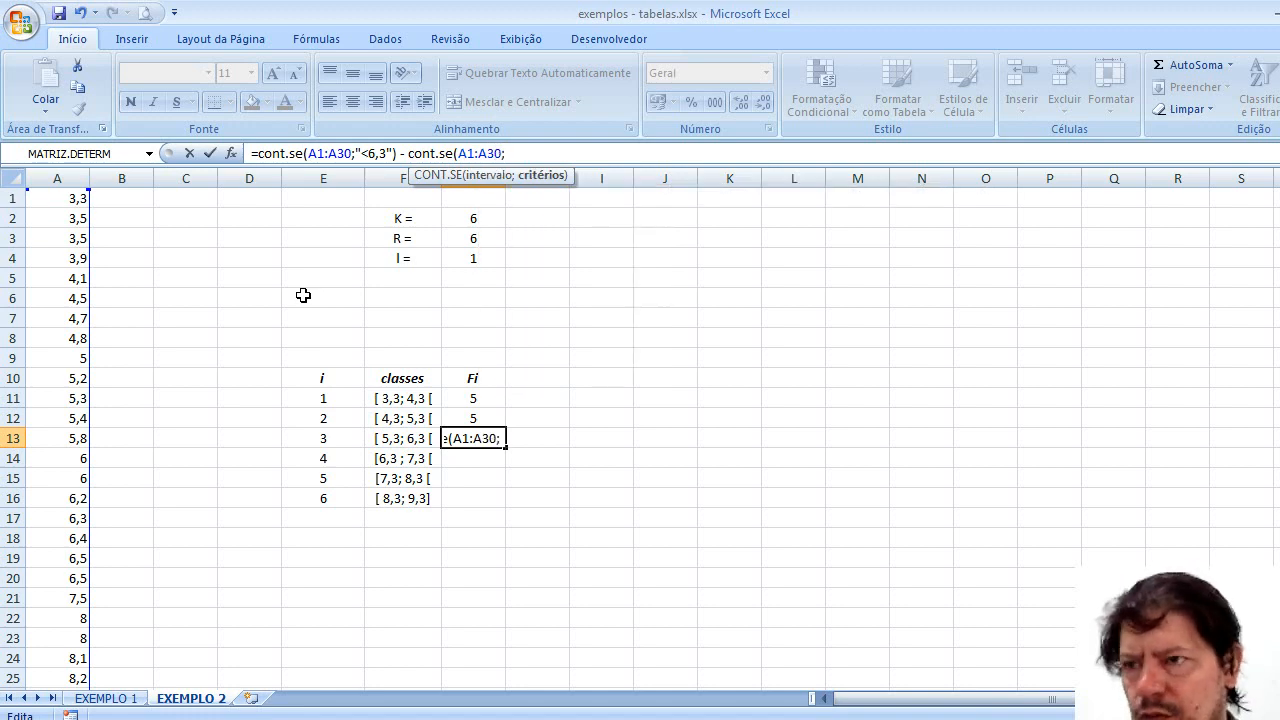
{"action": "type", "text": "\"<"}
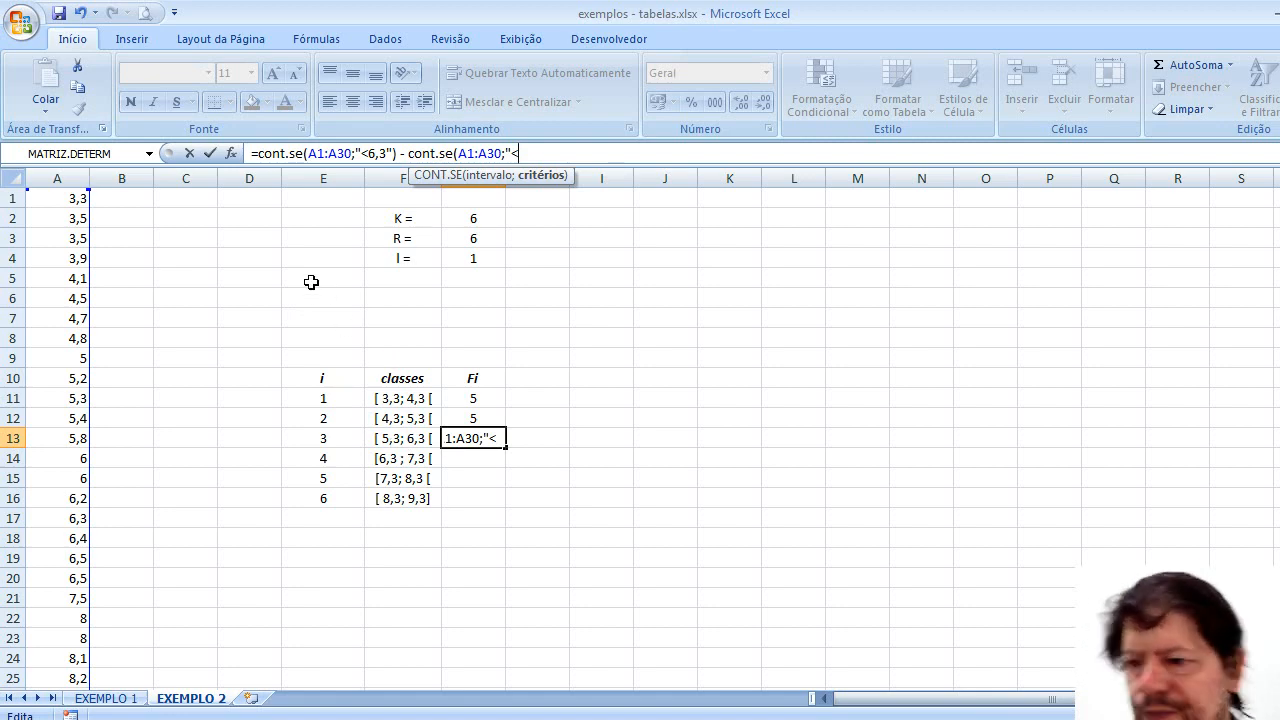
{"action": "type", "text": "5,3"}
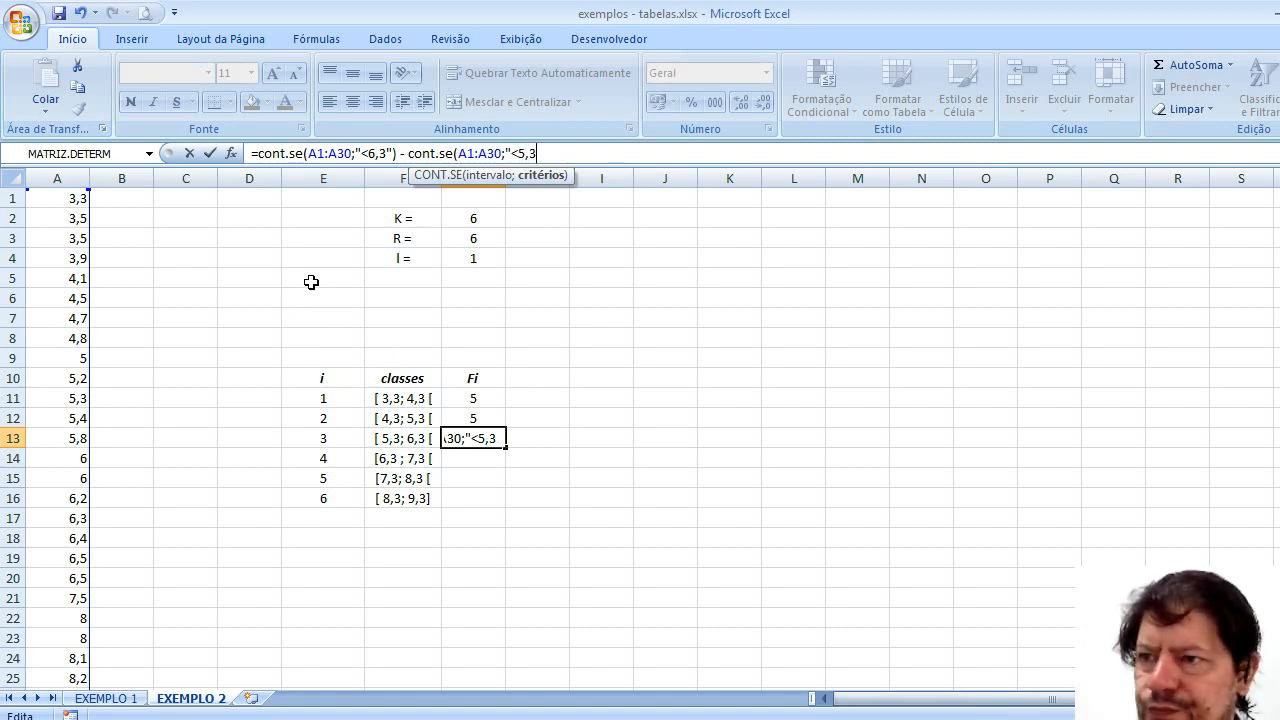
{"action": "type", "text": "\")"}
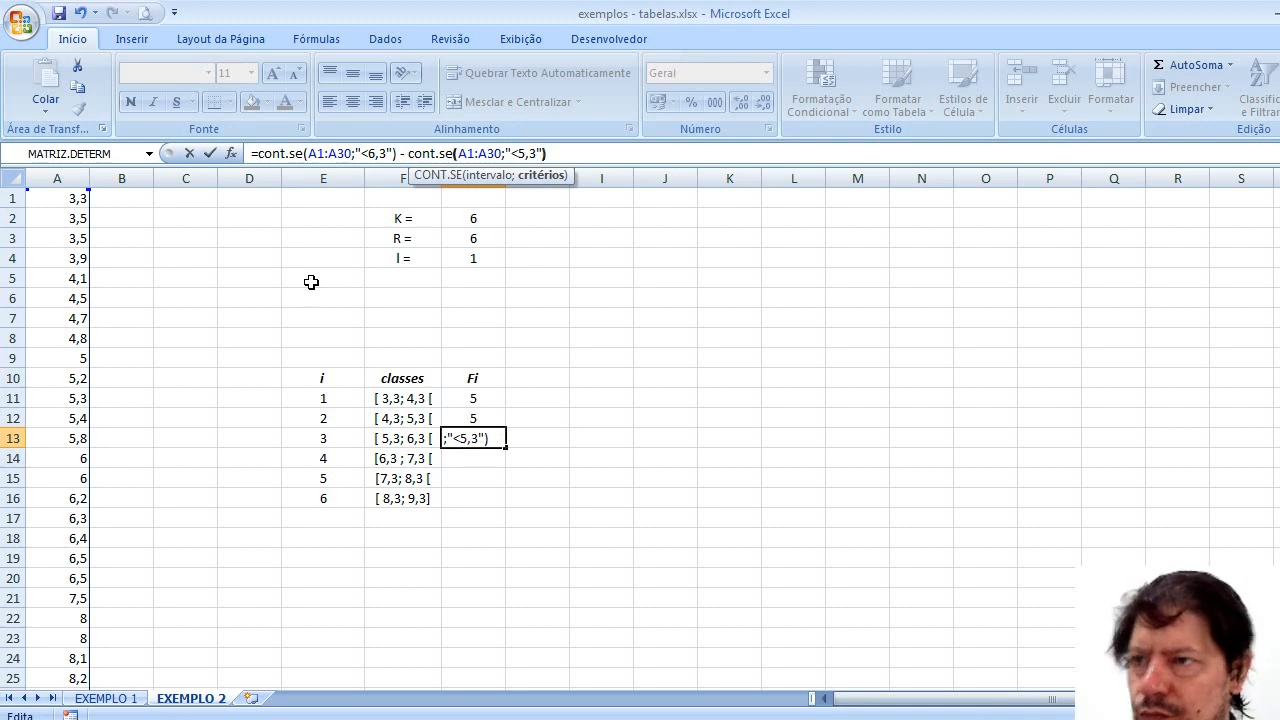
{"action": "key", "text": "Return"}
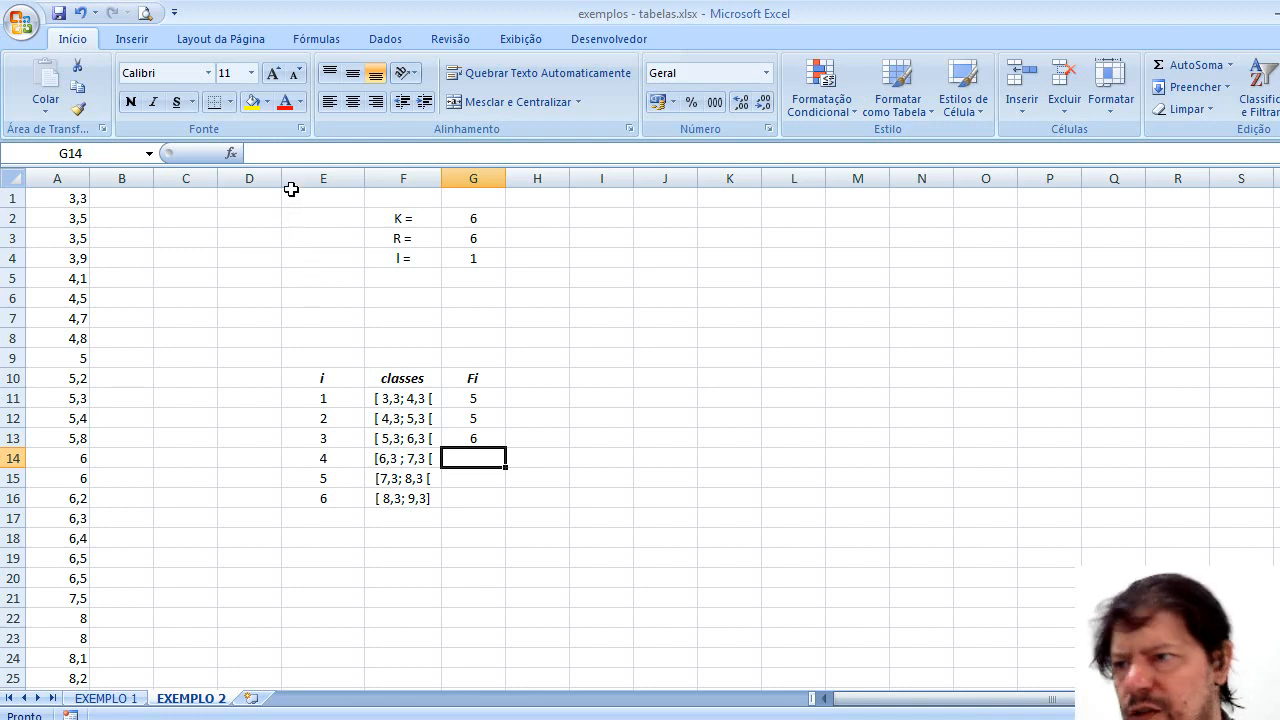
Step: Start the class 4 frequency formula in G14 with =cont.se(A1:A30;"<7,3")
{"action": "key", "text": "F2"}
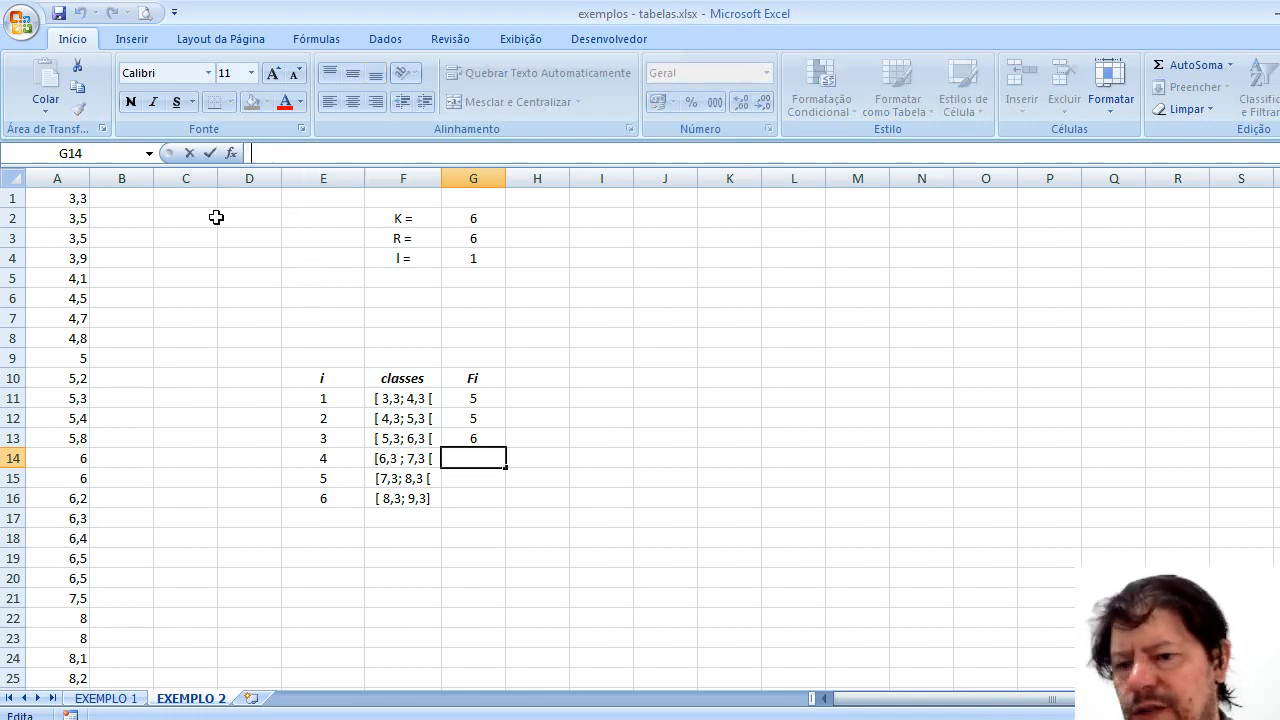
{"action": "type", "text": "=cont."}
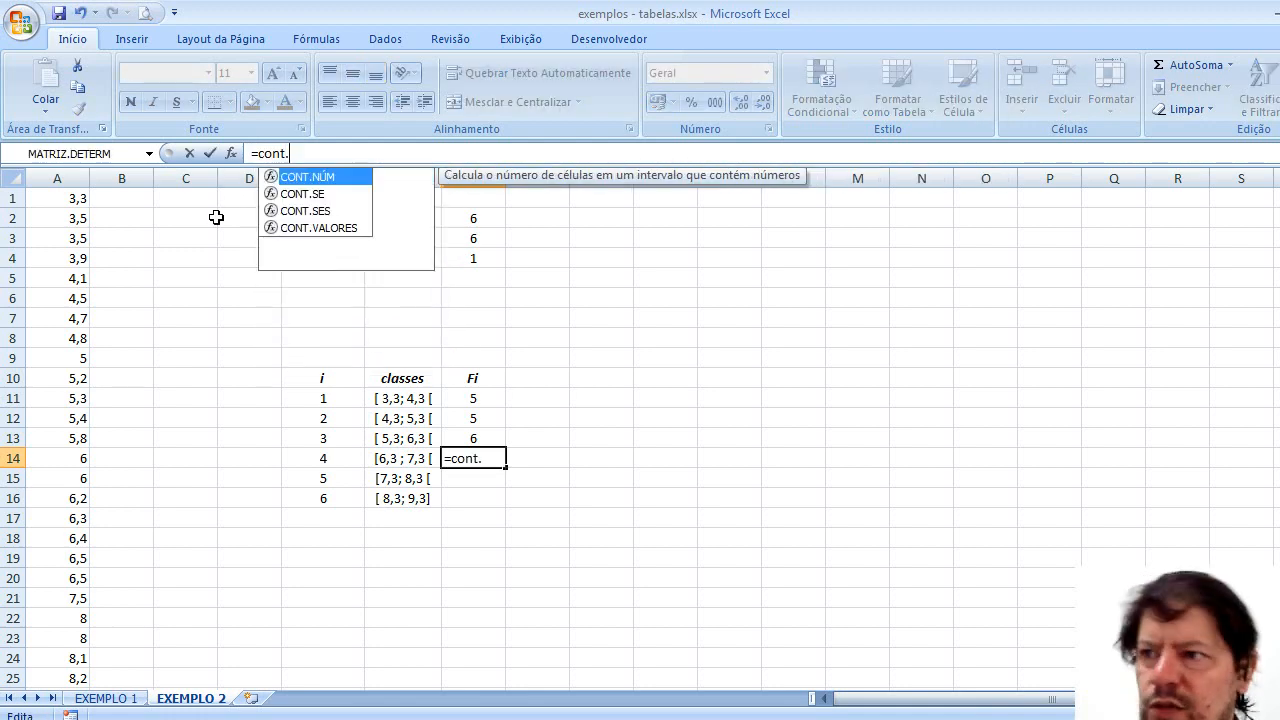
{"action": "type", "text": "se(A"}
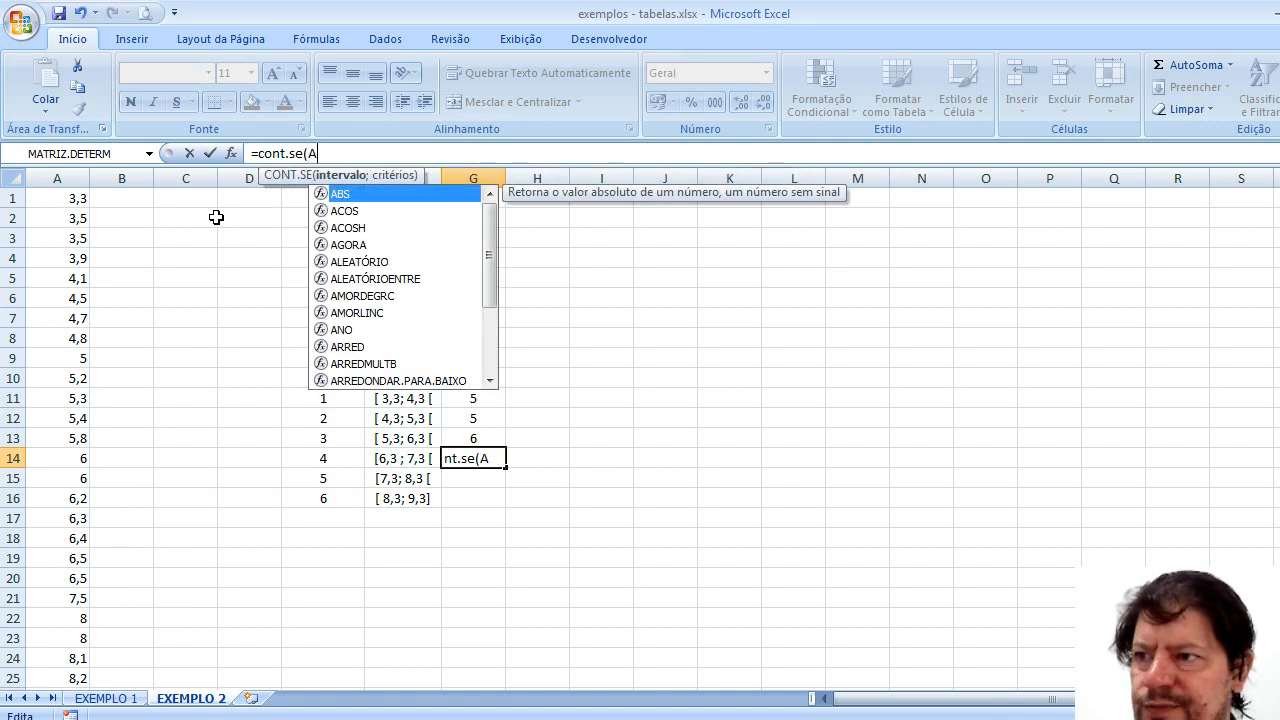
{"action": "type", "text": "1:"}
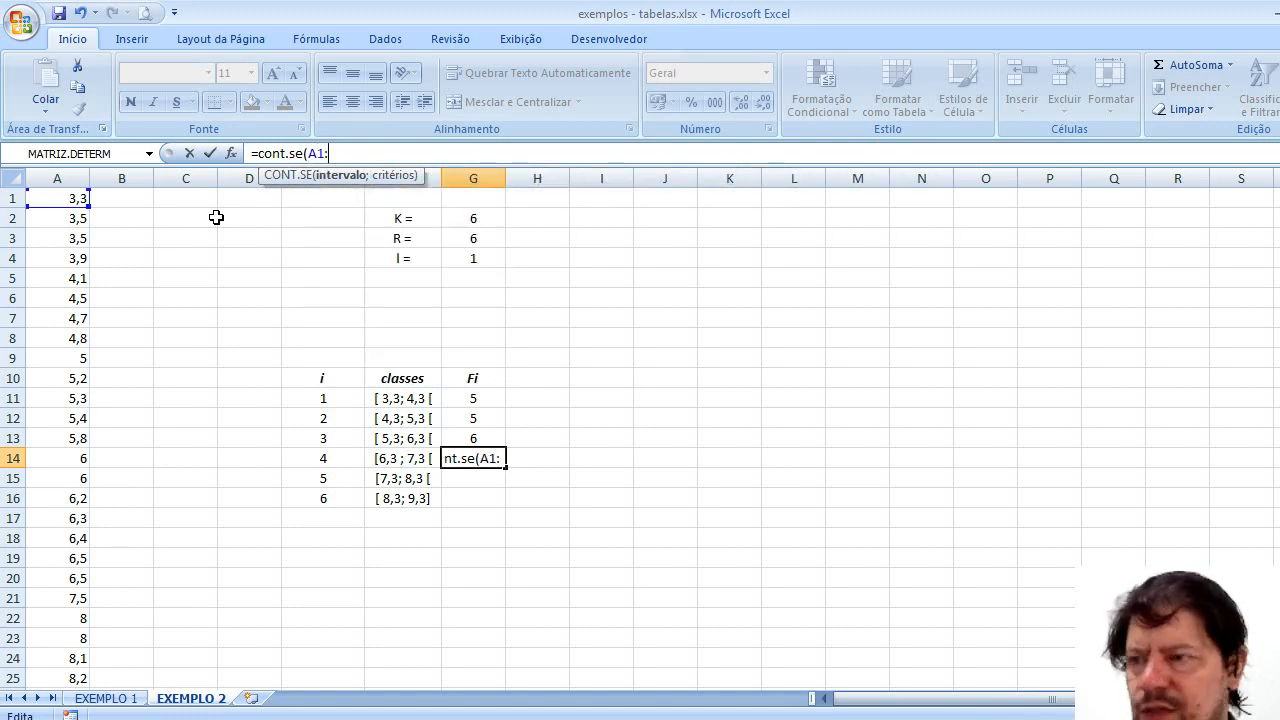
{"action": "type", "text": "A"}
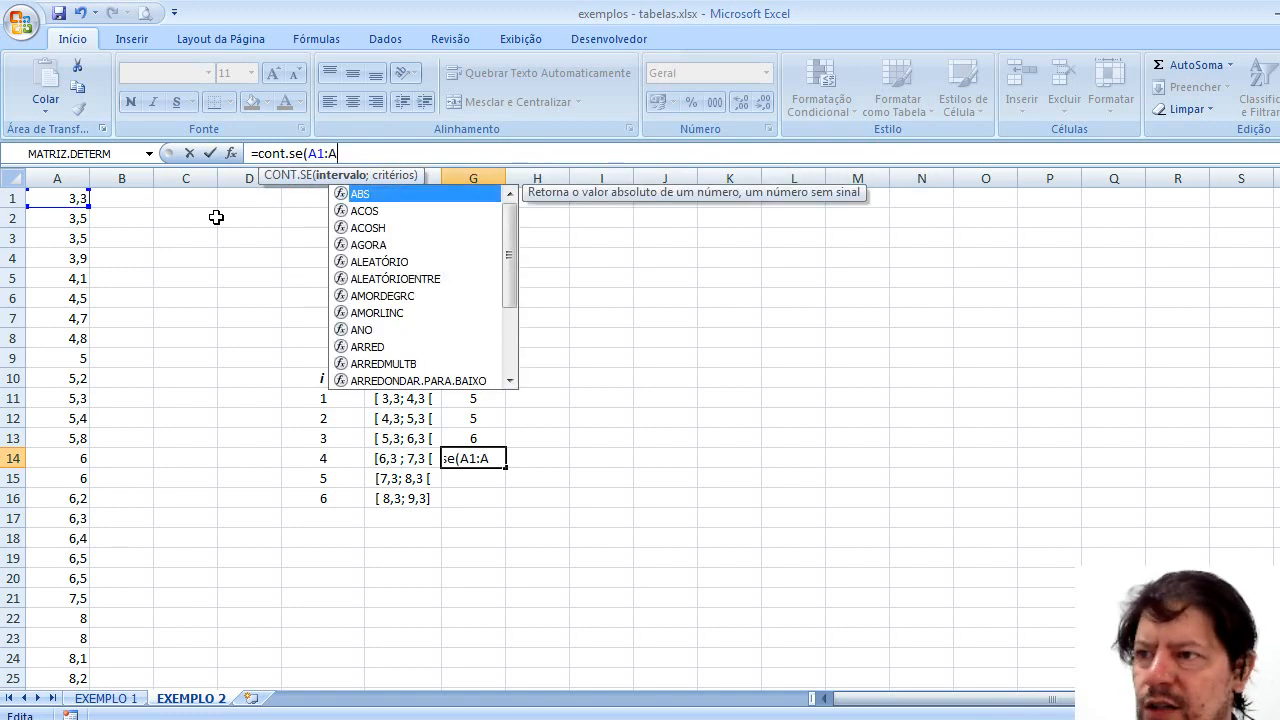
{"action": "type", "text": "30;"}
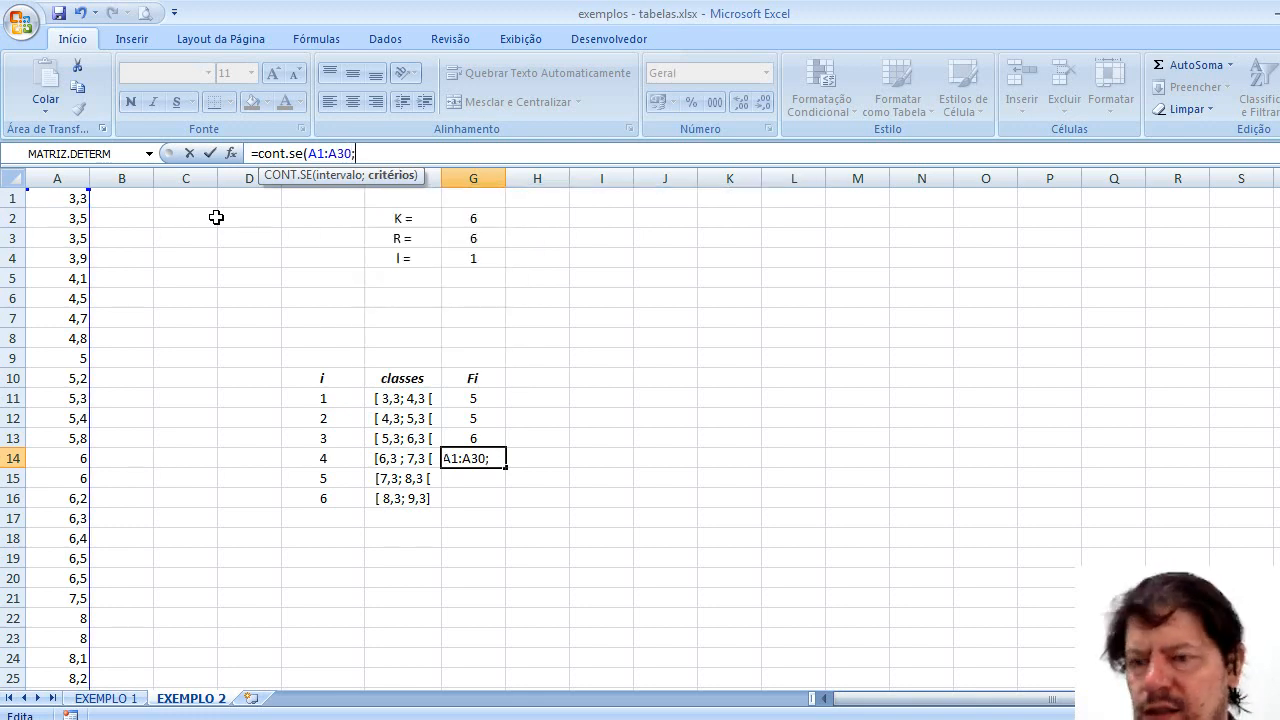
{"action": "type", "text": "\""}
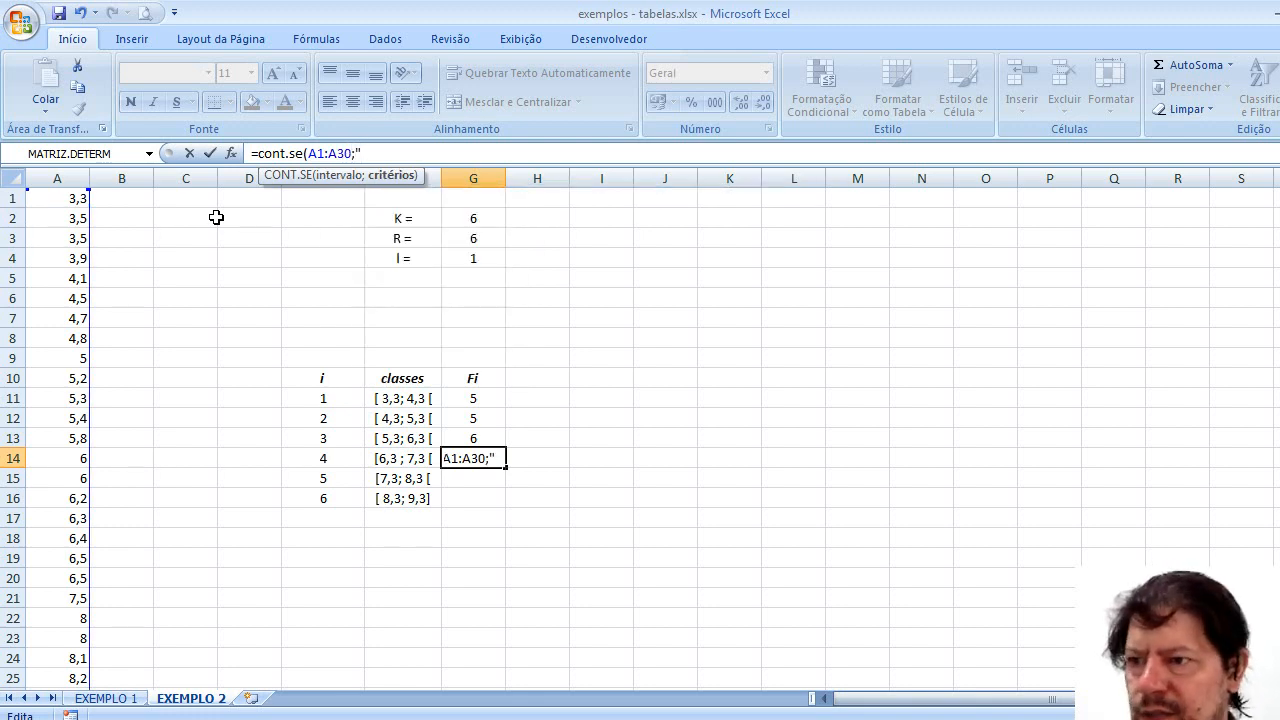
{"action": "type", "text": "7,3"}
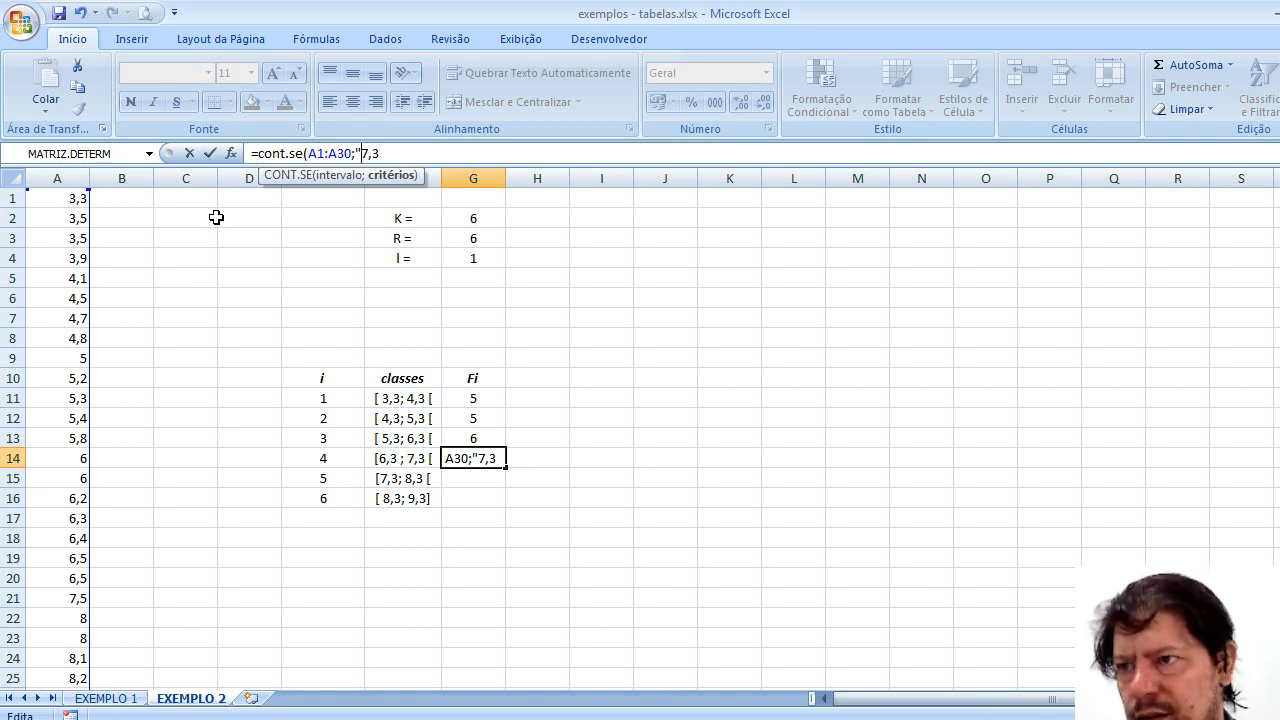
{"action": "key", "text": "Left"}
{"action": "key", "text": "Left"}
{"action": "key", "text": "Left"}
{"action": "type", "text": "<7,3"}
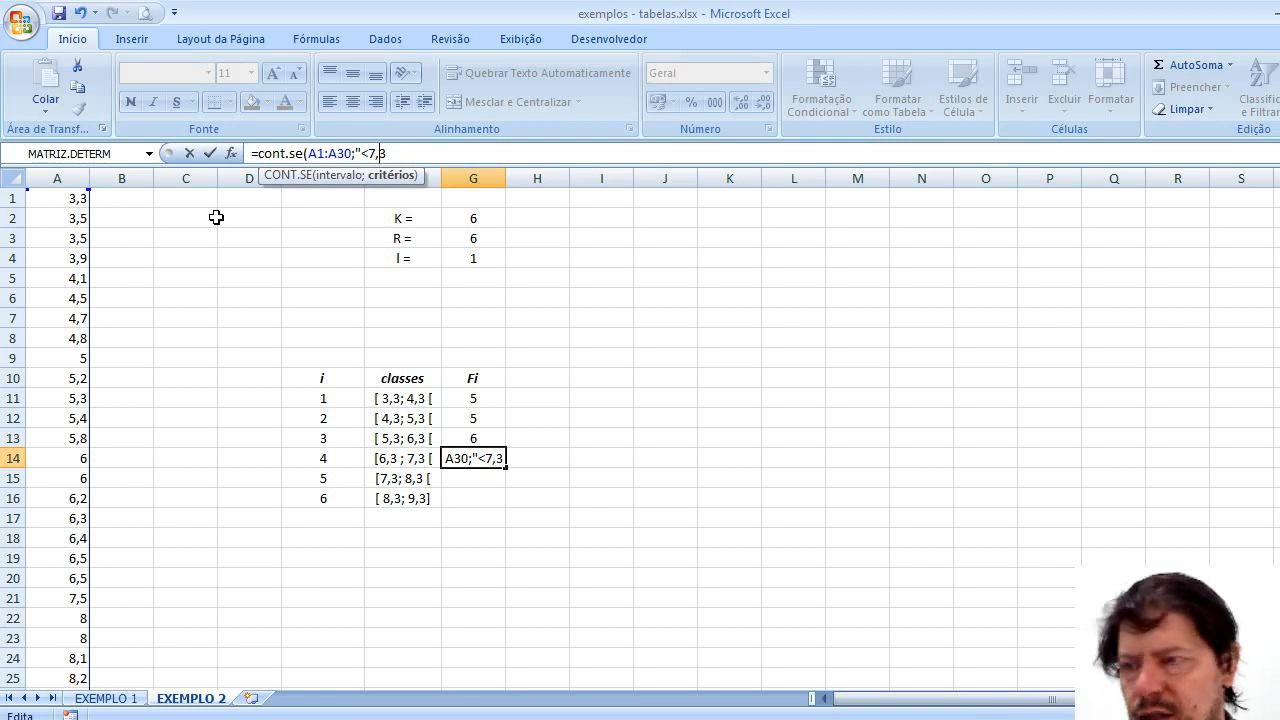
{"action": "type", "text": "\") "}
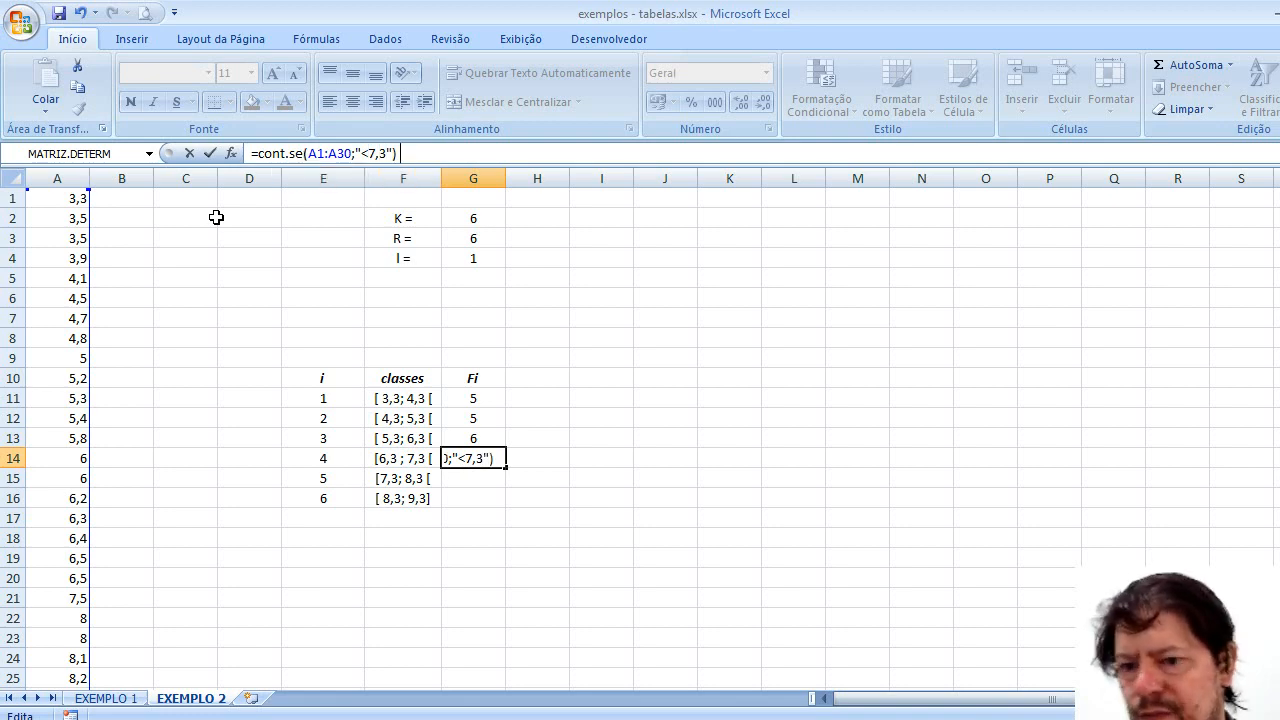
Step: Subtract cont.se(A1:A30;"<6,3") from the first count in G14 and enter the formula
{"action": "type", "text": "- cont"}
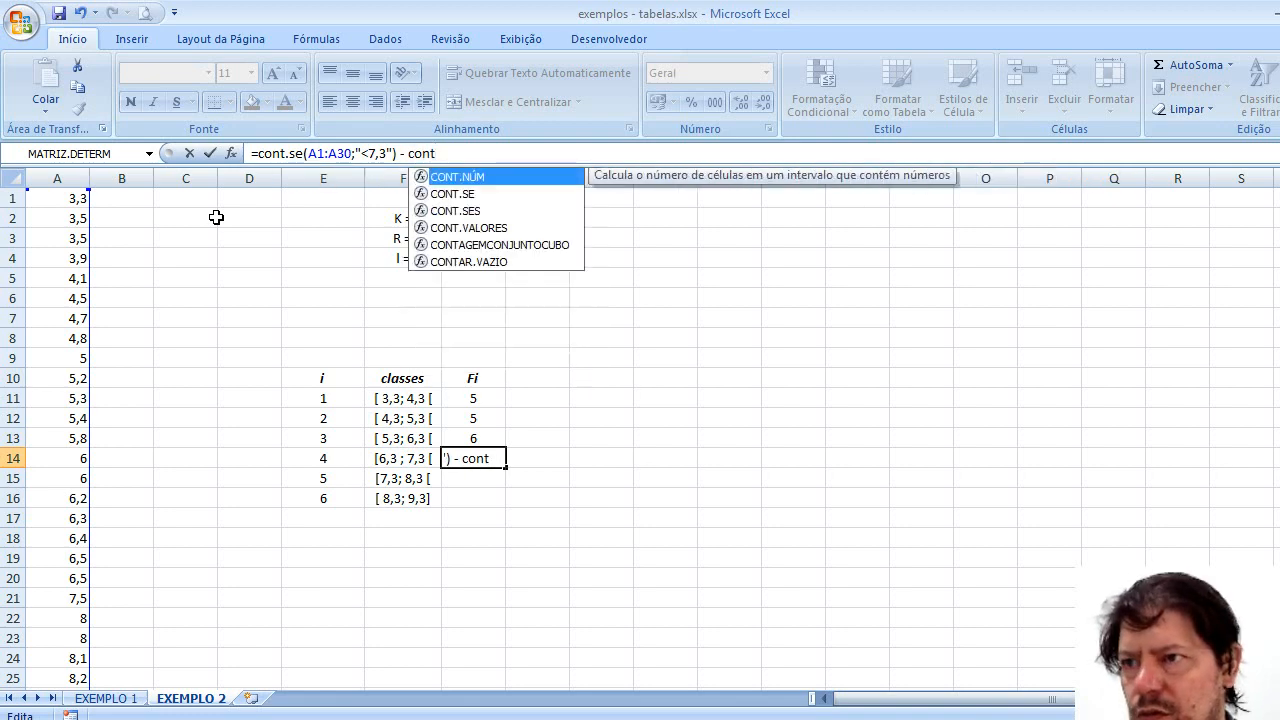
{"action": "type", "text": ".se(A1"}
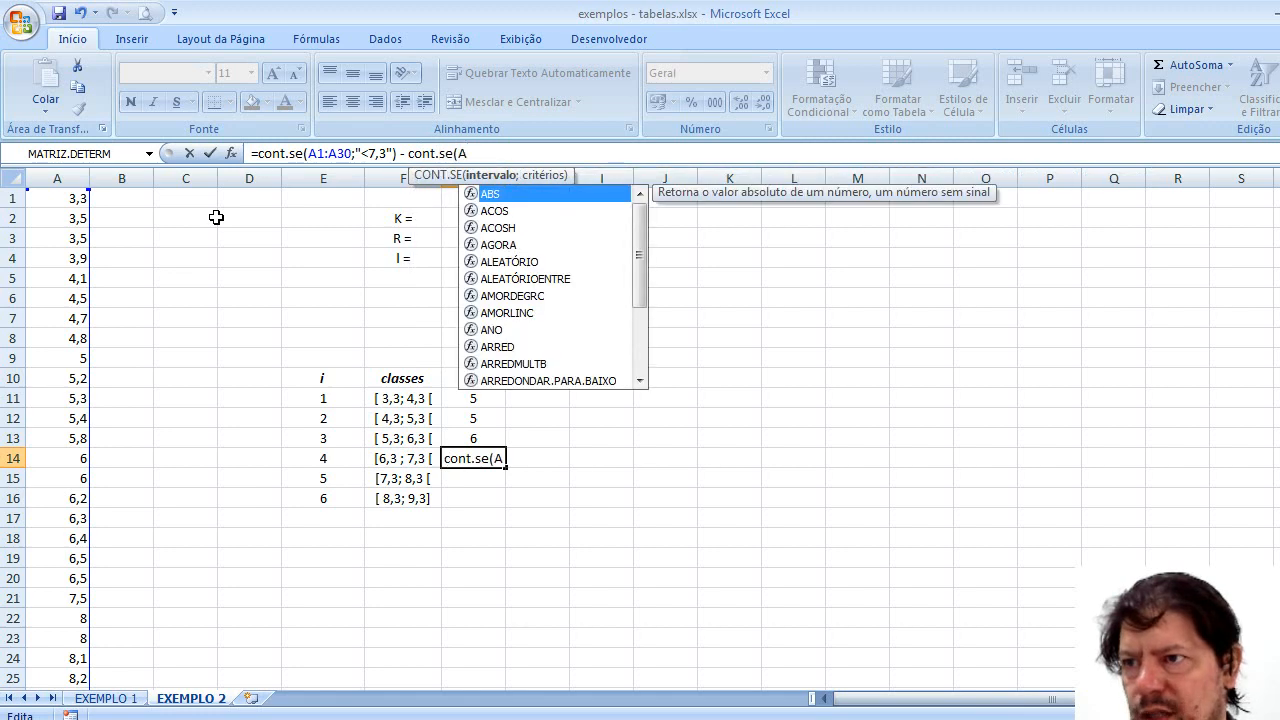
{"action": "type", "text": ":A30"}
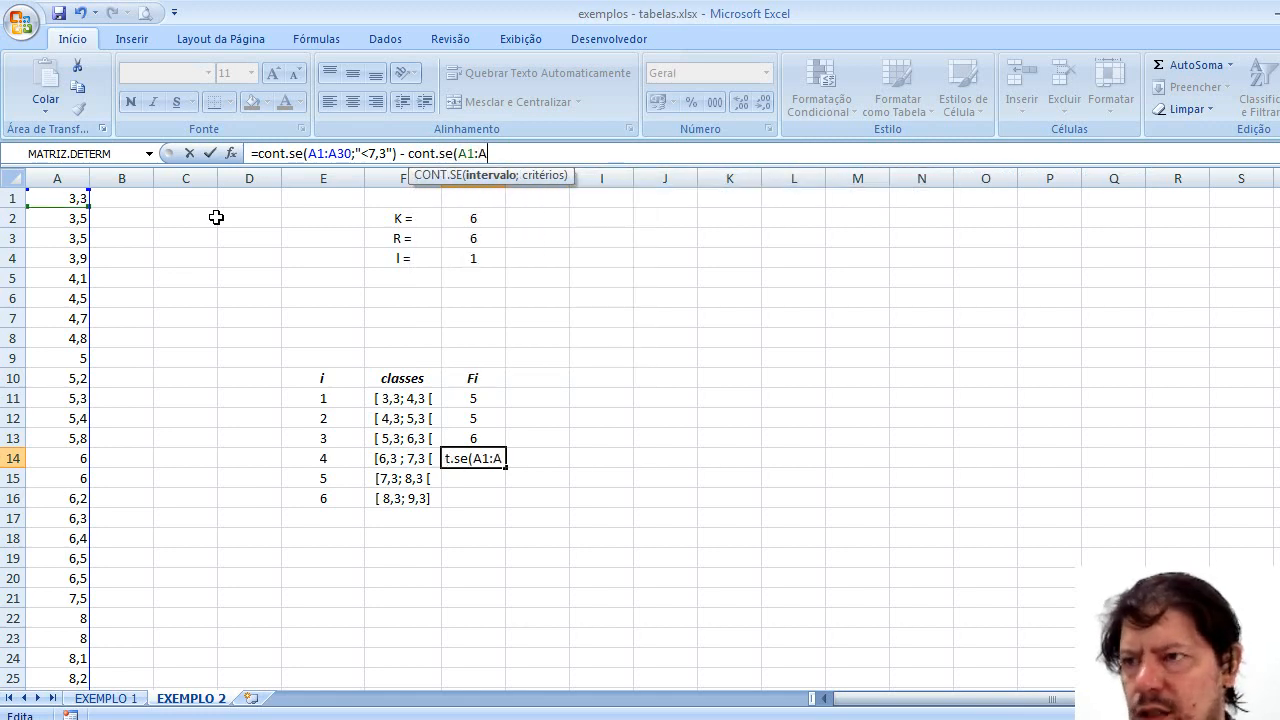
{"action": "type", "text": ";"}
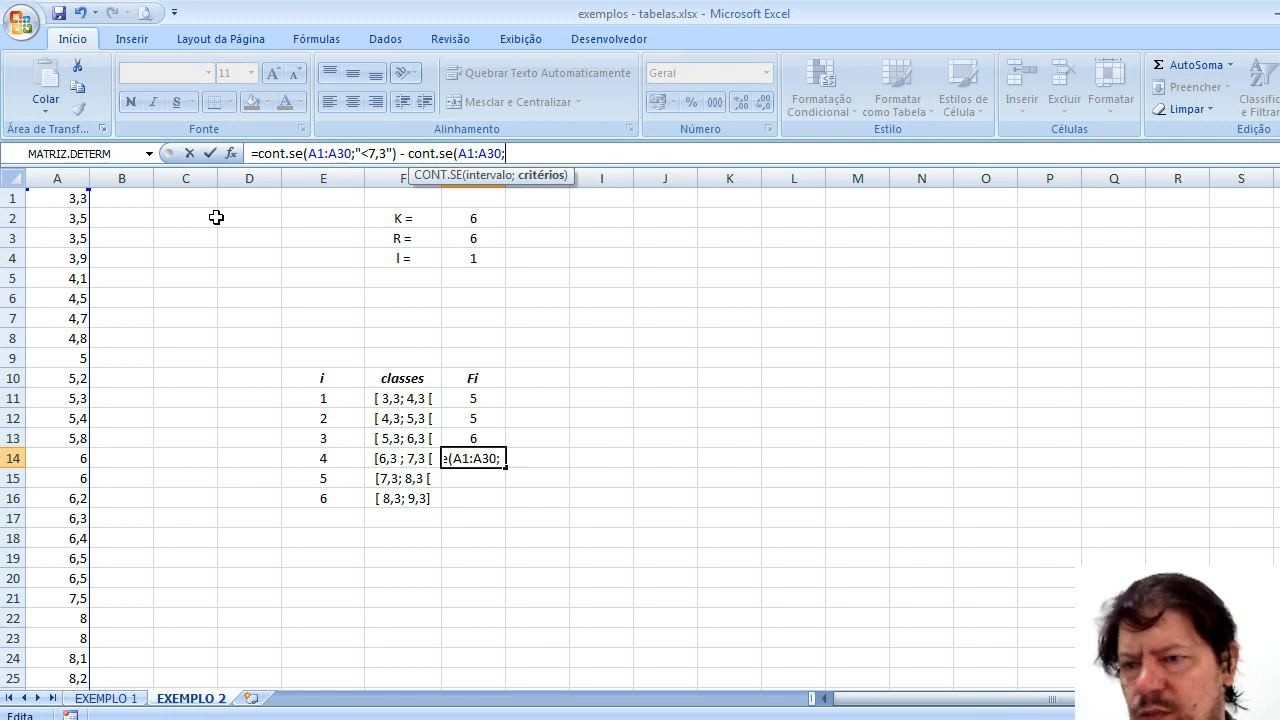
{"action": "type", "text": "\"<"}
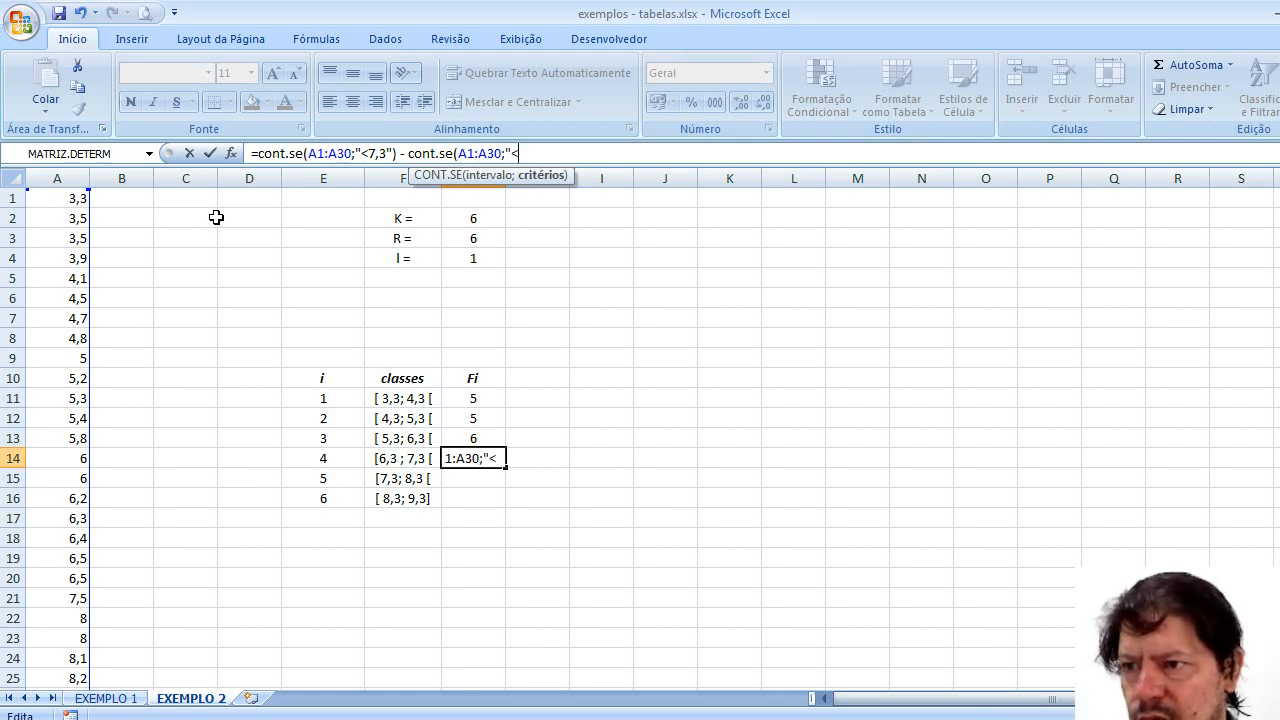
{"action": "type", "text": "6,3"}
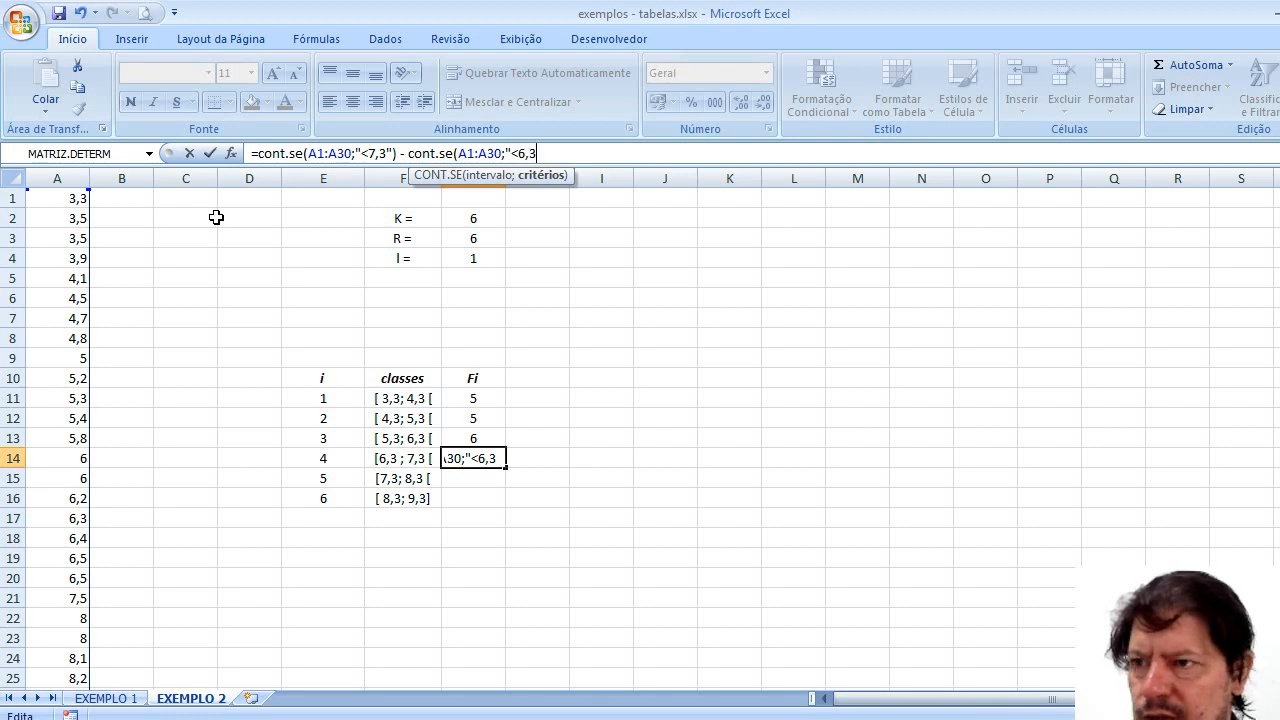
{"action": "type", "text": "\")"}
{"action": "key", "text": "Return"}
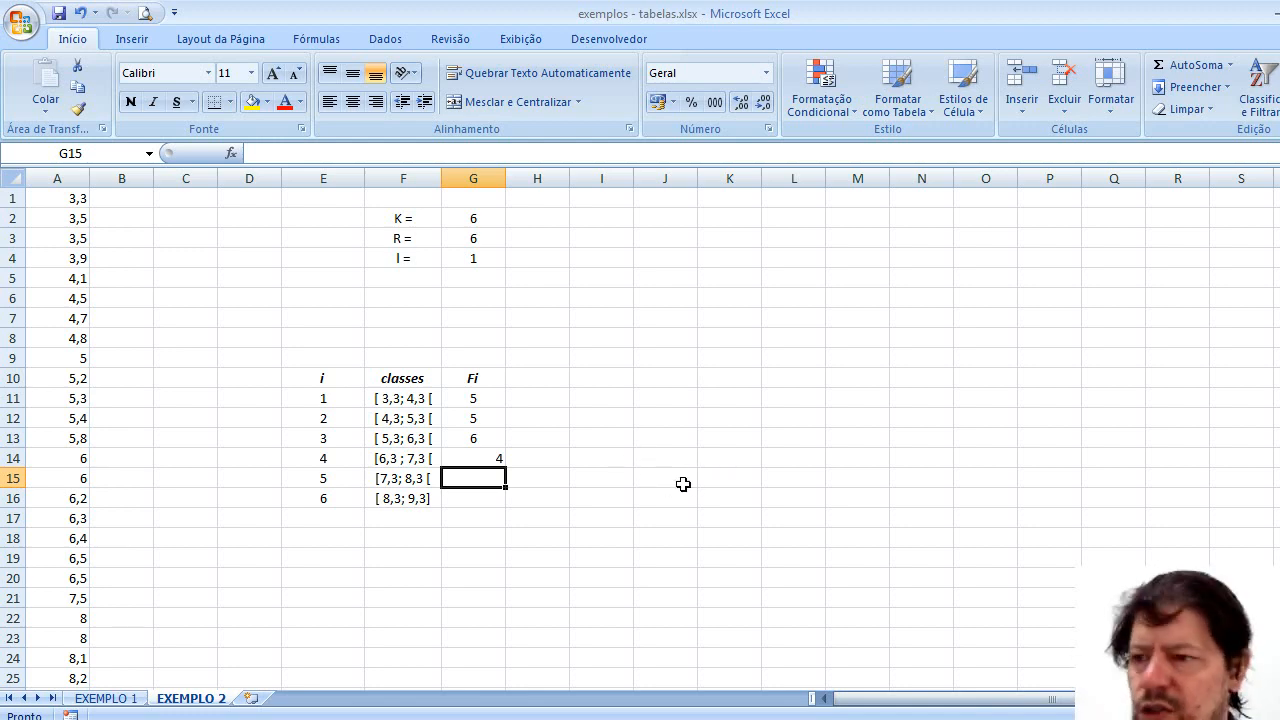
Step: Begin the class 5 frequency formula in G15 with =cont.se(A1:A30;"<8,3") followed by a minus sign
{"action": "left_click", "coordinate": [291, 152]}
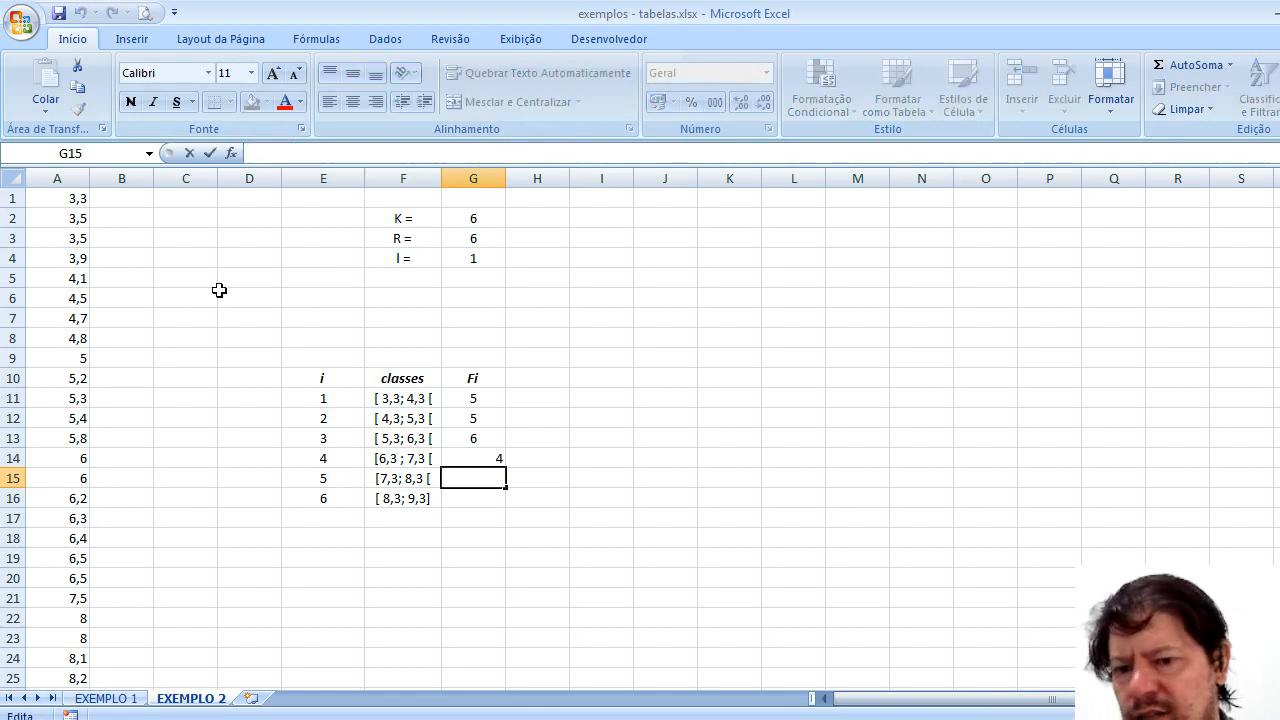
{"action": "type", "text": "=c"}
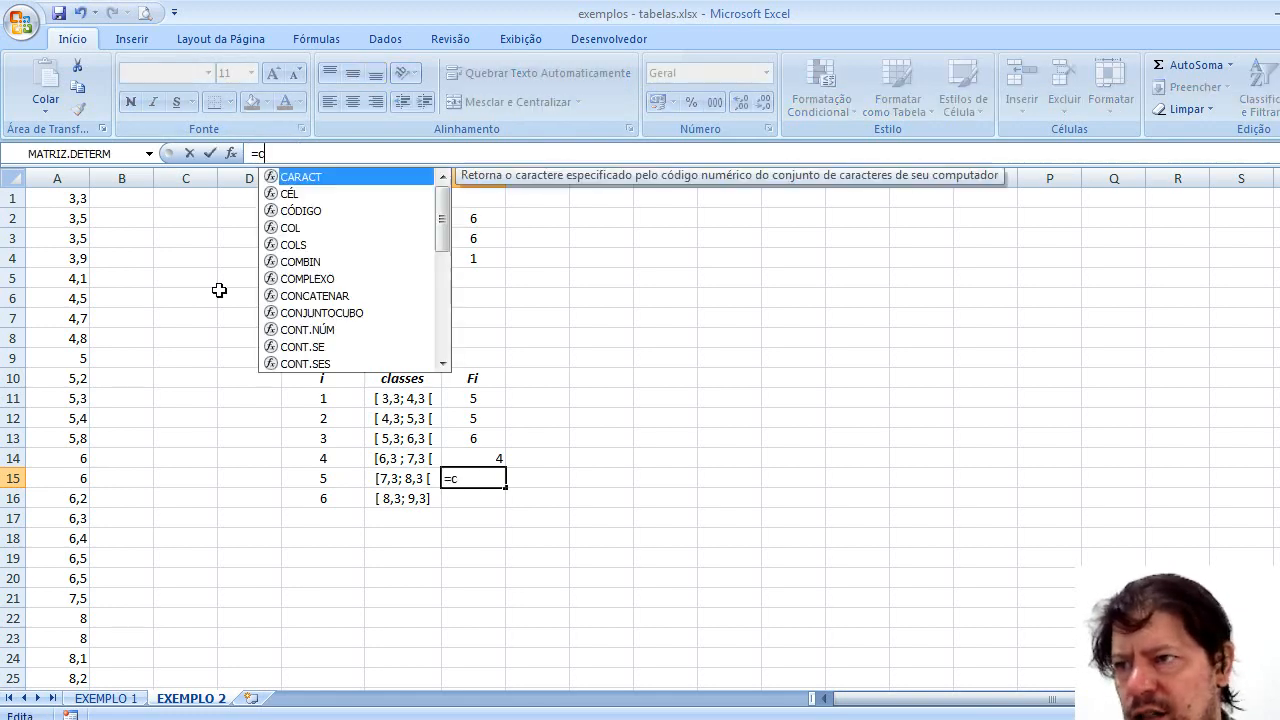
{"action": "type", "text": "ont.s"}
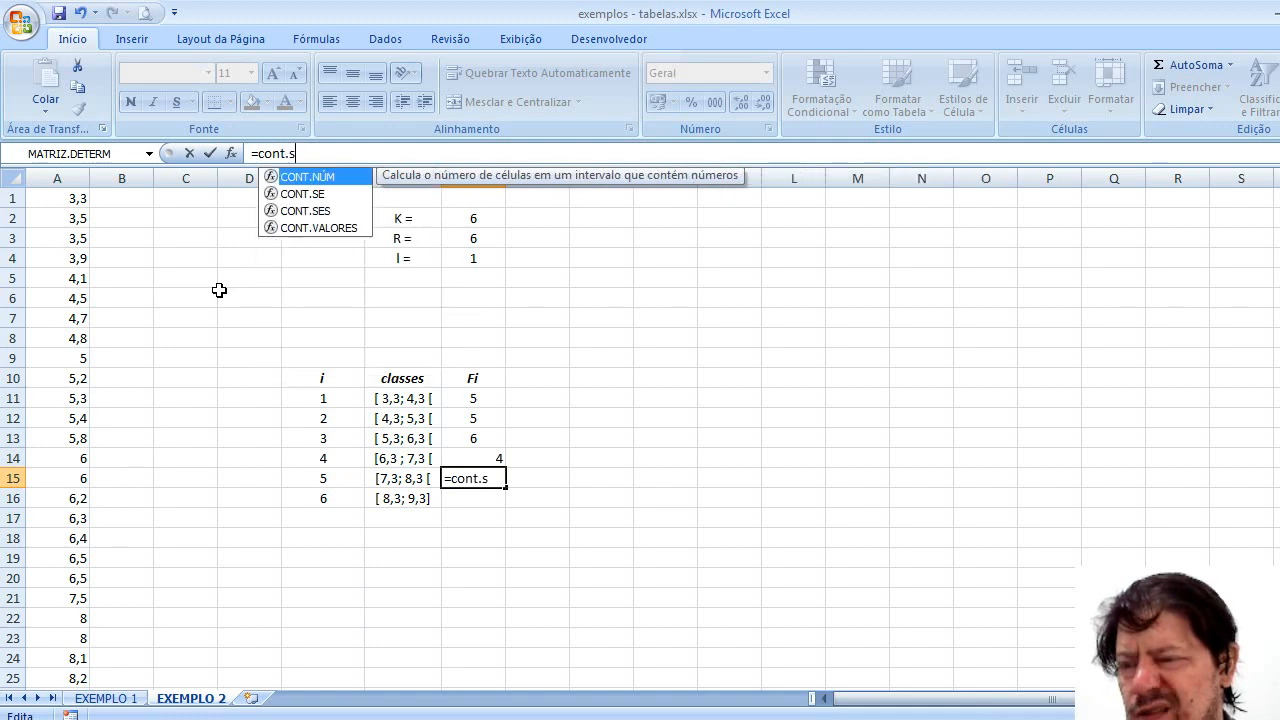
{"action": "type", "text": "e(A1:"}
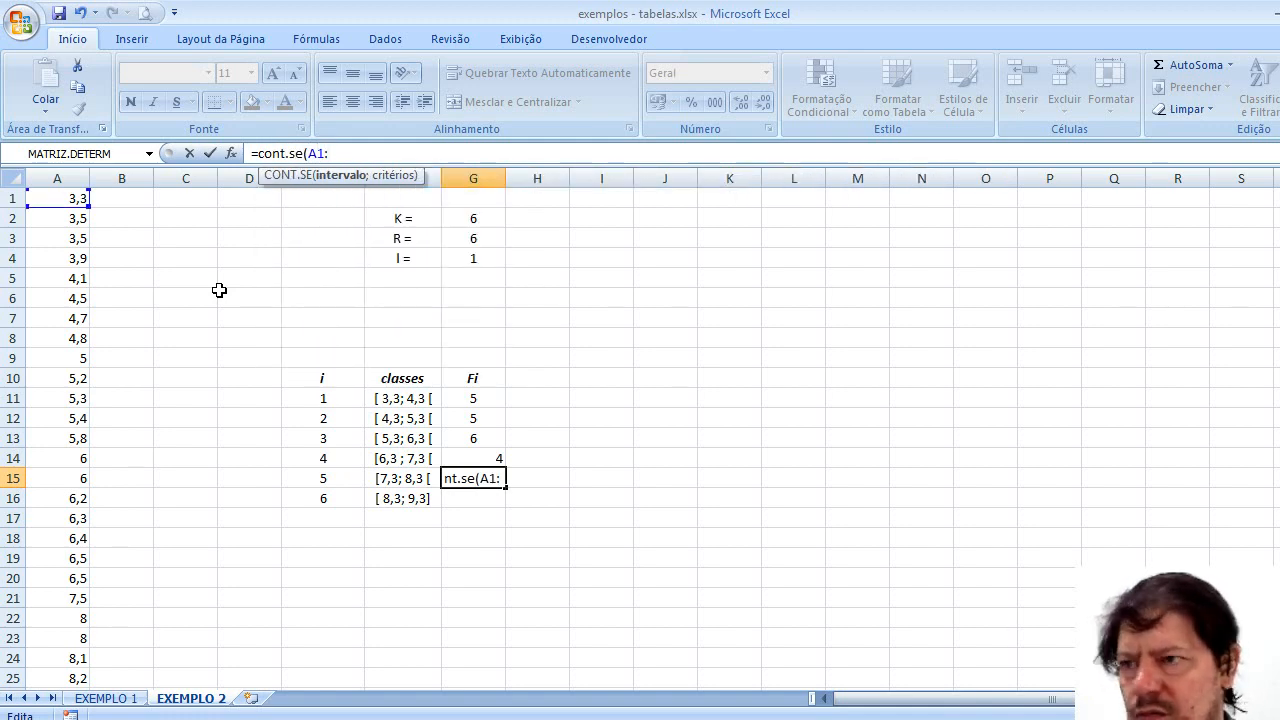
{"action": "type", "text": "A30"}
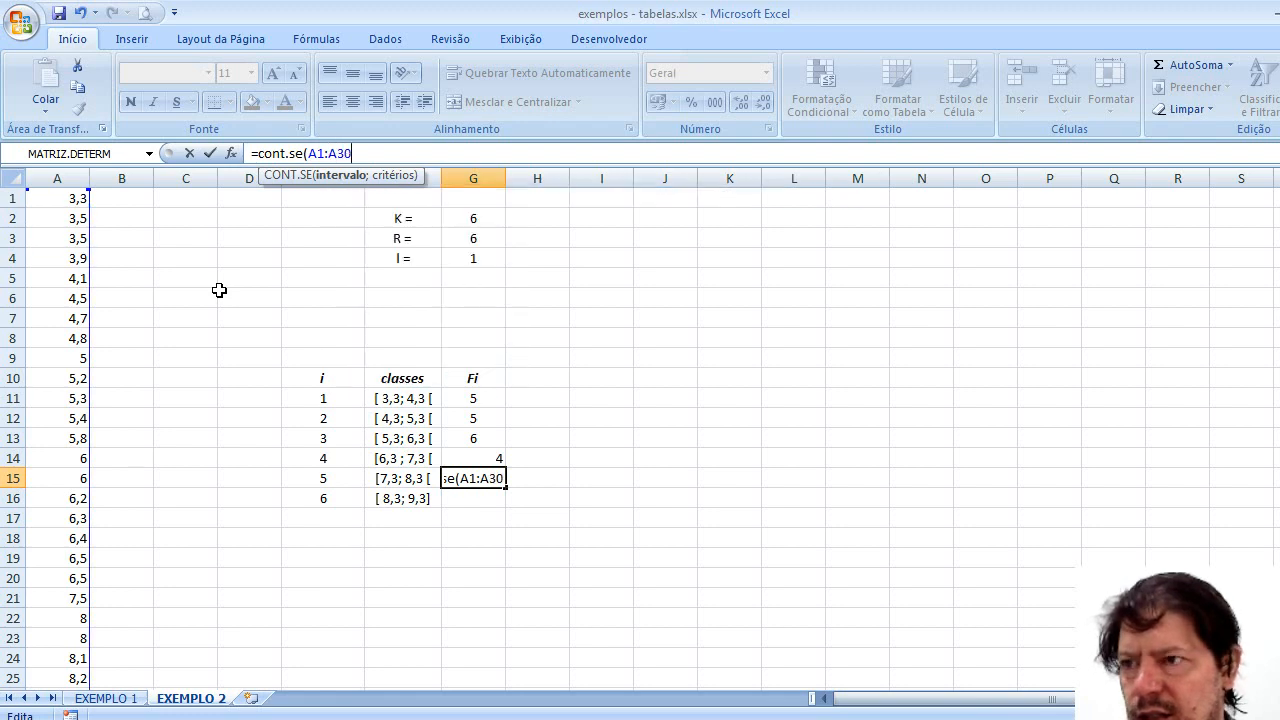
{"action": "type", "text": ";"}
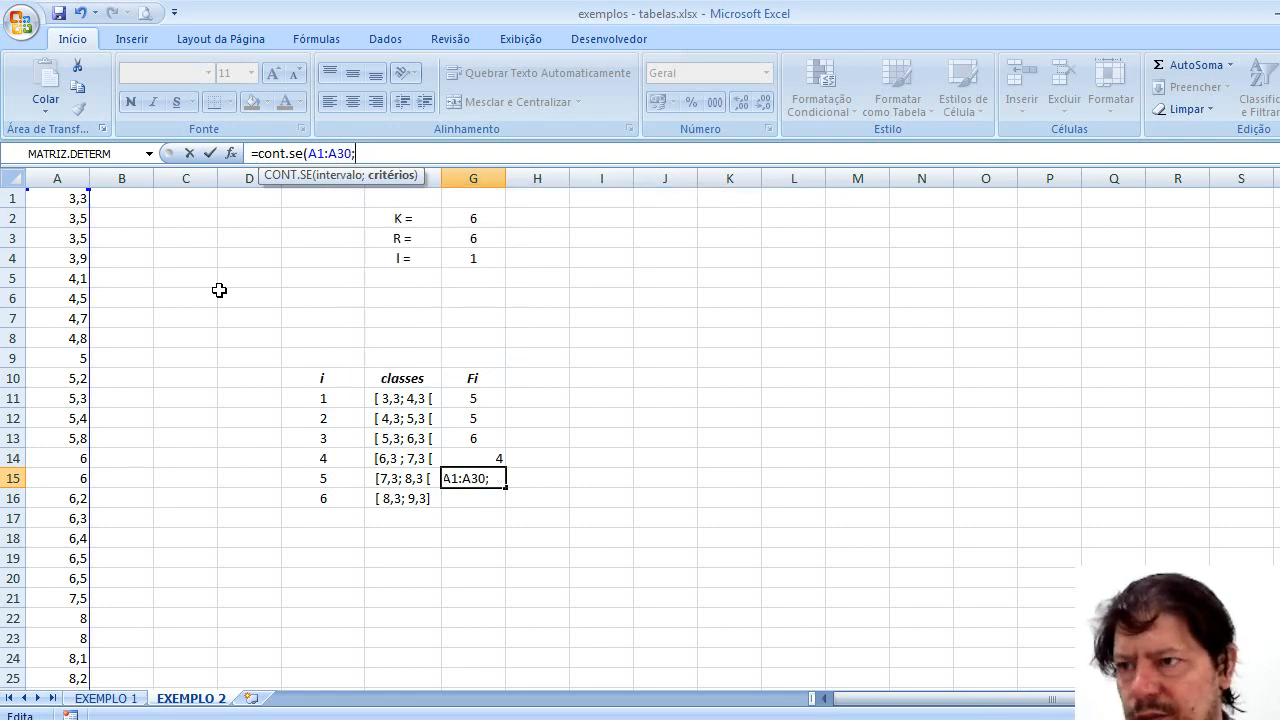
{"action": "type", "text": "\"<"}
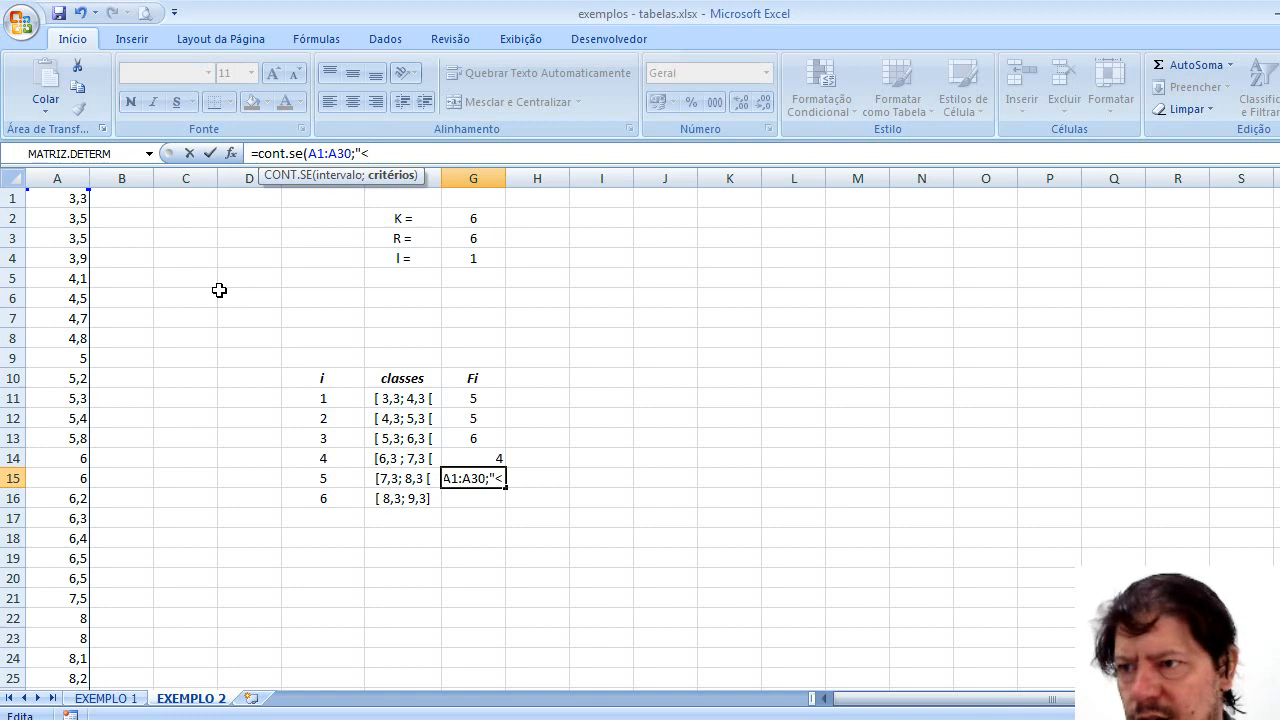
{"action": "type", "text": "8,3"}
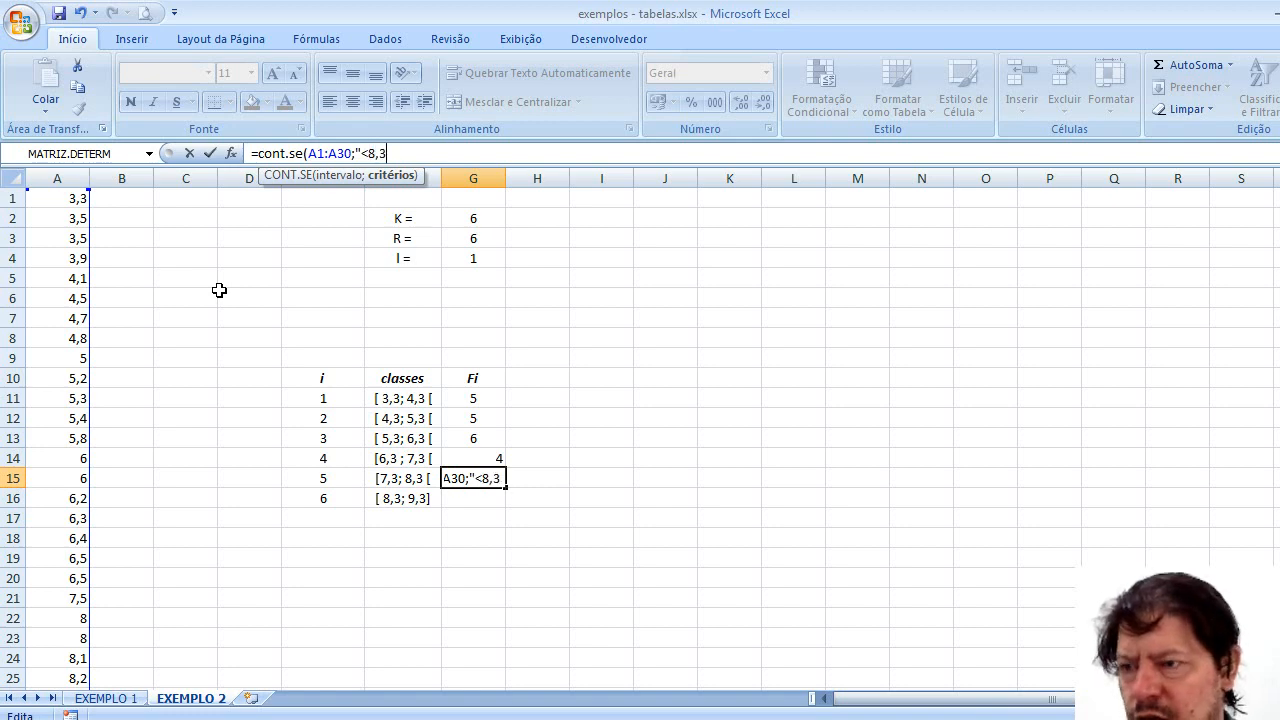
{"action": "type", "text": "\") -"}
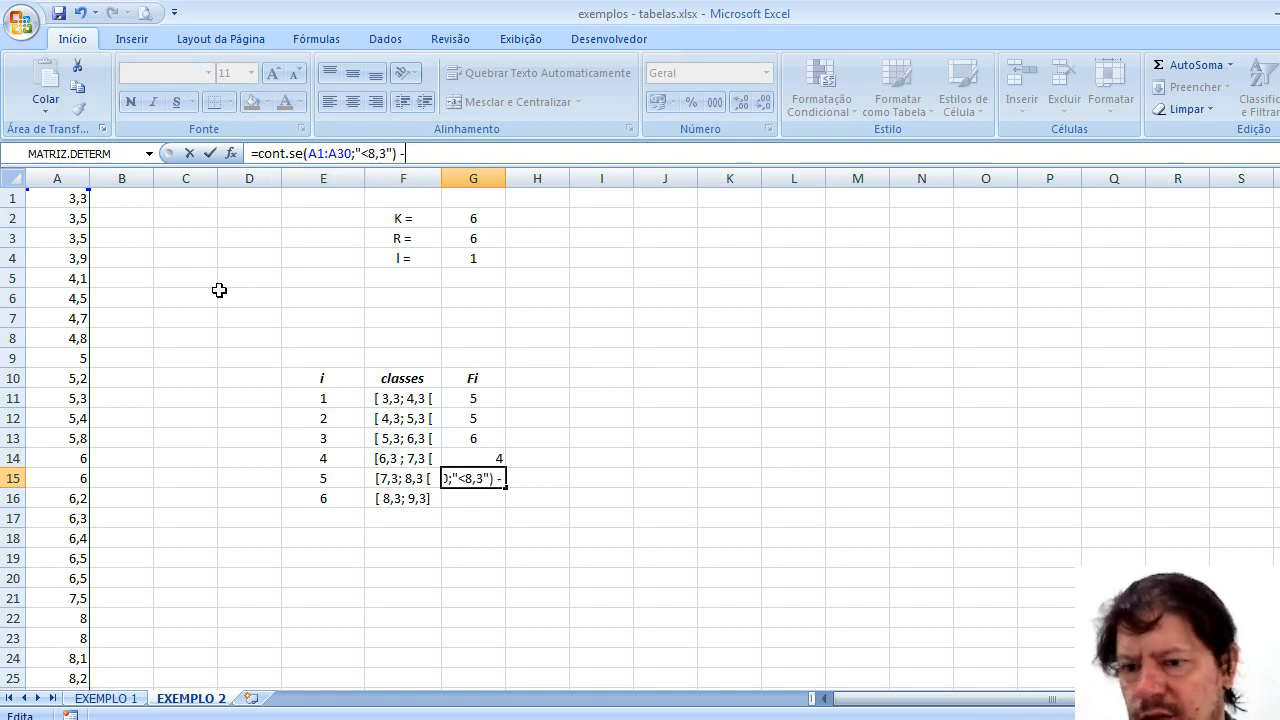
Step: Finish the class 5 formula in G15 by subtracting cont.se(A1:A30;"<7,3") and enter it
{"action": "type", "text": " cont."}
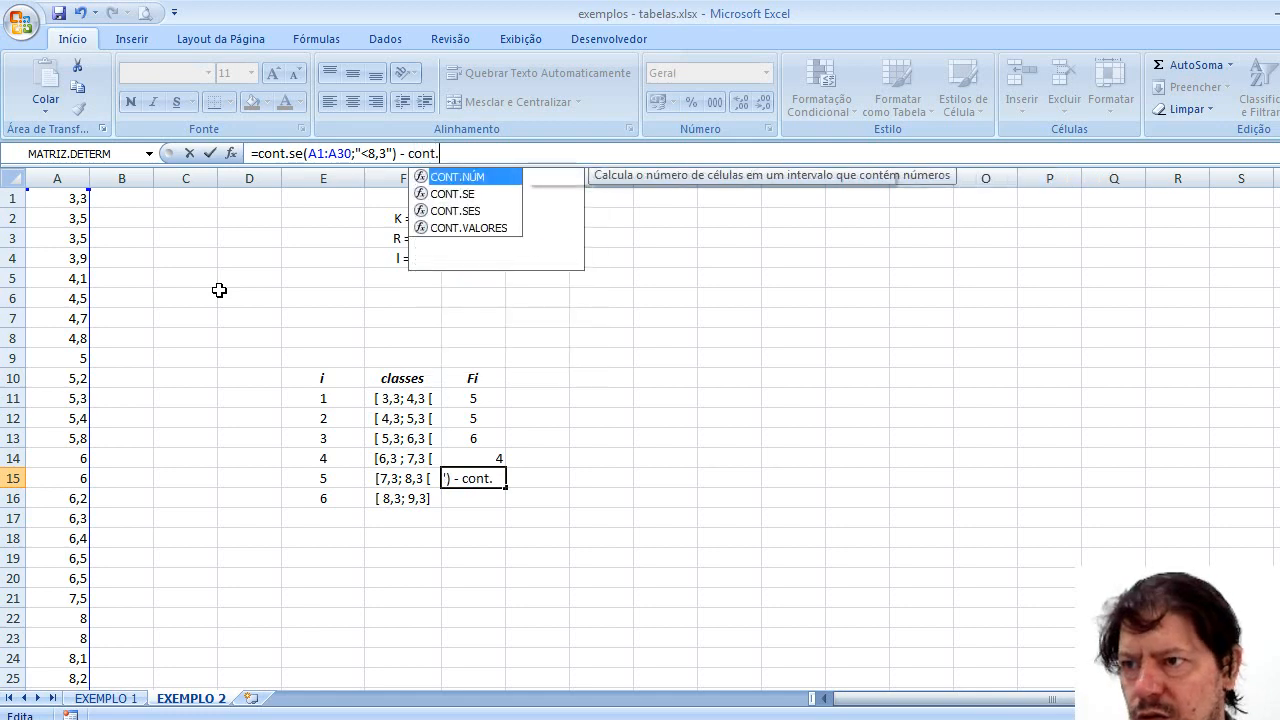
{"action": "type", "text": "se(A1"}
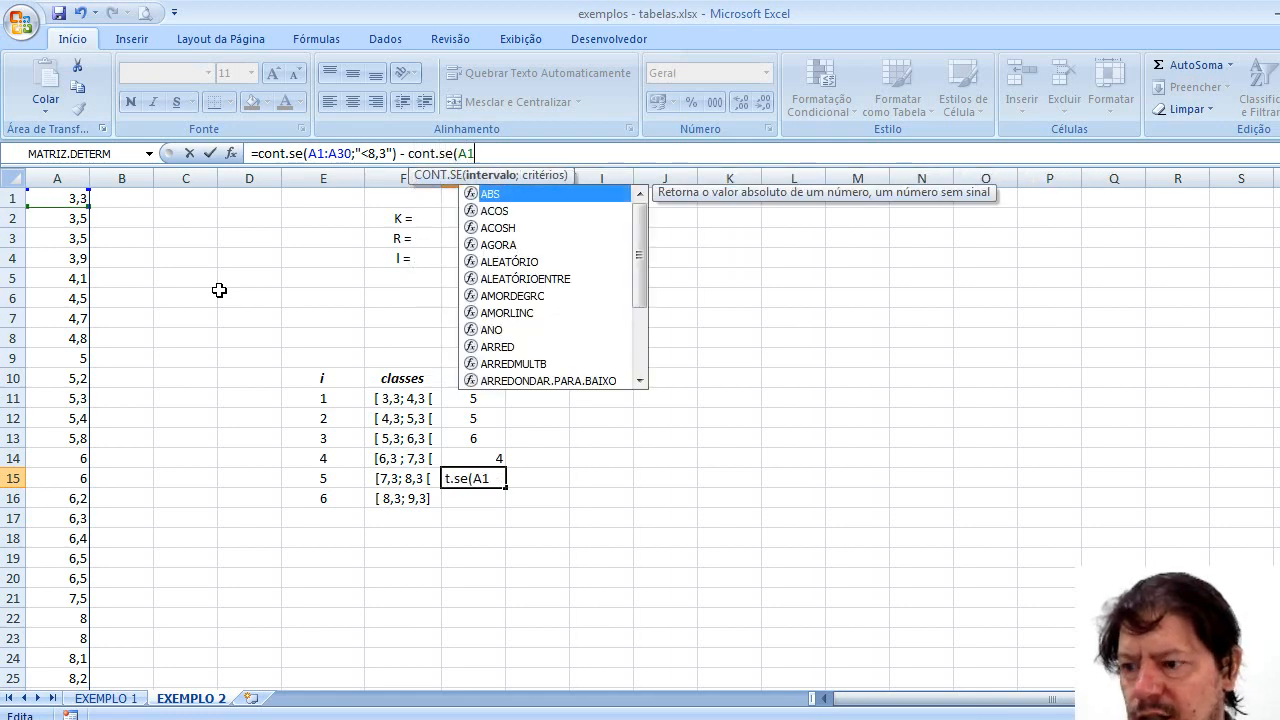
{"action": "type", "text": ":"}
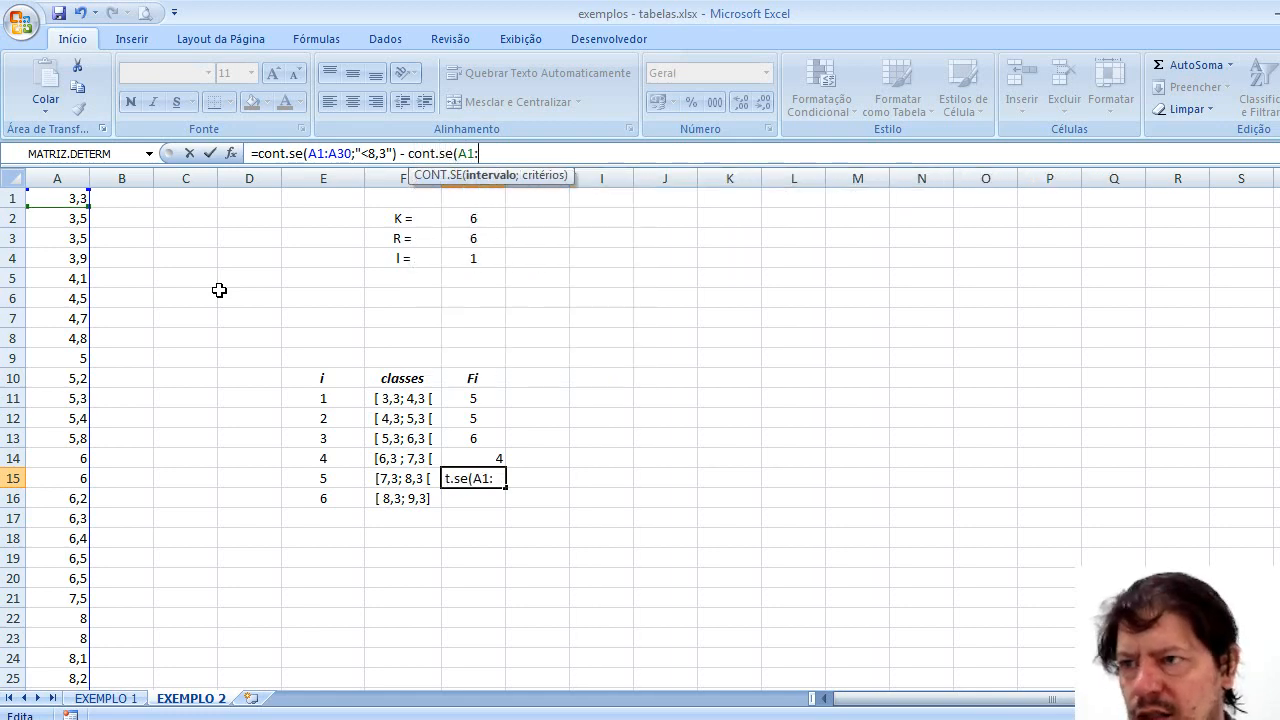
{"action": "type", "text": "A30"}
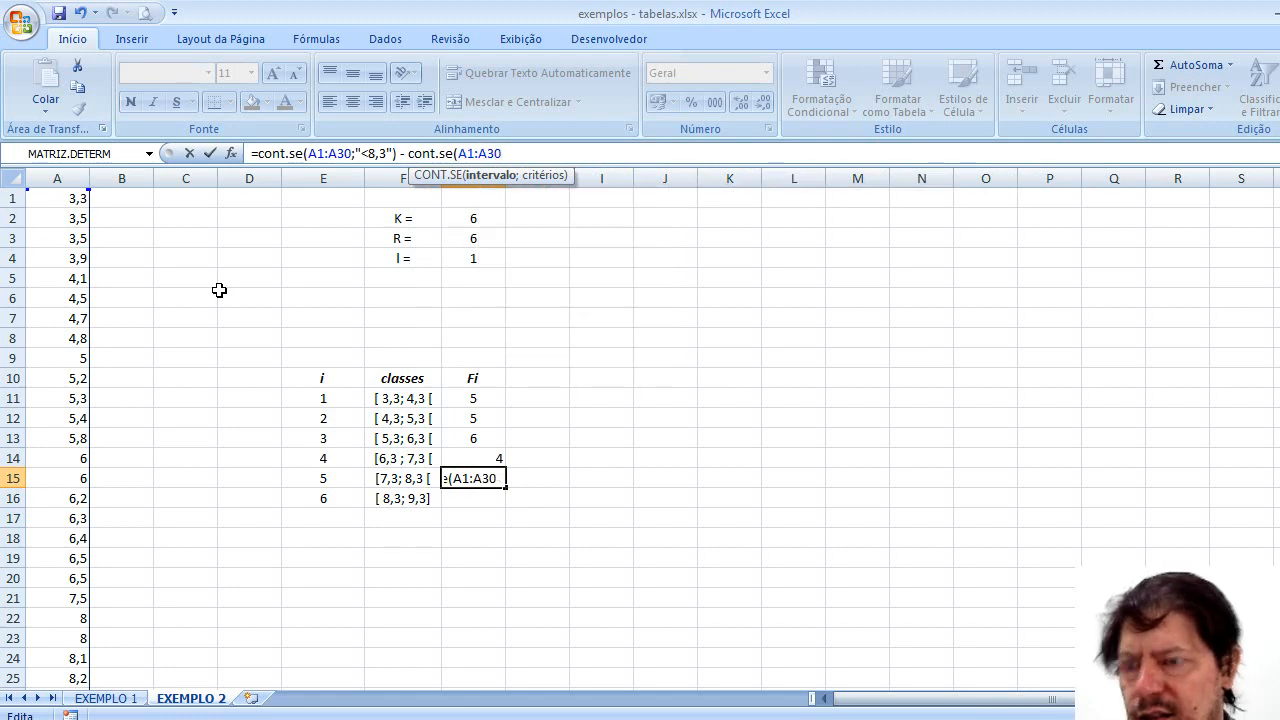
{"action": "type", "text": ";\""}
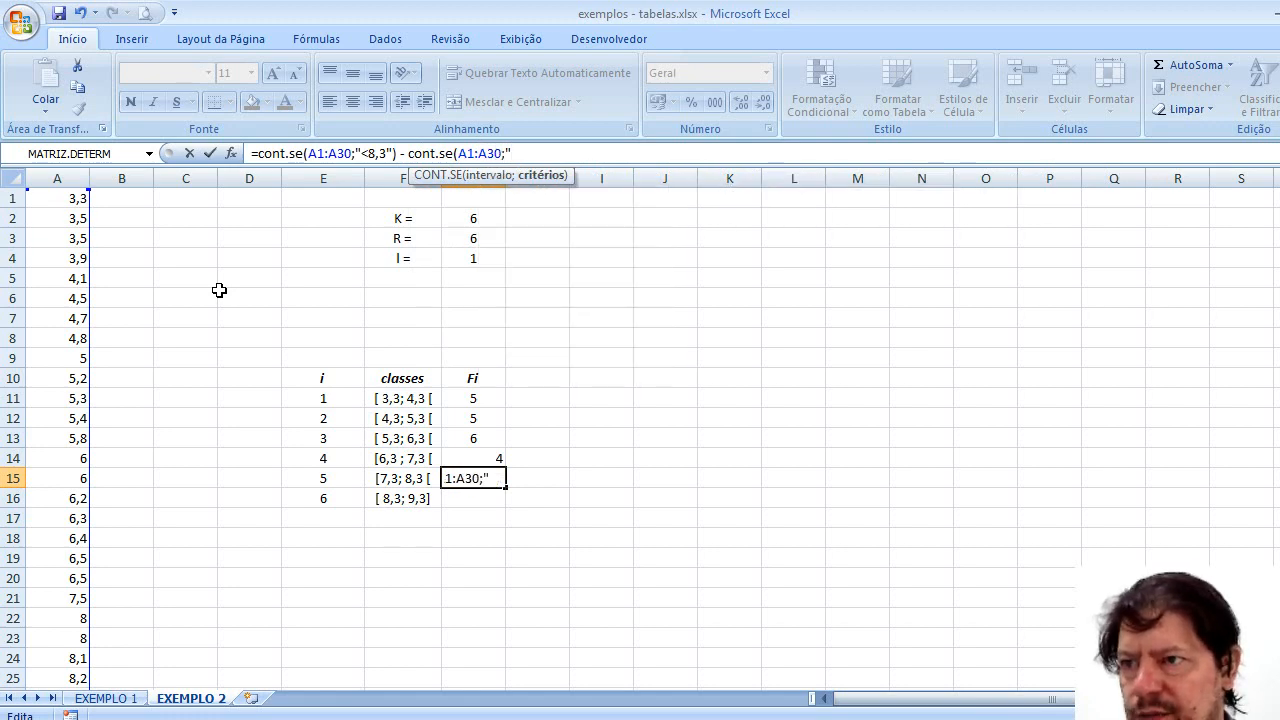
{"action": "type", "text": "<7,"}
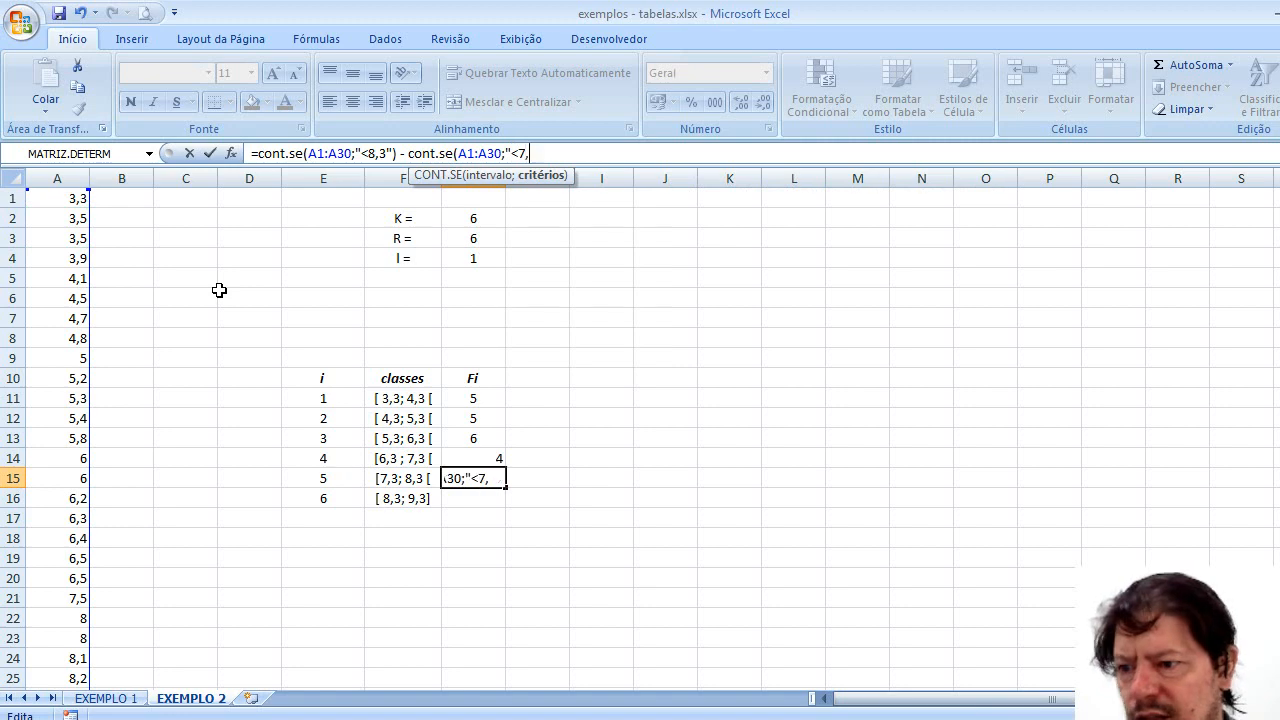
{"action": "type", "text": "3\")"}
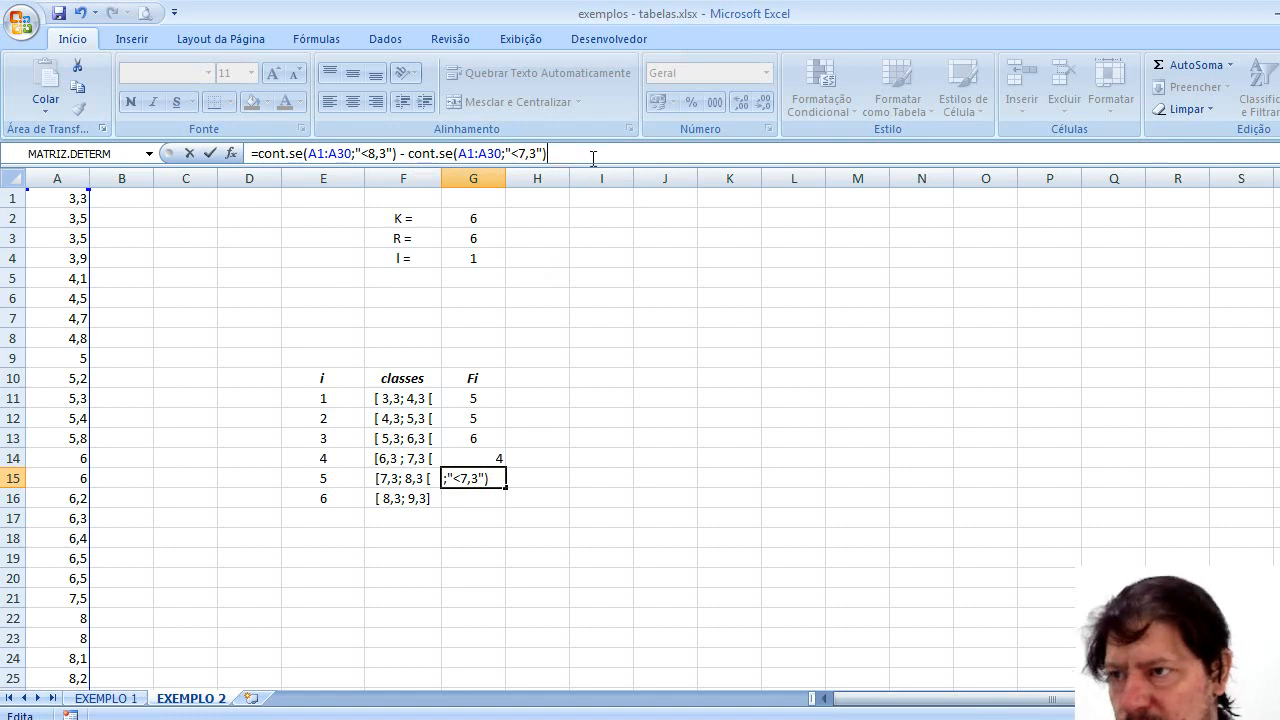
{"action": "key", "text": "Return"}
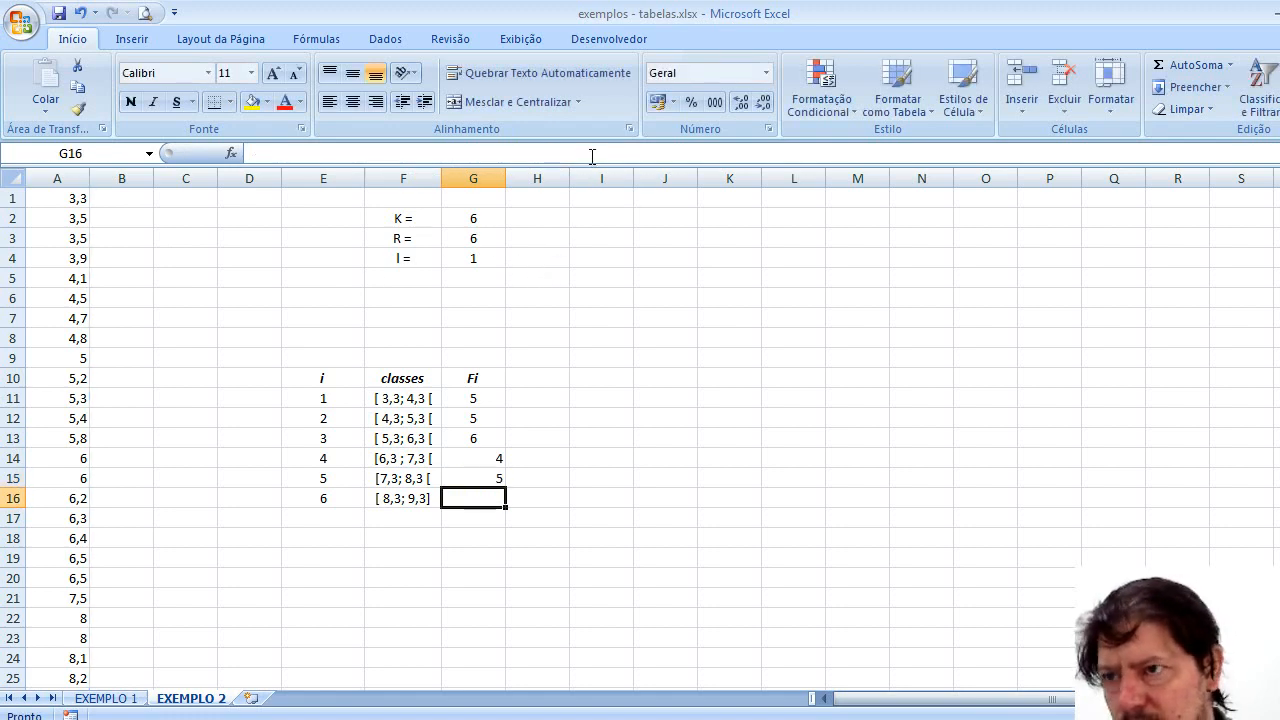
Step: Start a formula in G16 for the class 6 frequency with an equals sign
{"action": "left_click", "coordinate": [305, 153]}
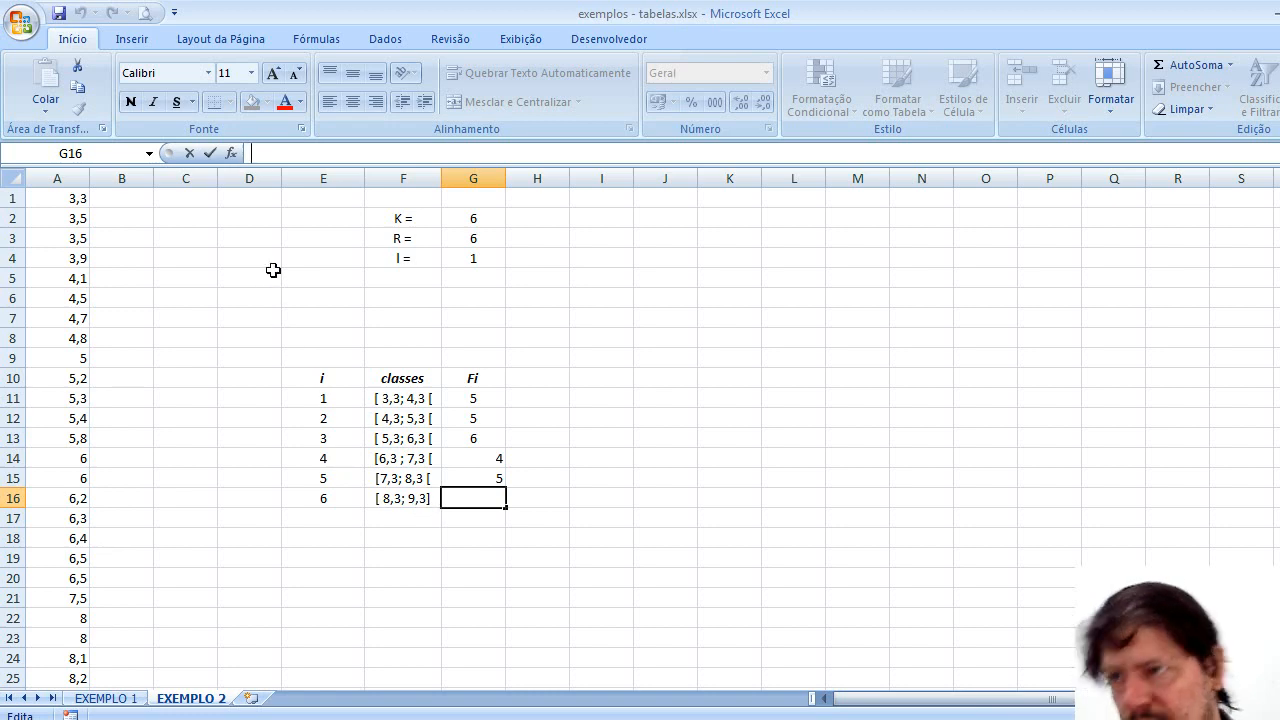
{"action": "type", "text": "="}
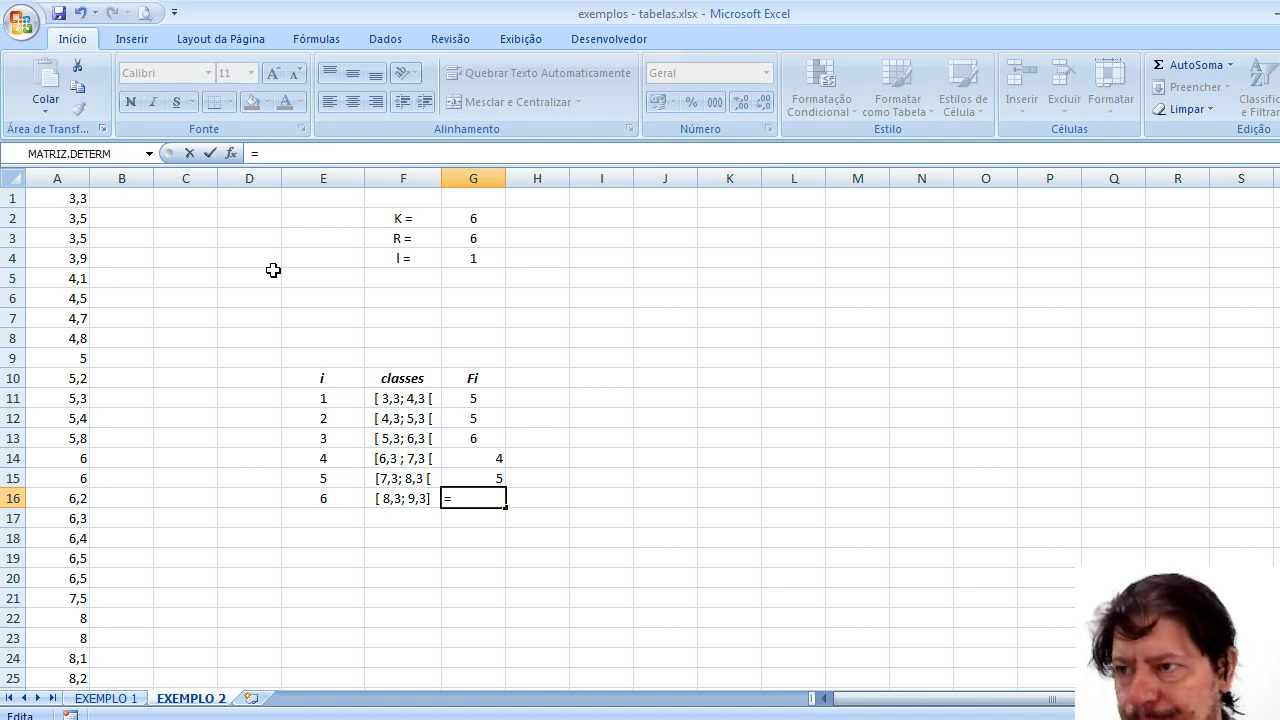
{"action": "type", "text": "se."}
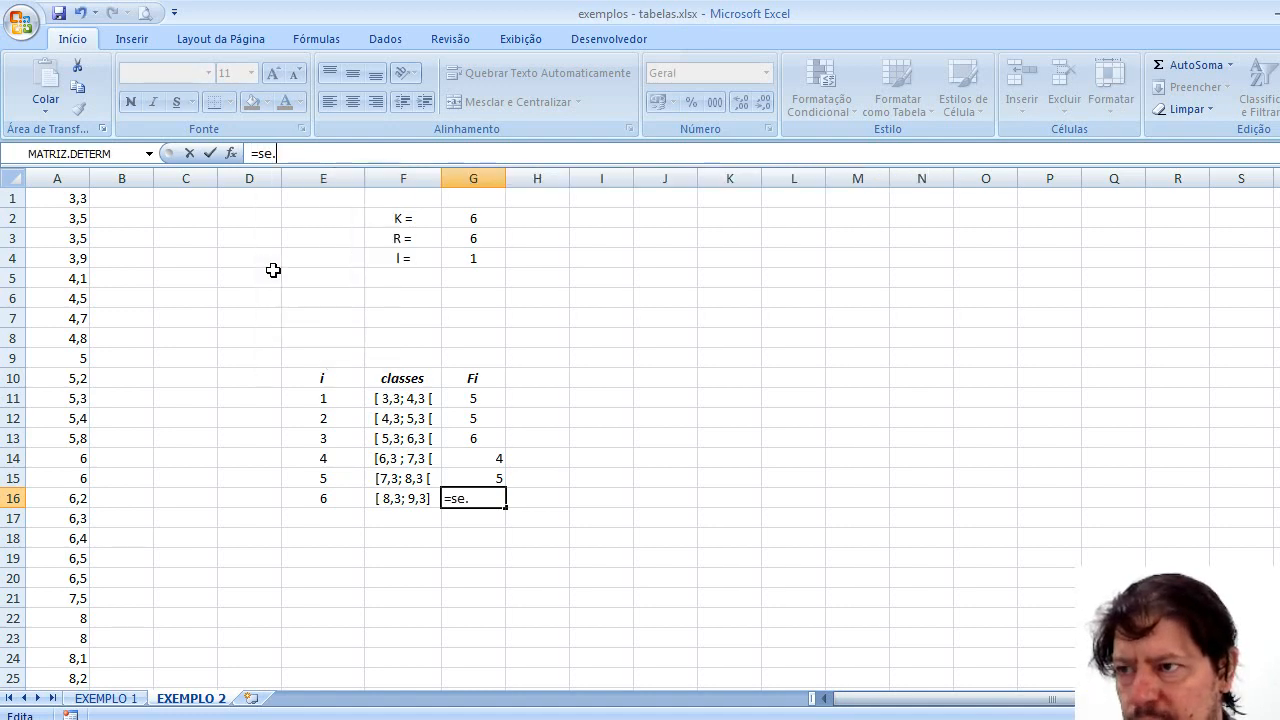
{"action": "type", "text": "cton"}
{"action": "key", "text": "BackSpace"}
{"action": "key", "text": "BackSpace"}
{"action": "key", "text": "BackSpace"}
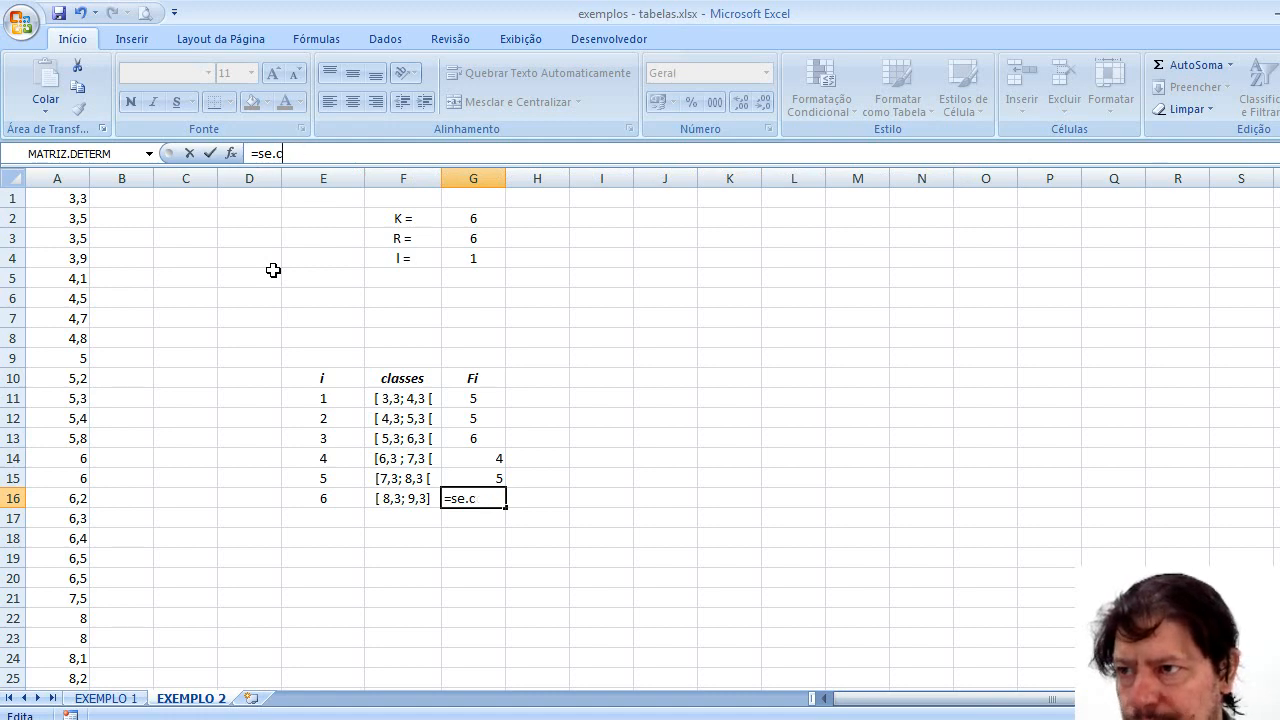
{"action": "type", "text": "ont"}
{"action": "key", "text": "BackSpace"}
{"action": "key", "text": "BackSpace"}
{"action": "key", "text": "BackSpace"}
{"action": "key", "text": "BackSpace"}
{"action": "key", "text": "BackSpace"}
{"action": "key", "text": "BackSpace"}
{"action": "key", "text": "BackSpace"}
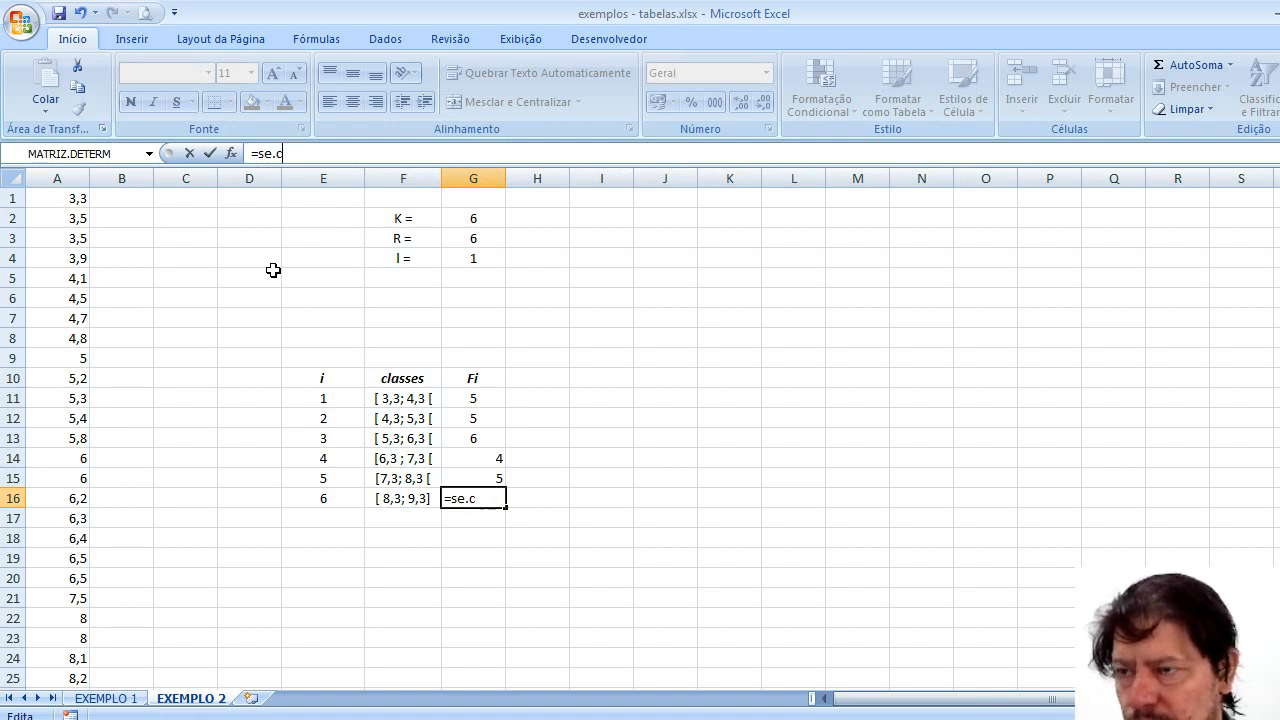
Step: Write the first count of the class 6 formula in G16 as cont.se(A1:A30;"<= 9,3") followed by a minus sign
{"action": "type", "text": "co"}
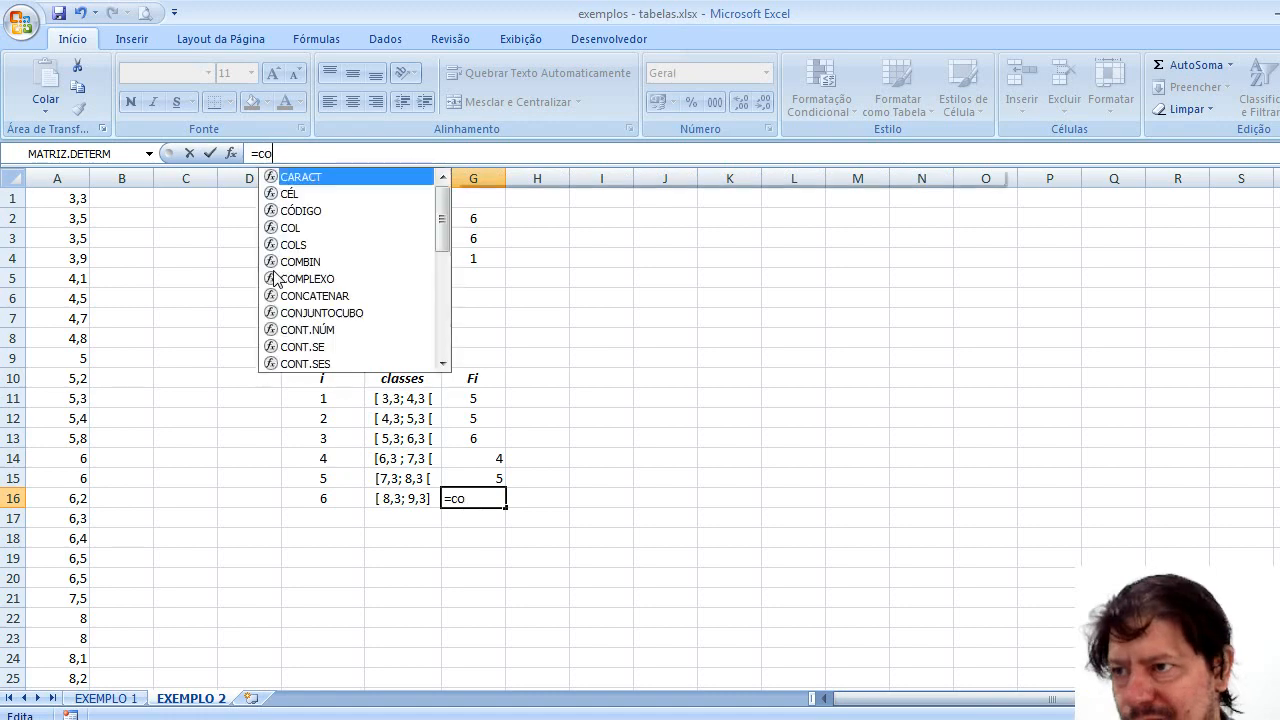
{"action": "type", "text": "nt.se("}
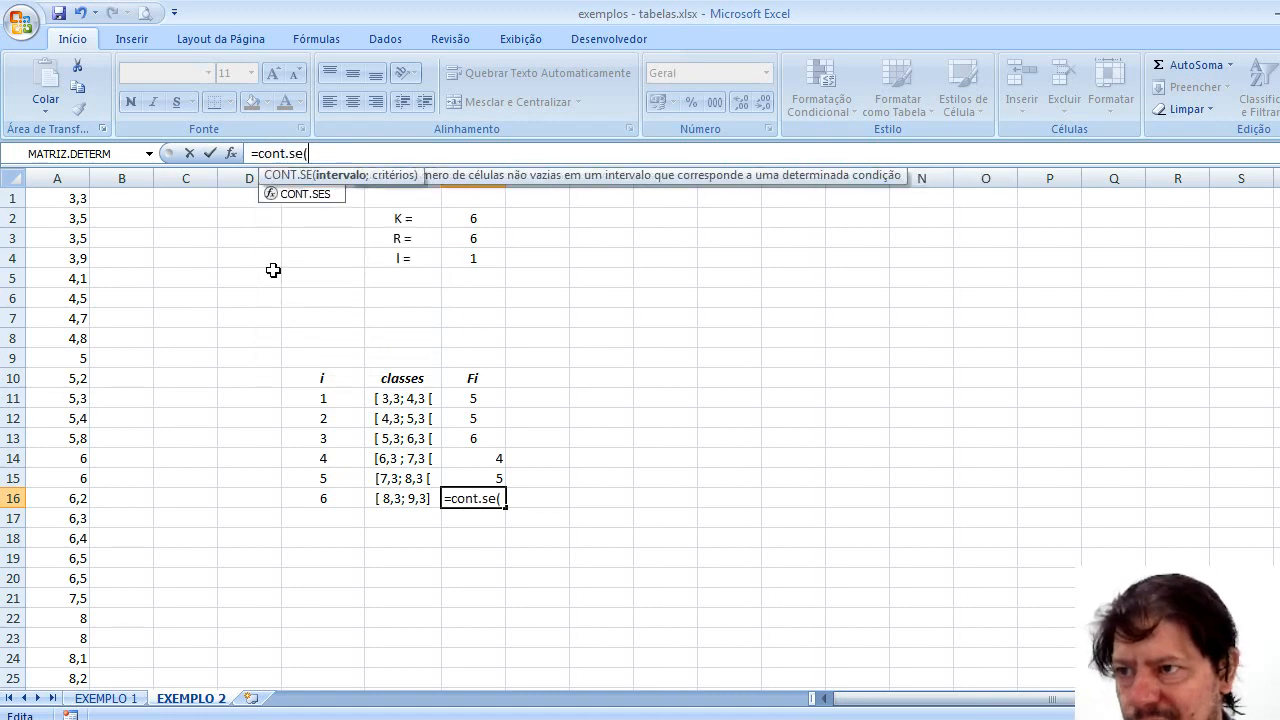
{"action": "type", "text": "A1"}
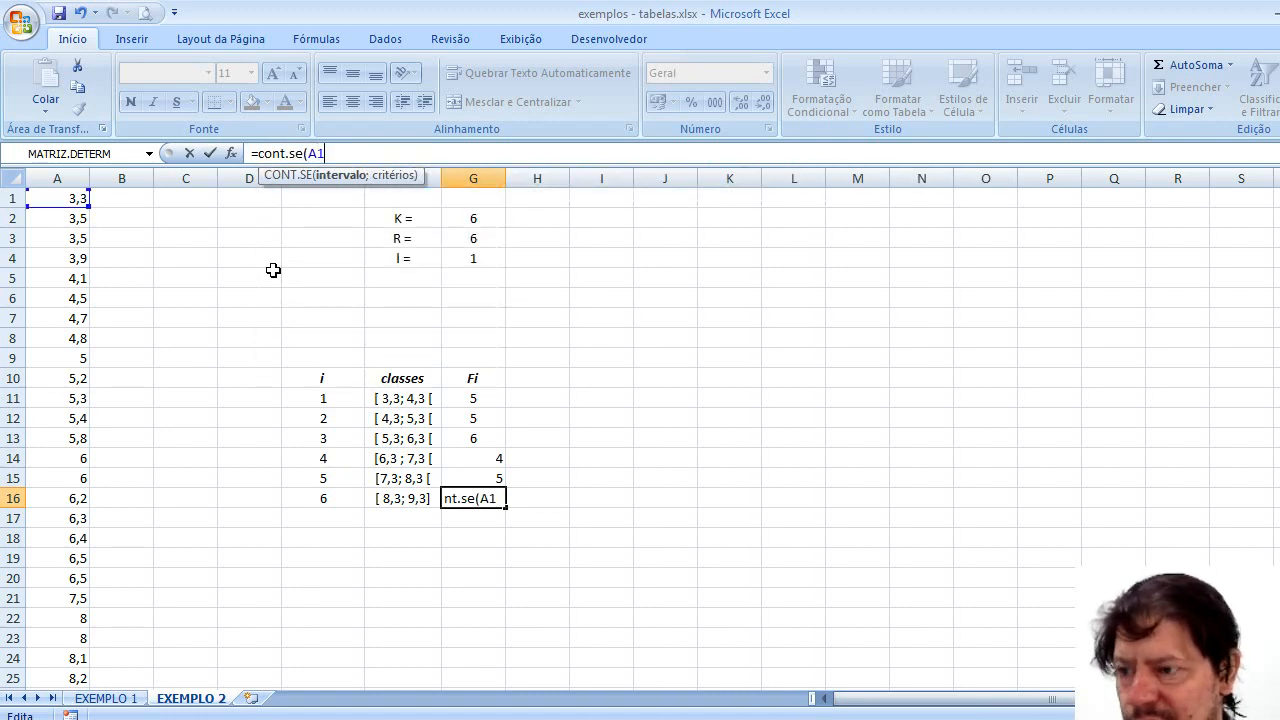
{"action": "type", "text": ":"}
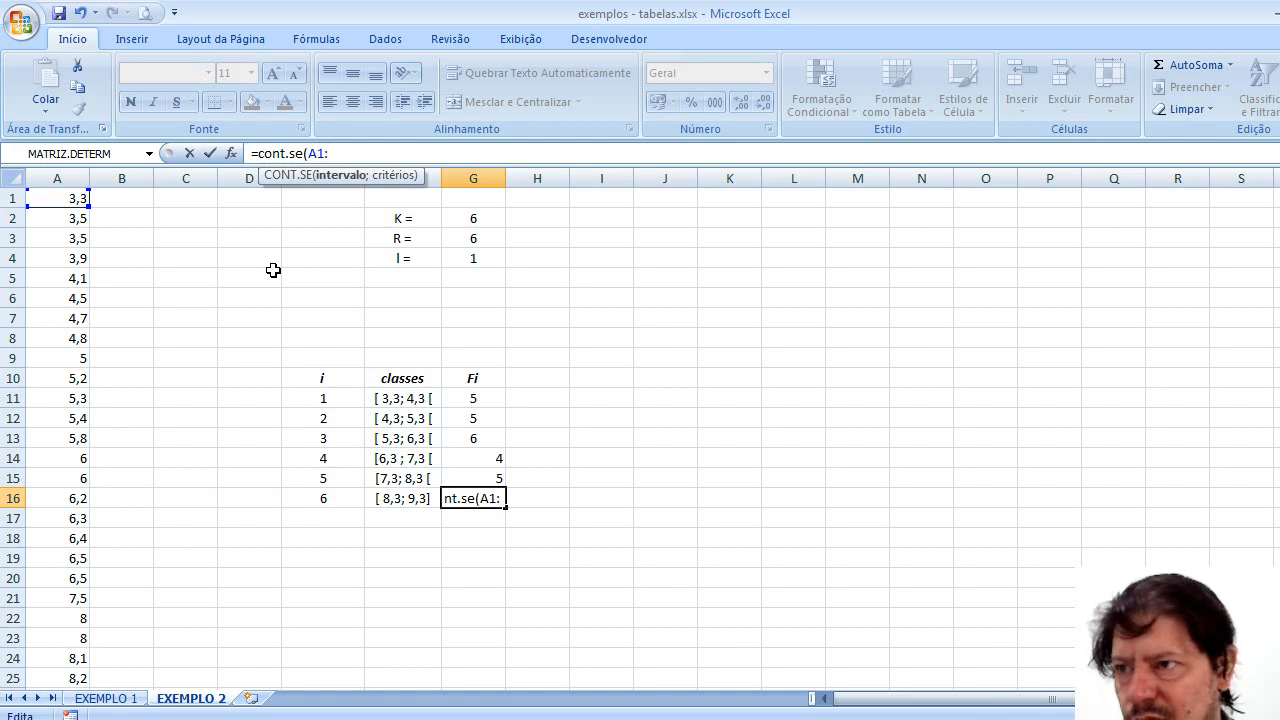
{"action": "type", "text": "A30"}
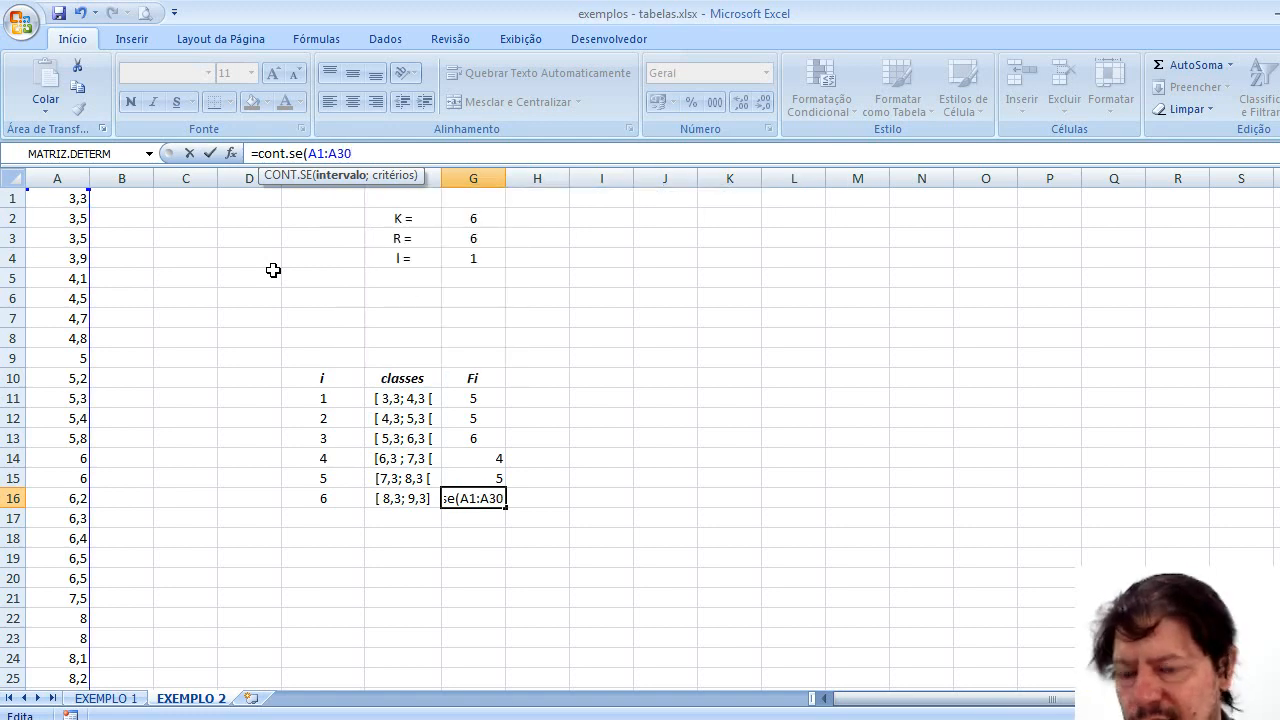
{"action": "type", "text": ";"}
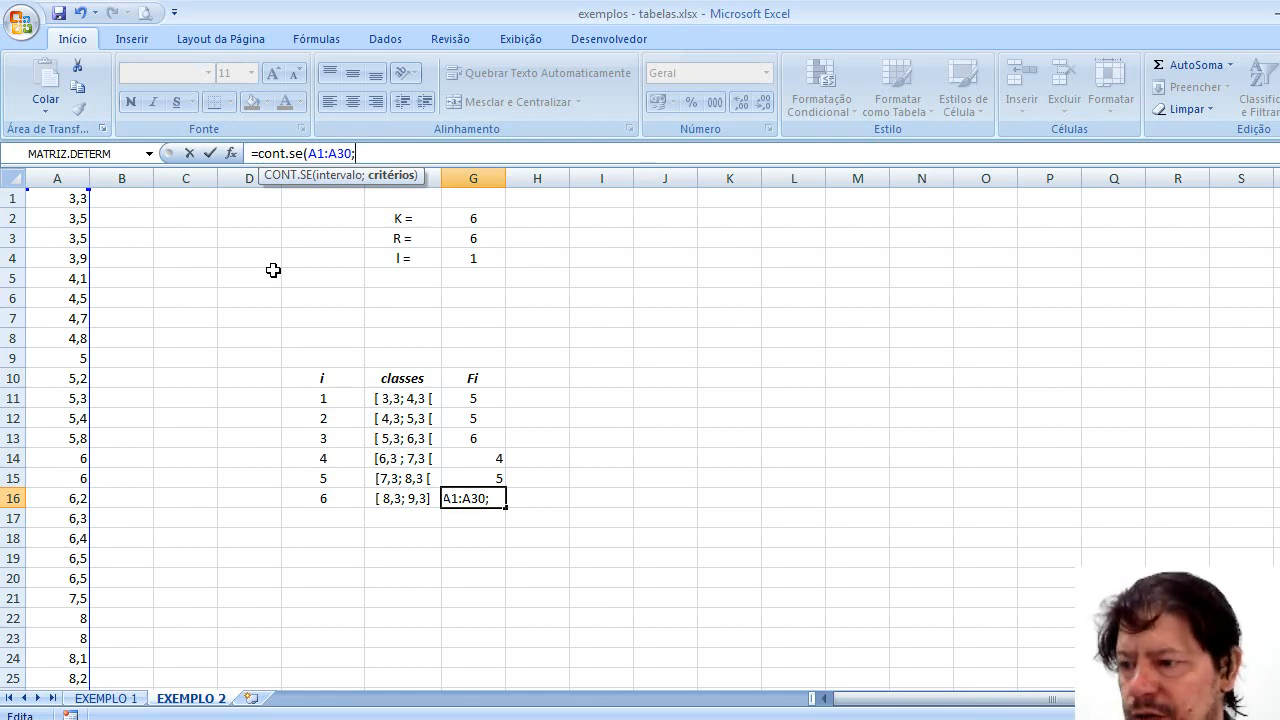
{"action": "type", "text": "\"<"}
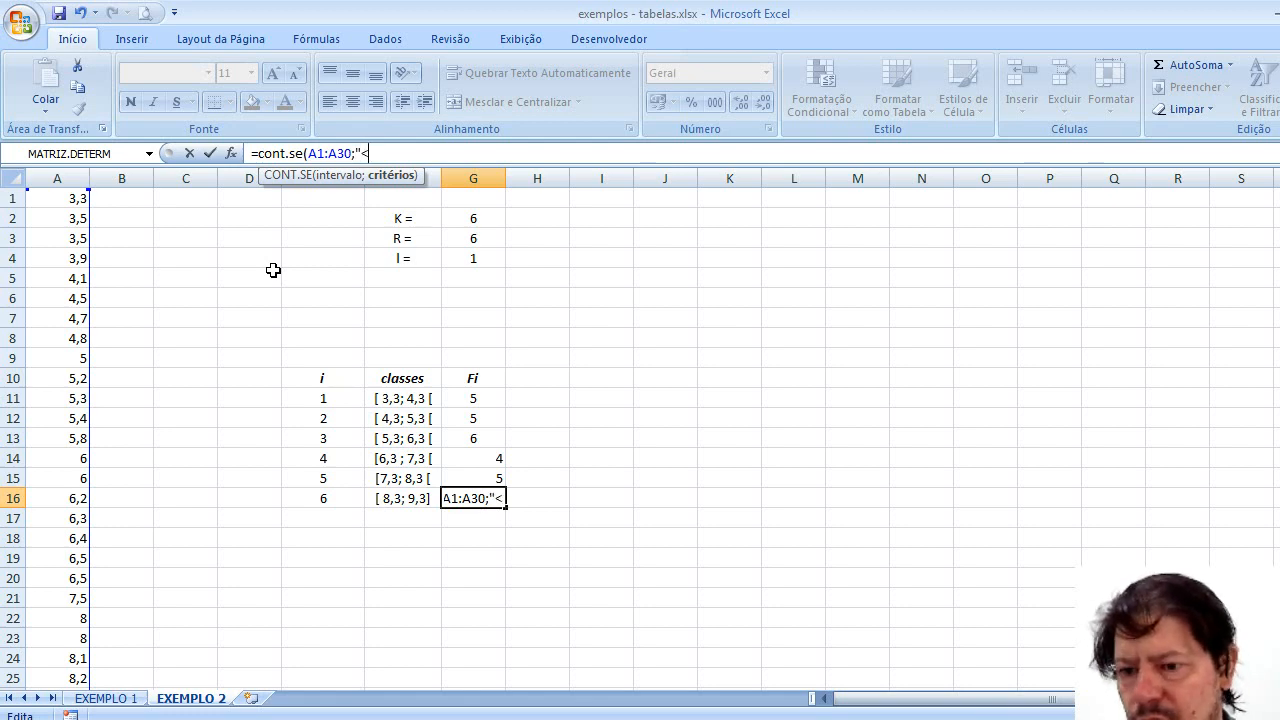
{"action": "type", "text": "="}
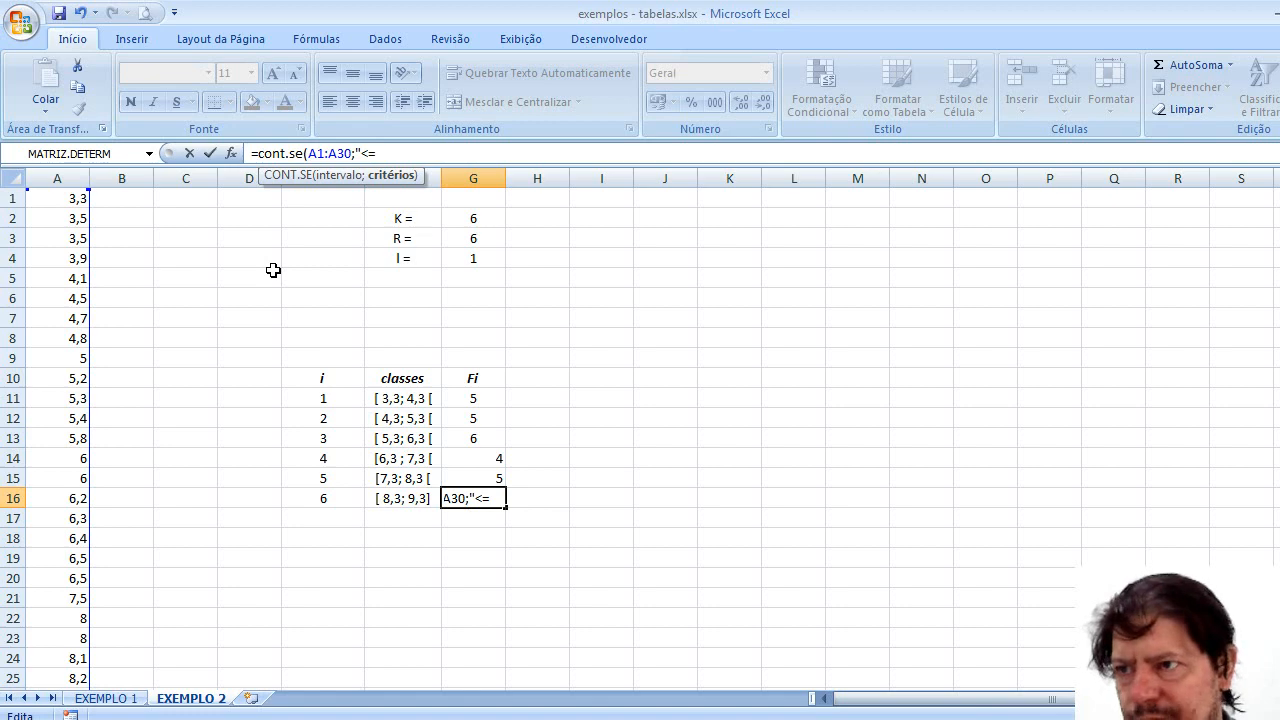
{"action": "type", "text": " 9"}
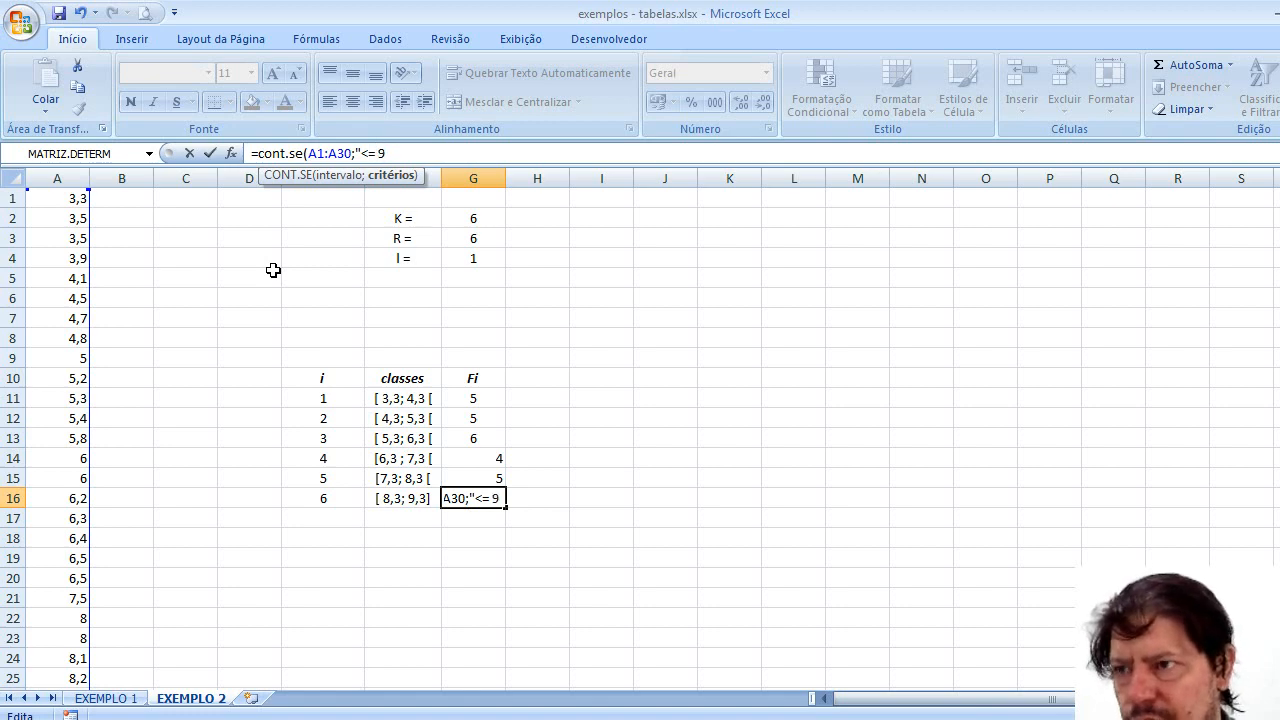
{"action": "type", "text": ",3"}
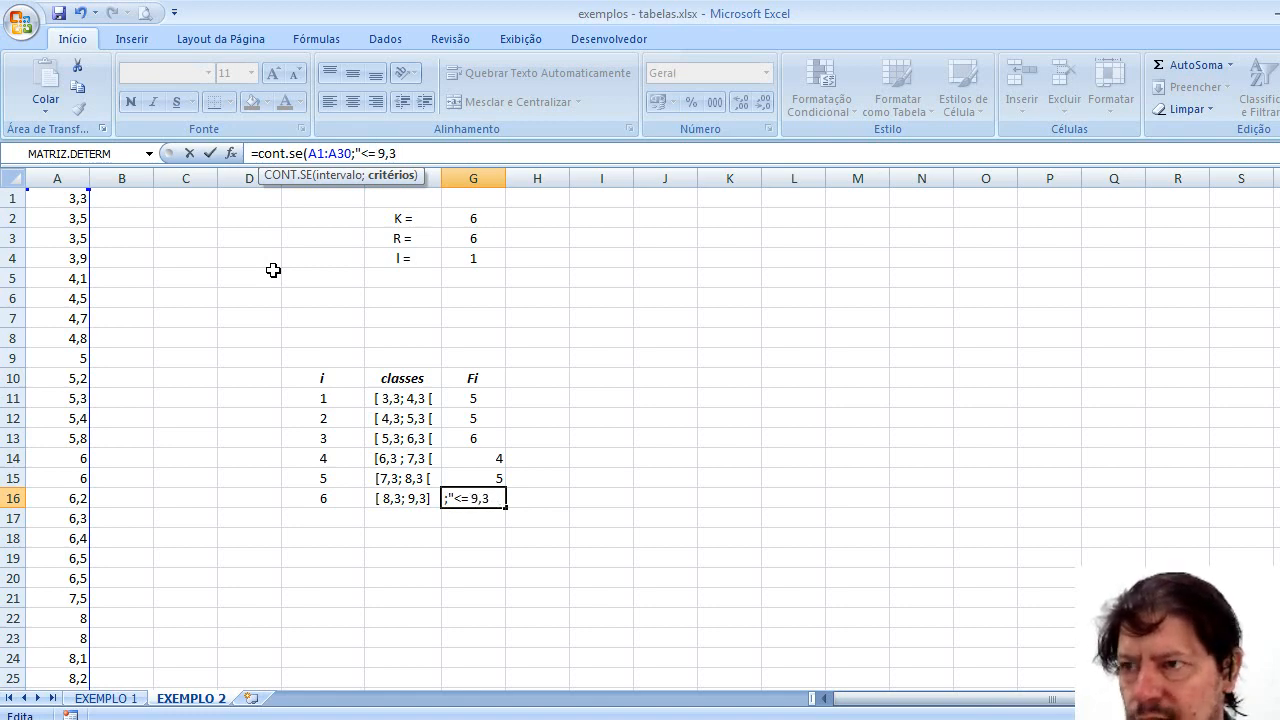
{"action": "type", "text": "\""}
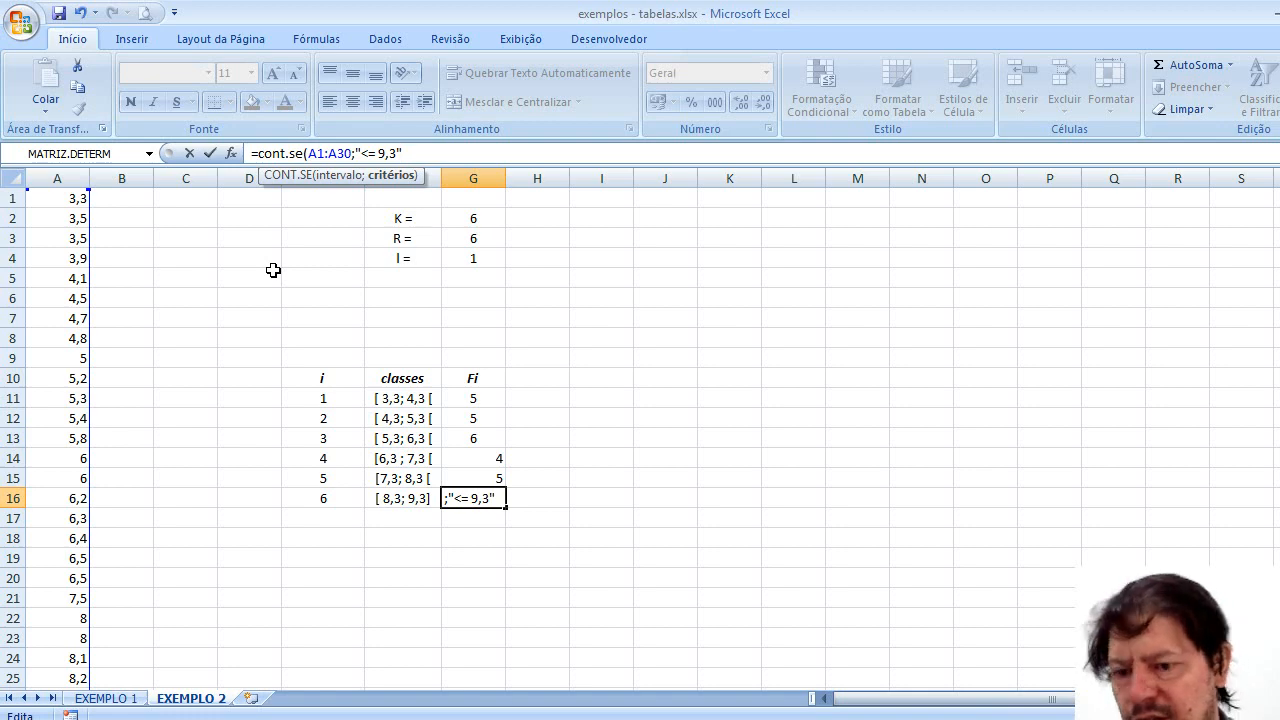
{"action": "type", "text": ")"}
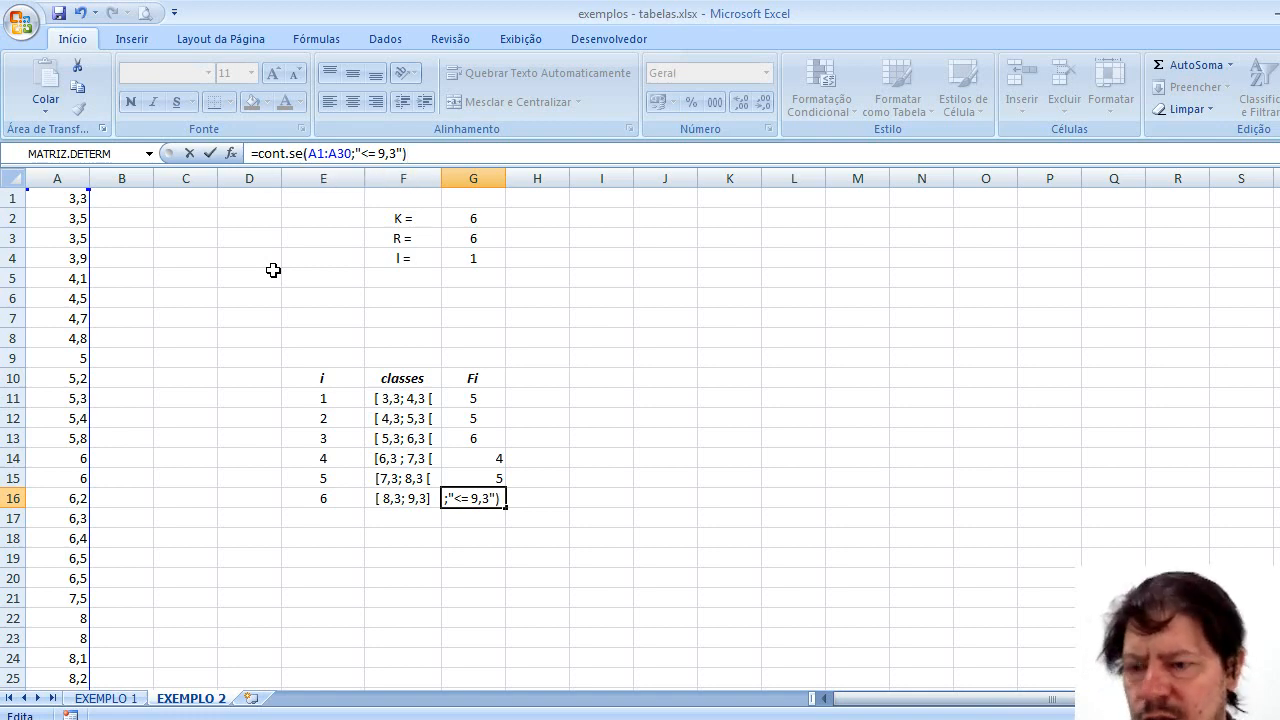
{"action": "type", "text": " -"}
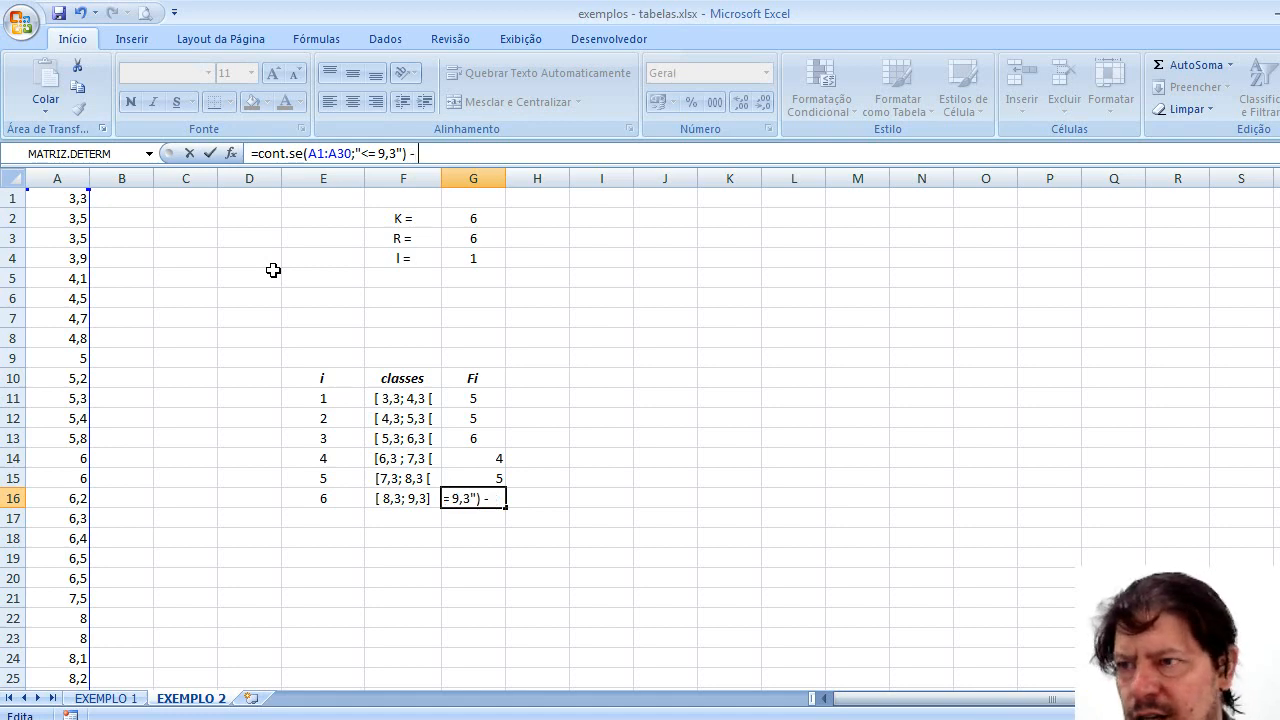
Step: Finish the class 6 formula in G16 by subtracting cont.se(A1:A30;"<8,3") and enter it
{"action": "type", "text": " cont.se"}
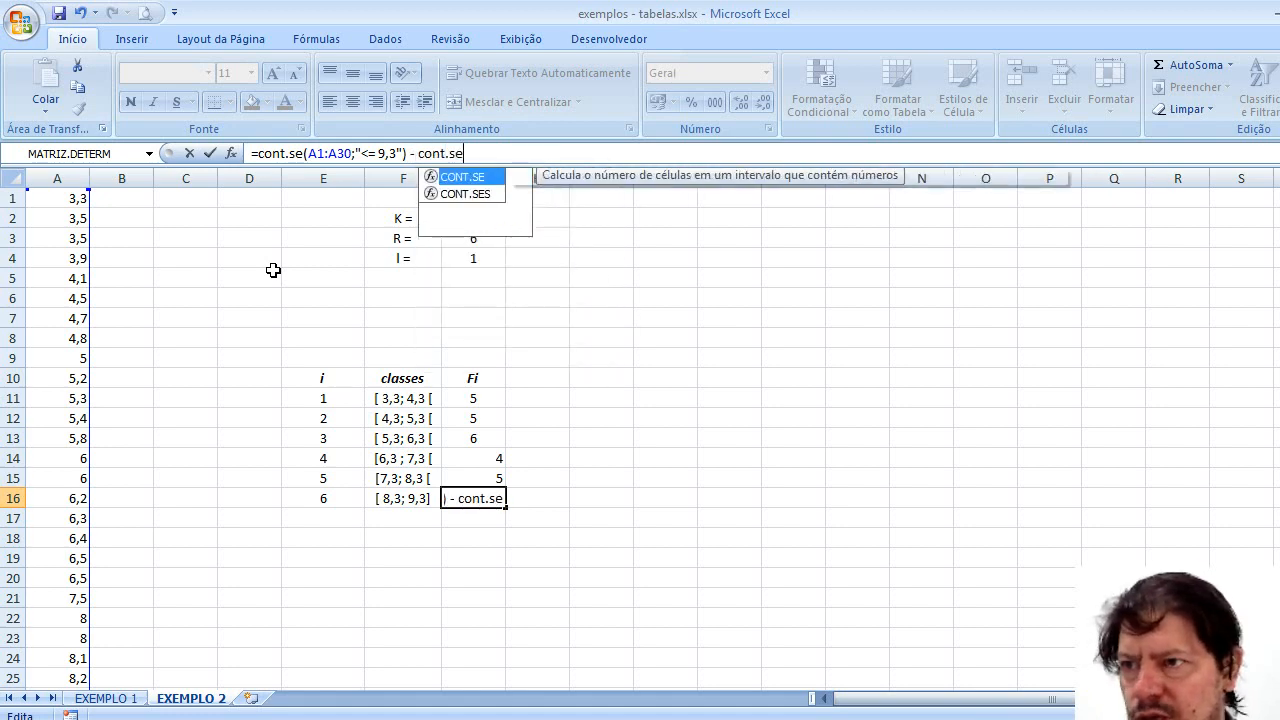
{"action": "type", "text": "("}
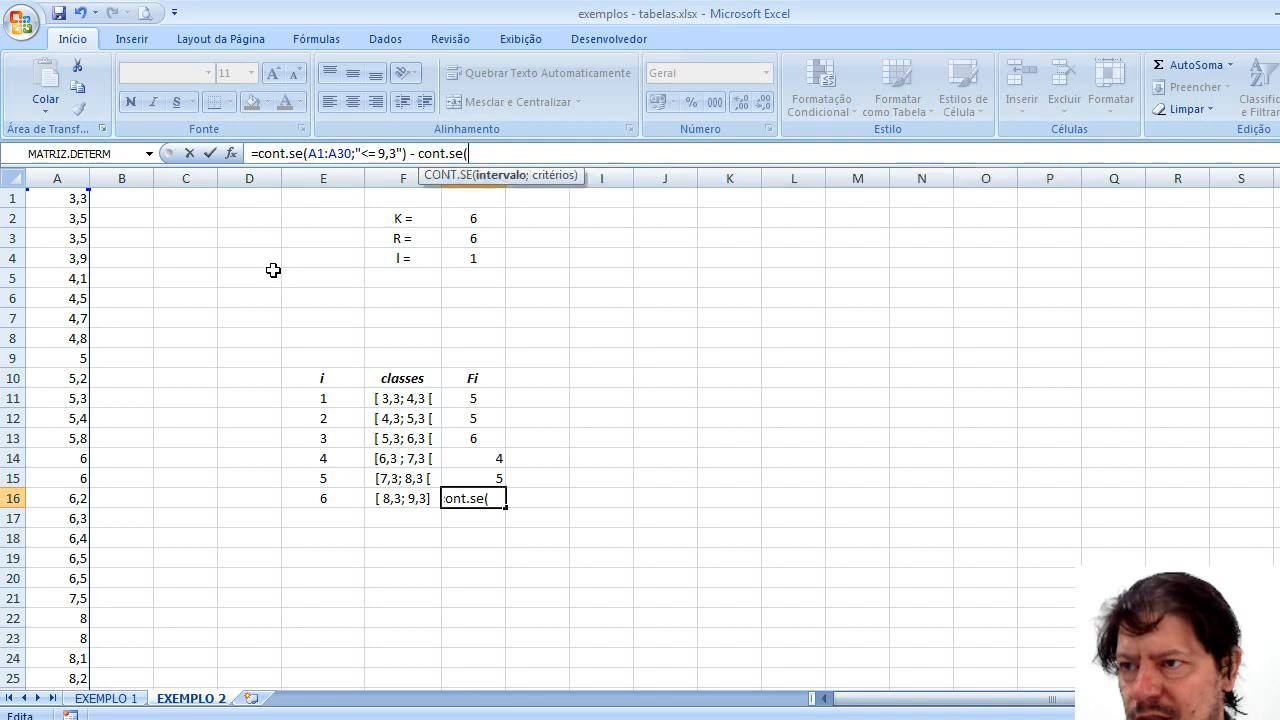
{"action": "type", "text": "A1:"}
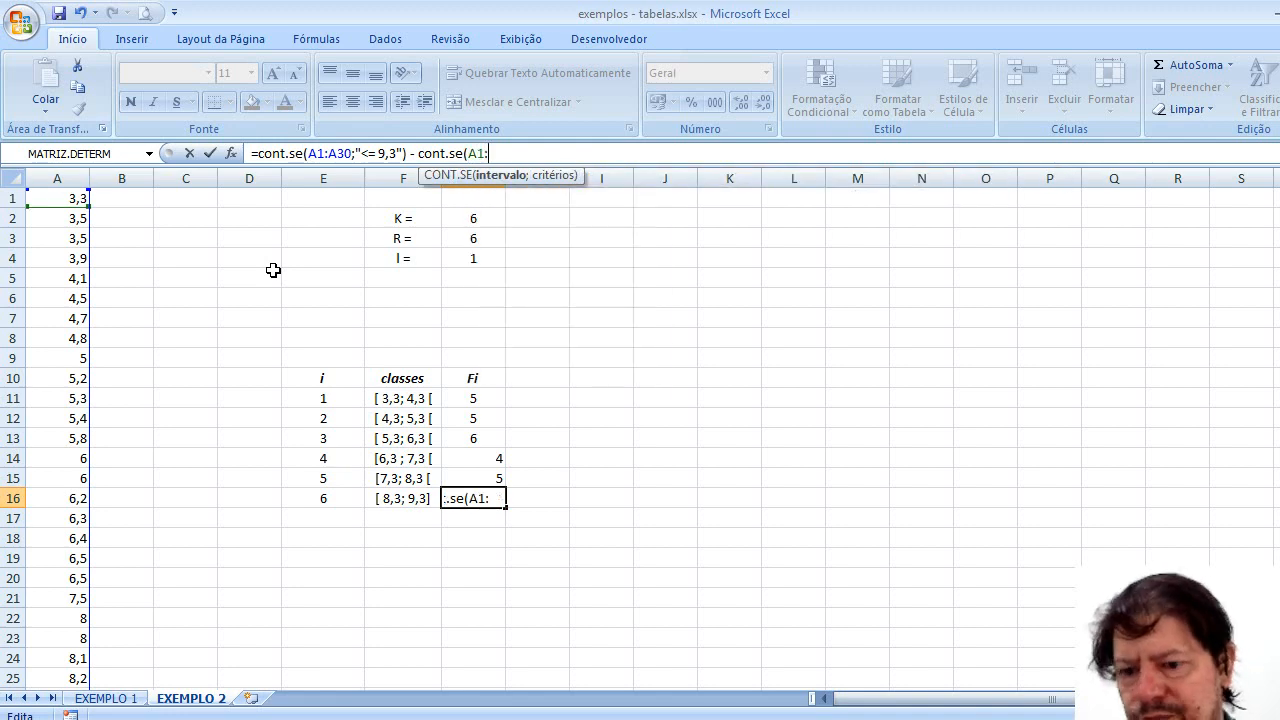
{"action": "type", "text": "A"}
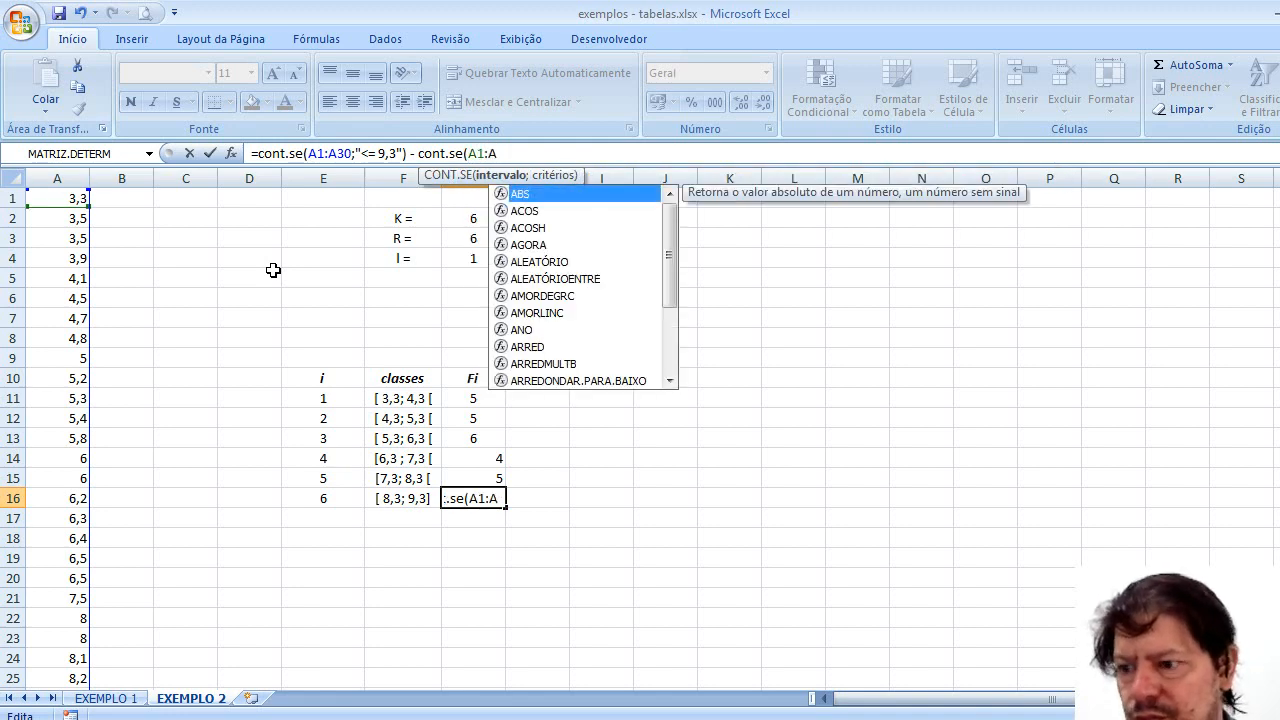
{"action": "type", "text": "30;"}
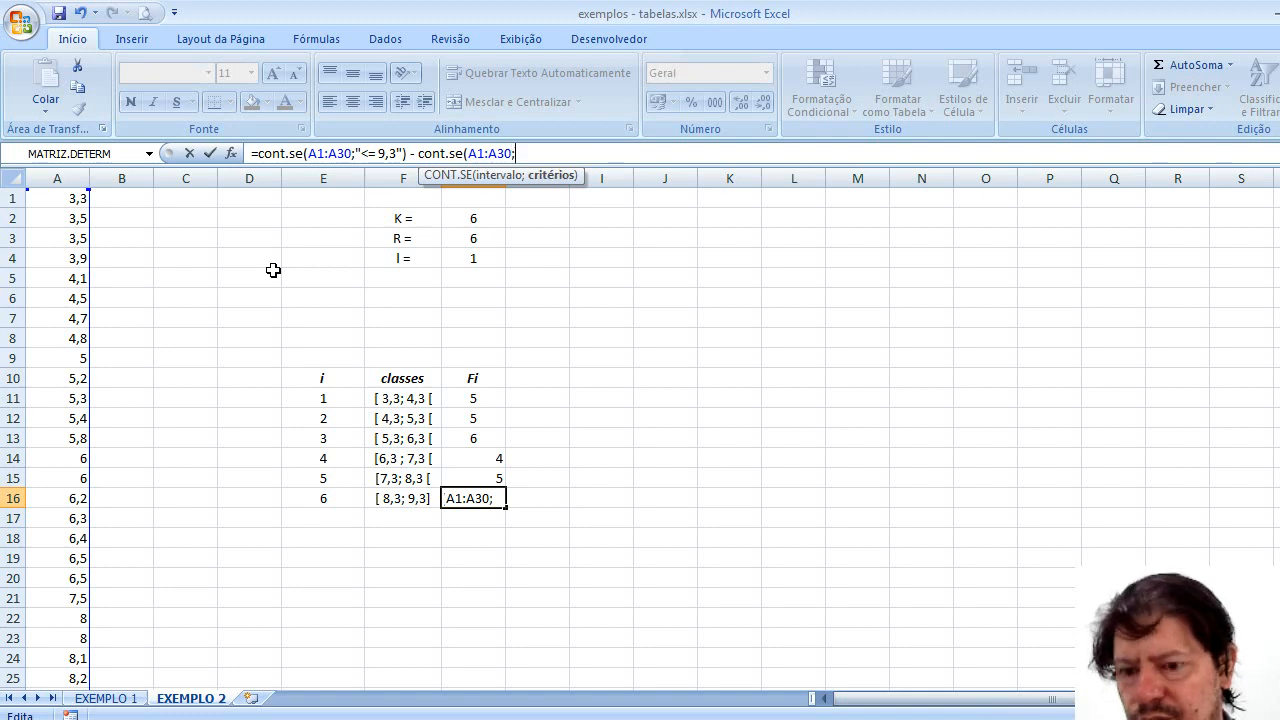
{"action": "type", "text": "\""}
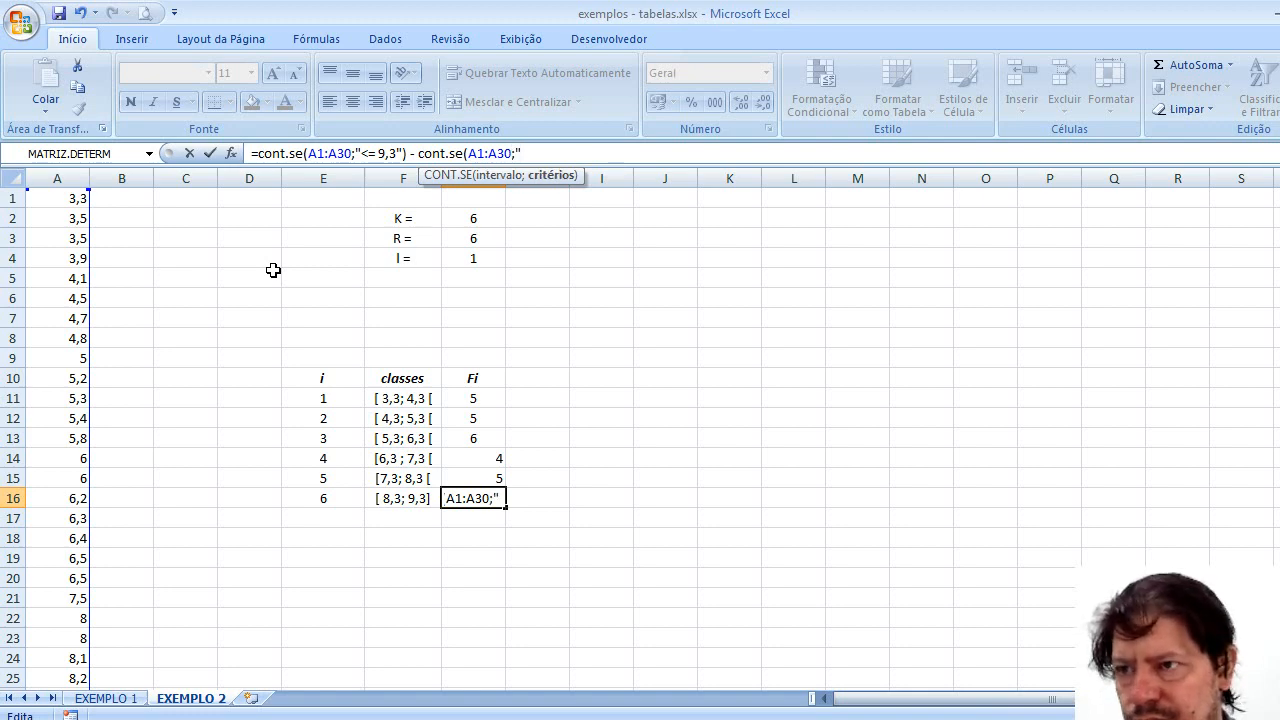
{"action": "type", "text": "<"}
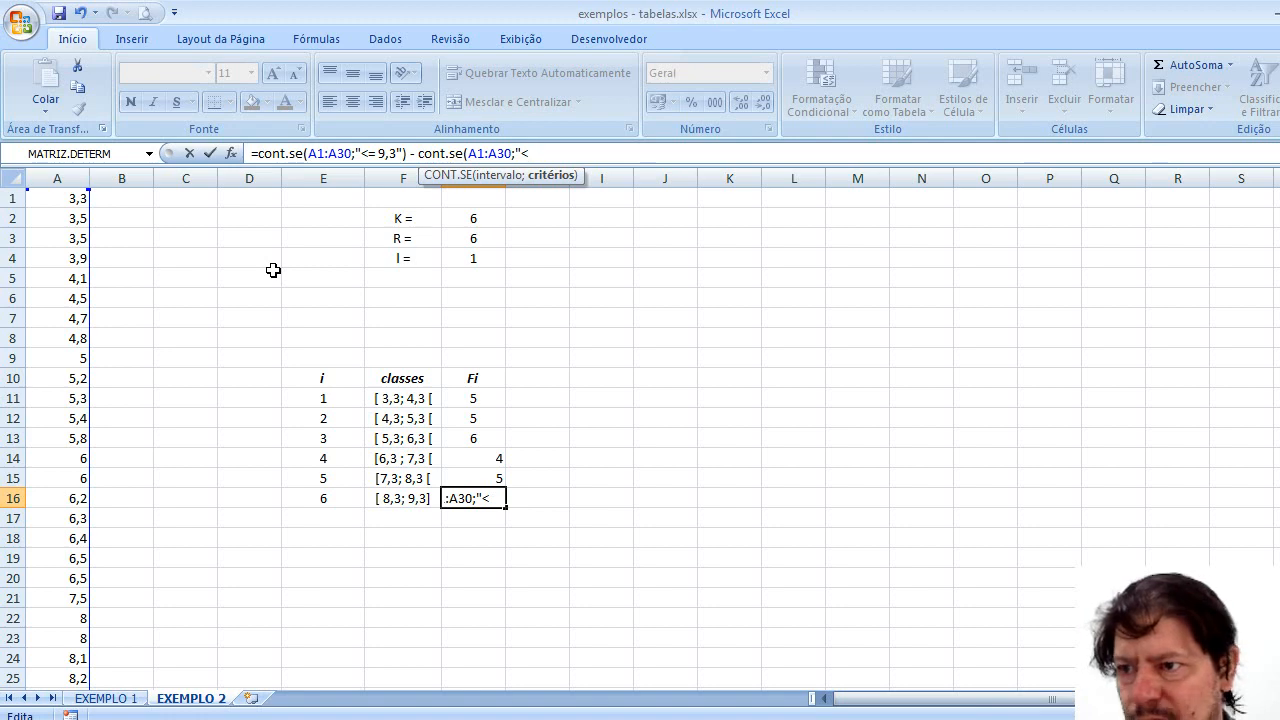
{"action": "type", "text": "8,3"}
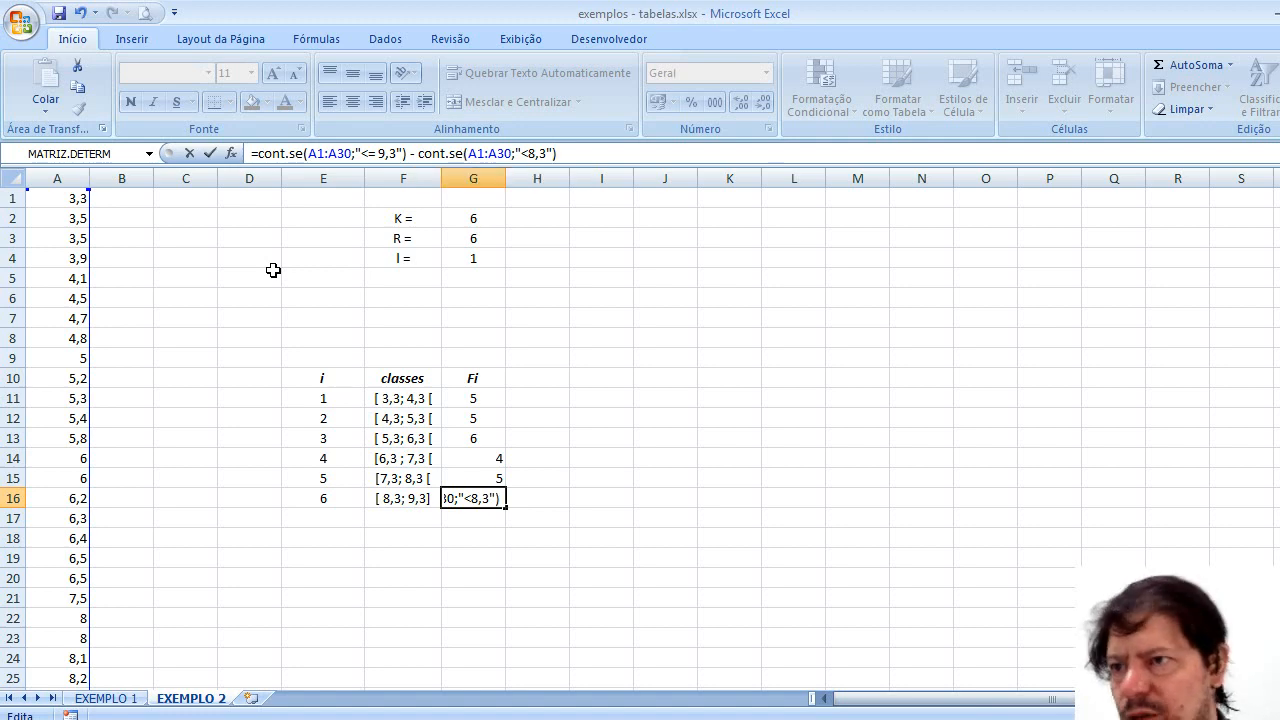
{"action": "key", "text": "Return"}
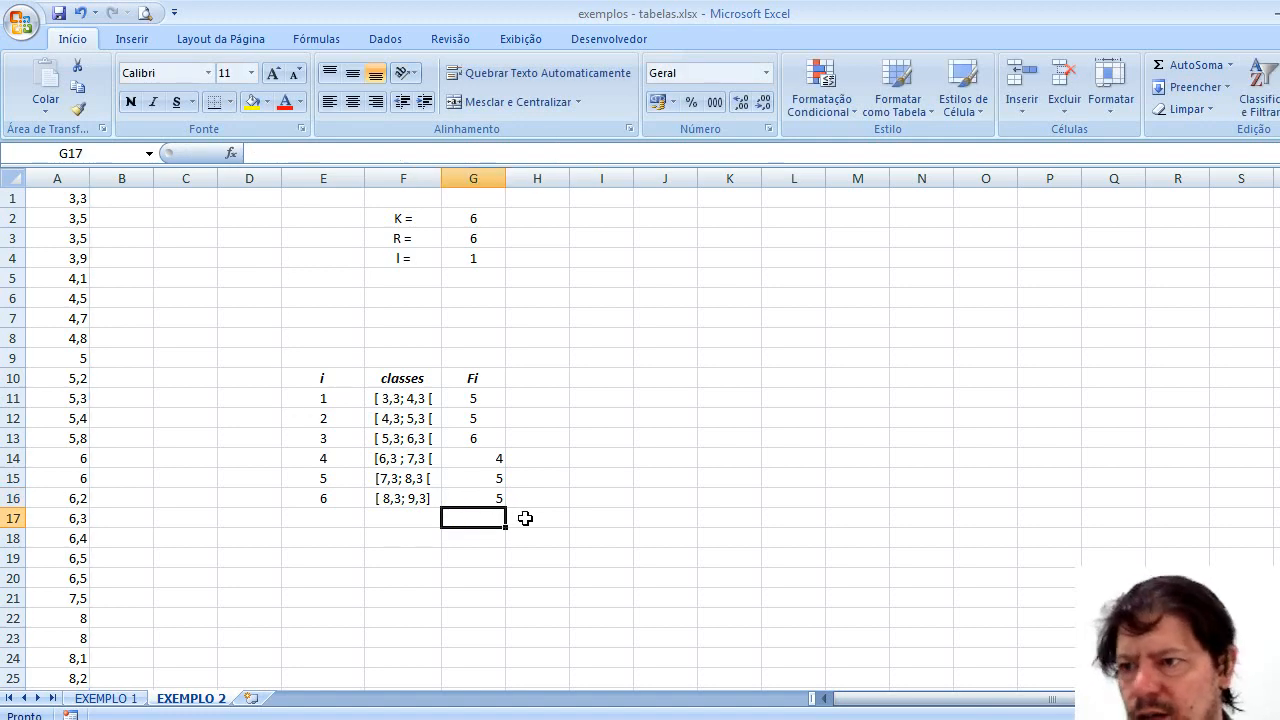
Step: Centre the frequencies in G14:G16 and add the label total in F17 below the classes
{"action": "left_click_drag", "start_coordinate": [486, 456], "coordinate": [480, 492]}
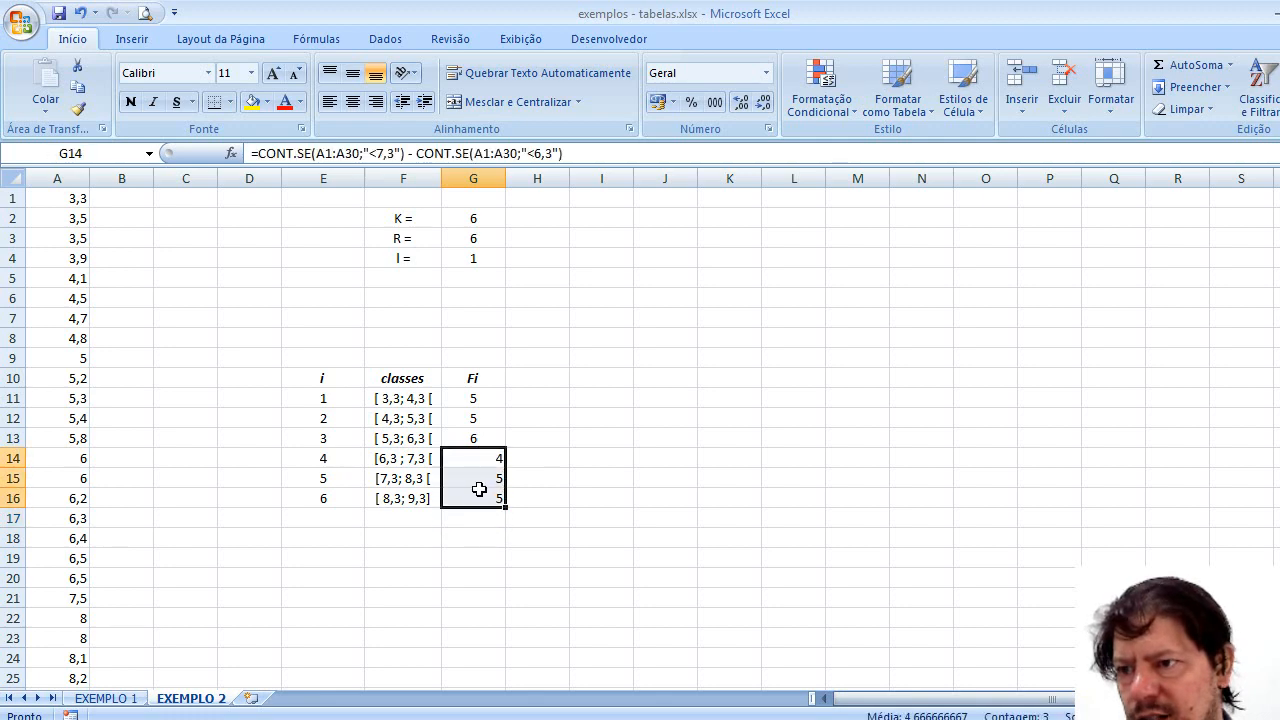
{"action": "left_click", "coordinate": [352, 101]}
{"action": "left_click", "coordinate": [410, 517]}
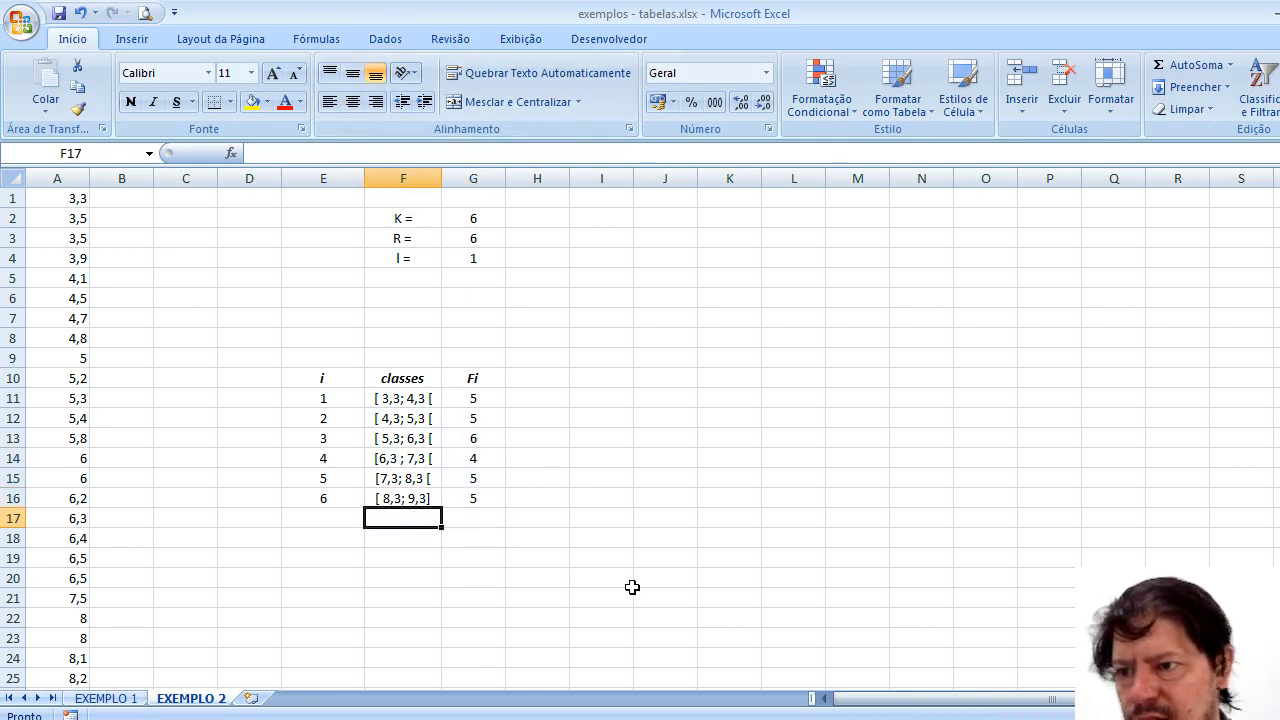
{"action": "type", "text": "total"}
{"action": "key", "text": "Return"}
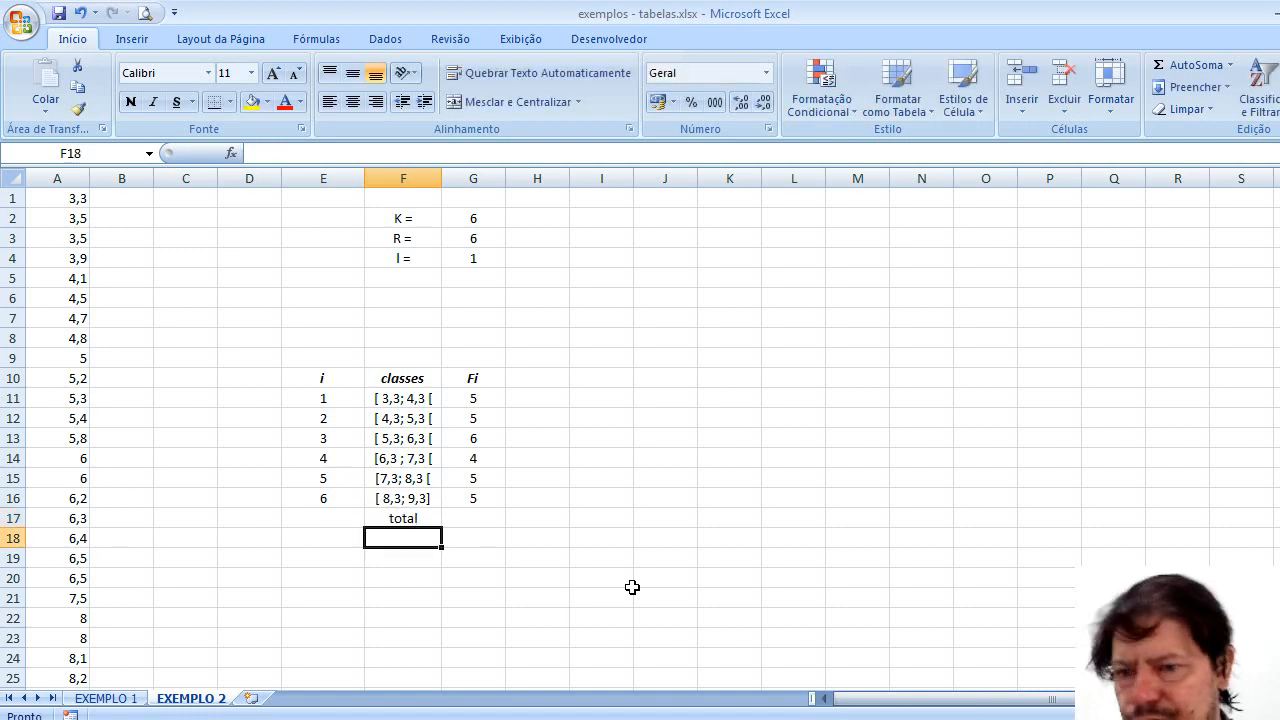
Step: Sum the Fi frequencies G11:G16 in G17 with AutoSoma and centre the cell
{"action": "left_click", "coordinate": [495, 519]}
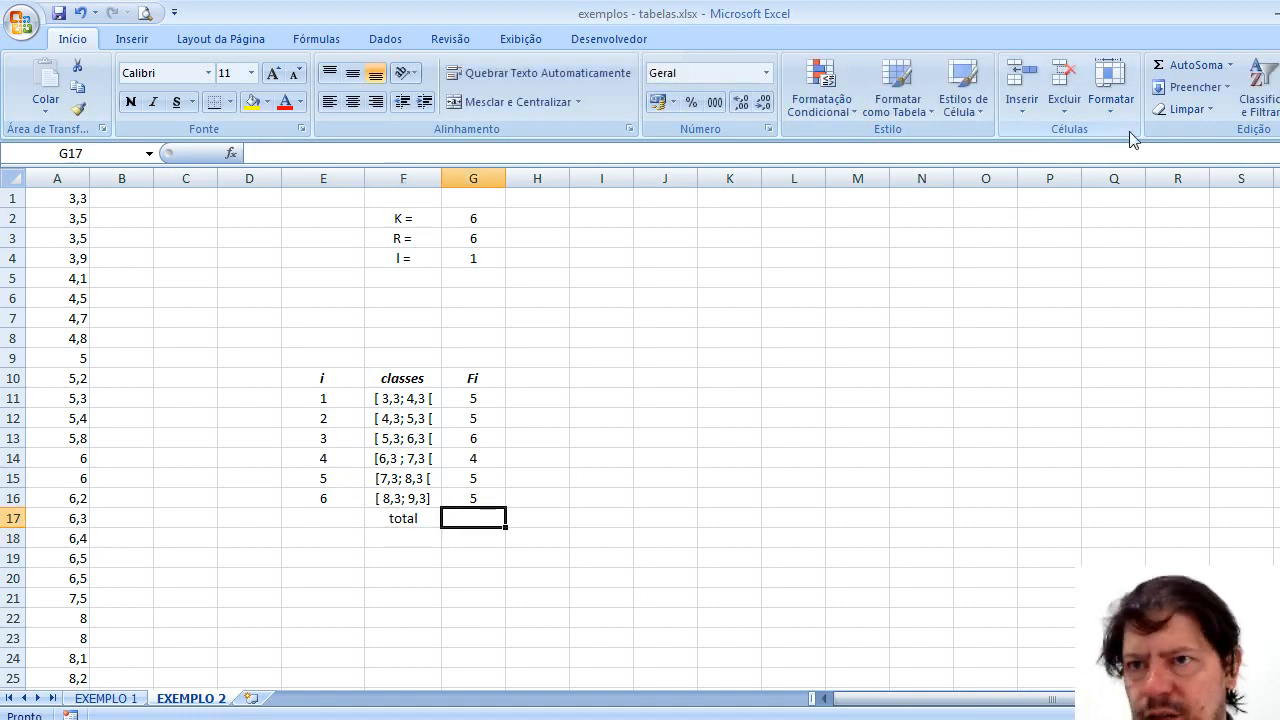
{"action": "left_click", "coordinate": [1196, 65]}
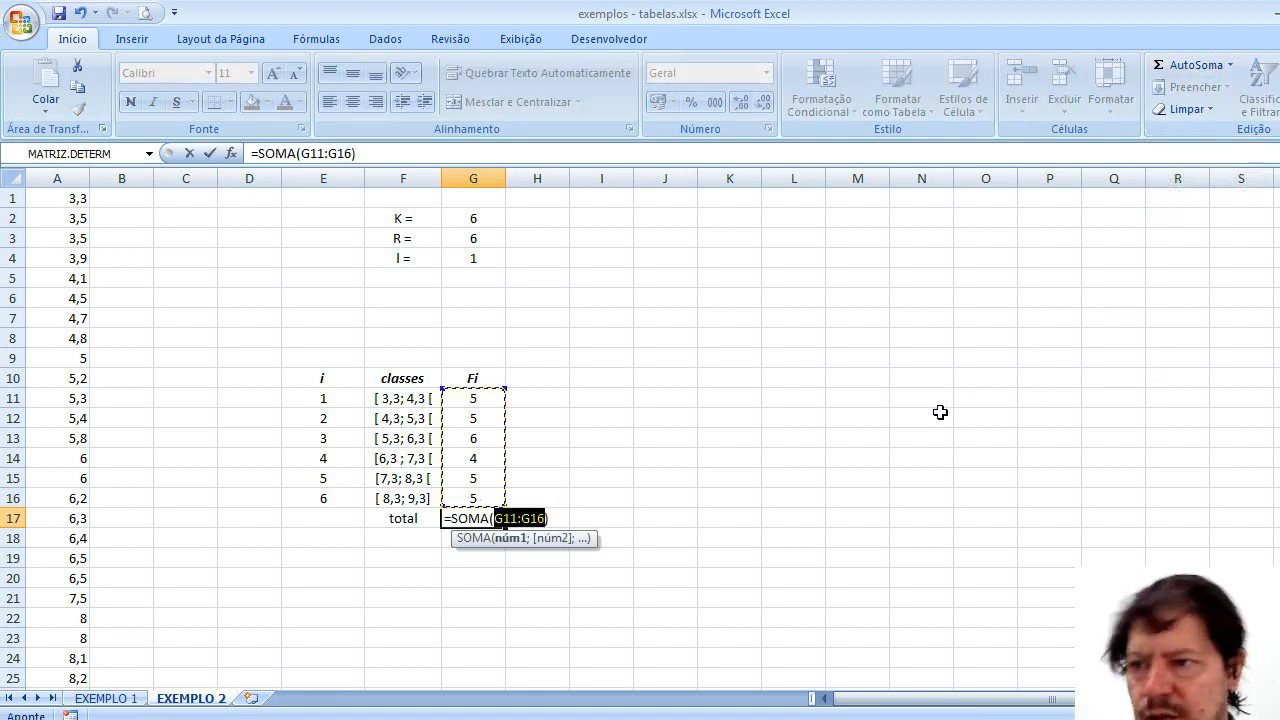
{"action": "key", "text": "Return"}
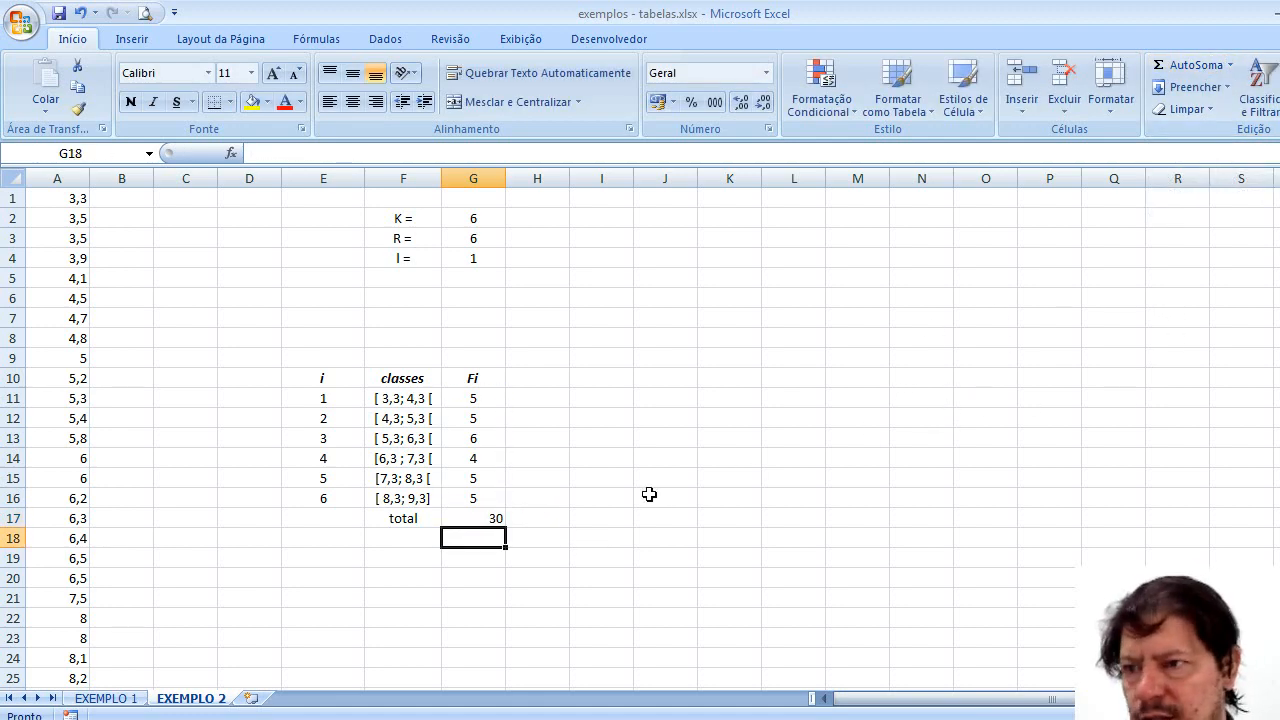
{"action": "left_click", "coordinate": [490, 516]}
{"action": "left_click", "coordinate": [352, 101]}
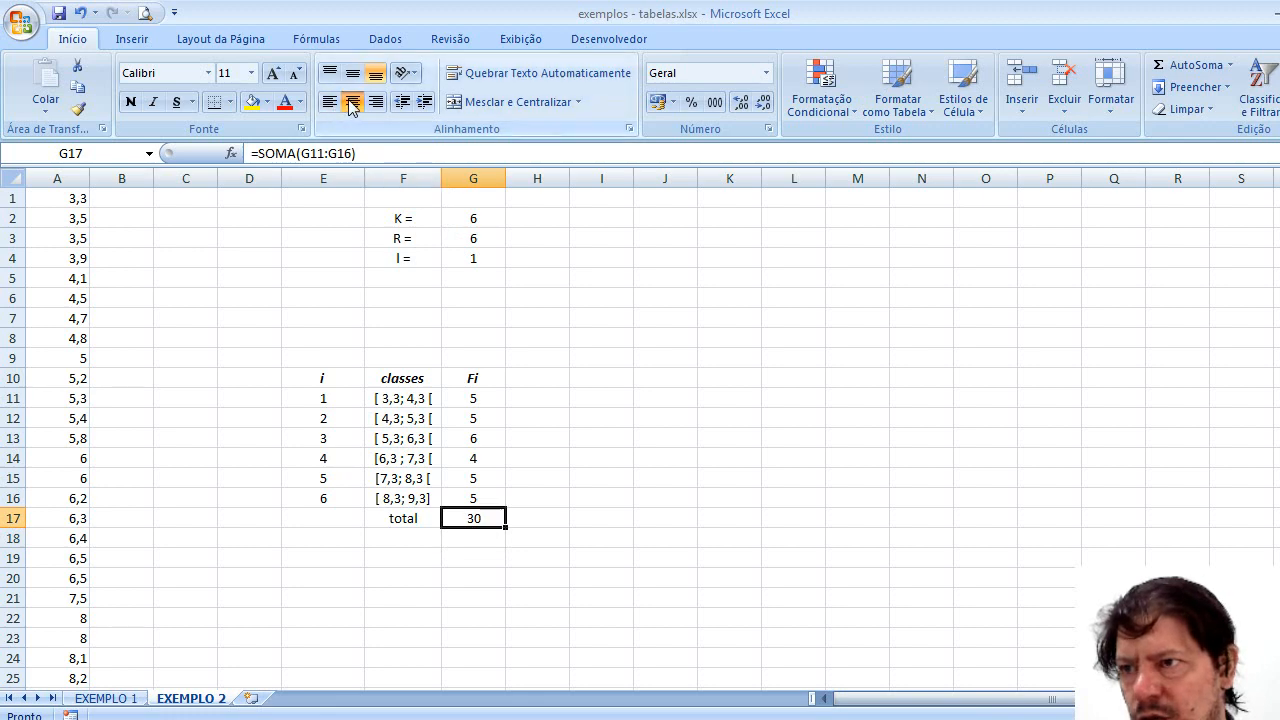
{"action": "left_click", "coordinate": [610, 580]}
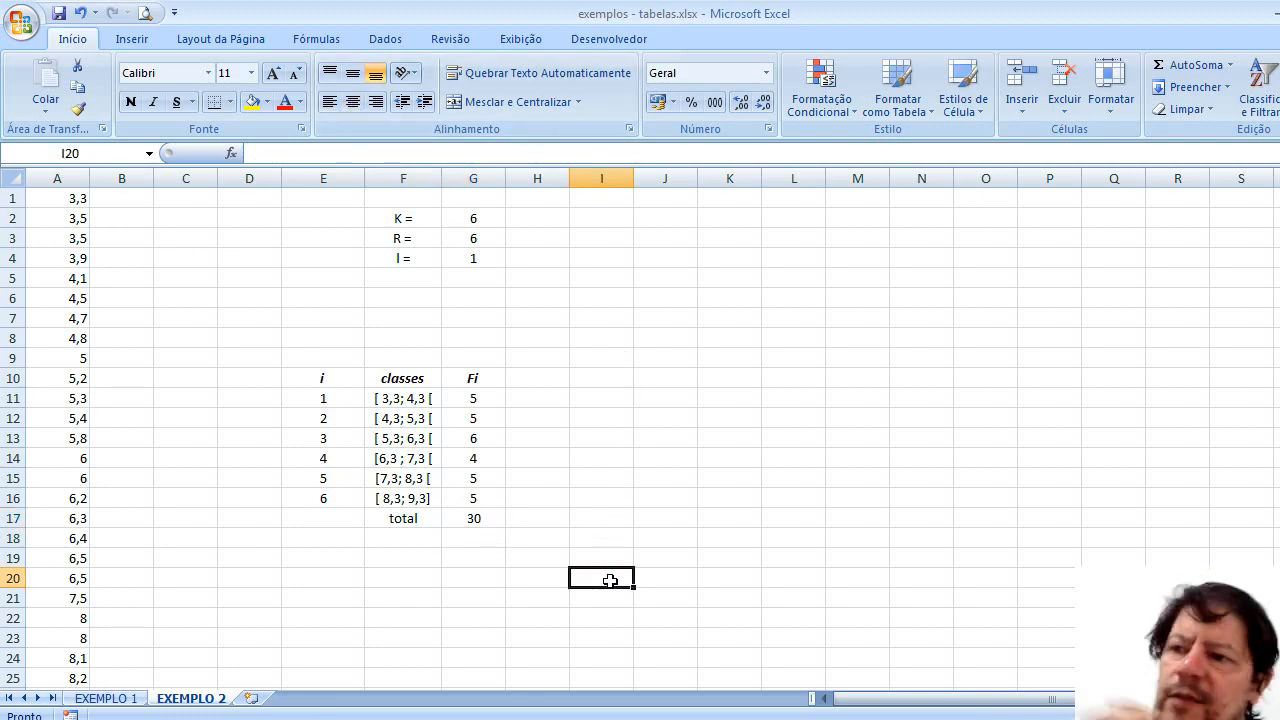
Step: Add the column heading Fai in H10, beside Fi
{"action": "left_click", "coordinate": [530, 396]}
{"action": "left_click", "coordinate": [540, 378]}
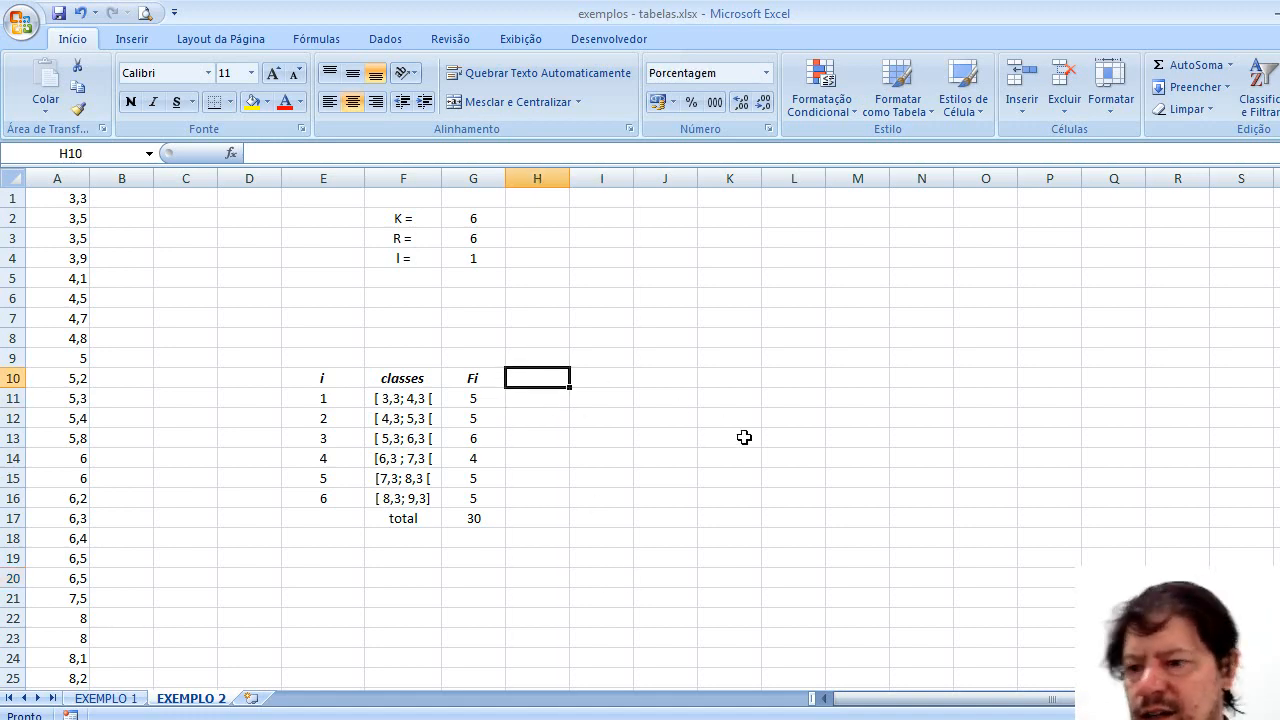
{"action": "type", "text": "FAi"}
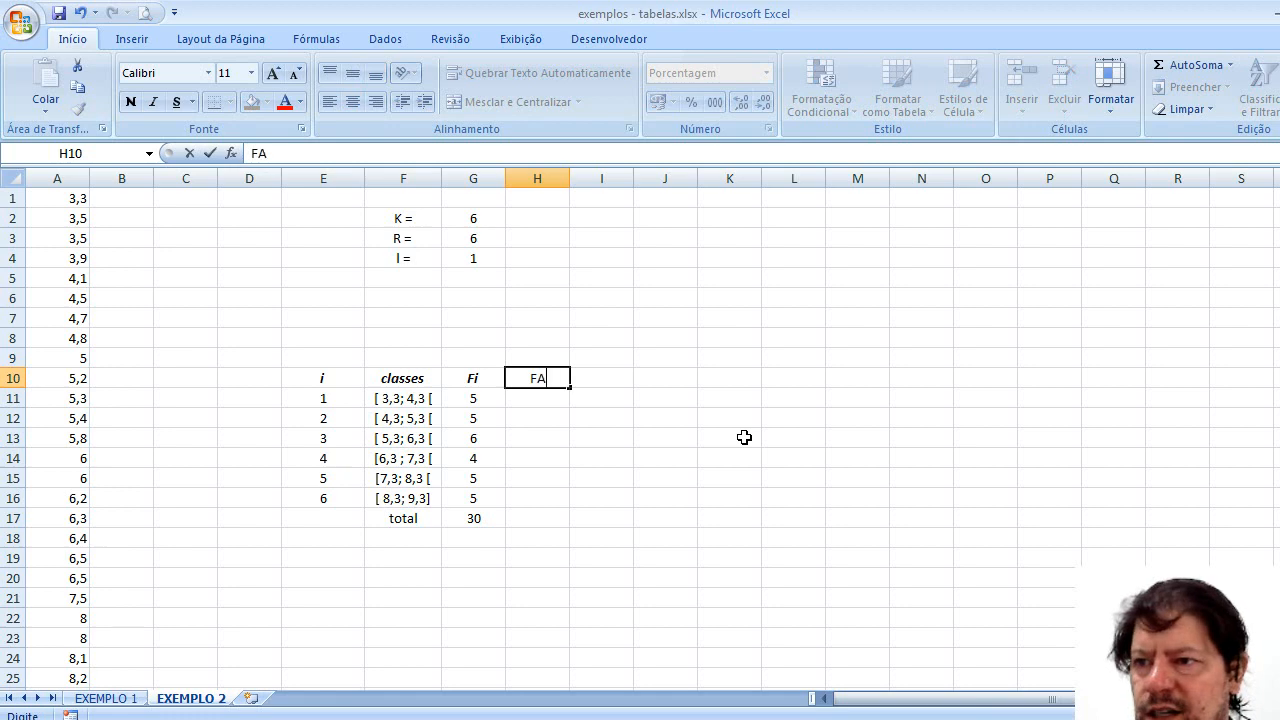
Step: Enter 5 without a percent sign as the class 1 cumulative frequency in H11
{"action": "left_click", "coordinate": [553, 396]}
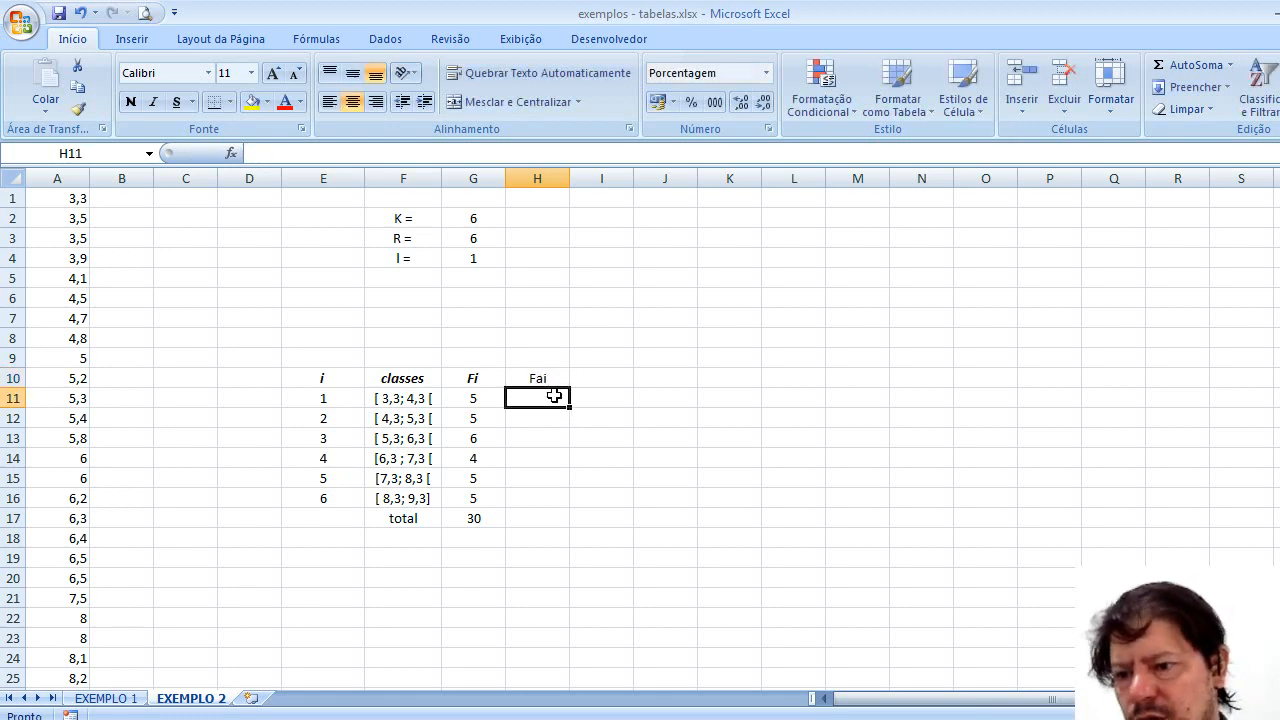
{"action": "type", "text": "5"}
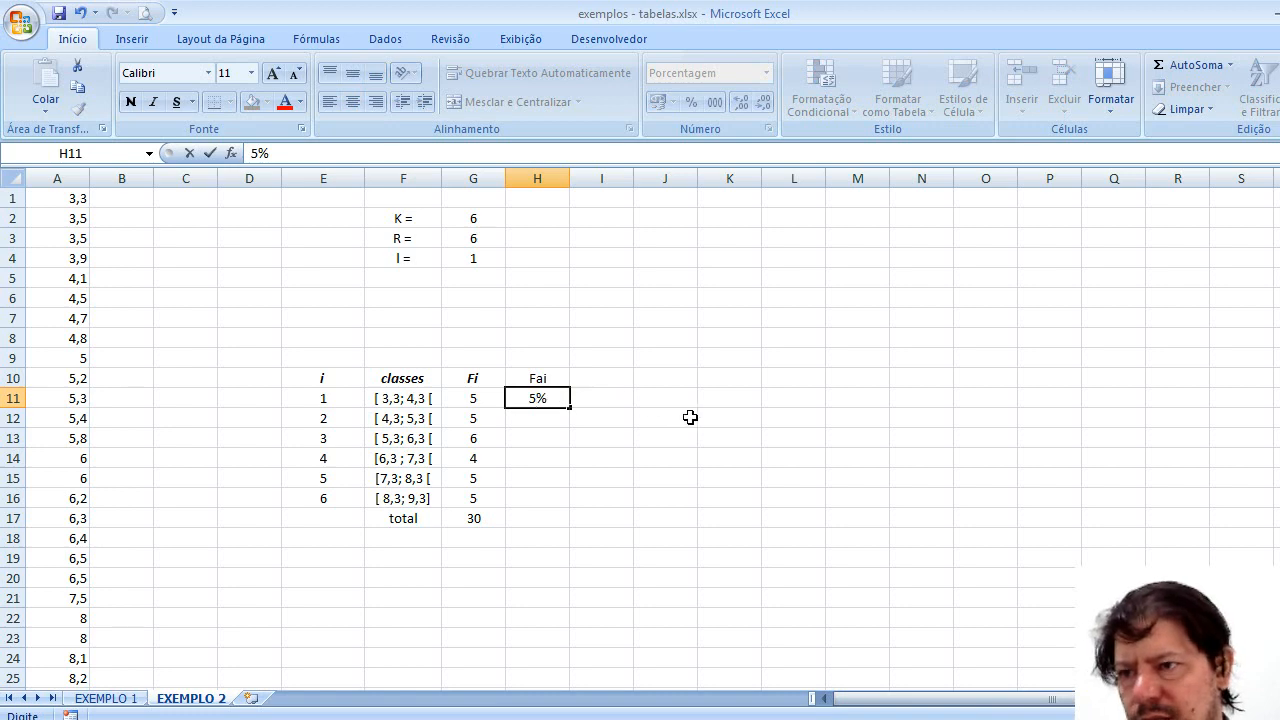
{"action": "key", "text": "Delete"}
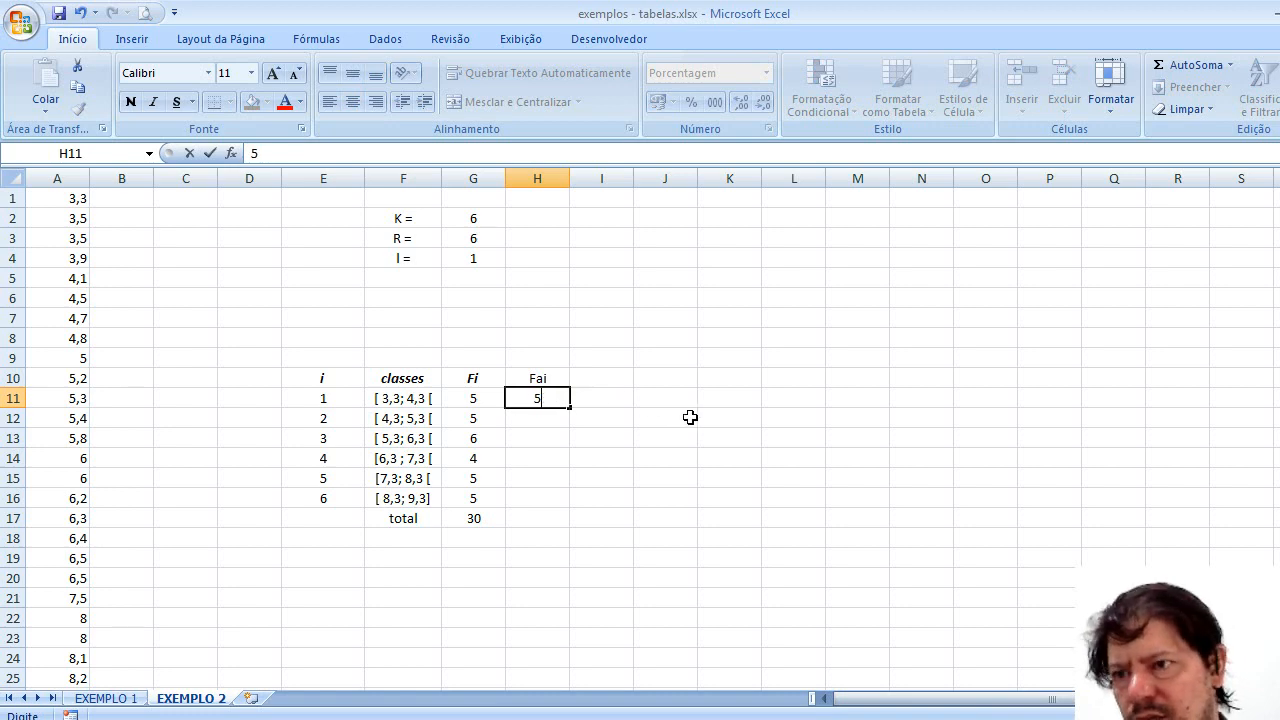
{"action": "left_click", "coordinate": [573, 420]}
{"action": "left_click", "coordinate": [540, 400]}
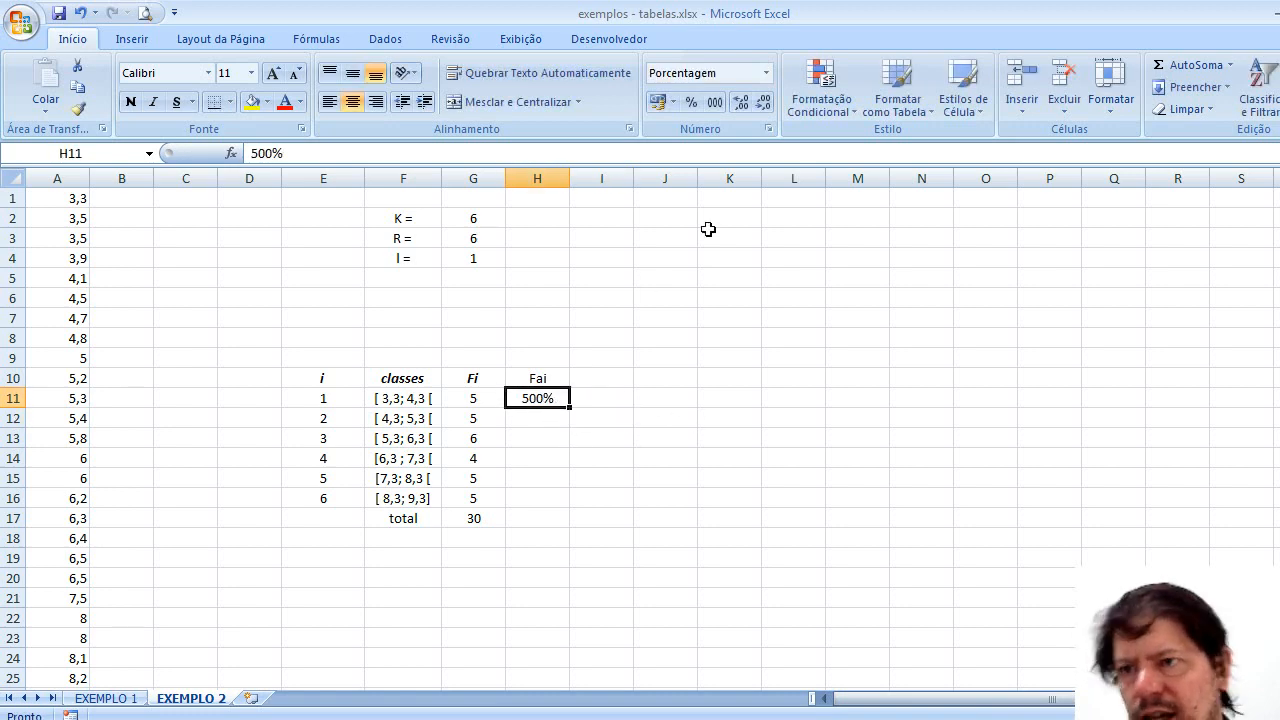
{"action": "left_click", "coordinate": [692, 106]}
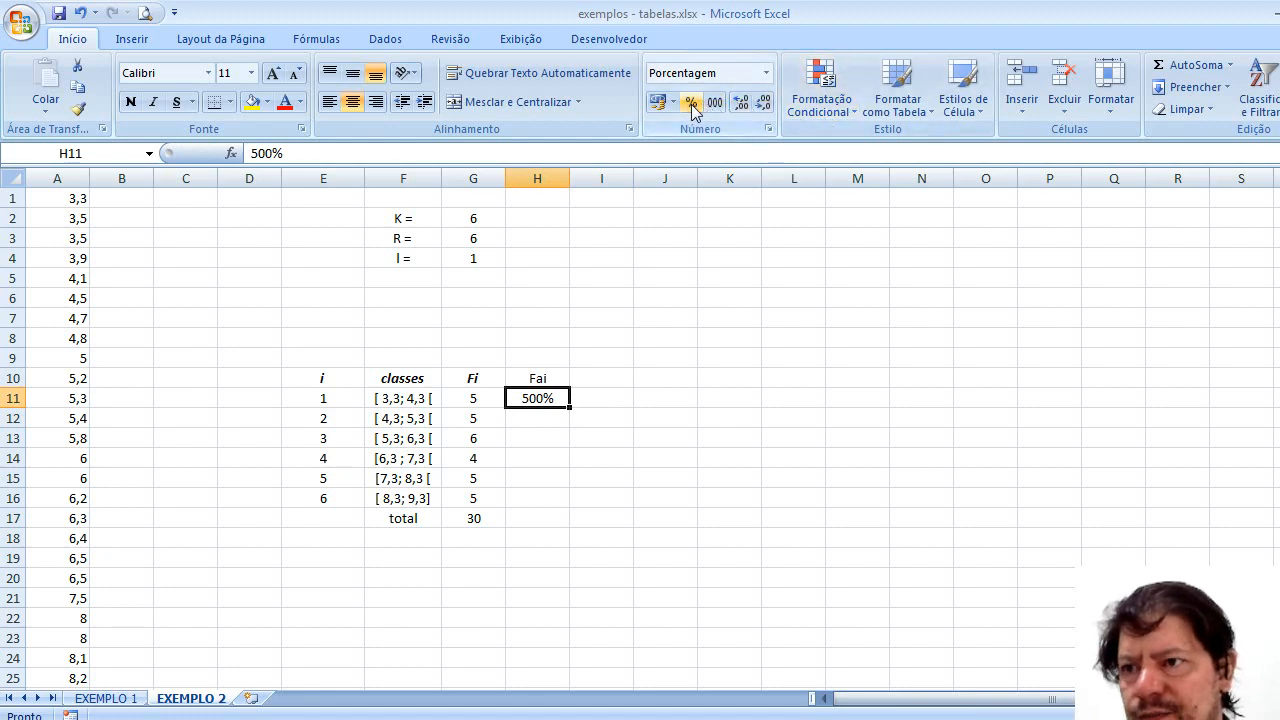
{"action": "left_click", "coordinate": [766, 73]}
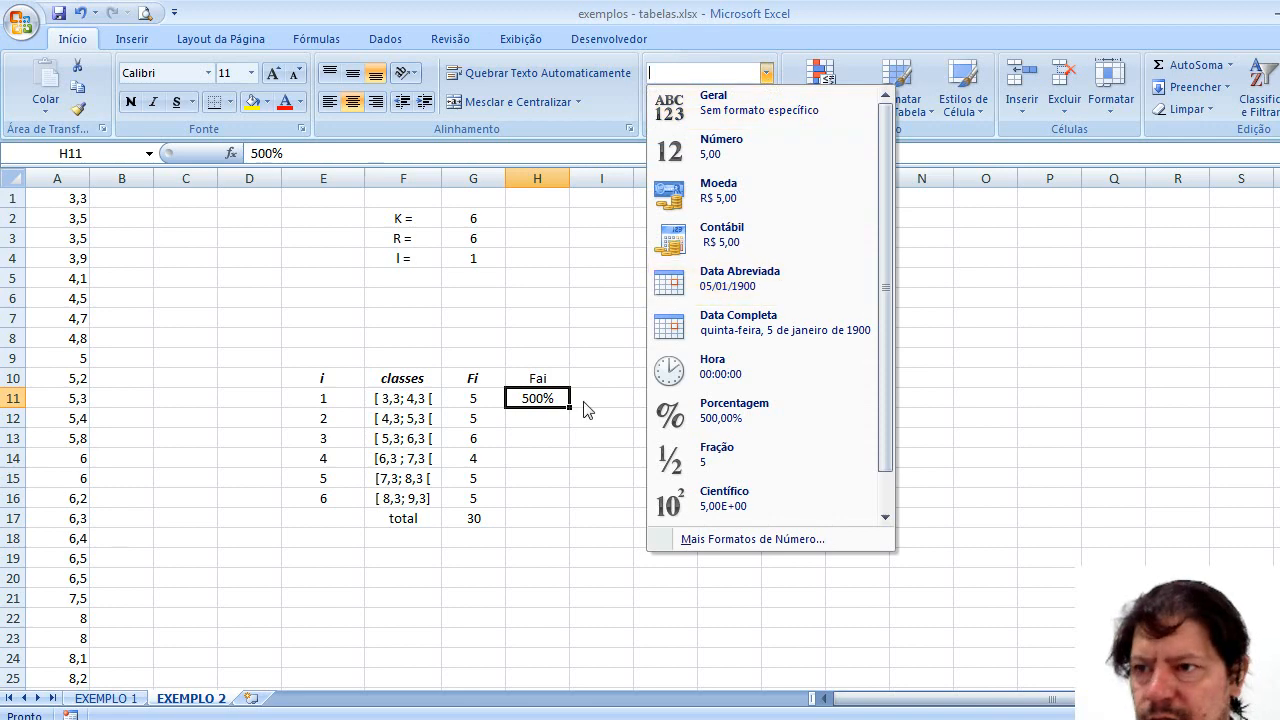
{"action": "left_click", "coordinate": [586, 428]}
Step: Change the number format of the Fai cells H11:H16 to Geral
{"action": "left_click_drag", "start_coordinate": [550, 402], "coordinate": [550, 499]}
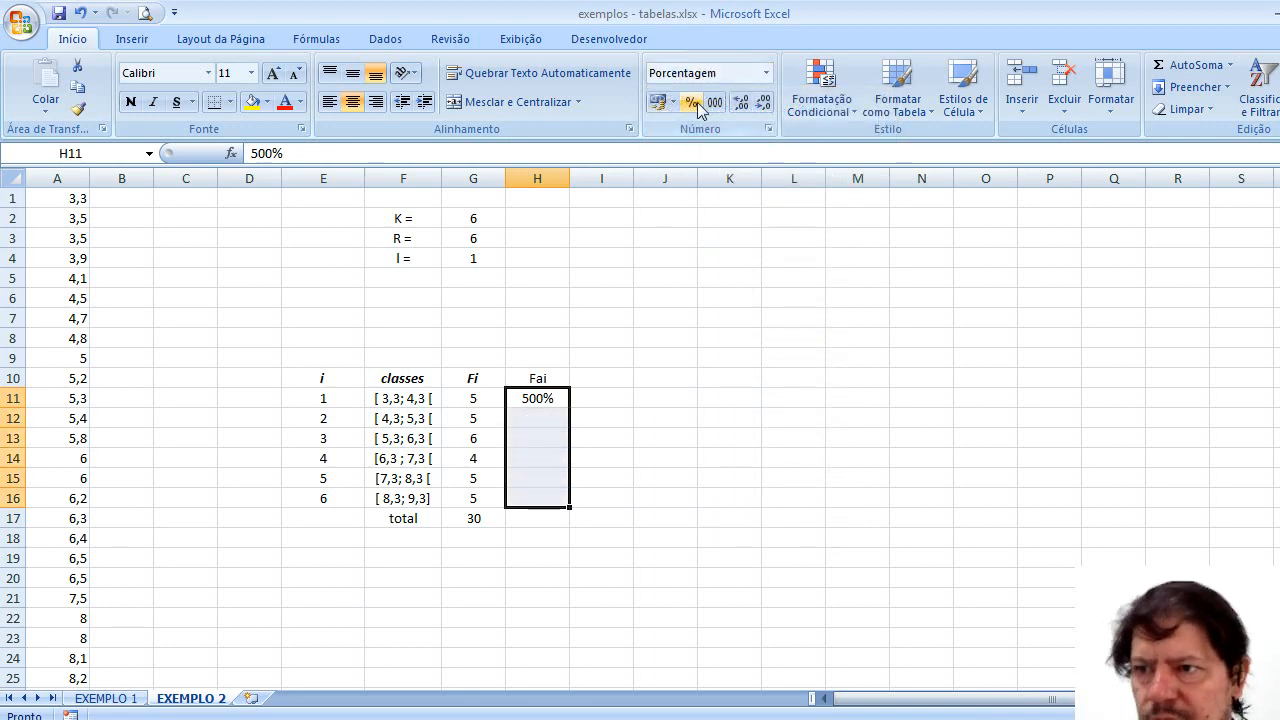
{"action": "left_click", "coordinate": [766, 75]}
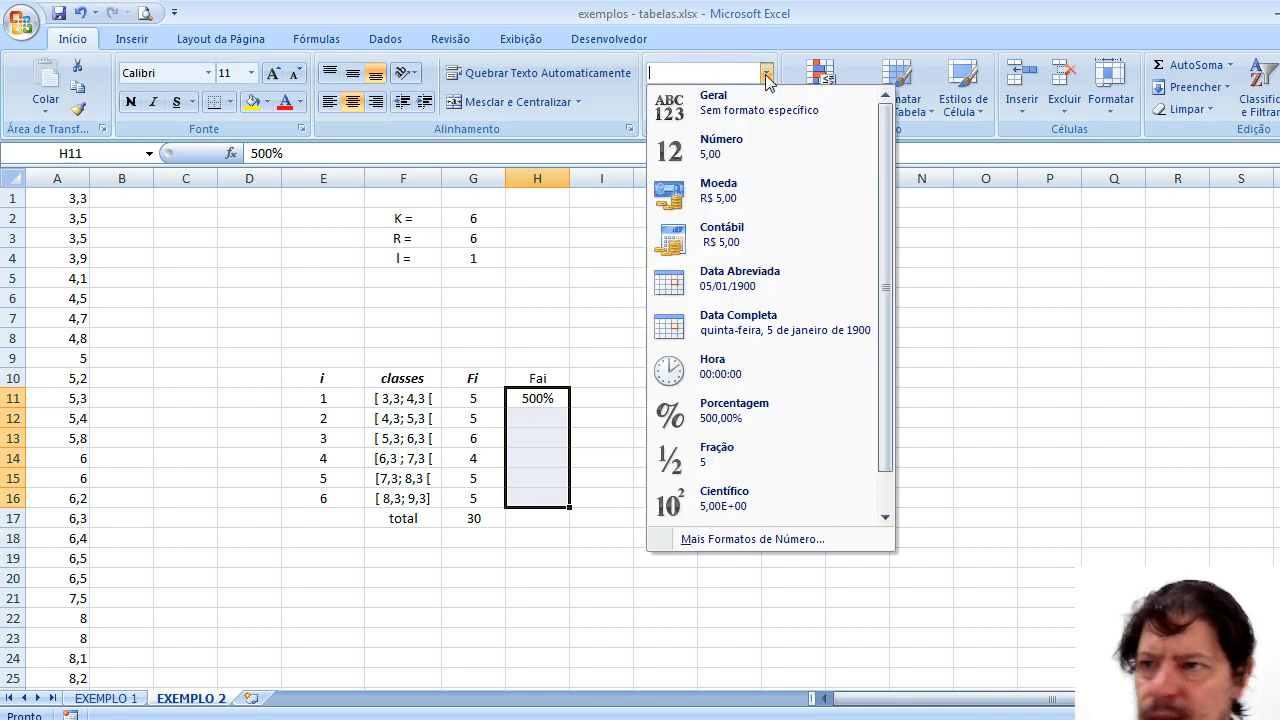
{"action": "left_click", "coordinate": [760, 124]}
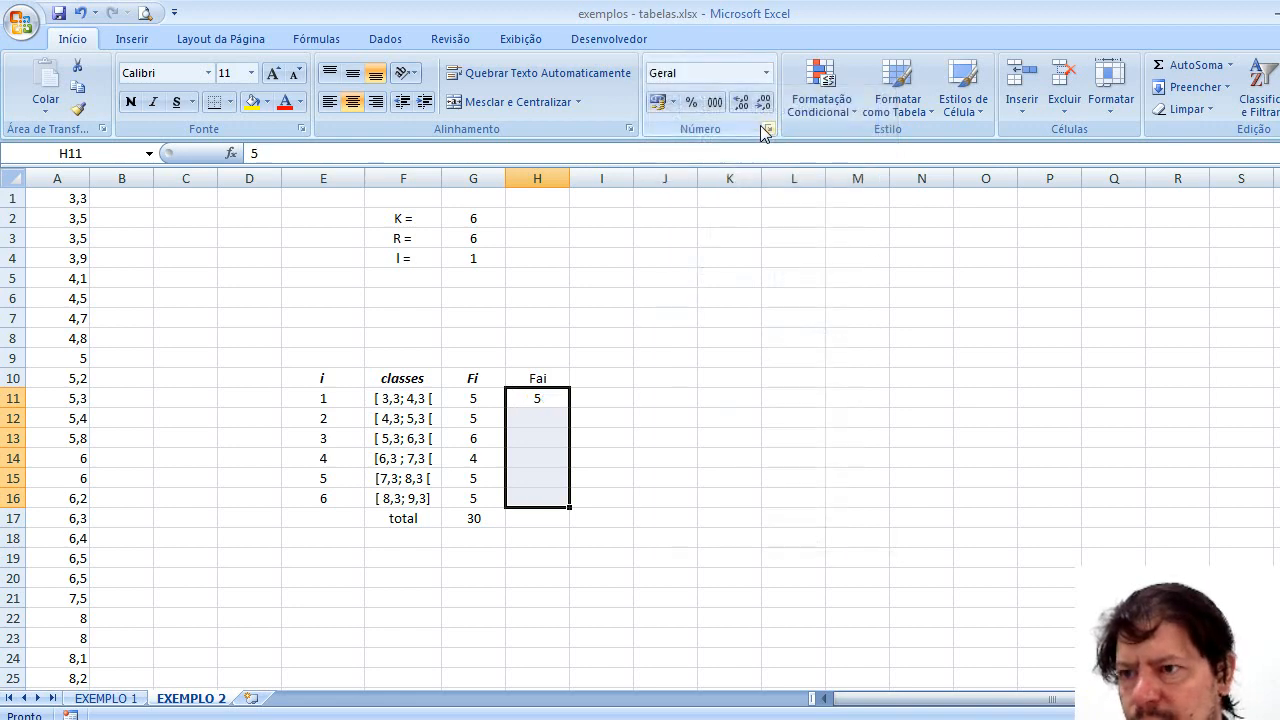
{"action": "left_click", "coordinate": [641, 455]}
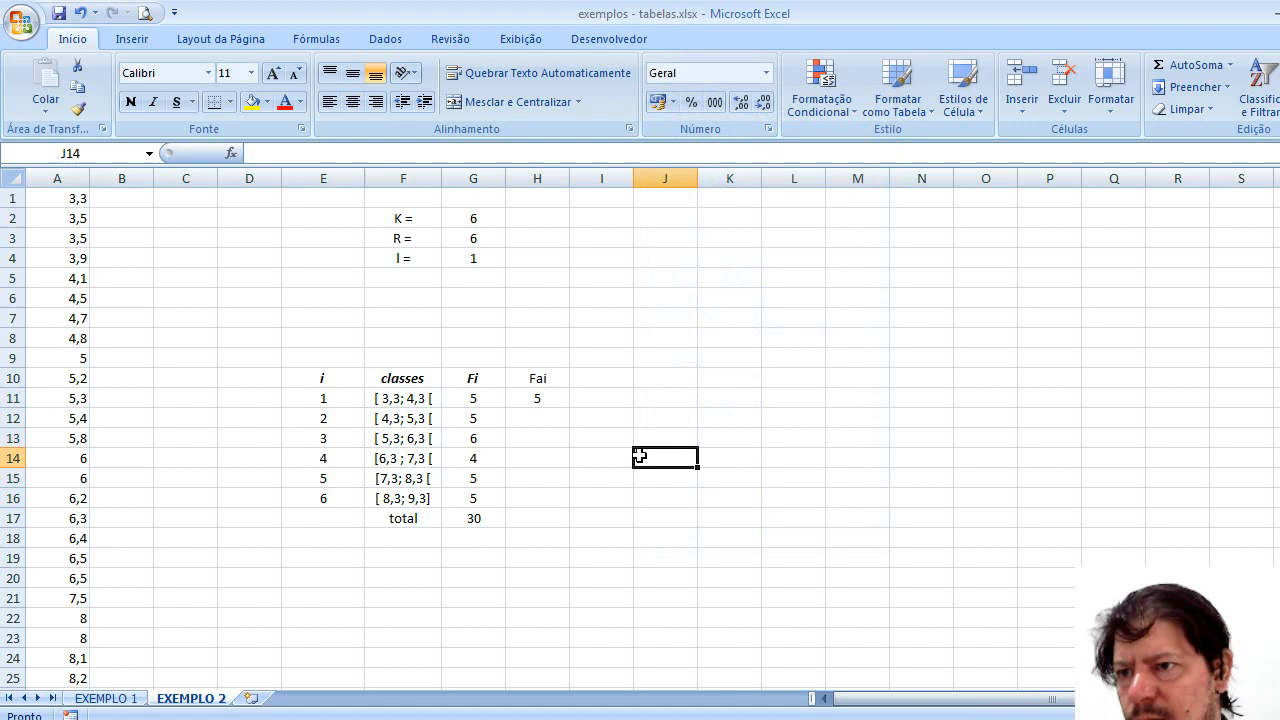
Step: Calculate the class 2 cumulative frequency in H12 with the formula =G12+H11
{"action": "left_click", "coordinate": [558, 420]}
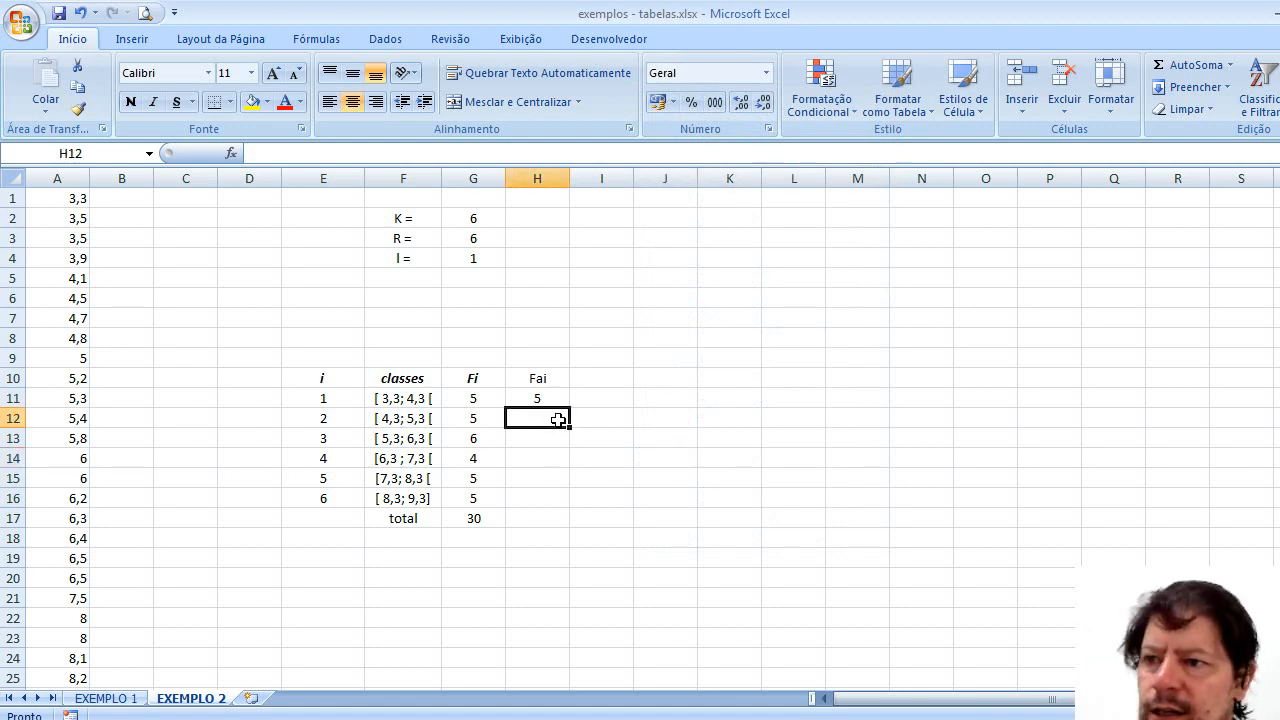
{"action": "type", "text": "="}
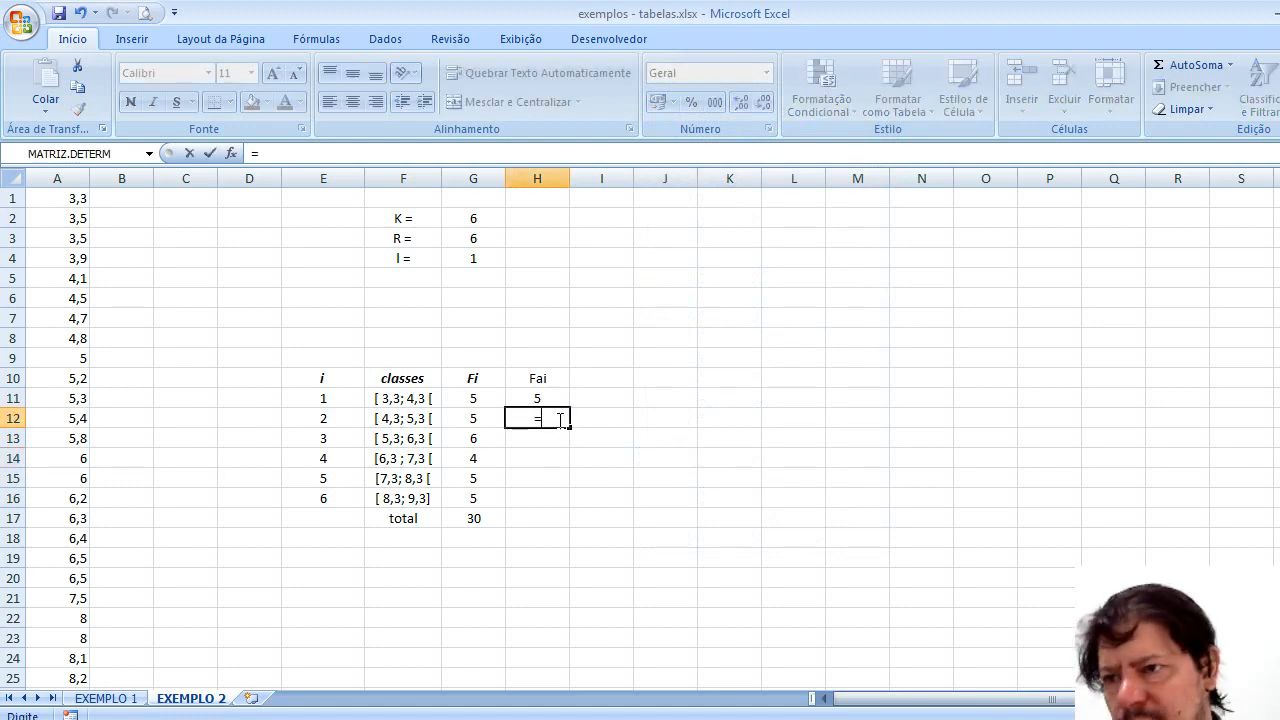
{"action": "left_click", "coordinate": [491, 418]}
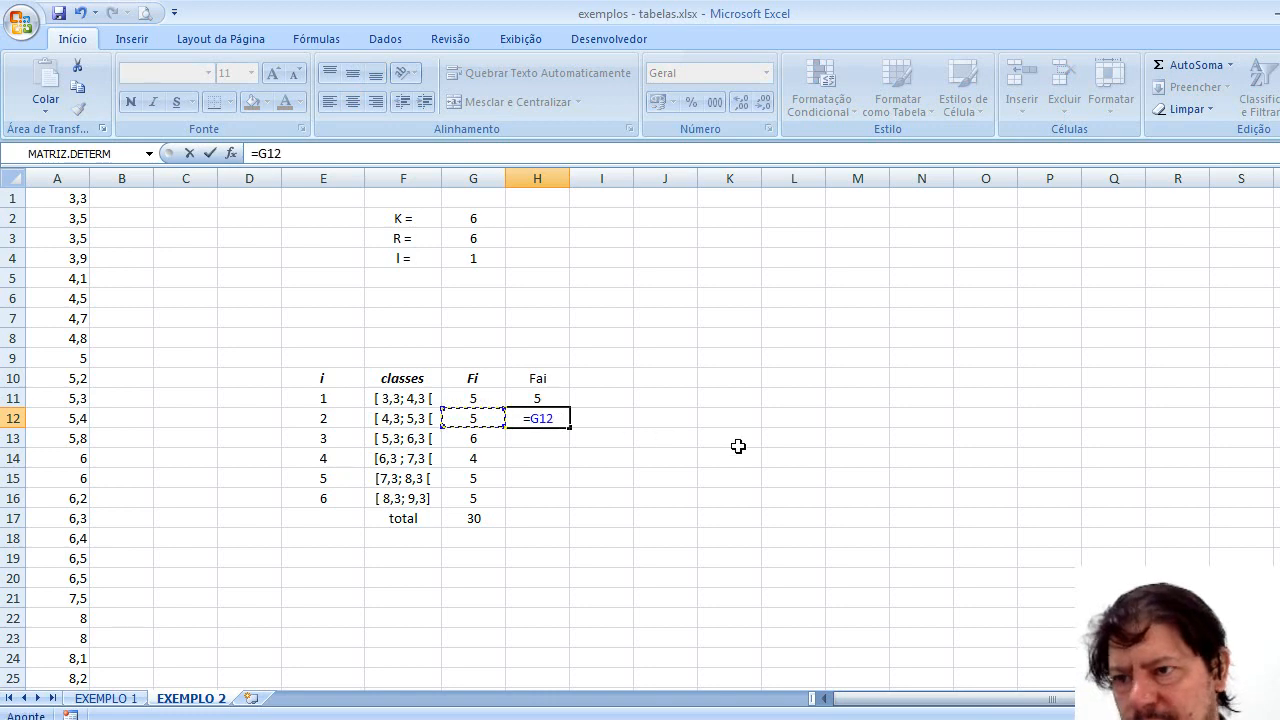
{"action": "type", "text": "+"}
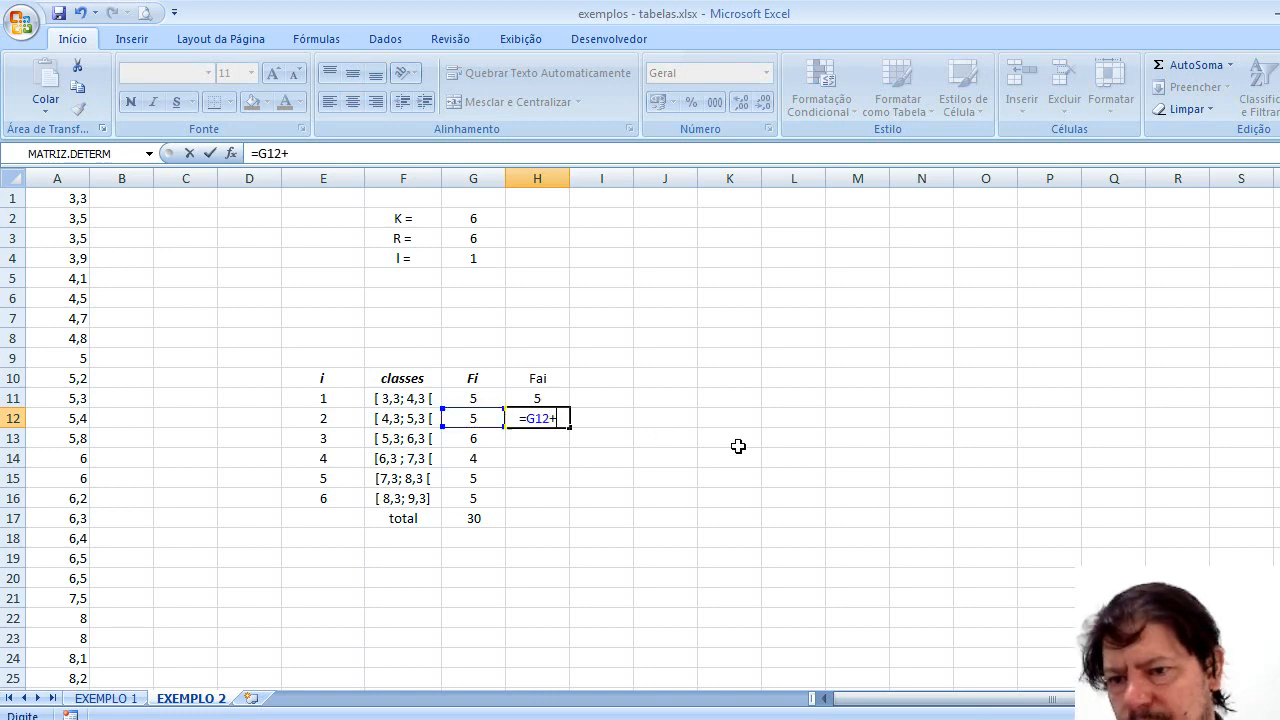
{"action": "left_click", "coordinate": [558, 397]}
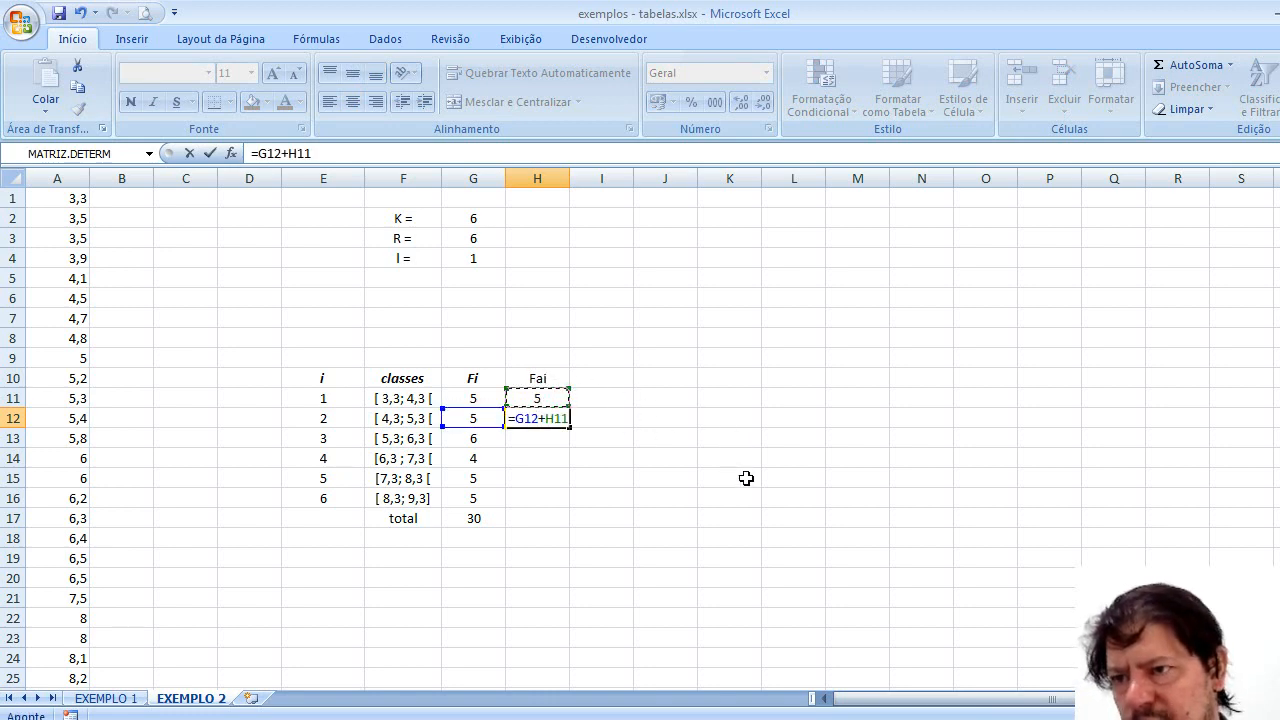
{"action": "key", "text": "Return"}
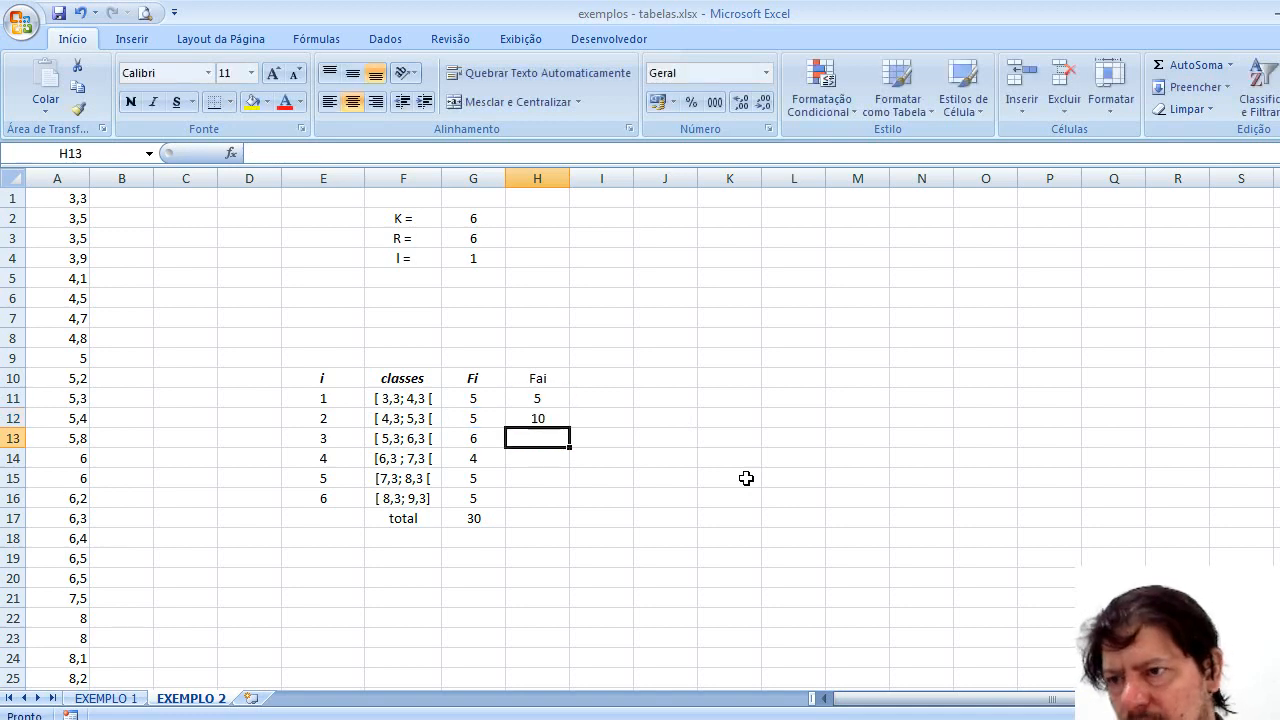
Step: Fill the cumulative frequency formula in H12 down to H16 and enter a centred xxxxx in the total row cell H17
{"action": "left_click", "coordinate": [545, 418]}
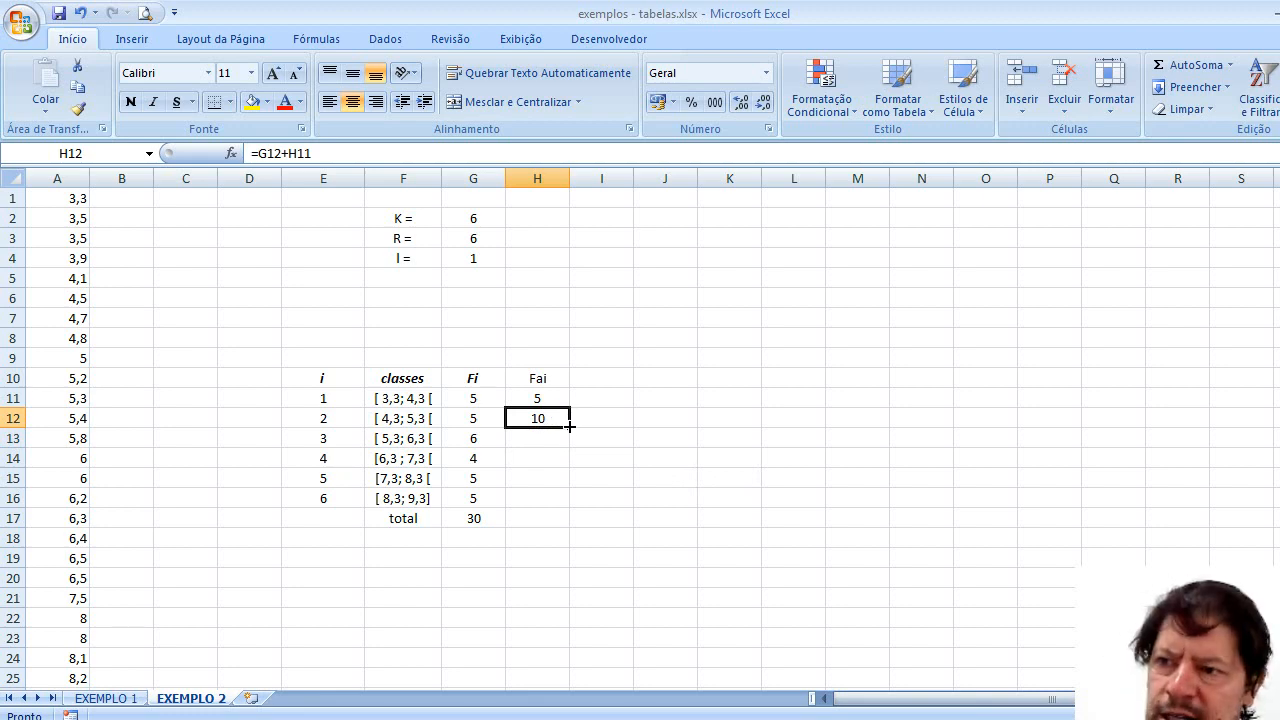
{"action": "left_click_drag", "start_coordinate": [569, 426], "coordinate": [568, 498]}
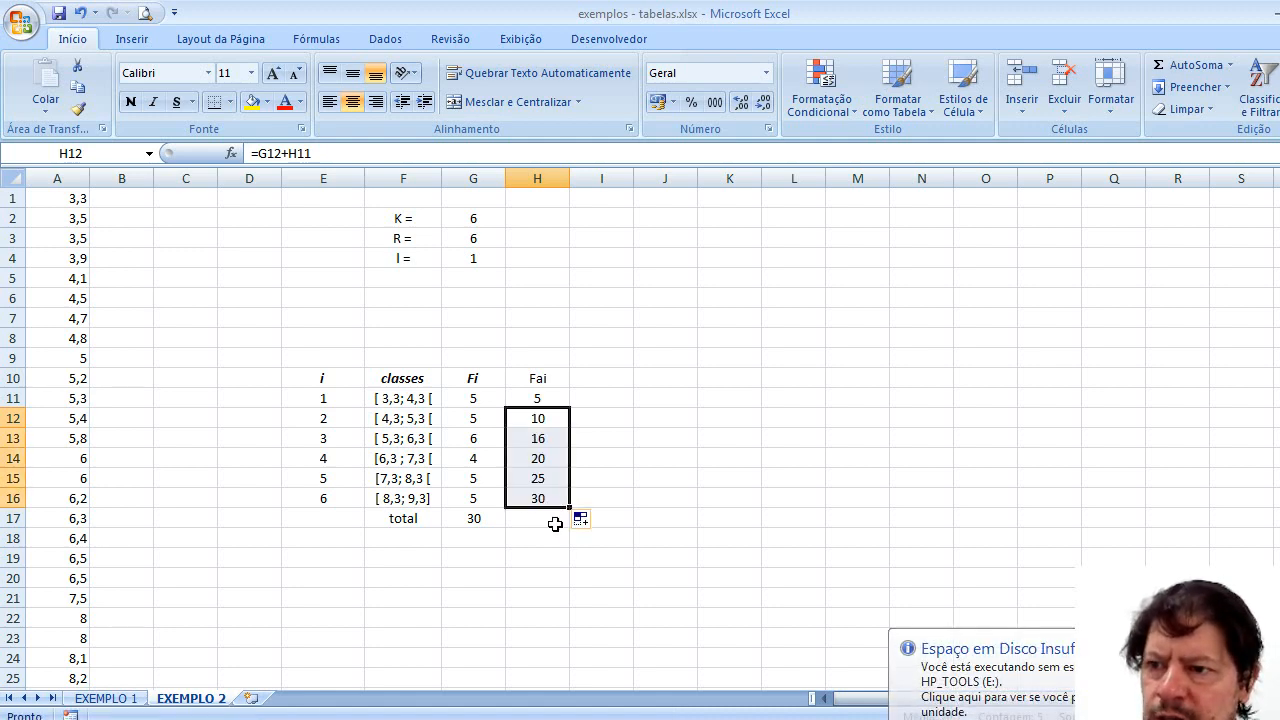
{"action": "left_click", "coordinate": [554, 524]}
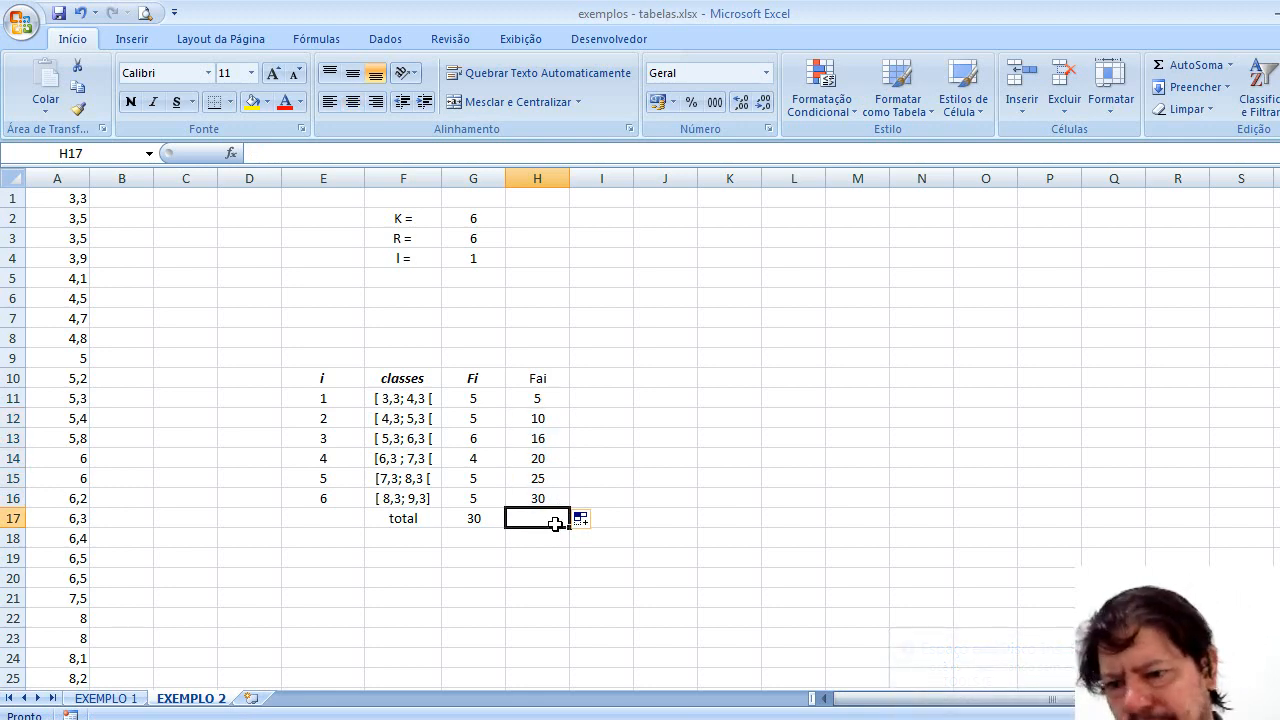
{"action": "type", "text": "xxxx"}
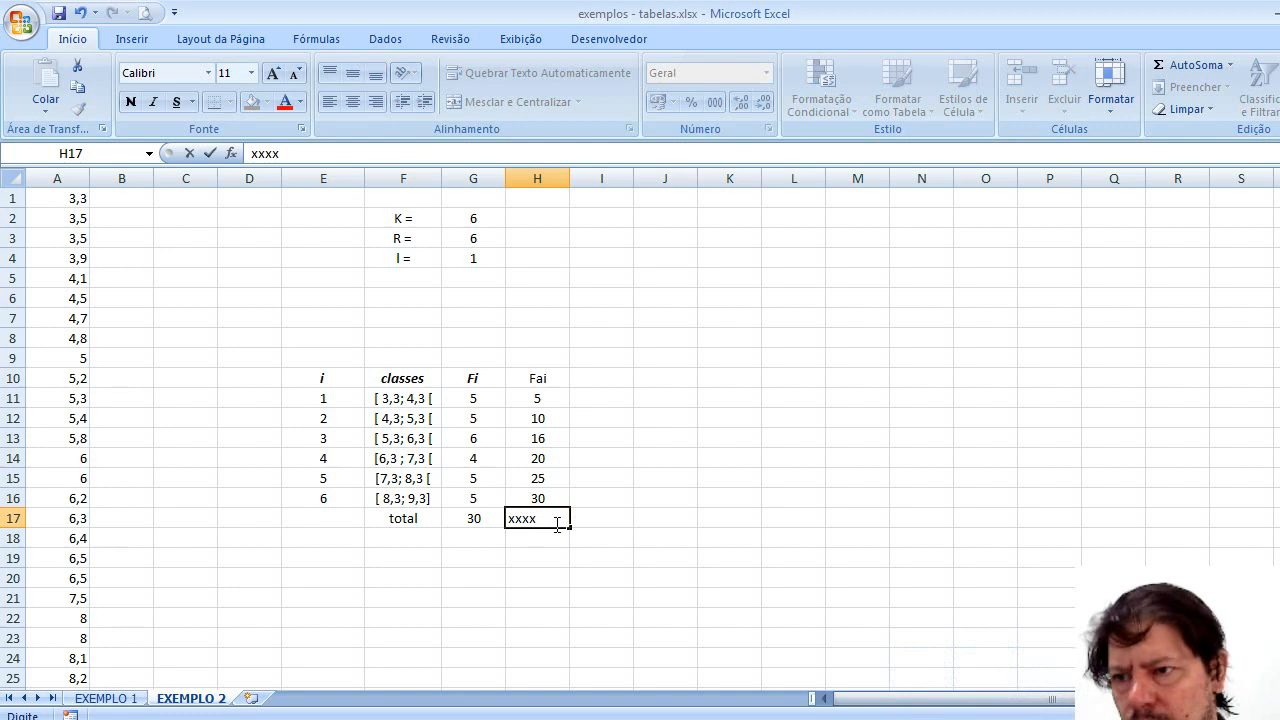
{"action": "type", "text": "x"}
{"action": "key", "text": "Return"}
{"action": "left_click", "coordinate": [557, 521]}
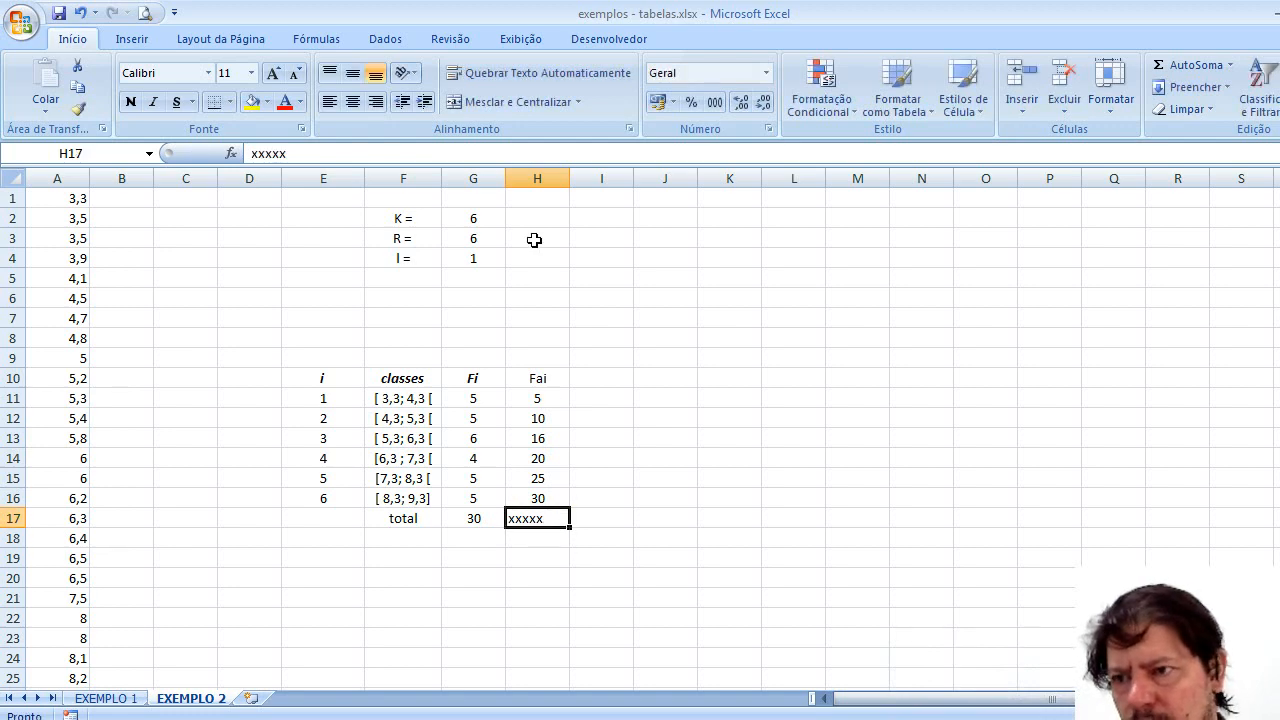
{"action": "left_click", "coordinate": [352, 102]}
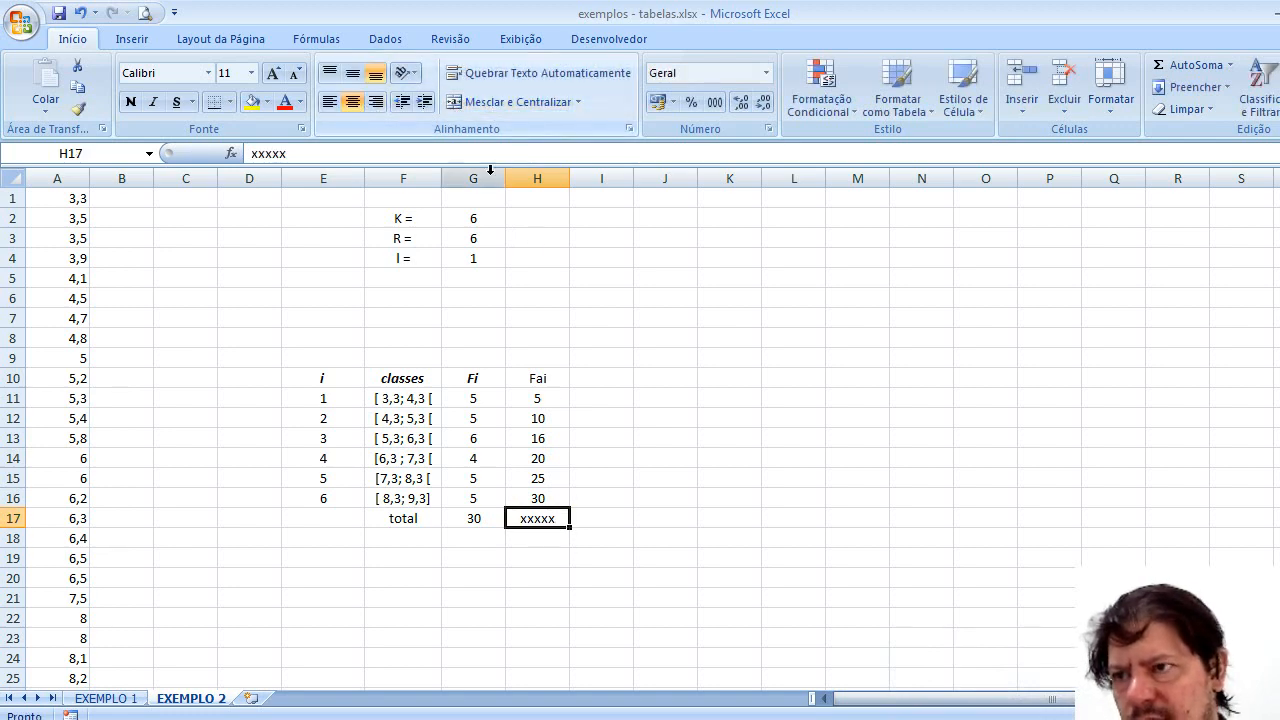
{"action": "left_click", "coordinate": [653, 533]}
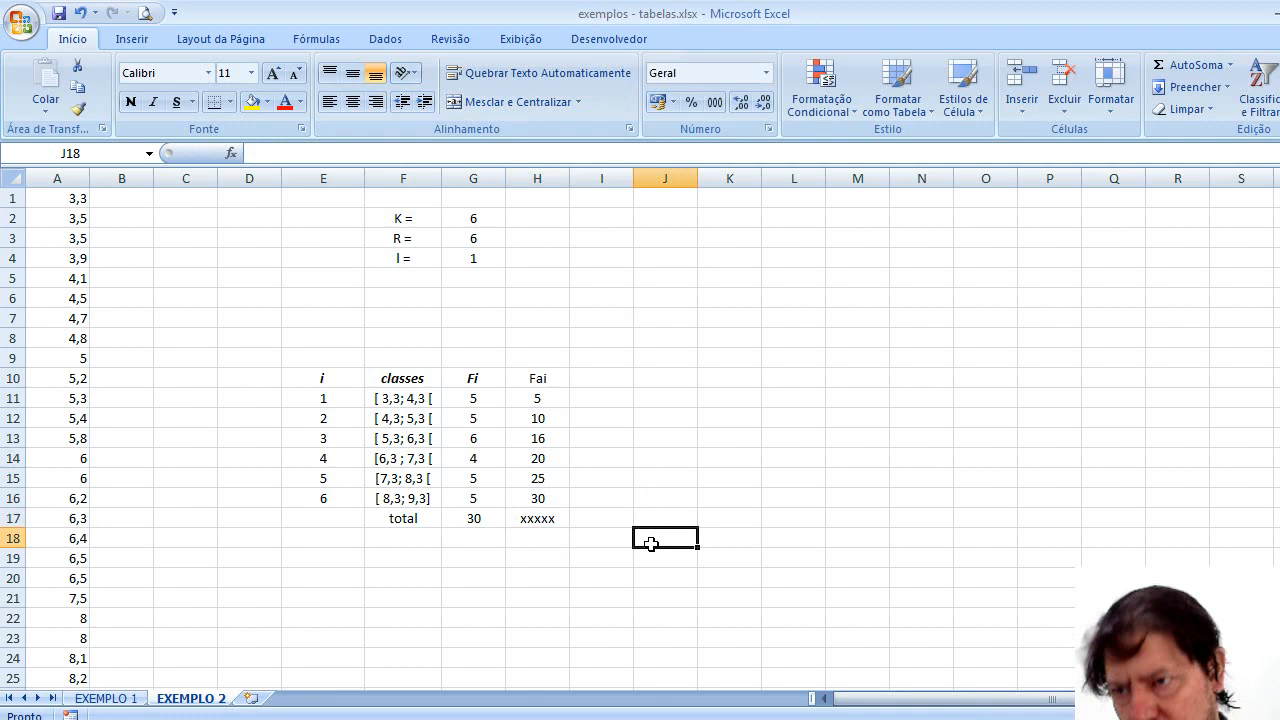
Step: Add the column heading fi in I10, beside Fai
{"action": "left_click", "coordinate": [608, 378]}
{"action": "type", "text": "fi"}
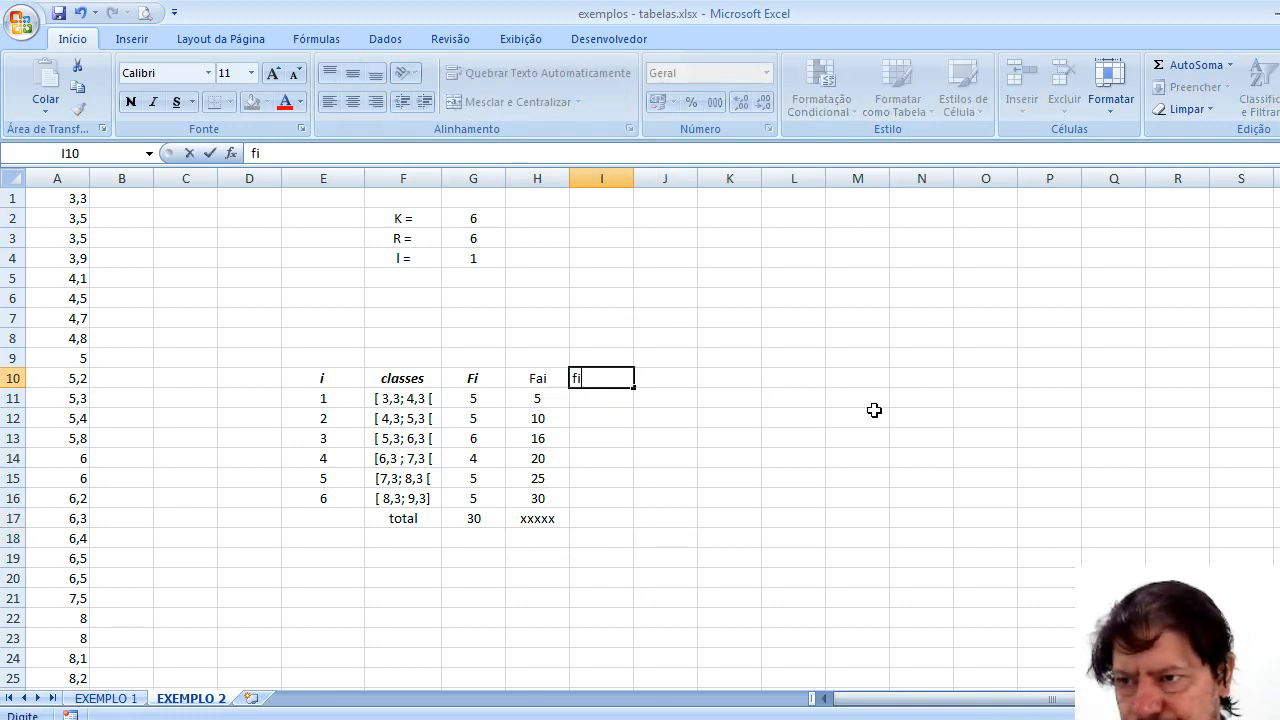
{"action": "key", "text": "Return"}
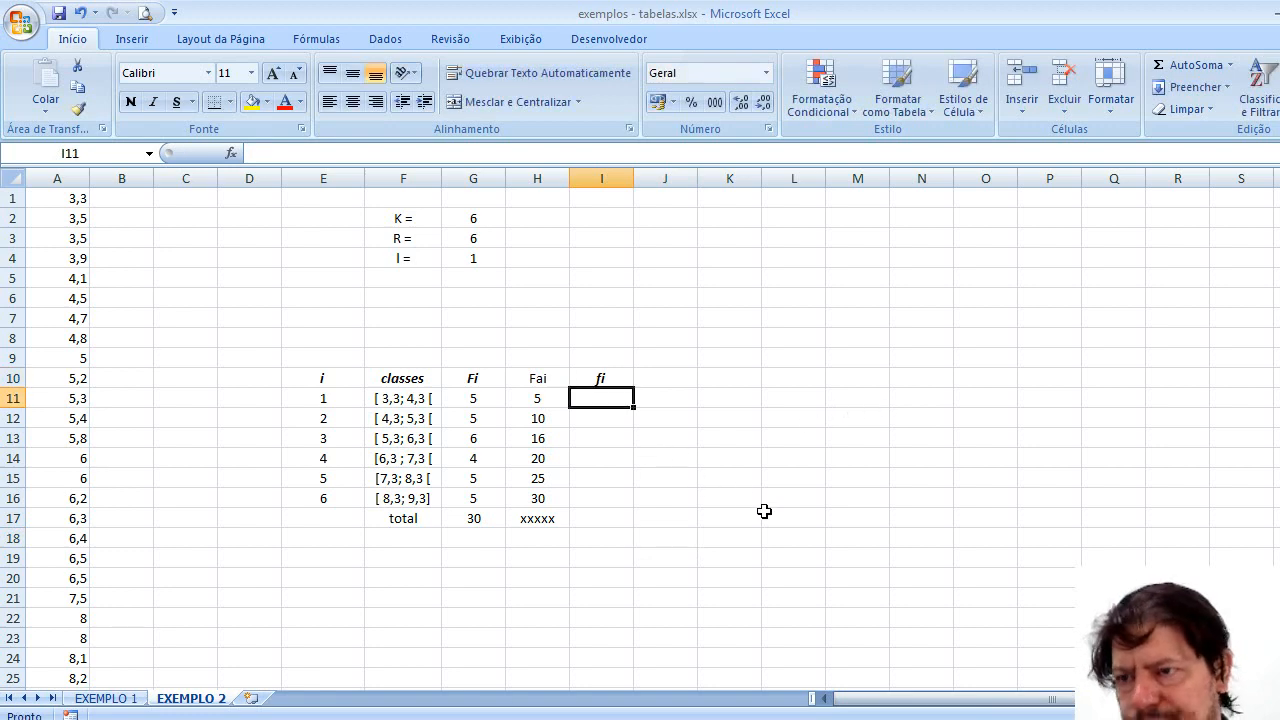
Step: Calculate the class 1 relative frequency in I11 with =G11/30 and fill the formula down to I16
{"action": "type", "text": "="}
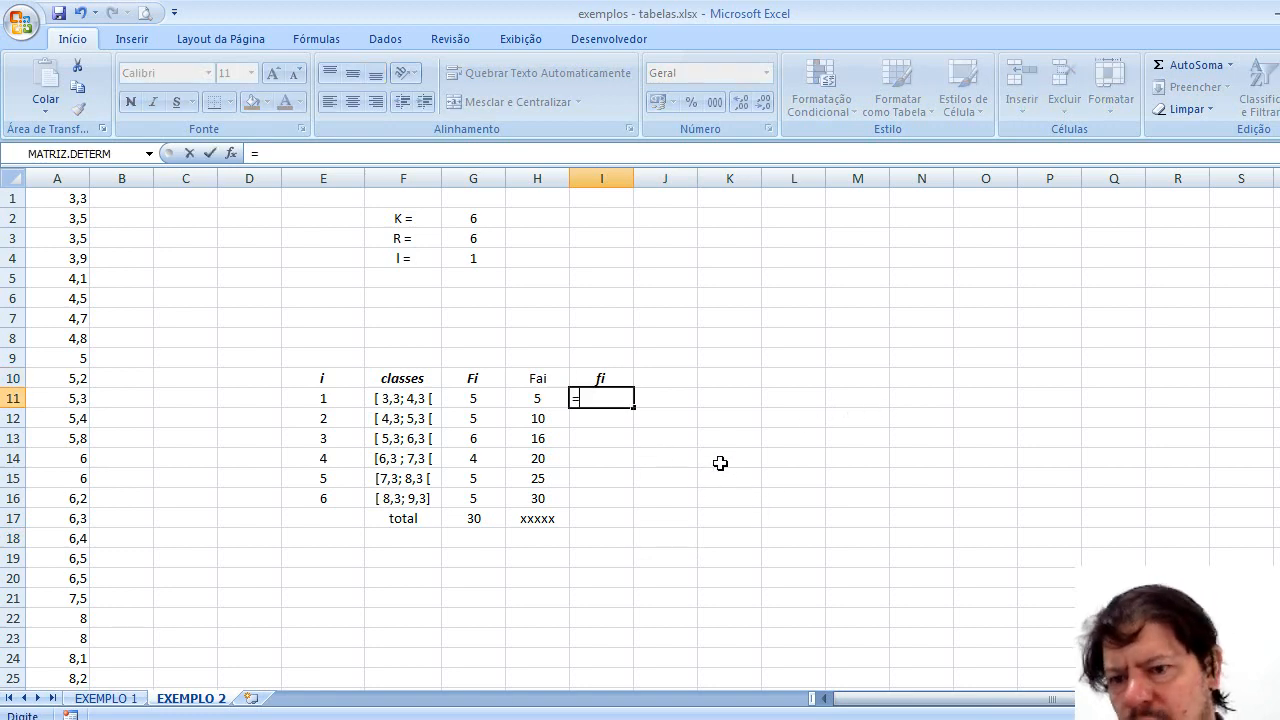
{"action": "left_click", "coordinate": [479, 398]}
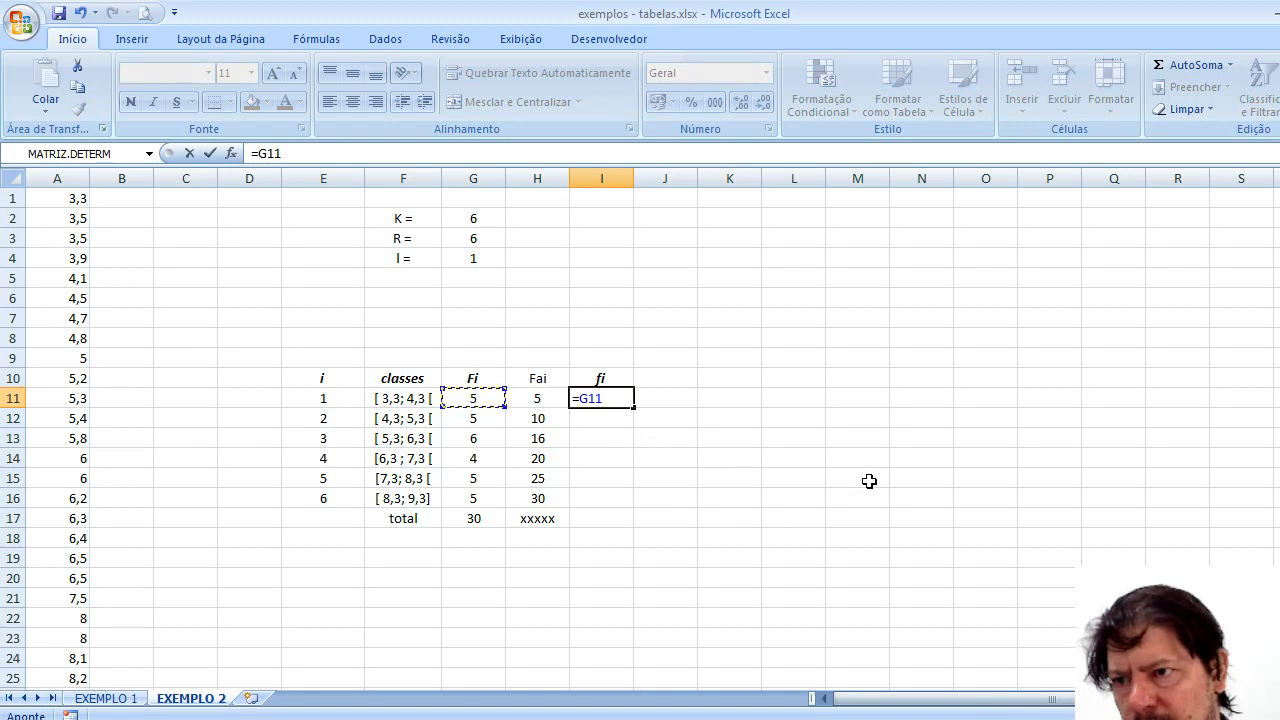
{"action": "type", "text": "/30"}
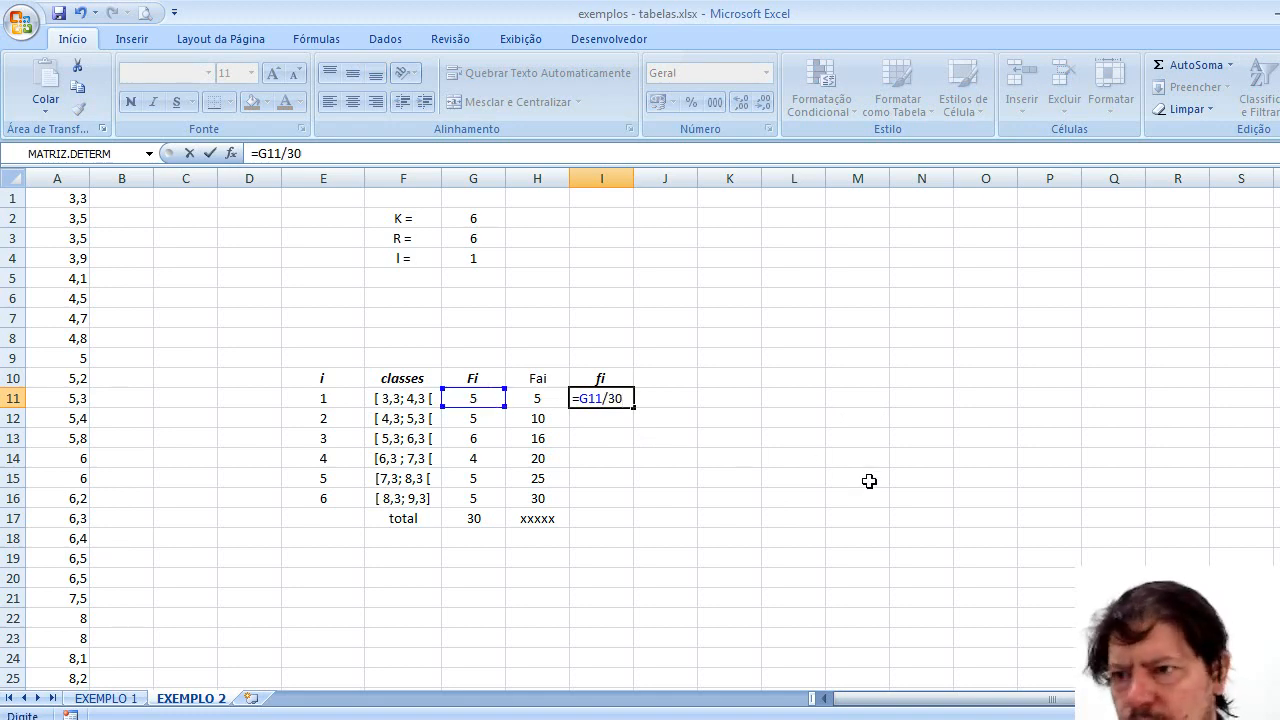
{"action": "key", "text": "Return"}
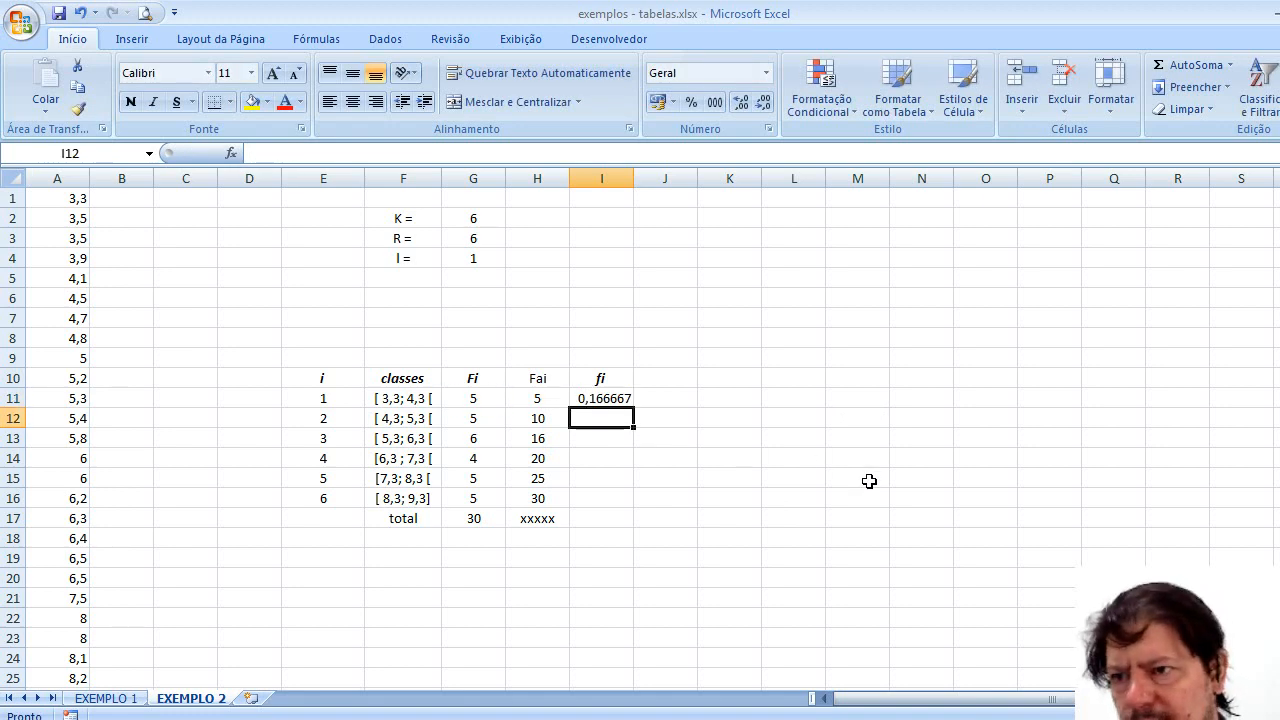
{"action": "left_click", "coordinate": [613, 396]}
{"action": "left_click_drag", "start_coordinate": [633, 407], "coordinate": [633, 500]}
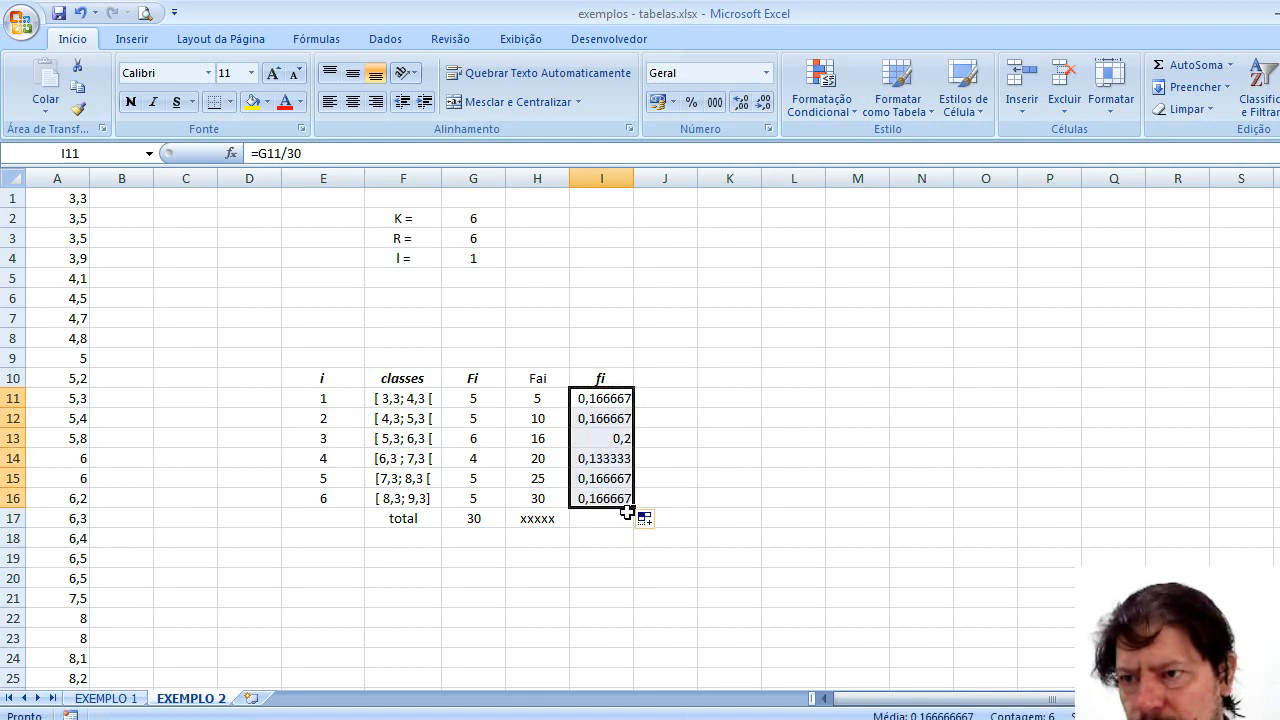
Step: Total the relative frequencies in I17 with the formula =SOMA(I11:I16)
{"action": "left_click", "coordinate": [615, 520]}
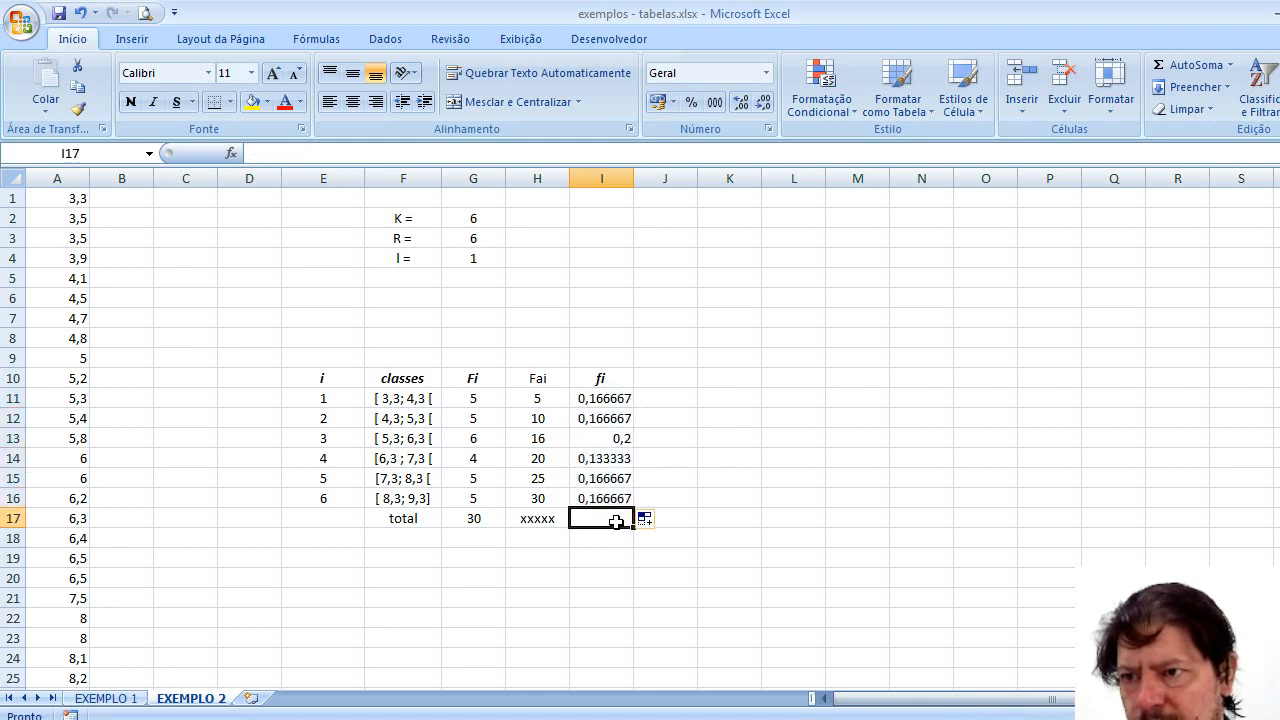
{"action": "left_click", "coordinate": [1199, 66]}
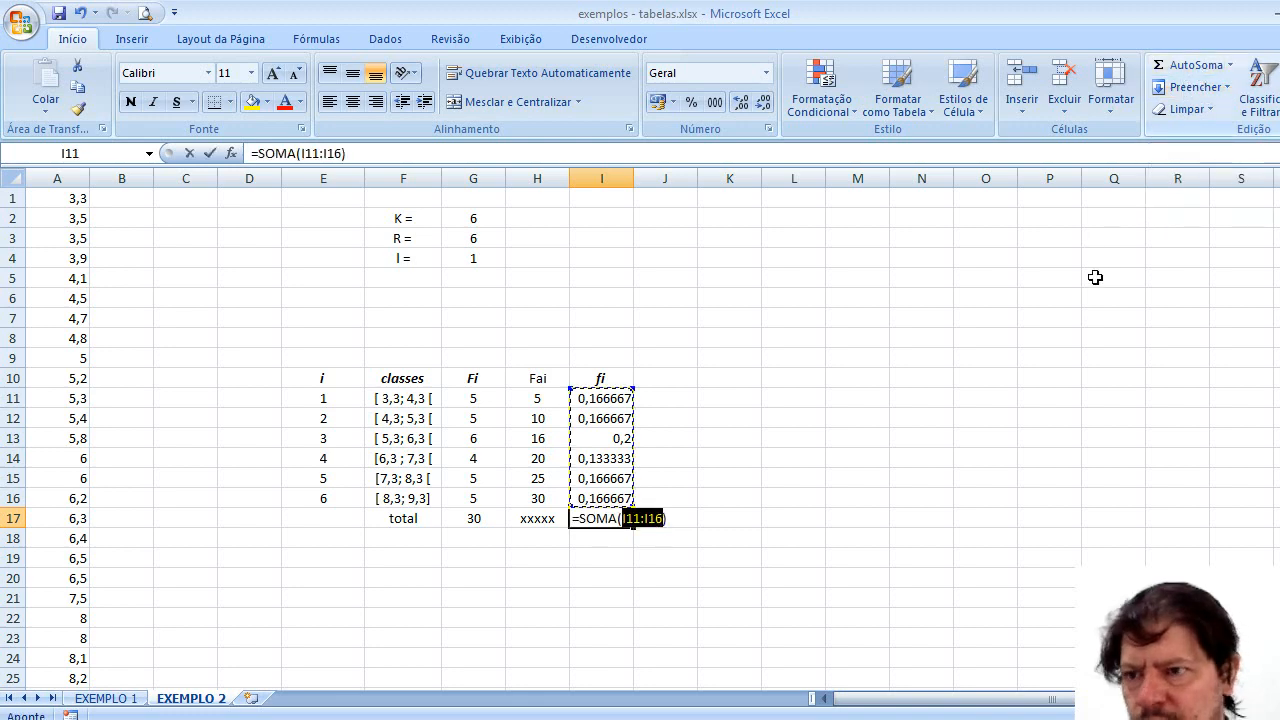
{"action": "key", "text": "Return"}
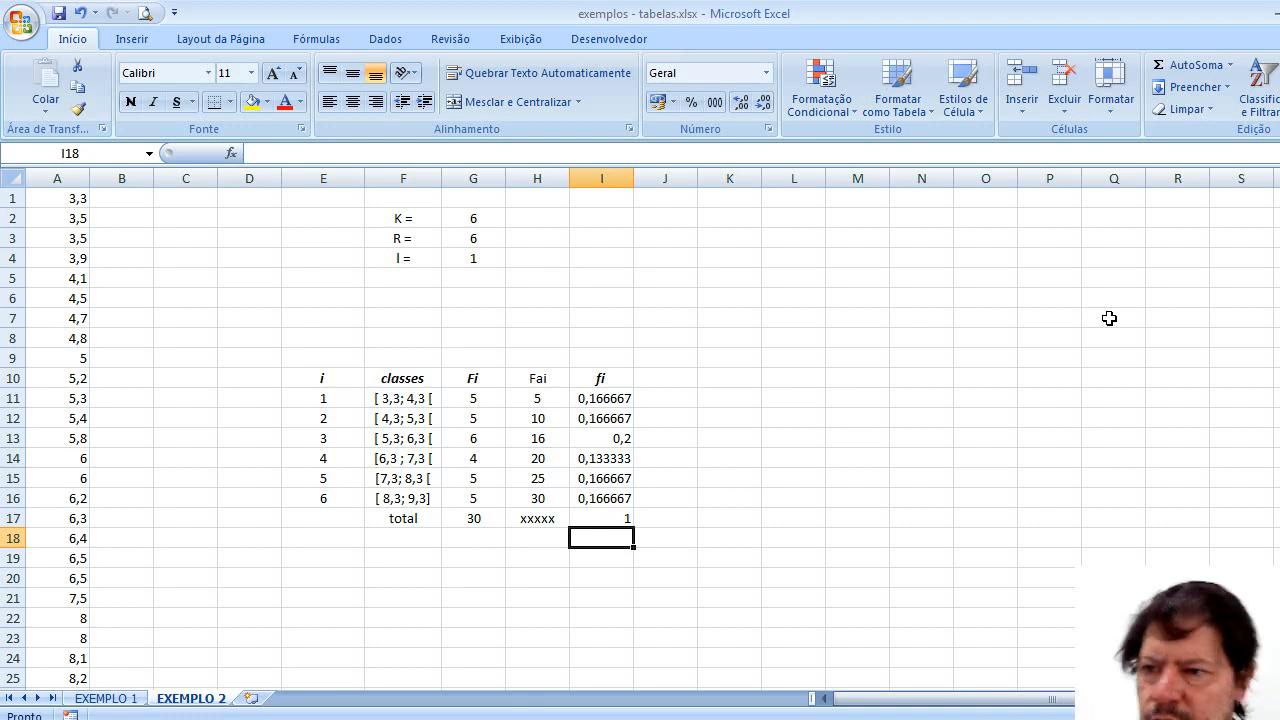
Step: Format the fi cells I11:I17 as percentages and centre them
{"action": "left_click_drag", "start_coordinate": [619, 398], "coordinate": [612, 508]}
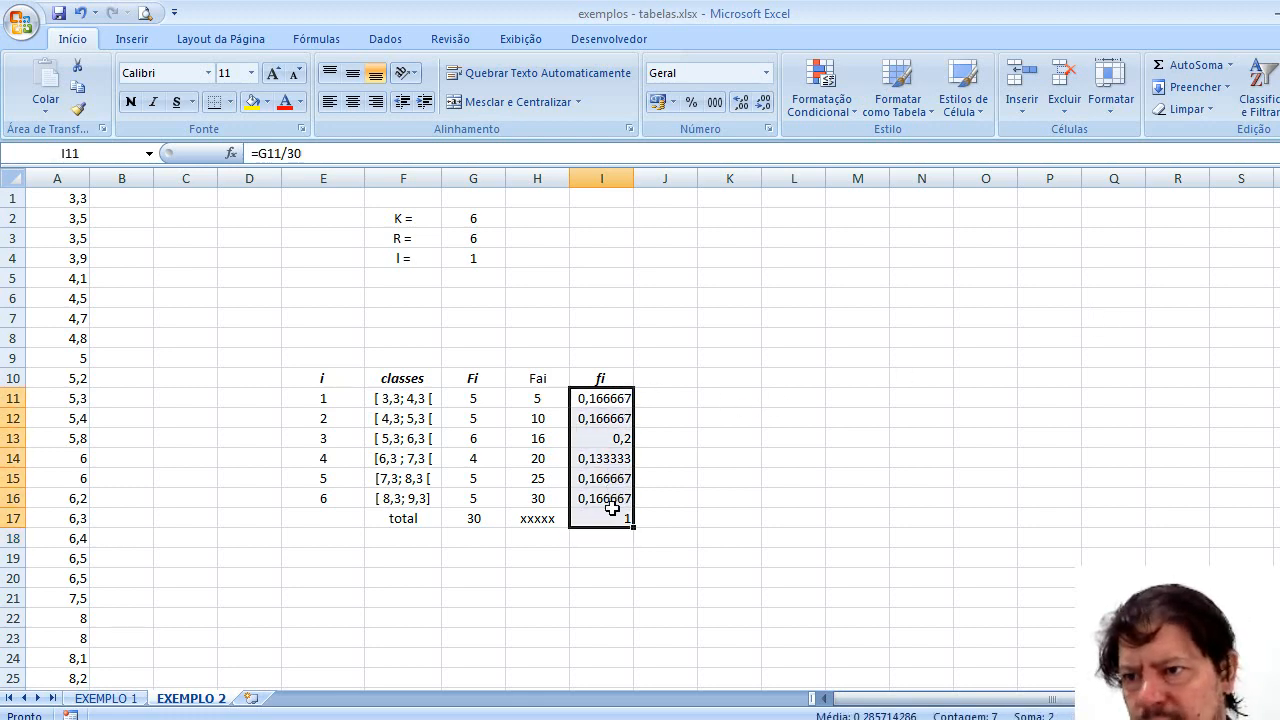
{"action": "left_click", "coordinate": [692, 103]}
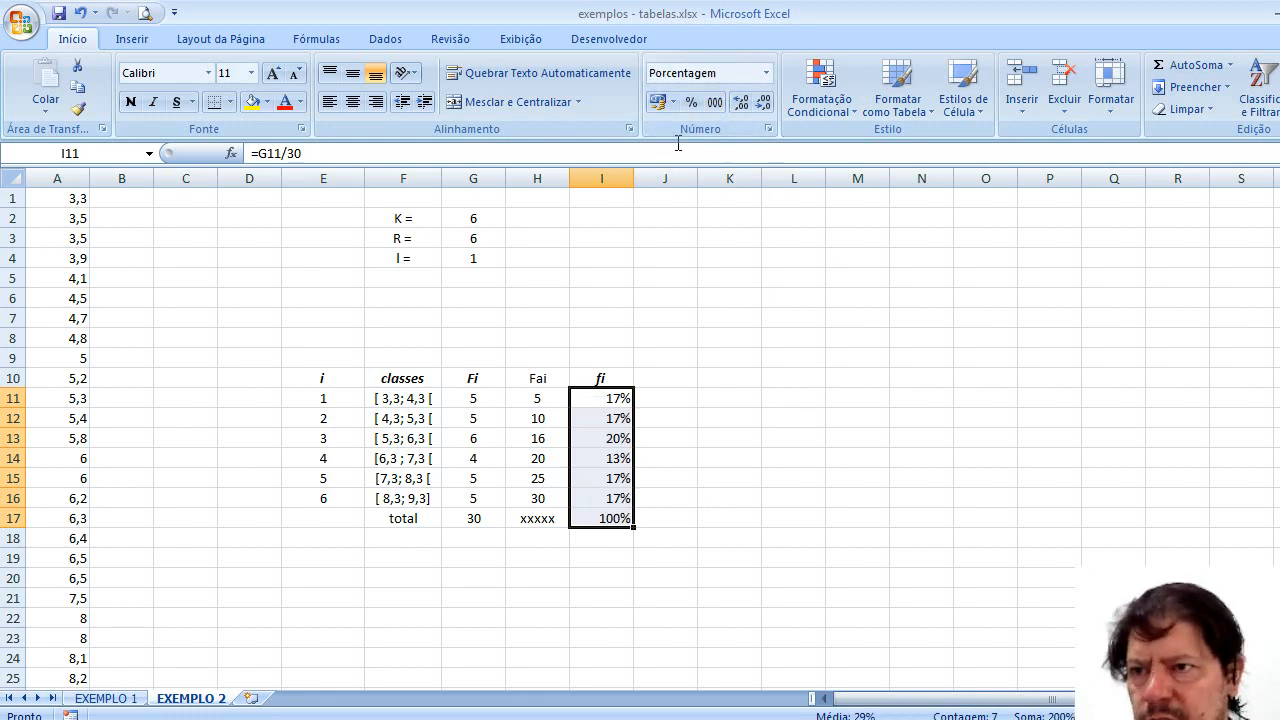
{"action": "left_click", "coordinate": [353, 102]}
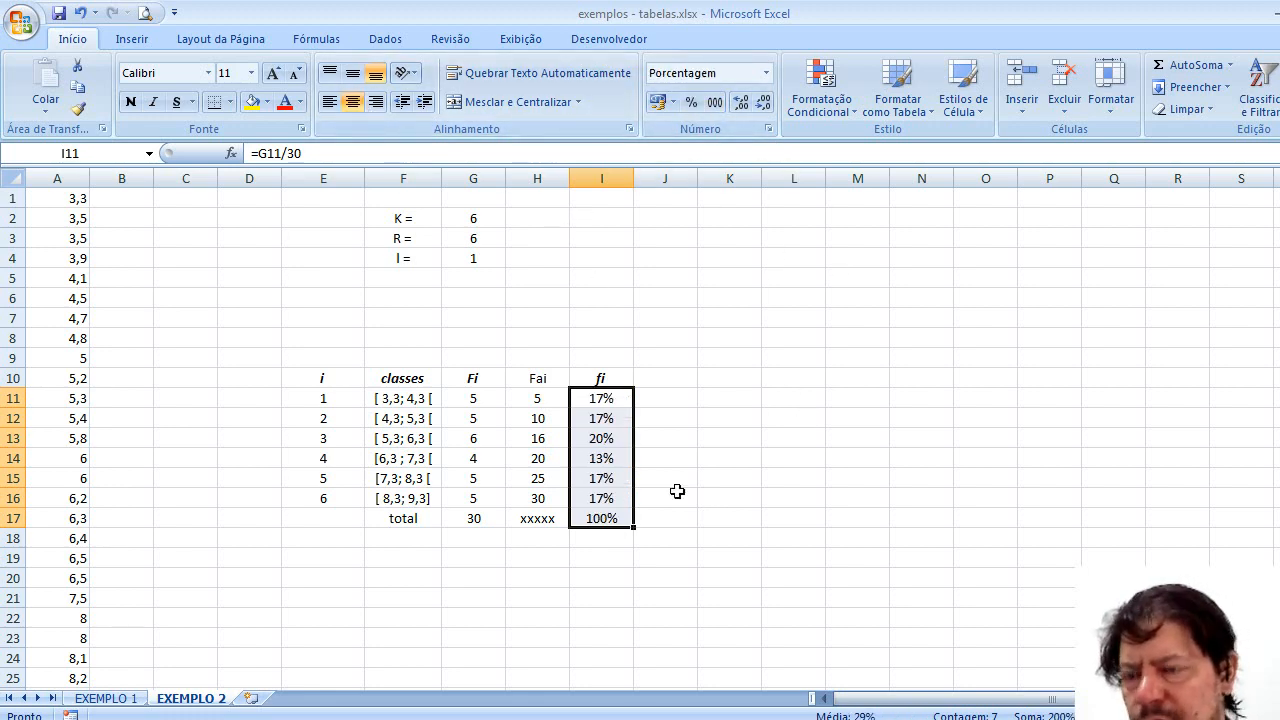
{"action": "left_click", "coordinate": [741, 617]}
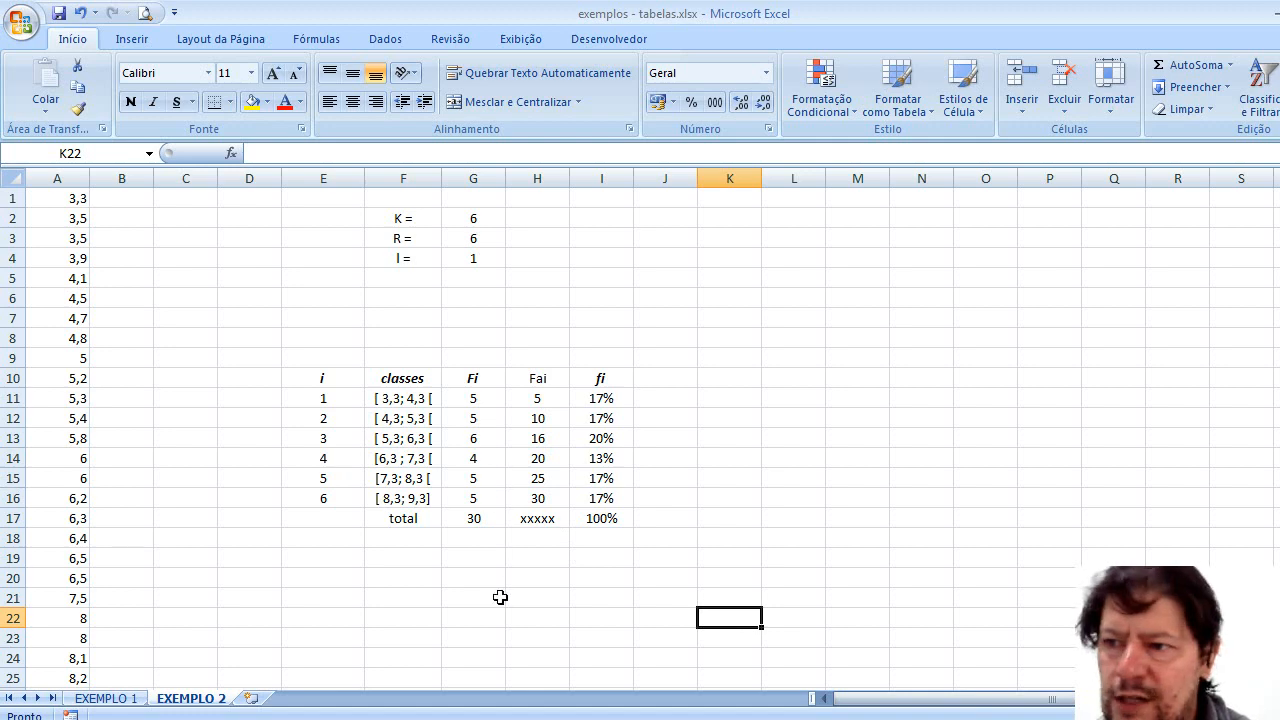
Step: Change the cumulative frequency heading in H10 to FAi
{"action": "double_click", "coordinate": [540, 378]}
{"action": "key", "text": "BackSpace"}
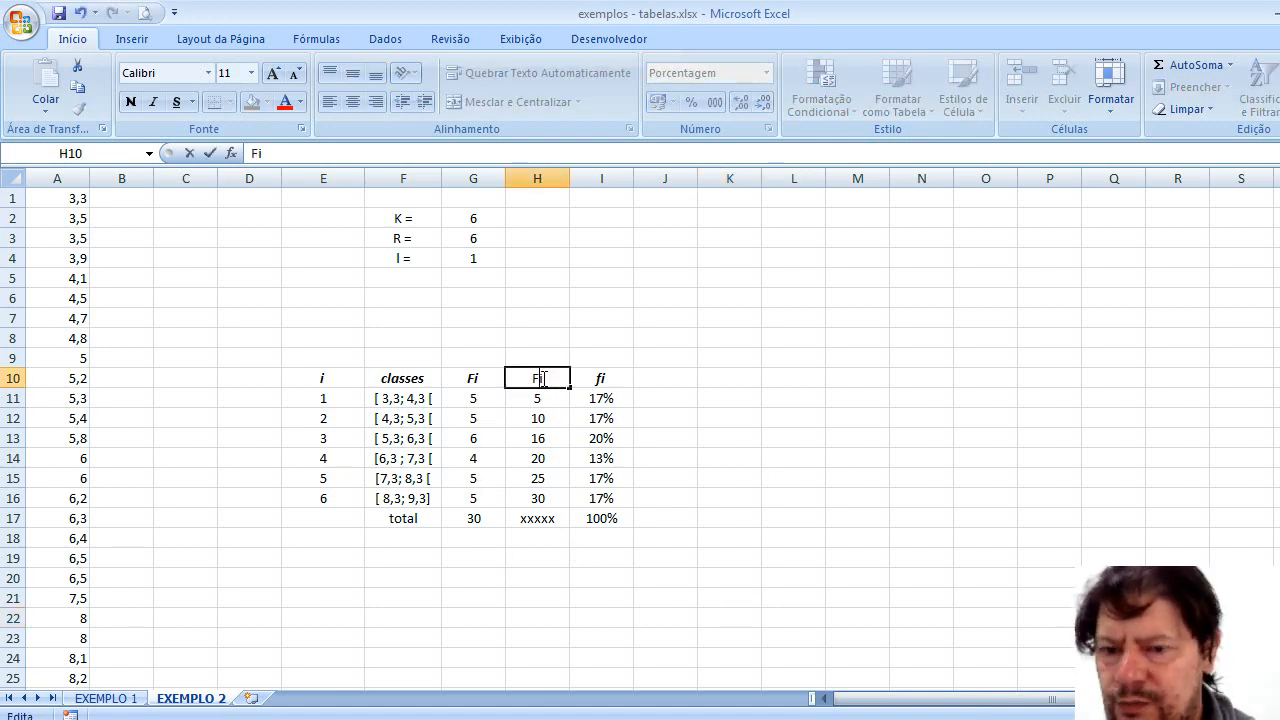
{"action": "type", "text": "A"}
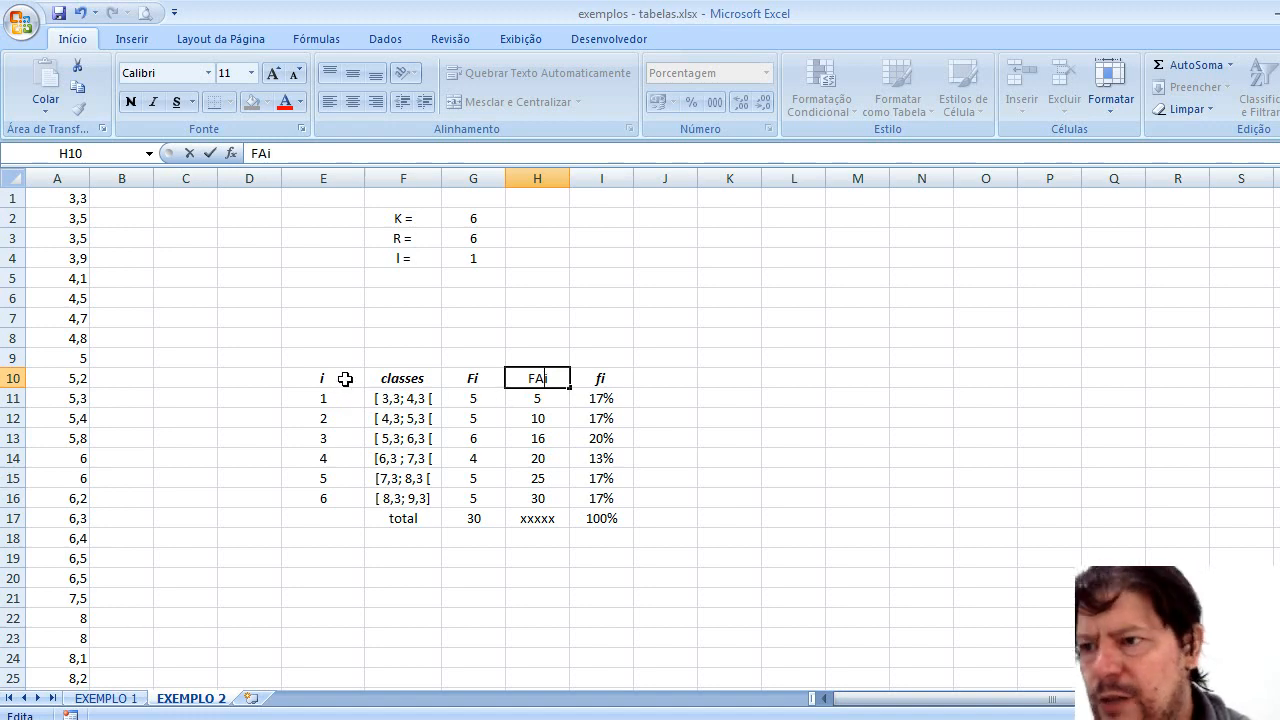
Step: Make all the table headings in E10:I10 uniformly bold and italic
{"action": "left_click_drag", "start_coordinate": [345, 378], "coordinate": [580, 378]}
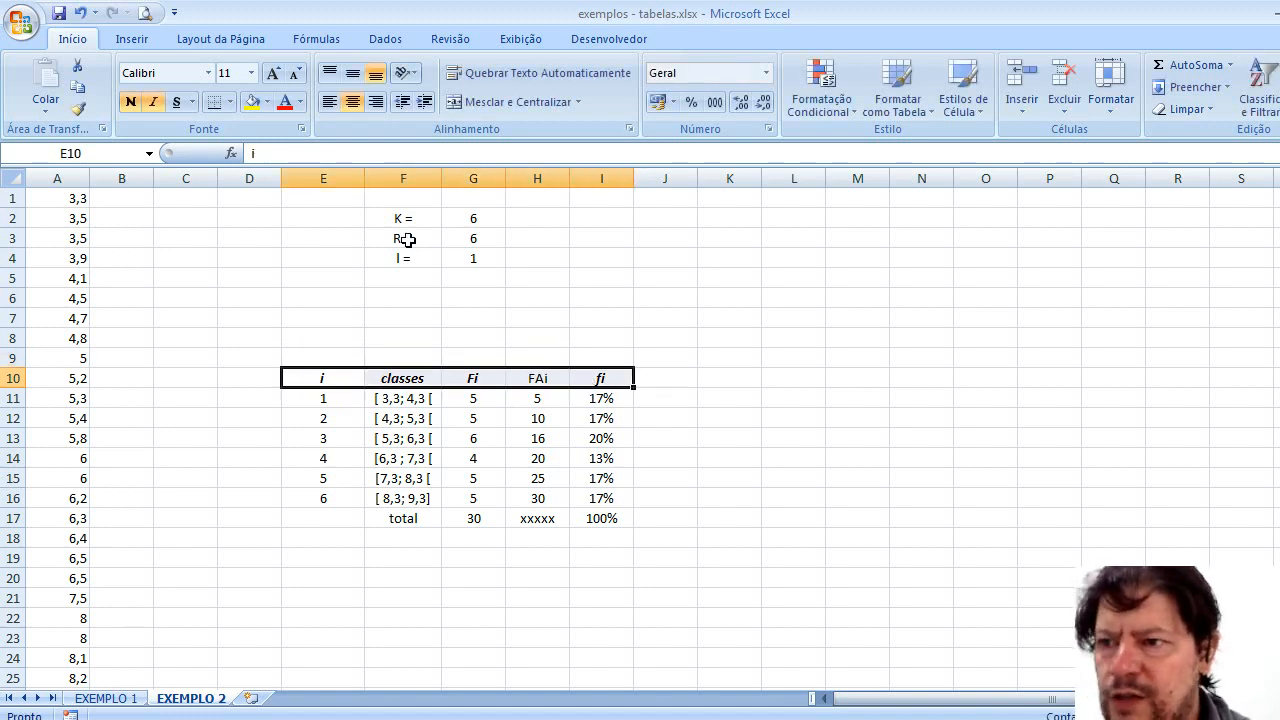
{"action": "left_click", "coordinate": [130, 102]}
{"action": "left_click", "coordinate": [153, 102]}
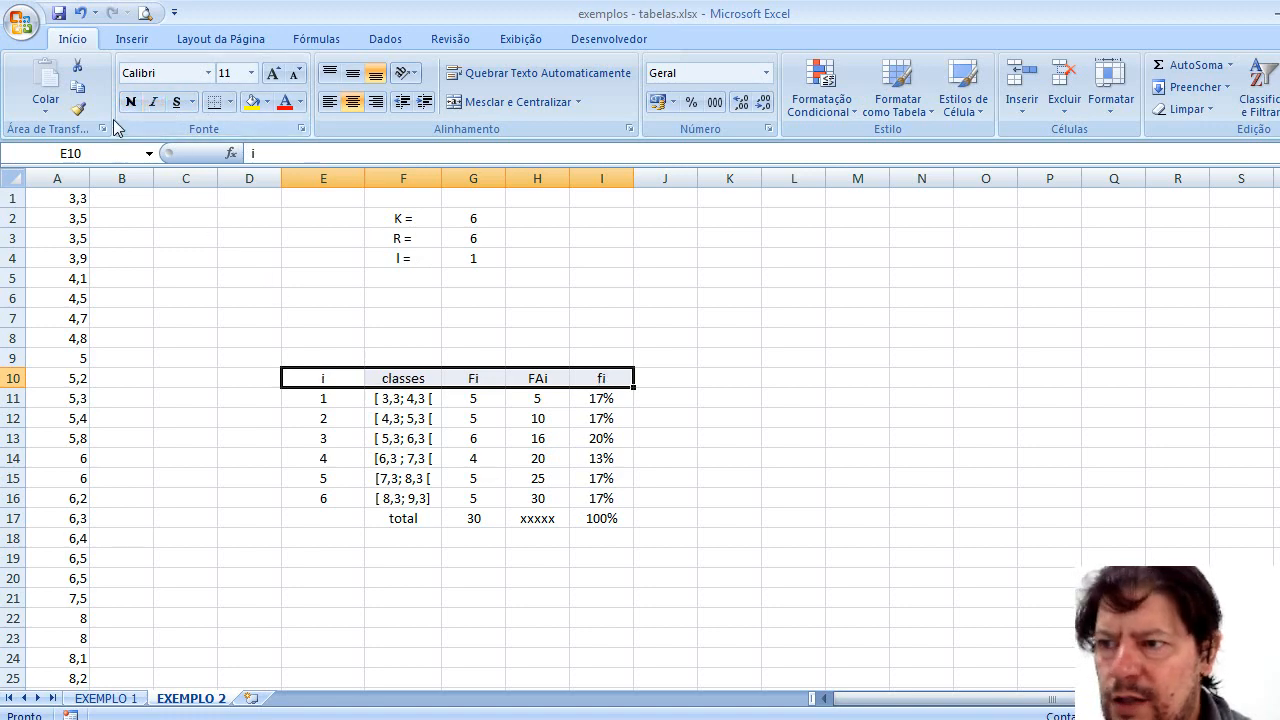
{"action": "left_click", "coordinate": [130, 102]}
{"action": "left_click", "coordinate": [150, 104]}
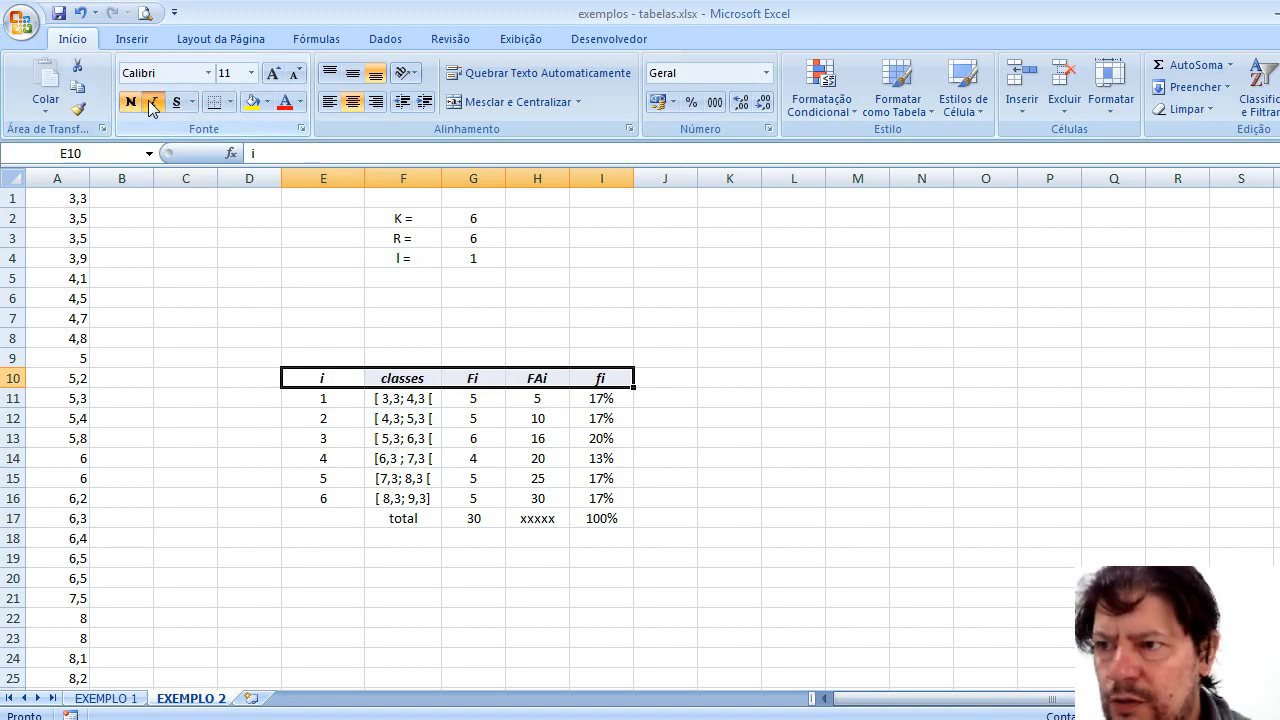
Step: Make the total label in F17 bold and italic
{"action": "left_click", "coordinate": [405, 517]}
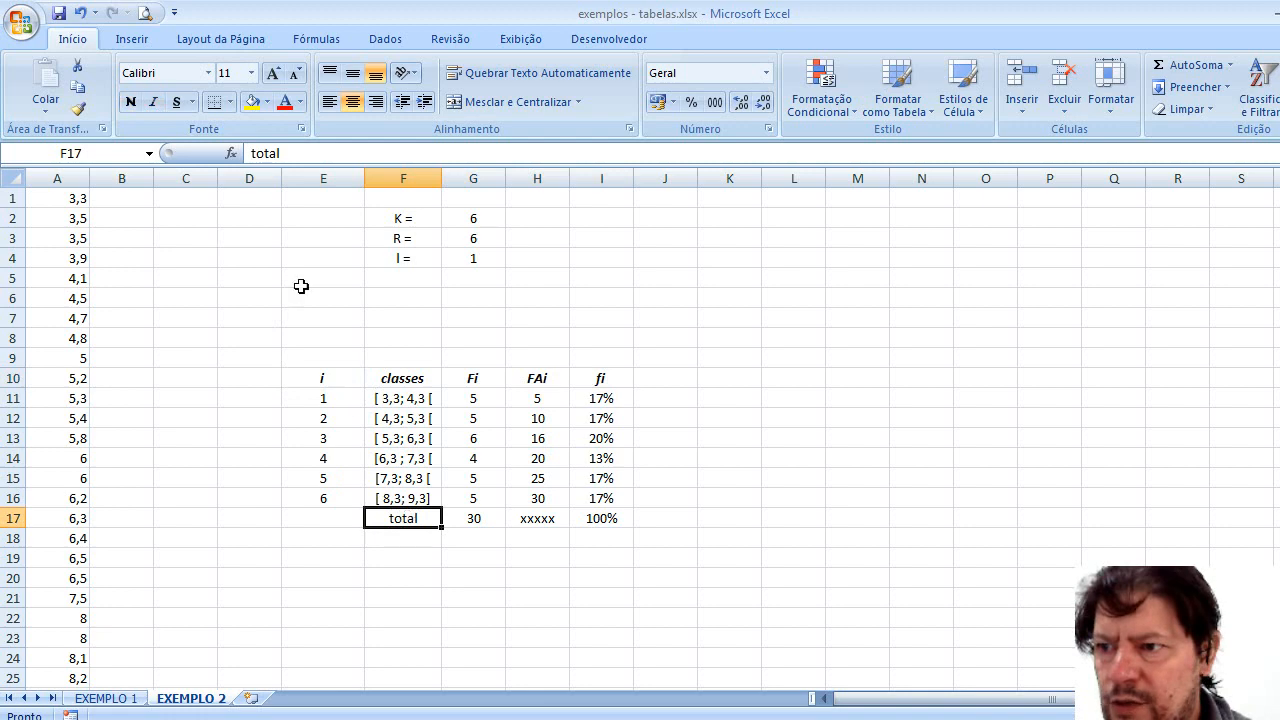
{"action": "left_click", "coordinate": [130, 102]}
{"action": "left_click", "coordinate": [150, 104]}
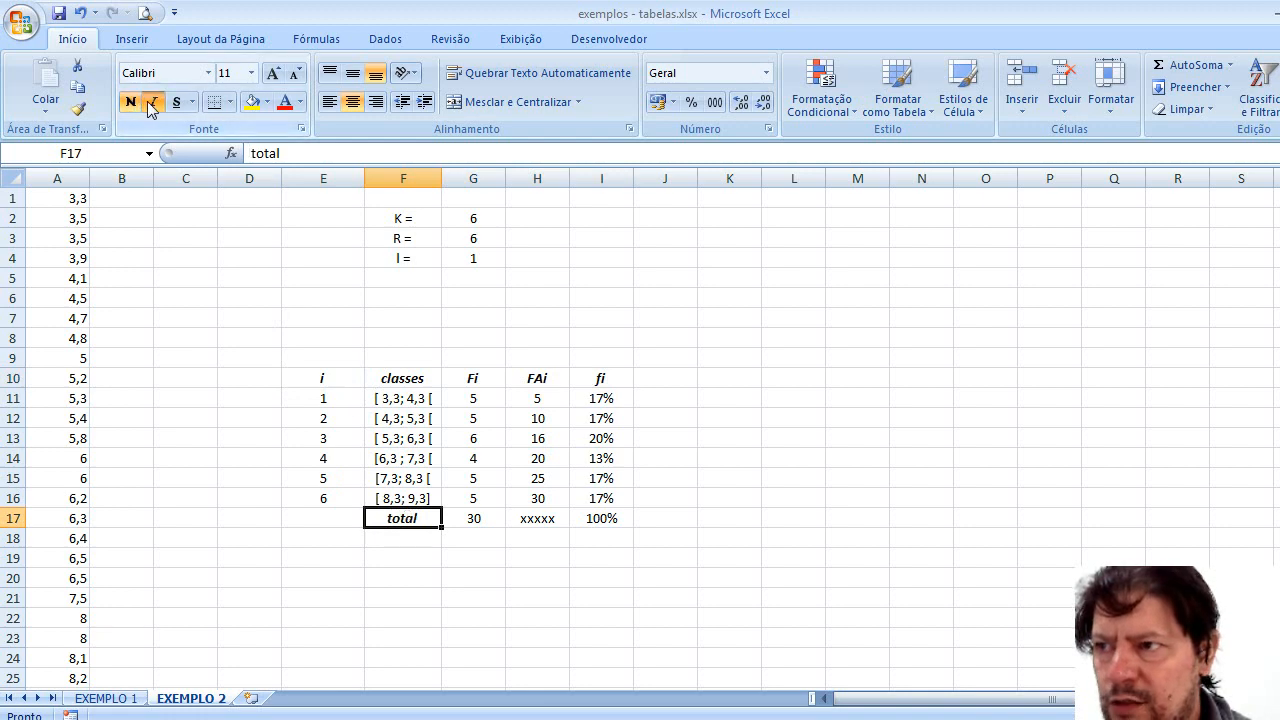
{"action": "left_click", "coordinate": [710, 557]}
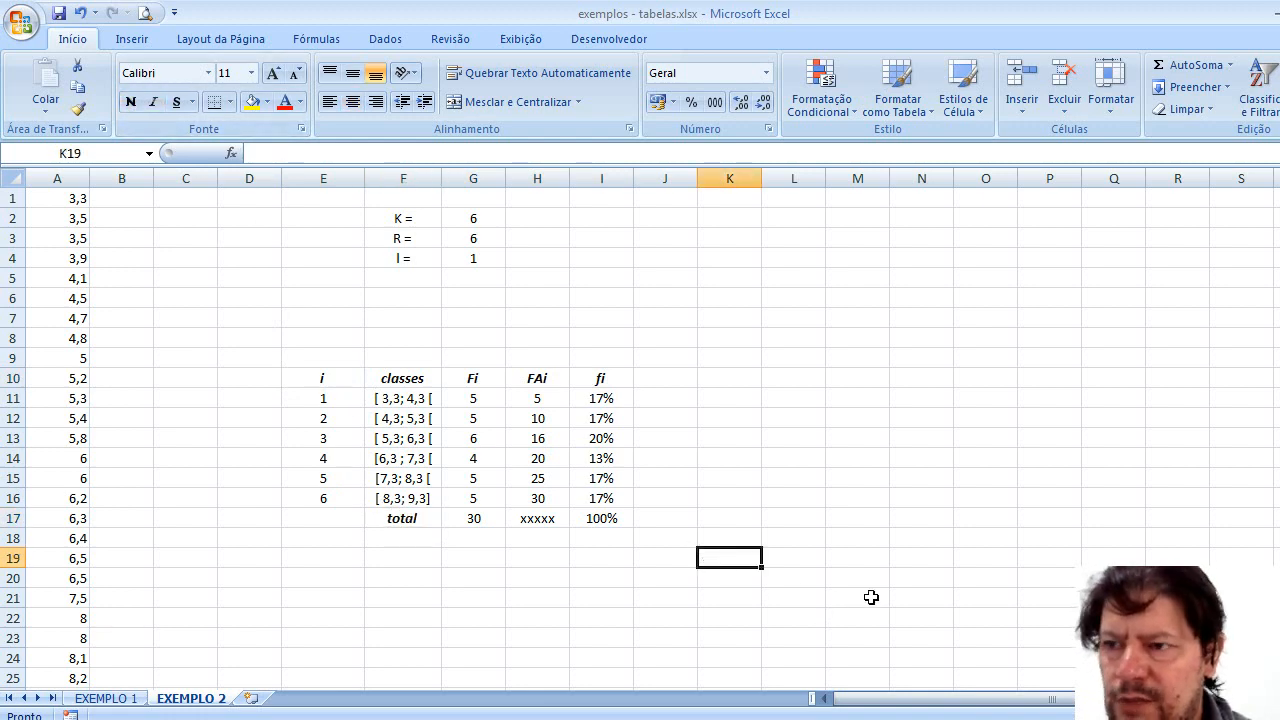
Step: Try to copy the Fi counts in G11:G16 with a regular paste into M9:M14, and clear the pasted cells
{"action": "left_click", "coordinate": [840, 254]}
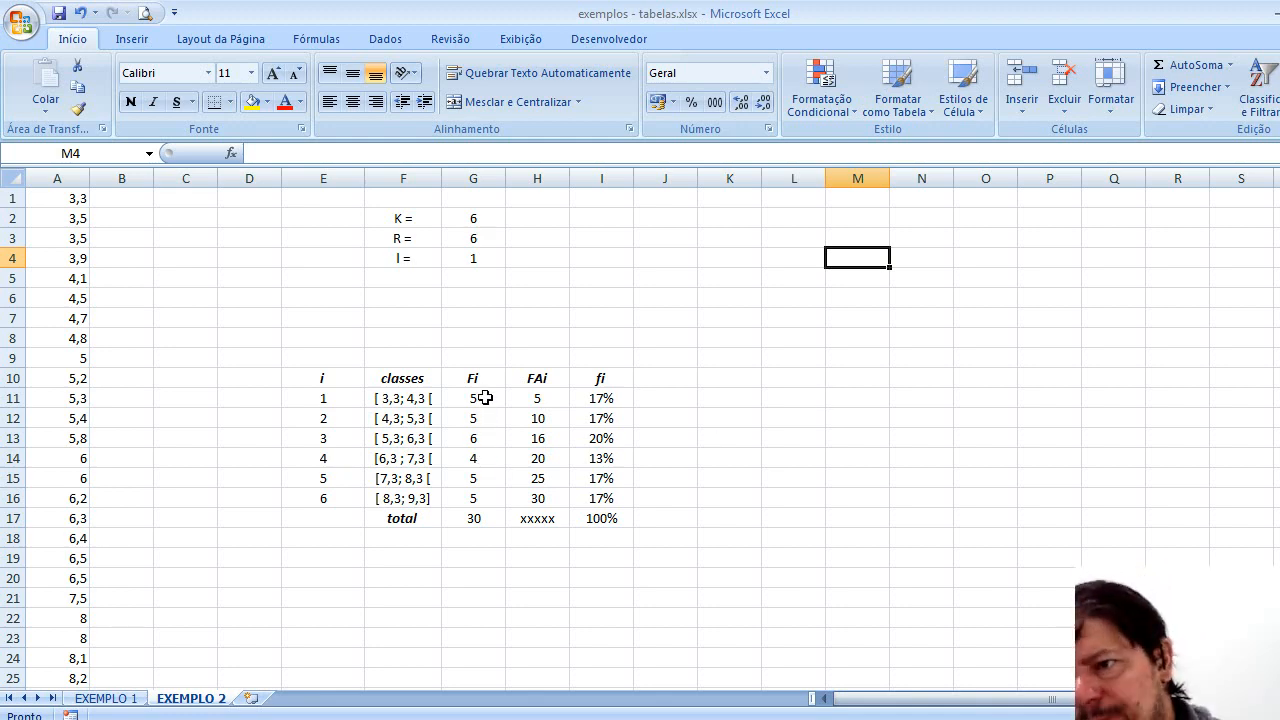
{"action": "left_click_drag", "start_coordinate": [485, 398], "coordinate": [488, 492]}
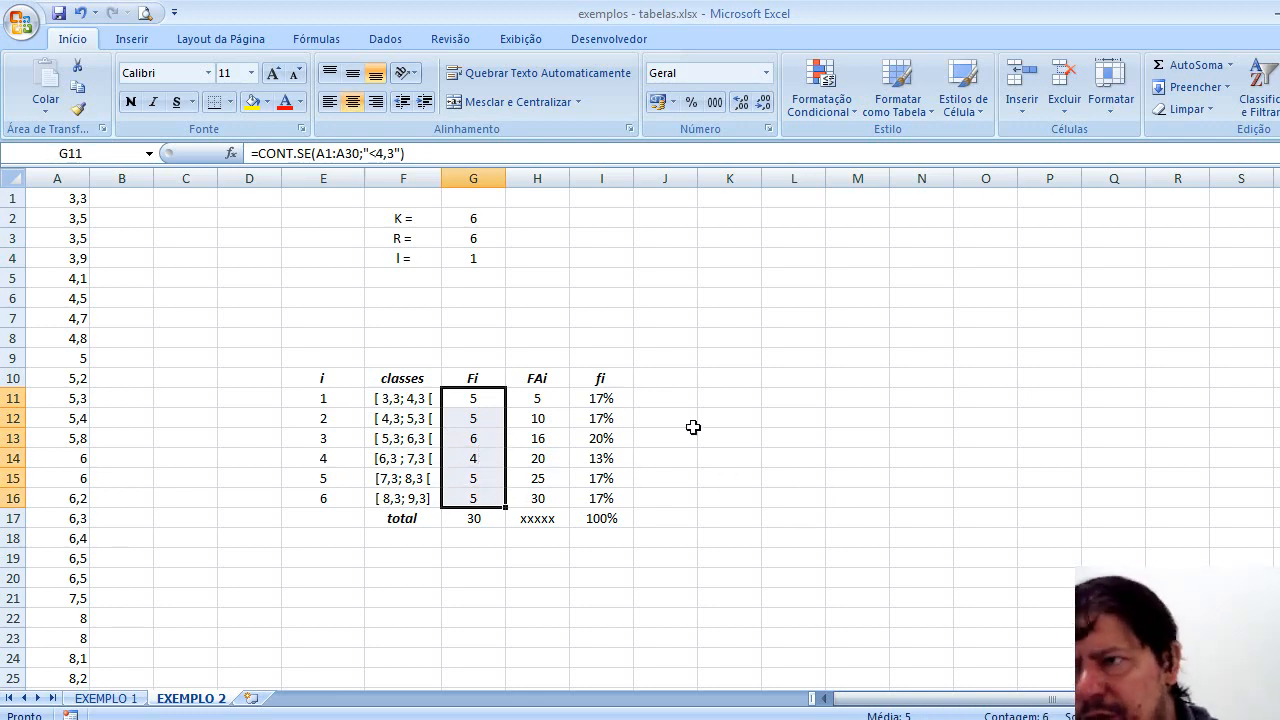
{"action": "left_click", "coordinate": [80, 86]}
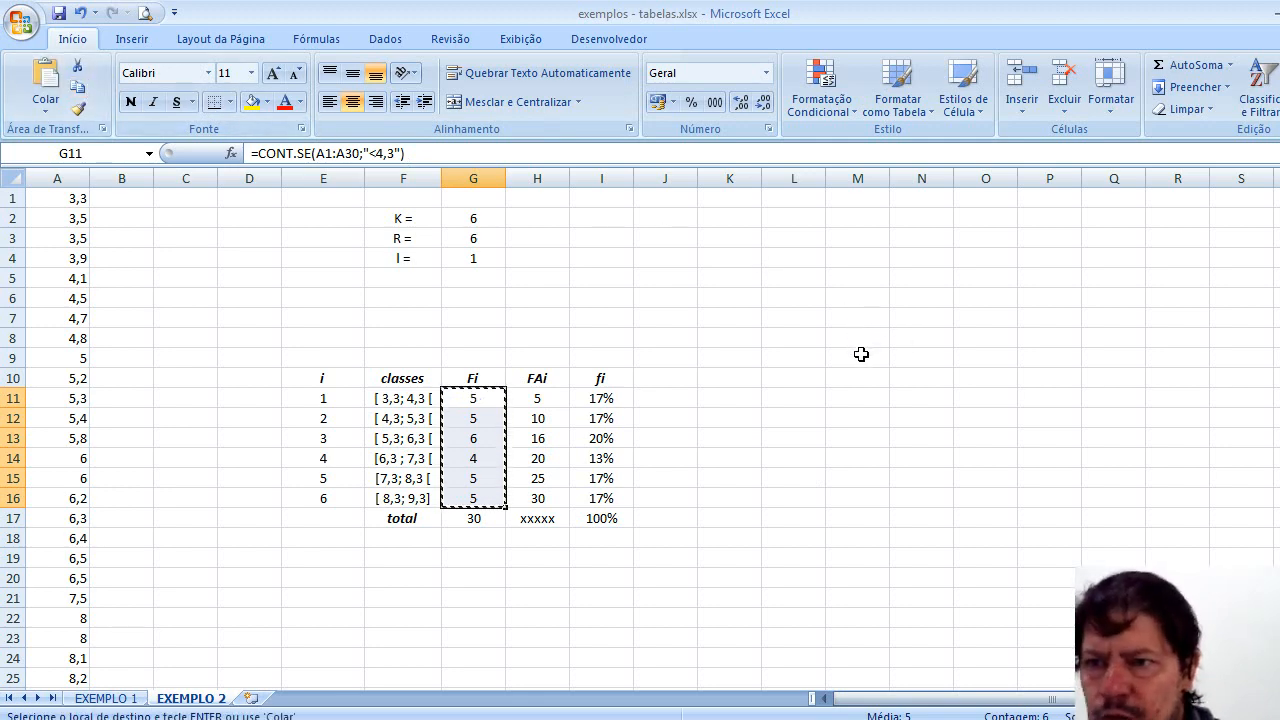
{"action": "left_click_drag", "start_coordinate": [860, 356], "coordinate": [871, 466]}
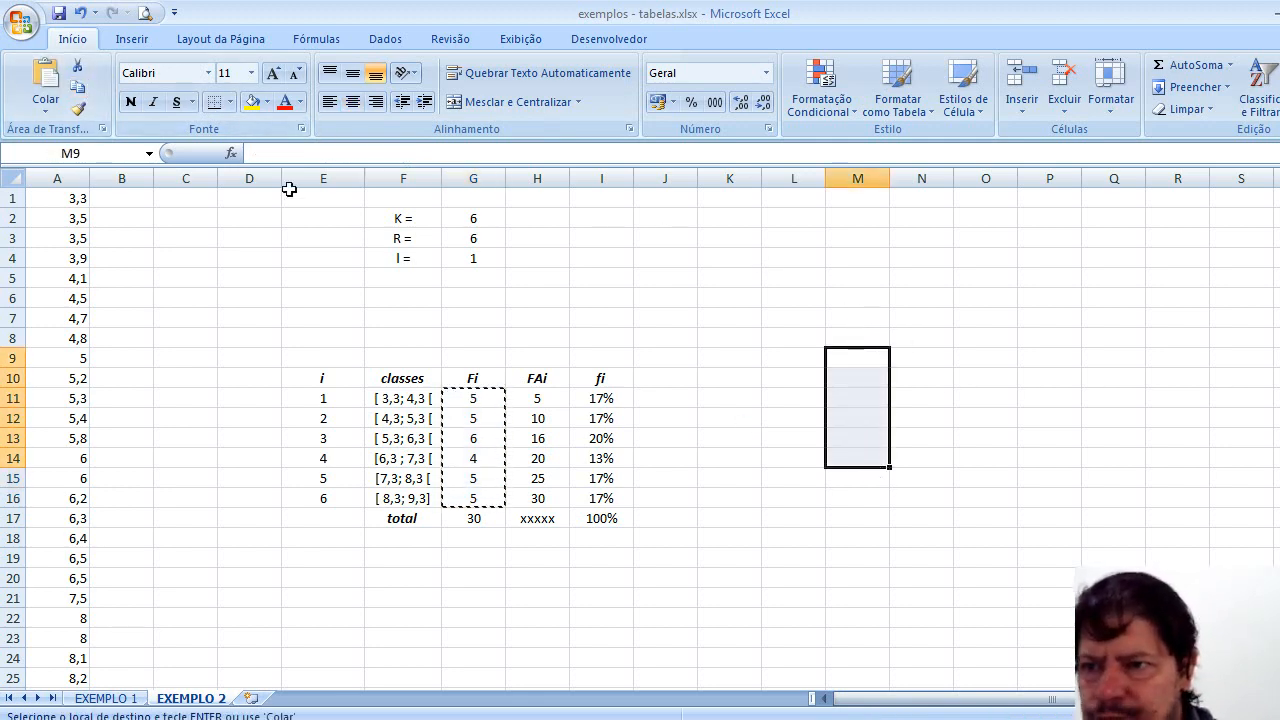
{"action": "left_click", "coordinate": [45, 78]}
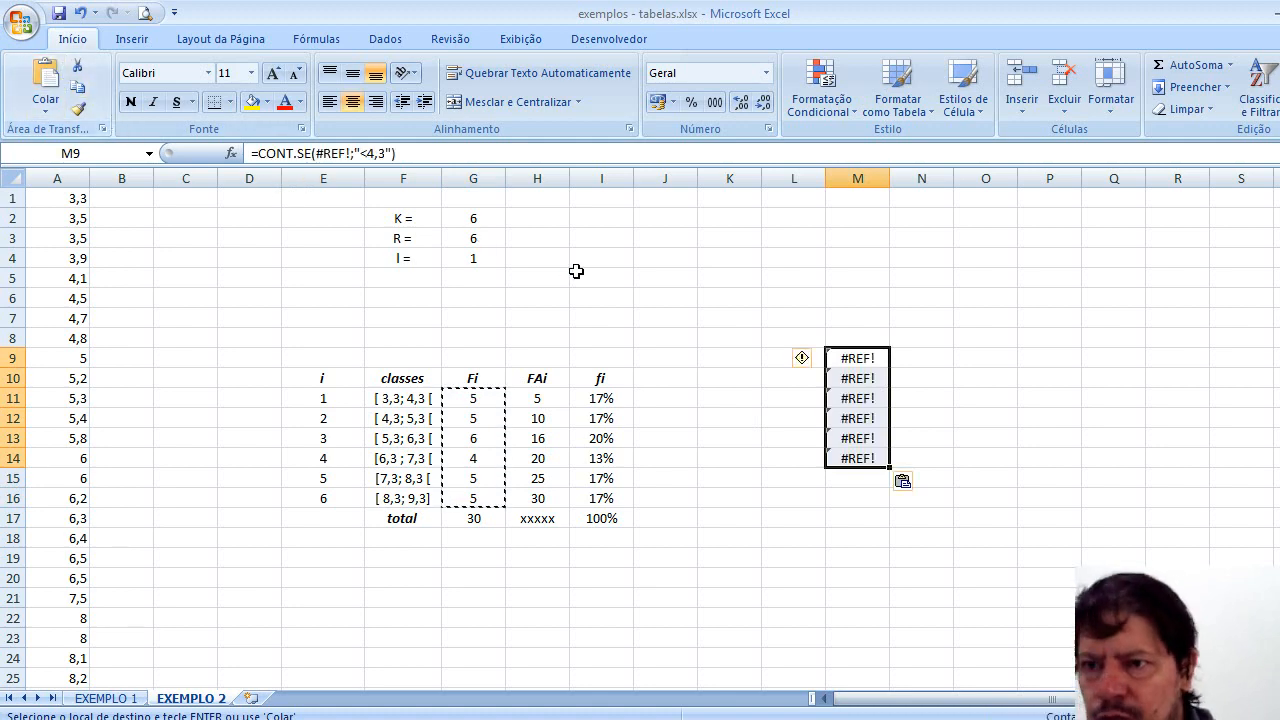
{"action": "left_click", "coordinate": [911, 487]}
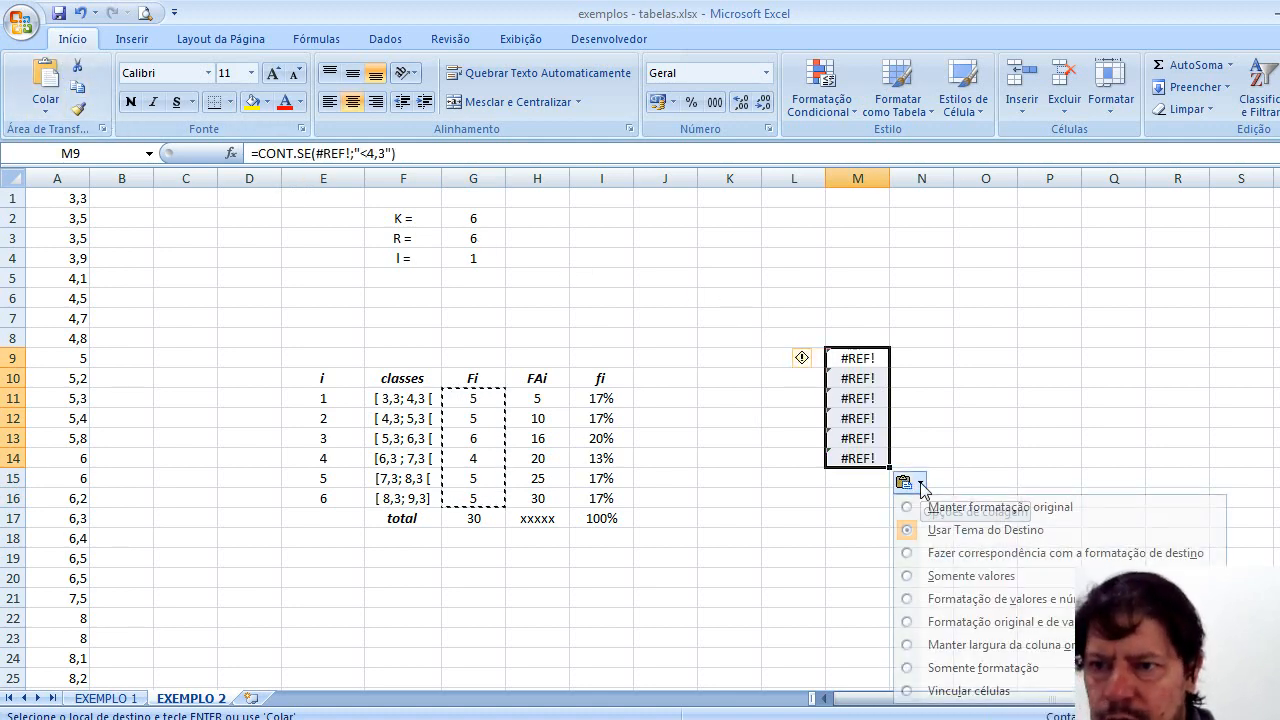
{"action": "left_click", "coordinate": [785, 398]}
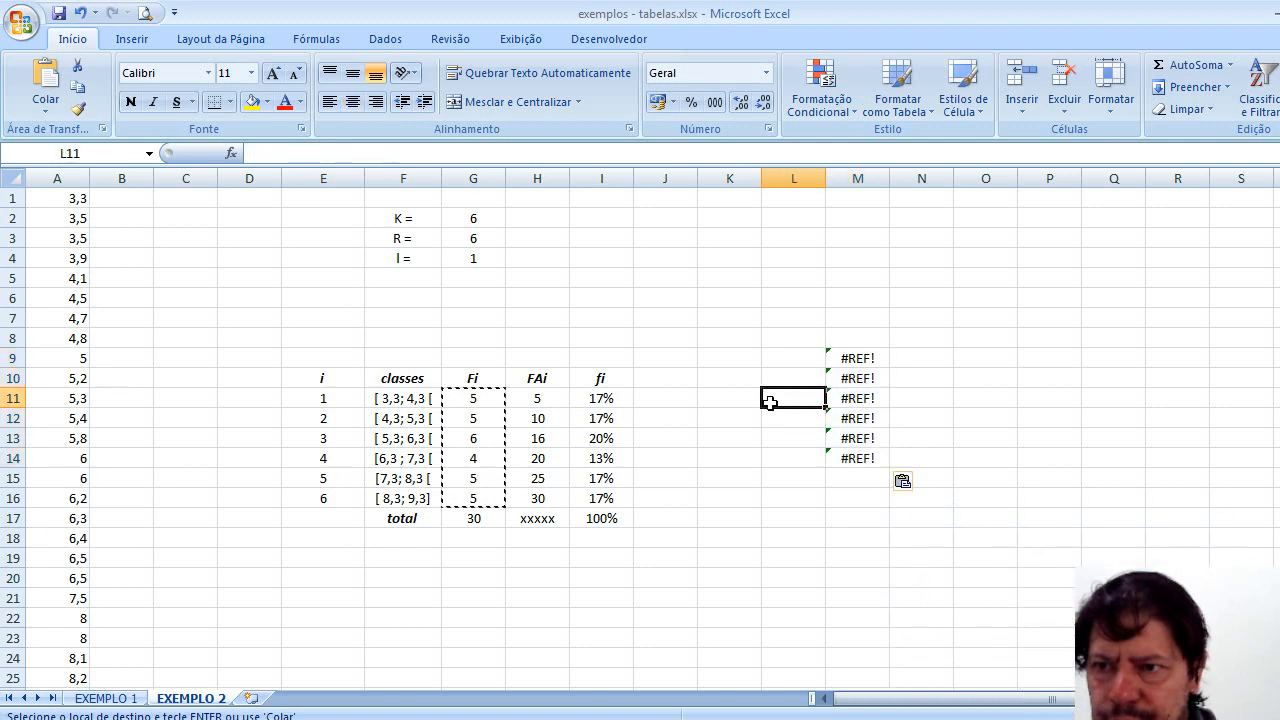
{"action": "left_click_drag", "start_coordinate": [856, 362], "coordinate": [857, 458]}
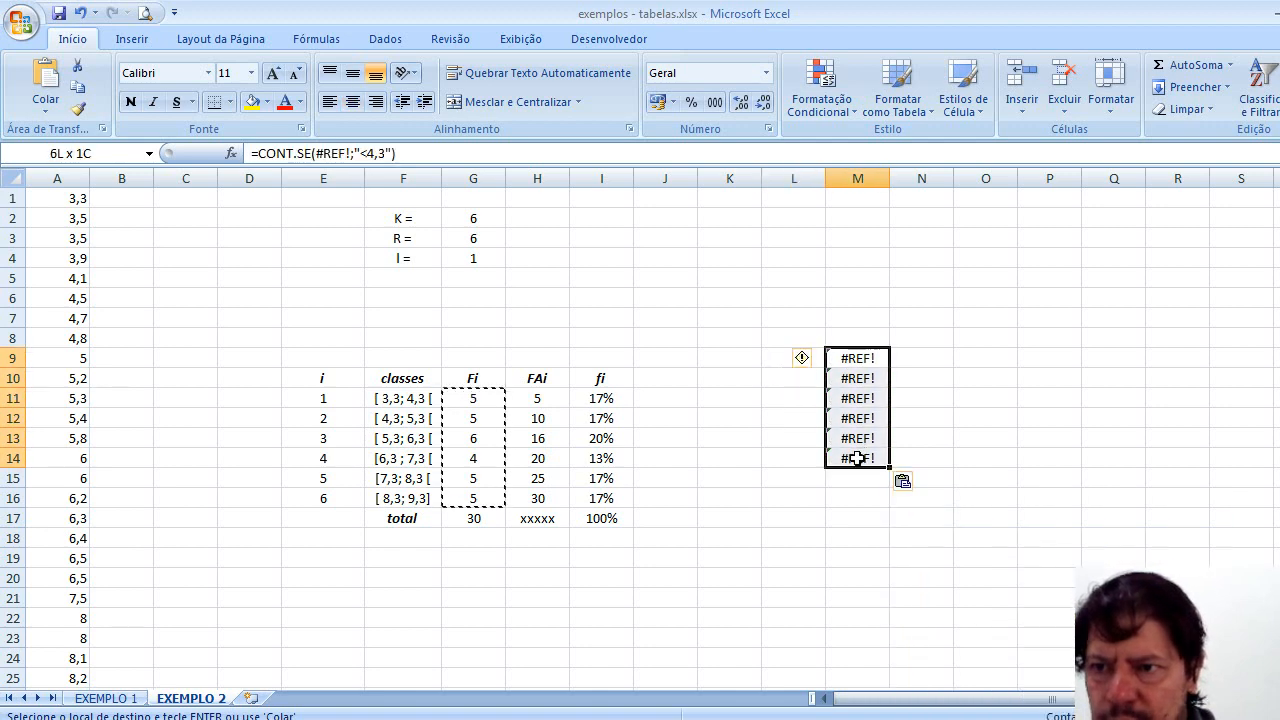
{"action": "key", "text": "Delete"}
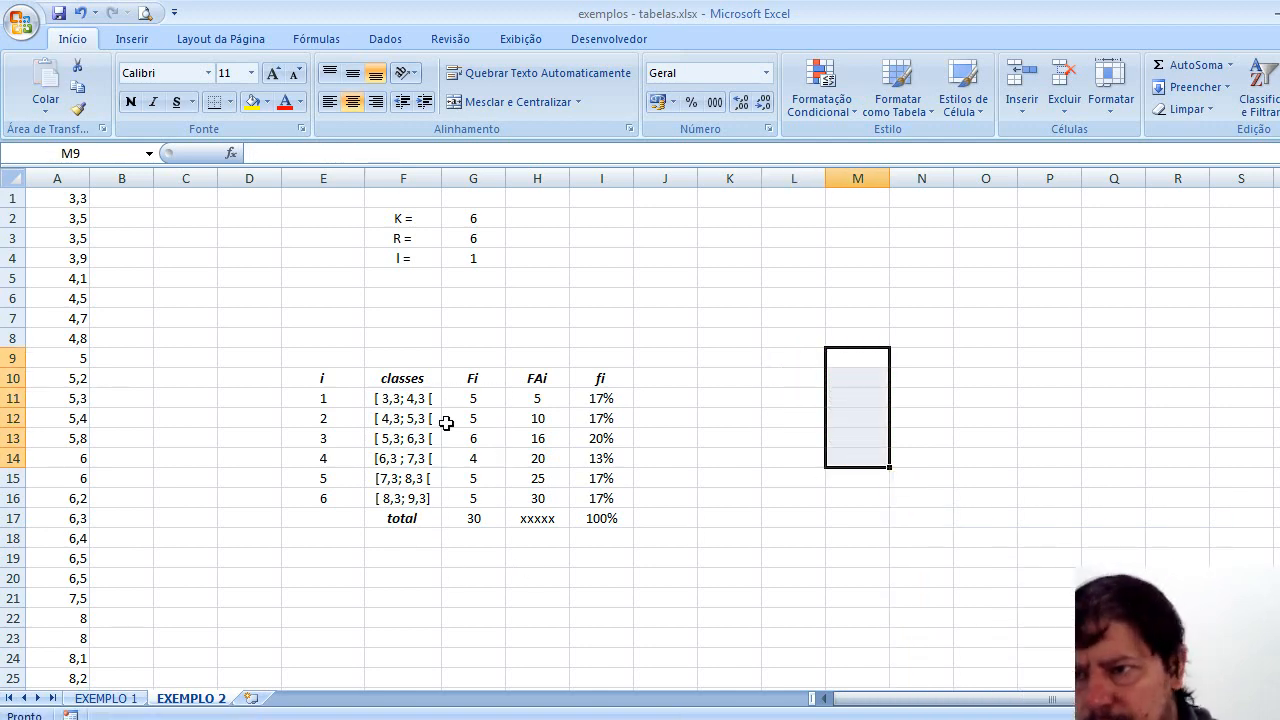
Step: Copy the Fi counts in G11:G16 as values only into N9:N14 and centre them
{"action": "left_click_drag", "start_coordinate": [471, 398], "coordinate": [474, 491]}
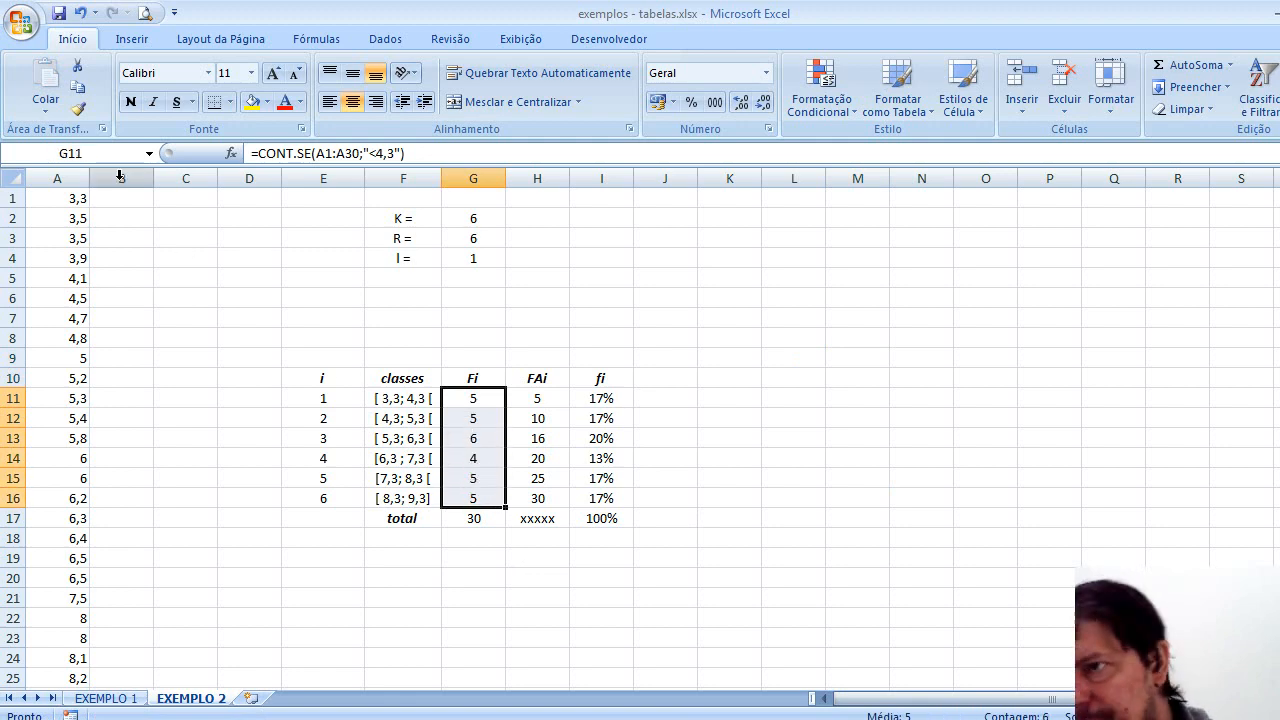
{"action": "left_click", "coordinate": [77, 87]}
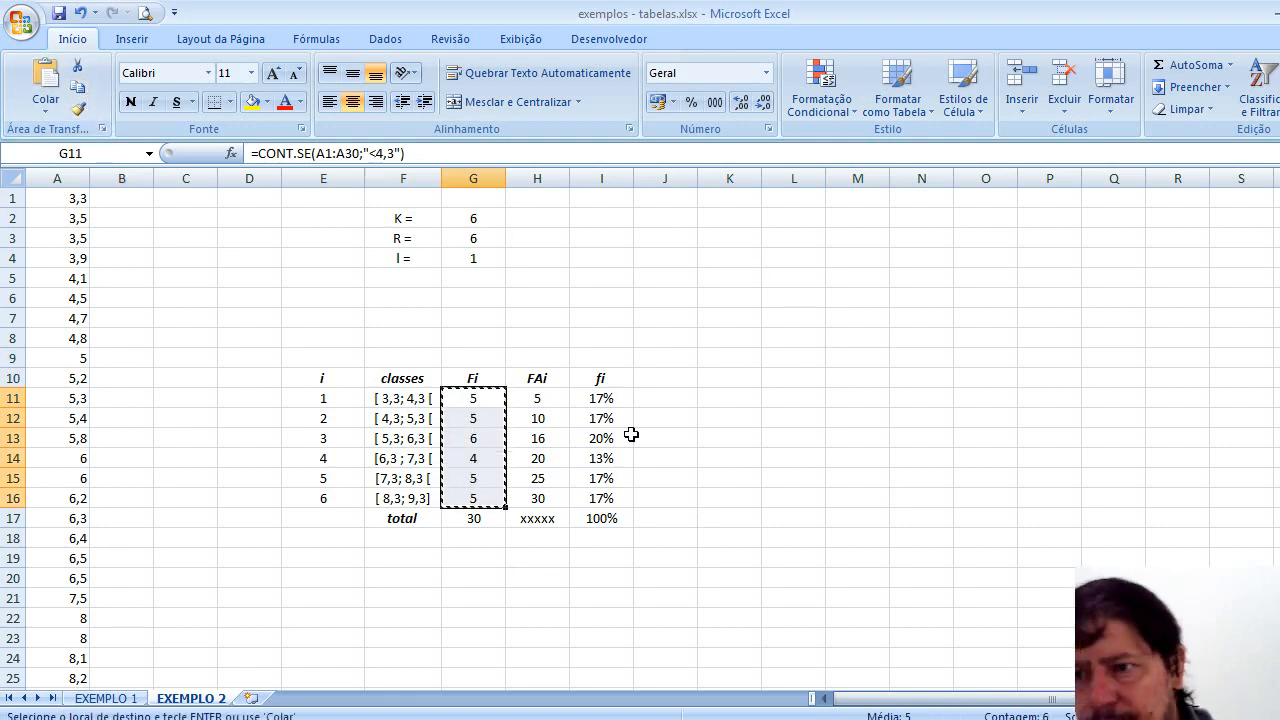
{"action": "left_click_drag", "start_coordinate": [939, 357], "coordinate": [932, 457]}
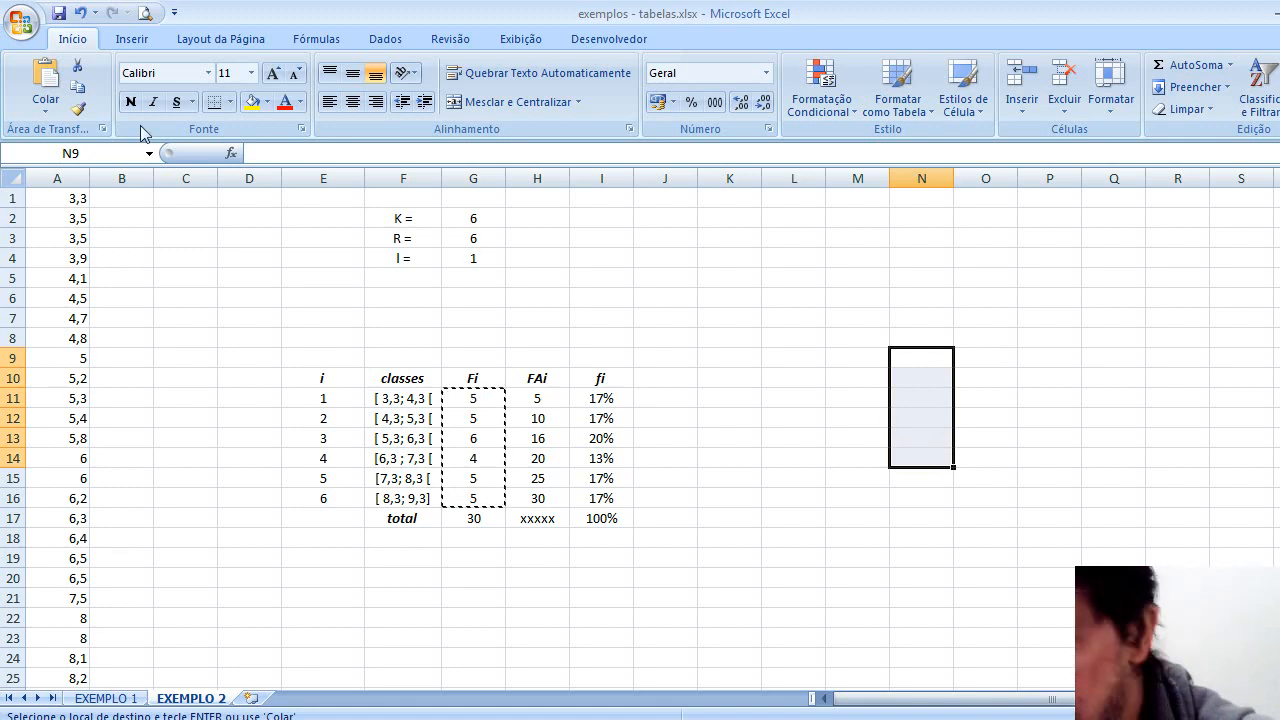
{"action": "left_click", "coordinate": [57, 113]}
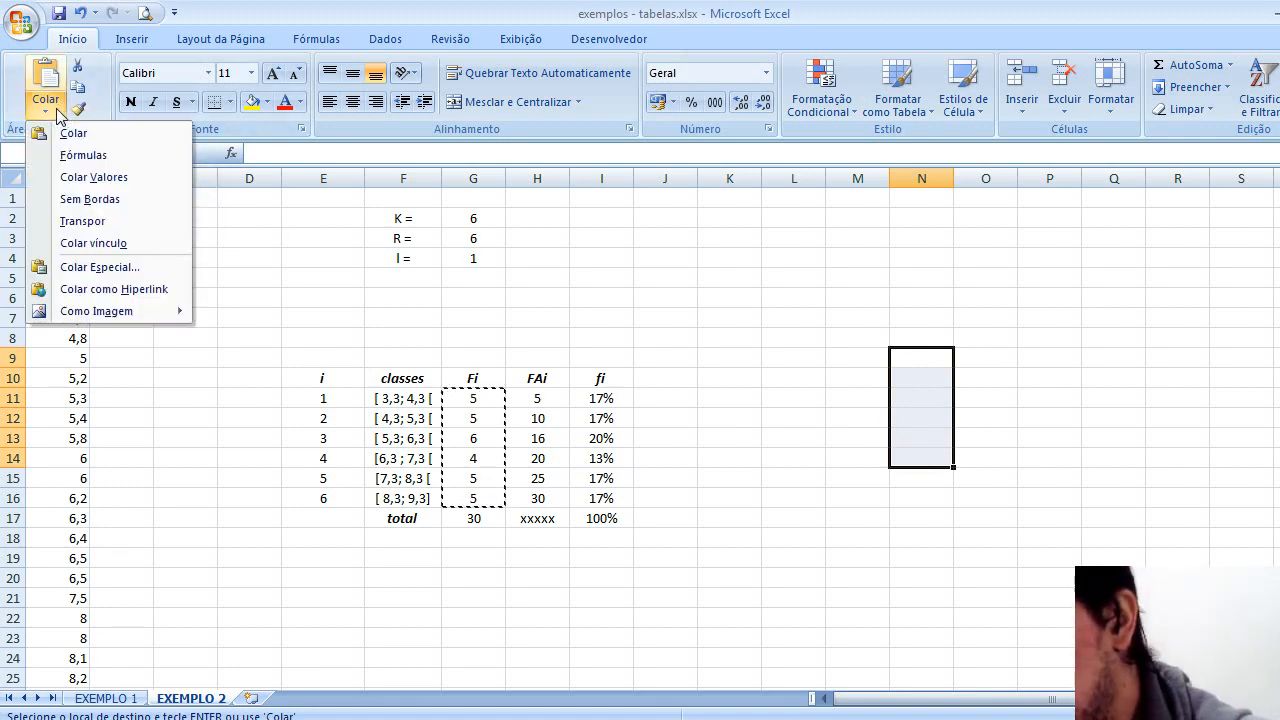
{"action": "left_click", "coordinate": [80, 177]}
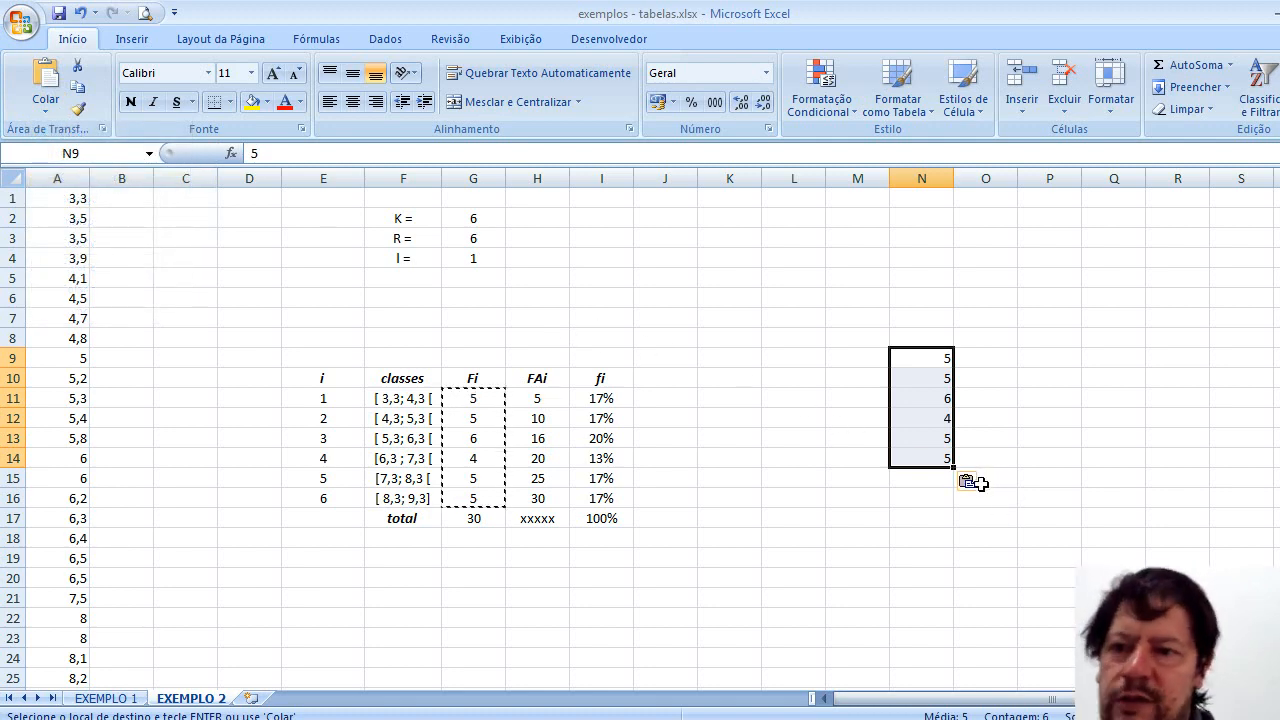
{"action": "left_click", "coordinate": [352, 101]}
{"action": "left_click", "coordinate": [859, 579]}
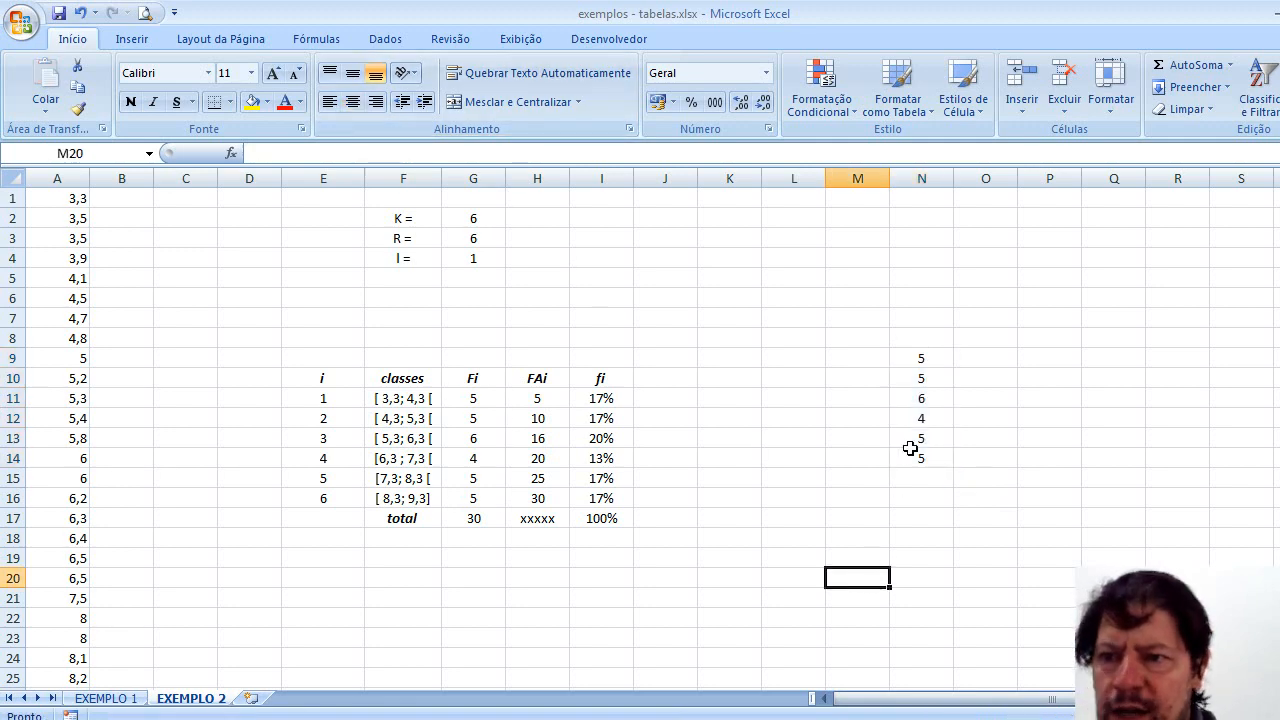
Step: Enter 0 in N8 and N15, directly above and below the copied counts, and centre the zero in N8
{"action": "left_click", "coordinate": [922, 339]}
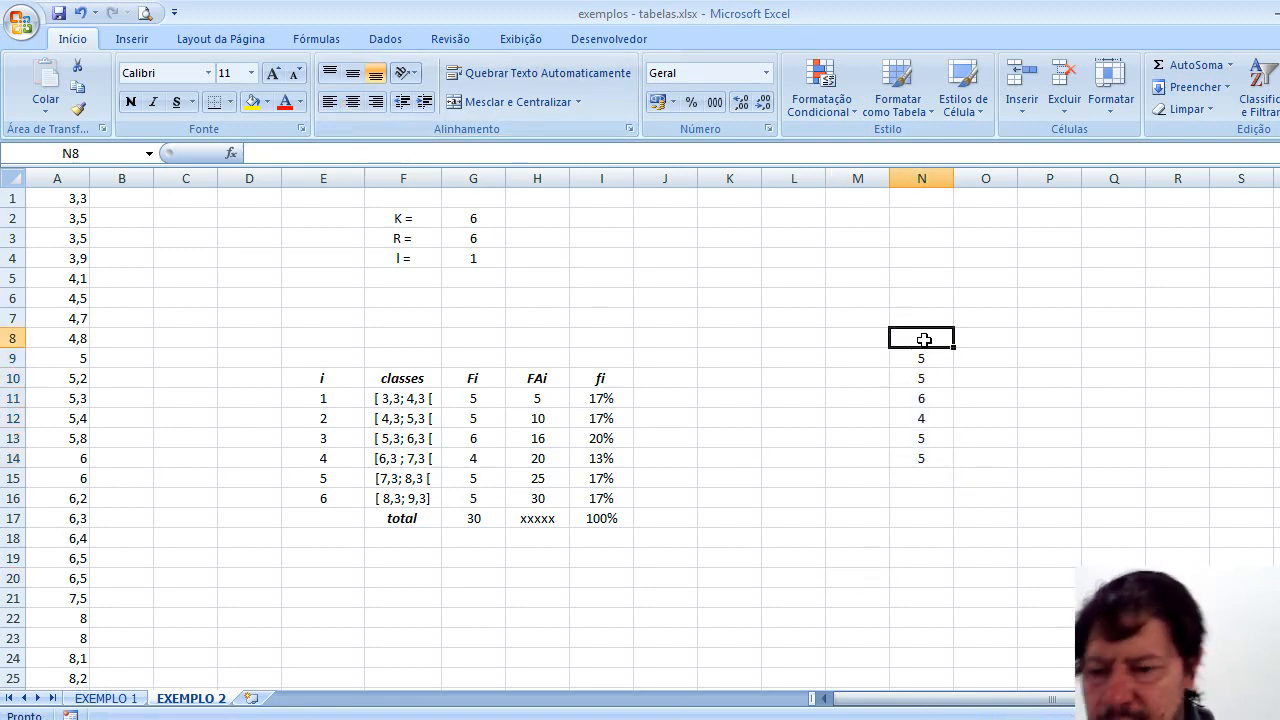
{"action": "type", "text": "0"}
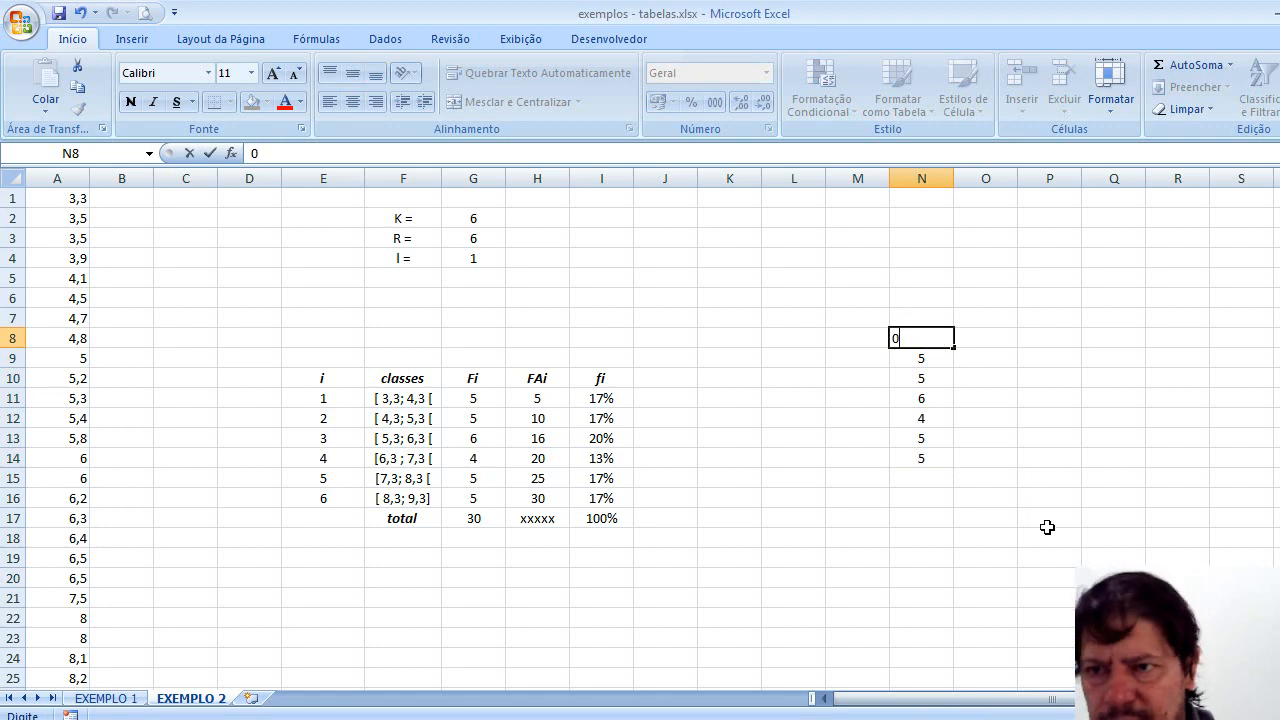
{"action": "key", "text": "Return"}
{"action": "left_click", "coordinate": [940, 482]}
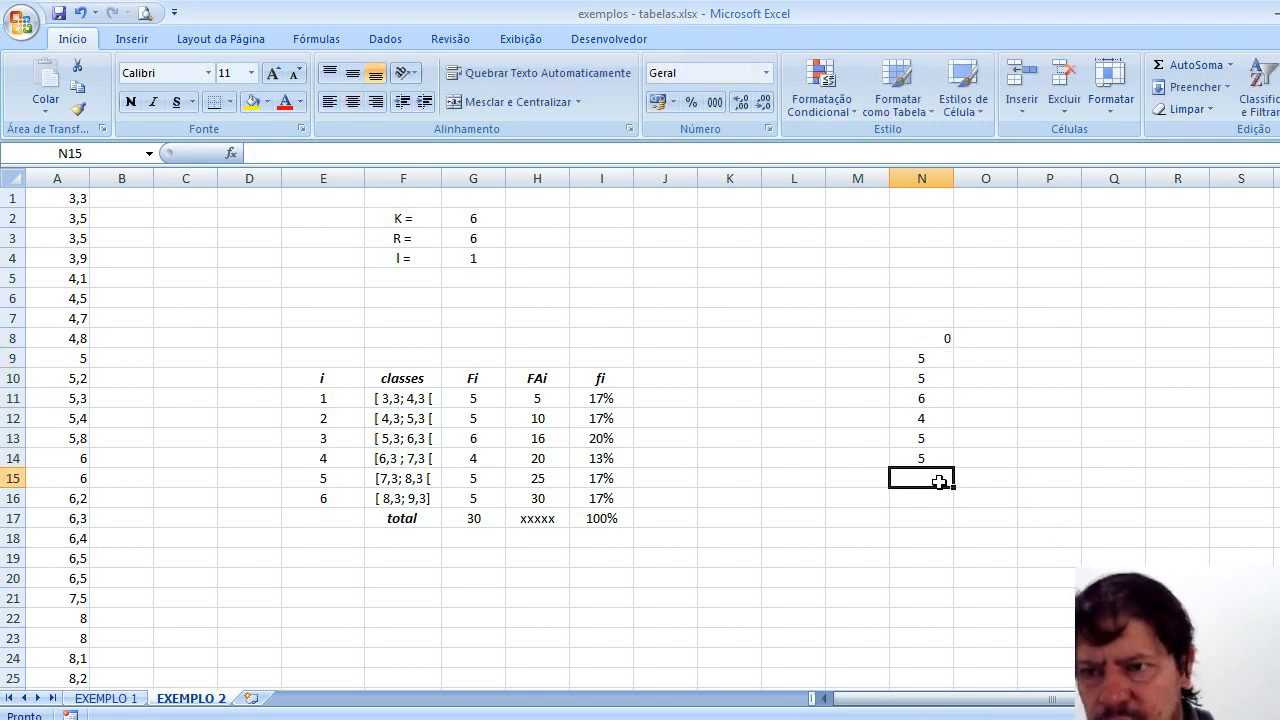
{"action": "type", "text": "0"}
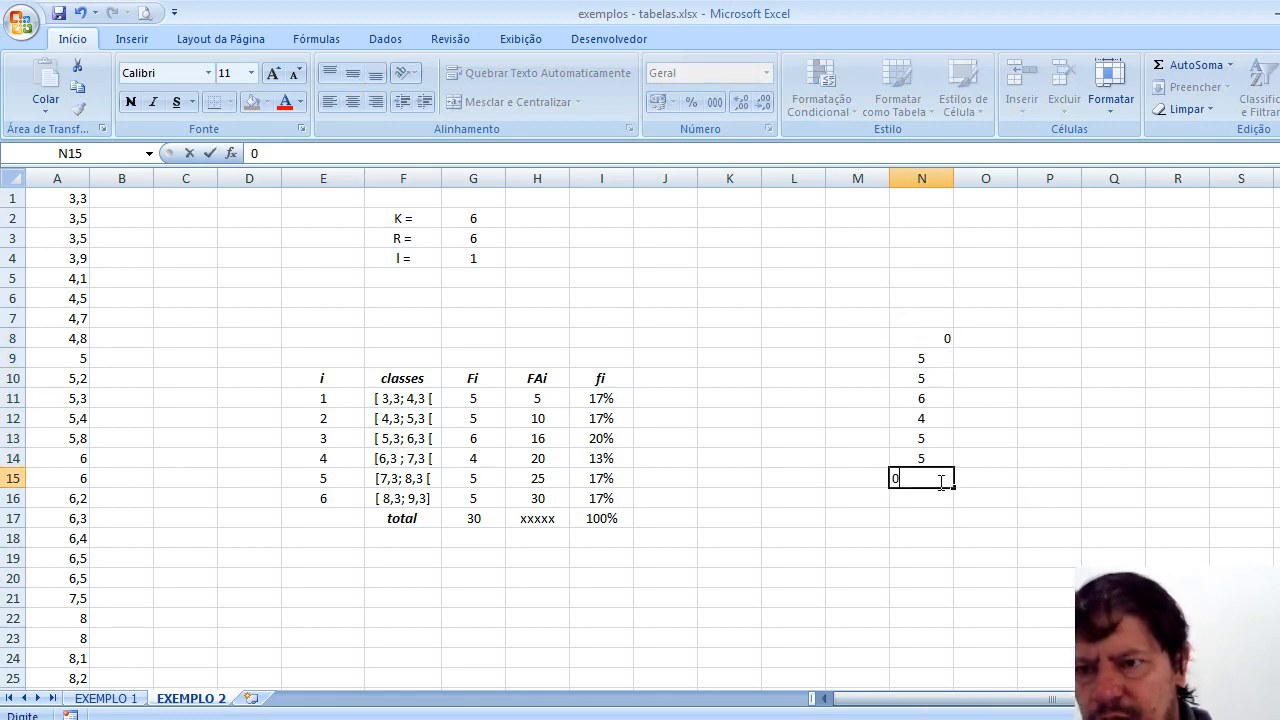
{"action": "left_click", "coordinate": [906, 331]}
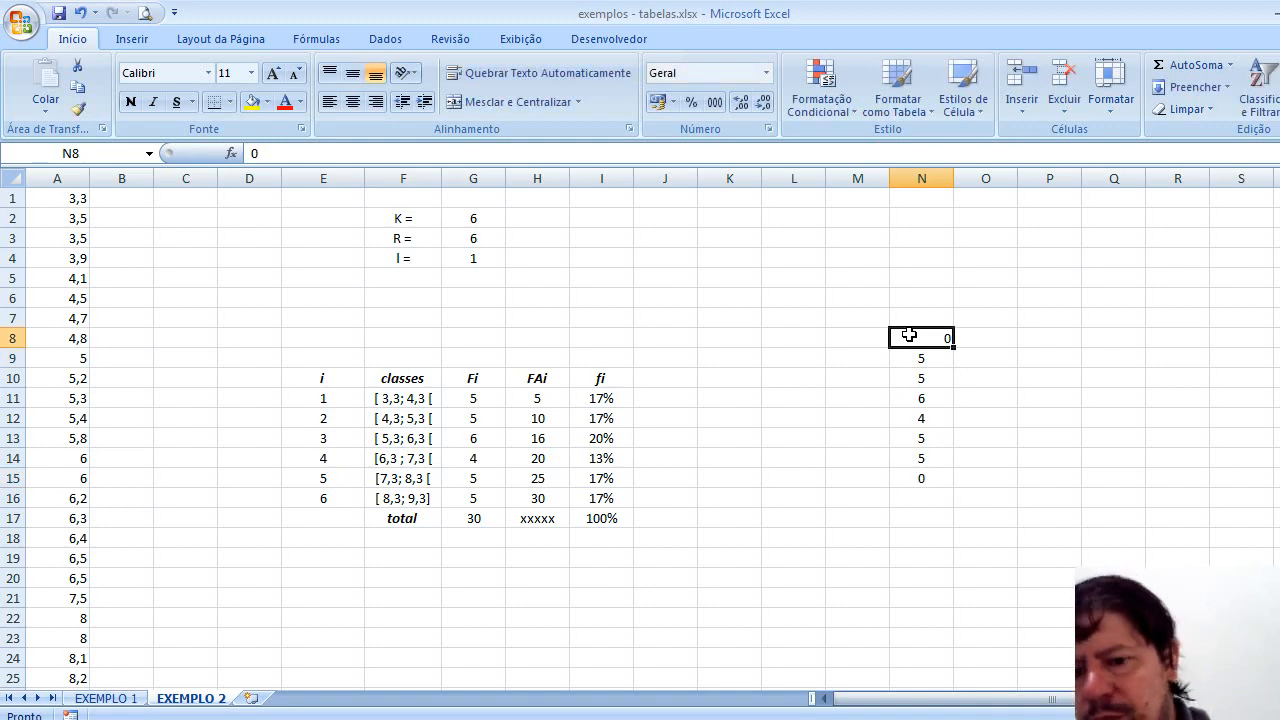
{"action": "left_click", "coordinate": [352, 103]}
{"action": "left_click", "coordinate": [935, 497]}
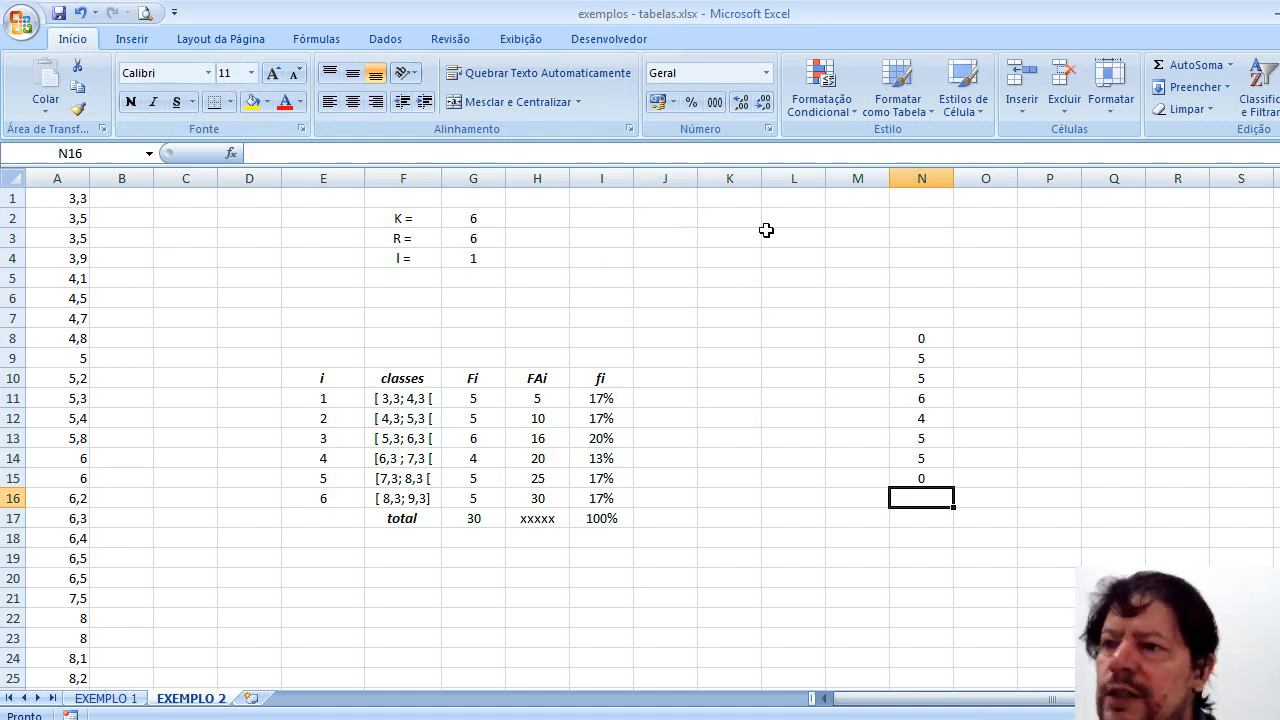
{"action": "left_click_drag", "start_coordinate": [912, 332], "coordinate": [912, 470]}
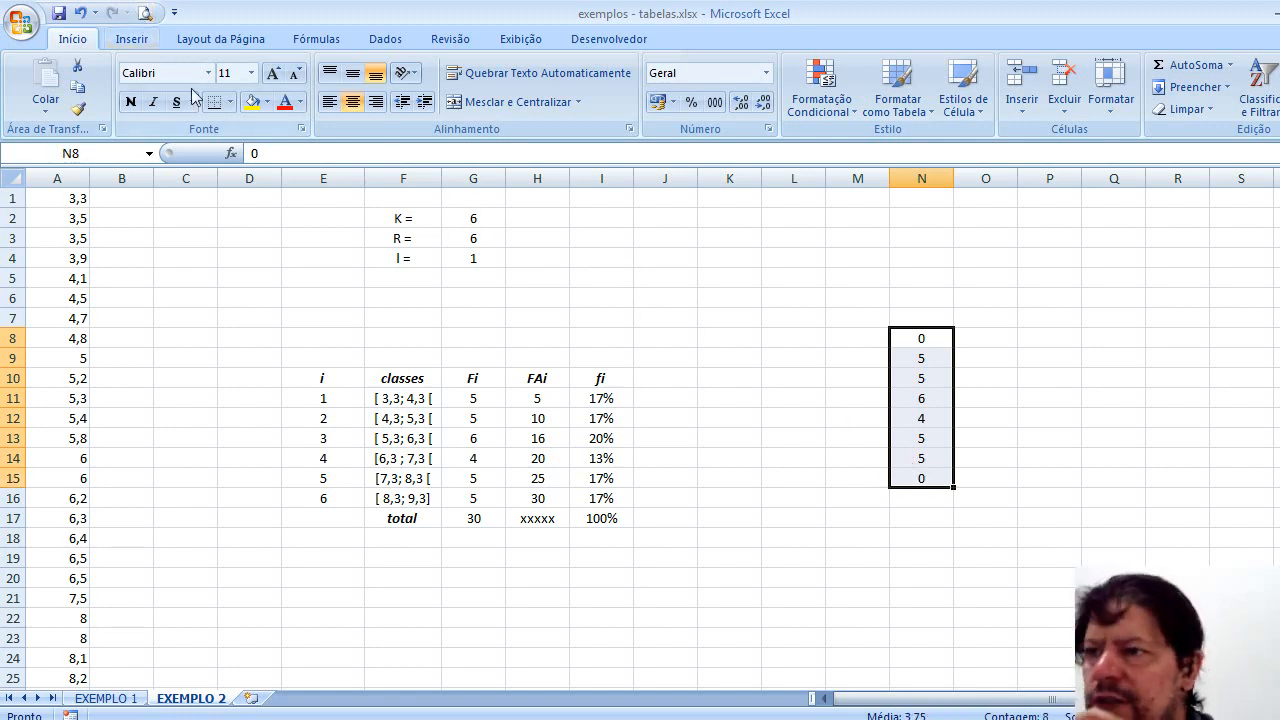
Step: Add the column heading Xi in J10, beside the fi heading
{"action": "left_click", "coordinate": [676, 376]}
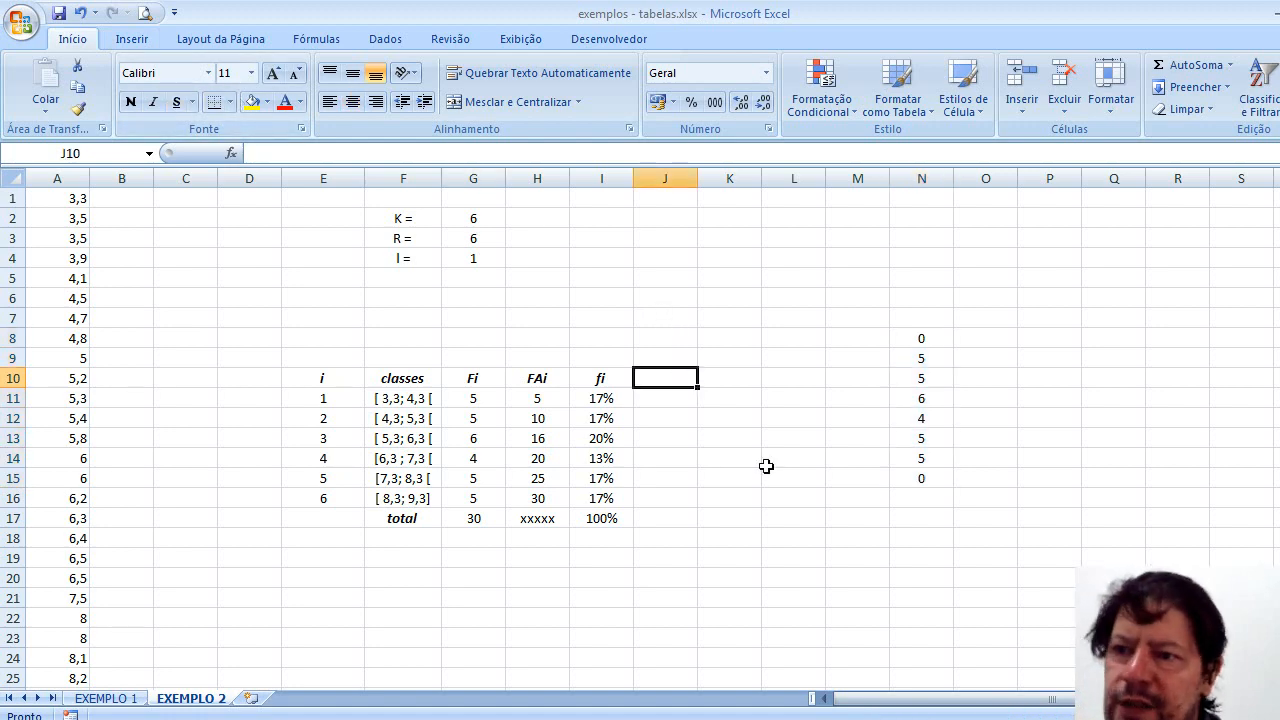
{"action": "type", "text": "X"}
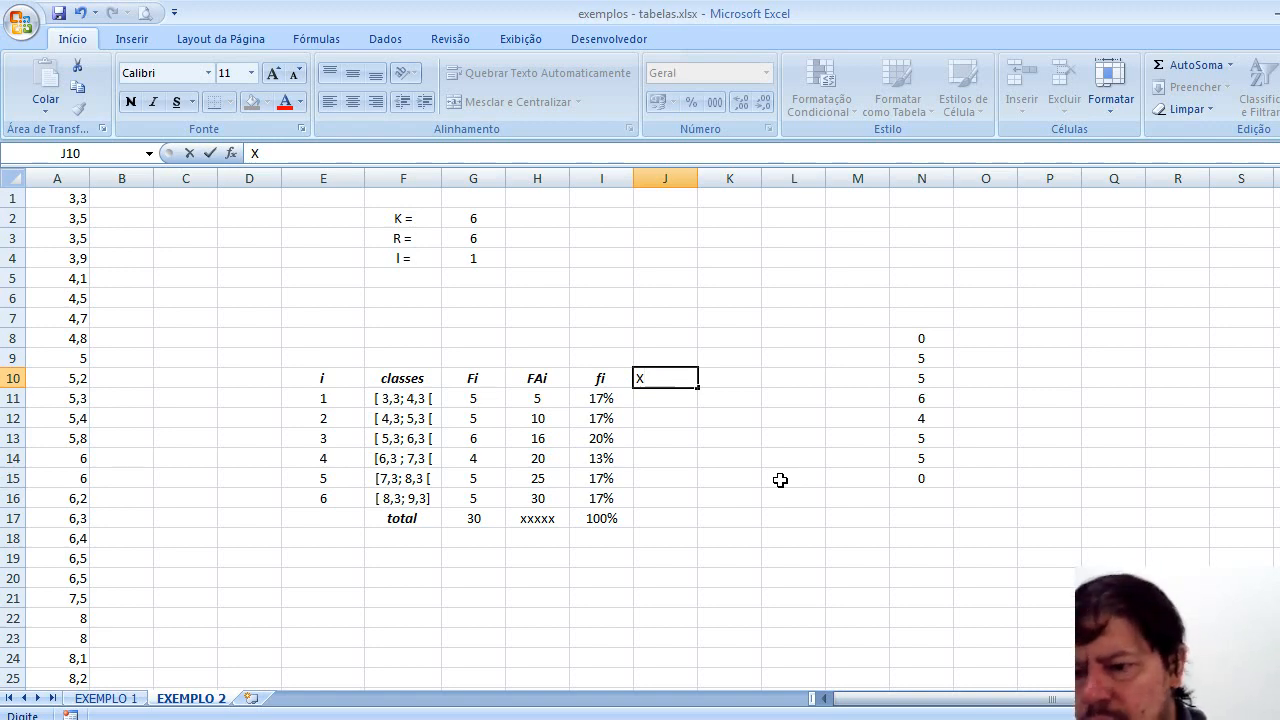
{"action": "left_click", "coordinate": [780, 480]}
{"action": "type", "text": "i"}
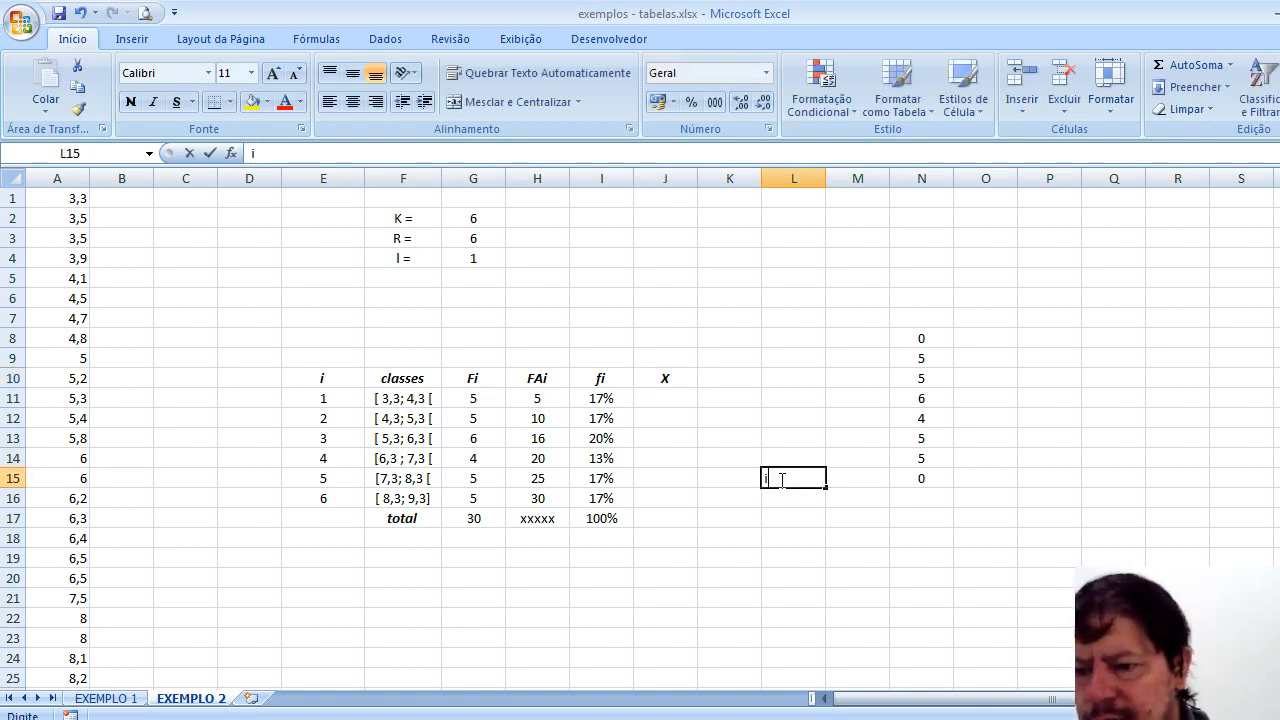
{"action": "key", "text": "Escape"}
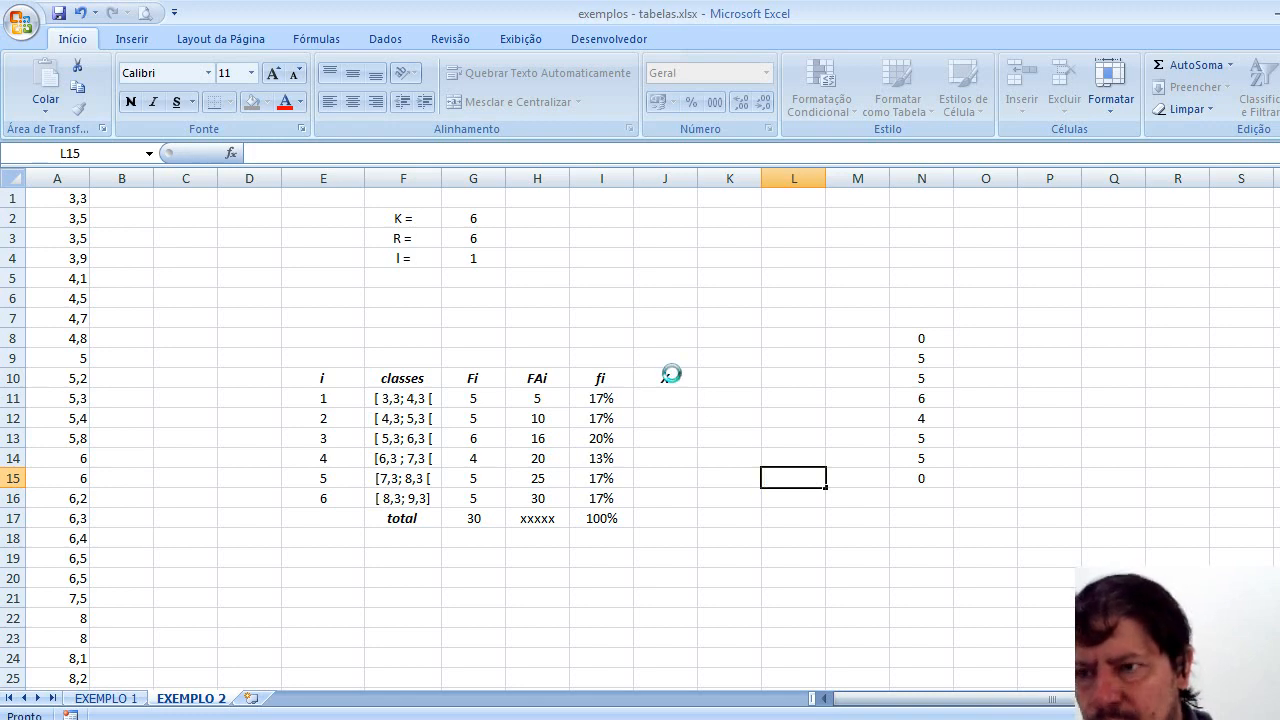
{"action": "double_click", "coordinate": [666, 378]}
{"action": "type", "text": "i"}
Step: Calculate the first class midpoint in J11 with =(3,3+4,3)/2 and centre it
{"action": "left_click", "coordinate": [674, 391]}
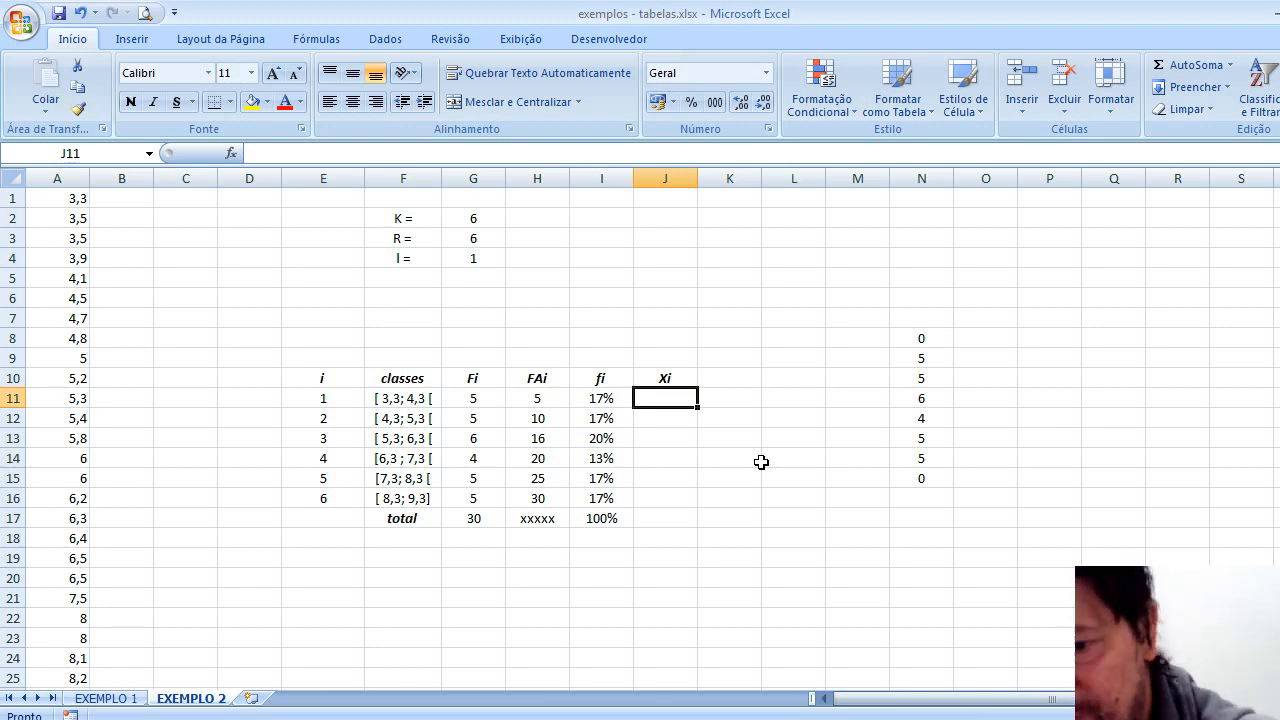
{"action": "type", "text": "=(3,3"}
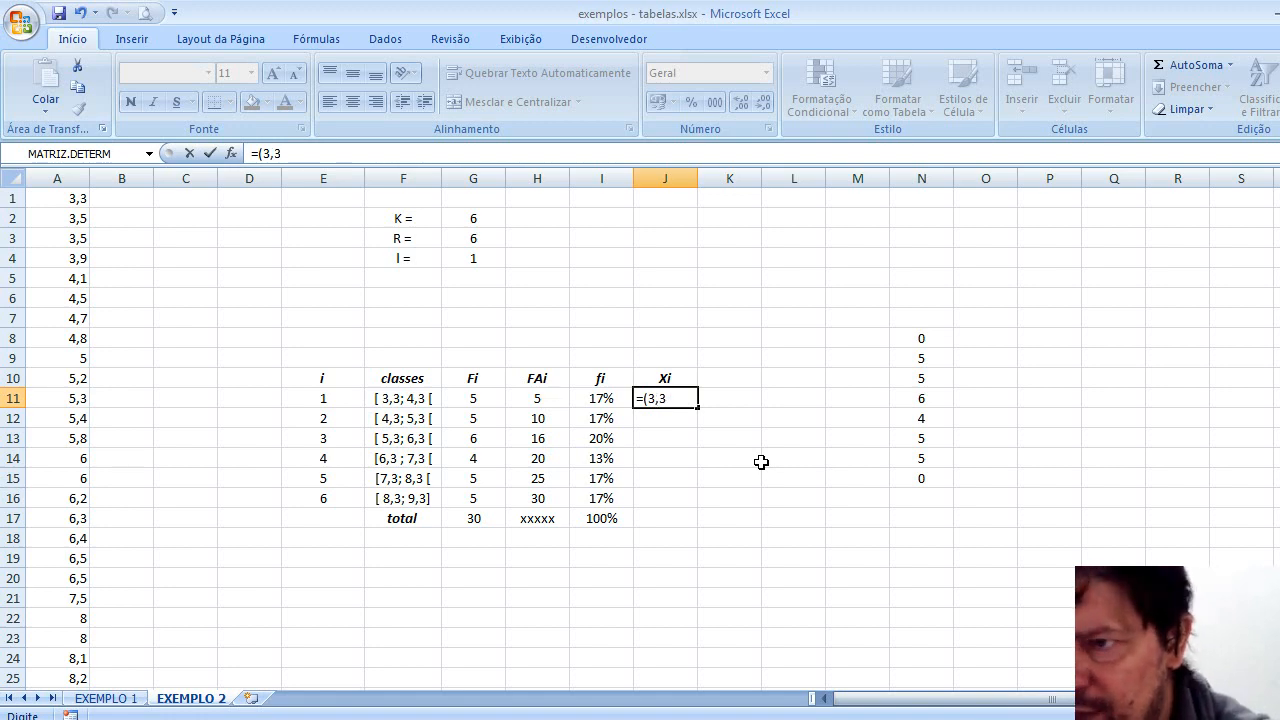
{"action": "type", "text": "+4,3)"}
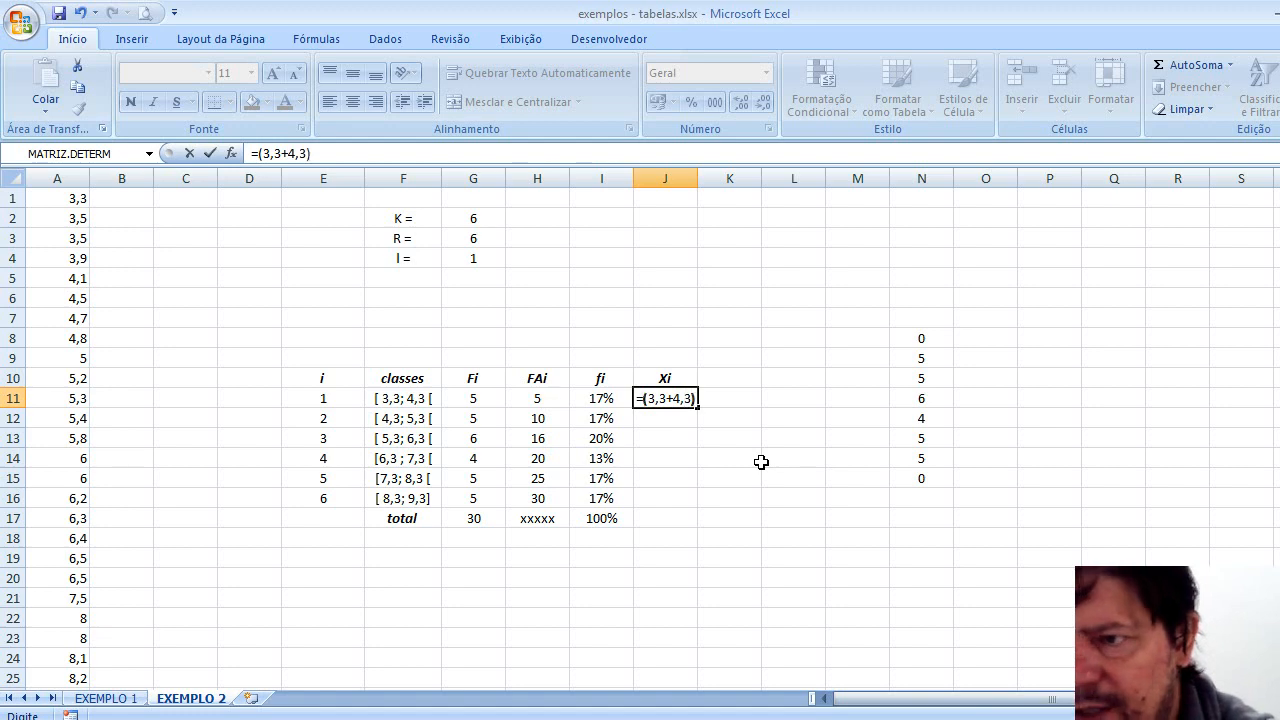
{"action": "type", "text": "/2"}
{"action": "key", "text": "Return"}
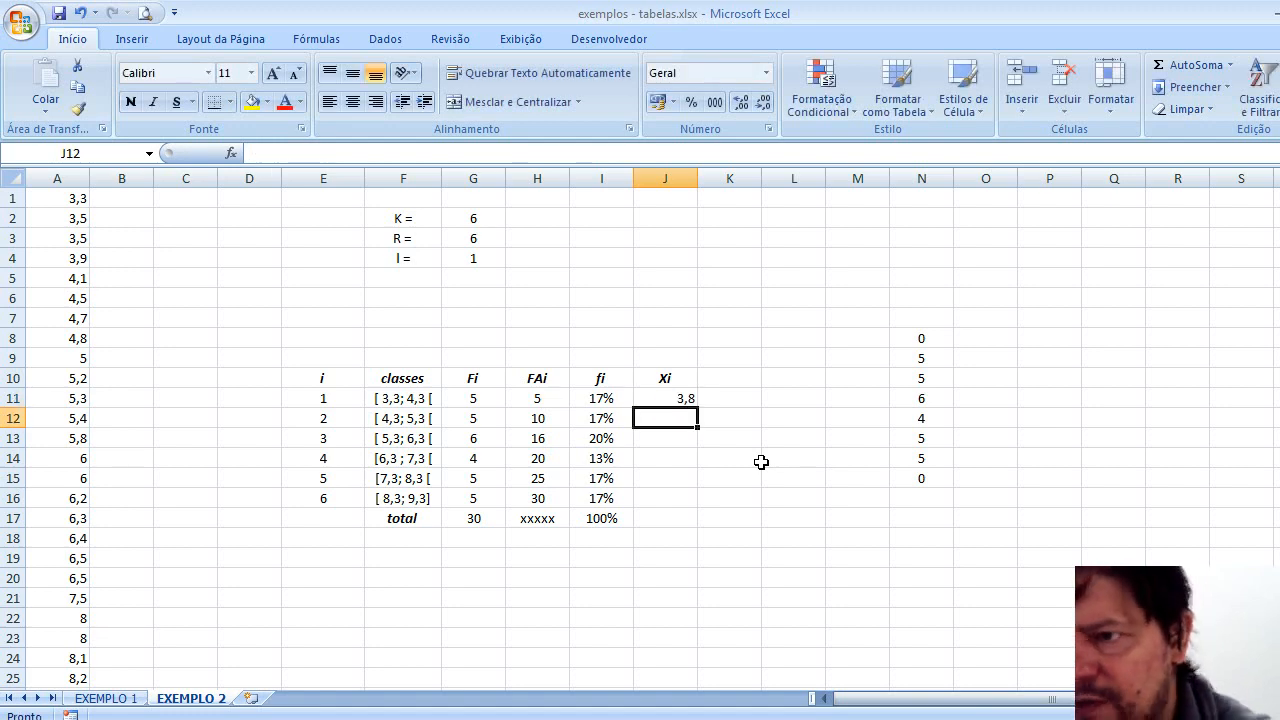
{"action": "left_click", "coordinate": [660, 402]}
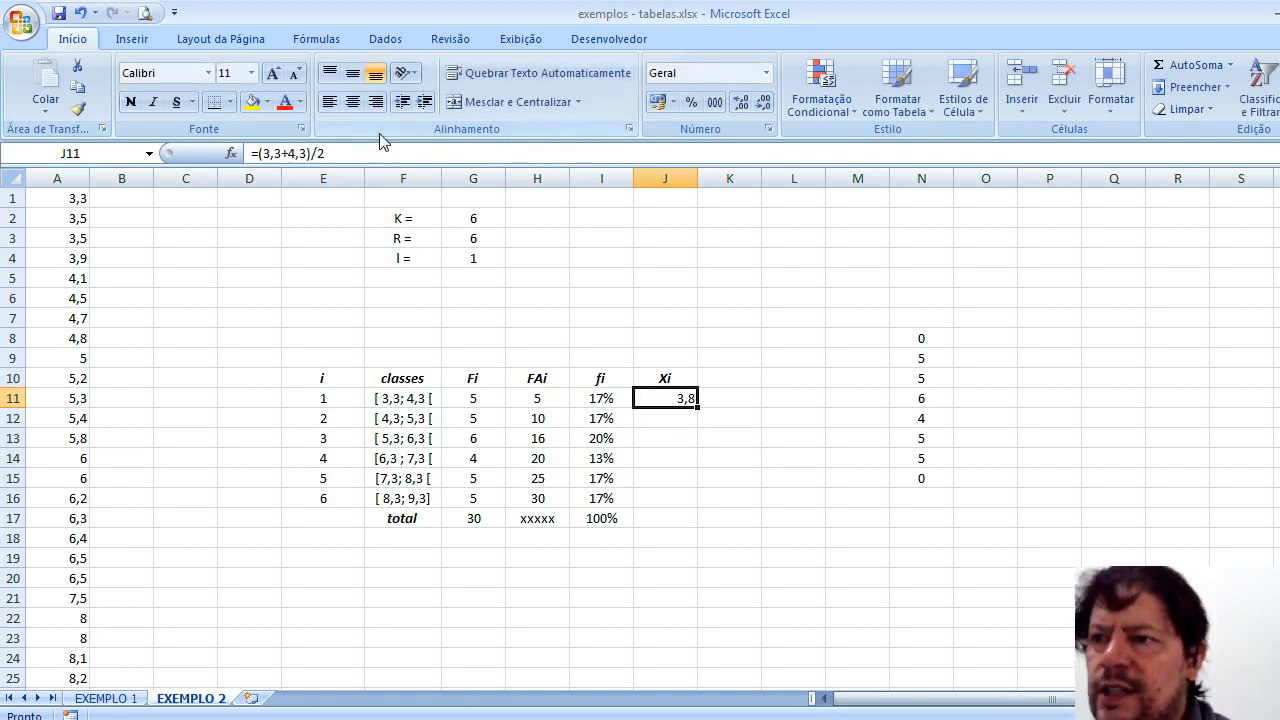
{"action": "left_click", "coordinate": [352, 101]}
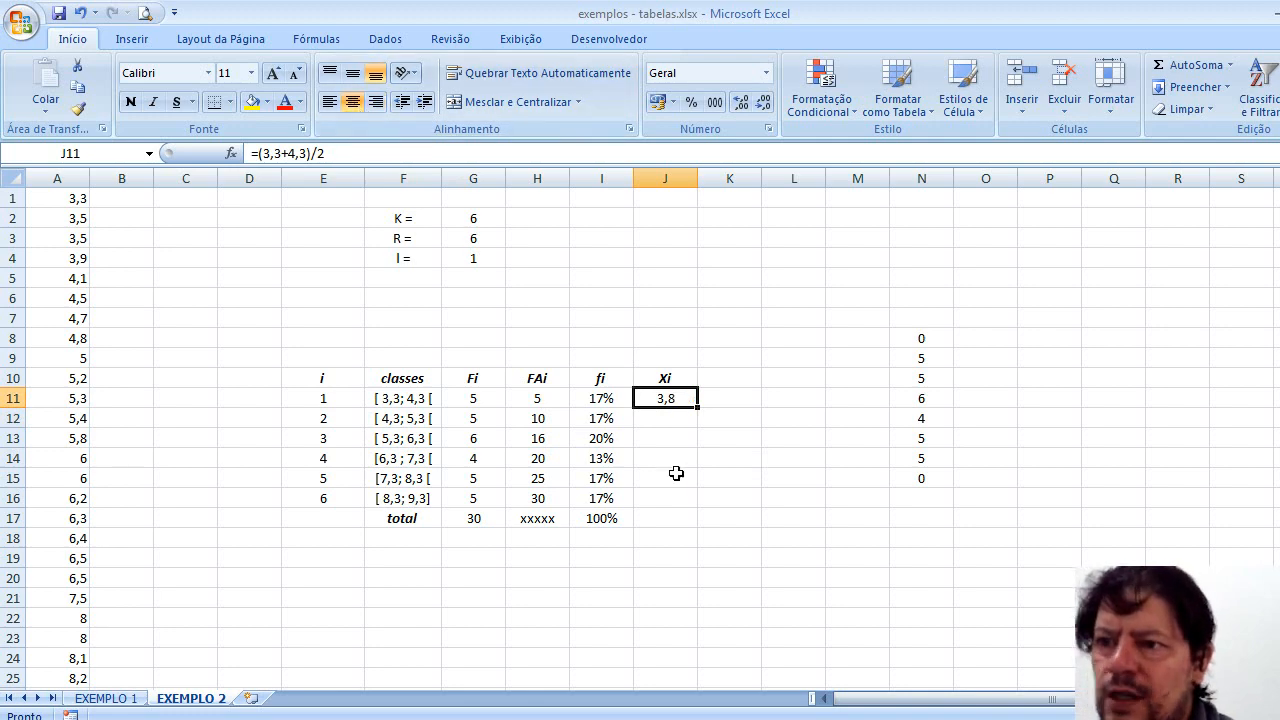
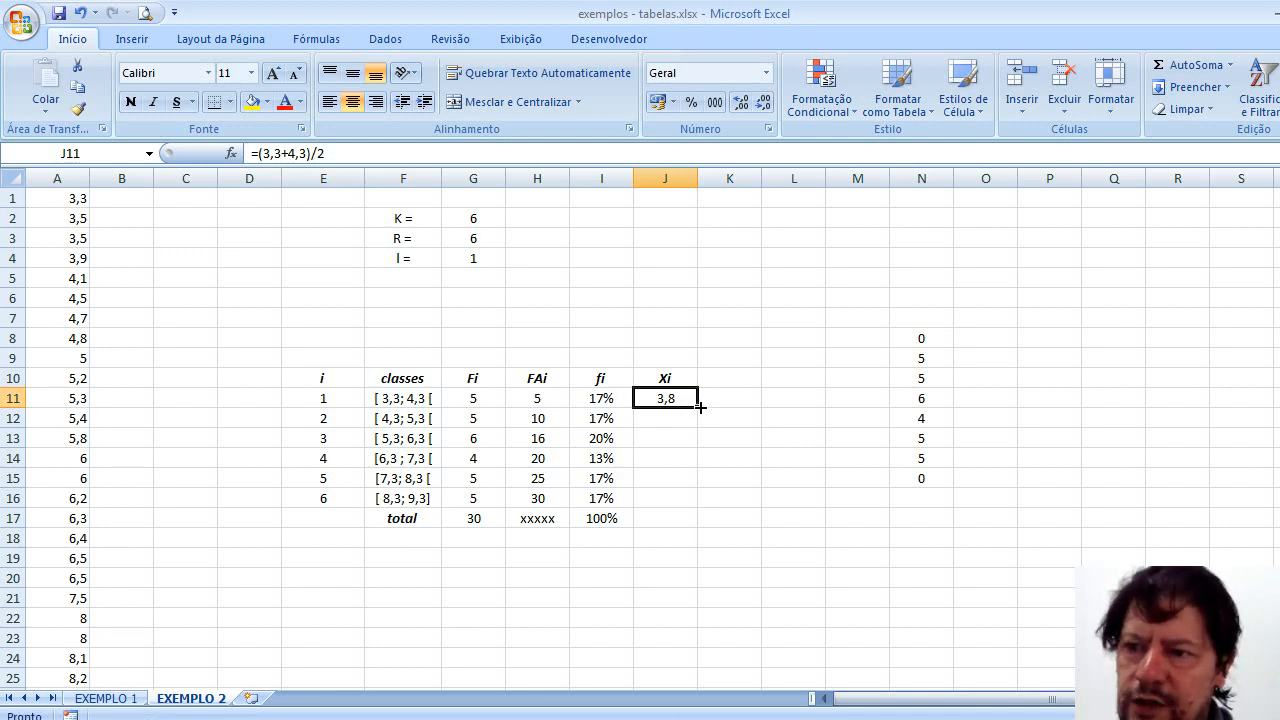
Step: Enter the remaining class midpoints 4,8, 5,8, 6,8, 7,8 and 8,8 in J12:J16 under Xi
{"action": "left_click", "coordinate": [684, 419]}
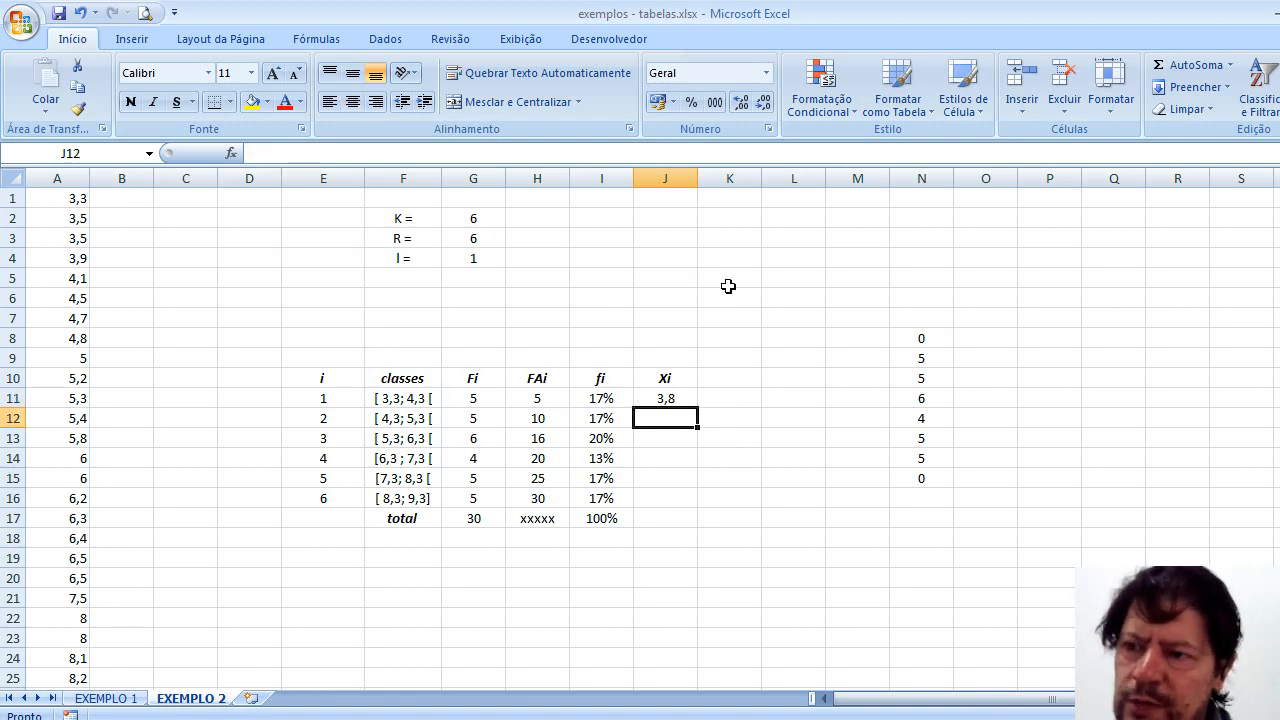
{"action": "type", "text": "4,8"}
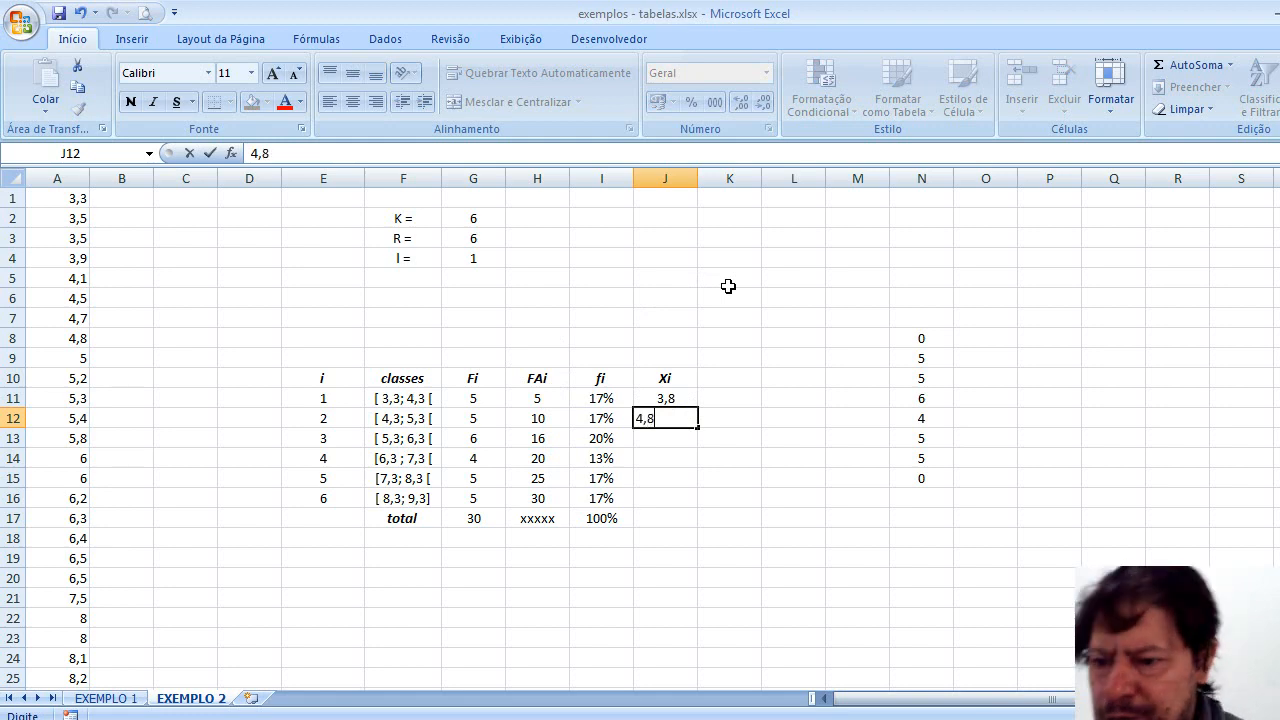
{"action": "key", "text": "Return"}
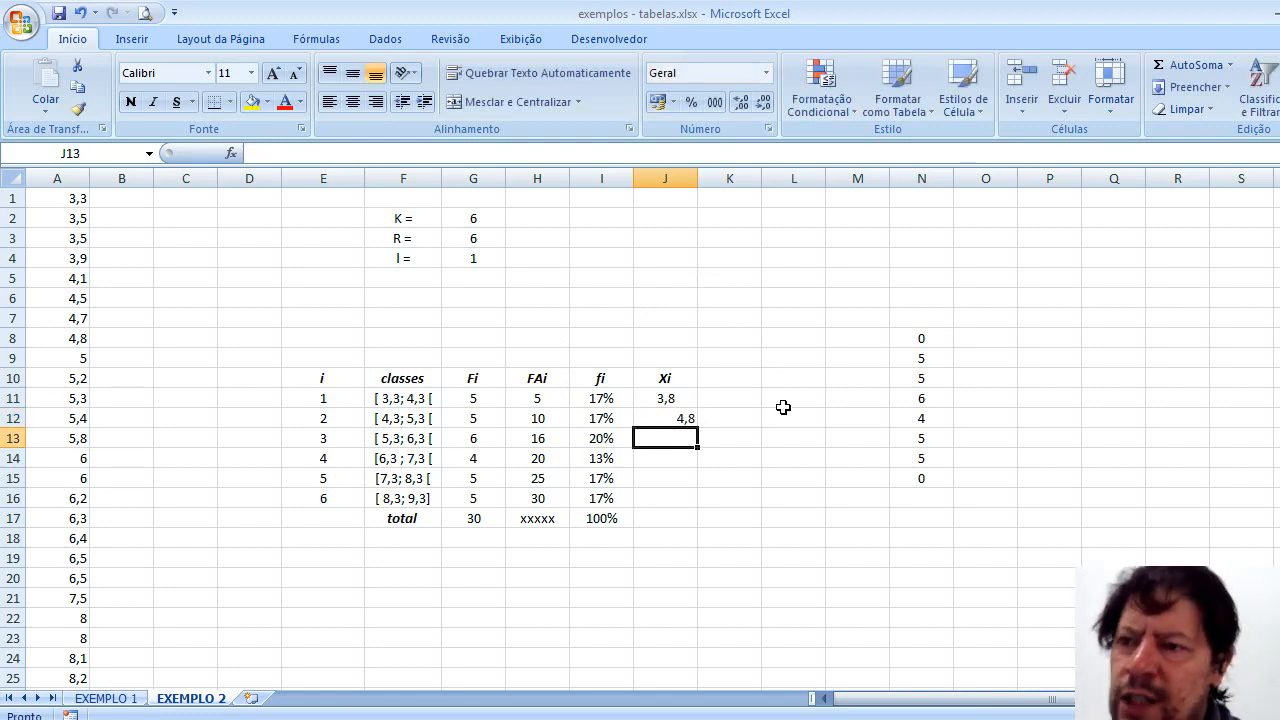
{"action": "type", "text": "5,8"}
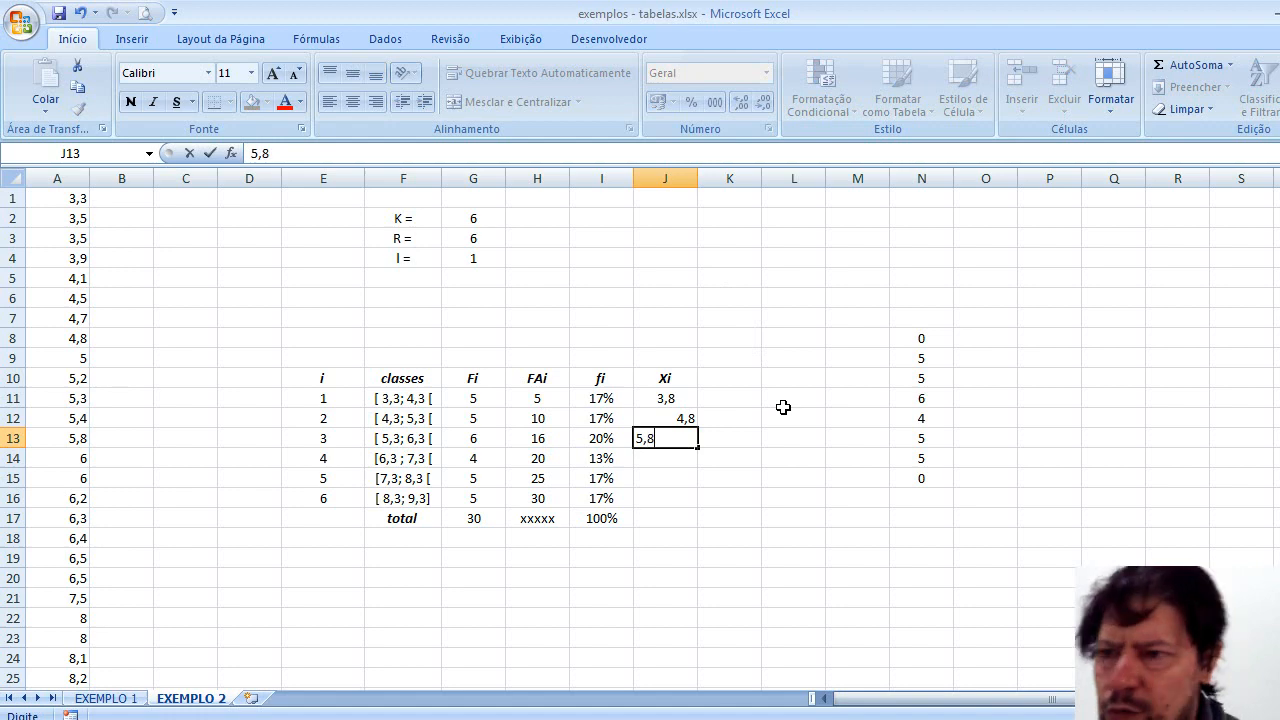
{"action": "key", "text": "Return"}
{"action": "type", "text": "6,8"}
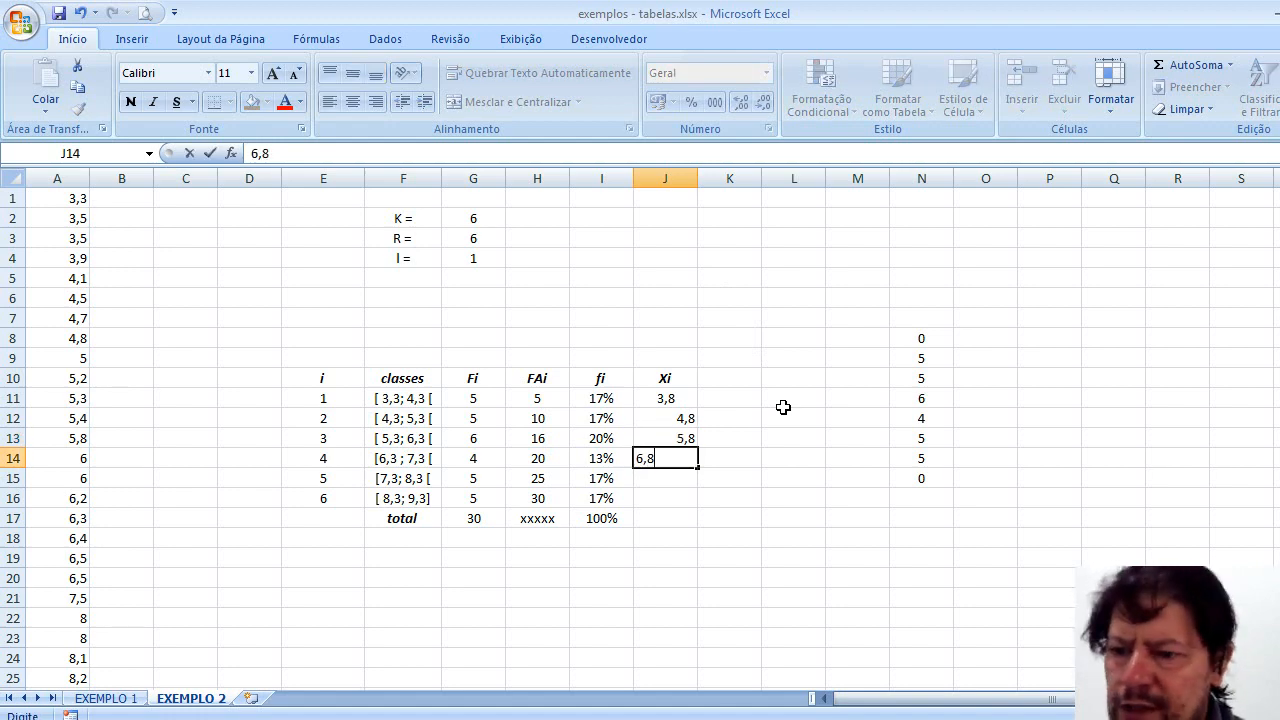
{"action": "key", "text": "Return"}
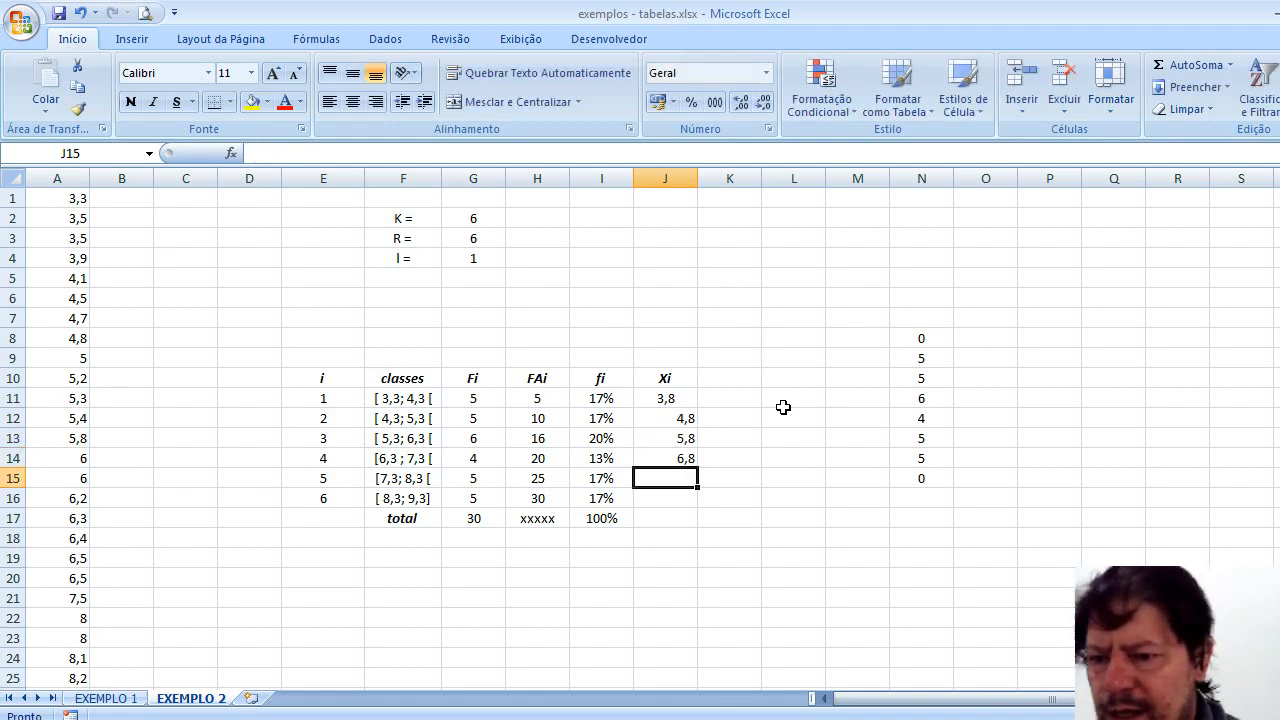
{"action": "type", "text": "7"}
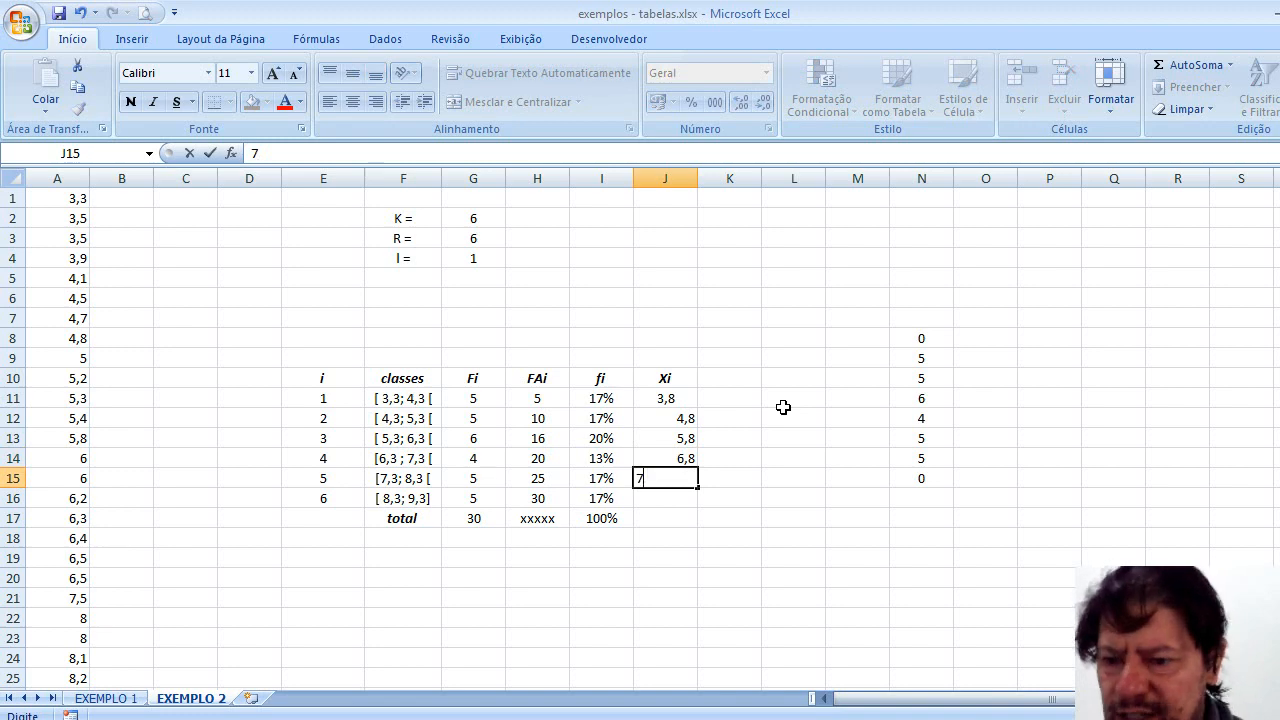
{"action": "type", "text": ",8"}
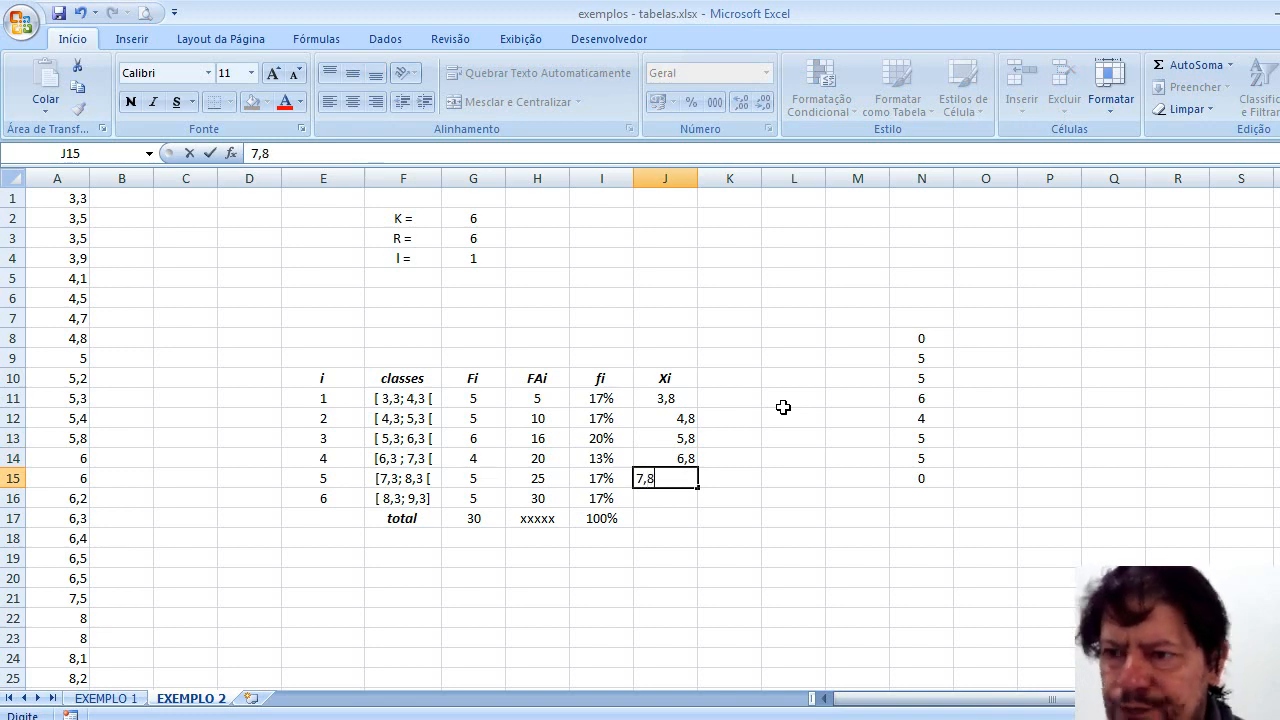
{"action": "key", "text": "Return"}
{"action": "type", "text": "8,8"}
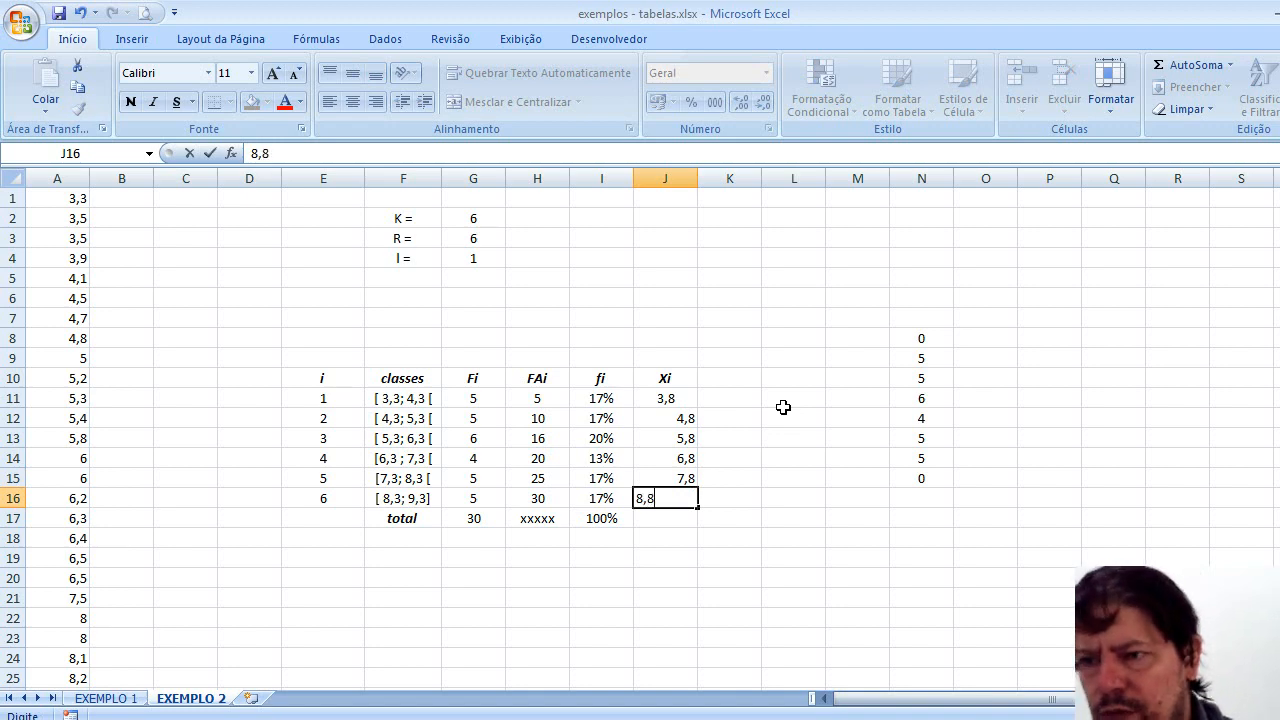
{"action": "key", "text": "Return"}
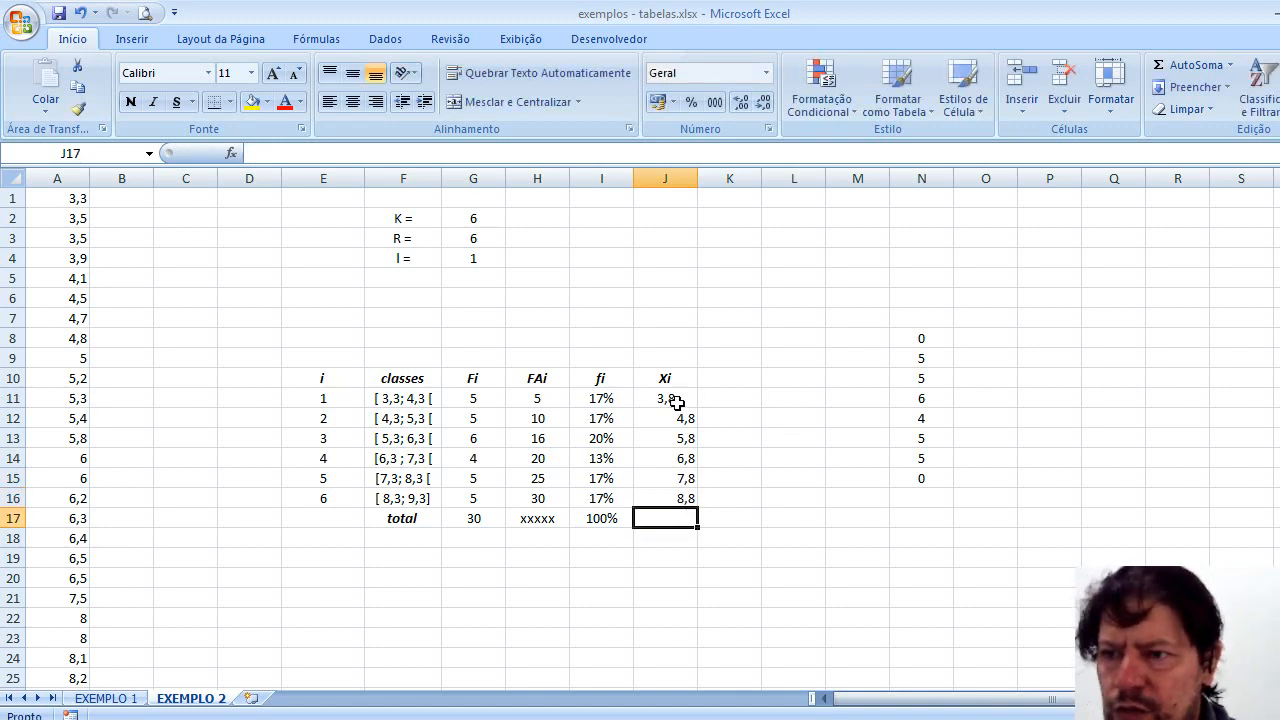
Step: Centre the midpoints in J12:J16
{"action": "left_click_drag", "start_coordinate": [674, 418], "coordinate": [667, 490]}
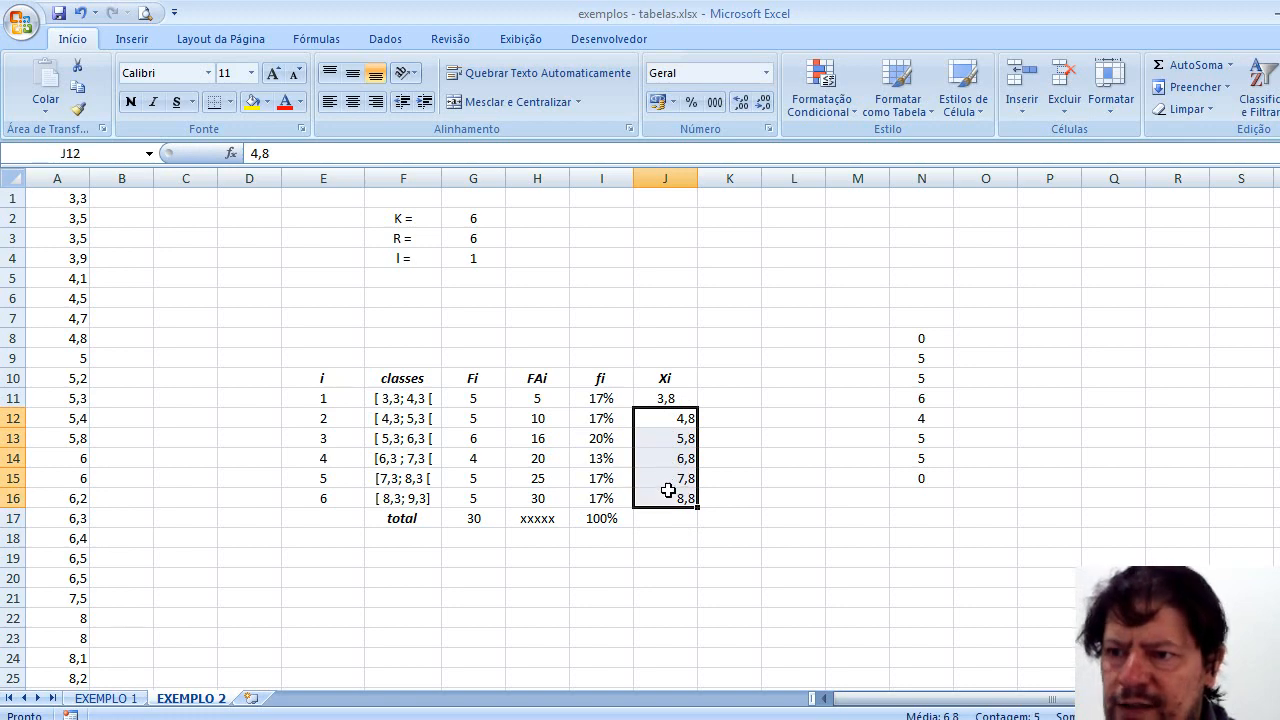
{"action": "left_click", "coordinate": [353, 103]}
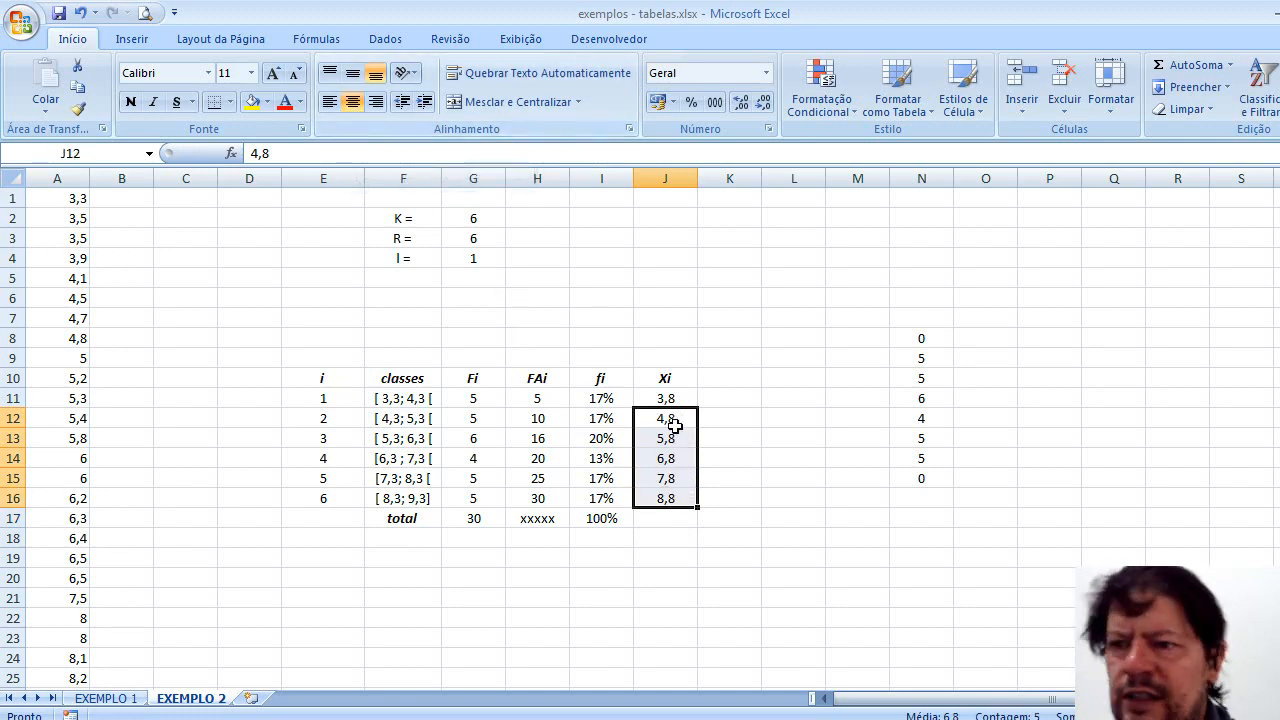
{"action": "left_click", "coordinate": [725, 552]}
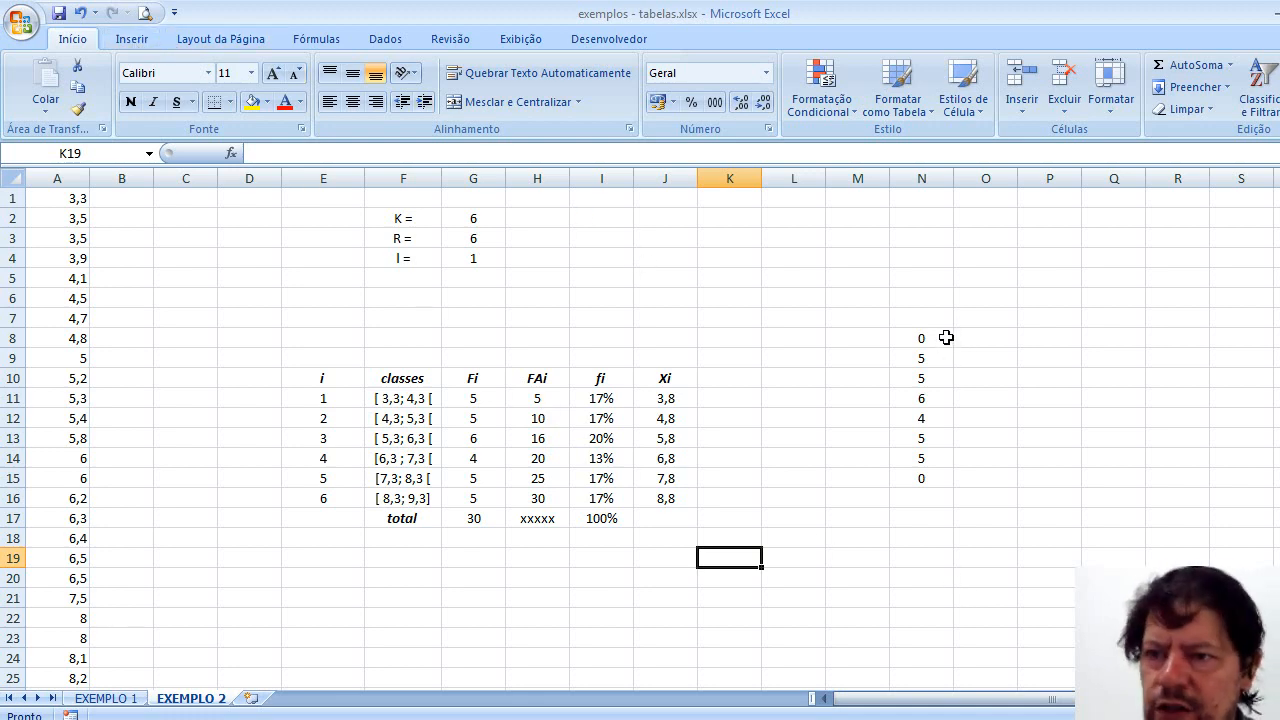
Step: Insert a 2D clustered column chart of the zero-padded counts in N8:N15 and remove its legend
{"action": "left_click_drag", "start_coordinate": [943, 336], "coordinate": [955, 477]}
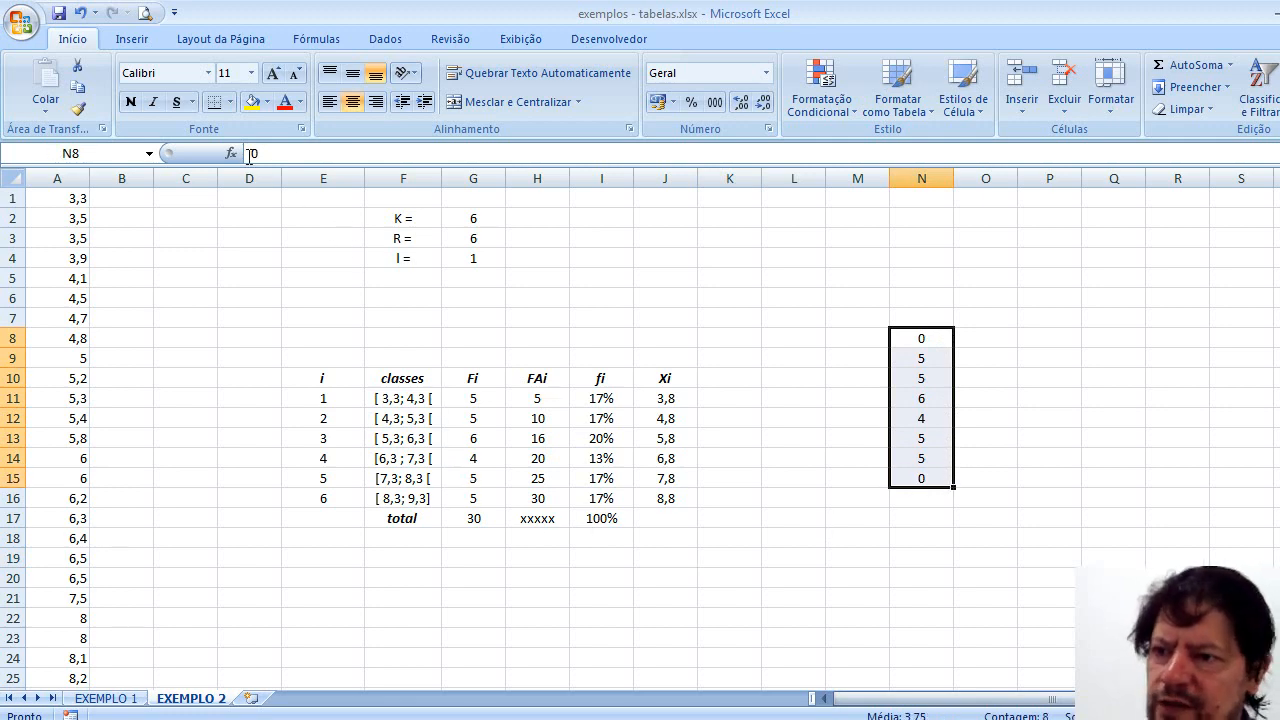
{"action": "left_click", "coordinate": [133, 40]}
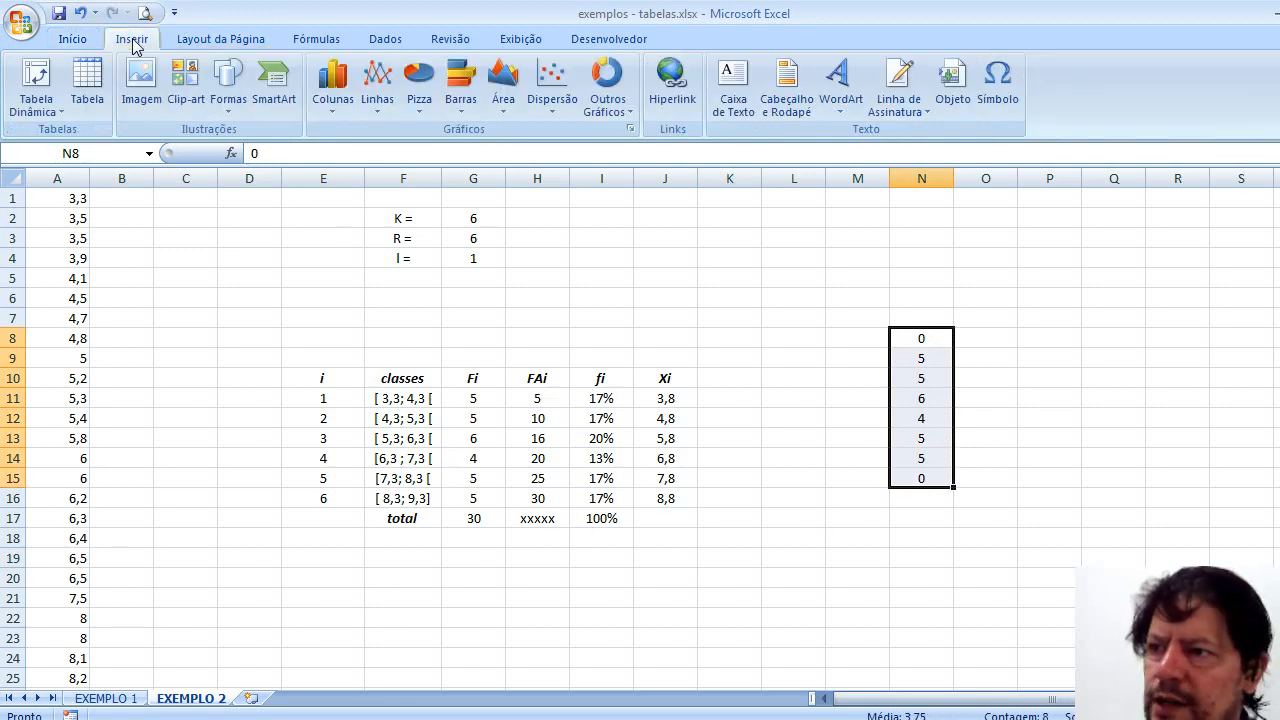
{"action": "left_click", "coordinate": [335, 108]}
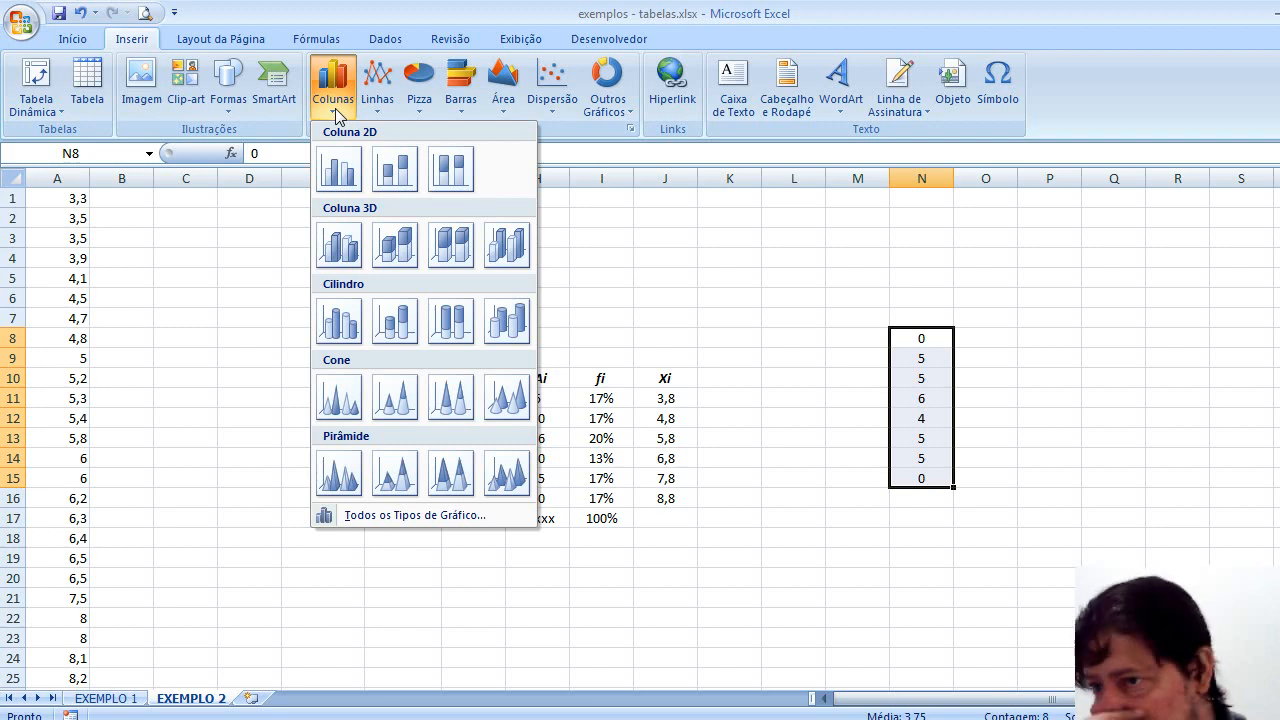
{"action": "left_click", "coordinate": [349, 176]}
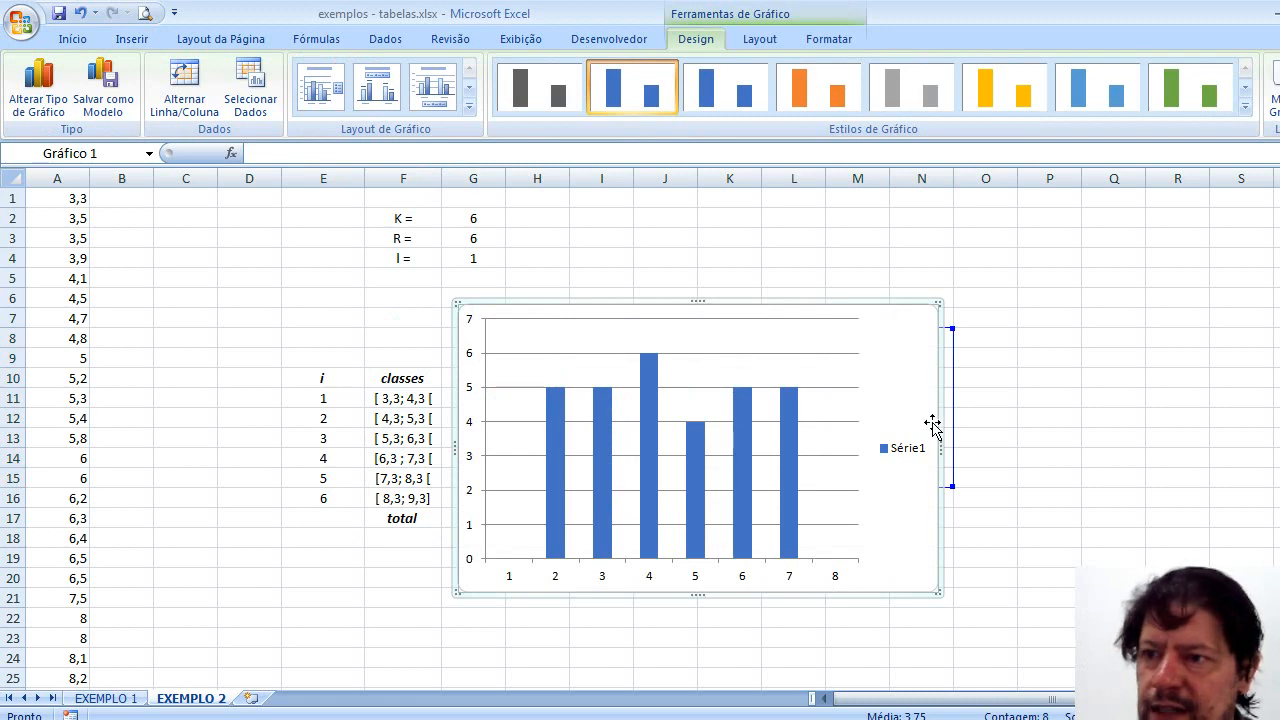
{"action": "left_click", "coordinate": [914, 457]}
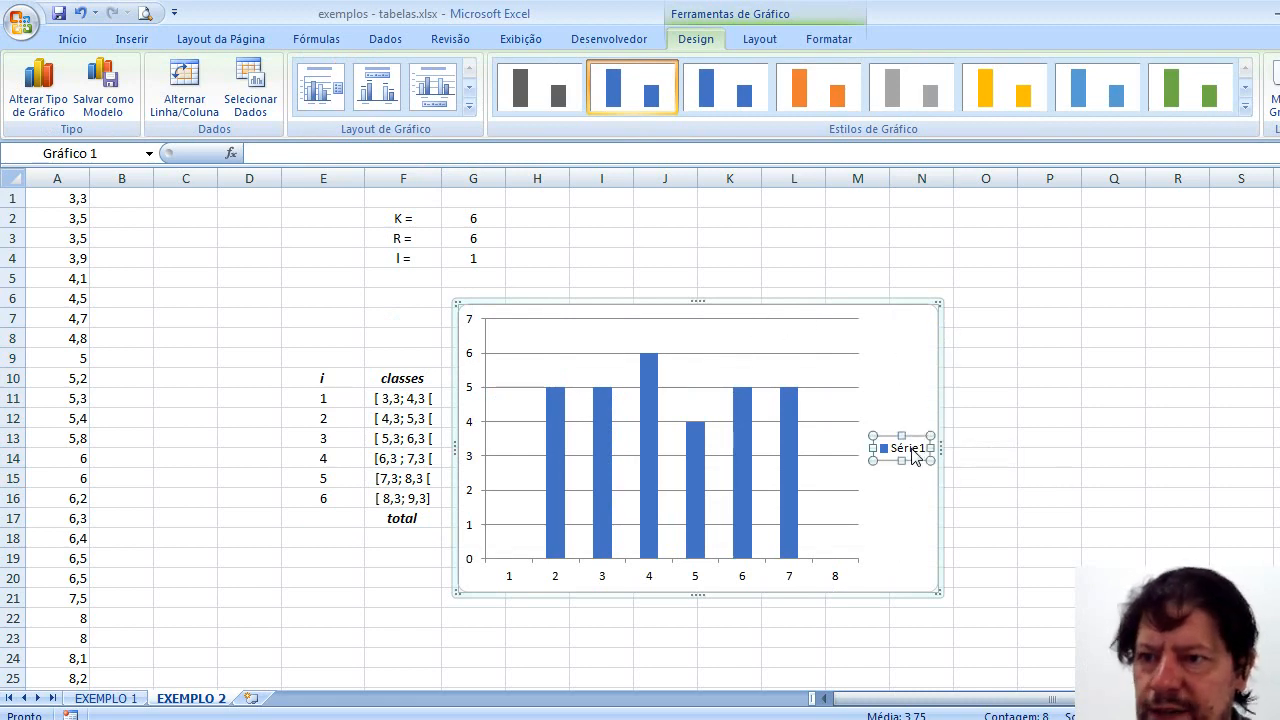
{"action": "key", "text": "Delete"}
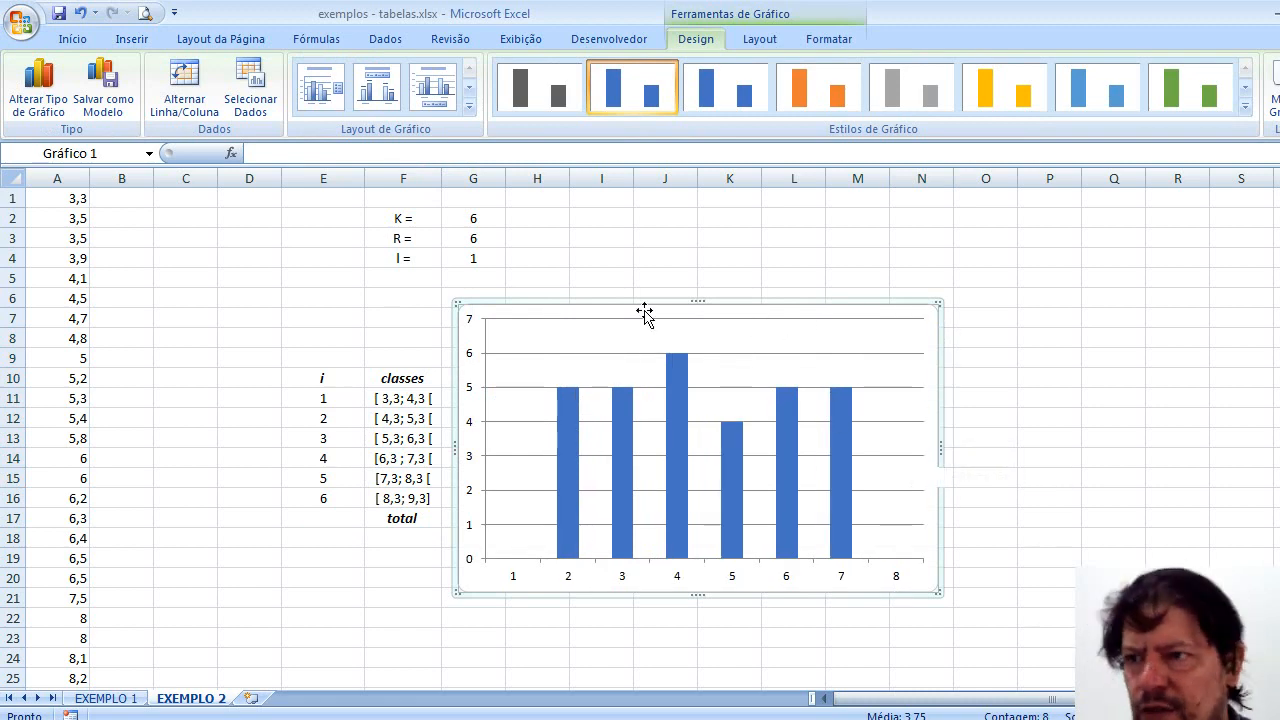
Step: Apply the histogram-style chart layout with gapless columns, chart title and axis titles, and move the chart clear of the Fi, FAi and fi columns
{"action": "left_click", "coordinate": [468, 108]}
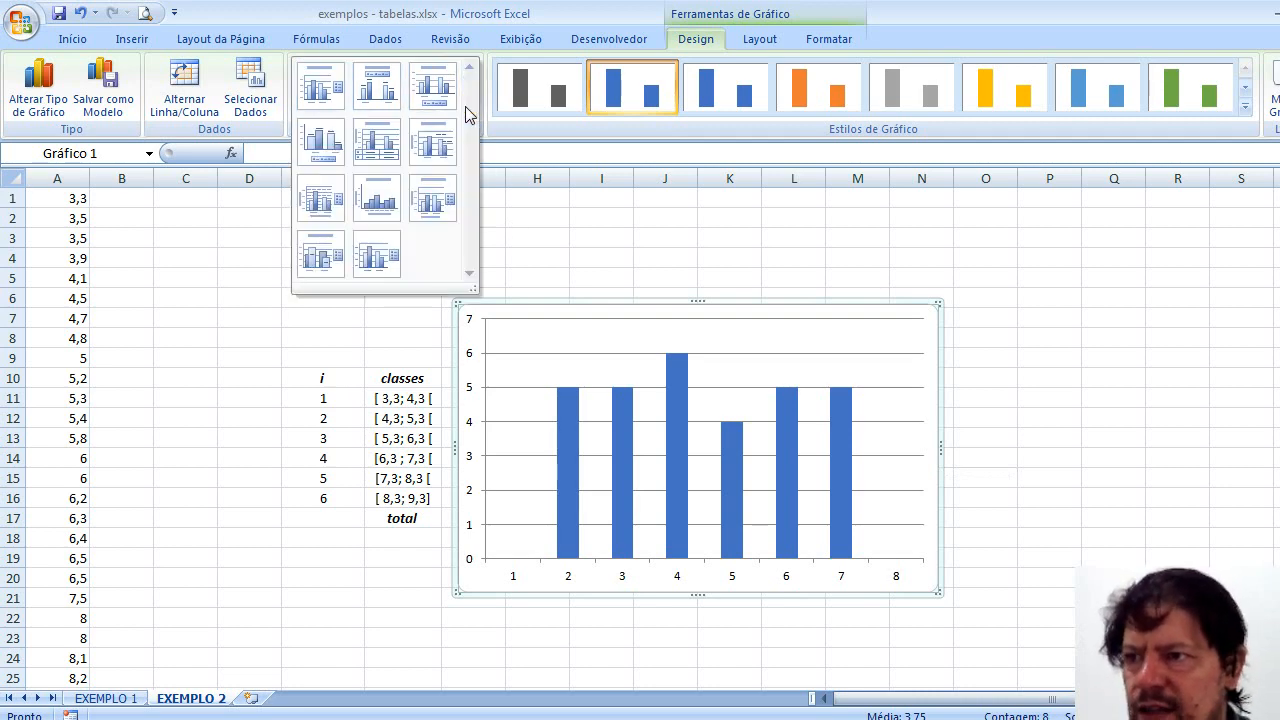
{"action": "left_click", "coordinate": [388, 206]}
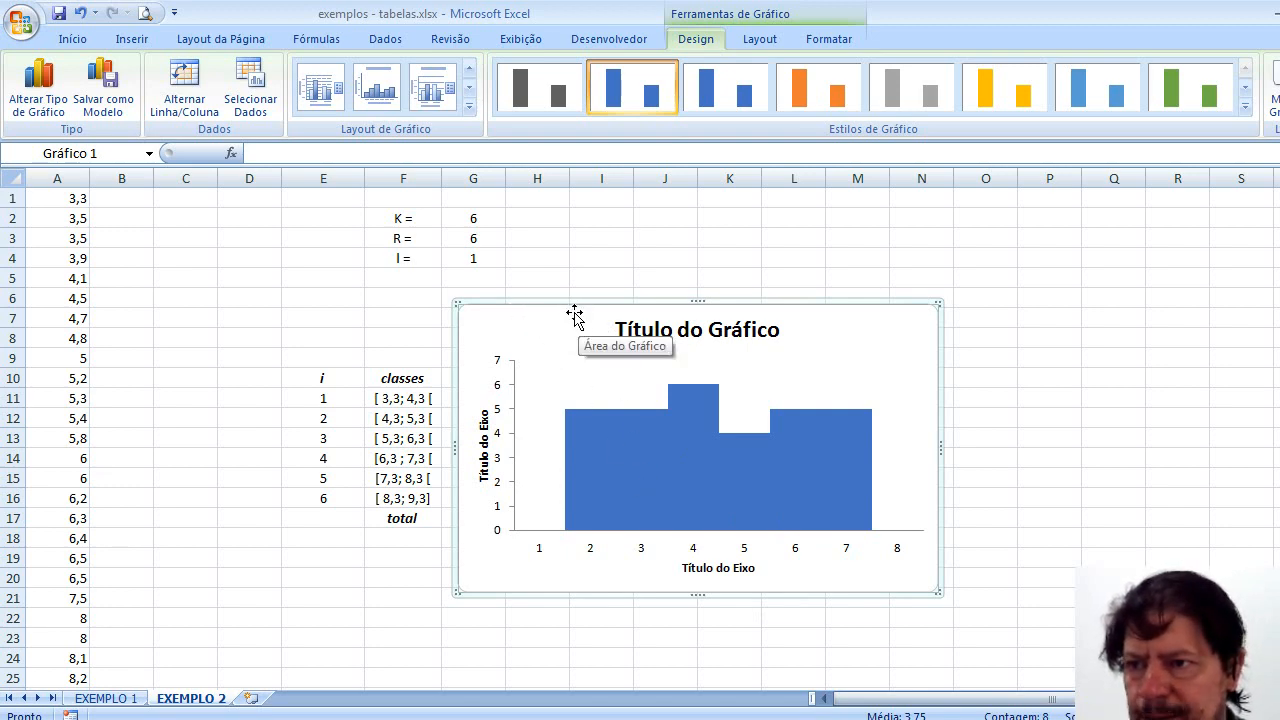
{"action": "left_click_drag", "start_coordinate": [574, 309], "coordinate": [786, 280]}
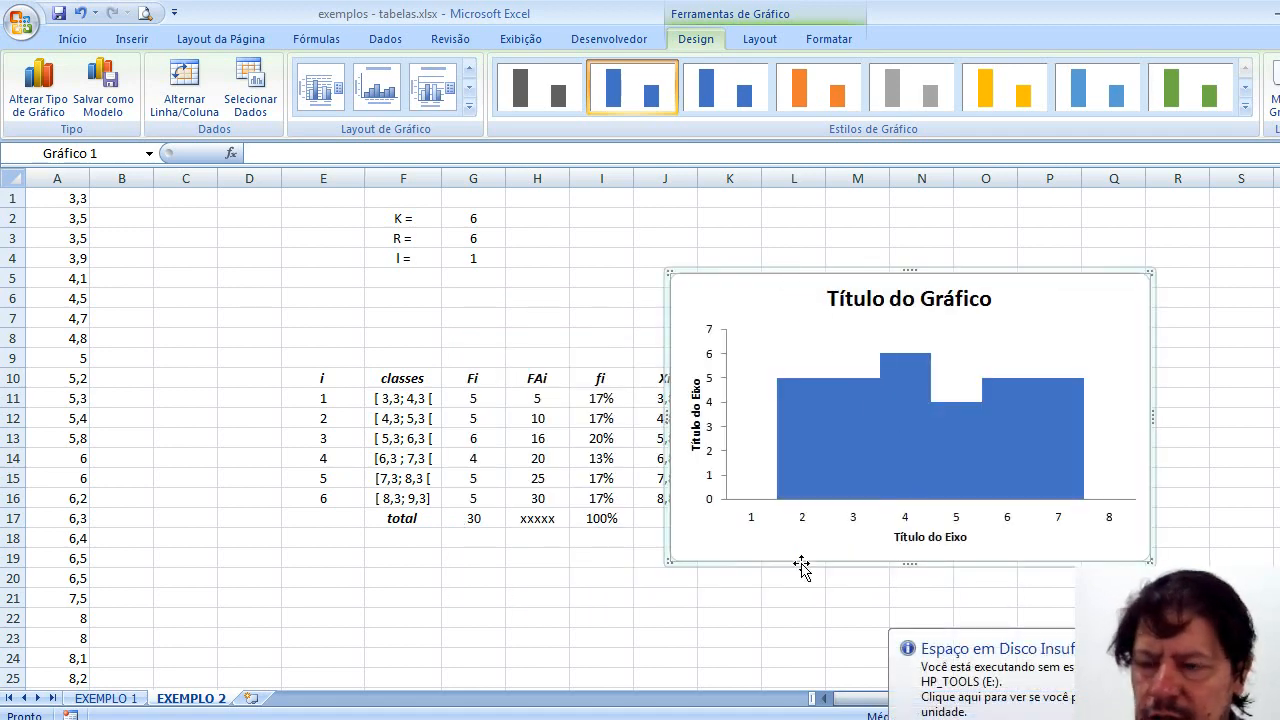
Step: Try the Xi midpoints in J11:J16 as the chart's horizontal axis labels, and delete the chart
{"action": "left_click", "coordinate": [804, 526]}
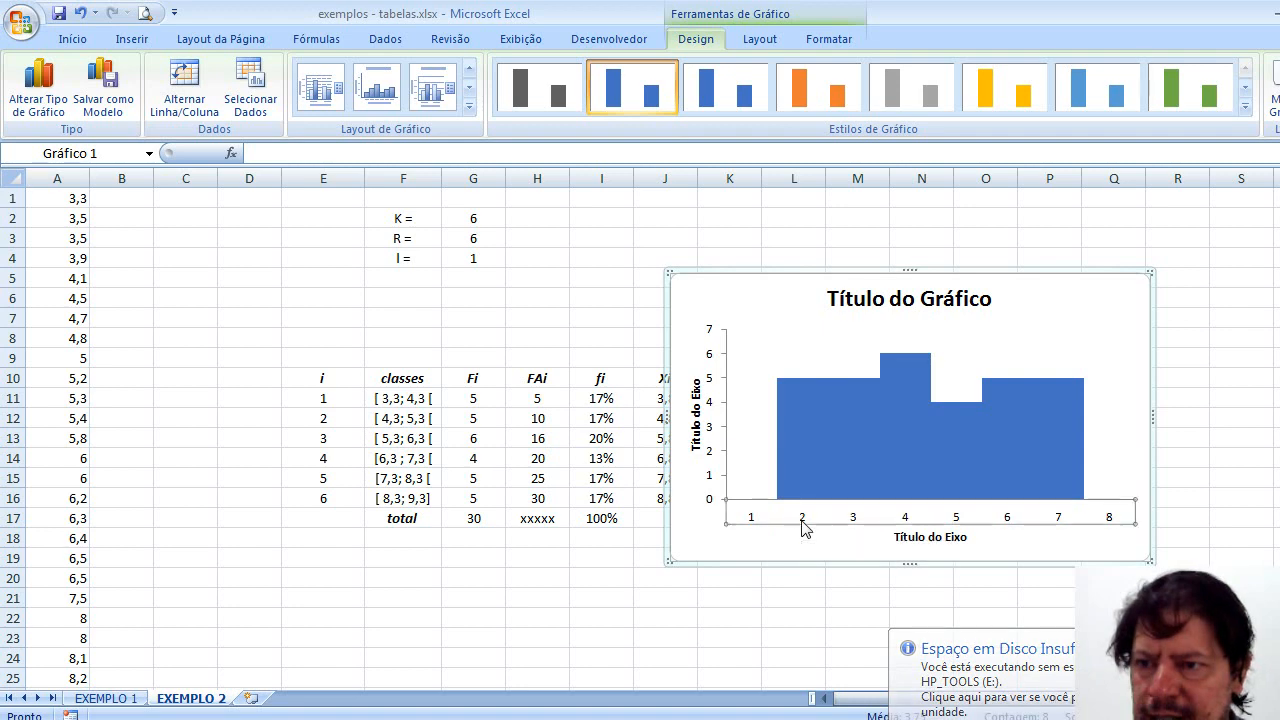
{"action": "right_click", "coordinate": [802, 527]}
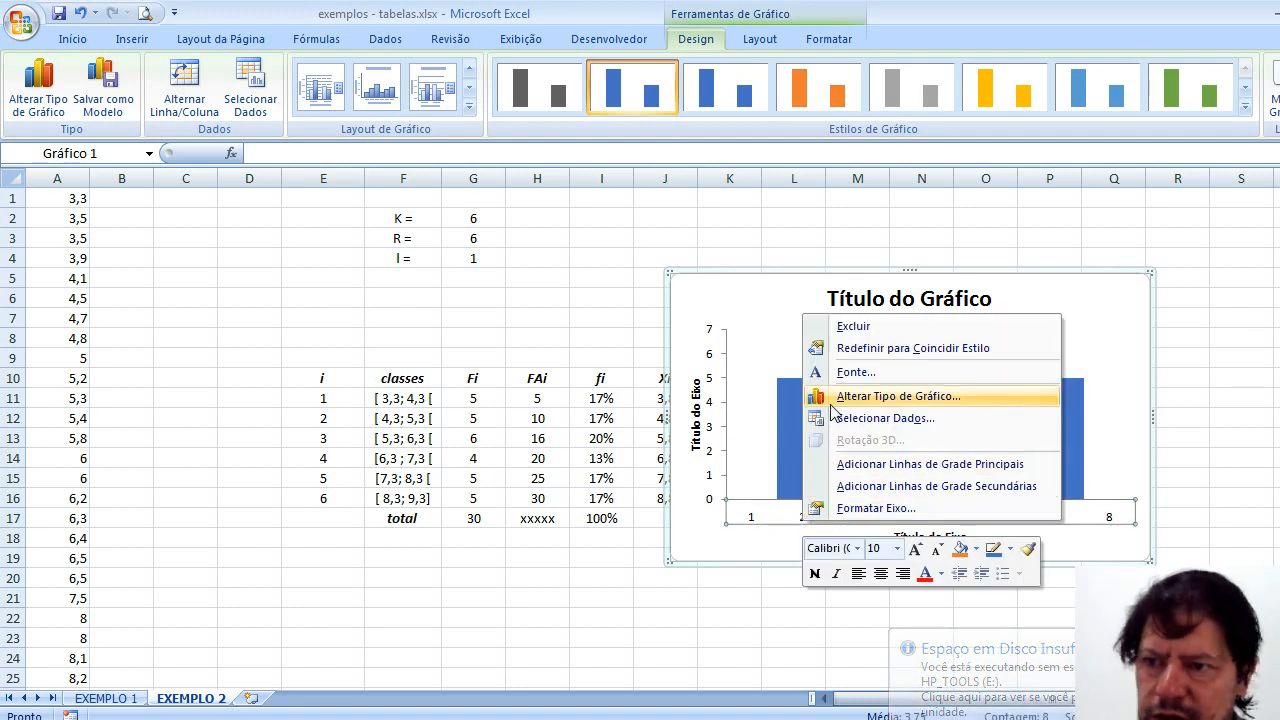
{"action": "left_click", "coordinate": [840, 419]}
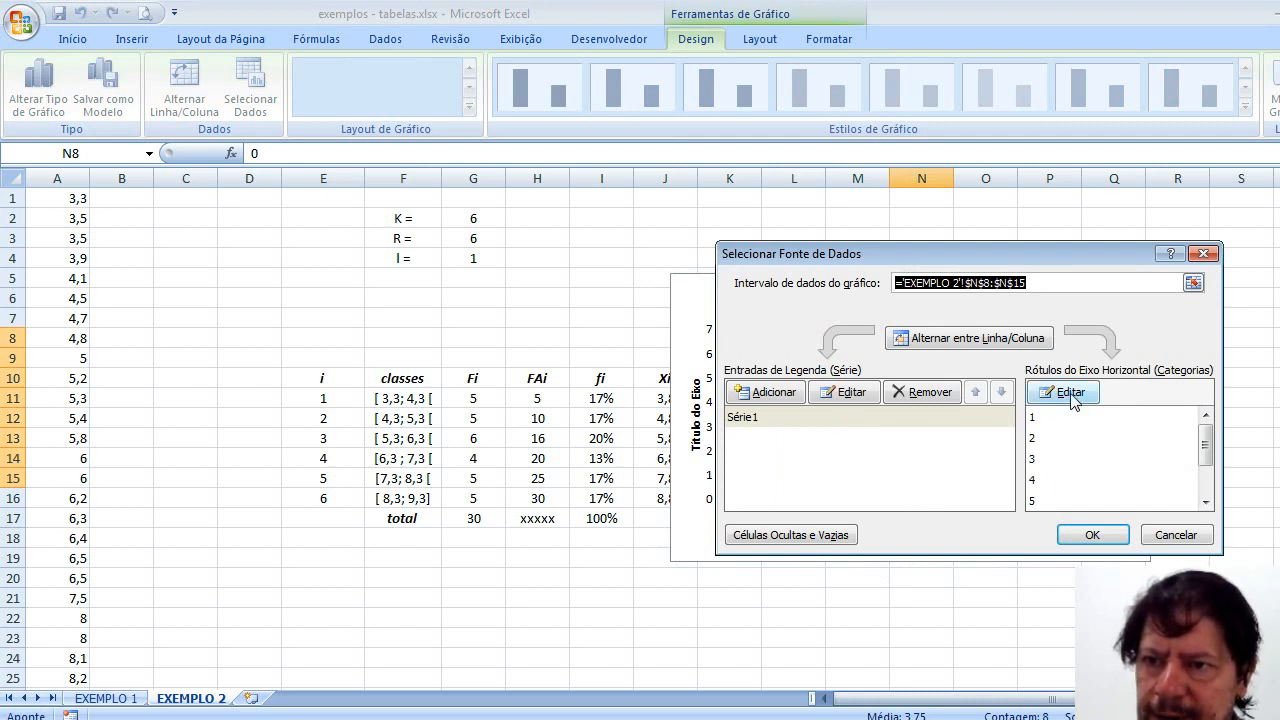
{"action": "left_click", "coordinate": [1067, 392]}
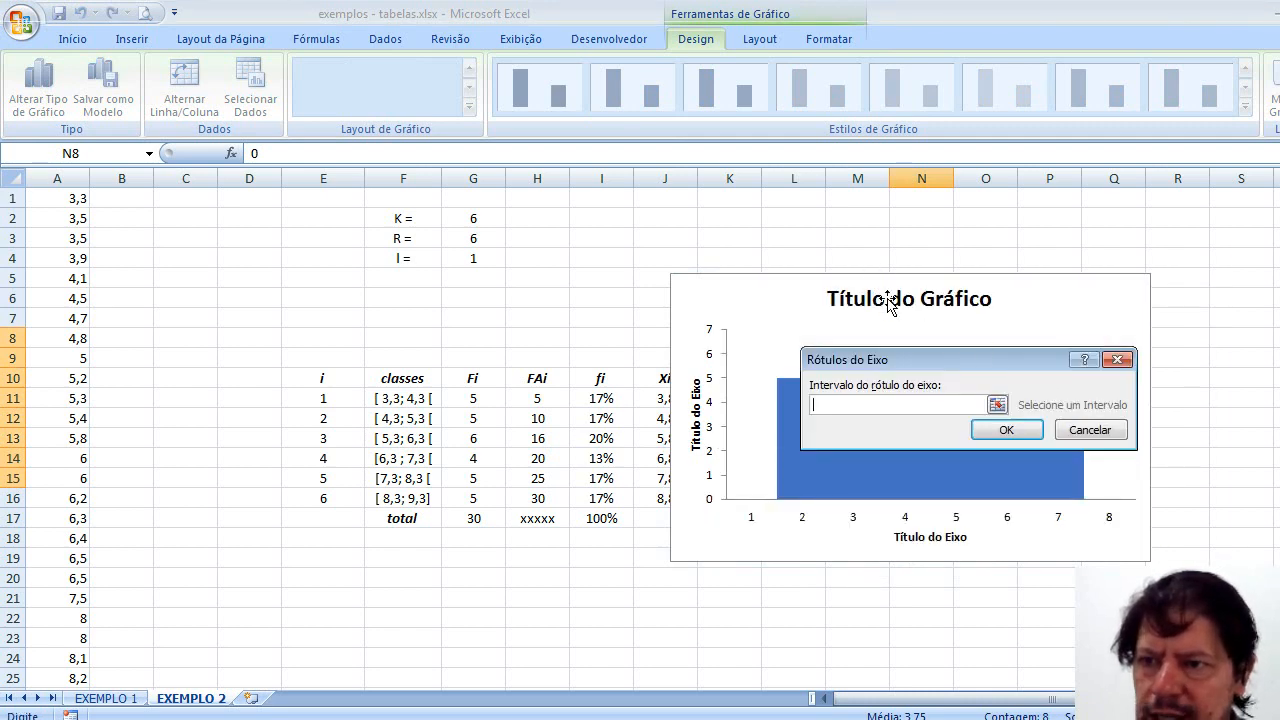
{"action": "left_click_drag", "start_coordinate": [901, 354], "coordinate": [1023, 565]}
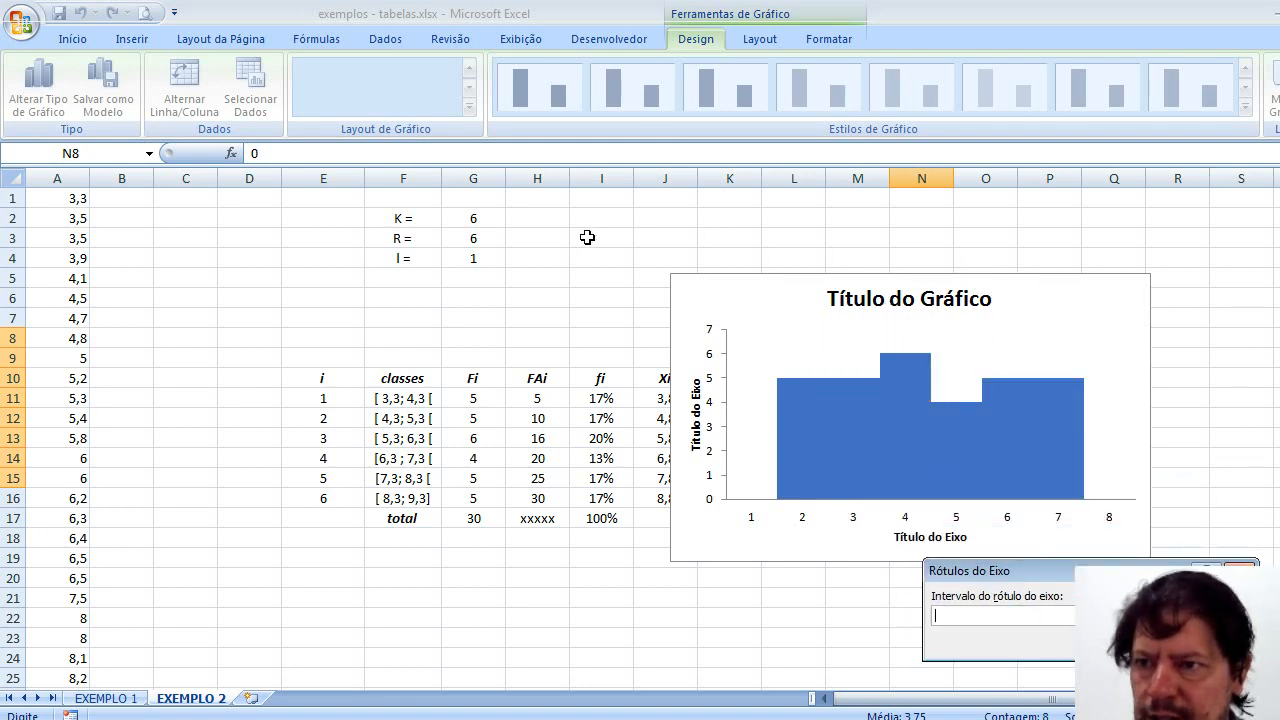
{"action": "left_click", "coordinate": [655, 377]}
{"action": "left_click_drag", "start_coordinate": [655, 396], "coordinate": [684, 500]}
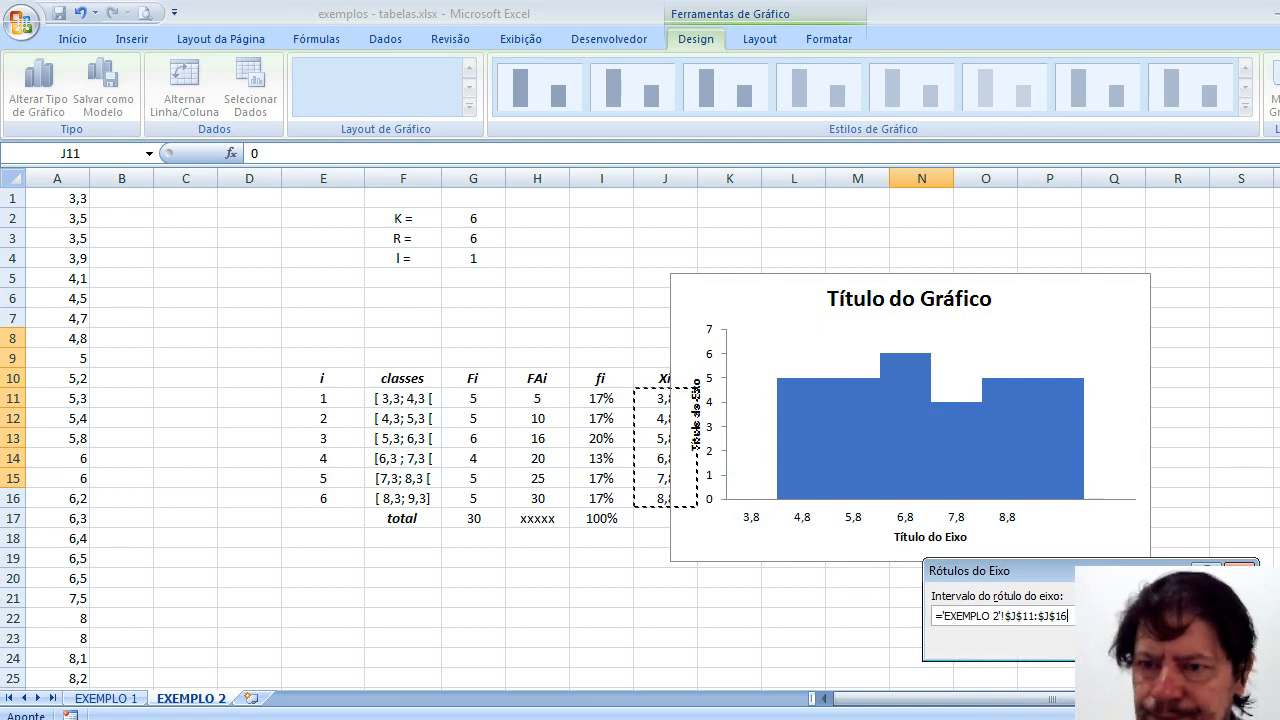
{"action": "key", "text": "Return"}
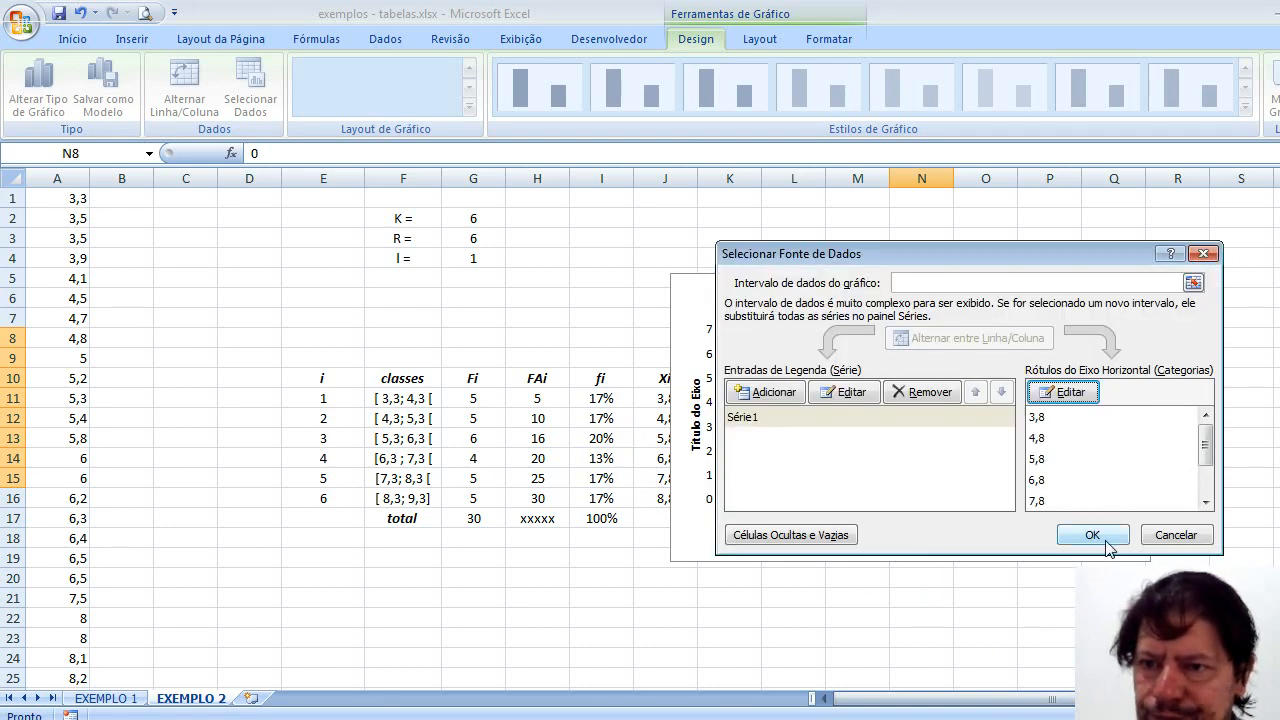
{"action": "left_click", "coordinate": [1092, 535]}
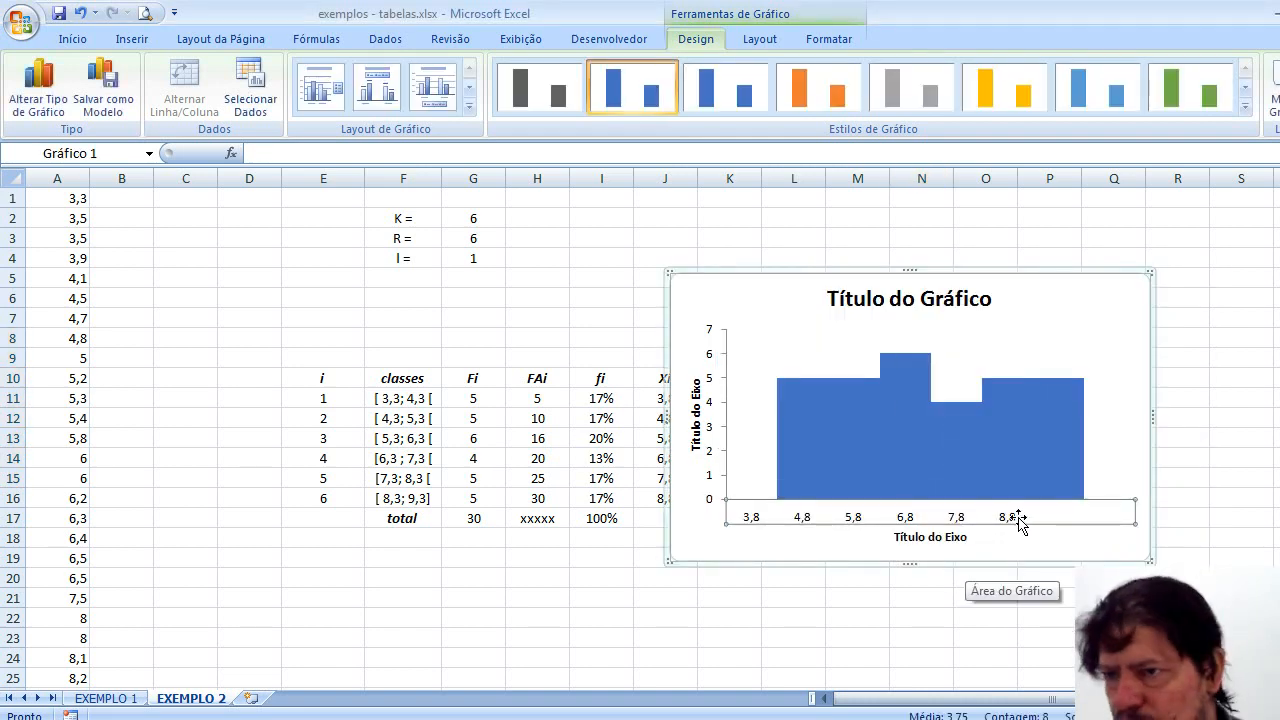
{"action": "key", "text": "Delete"}
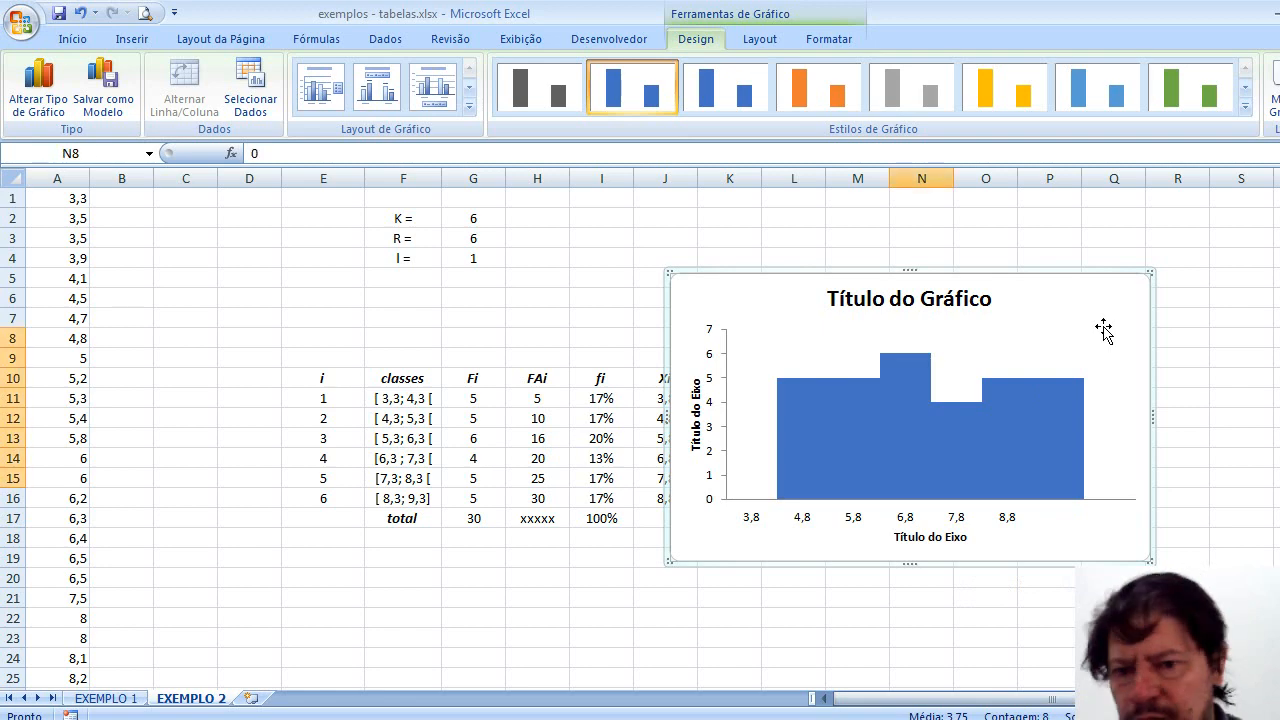
Step: Enter 0 in M8, beside the first zero of the padded counts
{"action": "left_click", "coordinate": [874, 342]}
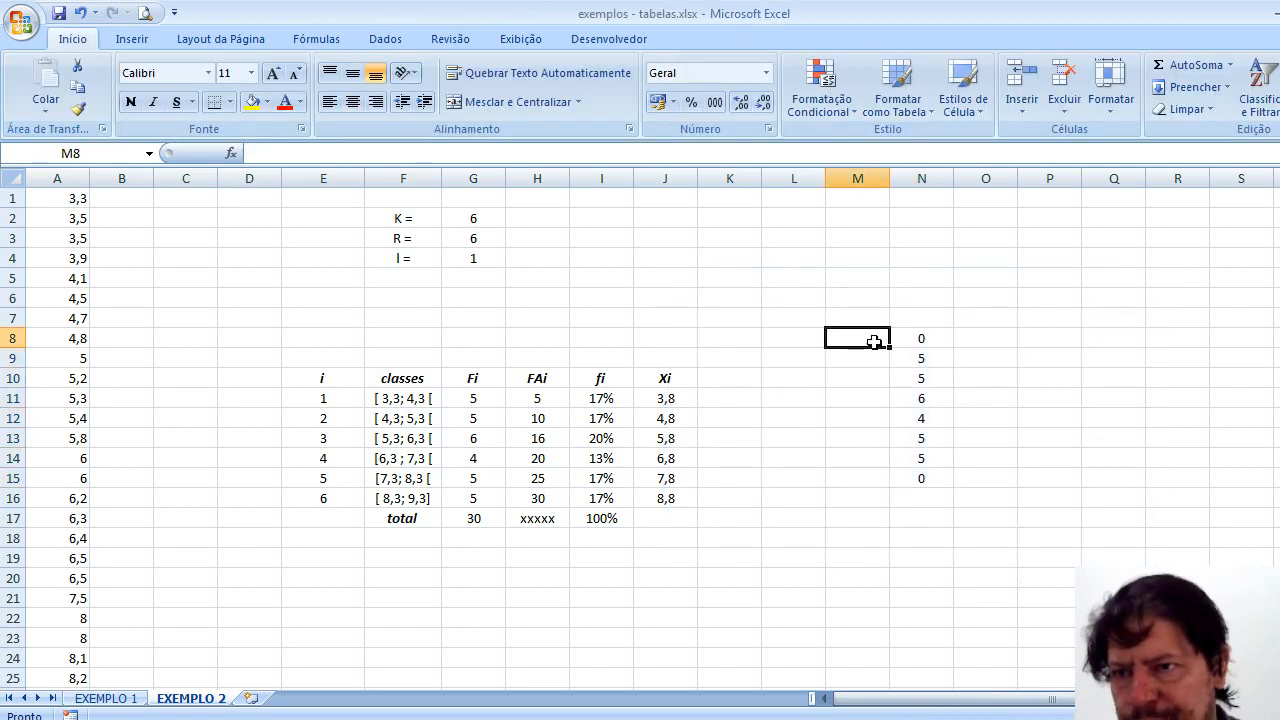
{"action": "type", "text": "0"}
{"action": "key", "text": "Return"}
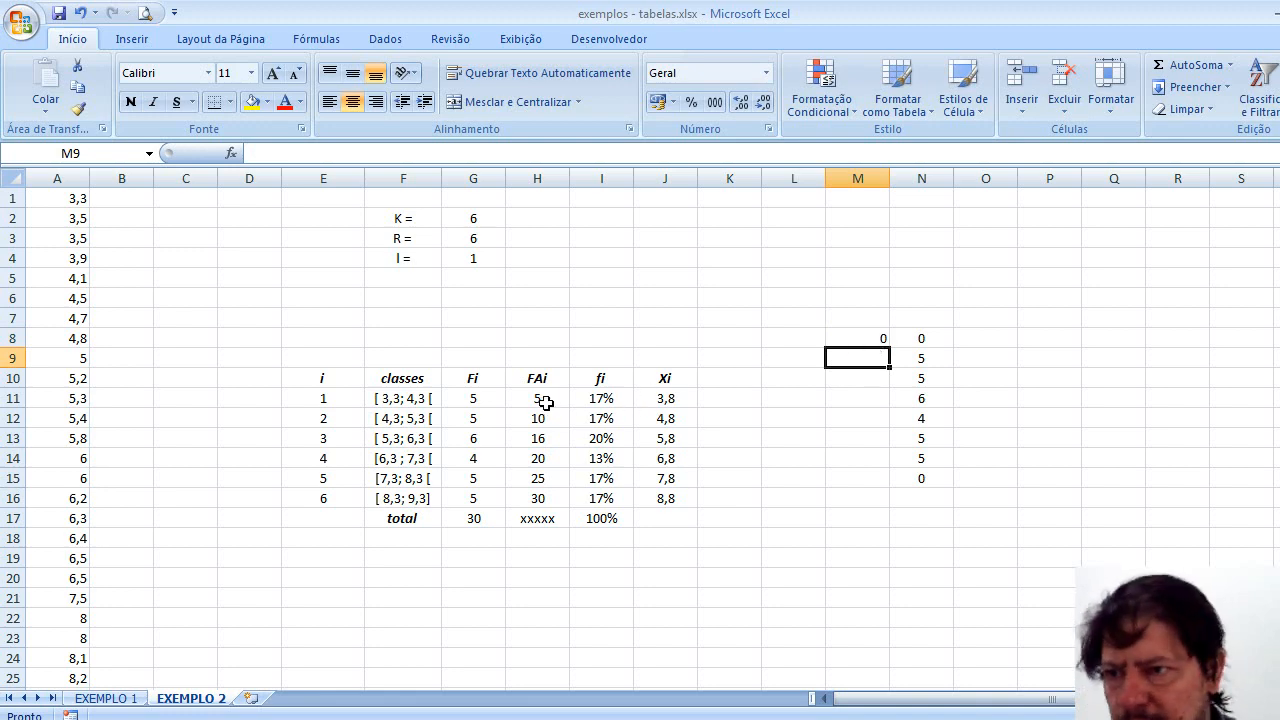
Step: Copy the Xi midpoints from J11:J16 into M9:M14, beside the padded counts
{"action": "left_click_drag", "start_coordinate": [662, 404], "coordinate": [664, 492]}
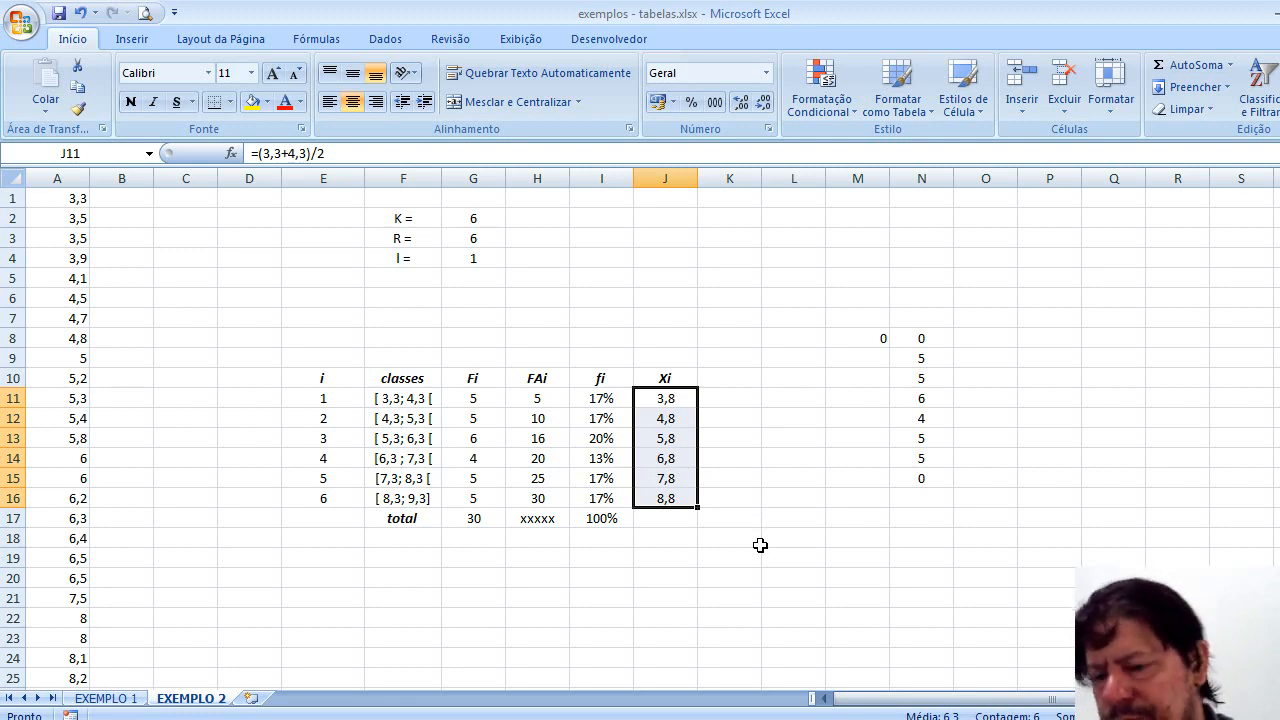
{"action": "key", "text": "ctrl+c"}
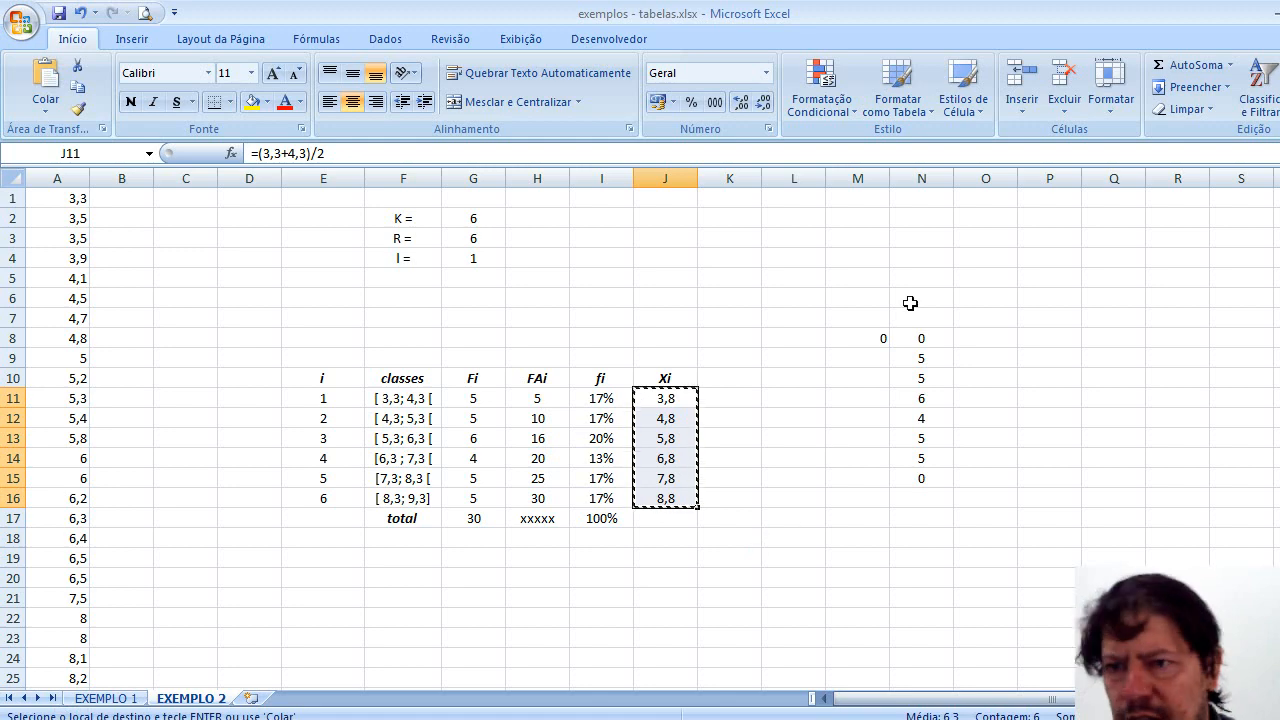
{"action": "left_click_drag", "start_coordinate": [863, 358], "coordinate": [867, 451]}
{"action": "key", "text": "ctrl+v"}
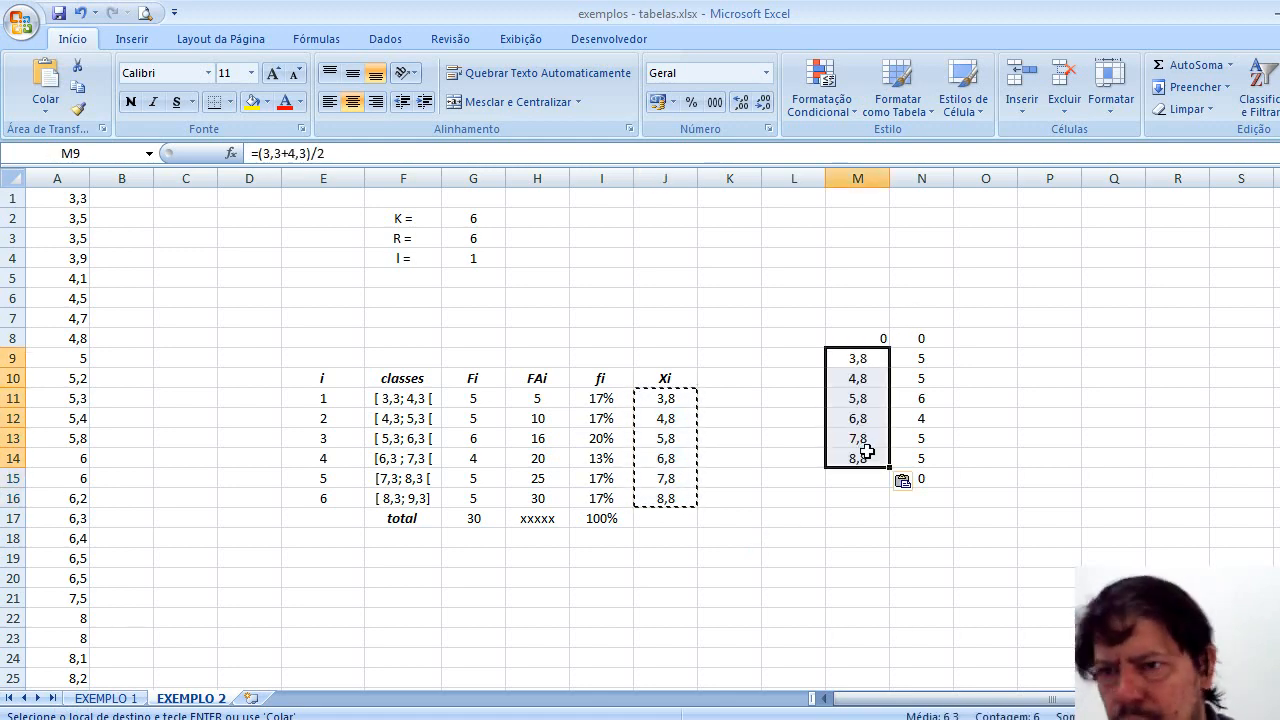
Step: Enter 0 in M15 beside the last padded count, and centre the 0 in M8
{"action": "left_click", "coordinate": [867, 476]}
{"action": "type", "text": "0"}
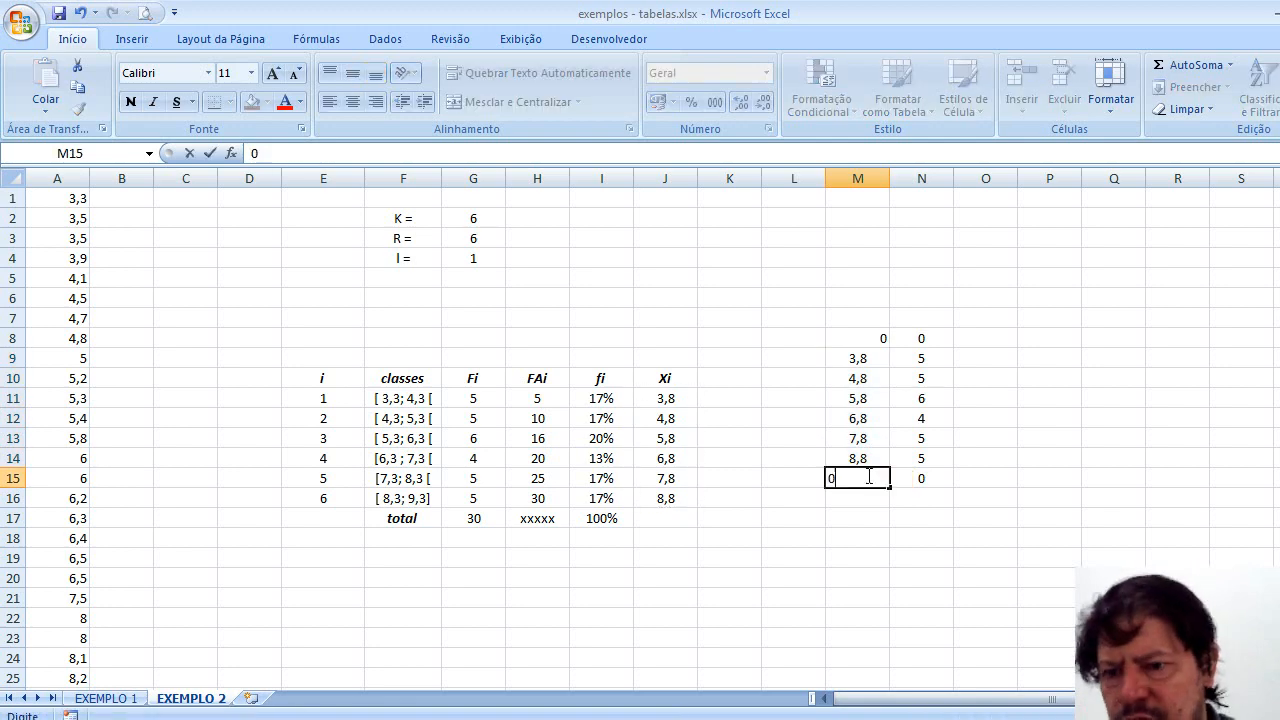
{"action": "key", "text": "Return"}
{"action": "left_click", "coordinate": [852, 336]}
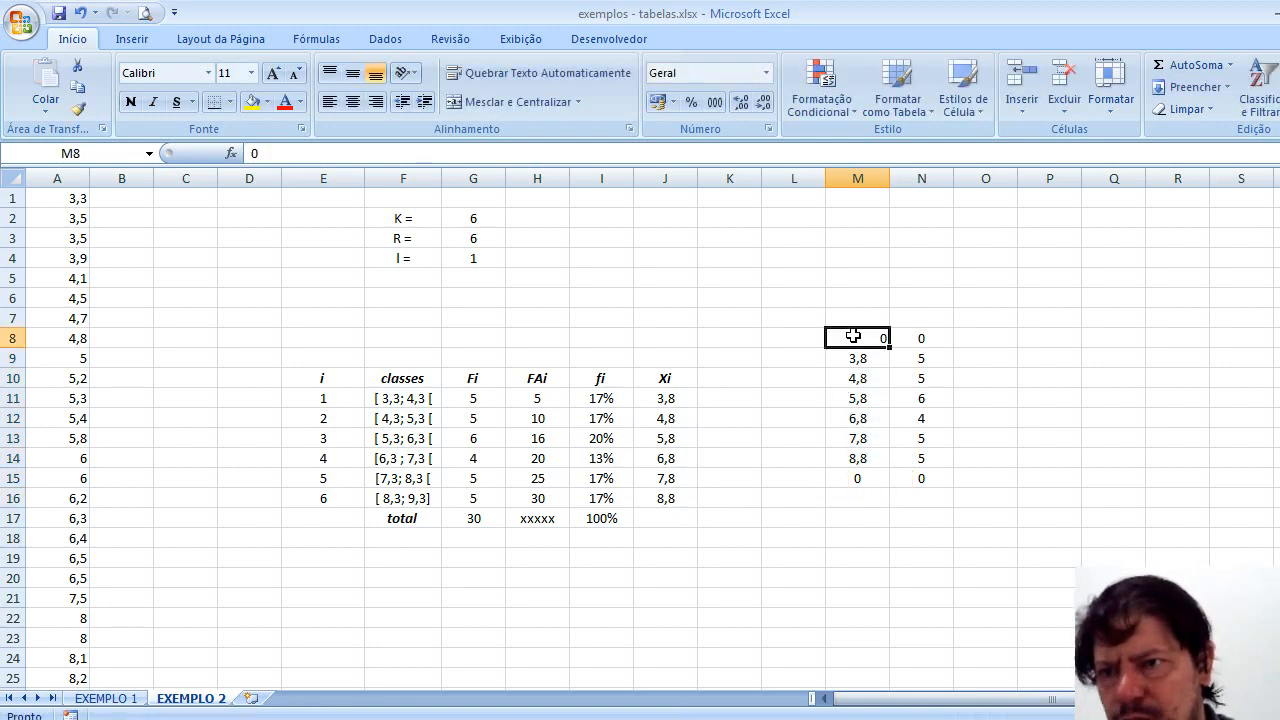
{"action": "left_click", "coordinate": [352, 103]}
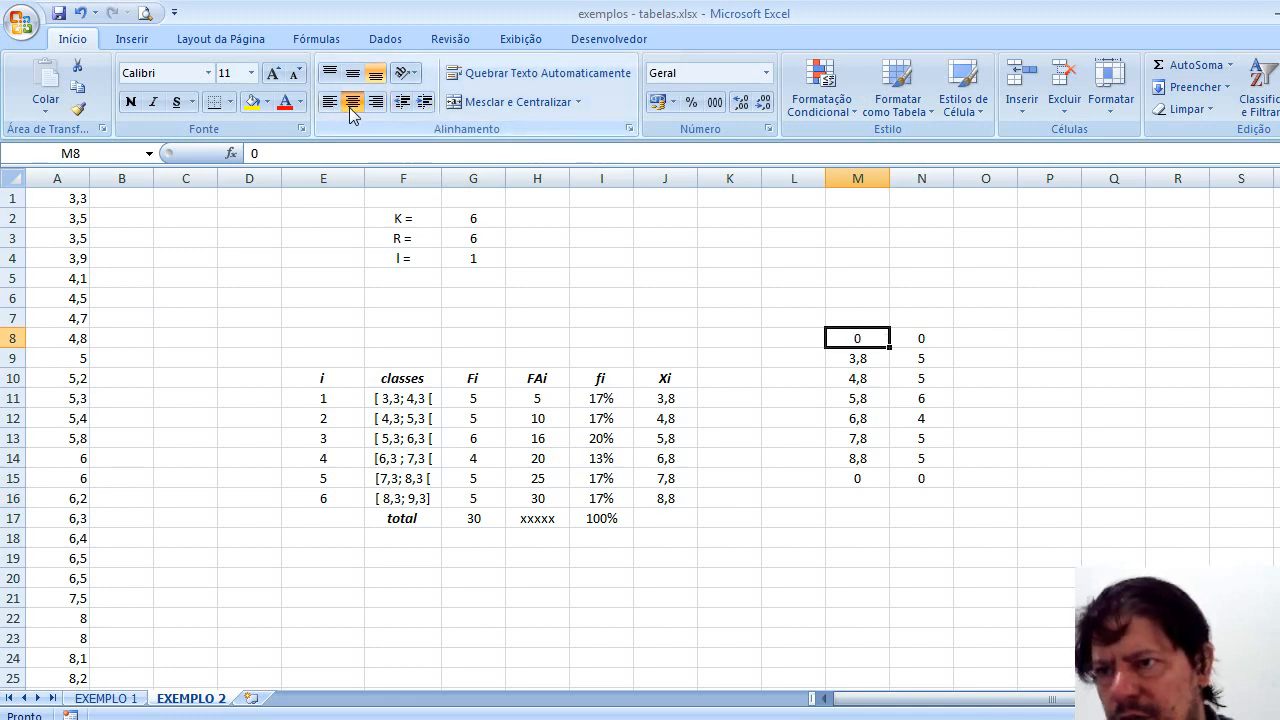
{"action": "left_click", "coordinate": [795, 560]}
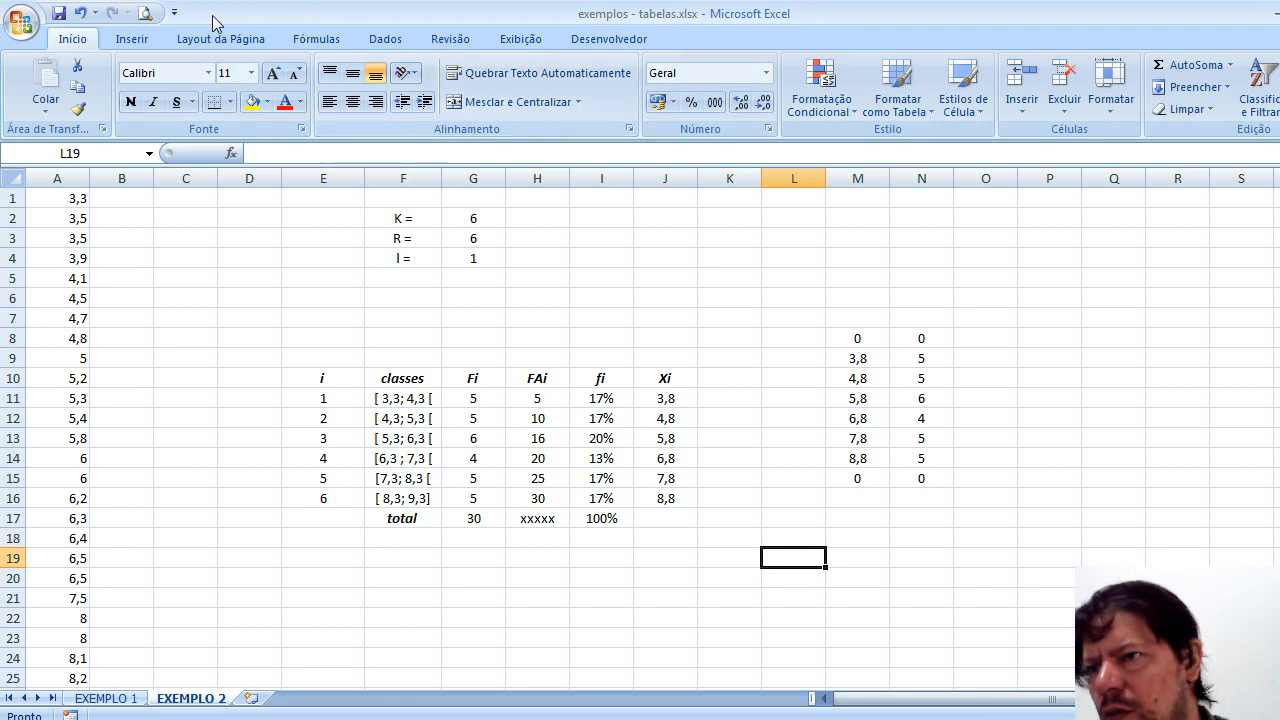
{"action": "left_click", "coordinate": [140, 42]}
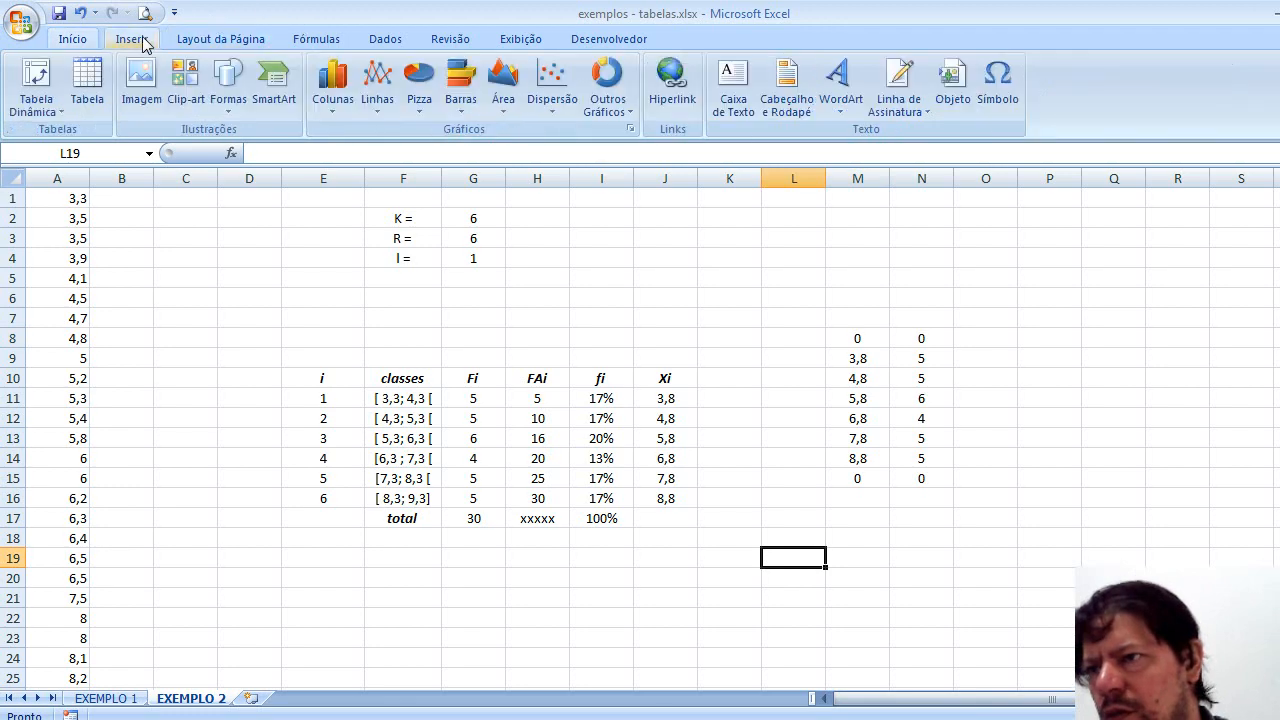
{"action": "left_click", "coordinate": [343, 108]}
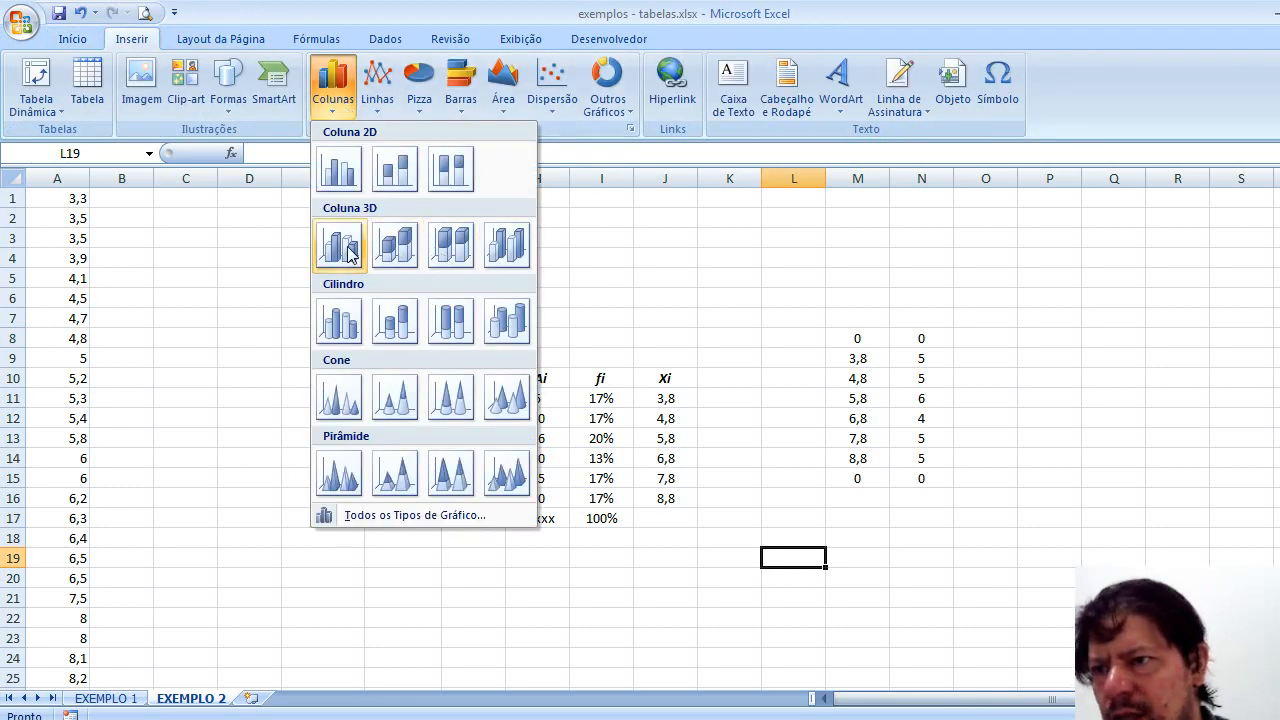
{"action": "left_click", "coordinate": [340, 170]}
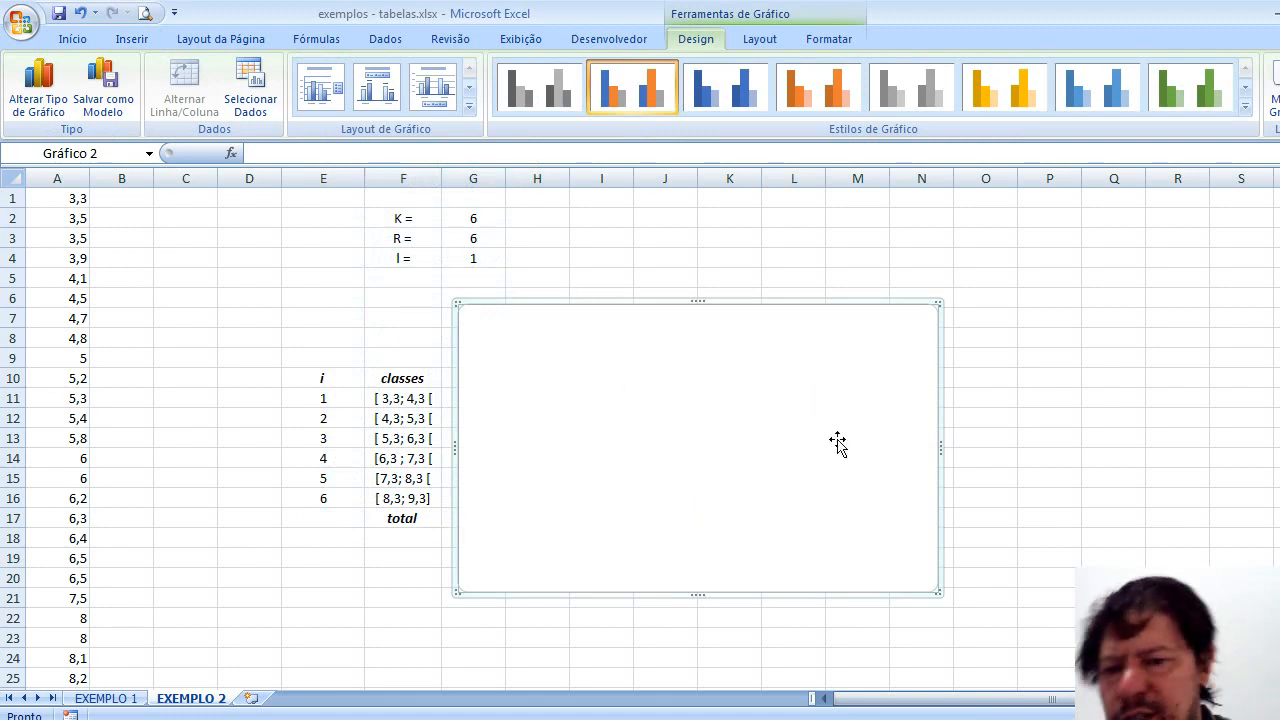
{"action": "key", "text": "Delete"}
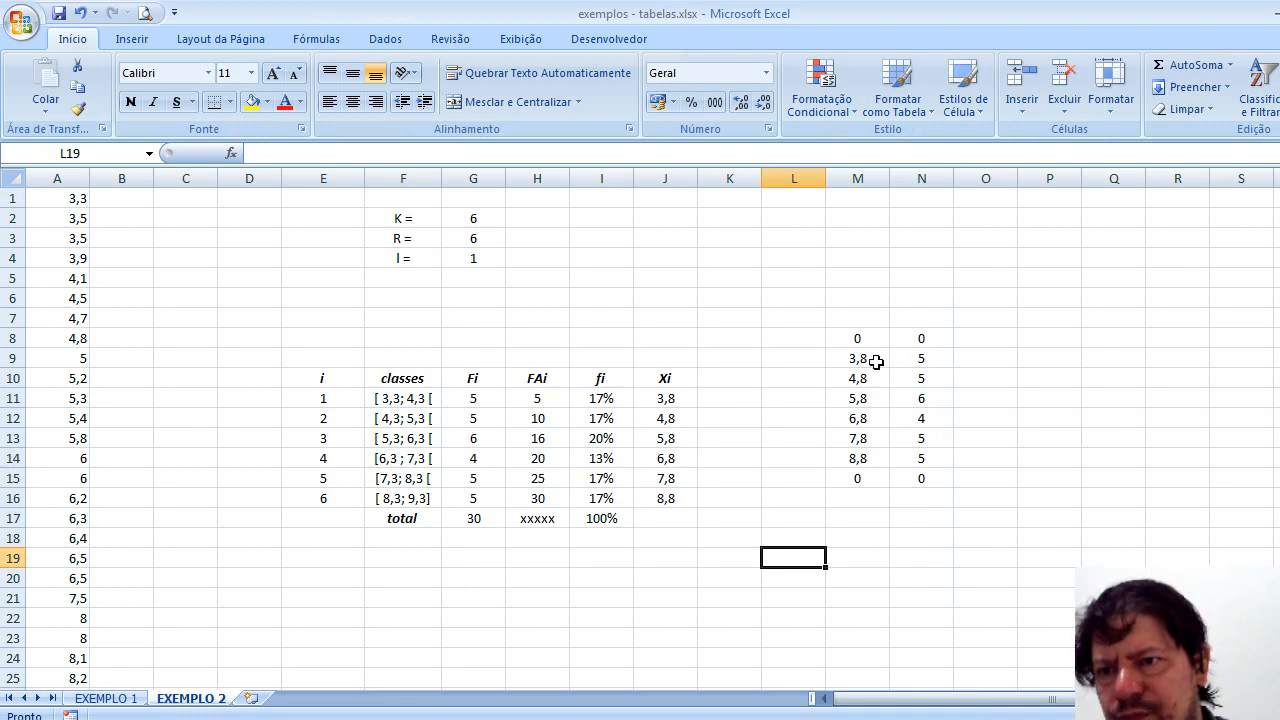
Step: Insert a 2D clustered column chart of the zero-padded counts in N8:N15
{"action": "left_click_drag", "start_coordinate": [910, 360], "coordinate": [912, 446]}
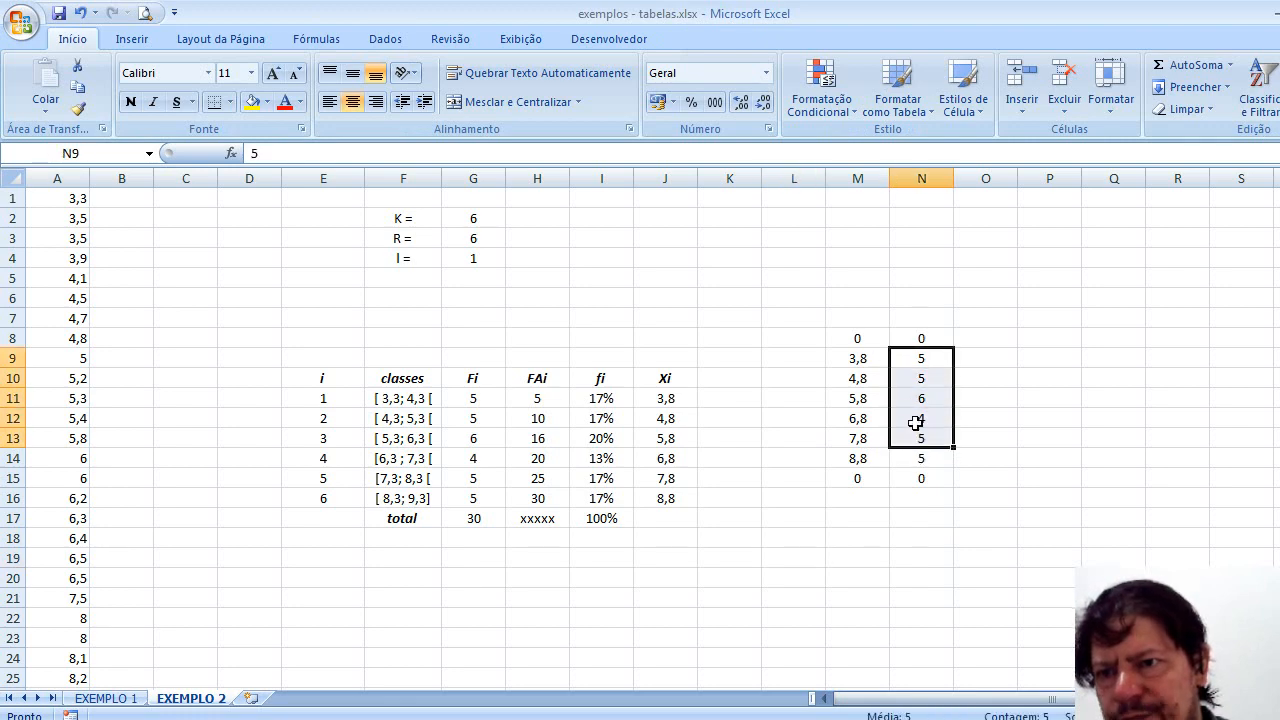
{"action": "left_click_drag", "start_coordinate": [914, 338], "coordinate": [914, 472]}
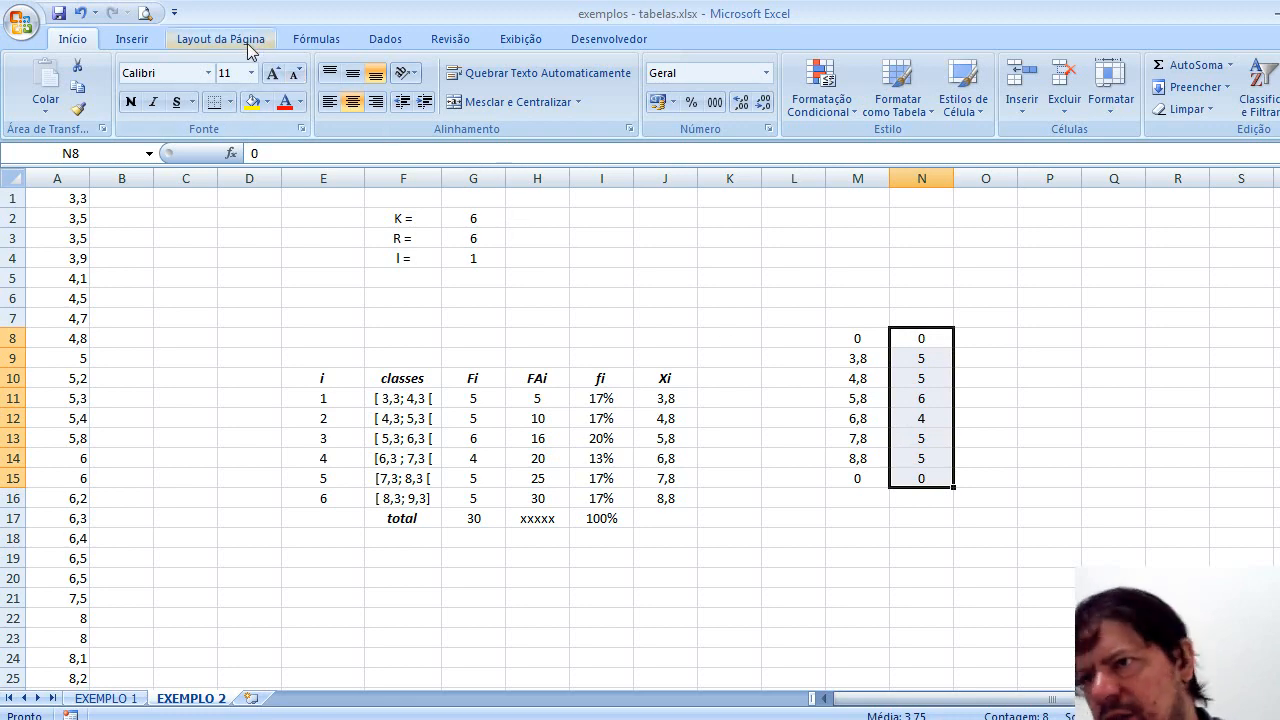
{"action": "left_click", "coordinate": [128, 40]}
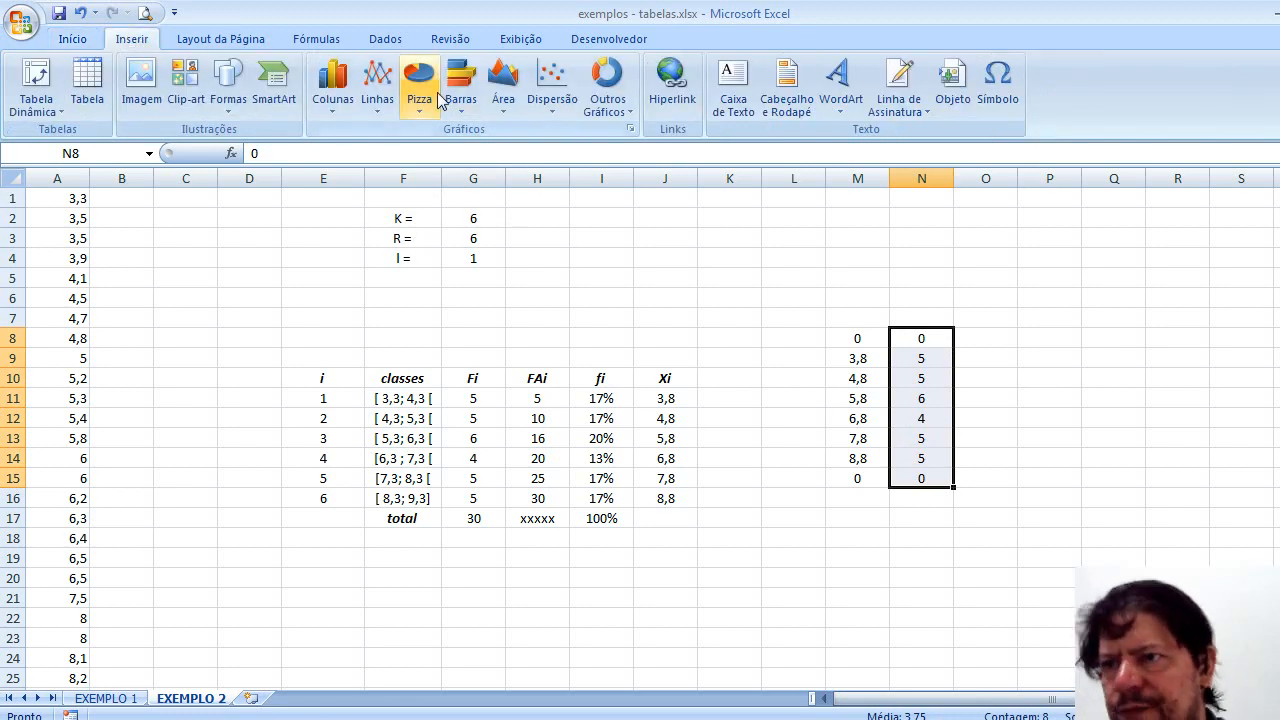
{"action": "left_click", "coordinate": [327, 112]}
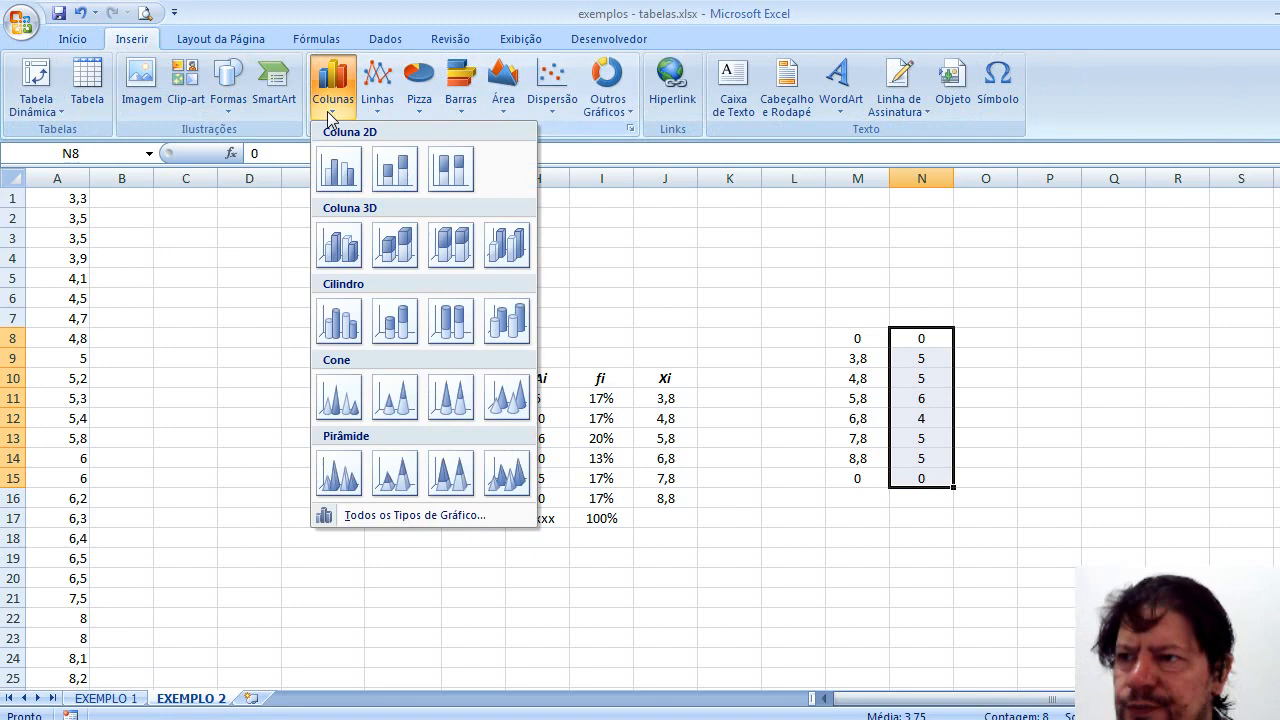
{"action": "left_click", "coordinate": [339, 172]}
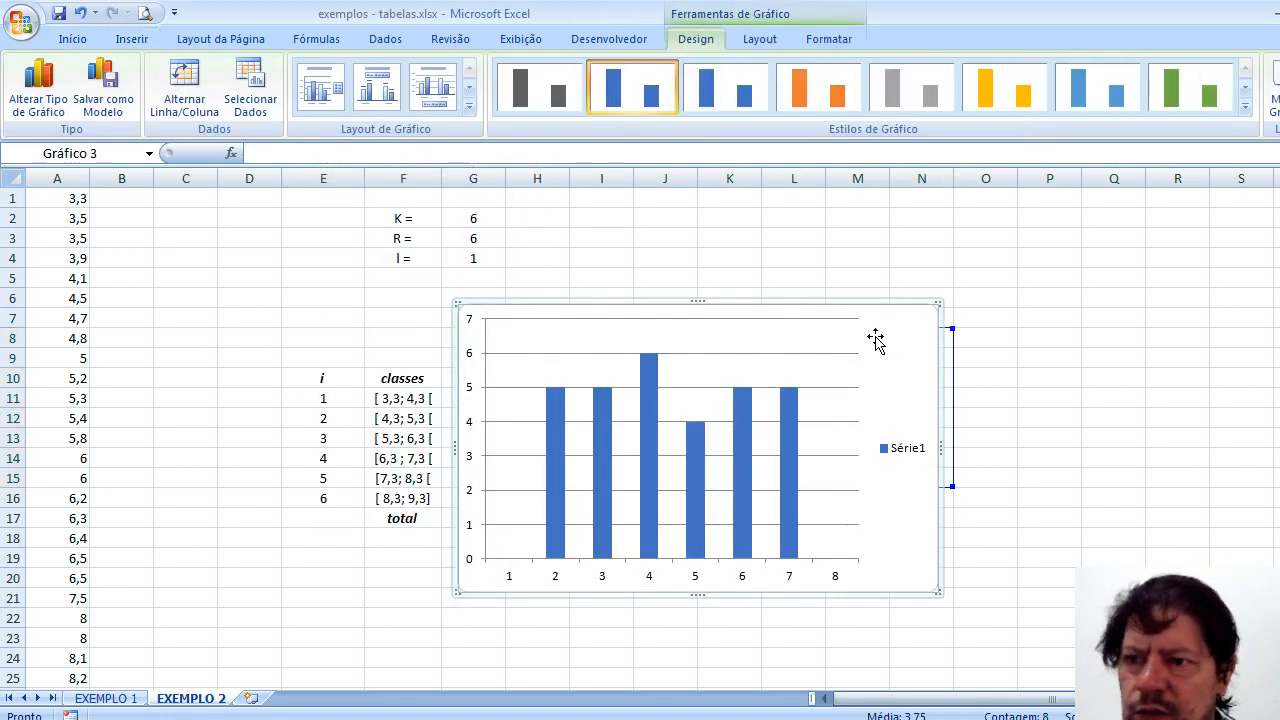
Step: Apply the gapless histogram-style layout with chart and axis titles, and move the chart clear of columns M and N
{"action": "left_click", "coordinate": [469, 108]}
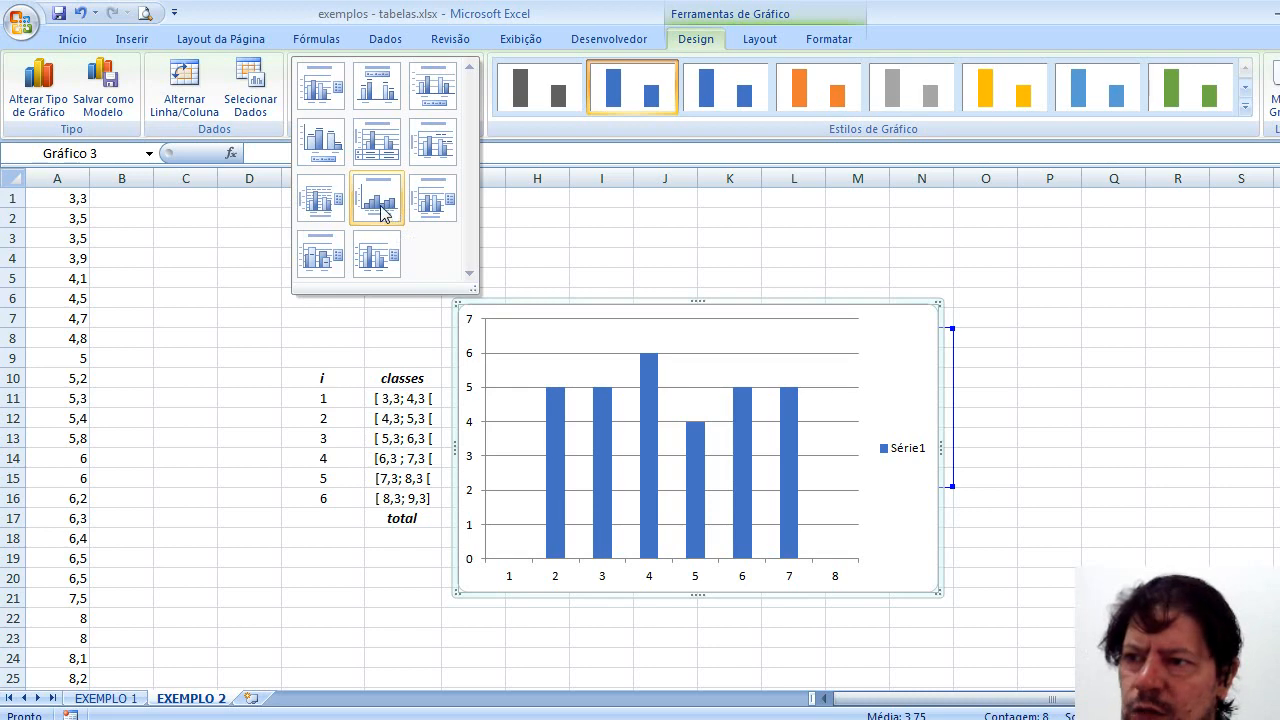
{"action": "left_click", "coordinate": [378, 202]}
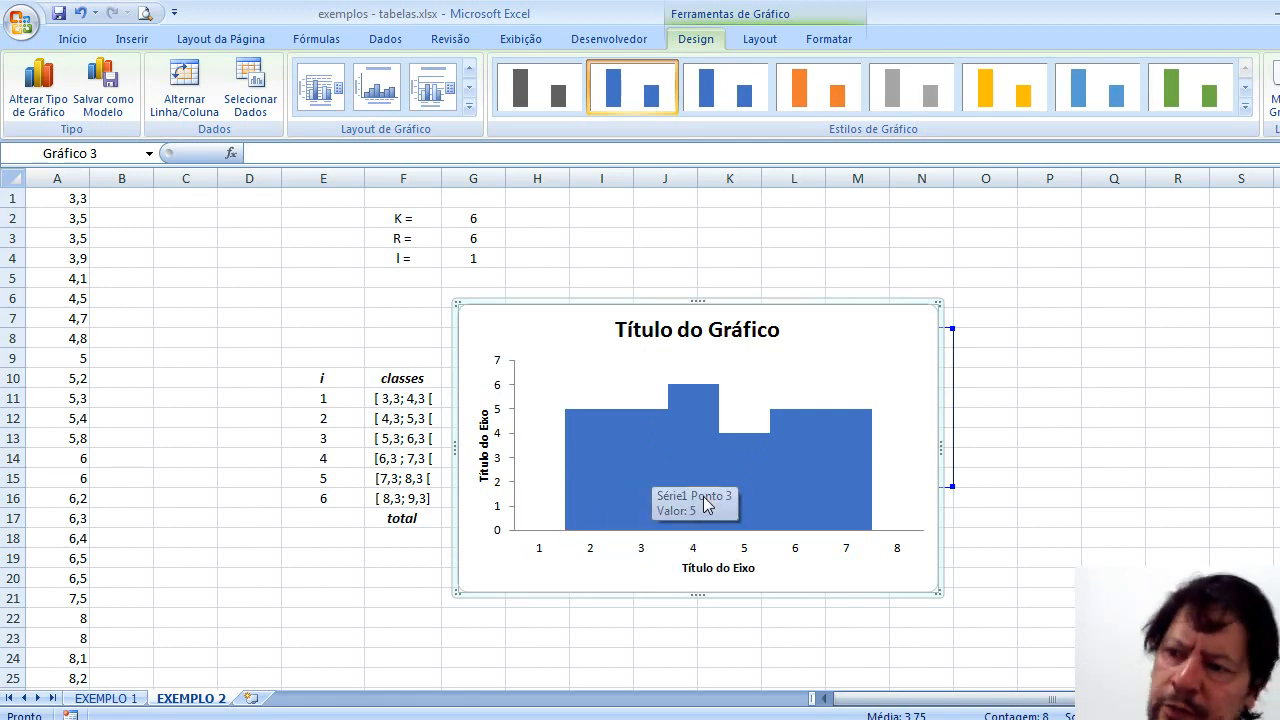
{"action": "left_click_drag", "start_coordinate": [883, 351], "coordinate": [634, 313]}
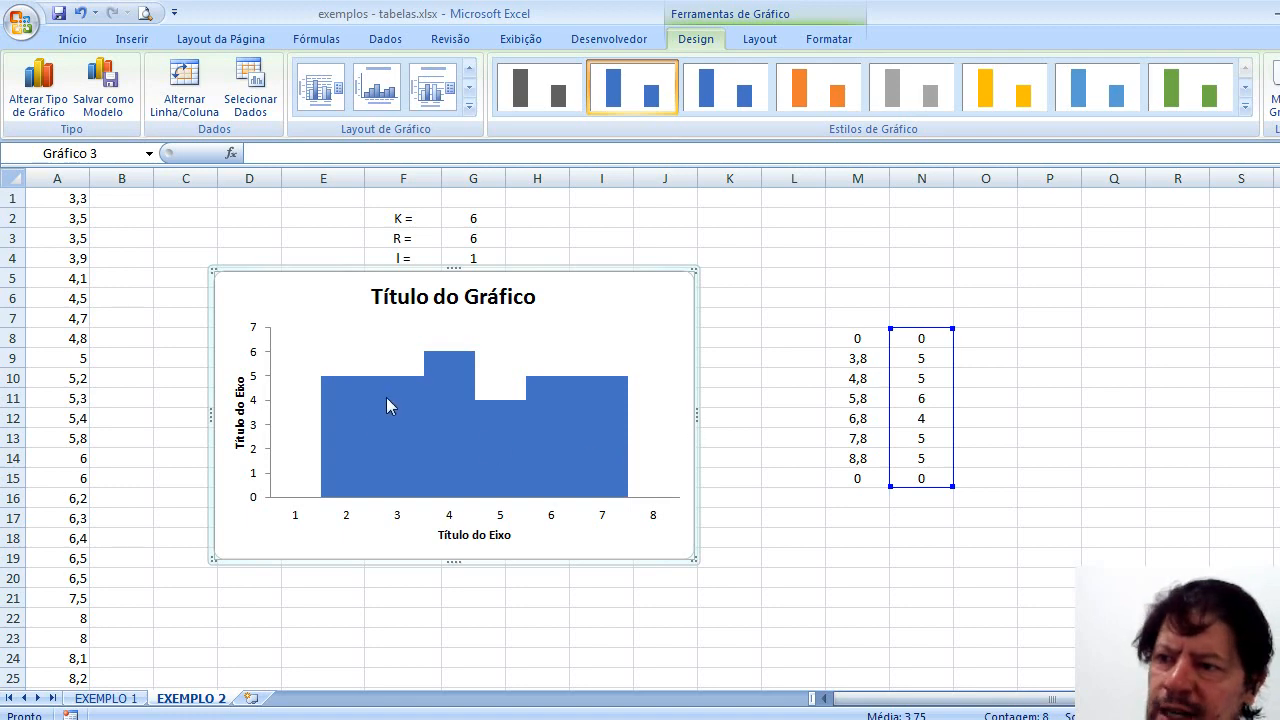
{"action": "mouse_move", "coordinate": [331, 426]}
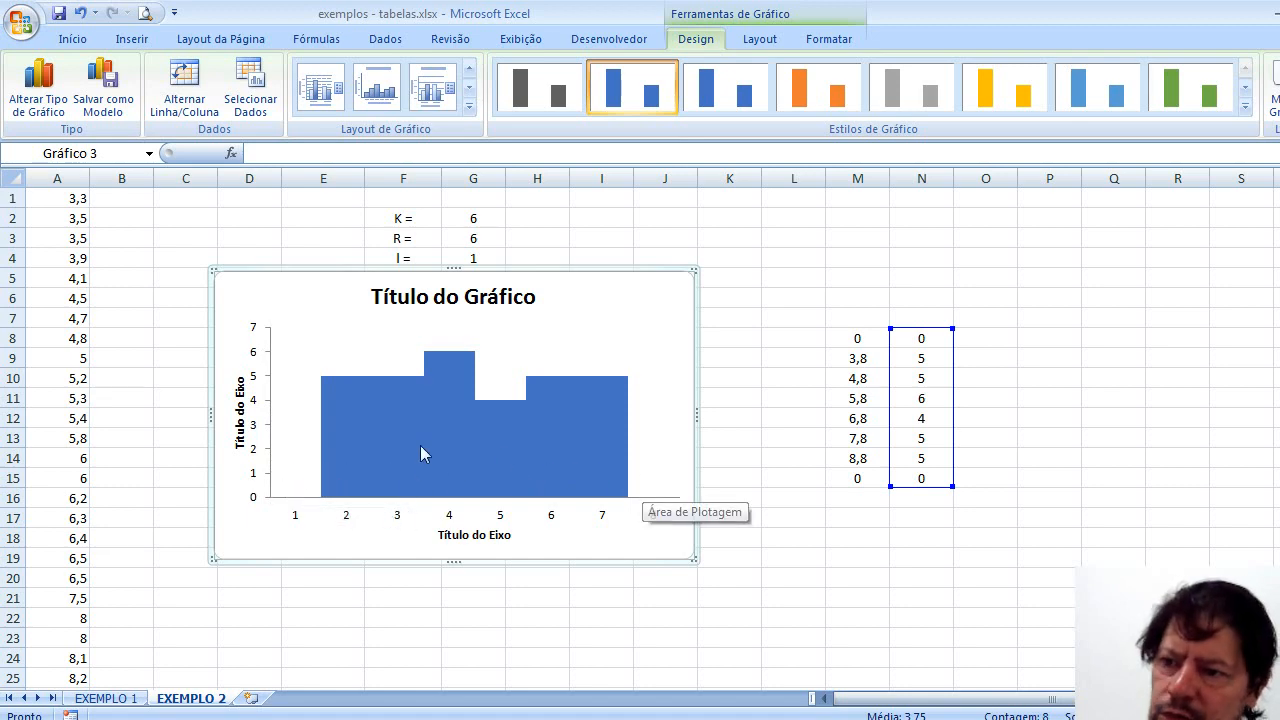
{"action": "mouse_move", "coordinate": [622, 455]}
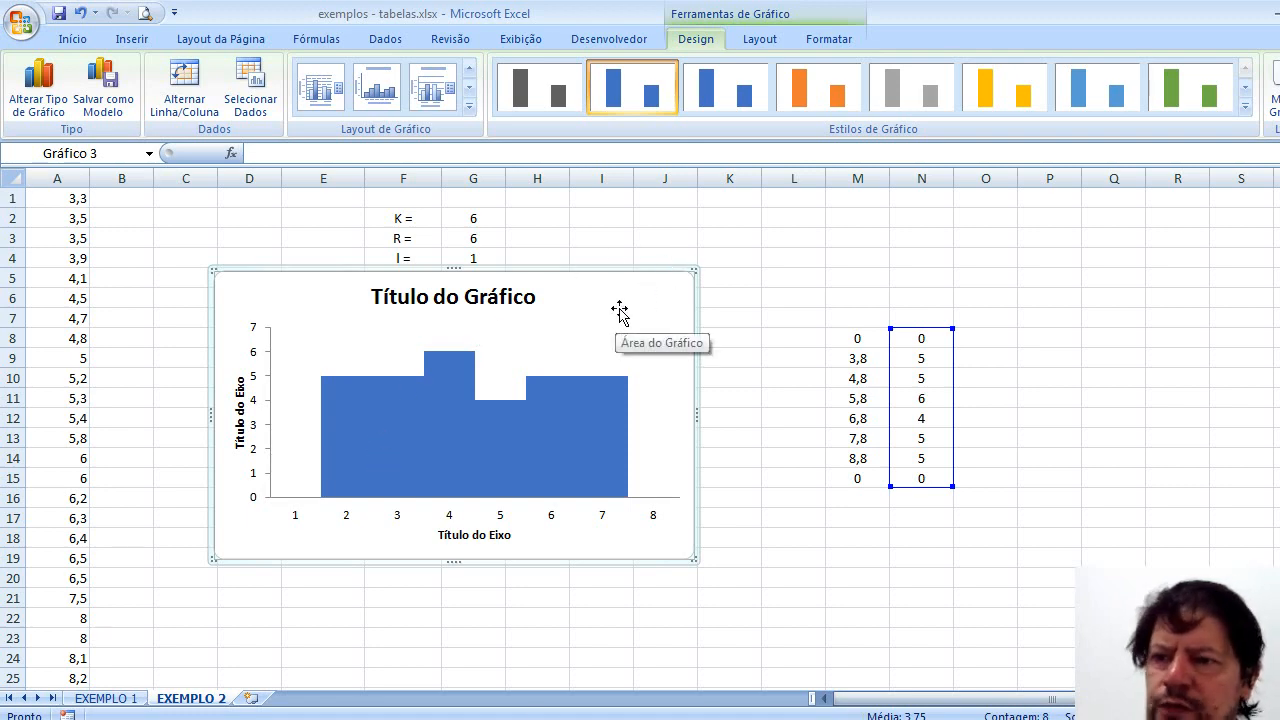
{"action": "left_click", "coordinate": [500, 518]}
{"action": "right_click", "coordinate": [500, 518]}
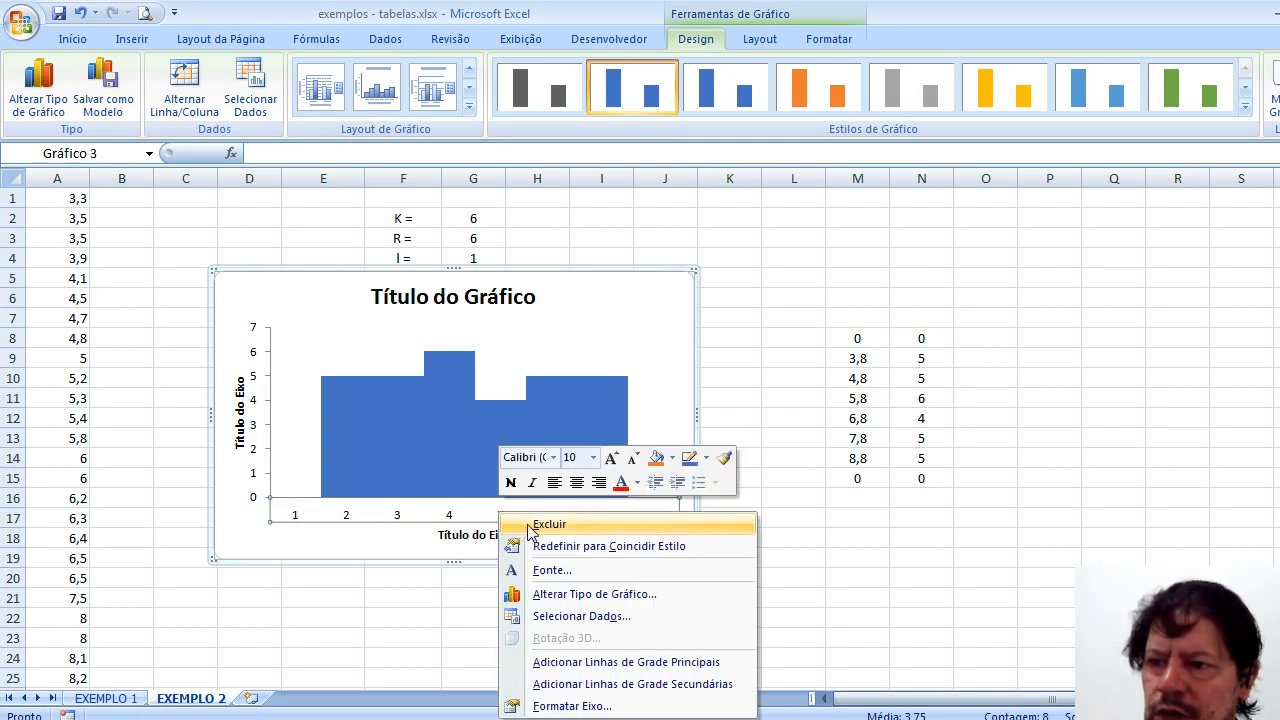
{"action": "left_click", "coordinate": [557, 617]}
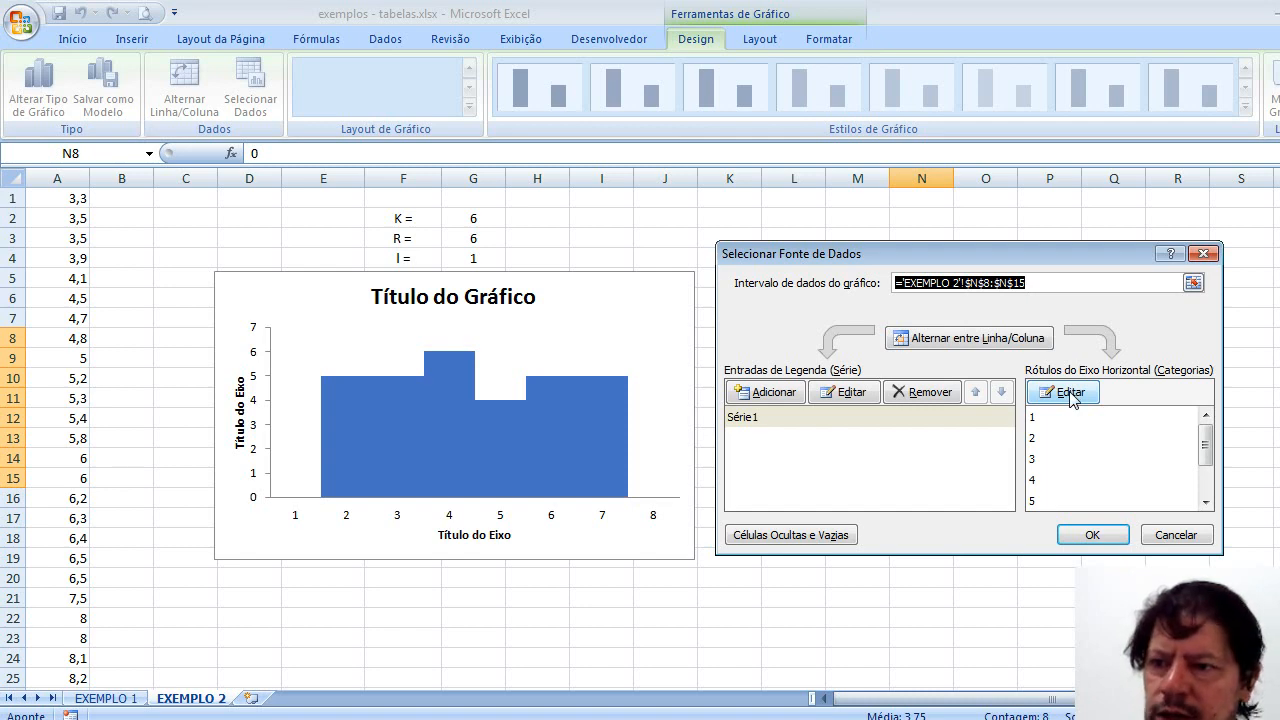
{"action": "left_click", "coordinate": [1068, 392]}
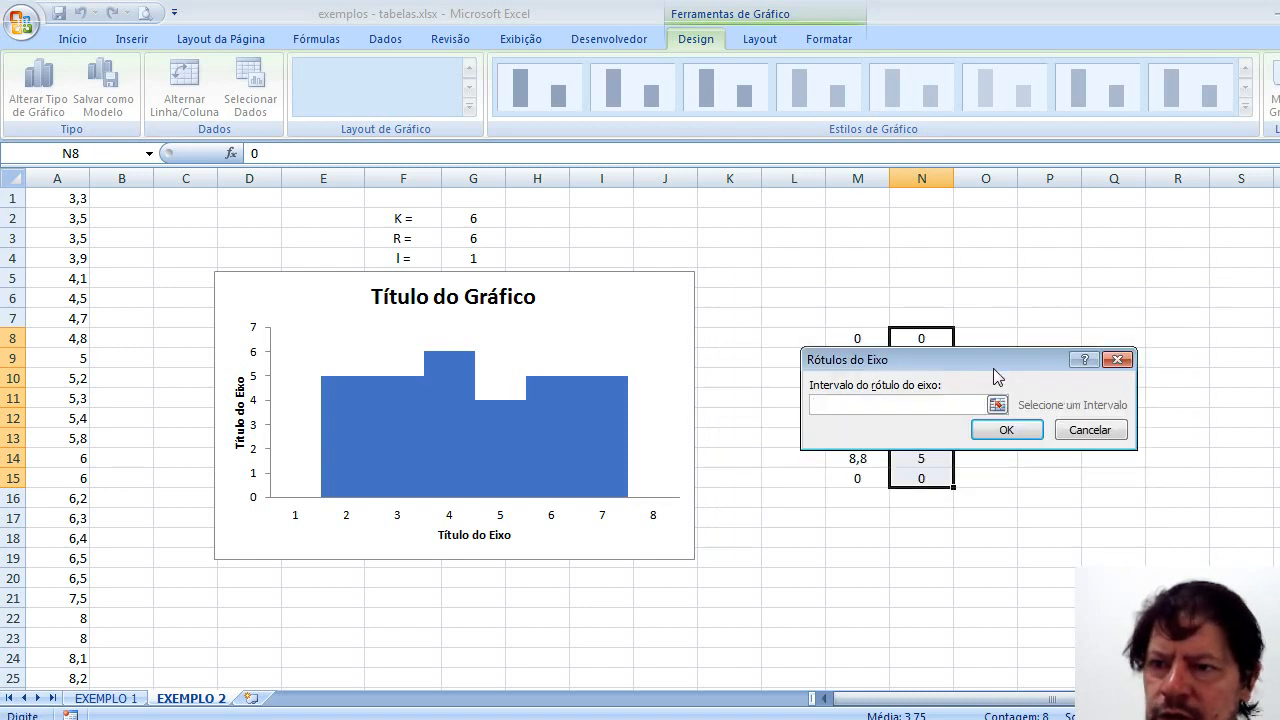
{"action": "left_click_drag", "start_coordinate": [1002, 355], "coordinate": [1136, 433]}
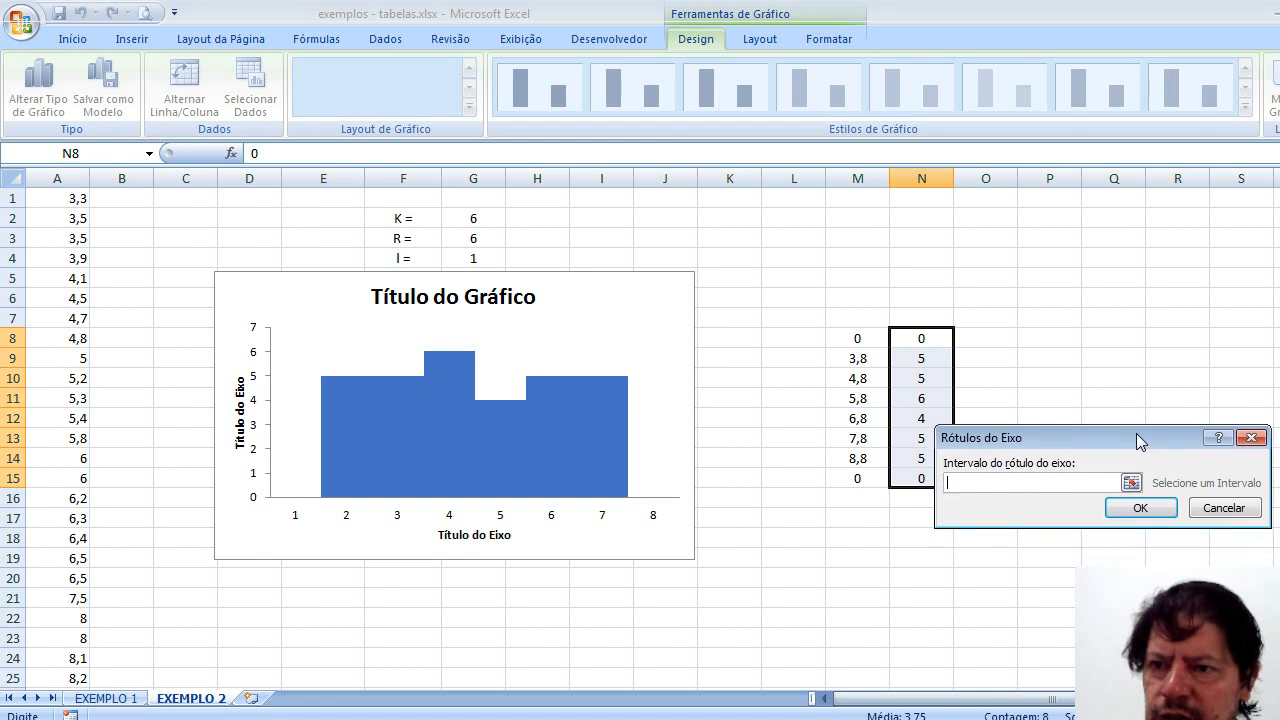
{"action": "left_click", "coordinate": [864, 337]}
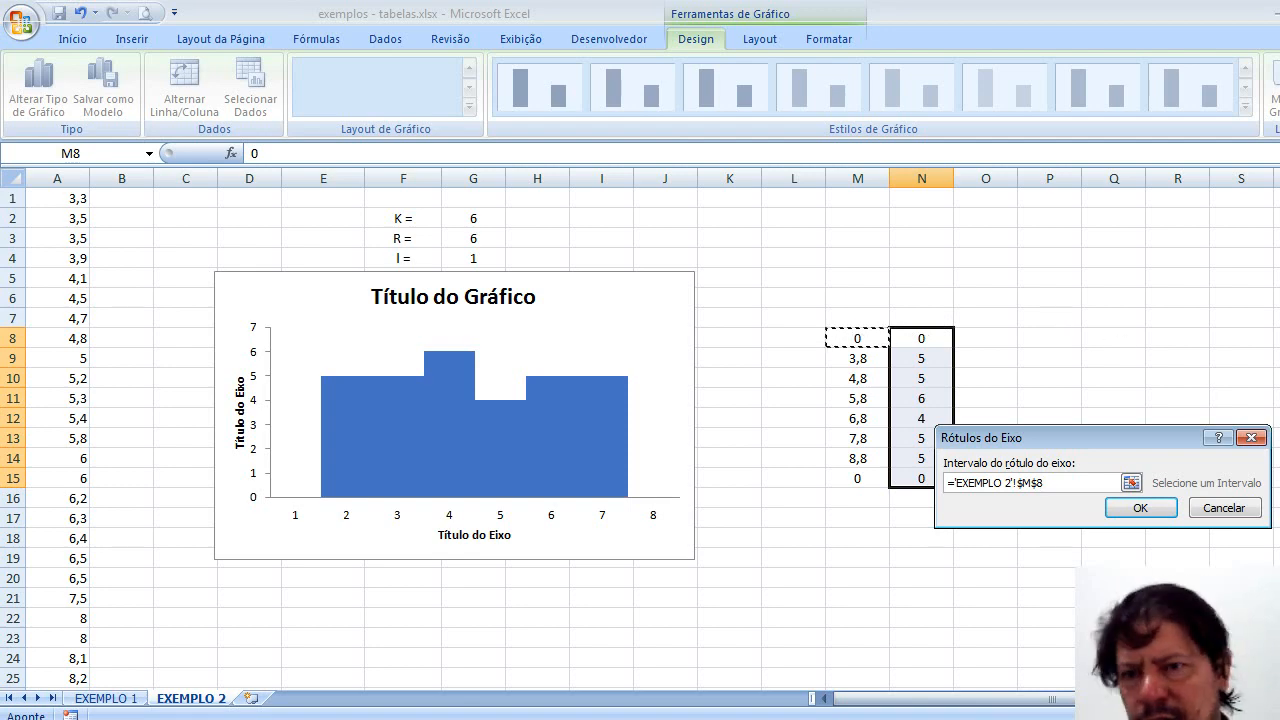
{"action": "left_click", "coordinate": [1238, 511]}
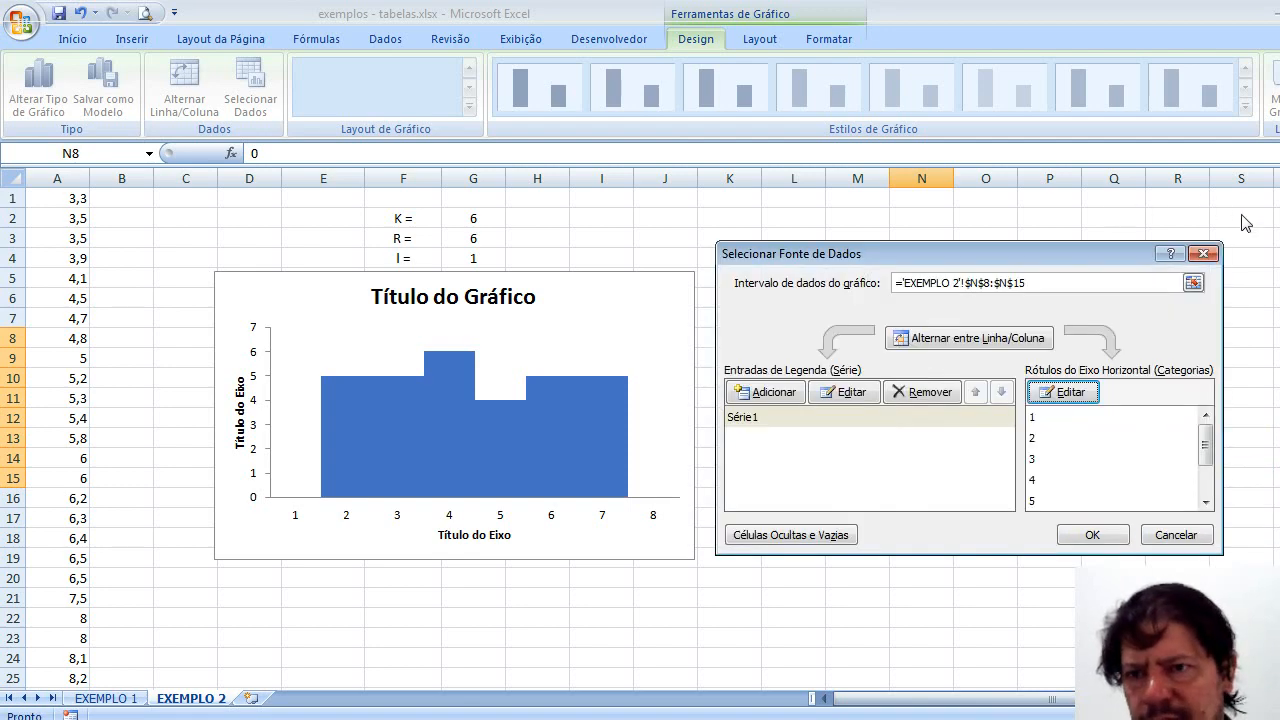
{"action": "left_click", "coordinate": [1176, 535]}
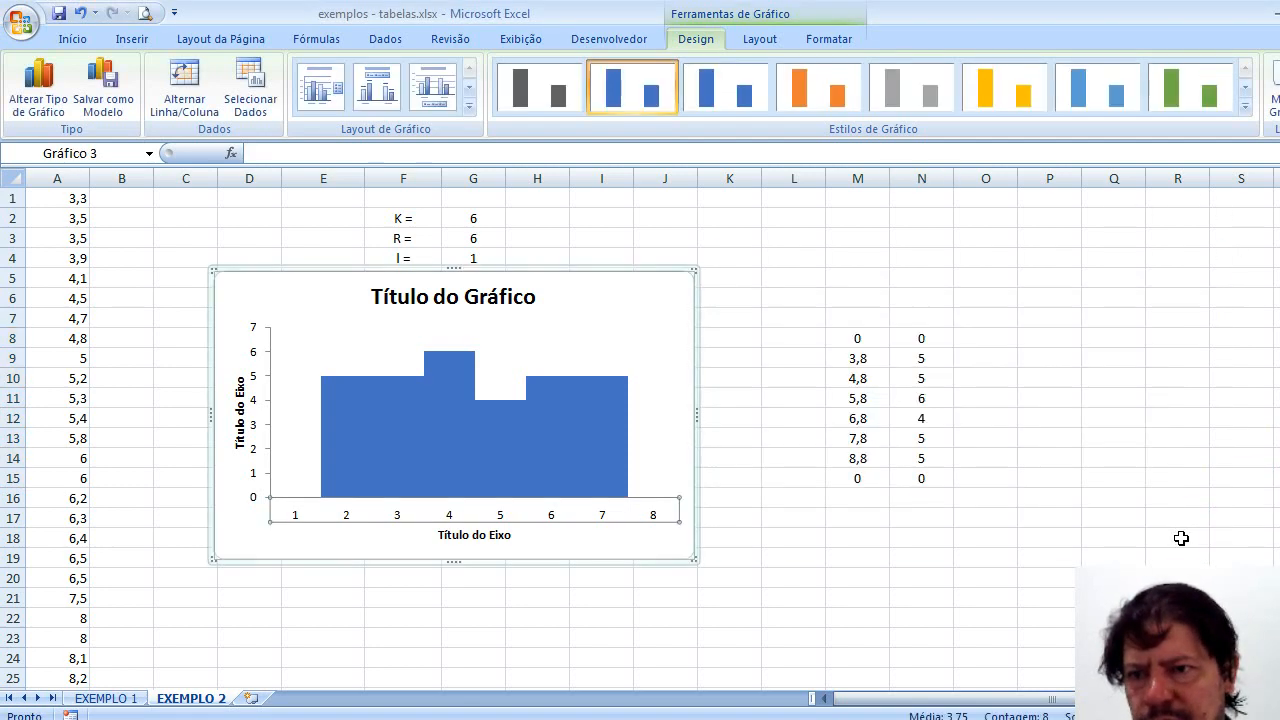
Step: Clear the padding zeros from M15 and M8 so that only the midpoints remain in column M
{"action": "left_click", "coordinate": [870, 476]}
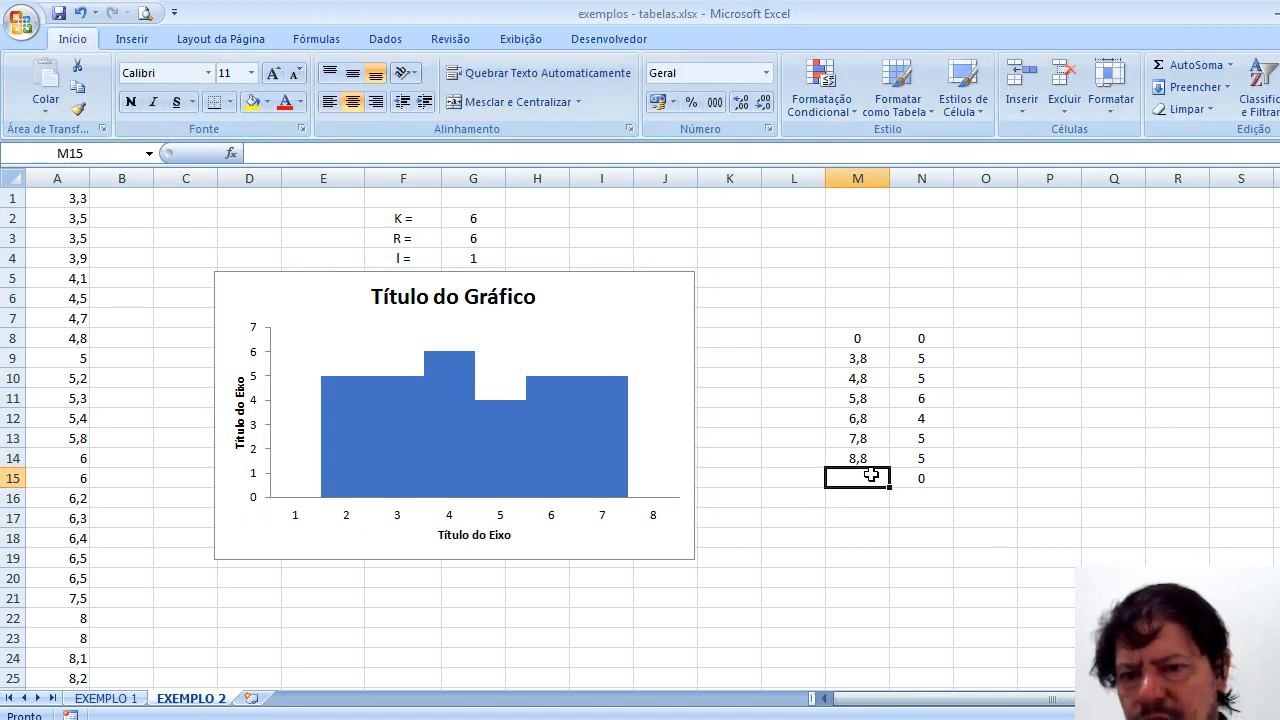
{"action": "left_click", "coordinate": [870, 339]}
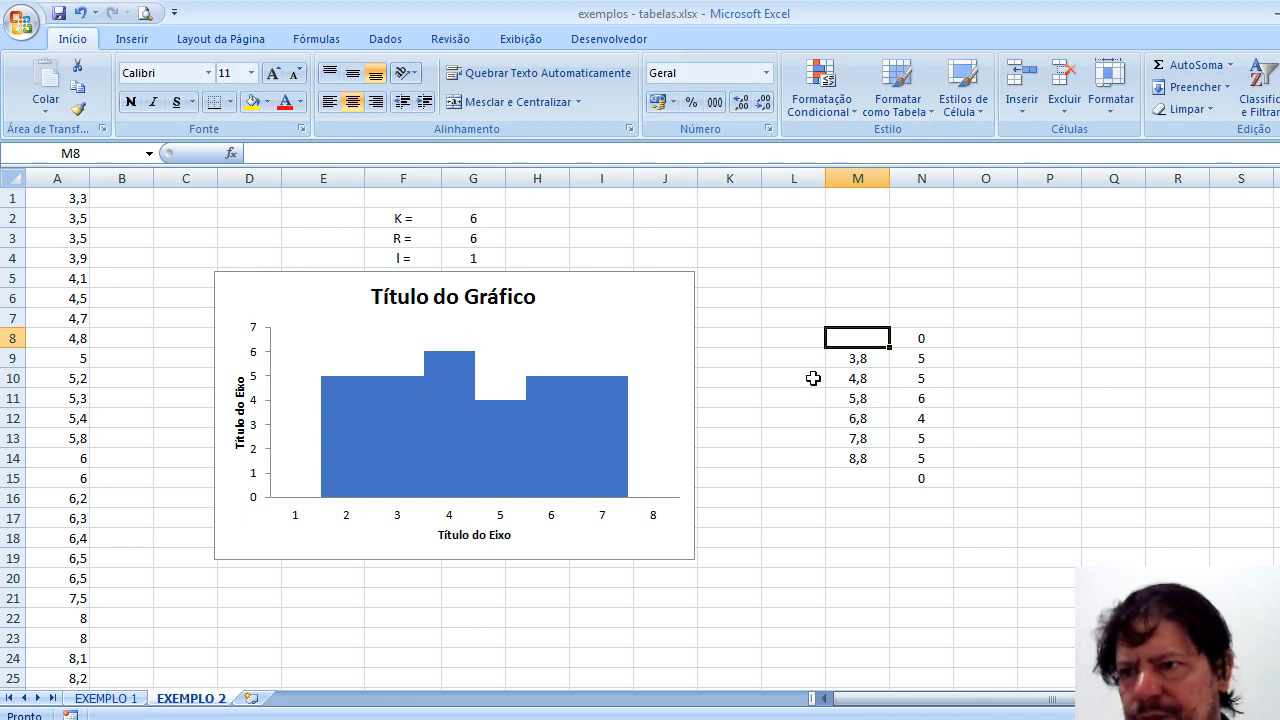
Step: Set the chart's horizontal axis labels to the midpoint range M8:M15, including the blank cells at both ends
{"action": "left_click", "coordinate": [346, 518]}
{"action": "right_click", "coordinate": [344, 516]}
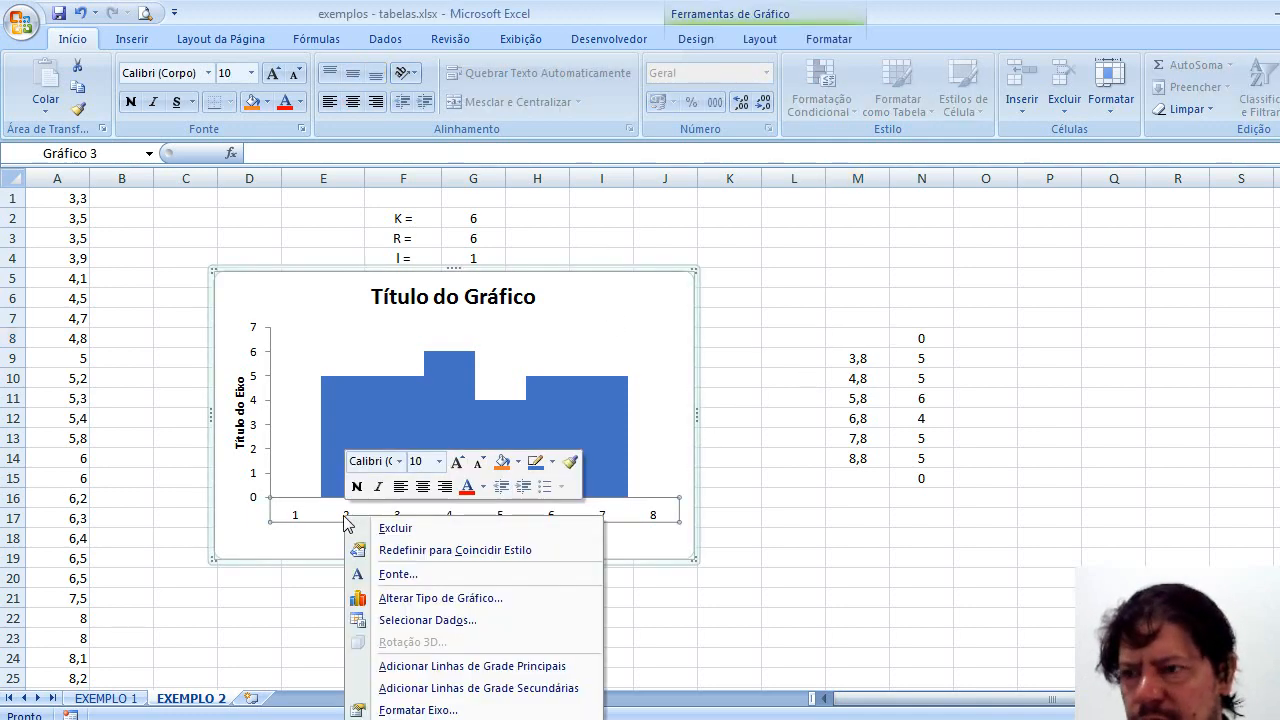
{"action": "left_click", "coordinate": [404, 620]}
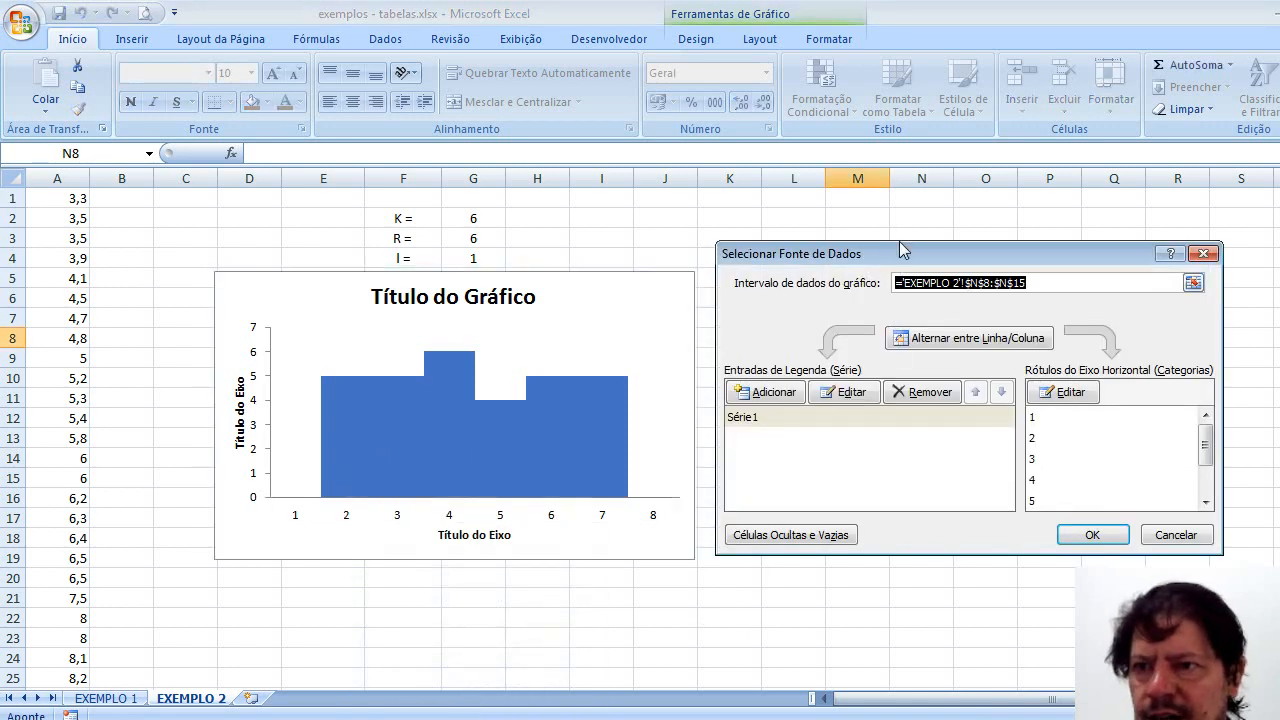
{"action": "left_click_drag", "start_coordinate": [899, 241], "coordinate": [366, 281]}
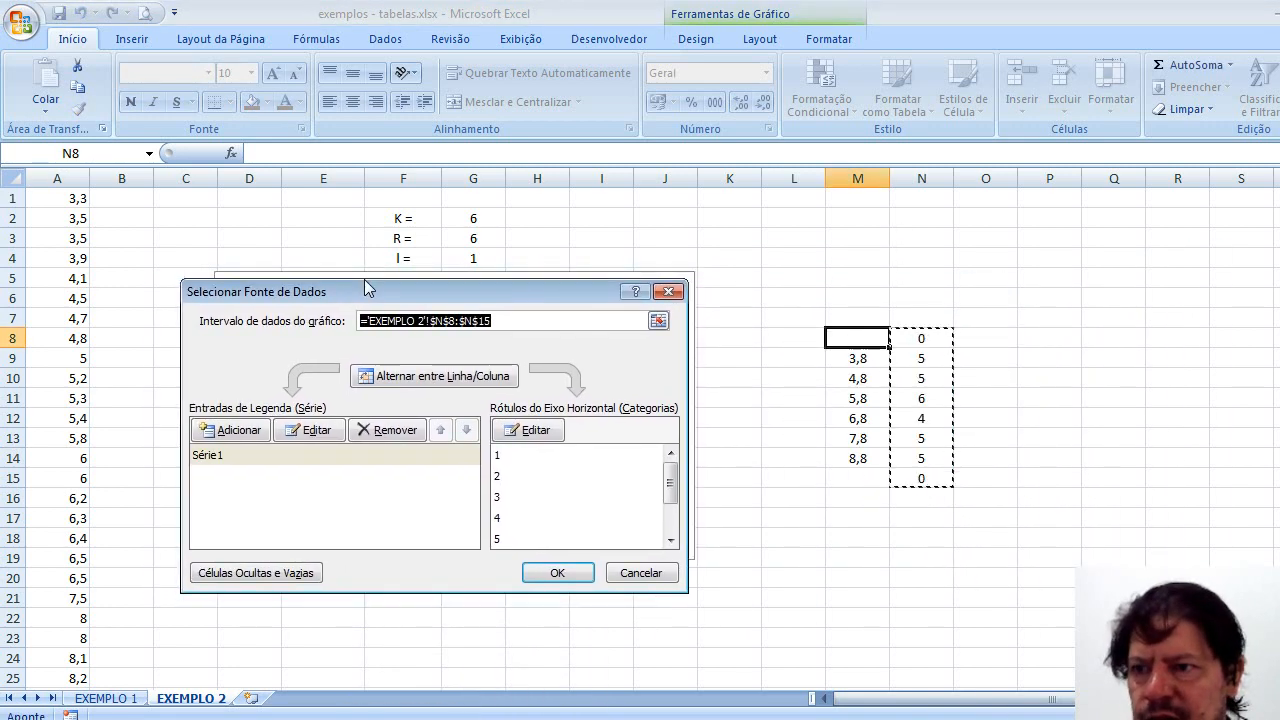
{"action": "left_click", "coordinate": [550, 438]}
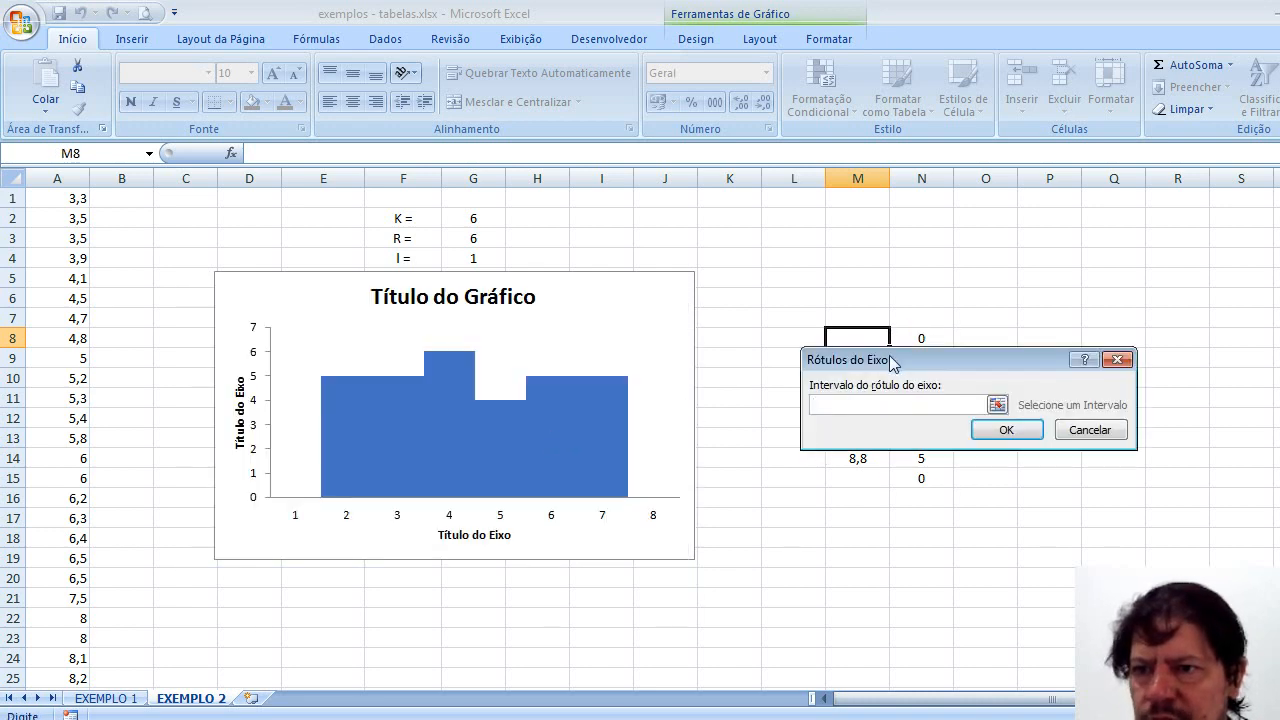
{"action": "left_click_drag", "start_coordinate": [894, 360], "coordinate": [412, 350]}
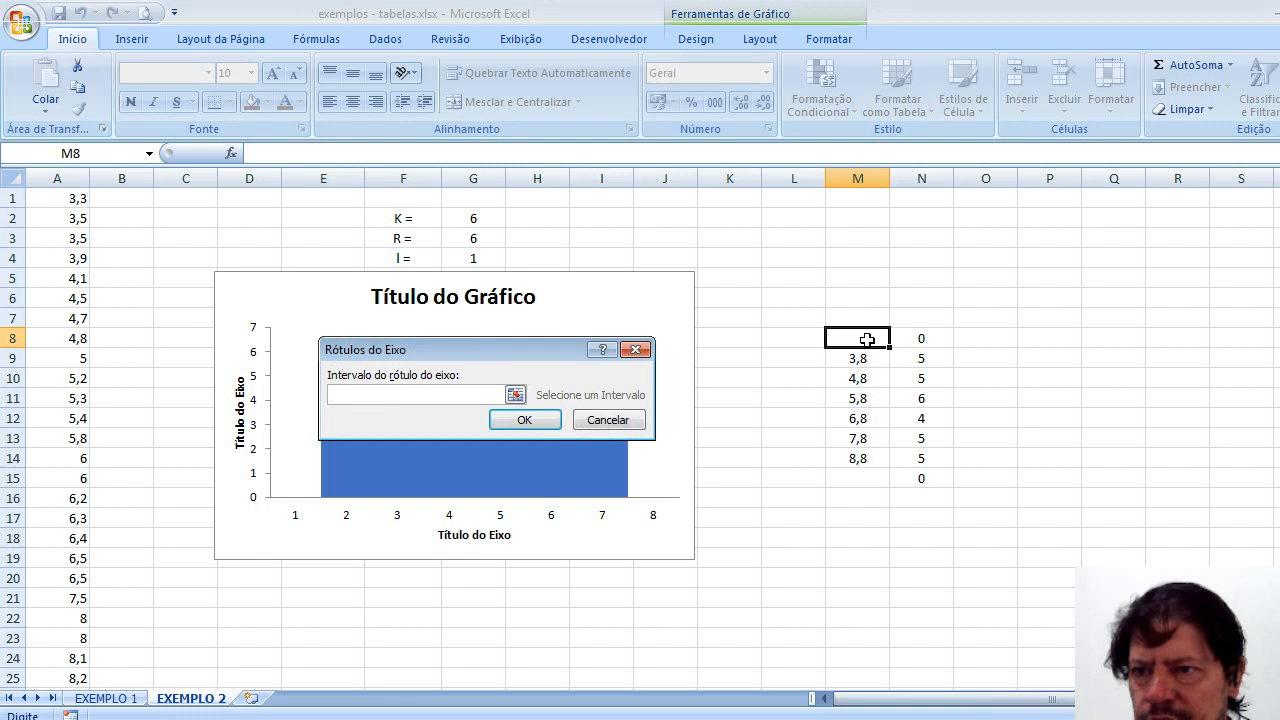
{"action": "left_click_drag", "start_coordinate": [866, 334], "coordinate": [862, 472]}
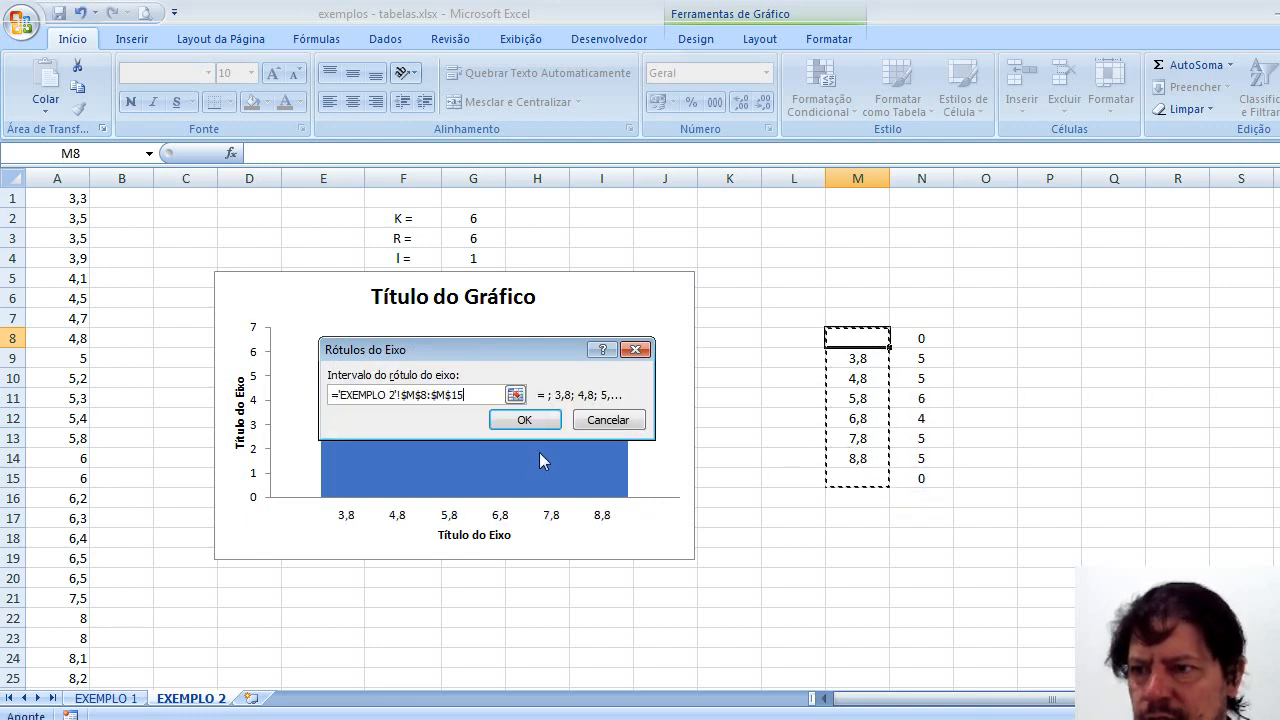
{"action": "left_click", "coordinate": [528, 417]}
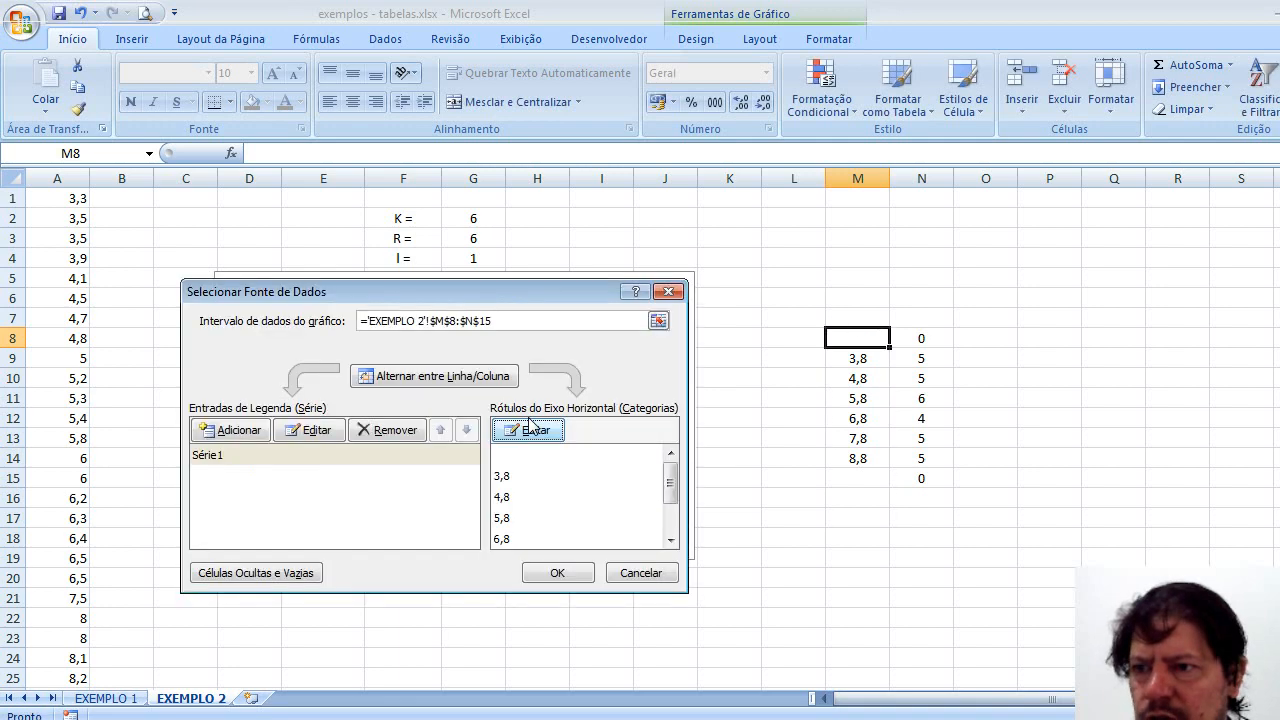
{"action": "left_click", "coordinate": [572, 570]}
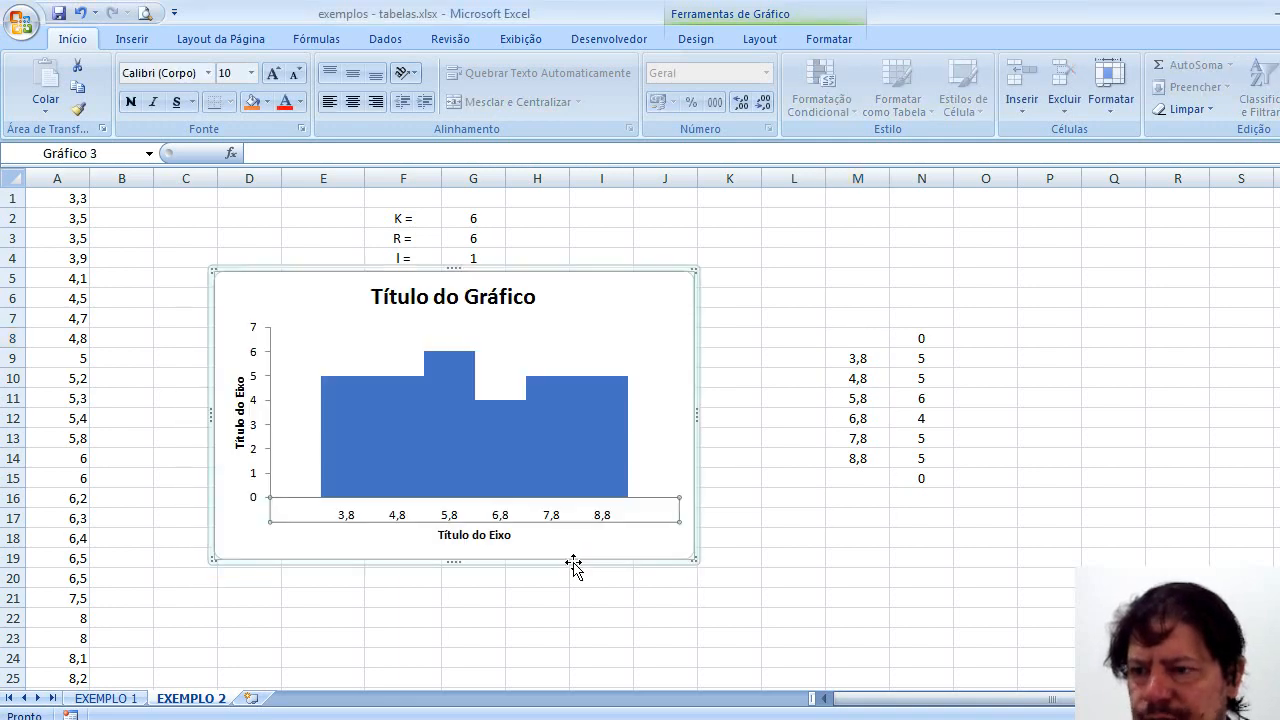
{"action": "left_click", "coordinate": [664, 412]}
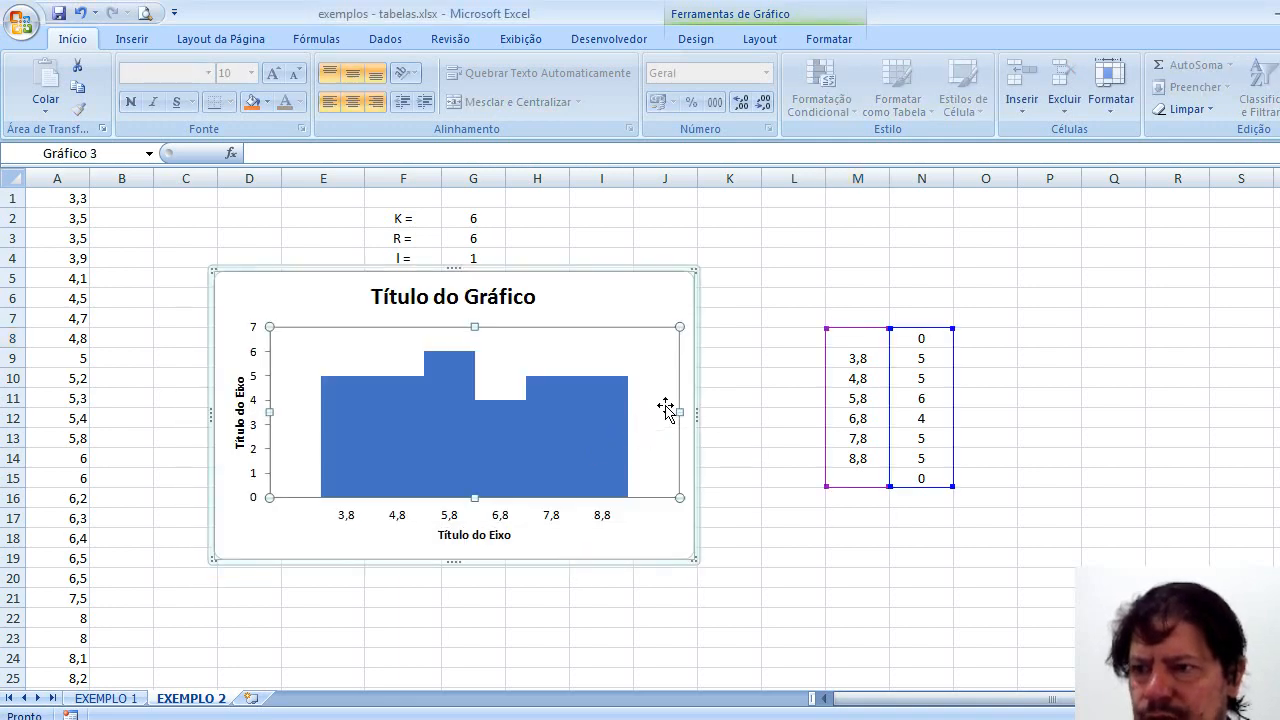
{"action": "left_click", "coordinate": [292, 548]}
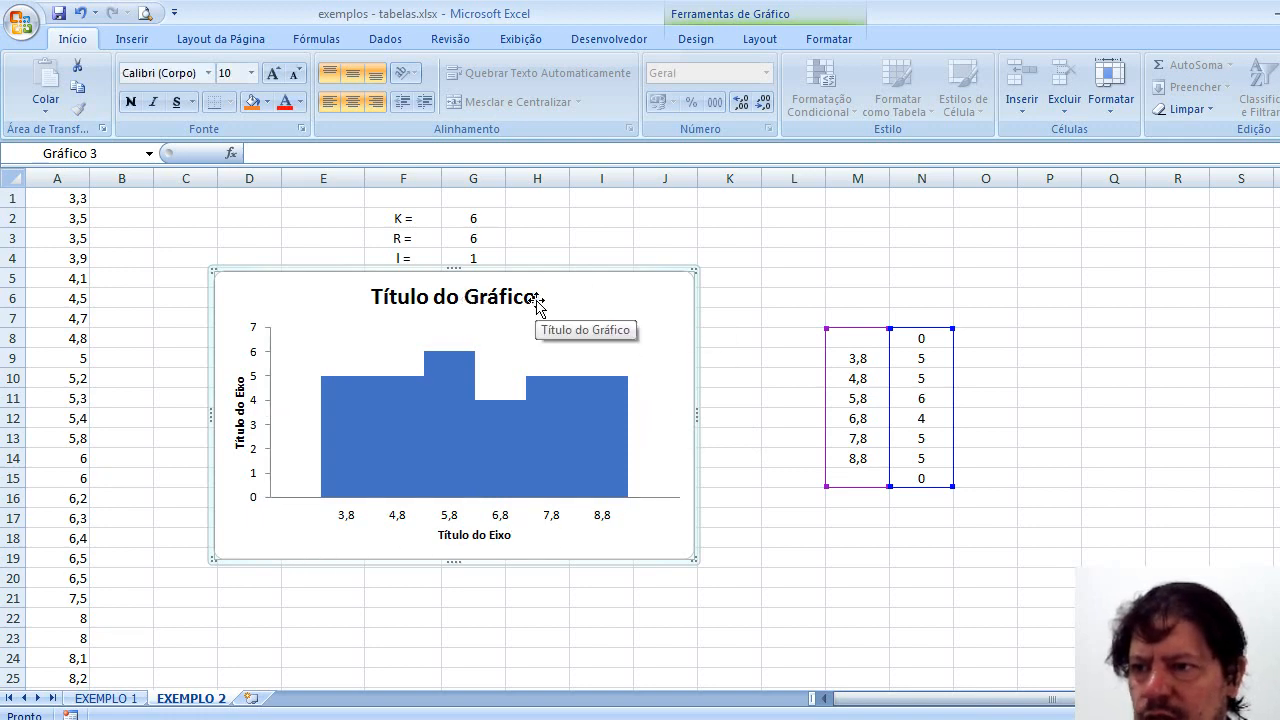
Step: Replace the chart title with "Histograma das notas"
{"action": "left_click", "coordinate": [539, 299]}
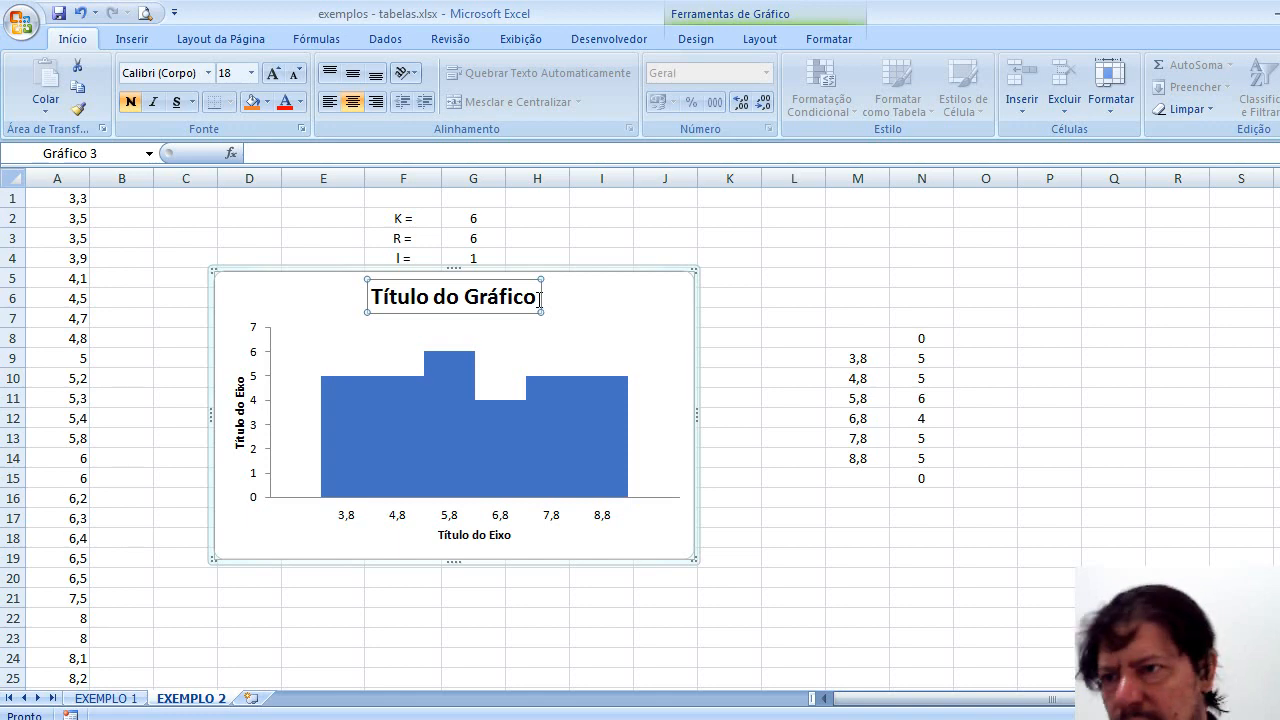
{"action": "left_click", "coordinate": [539, 299]}
{"action": "key", "text": "BackSpace"}
{"action": "key", "text": "BackSpace"}
{"action": "key", "text": "BackSpace"}
{"action": "key", "text": "BackSpace"}
{"action": "key", "text": "BackSpace"}
{"action": "key", "text": "BackSpace"}
{"action": "key", "text": "BackSpace"}
{"action": "key", "text": "BackSpace"}
{"action": "key", "text": "BackSpace"}
{"action": "key", "text": "BackSpace"}
{"action": "key", "text": "BackSpace"}
{"action": "key", "text": "BackSpace"}
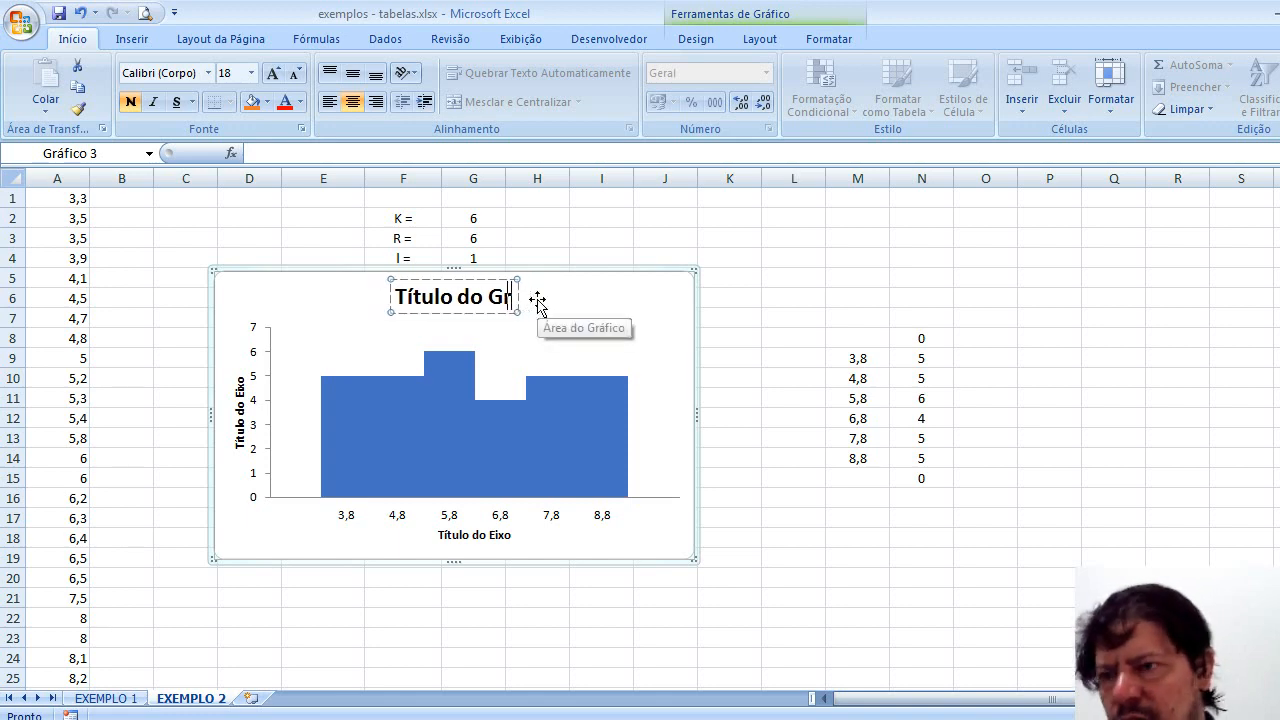
{"action": "key", "text": "BackSpace"}
{"action": "key", "text": "BackSpace"}
{"action": "key", "text": "BackSpace"}
{"action": "key", "text": "BackSpace"}
{"action": "key", "text": "BackSpace"}
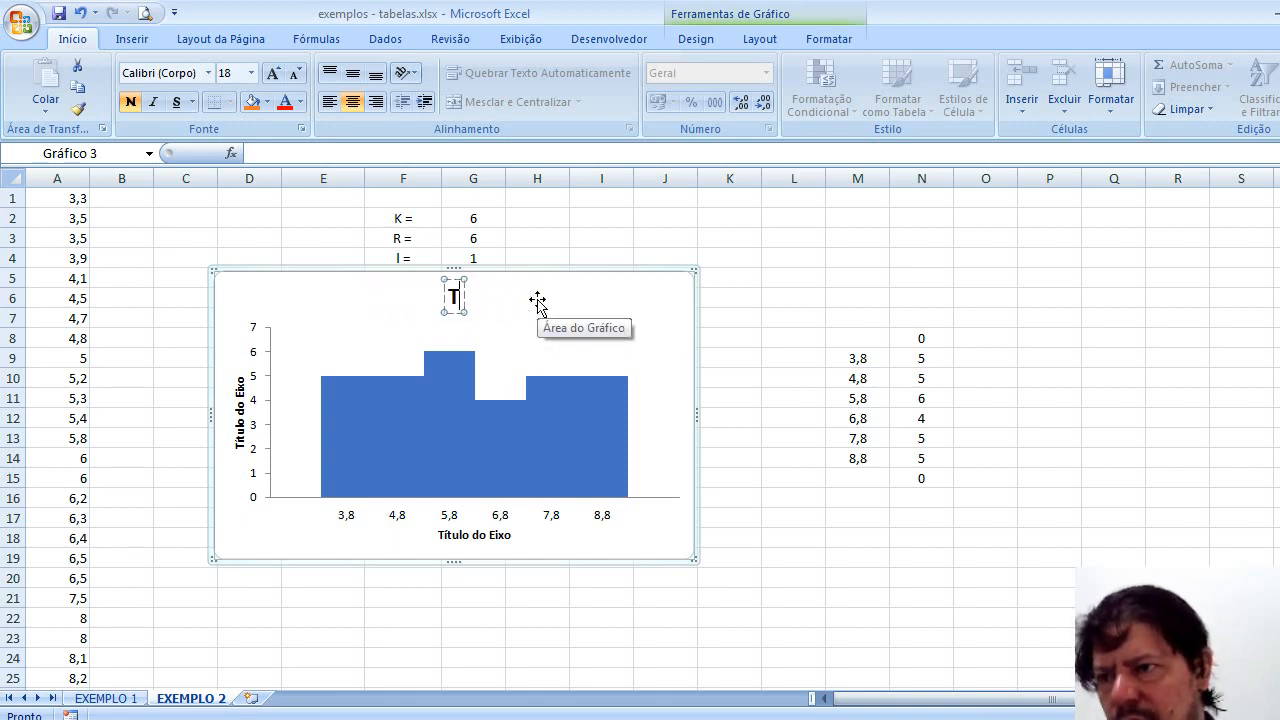
{"action": "type", "text": "Histro"}
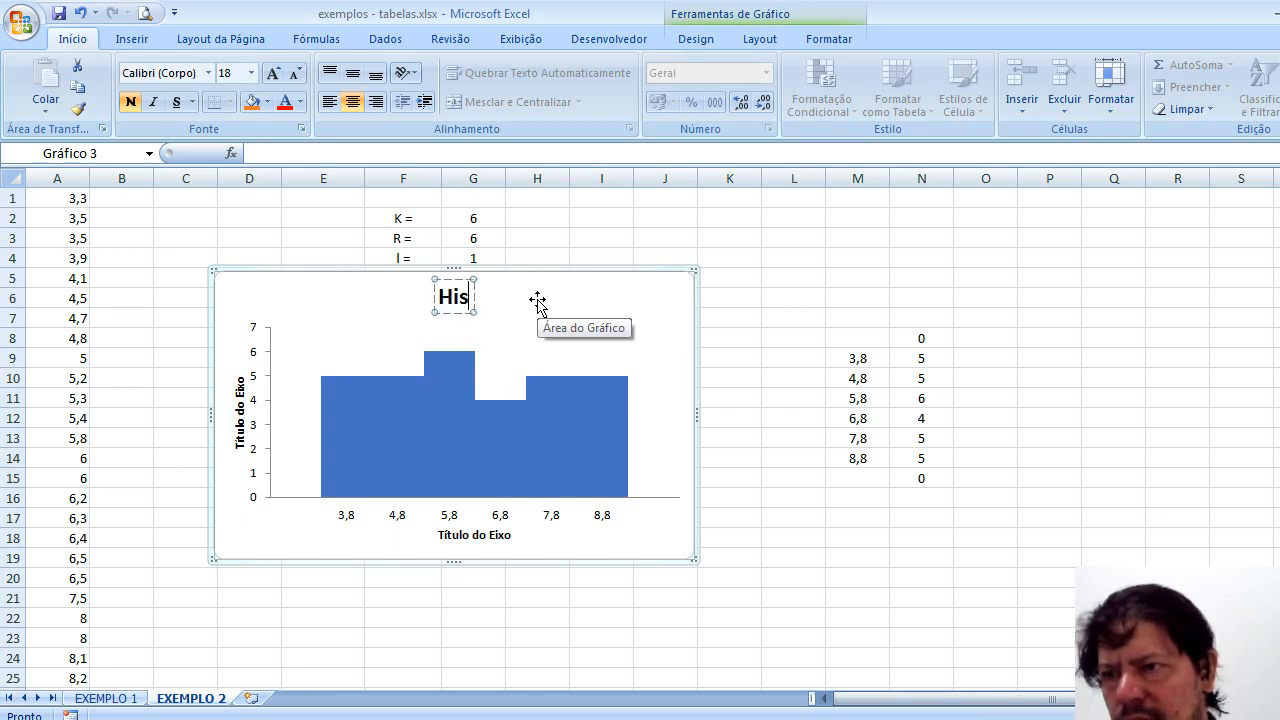
{"action": "key", "text": "BackSpace"}
{"action": "key", "text": "BackSpace"}
{"action": "key", "text": "BackSpace"}
{"action": "key", "text": "BackSpace"}
{"action": "key", "text": "BackSpace"}
{"action": "key", "text": "BackSpace"}
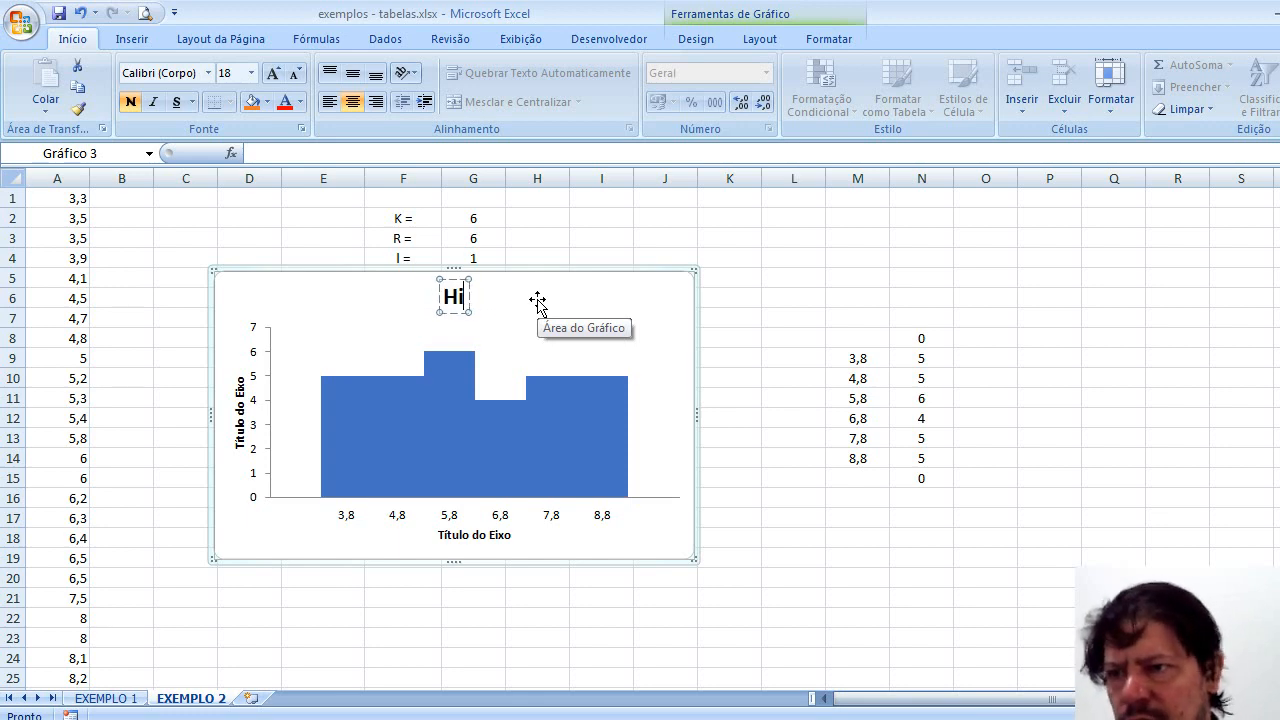
{"action": "type", "text": "N"}
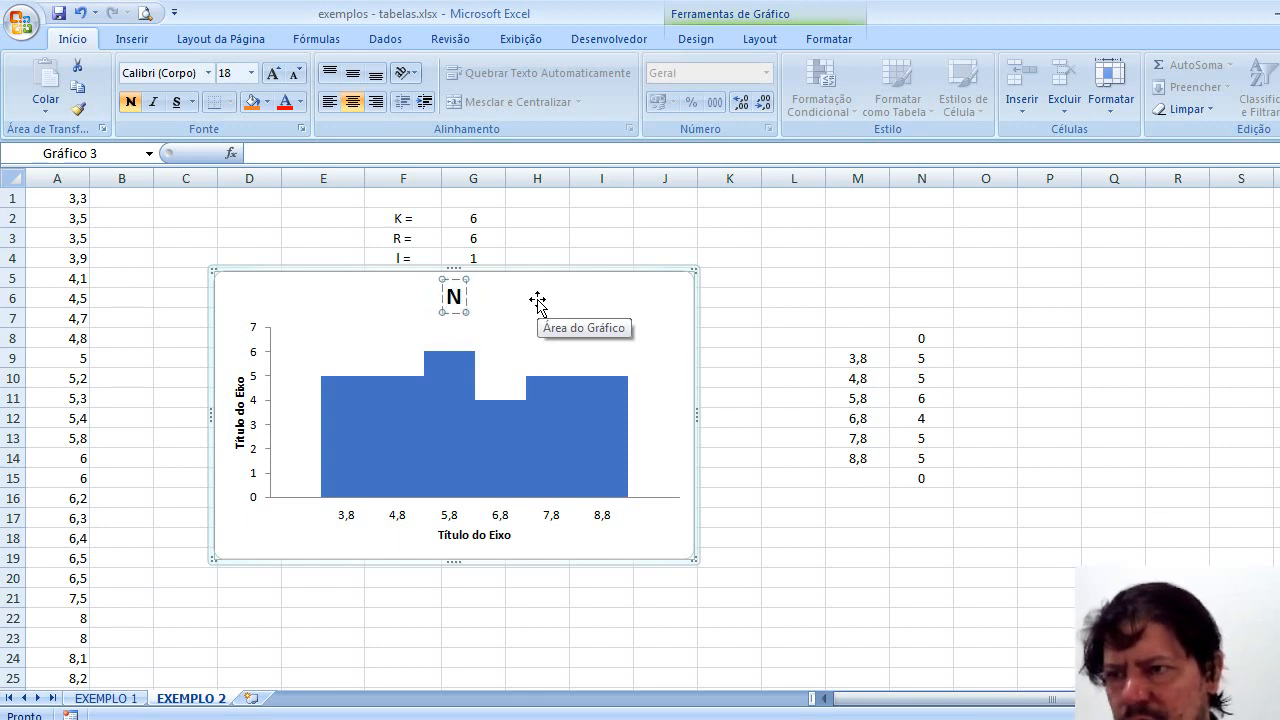
{"action": "key", "text": "BackSpace"}
{"action": "type", "text": "Histo"}
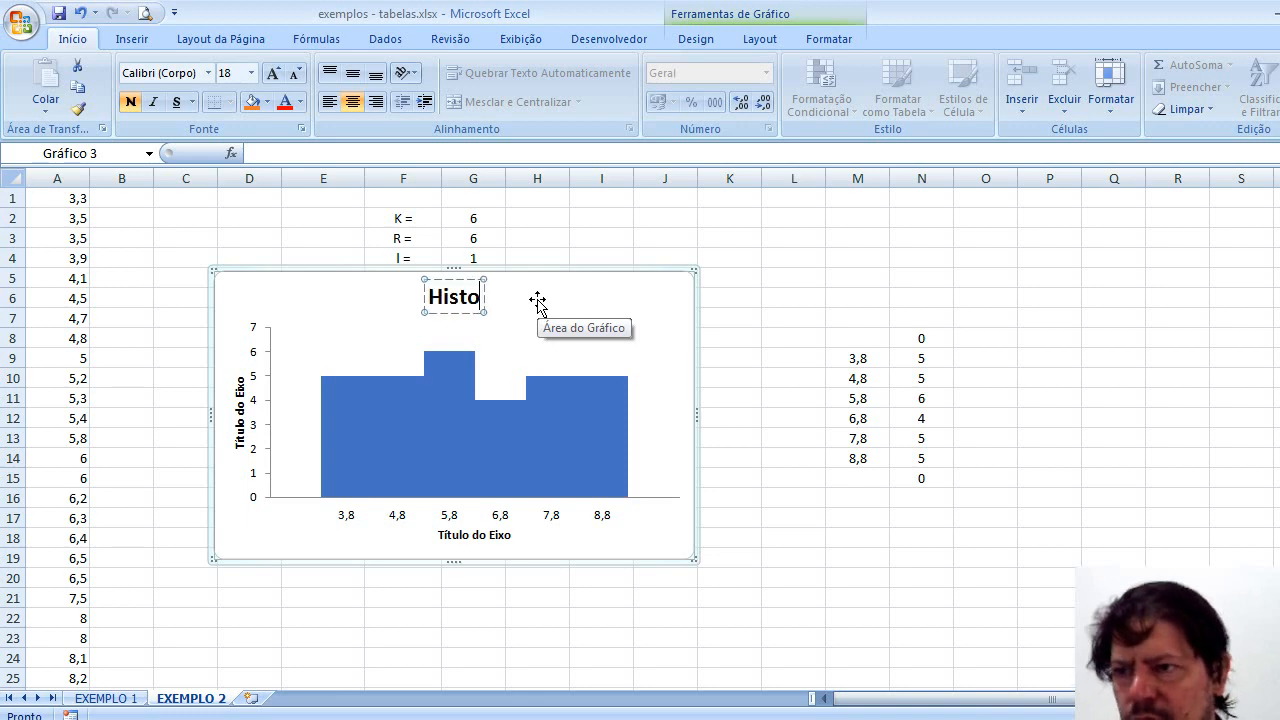
{"action": "type", "text": "grama da"}
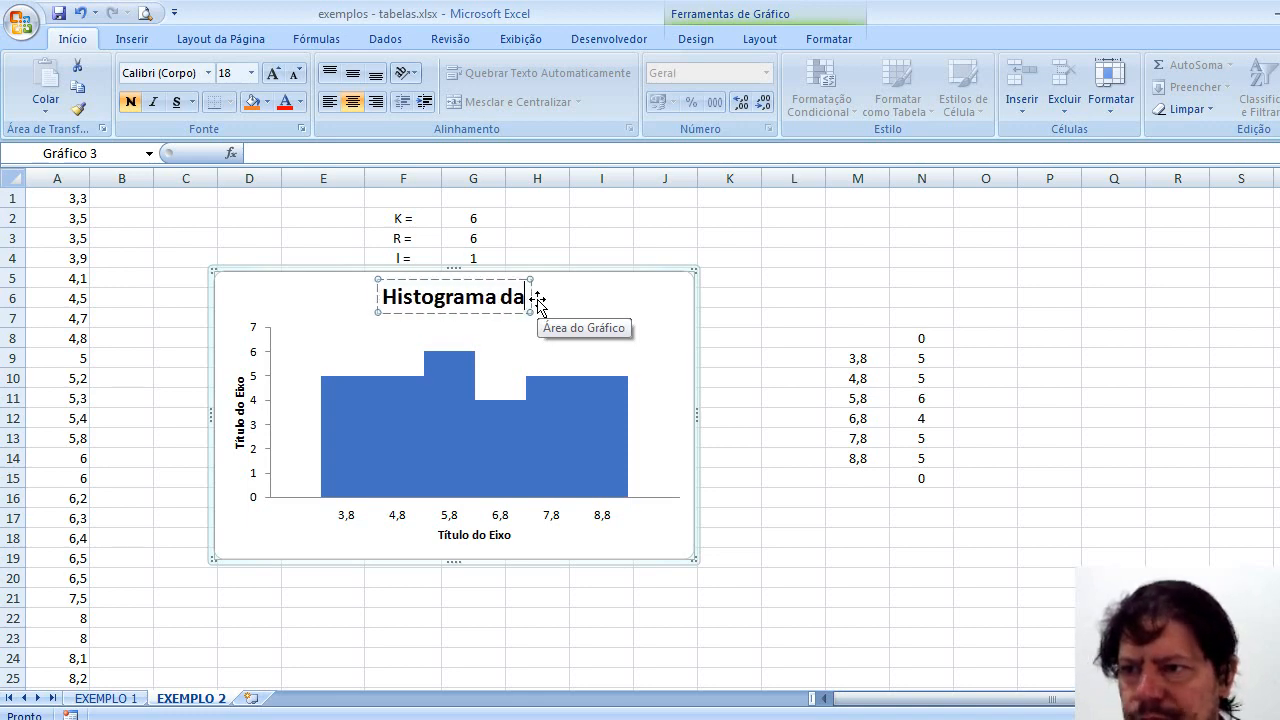
{"action": "type", "text": "s notas"}
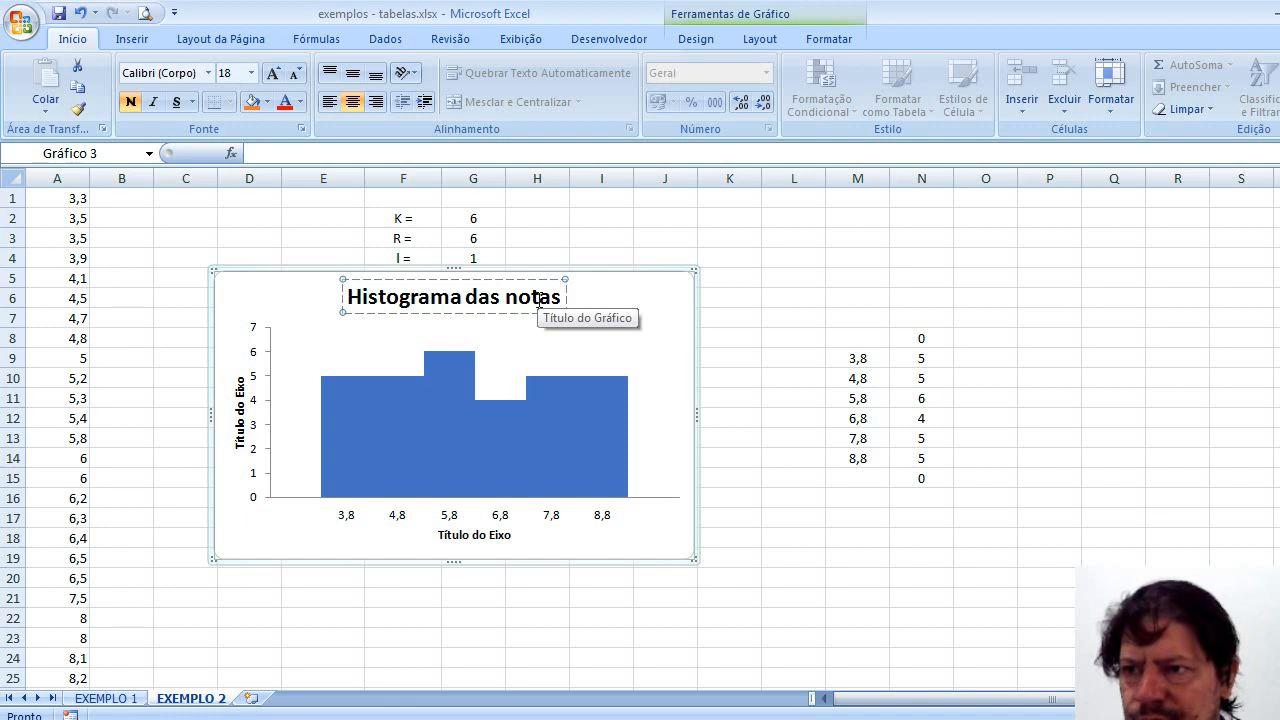
Step: Replace the horizontal axis title with "Valores das notas"
{"action": "left_click", "coordinate": [478, 540]}
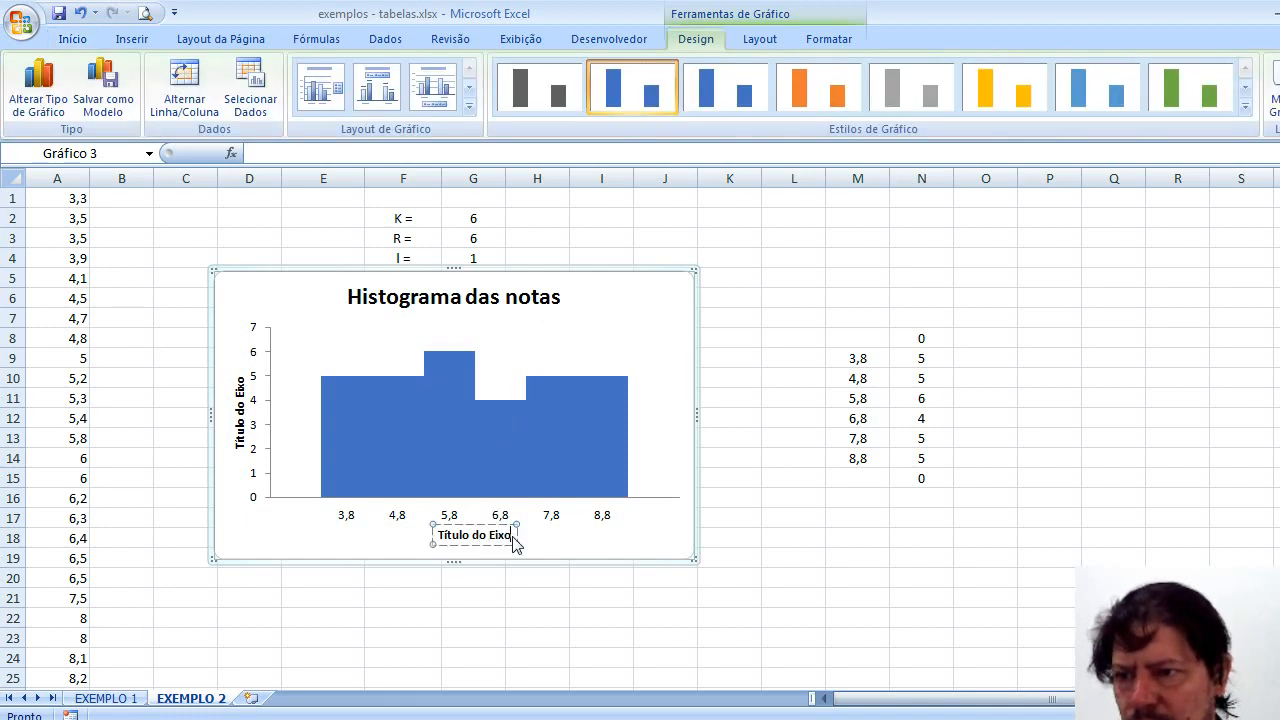
{"action": "key", "text": "BackSpace"}
{"action": "key", "text": "BackSpace"}
{"action": "key", "text": "BackSpace"}
{"action": "key", "text": "BackSpace"}
{"action": "key", "text": "BackSpace"}
{"action": "key", "text": "BackSpace"}
{"action": "key", "text": "BackSpace"}
{"action": "key", "text": "BackSpace"}
{"action": "key", "text": "BackSpace"}
{"action": "key", "text": "BackSpace"}
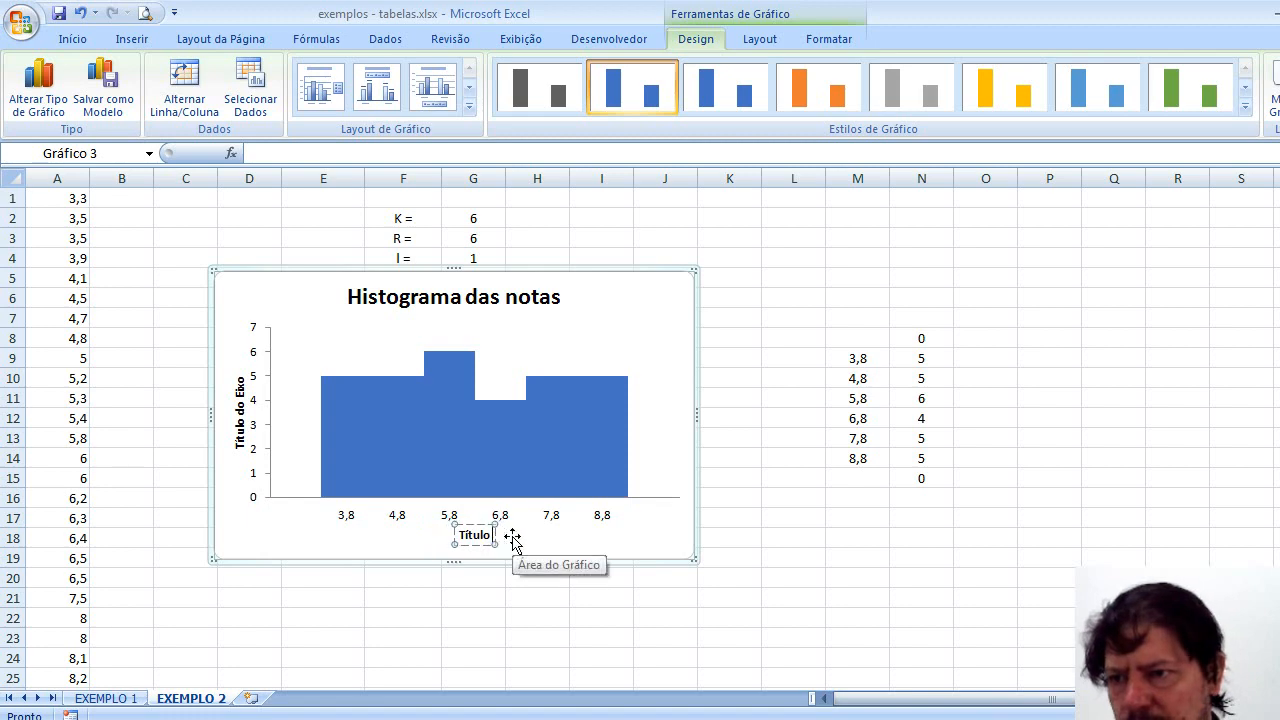
{"action": "key", "text": "BackSpace"}
{"action": "key", "text": "BackSpace"}
{"action": "key", "text": "BackSpace"}
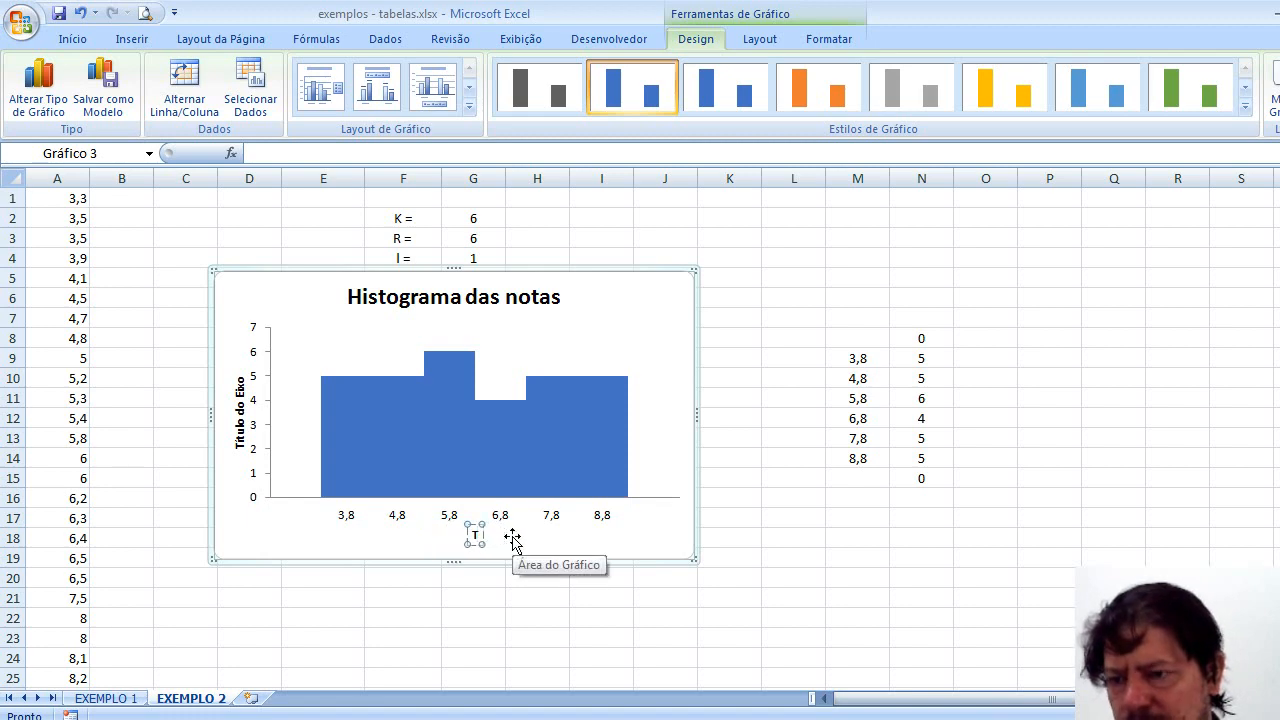
{"action": "key", "text": "BackSpace"}
{"action": "type", "text": "Va"}
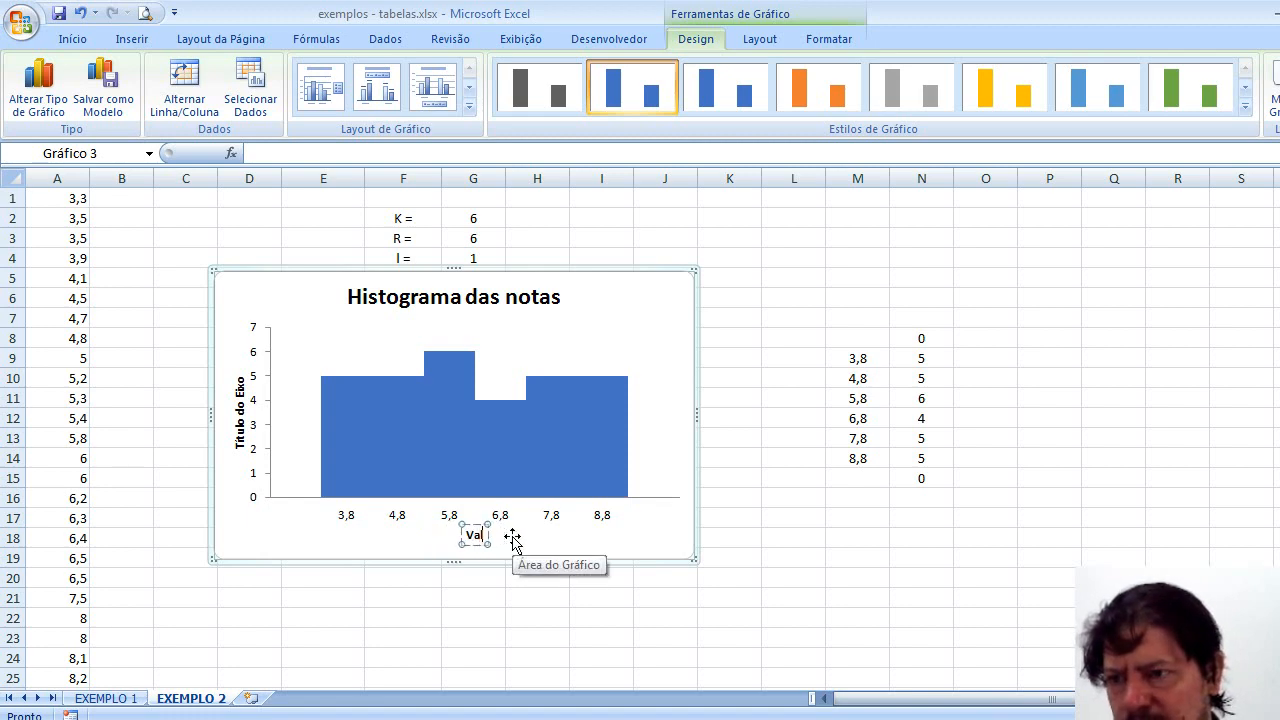
{"action": "type", "text": "lores das notas"}
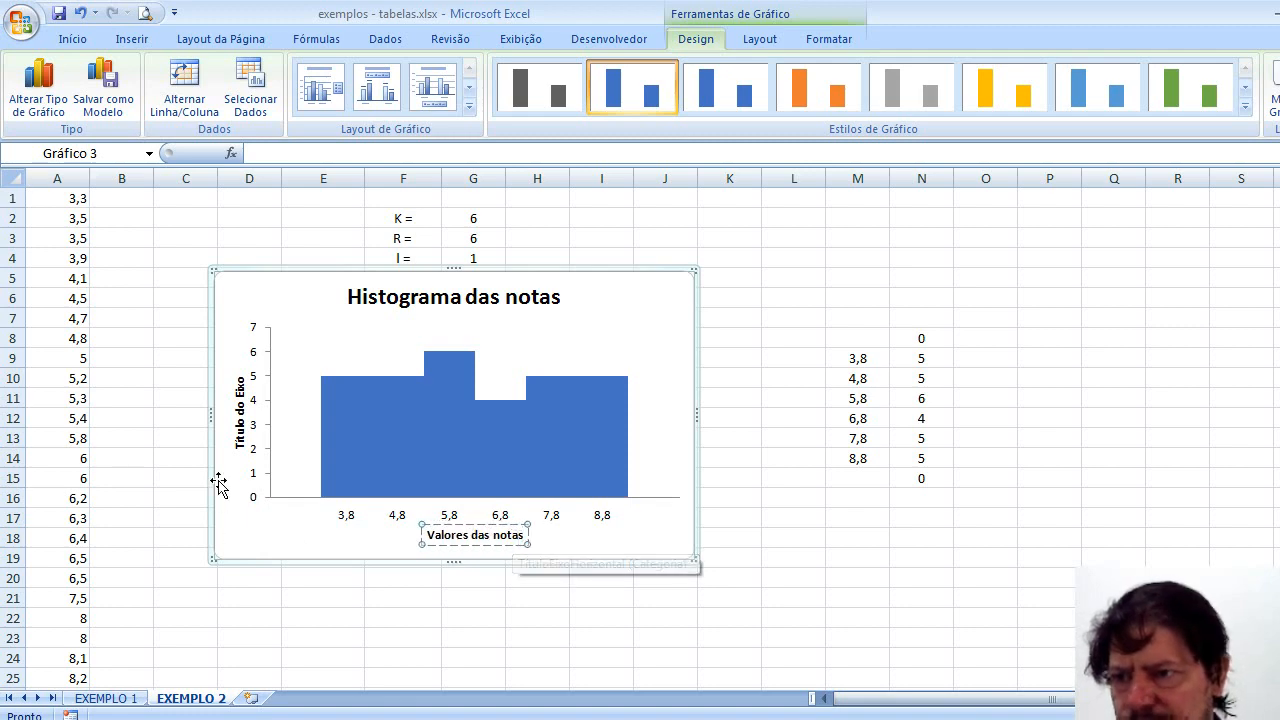
Step: Replace the vertical axis title with "frequências"
{"action": "left_click", "coordinate": [240, 430]}
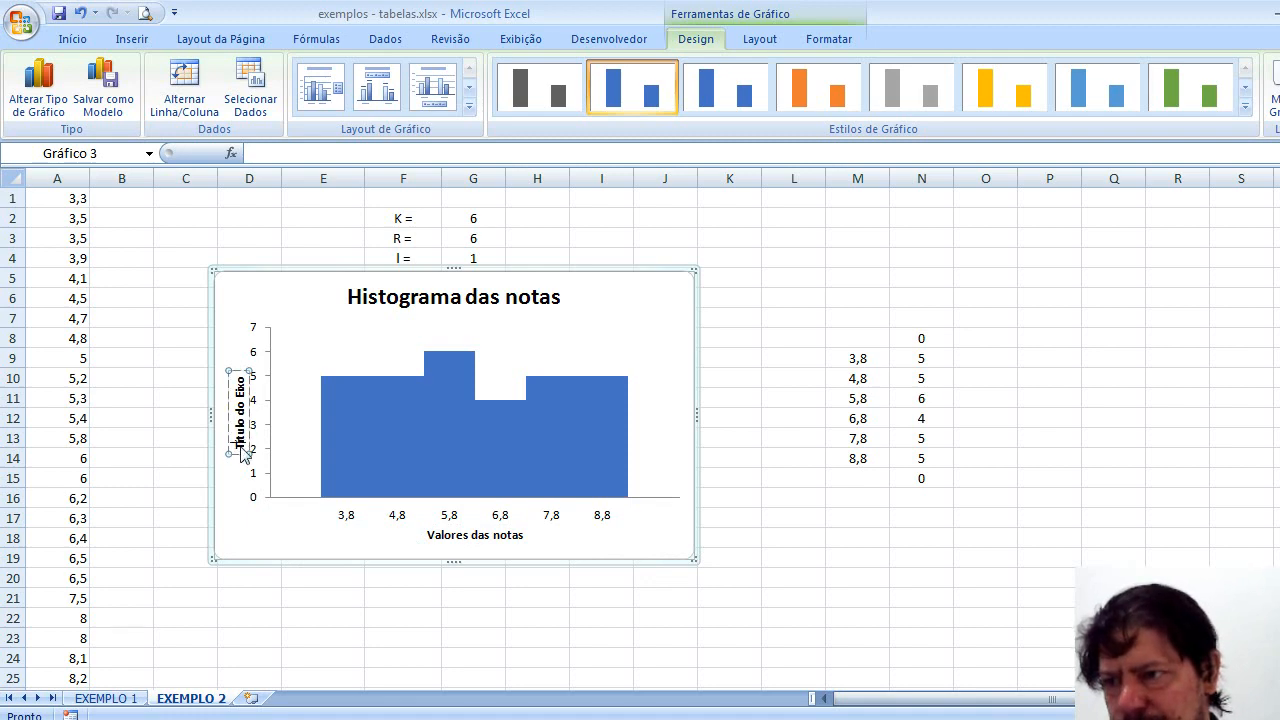
{"action": "key", "text": "Delete"}
{"action": "key", "text": "Delete"}
{"action": "key", "text": "Delete"}
{"action": "key", "text": "Delete"}
{"action": "key", "text": "Delete"}
{"action": "key", "text": "Delete"}
{"action": "key", "text": "Delete"}
{"action": "key", "text": "Delete"}
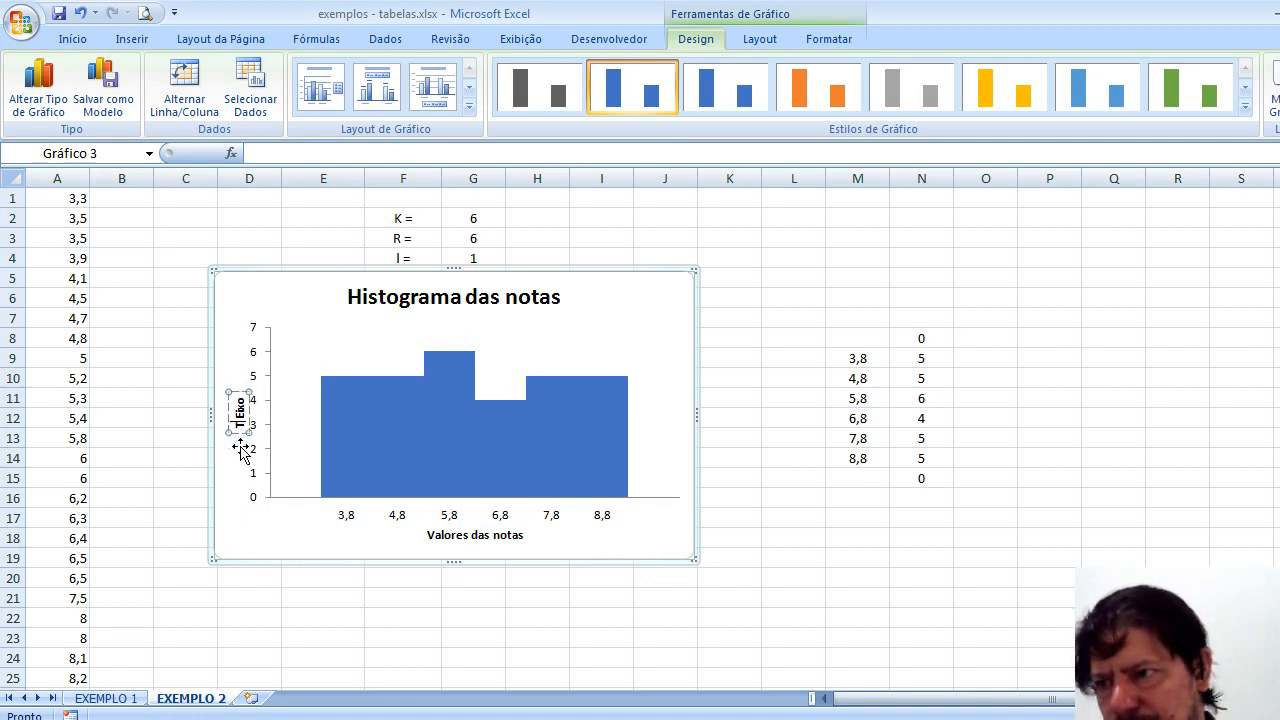
{"action": "key", "text": "Delete"}
{"action": "key", "text": "Delete"}
{"action": "key", "text": "Delete"}
{"action": "key", "text": "Delete"}
{"action": "key", "text": "Delete"}
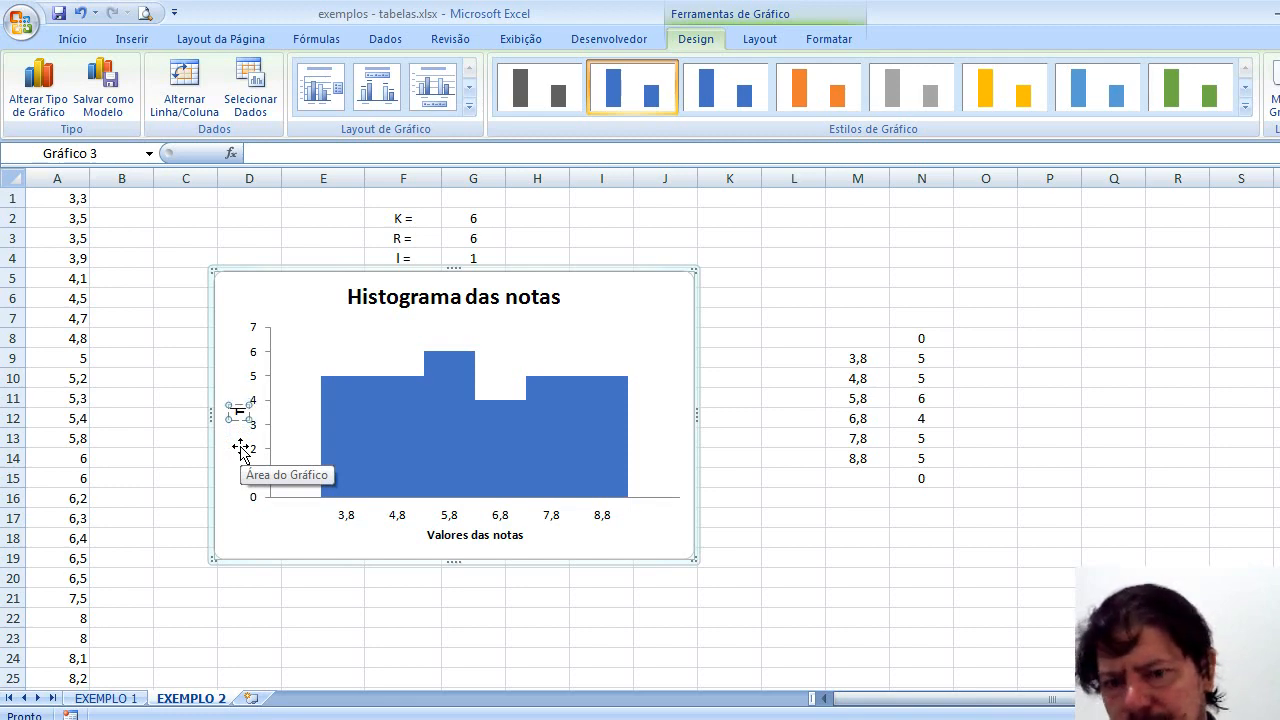
{"action": "key", "text": "BackSpace"}
{"action": "type", "text": "fre"}
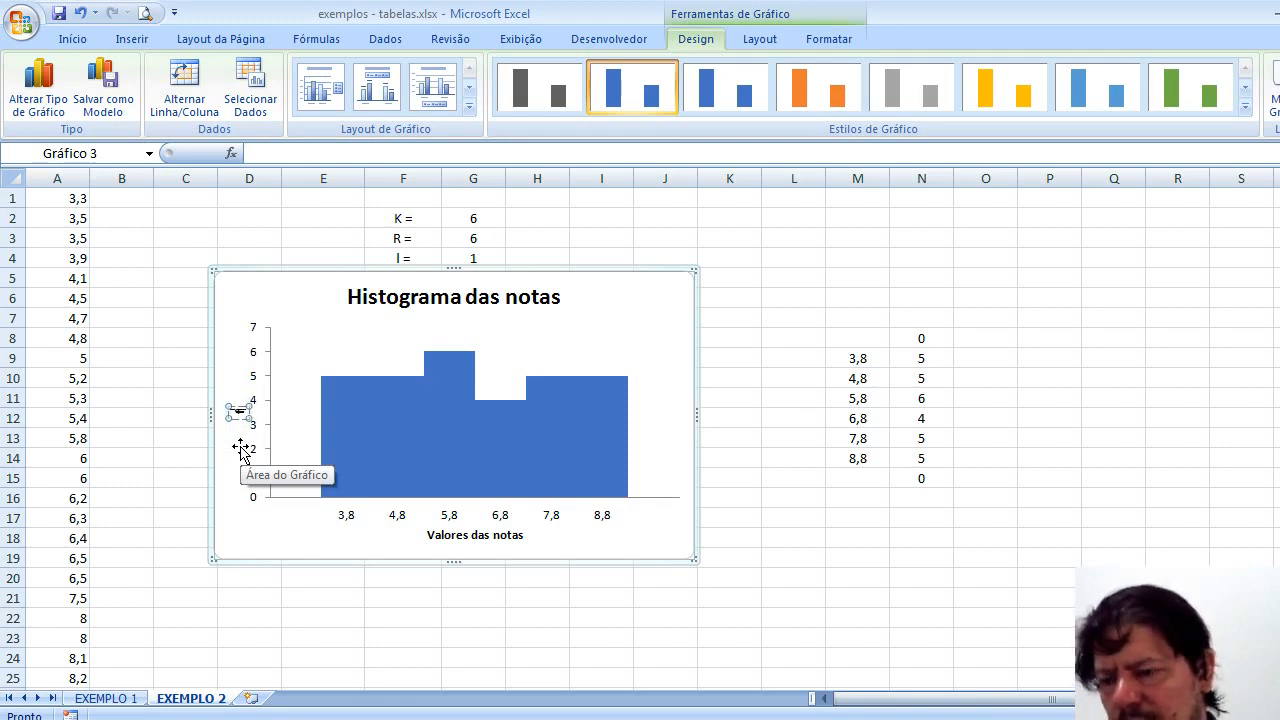
{"action": "type", "text": "qu"}
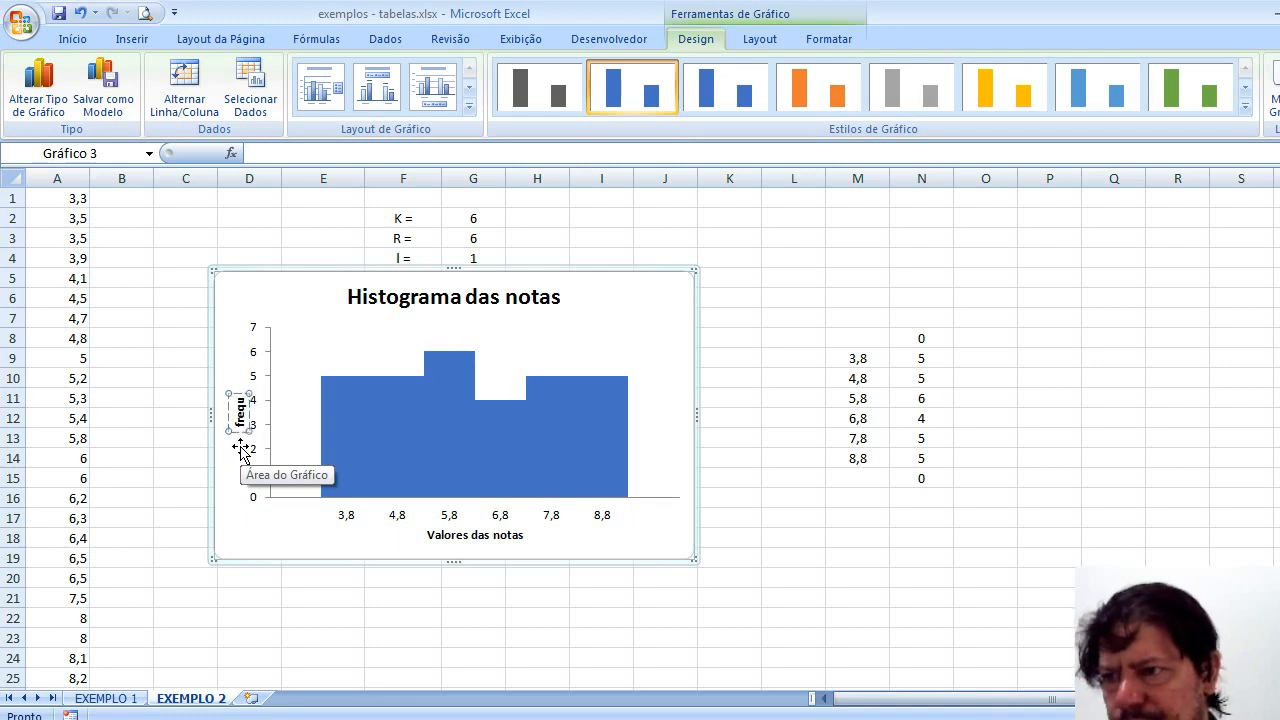
{"action": "type", "text": "ências"}
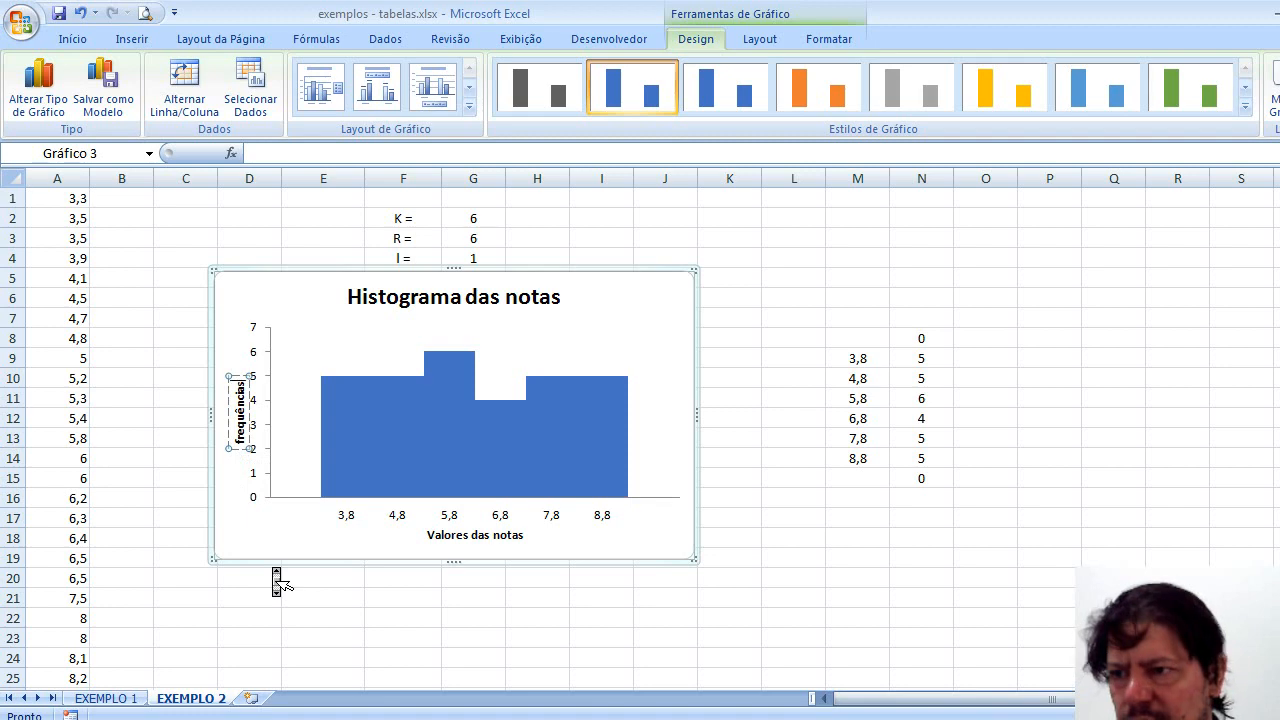
{"action": "left_click", "coordinate": [256, 530]}
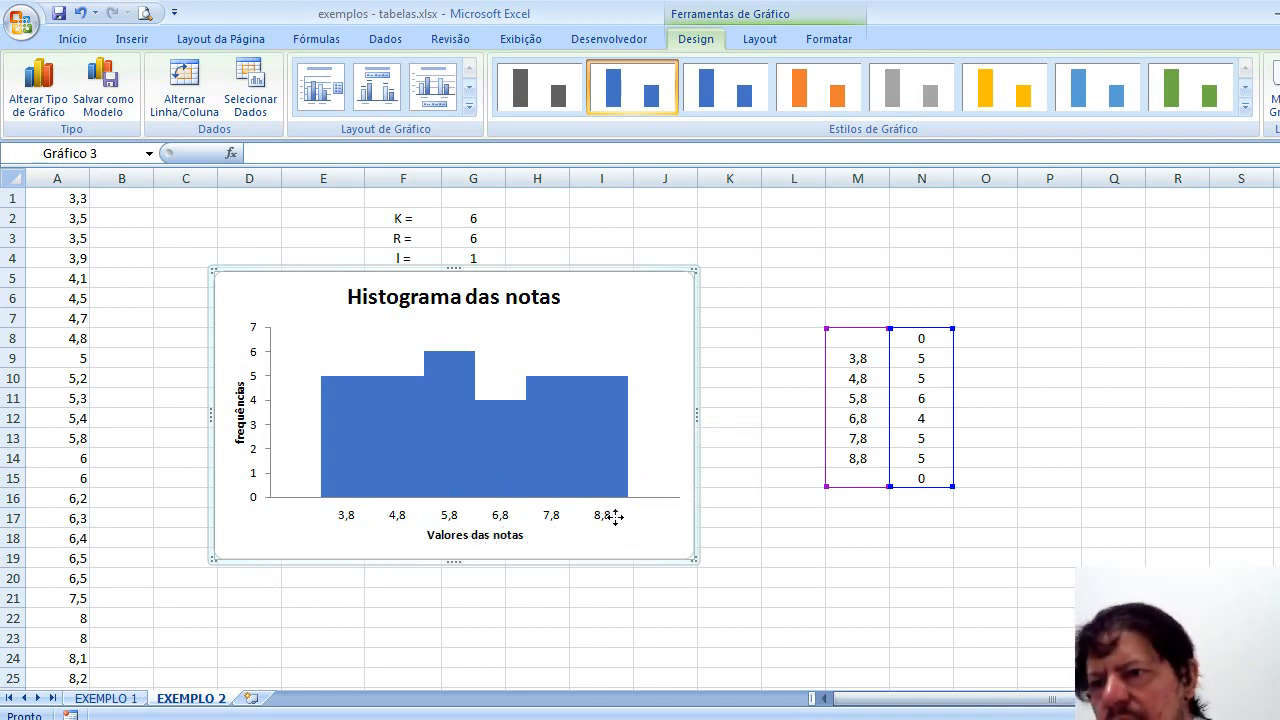
{"action": "left_click", "coordinate": [441, 429]}
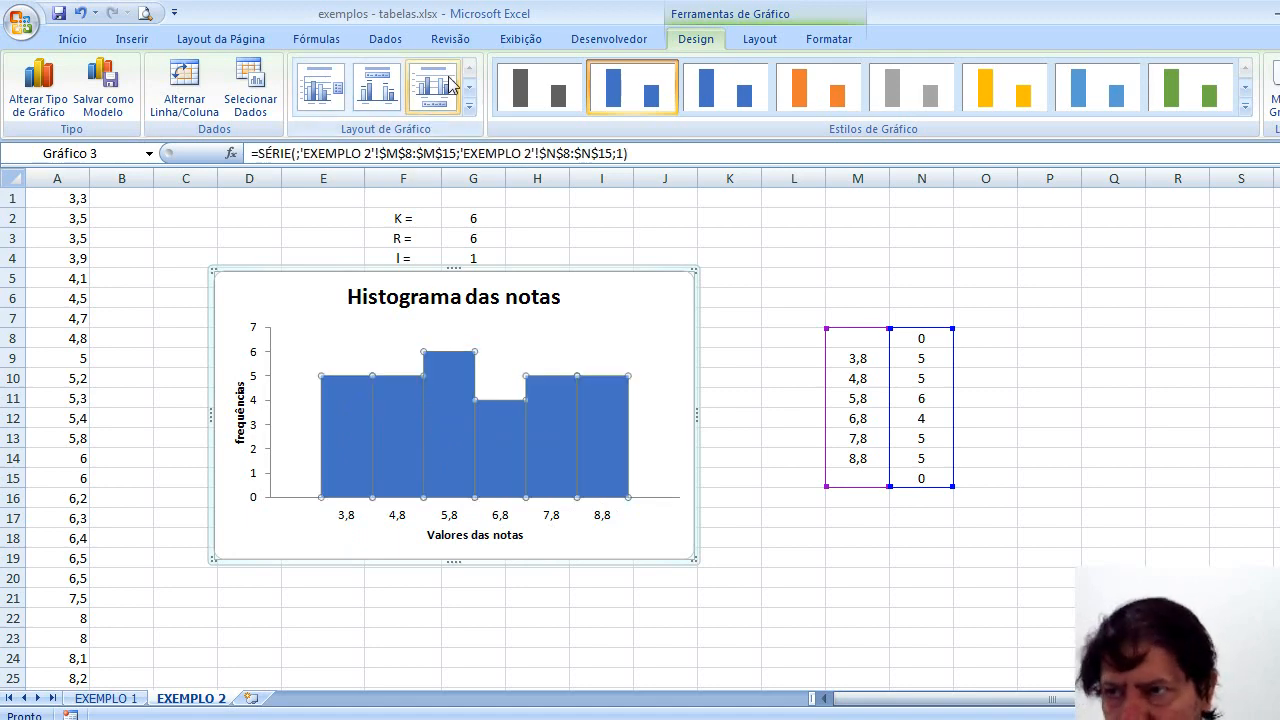
{"action": "left_click", "coordinate": [757, 45]}
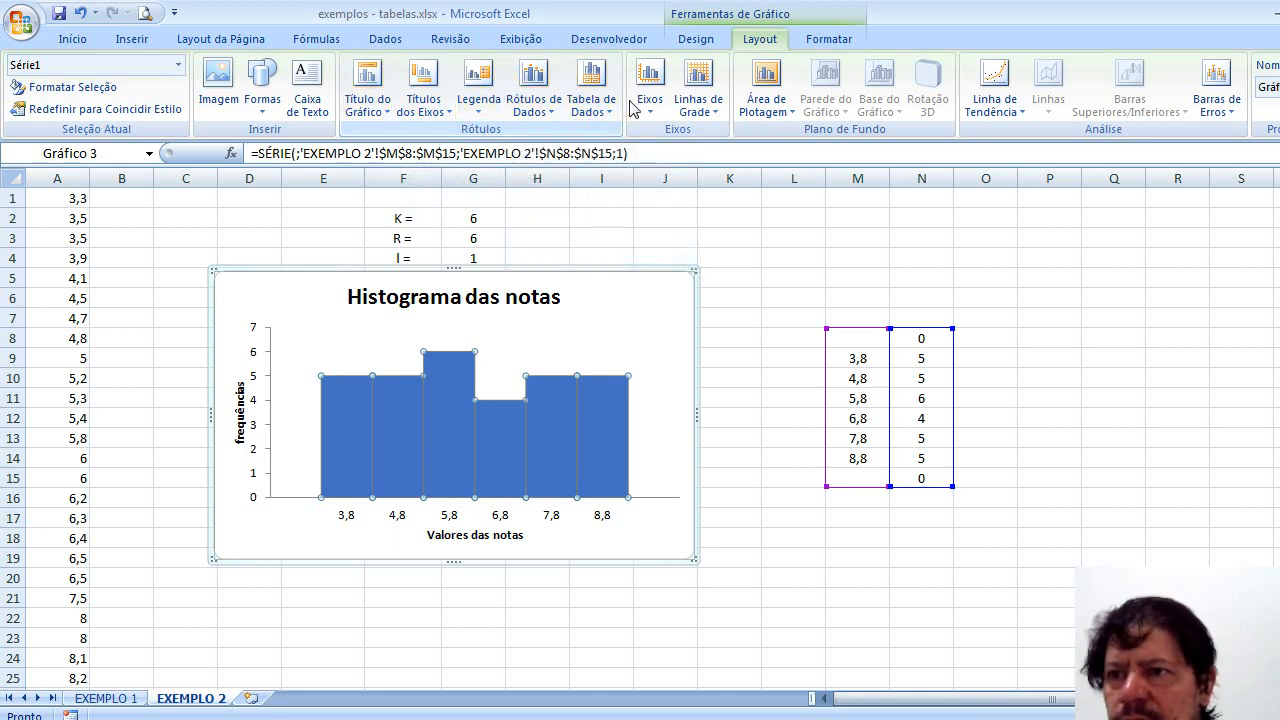
{"action": "left_click", "coordinate": [724, 120]}
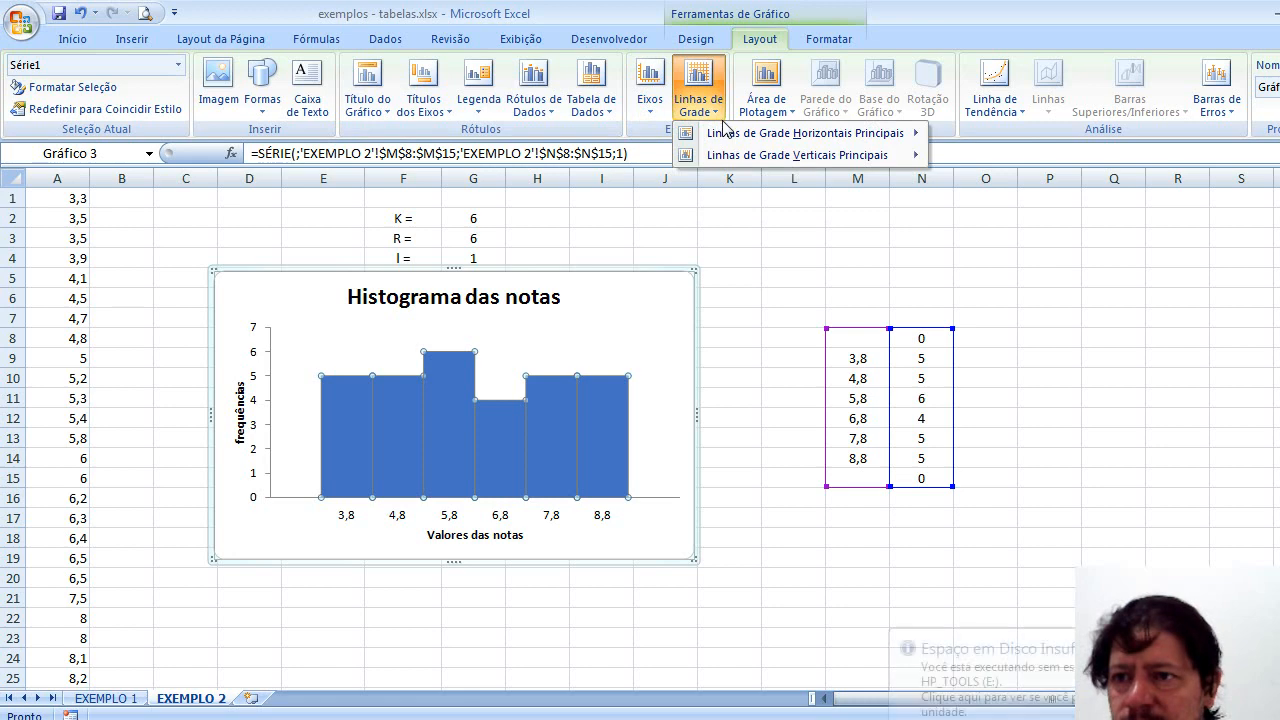
{"action": "mouse_move", "coordinate": [729, 160]}
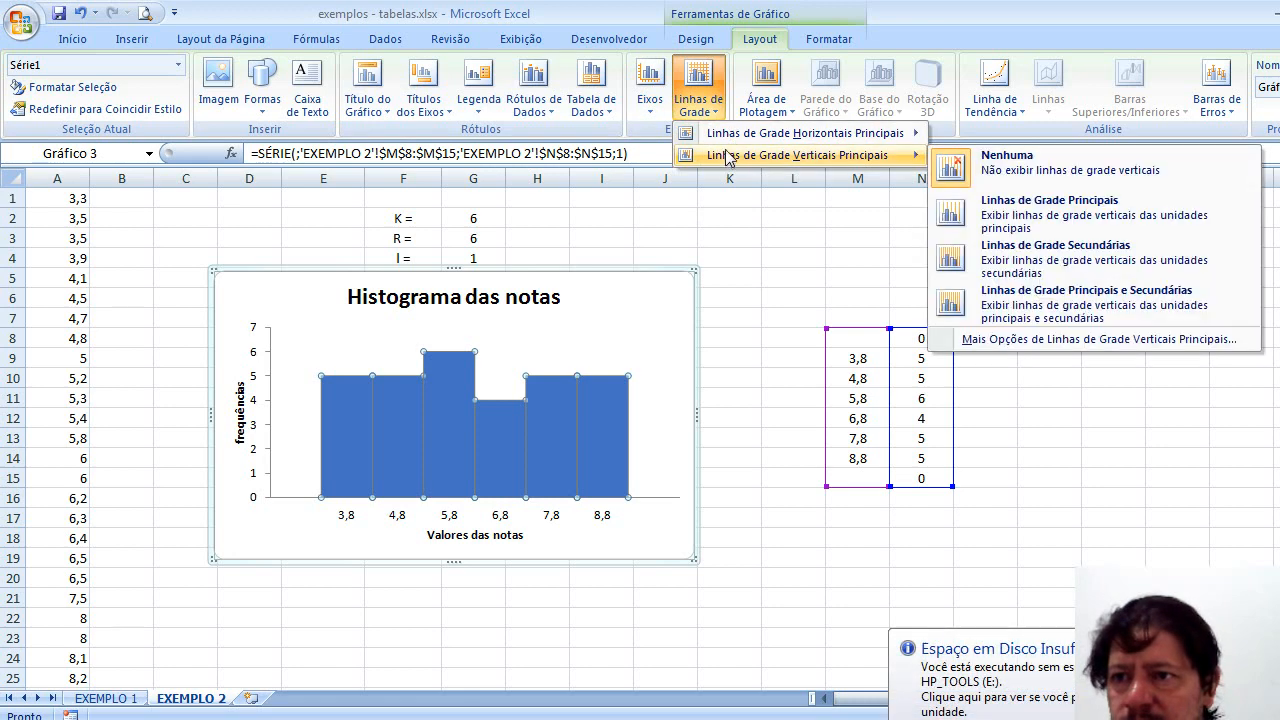
{"action": "left_click", "coordinate": [709, 38]}
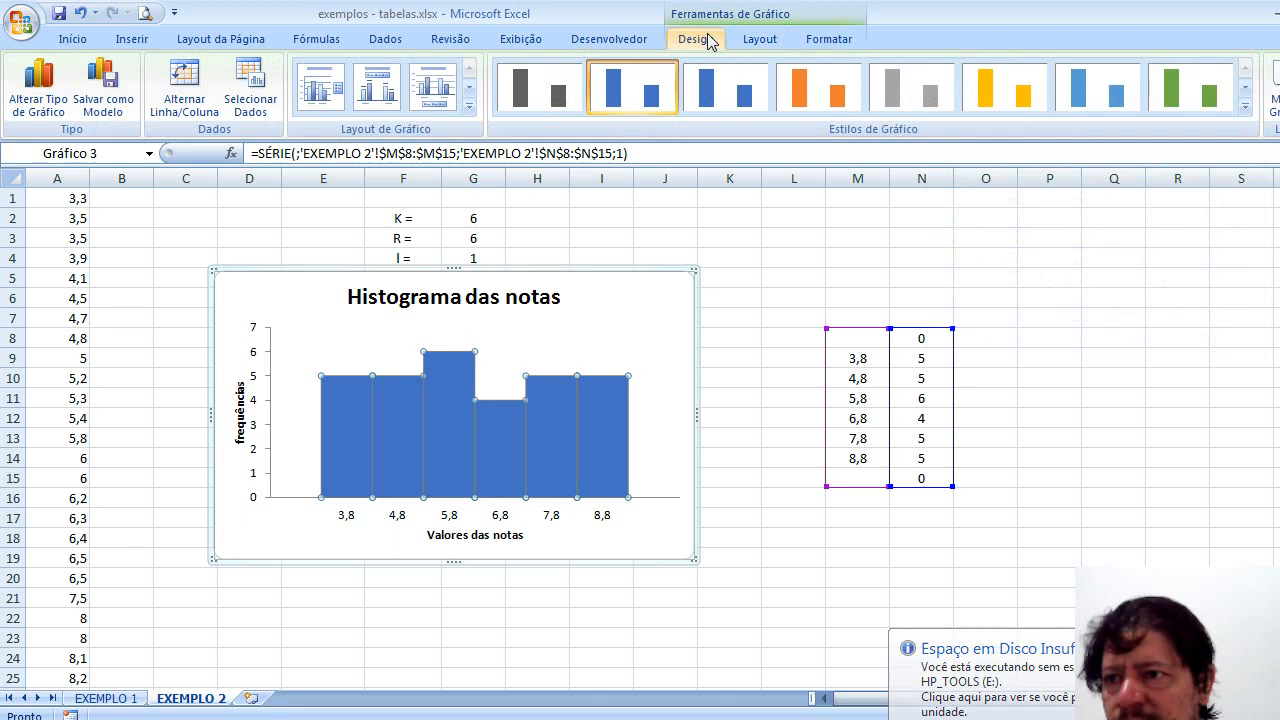
{"action": "left_click", "coordinate": [472, 108]}
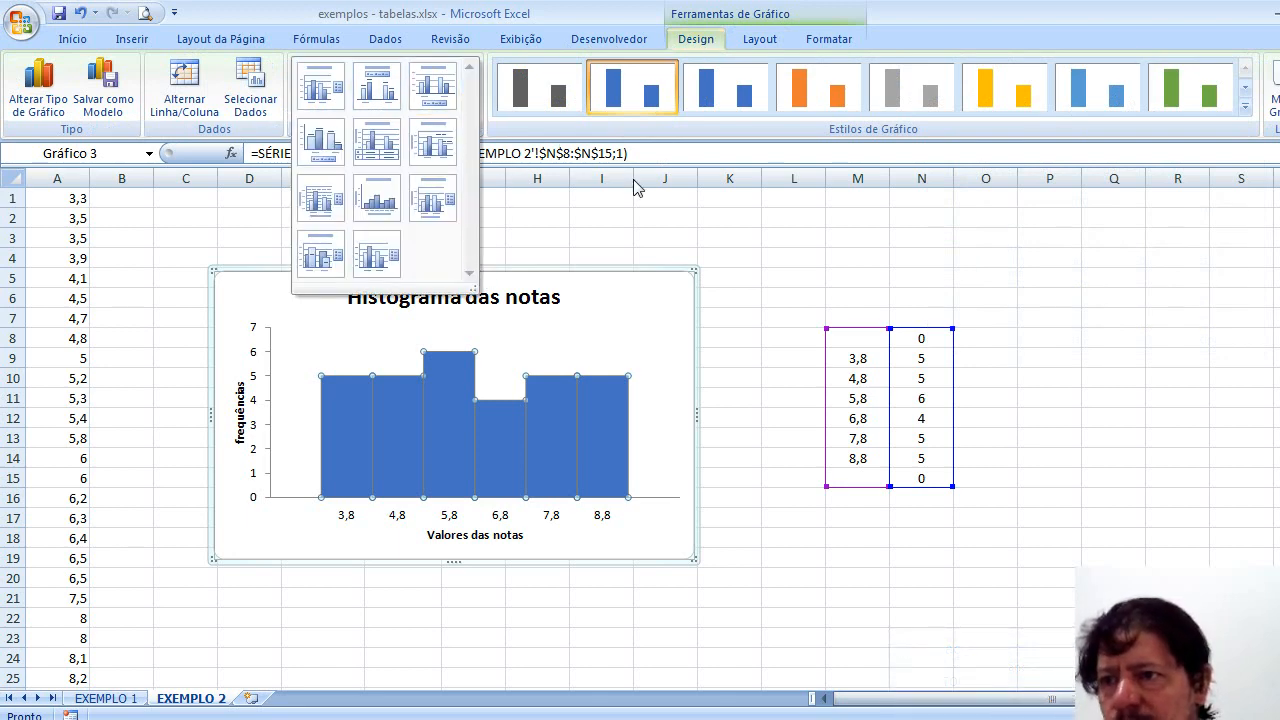
Step: Try minor vertical gridlines on the histogram, and undo them
{"action": "left_click", "coordinate": [755, 45]}
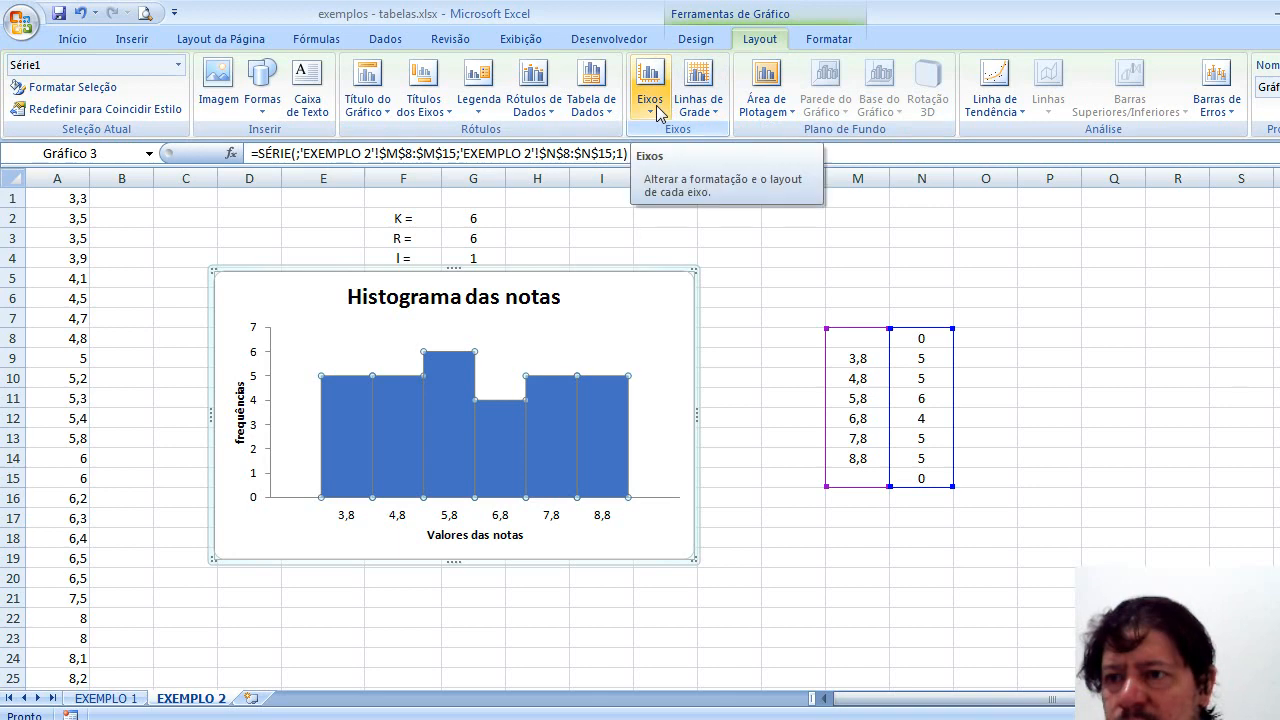
{"action": "left_click", "coordinate": [722, 115]}
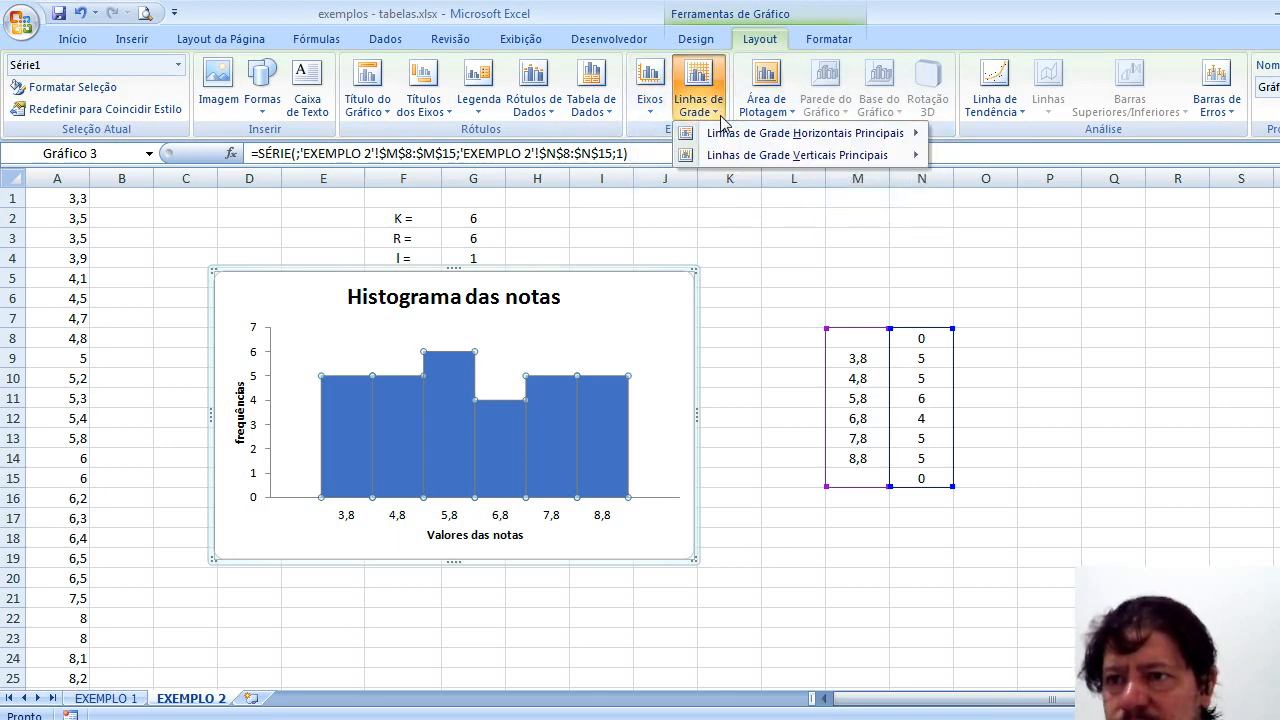
{"action": "mouse_move", "coordinate": [738, 158]}
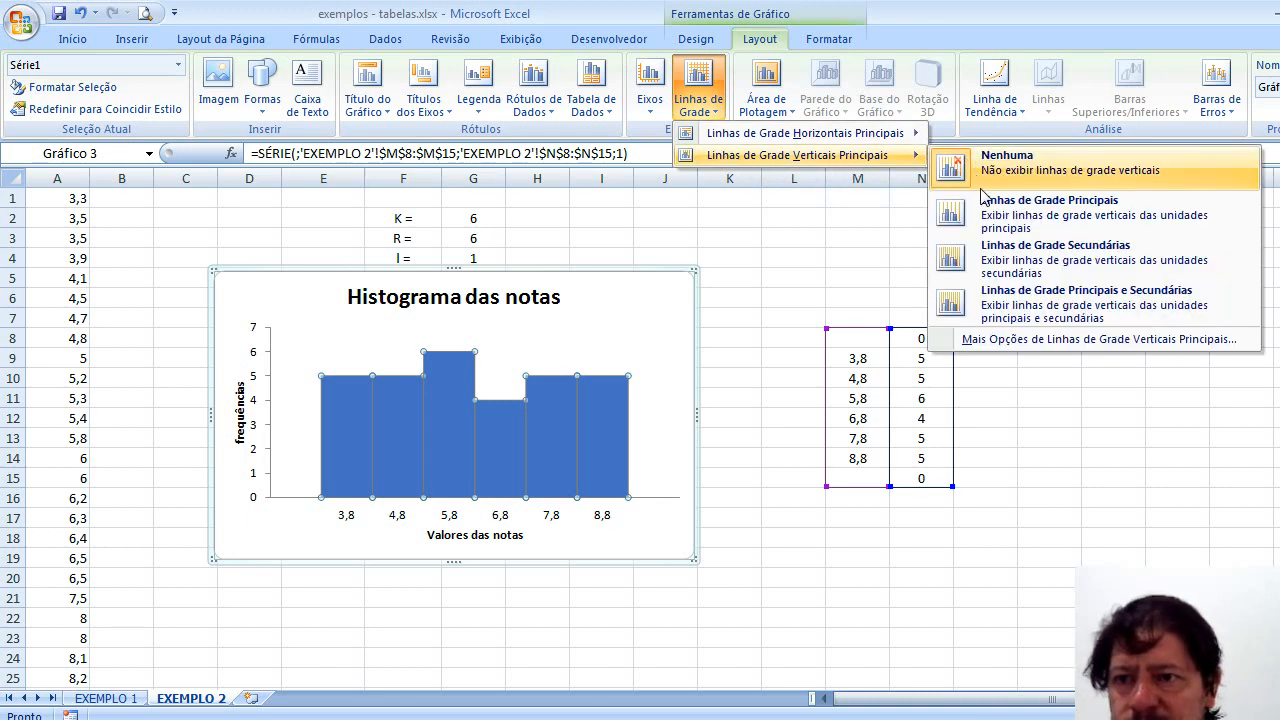
{"action": "left_click", "coordinate": [1002, 256]}
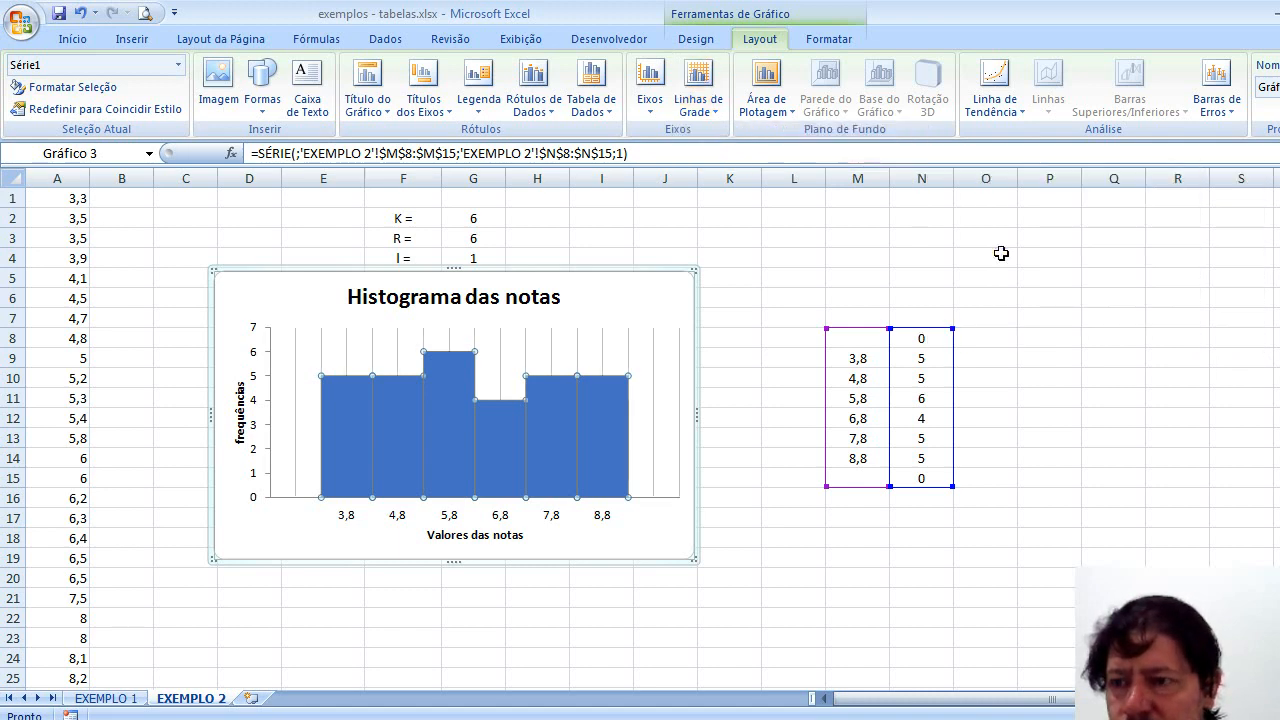
{"action": "left_click", "coordinate": [648, 556]}
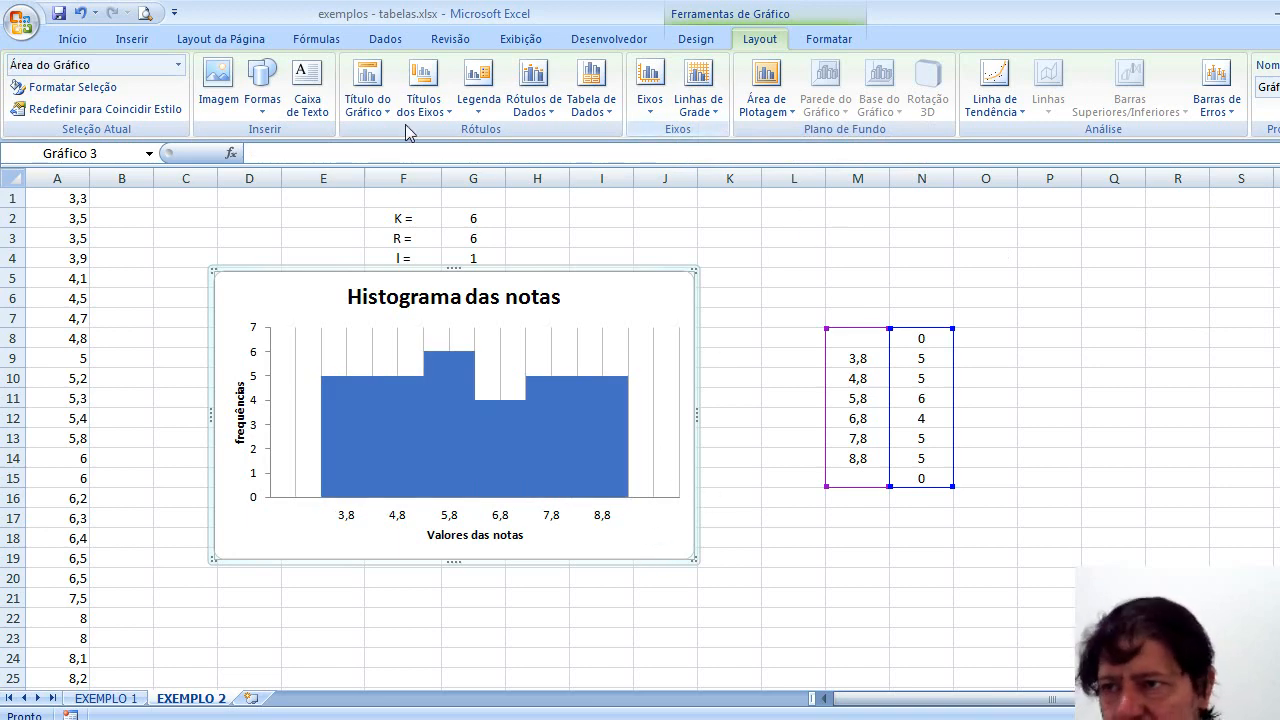
{"action": "left_click", "coordinate": [80, 14]}
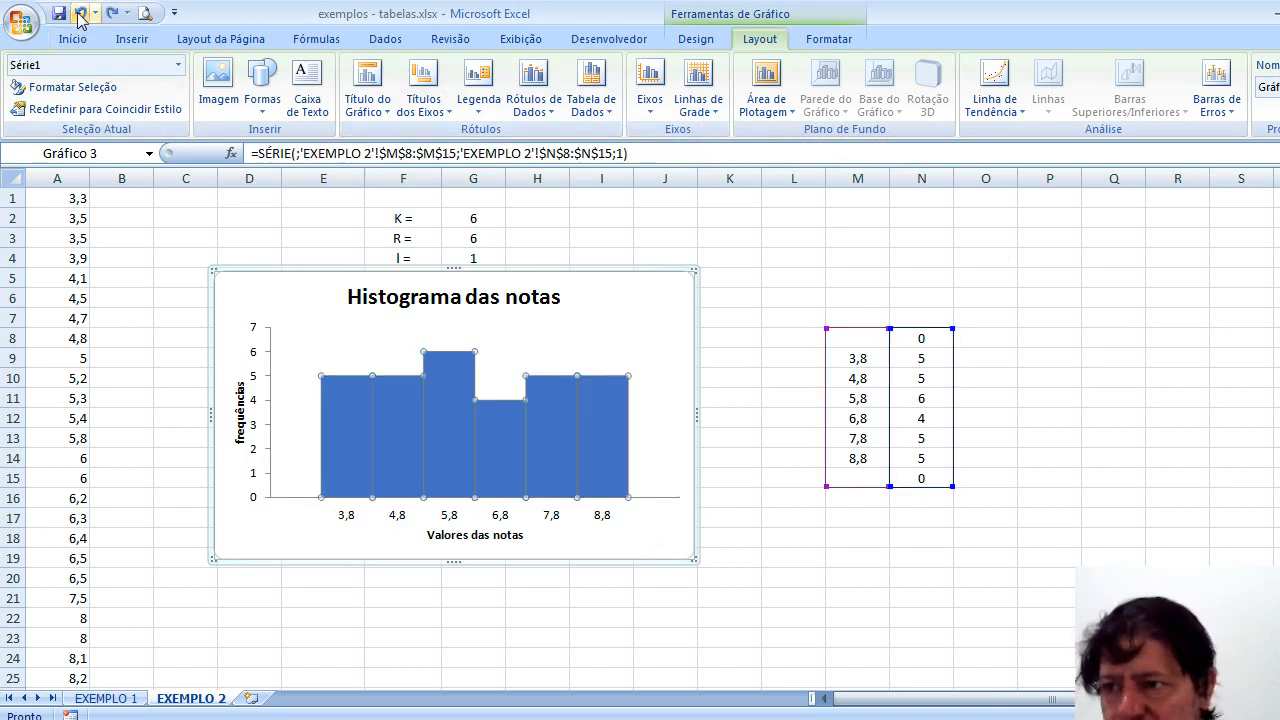
{"action": "left_click", "coordinate": [647, 342]}
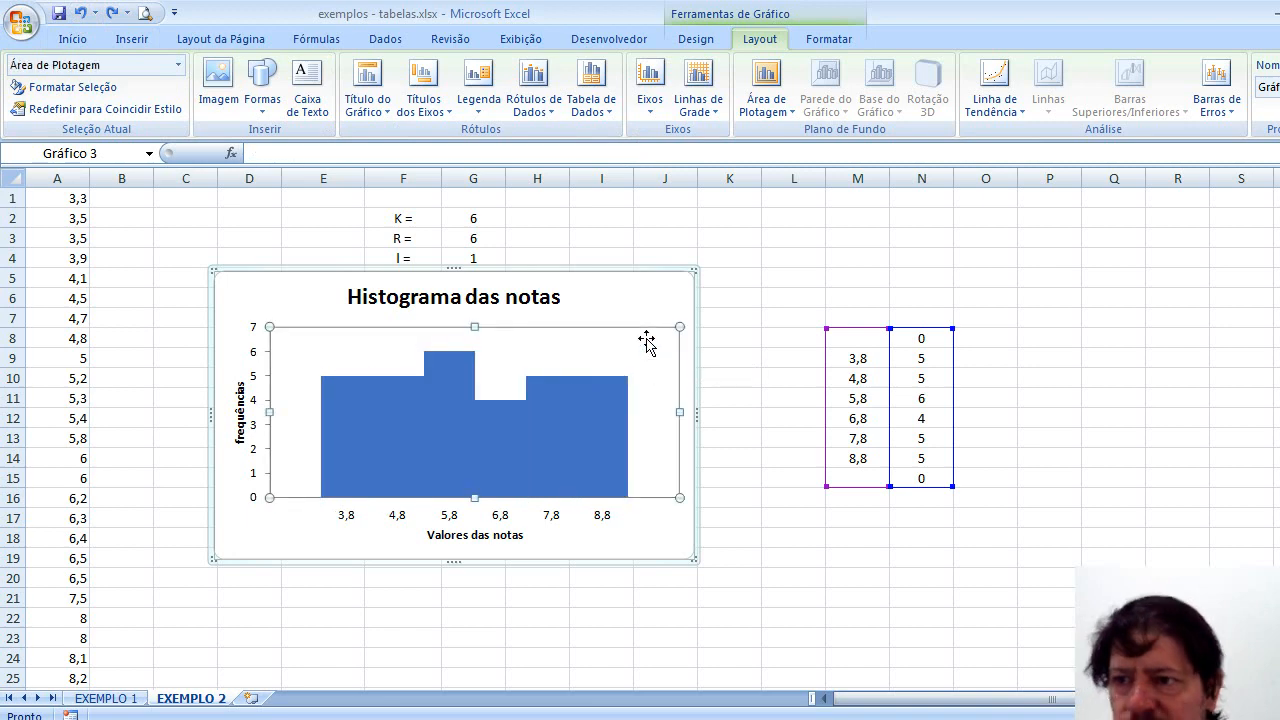
Step: Resize the histogram and place it beside the frequency table, spanning about columns K to S and rows 2 to 16
{"action": "left_click", "coordinate": [596, 537]}
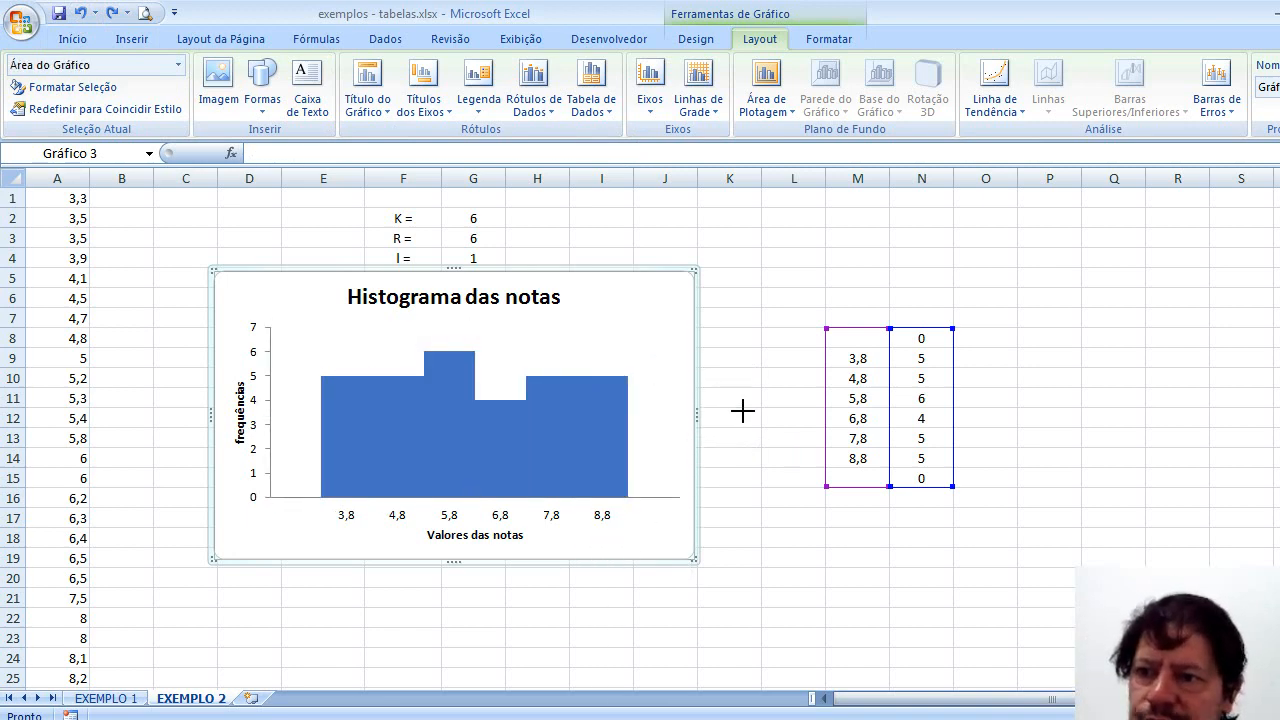
{"action": "left_click_drag", "start_coordinate": [742, 410], "coordinate": [826, 413]}
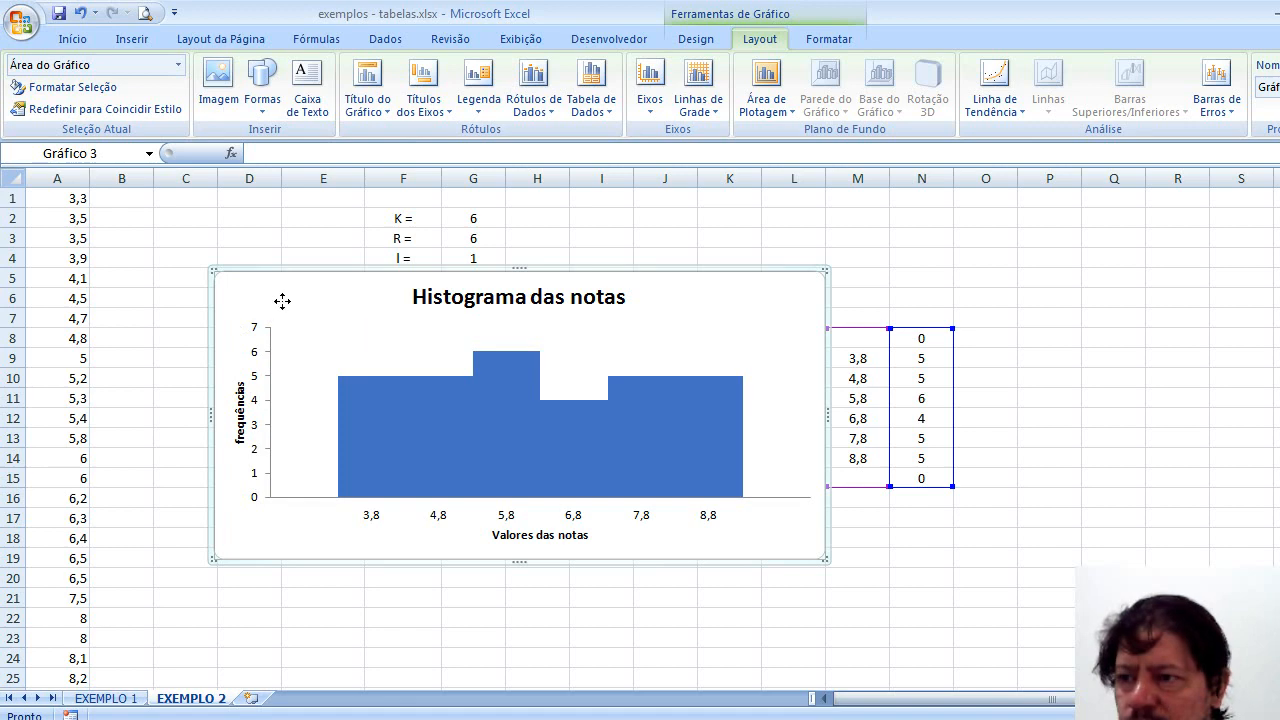
{"action": "left_click_drag", "start_coordinate": [283, 301], "coordinate": [776, 261]}
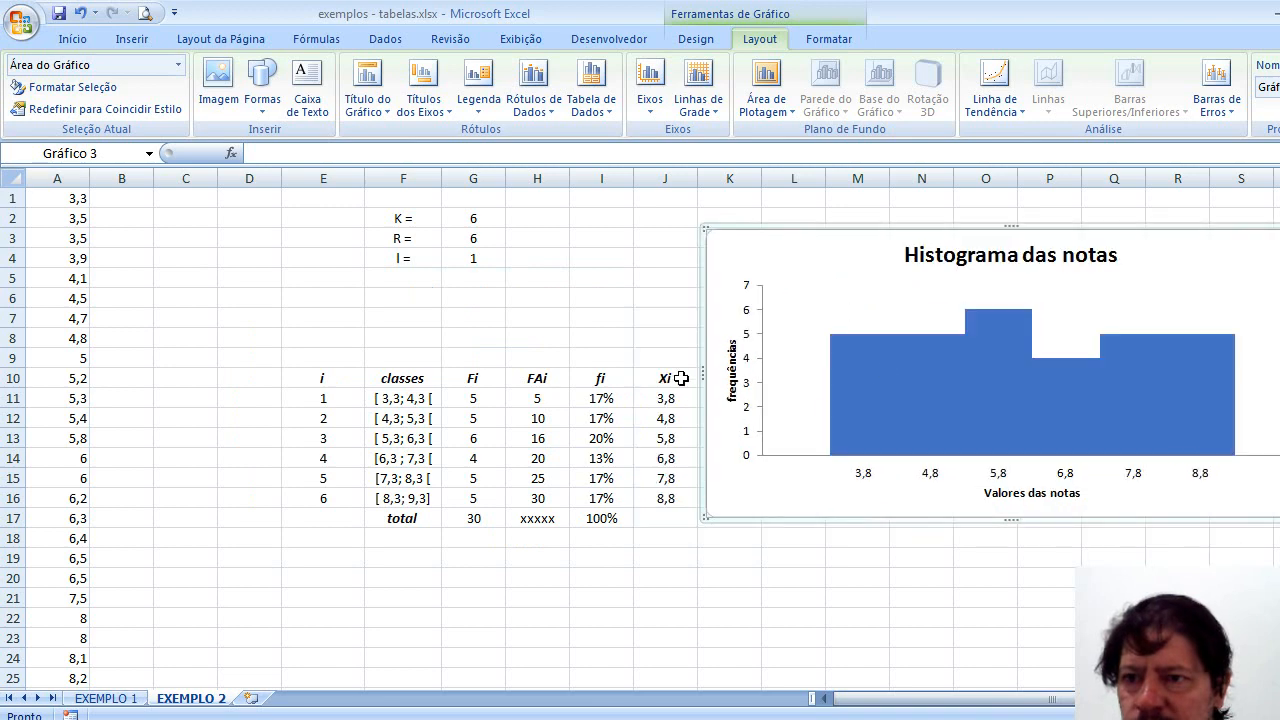
{"action": "left_click_drag", "start_coordinate": [706, 375], "coordinate": [781, 373]}
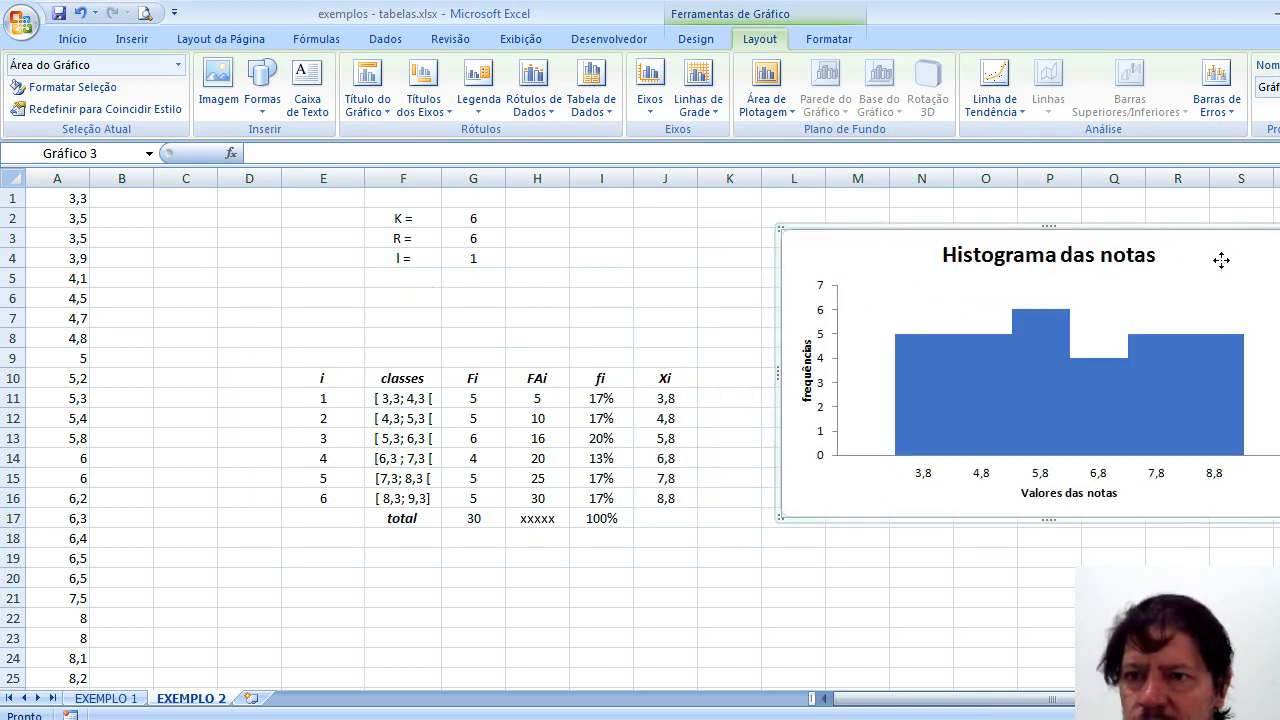
{"action": "left_click_drag", "start_coordinate": [1200, 262], "coordinate": [1151, 252]}
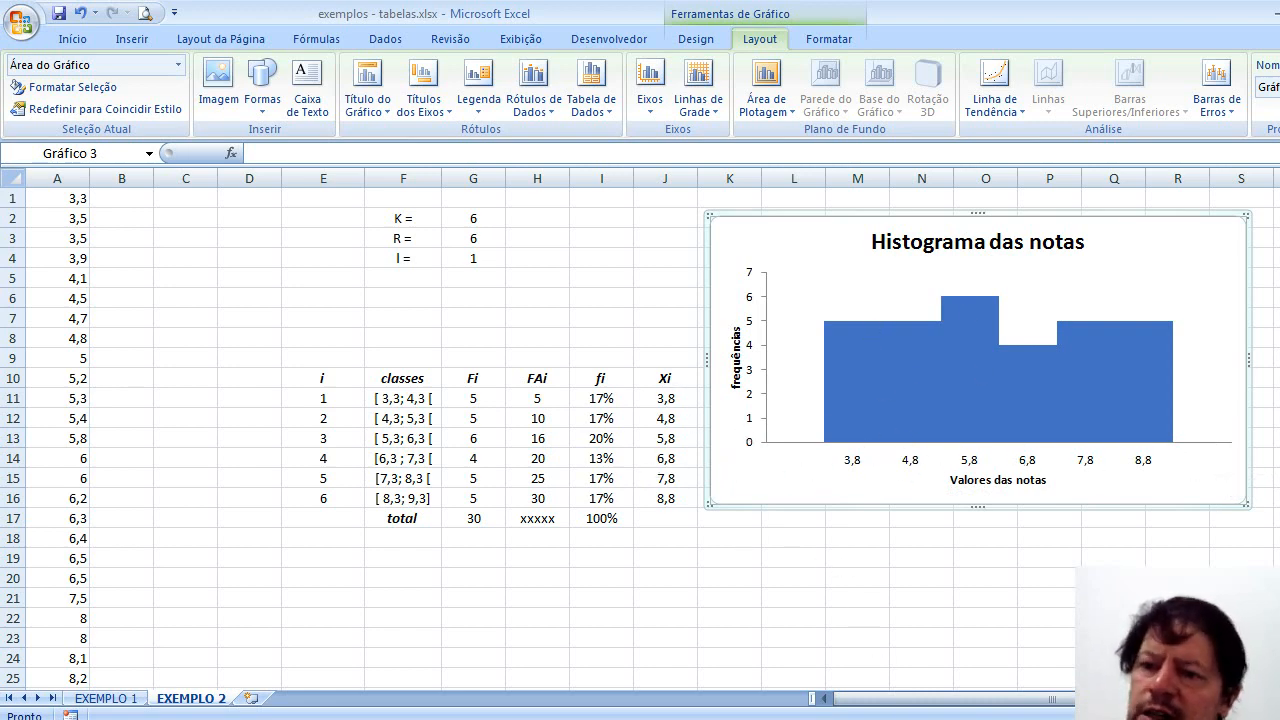
Step: Check the second example's questions in PowerPoint, and add the last three classes' relative frequencies with =I14+I15+I16 in Excel cell I20
{"action": "key", "text": "alt+Tab"}
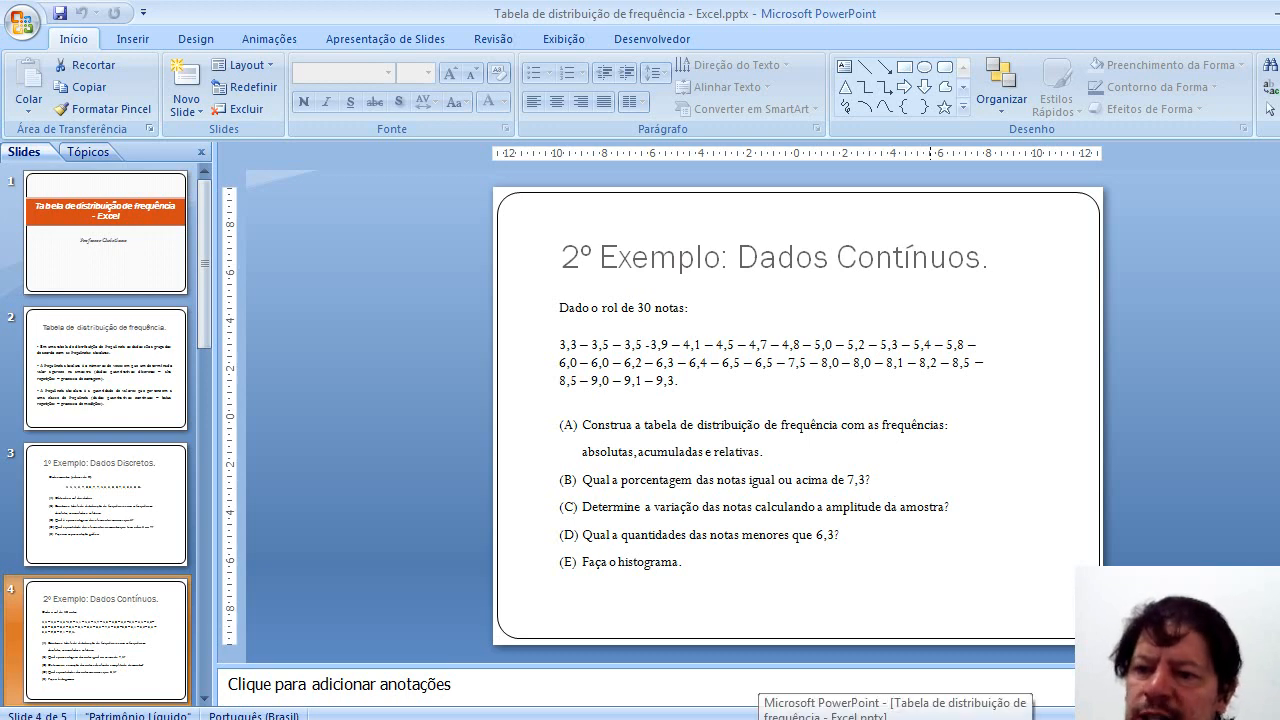
{"action": "left_click", "coordinate": [645, 719]}
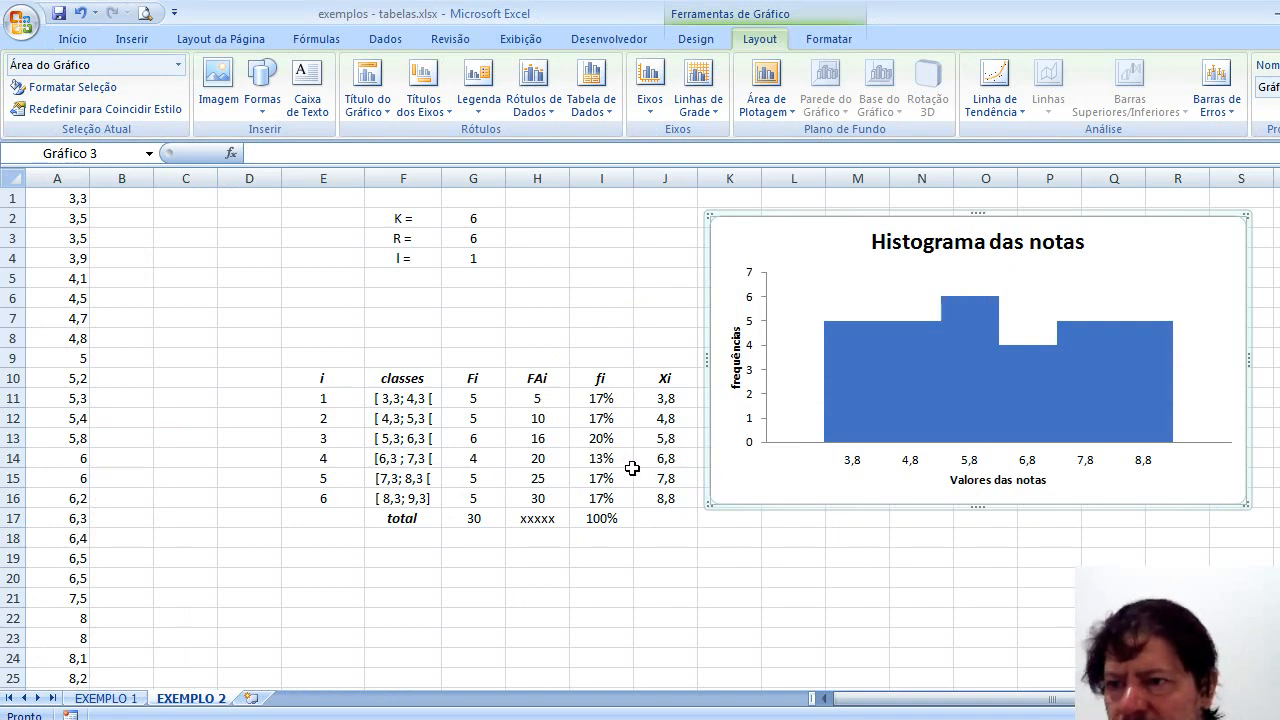
{"action": "left_click", "coordinate": [612, 578]}
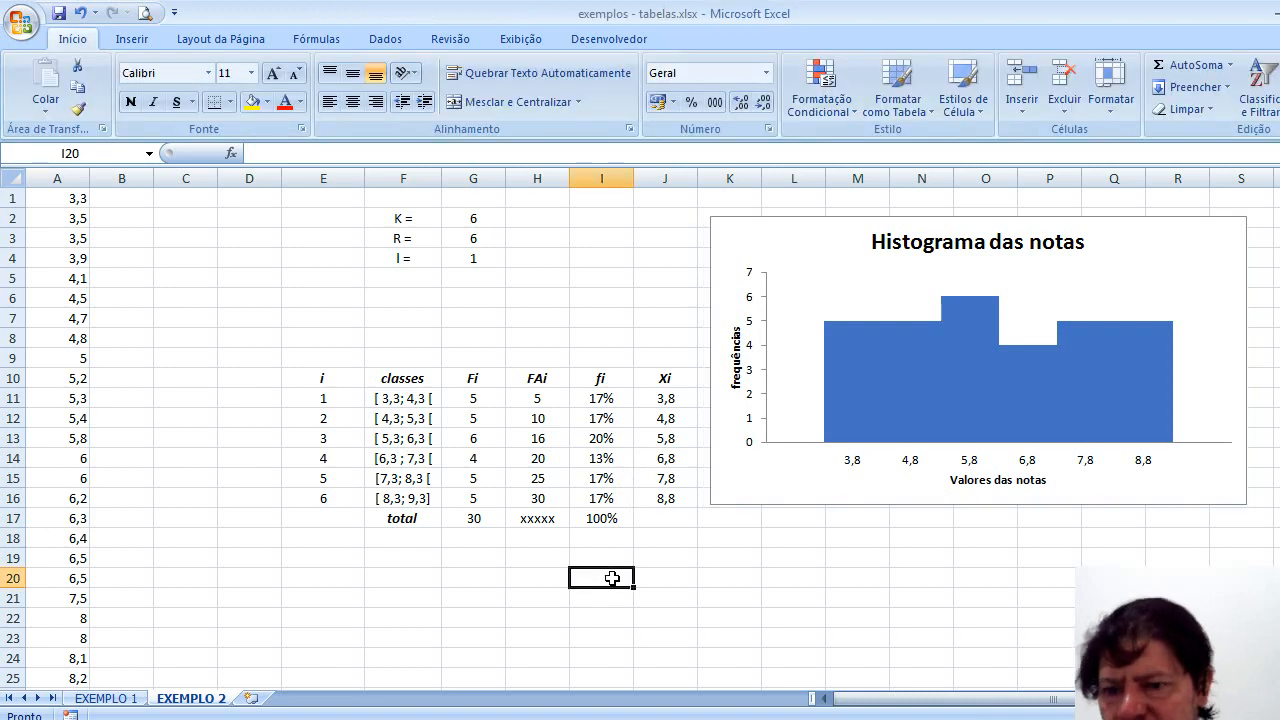
{"action": "type", "text": "="}
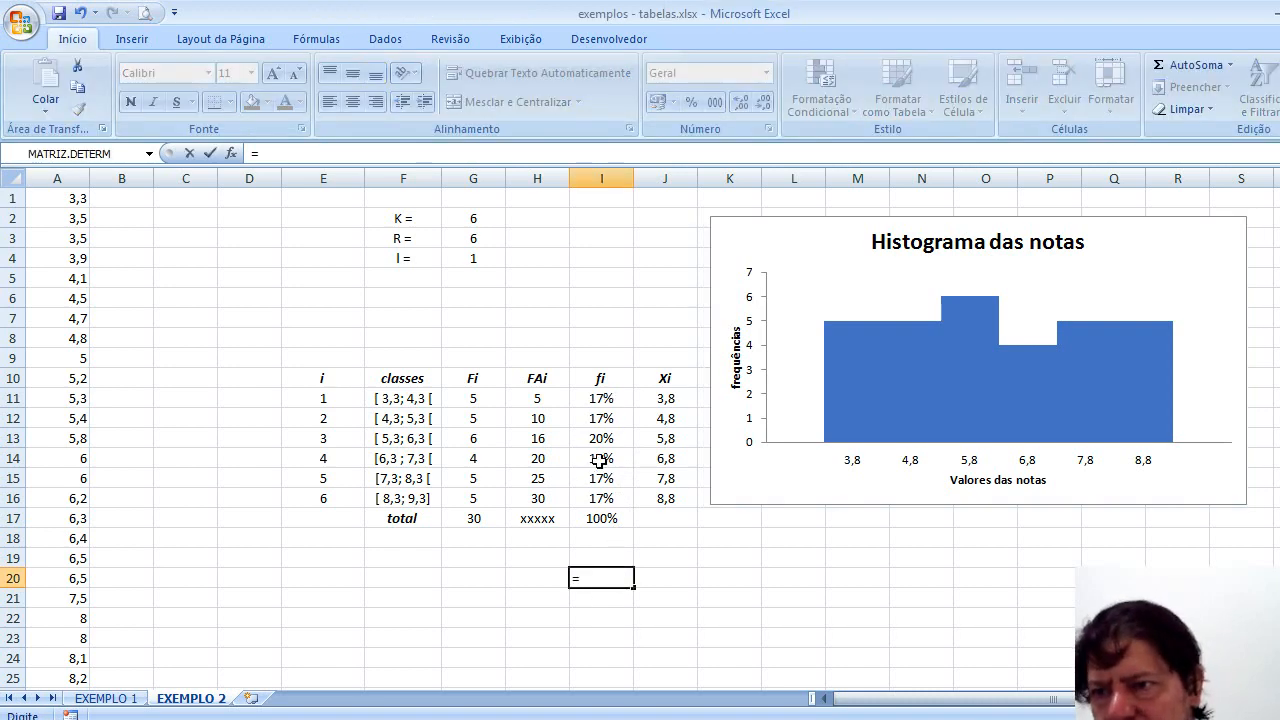
{"action": "left_click", "coordinate": [599, 461]}
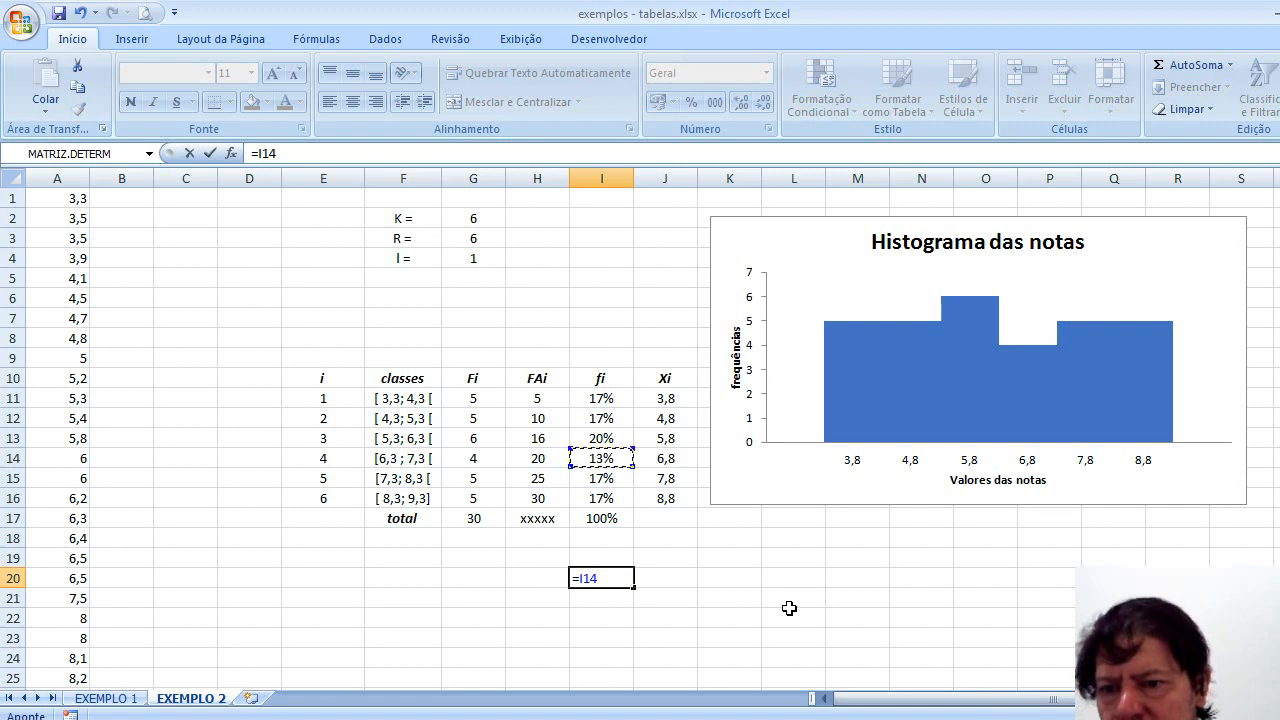
{"action": "type", "text": "+"}
{"action": "left_click", "coordinate": [611, 479]}
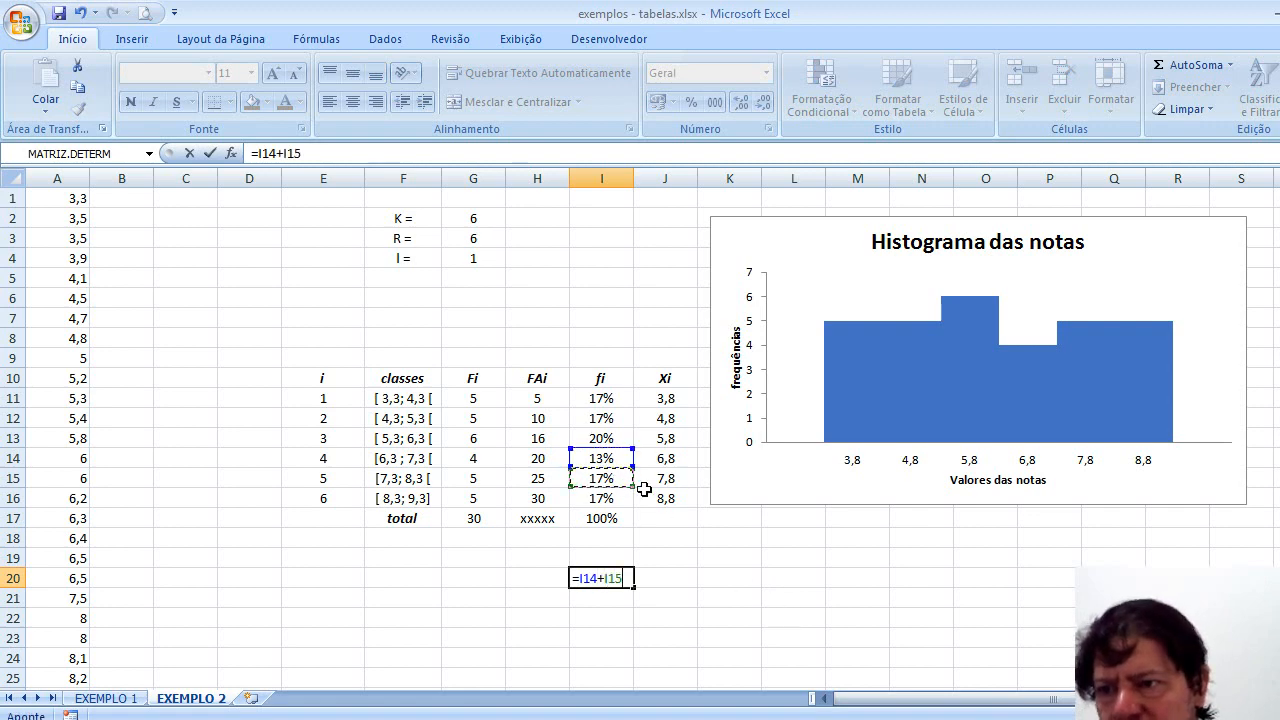
{"action": "type", "text": "+"}
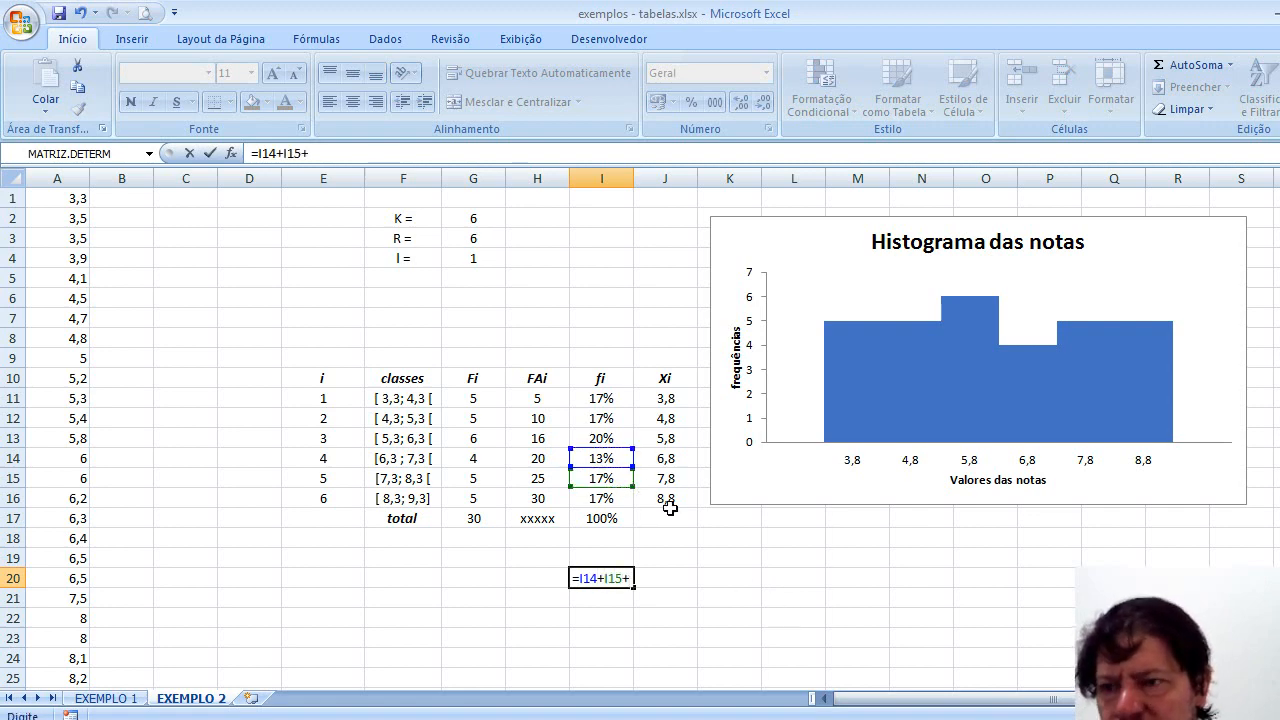
{"action": "left_click", "coordinate": [626, 499]}
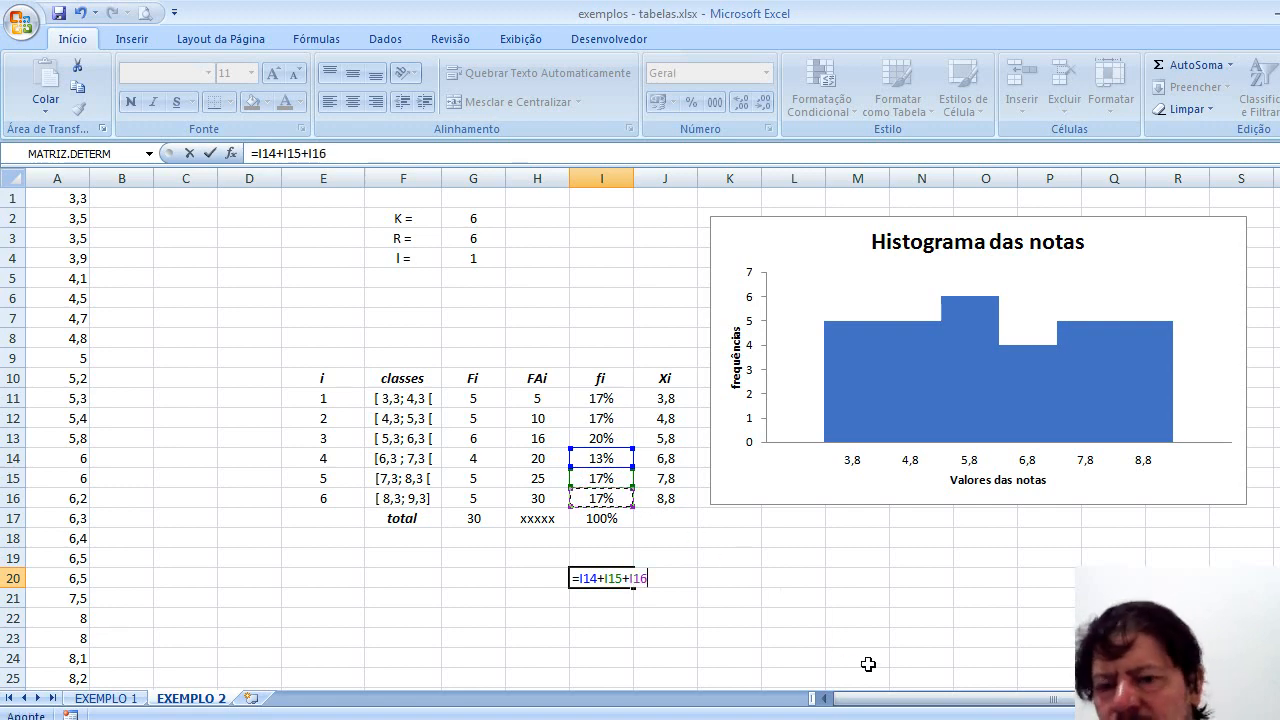
{"action": "key", "text": "Return"}
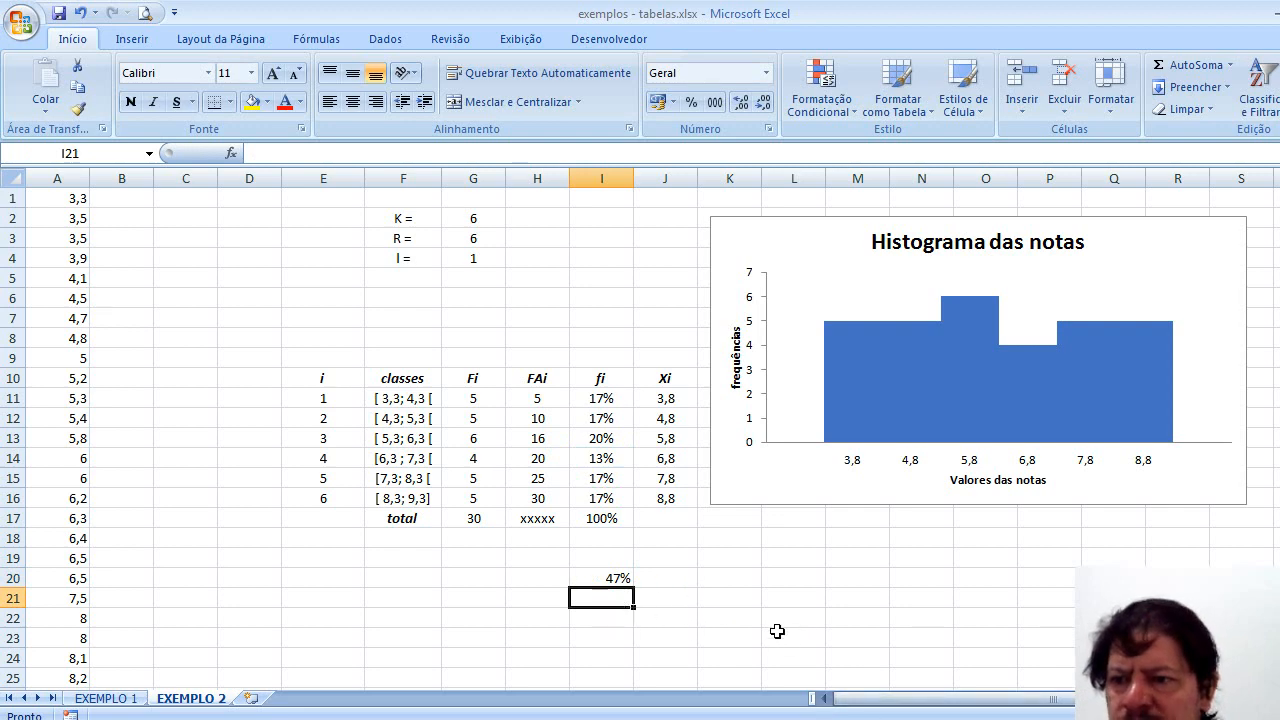
Step: Compare the second example's remaining questions on the PowerPoint slide with the frequency table in Excel, ending on the slide
{"action": "key", "text": "alt+Tab"}
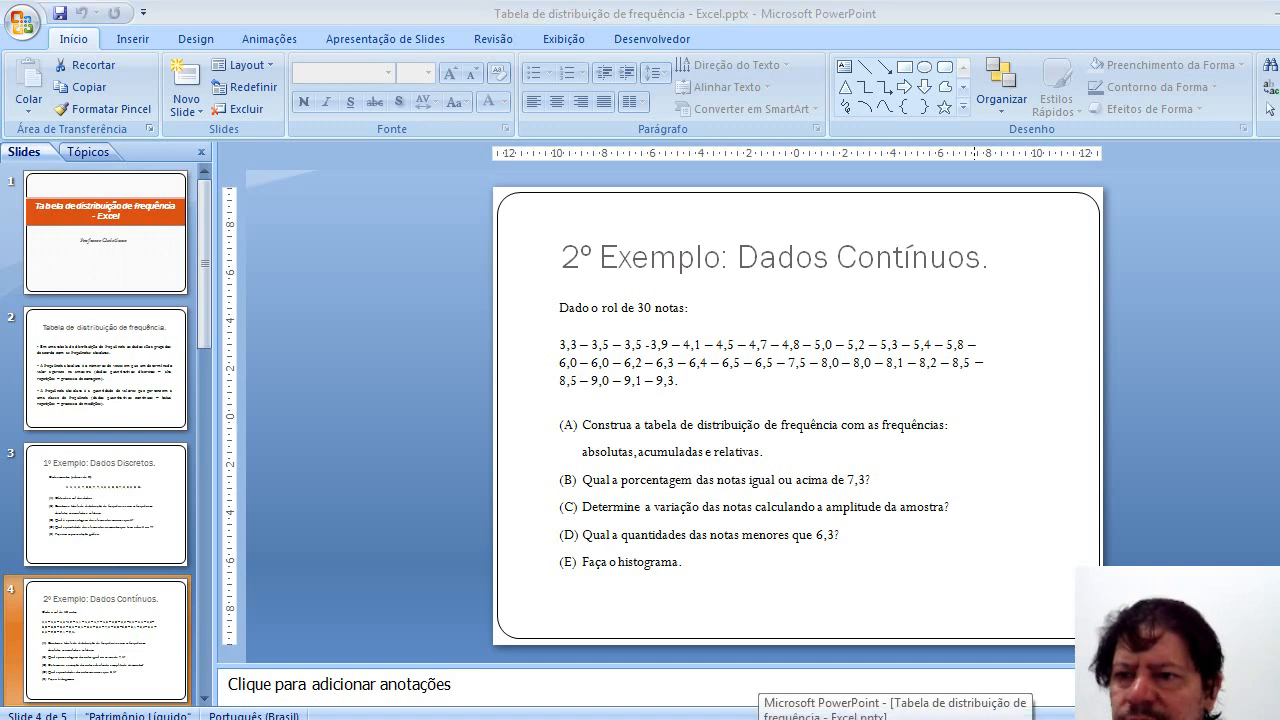
{"action": "left_click", "coordinate": [897, 719]}
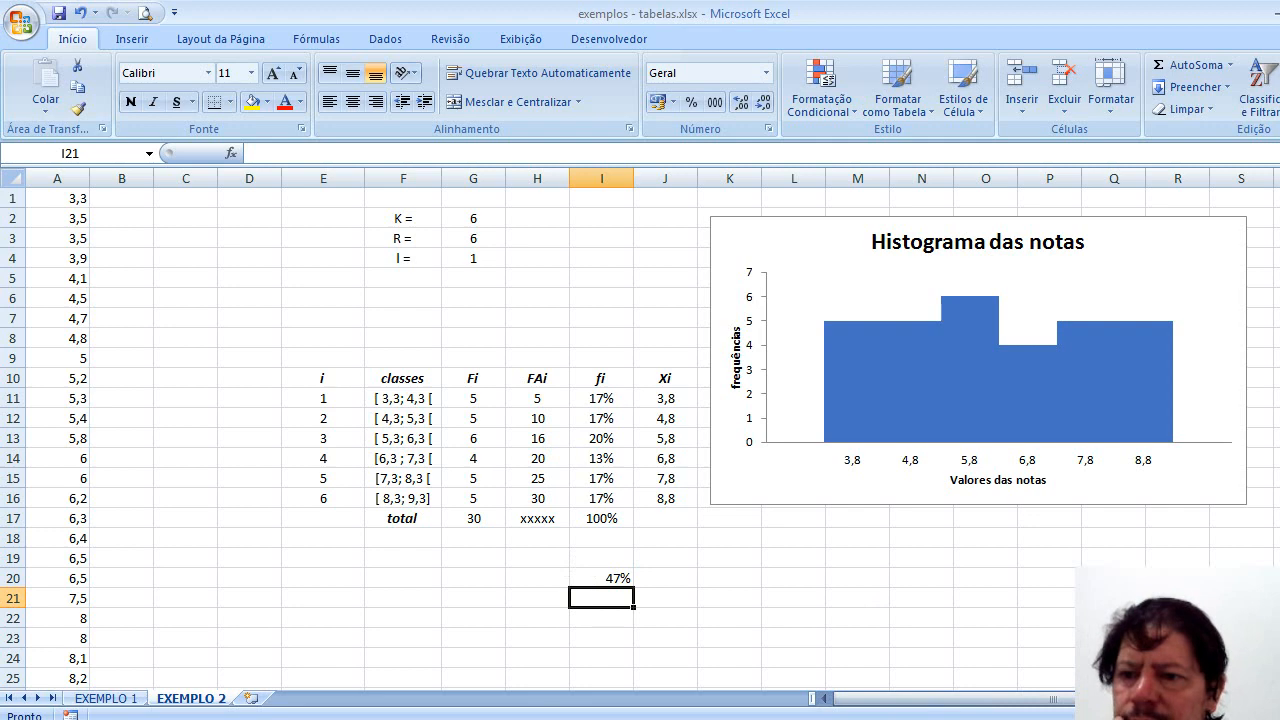
{"action": "key", "text": "alt+Tab"}
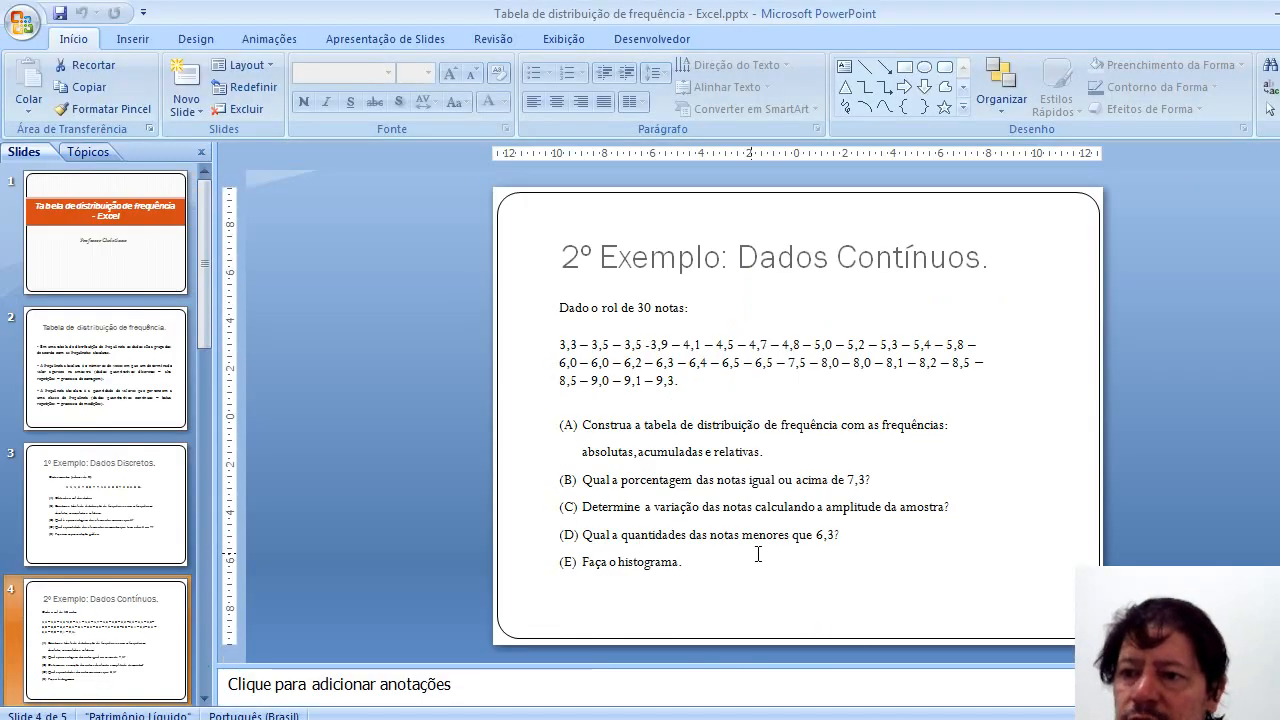
{"action": "key", "text": "alt+Tab"}
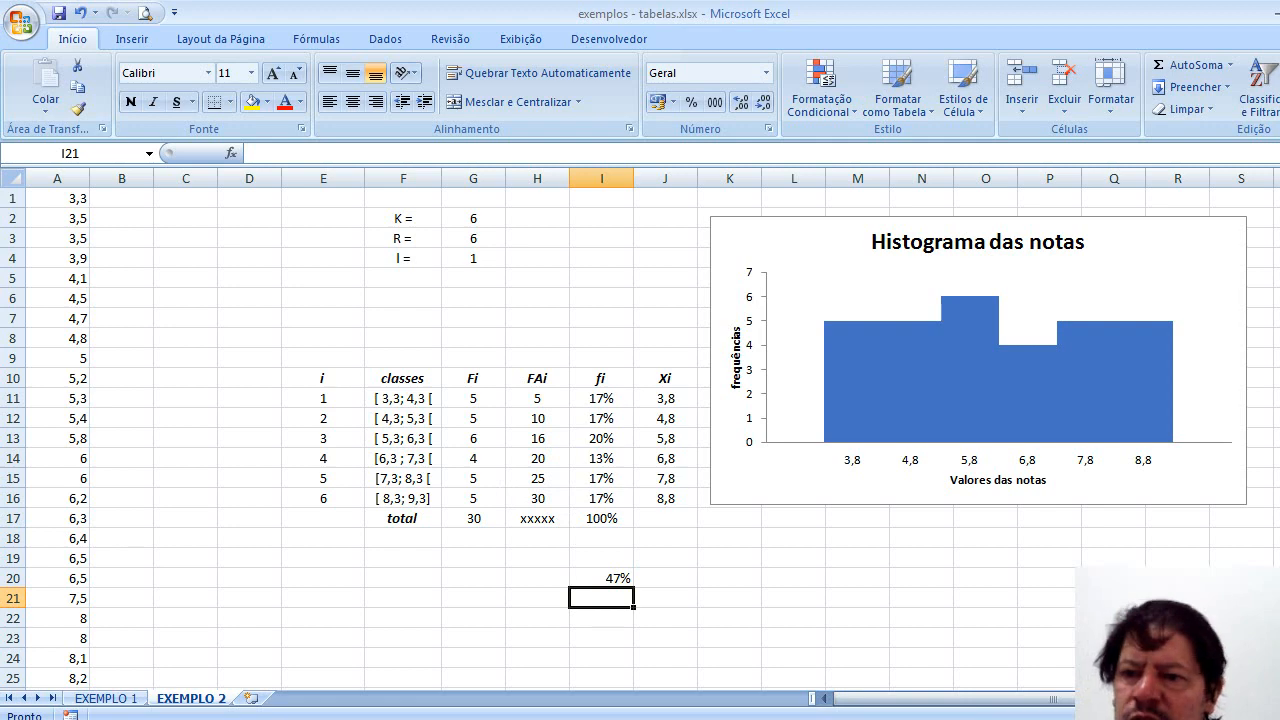
{"action": "key", "text": "alt+Tab"}
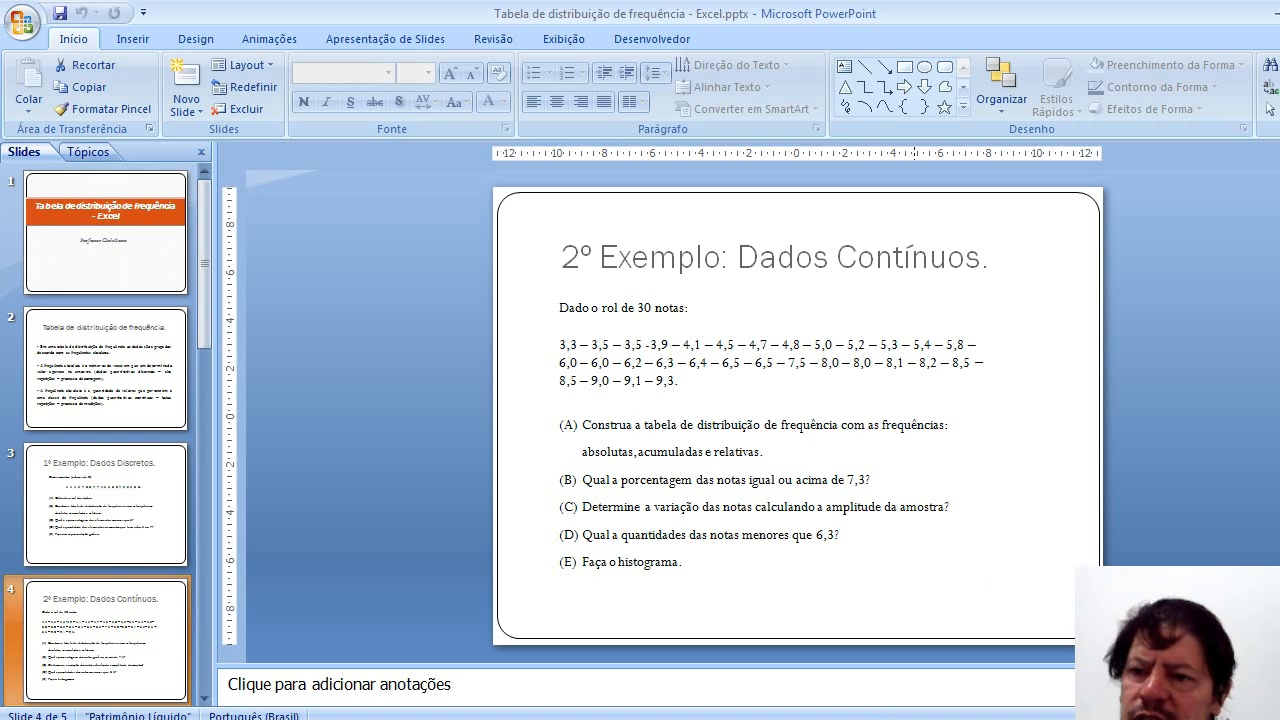
{"action": "key", "text": "alt+Tab"}
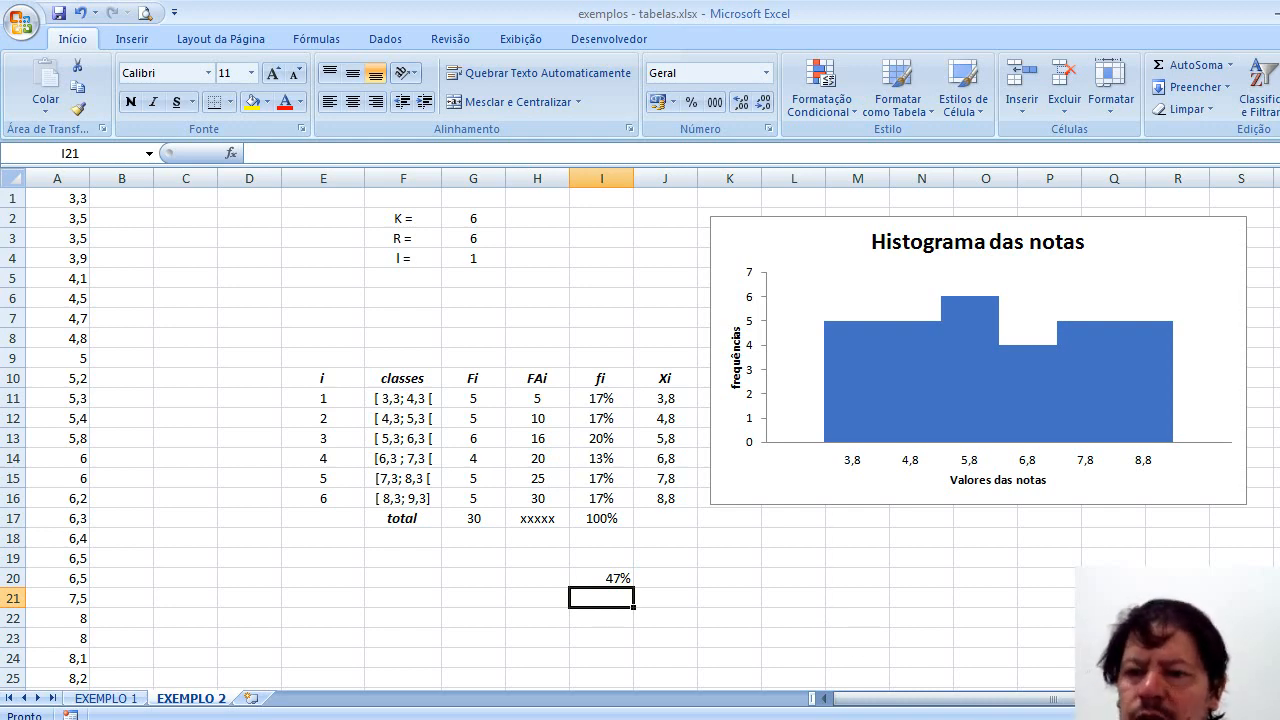
{"action": "left_click", "coordinate": [762, 719]}
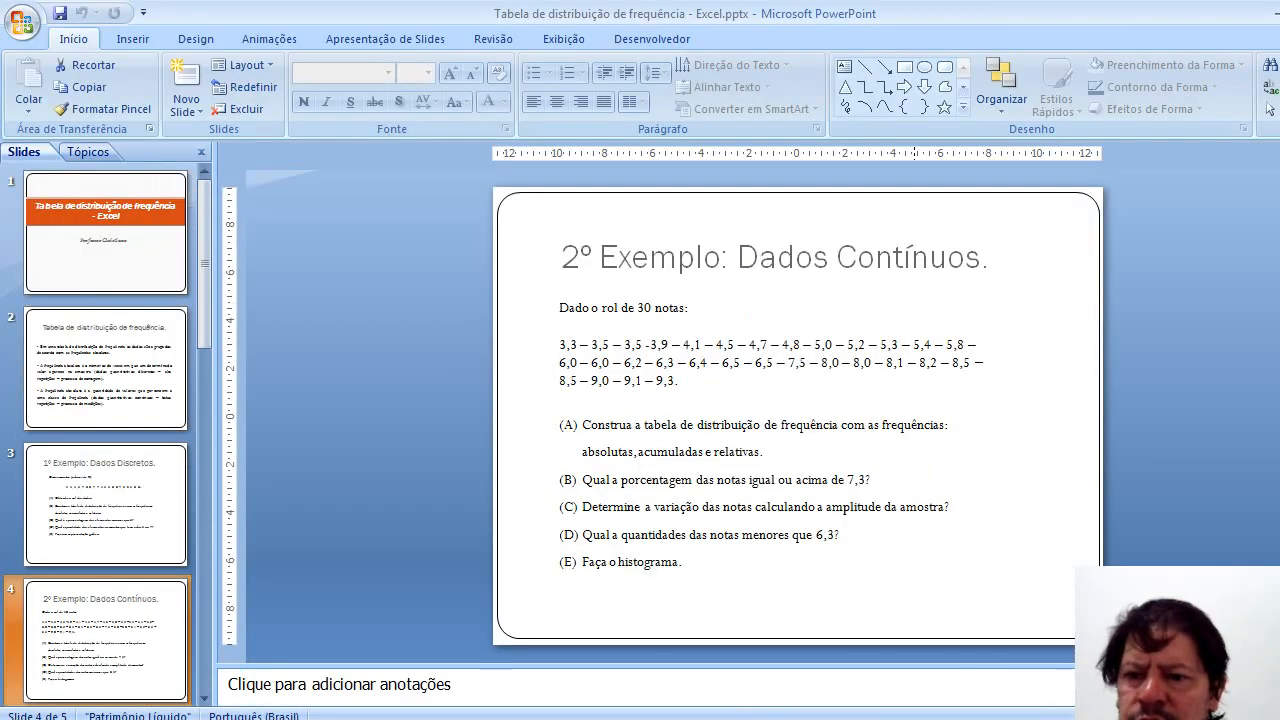
Step: Present the slideshow from the second-example slide to the closing "The End !!!" slide, replaying that last slide once before leaving
{"action": "key", "text": "shift+F5"}
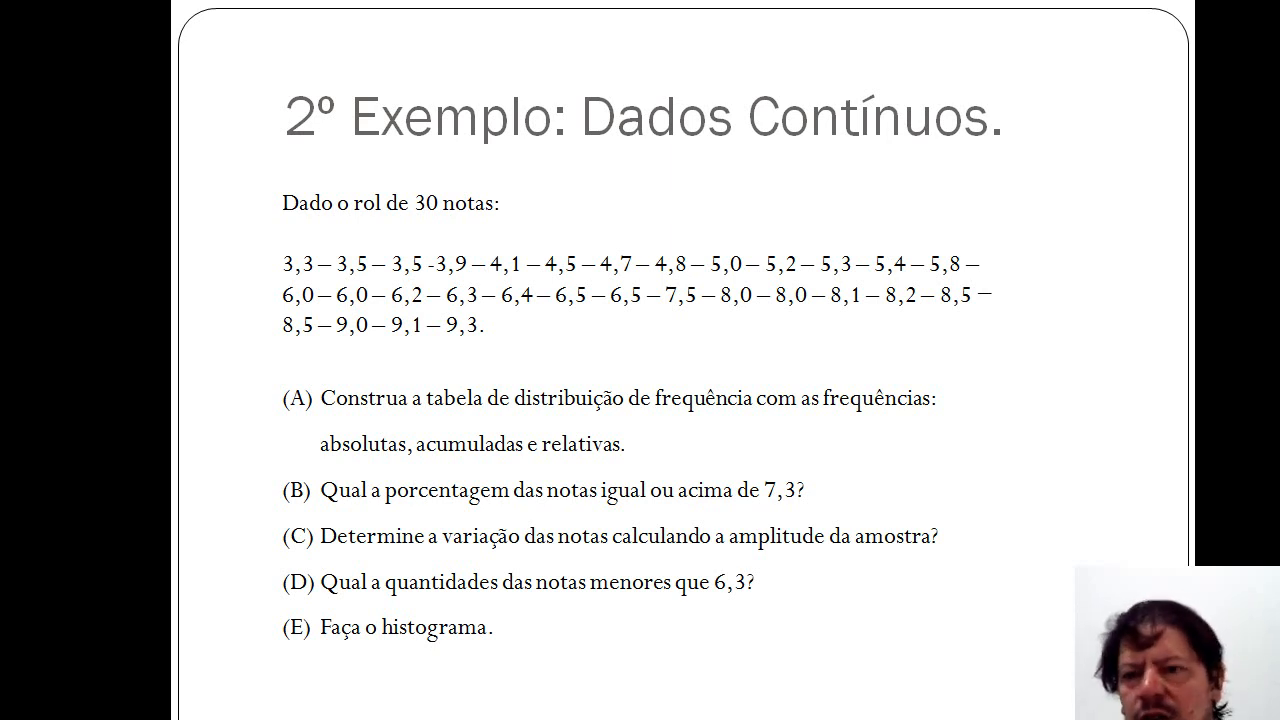
{"action": "key", "text": "Right"}
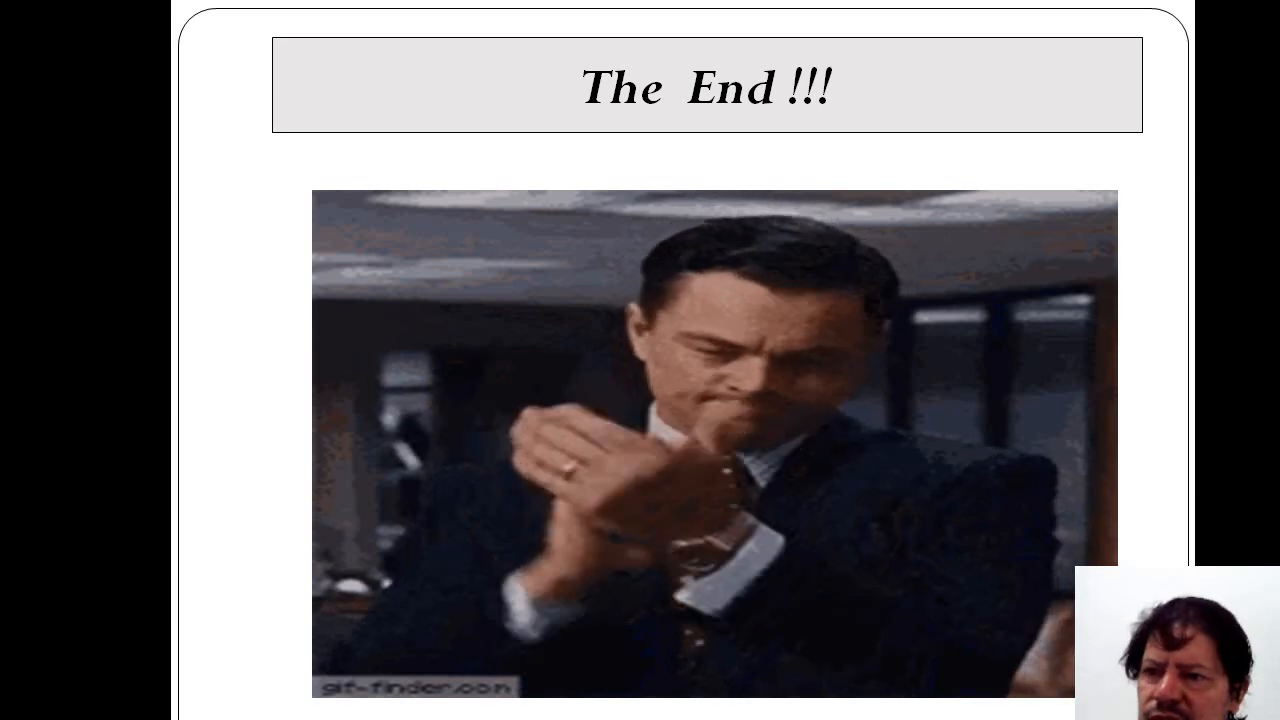
{"action": "left_click", "coordinate": [944, 366]}
{"action": "left_click", "coordinate": [944, 366]}
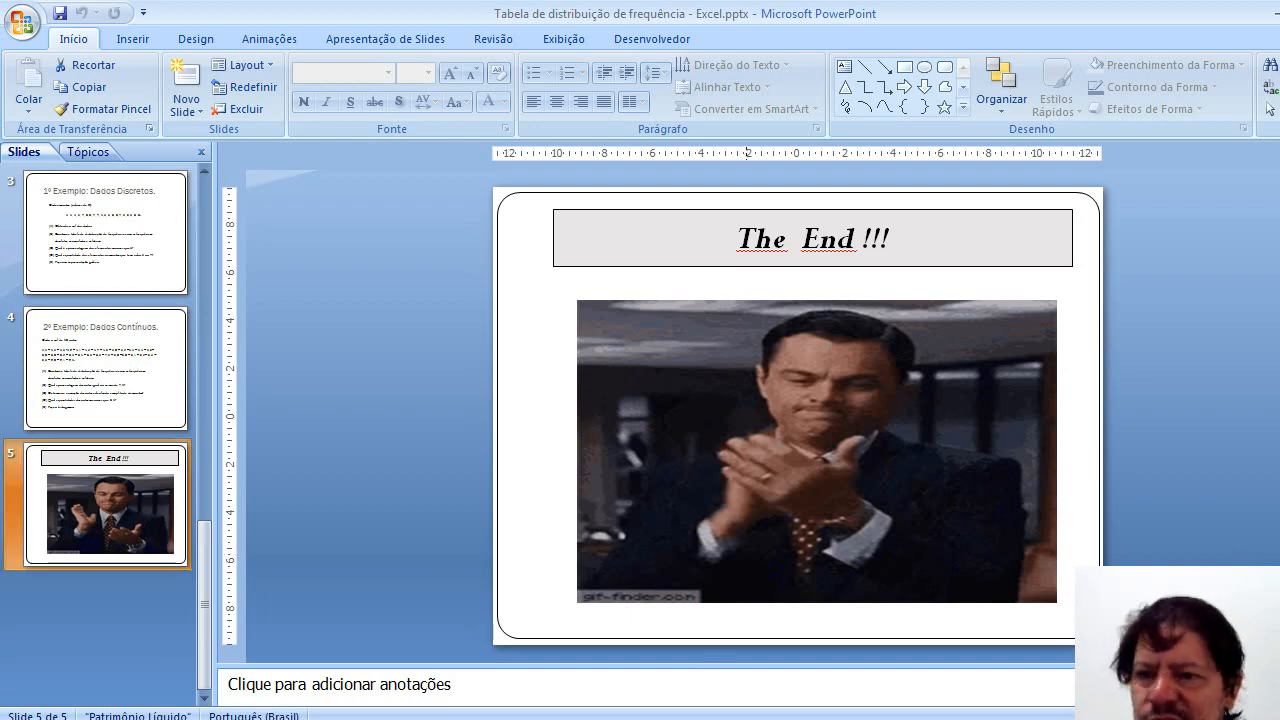
{"action": "key", "text": "shift+F5"}
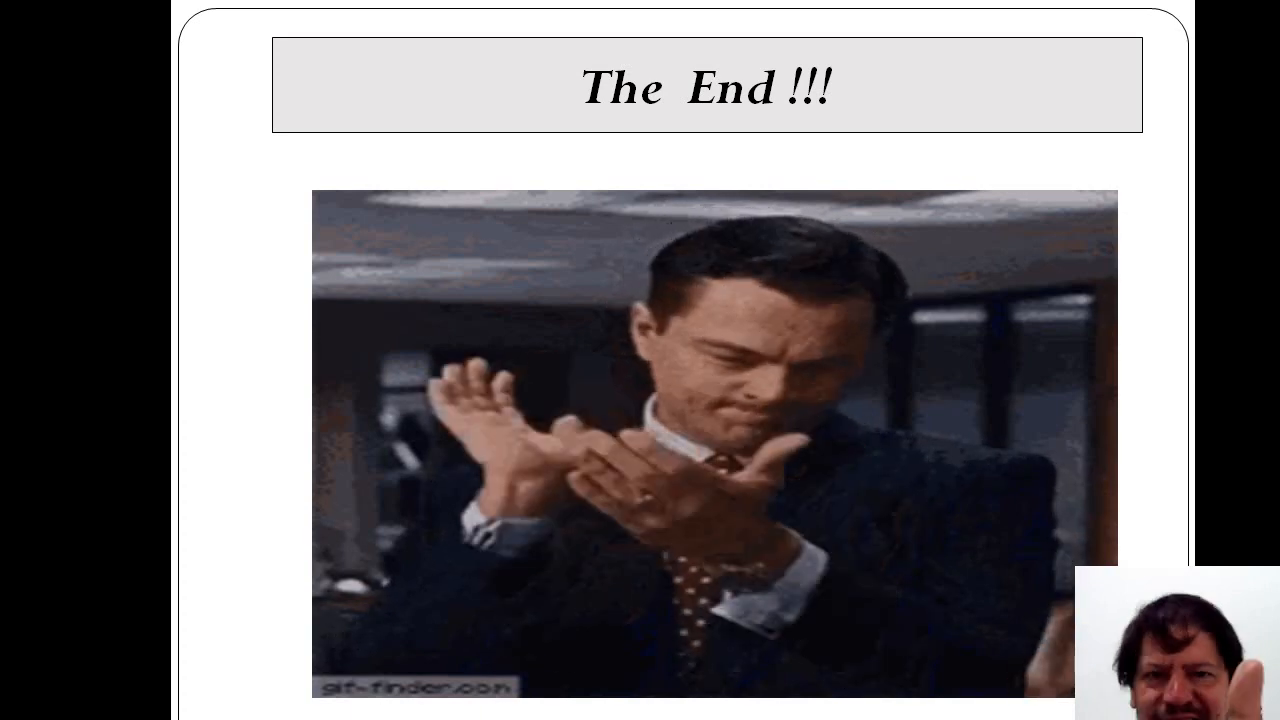
{"action": "key", "text": "Escape"}
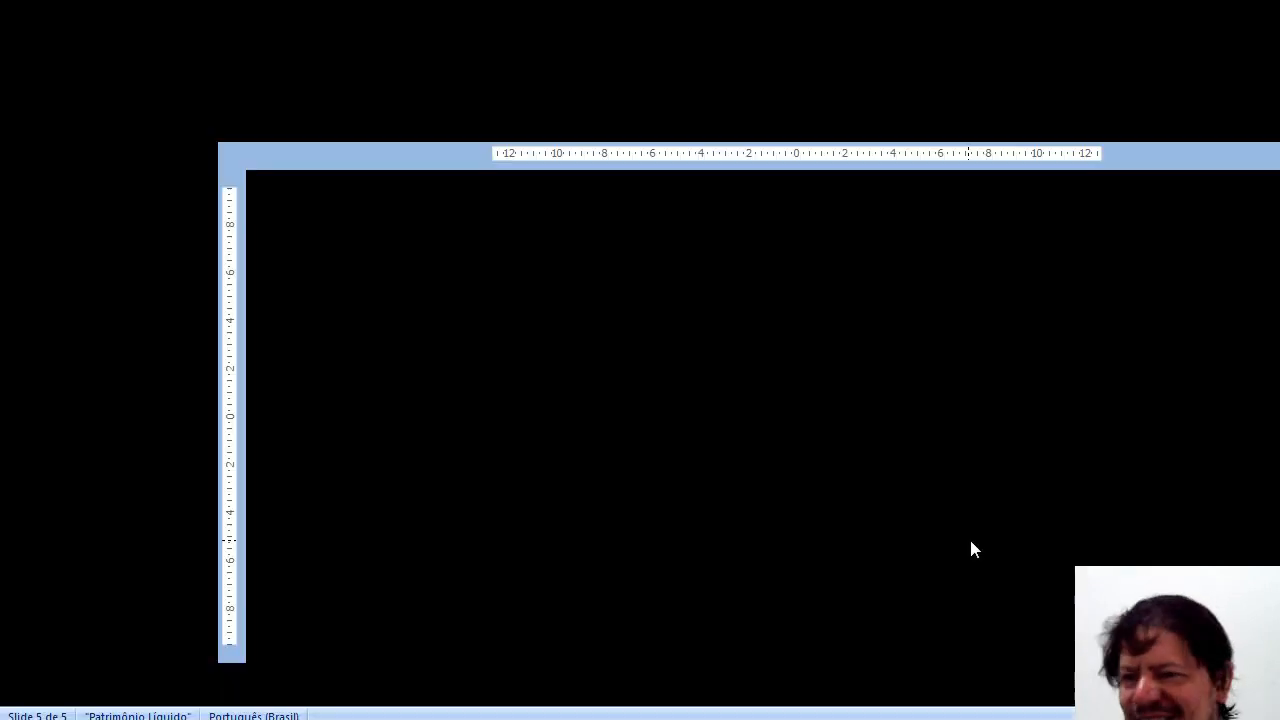